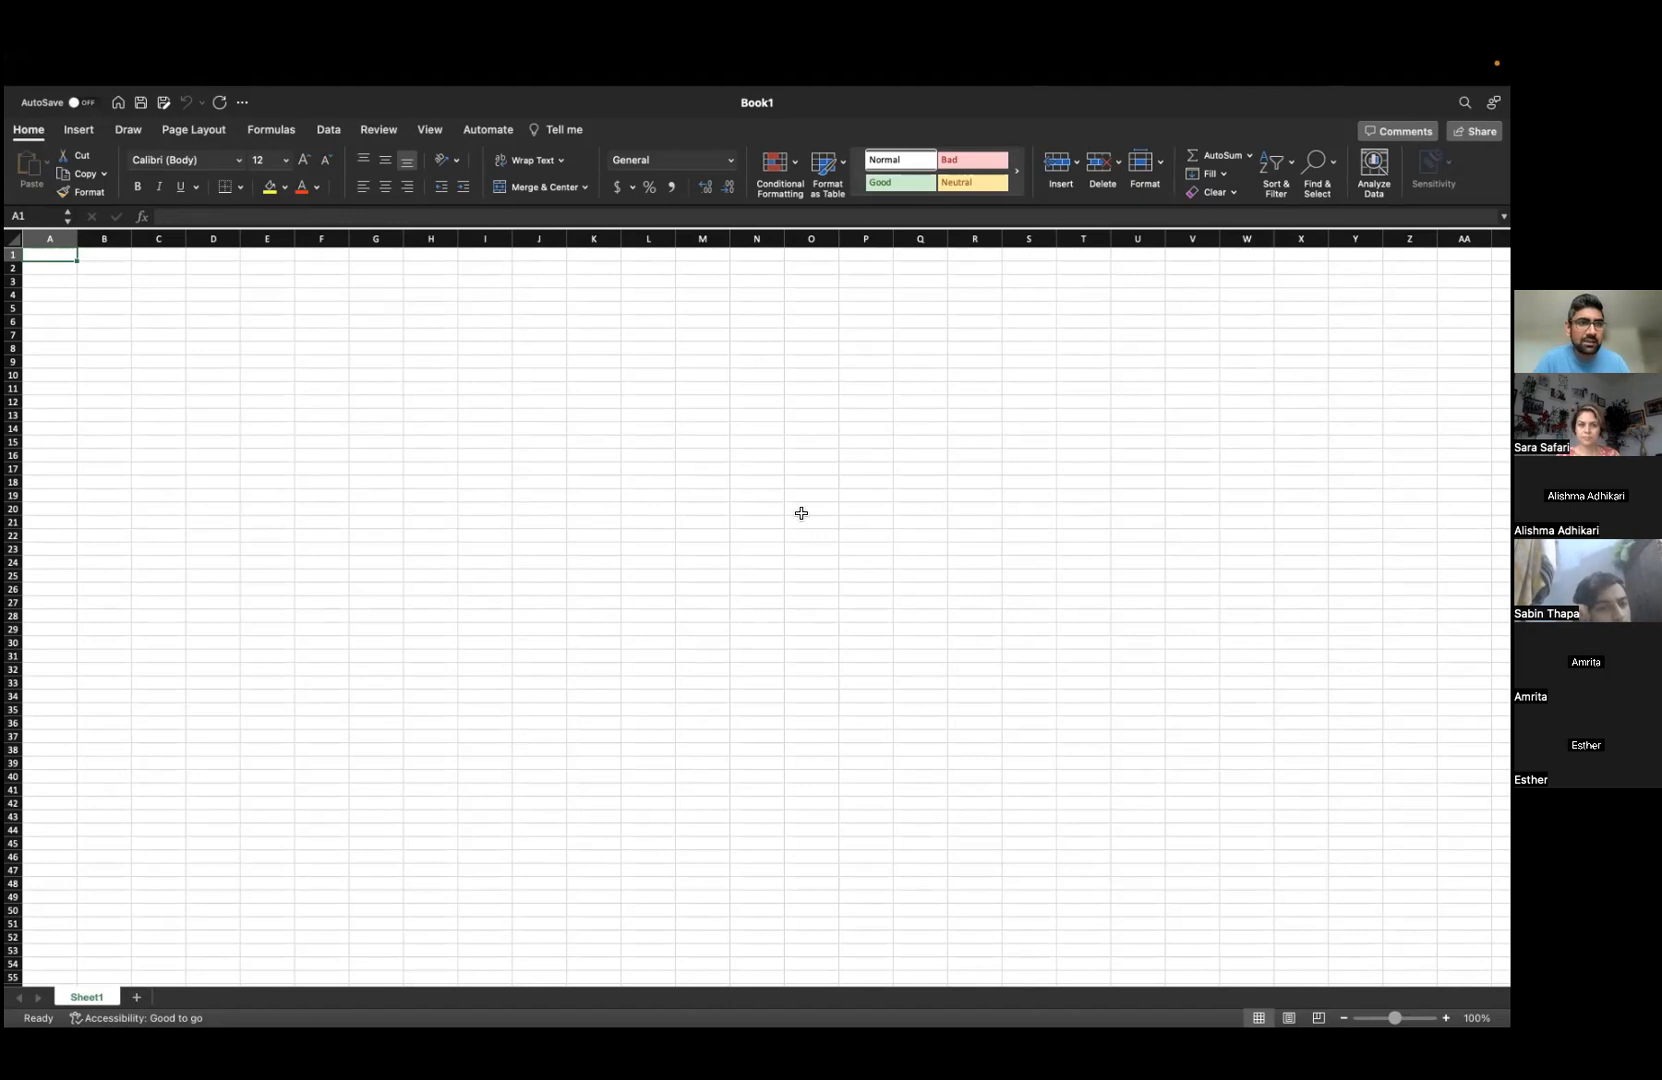
- Close the open blank workbook and launch Excel again from the system search
mouse_move(154, 72)
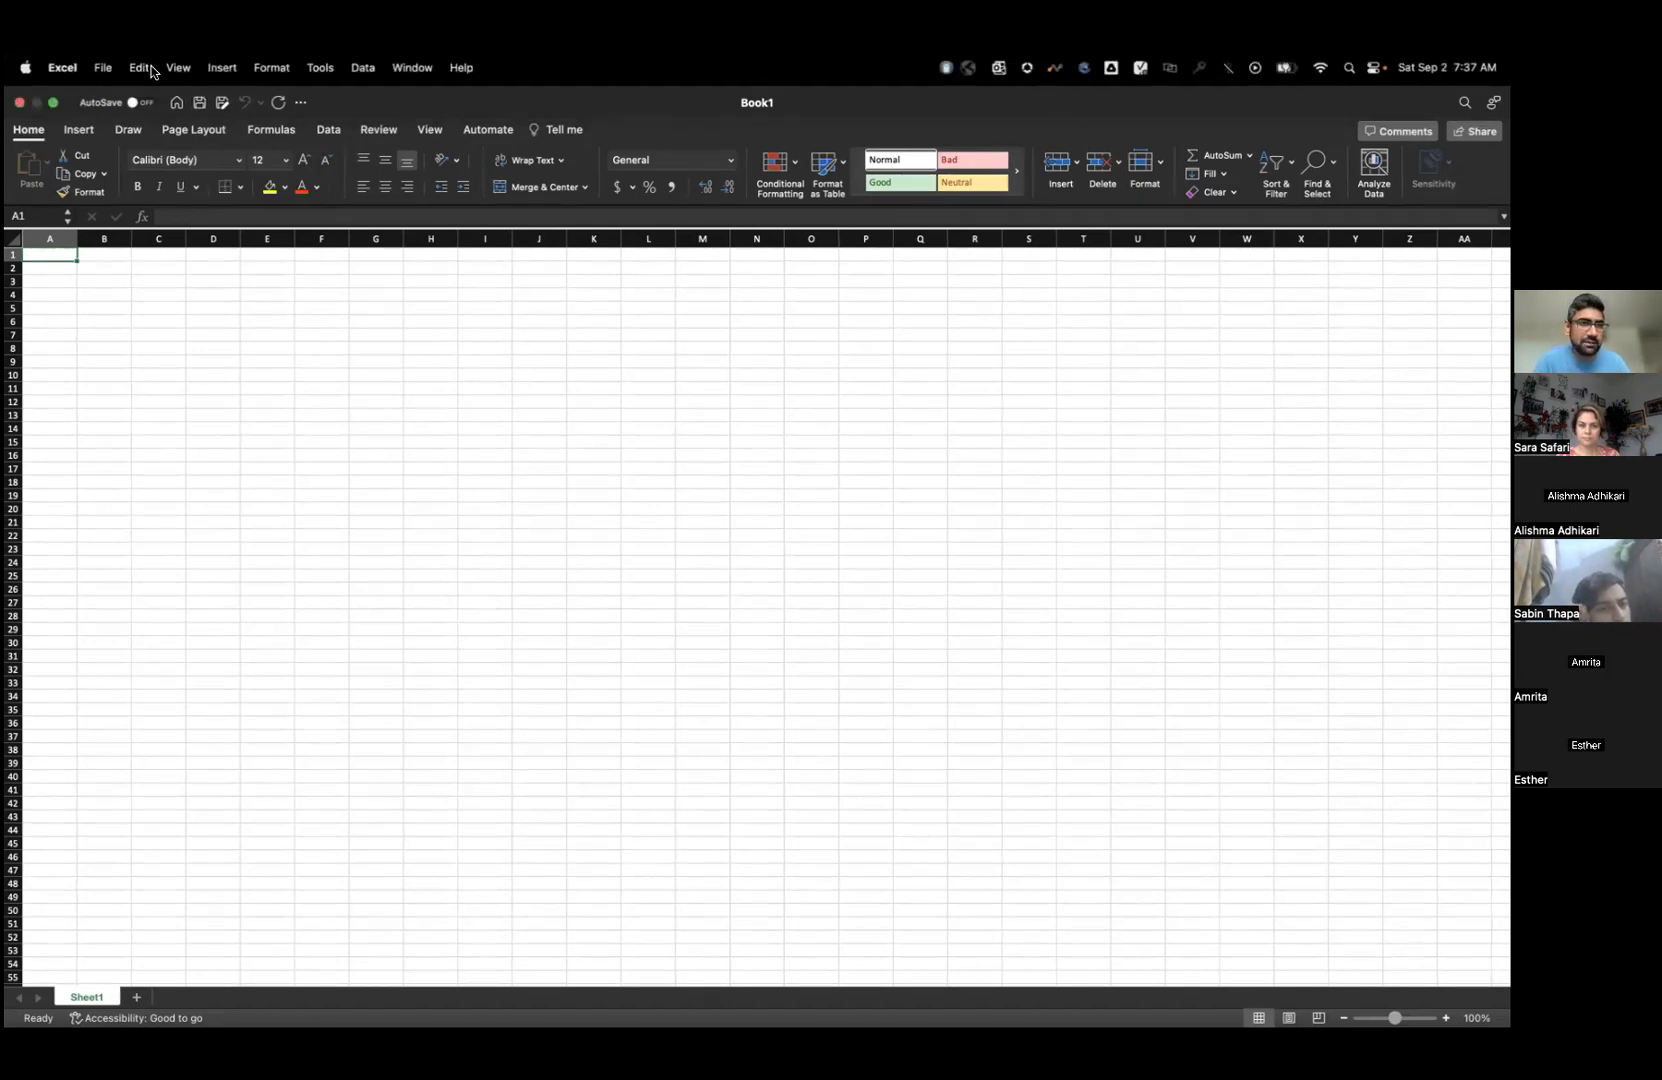
click(20, 104)
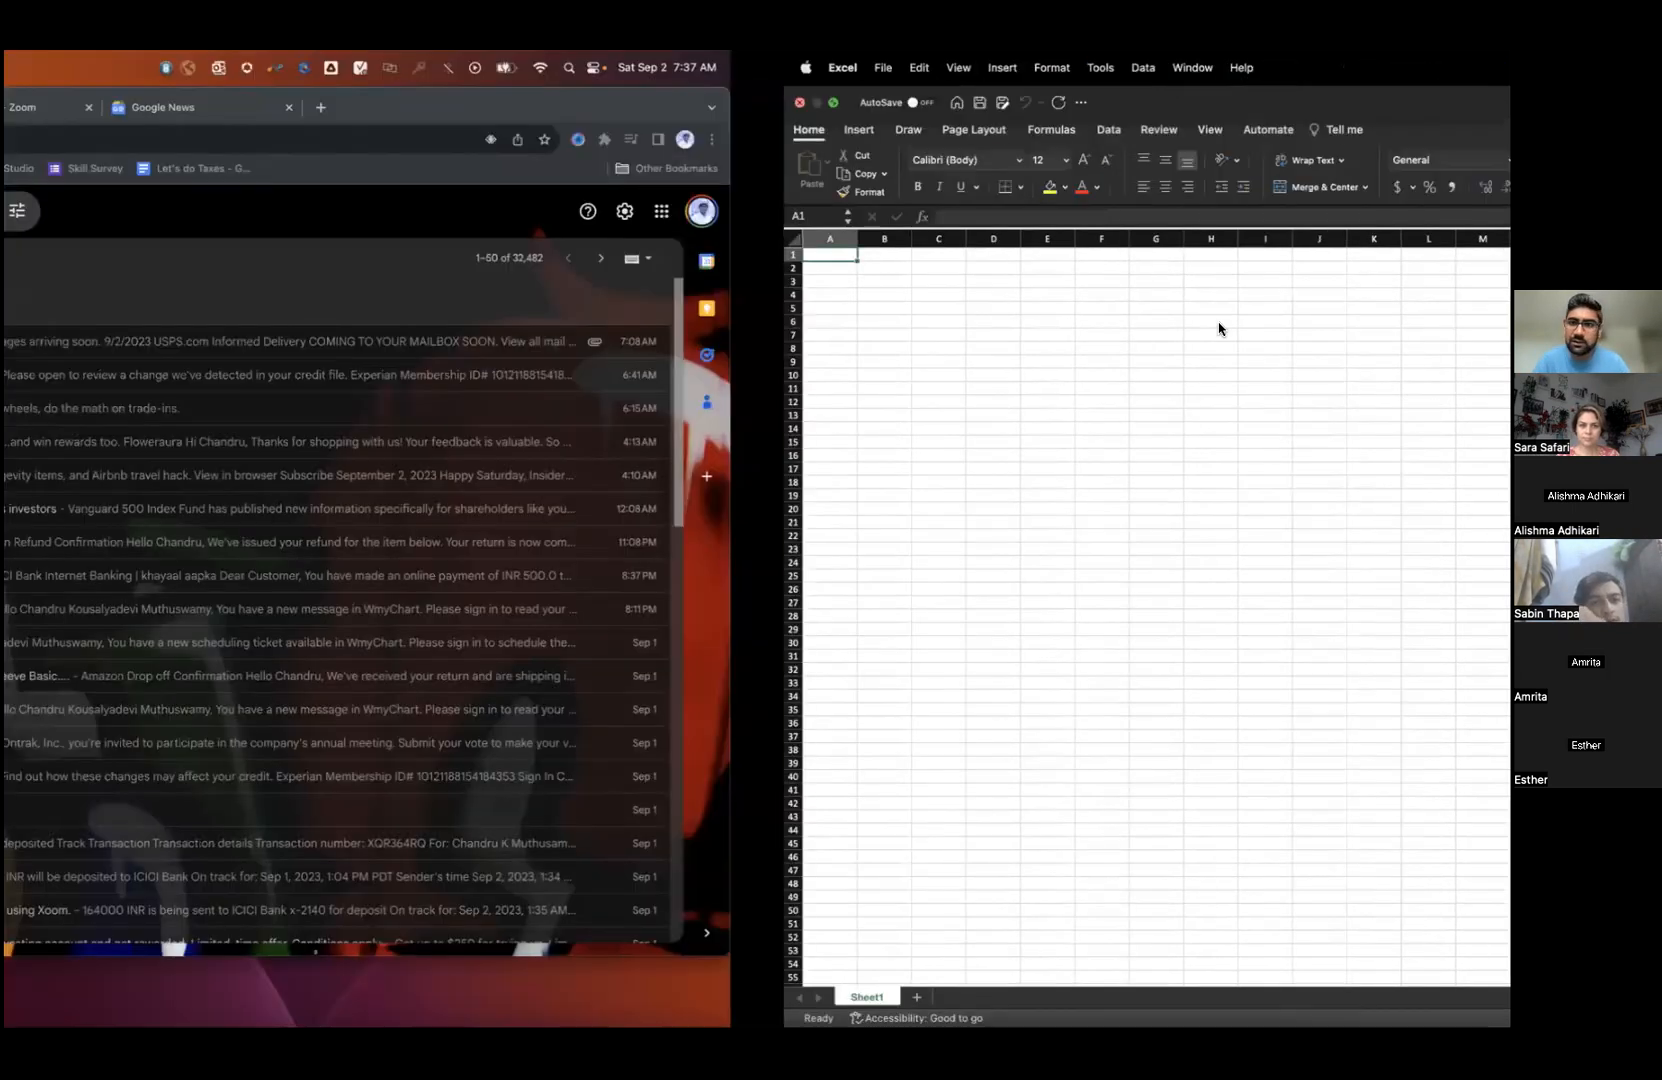
key(super+space)
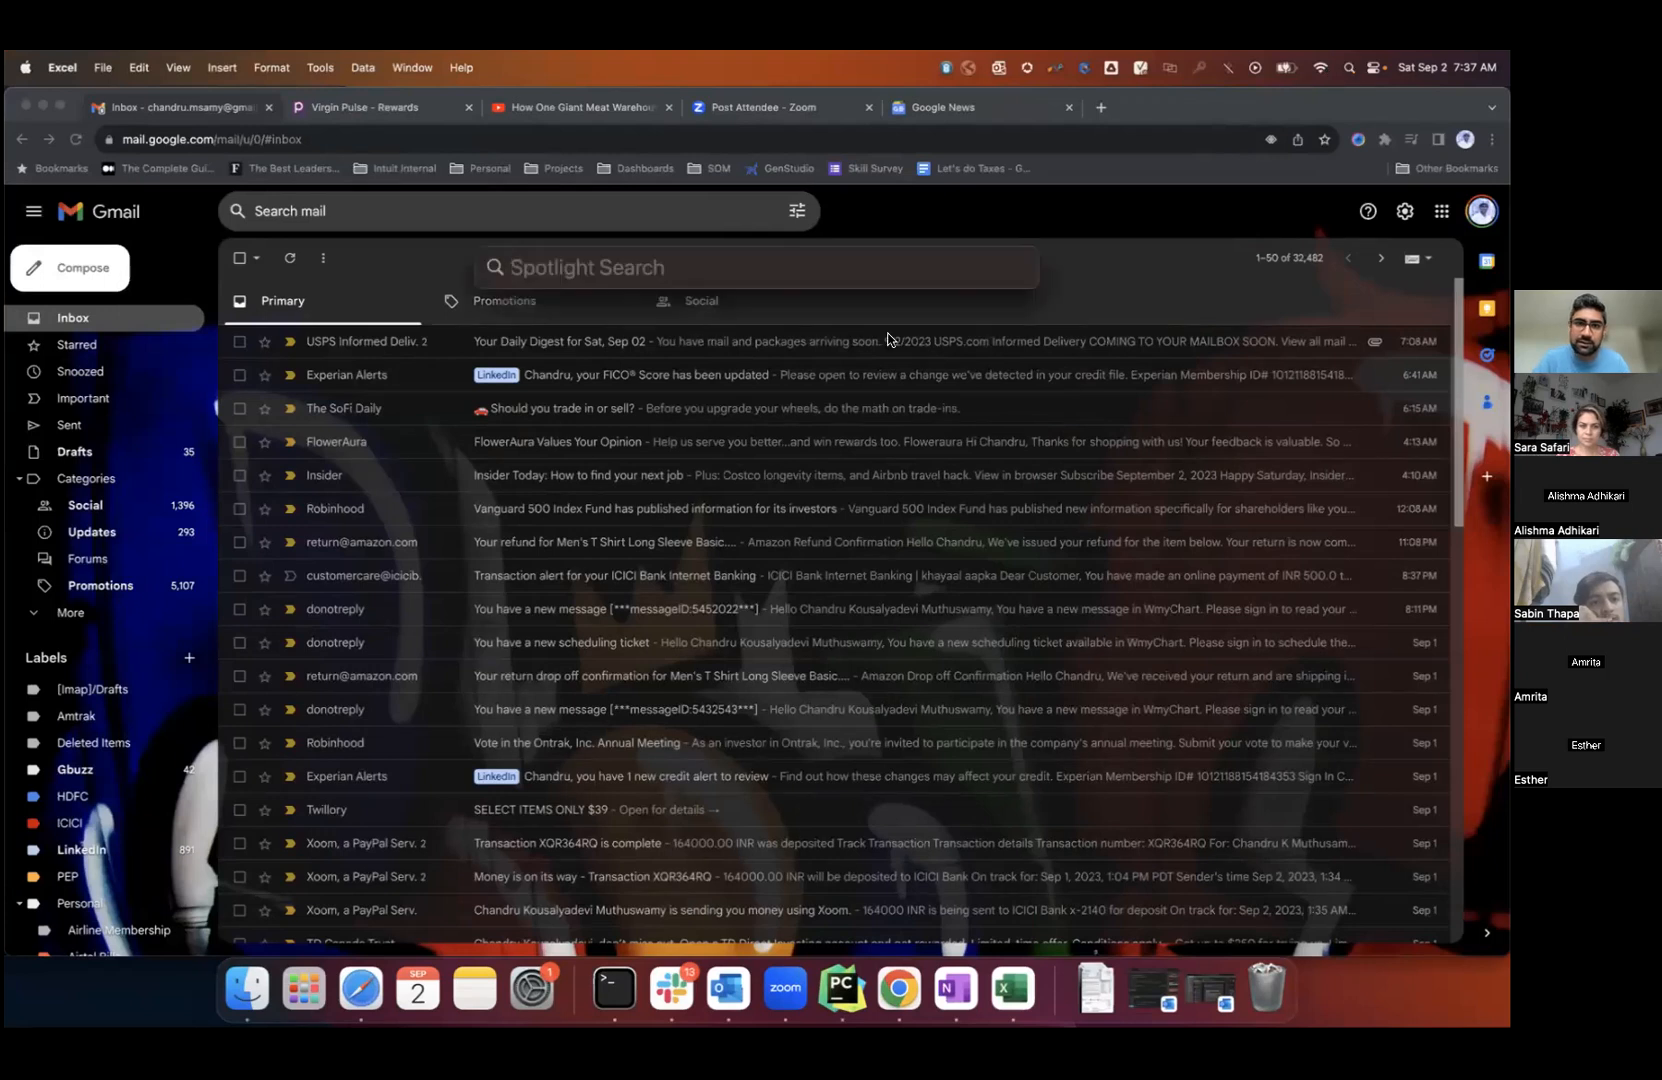
text(excel)
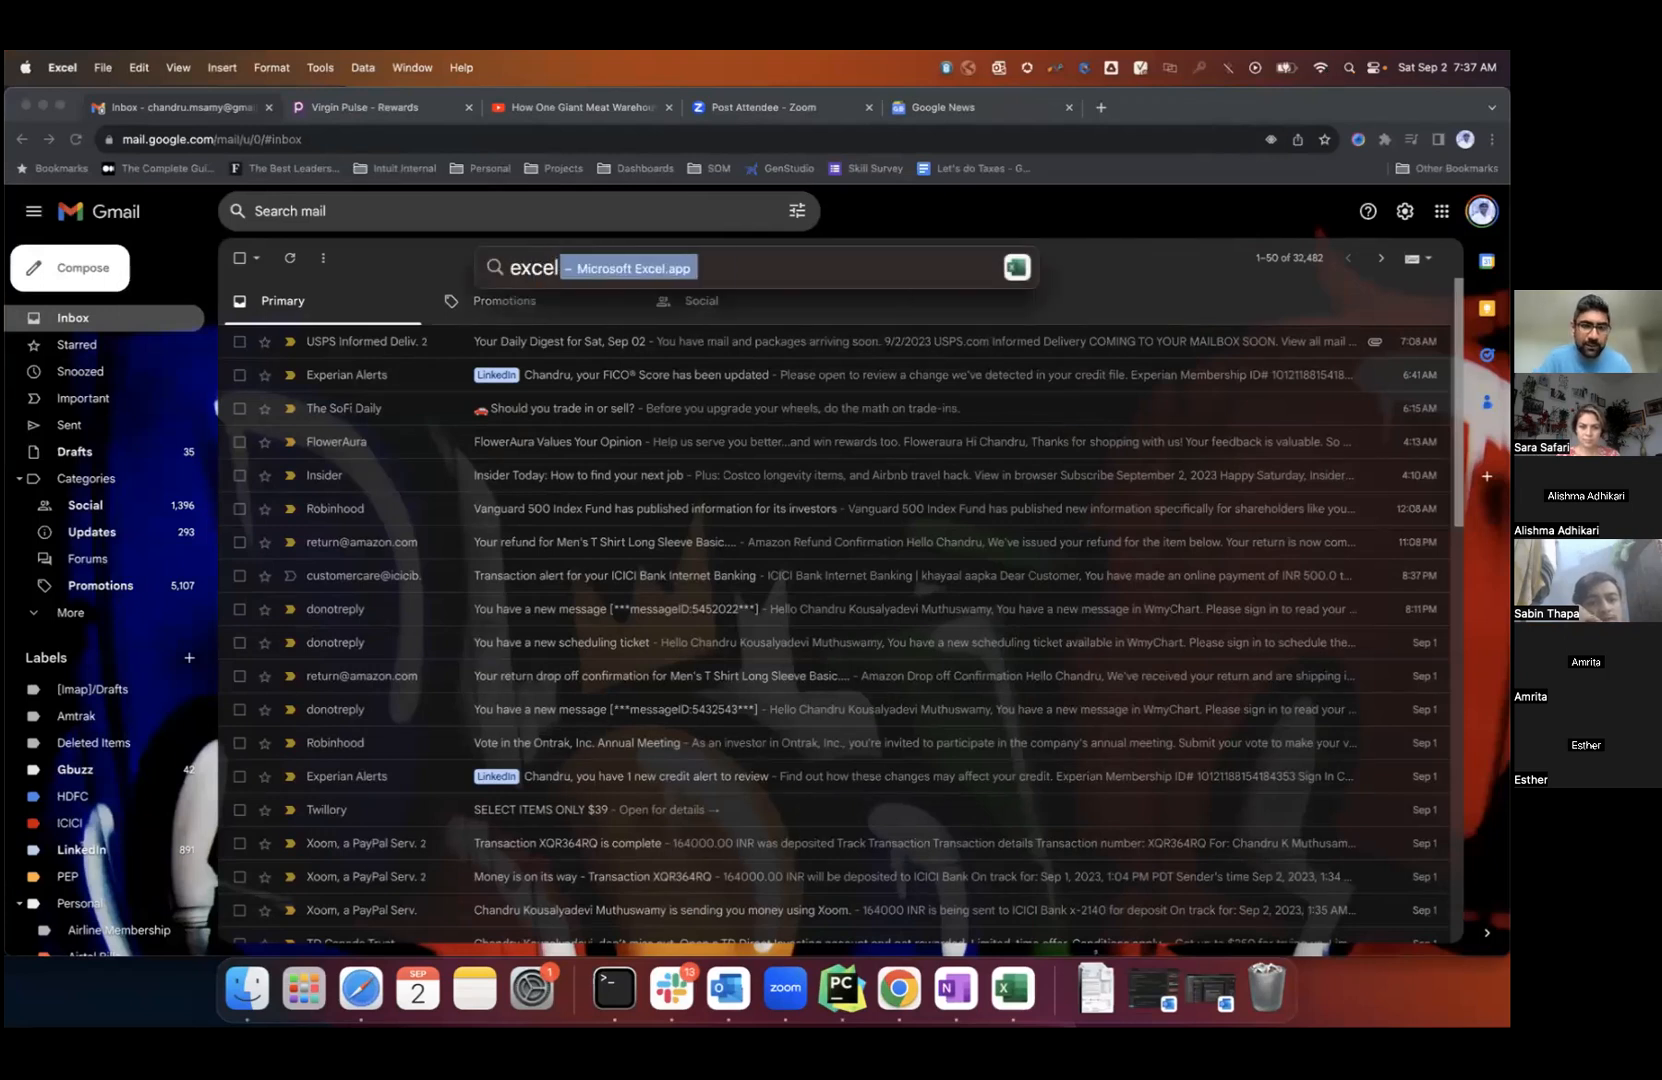
key(Return)
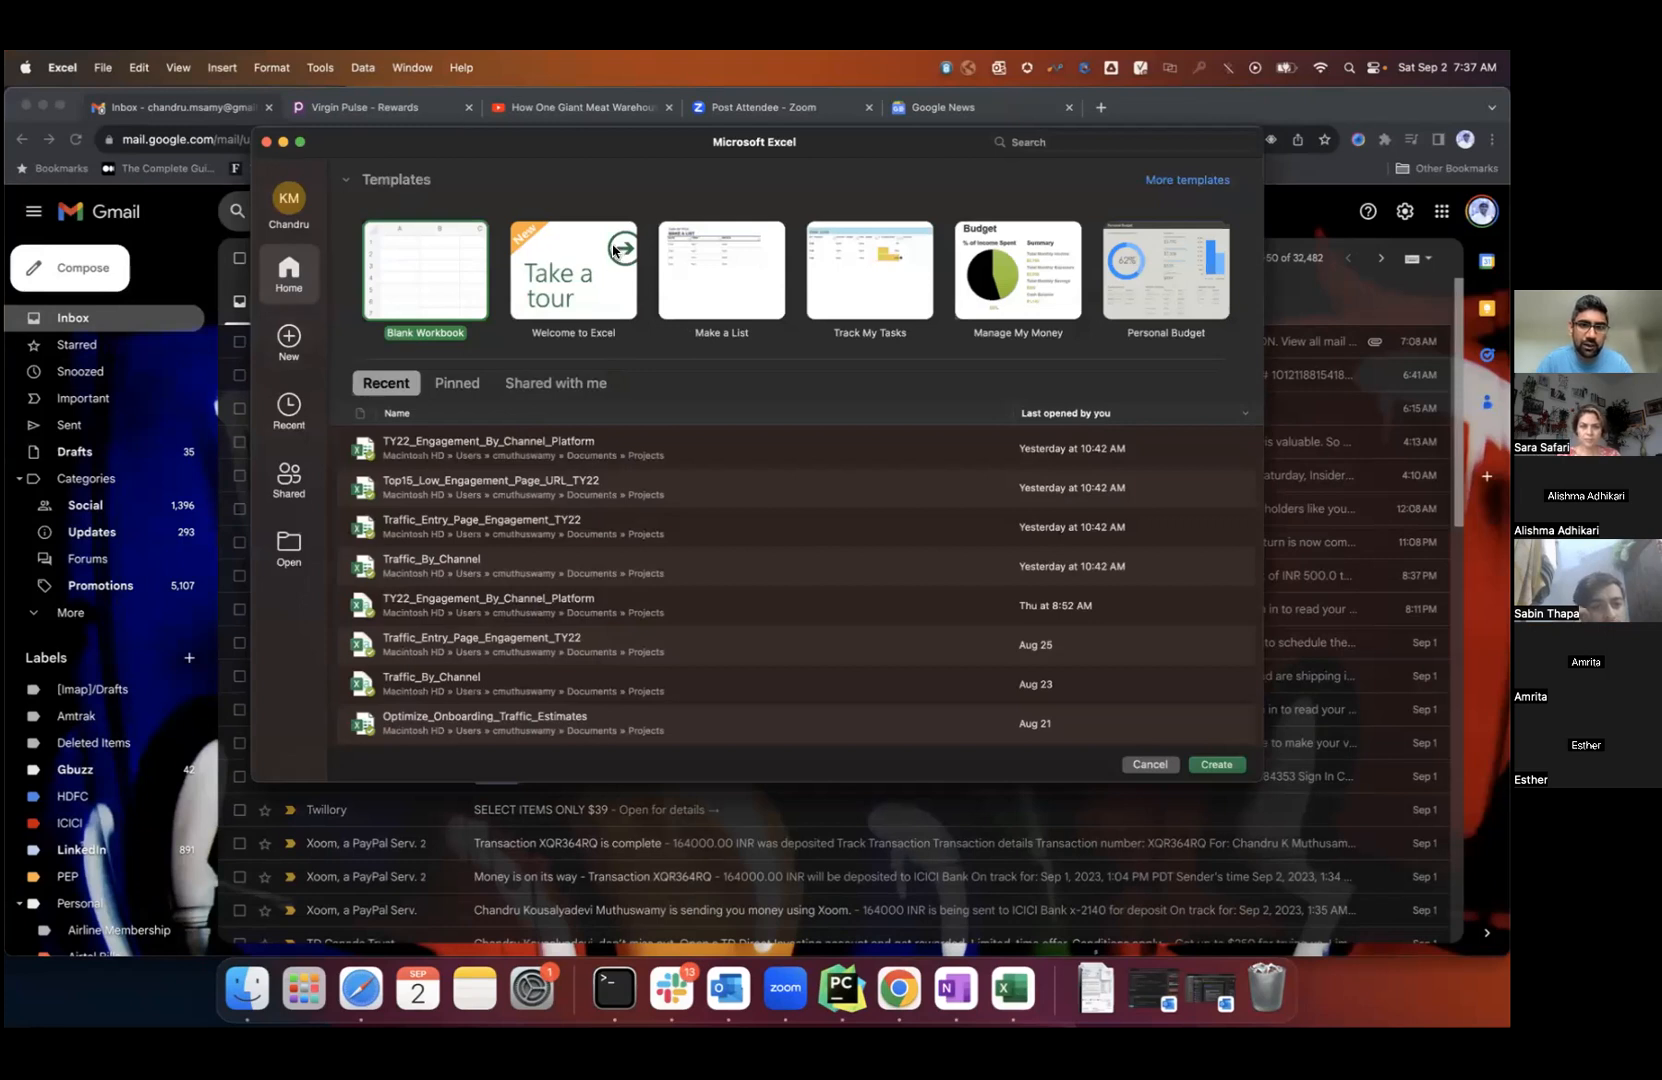
- Create a new workbook from the Blank Workbook template and display it full screen
key(Return)
click(300, 142)
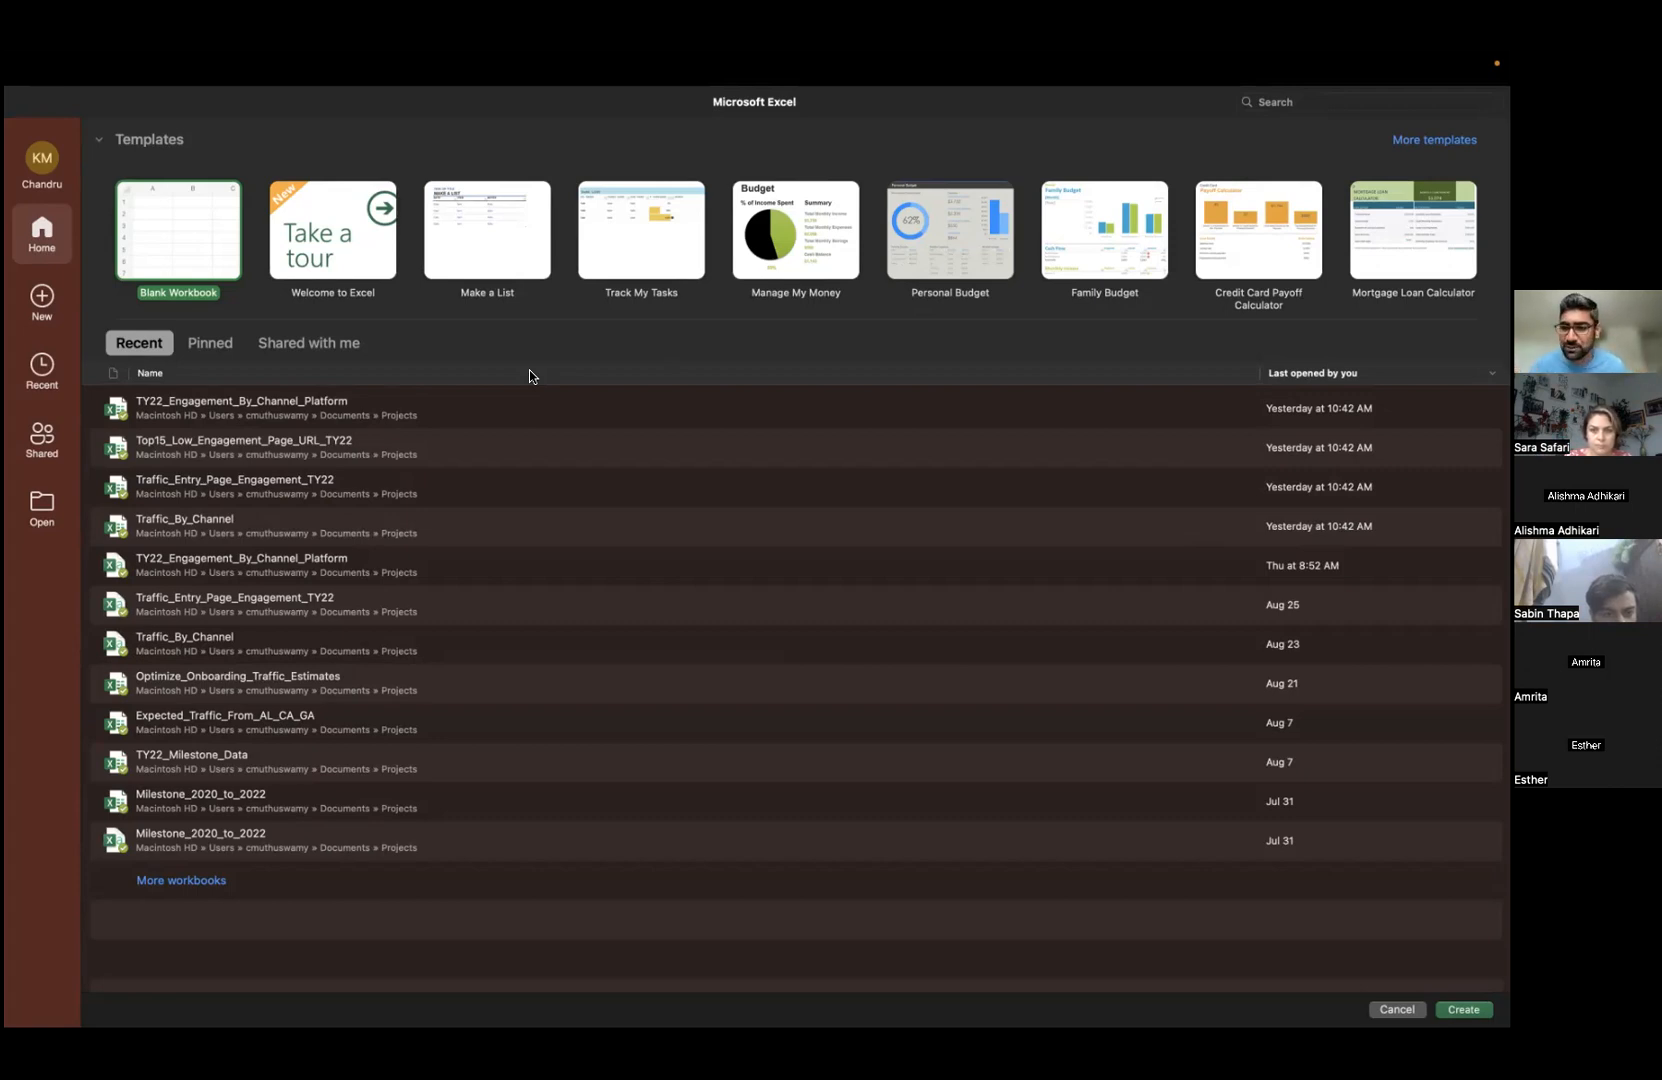
double_click(192, 241)
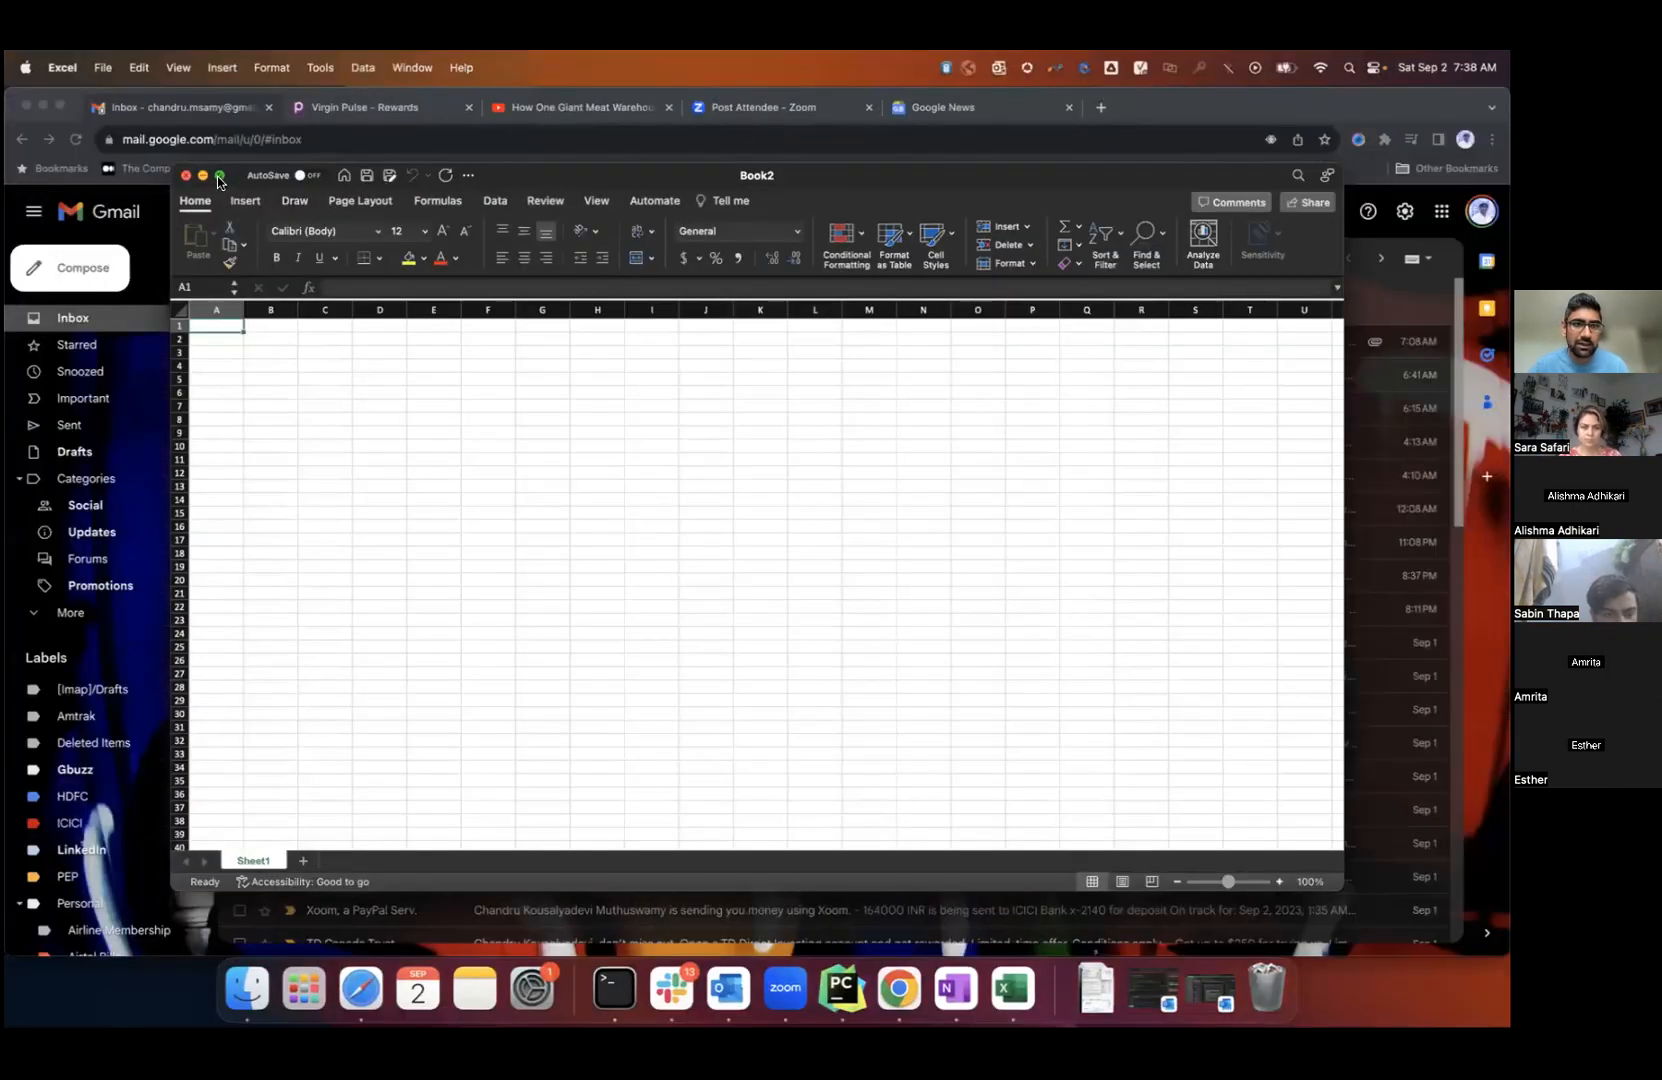
click(220, 180)
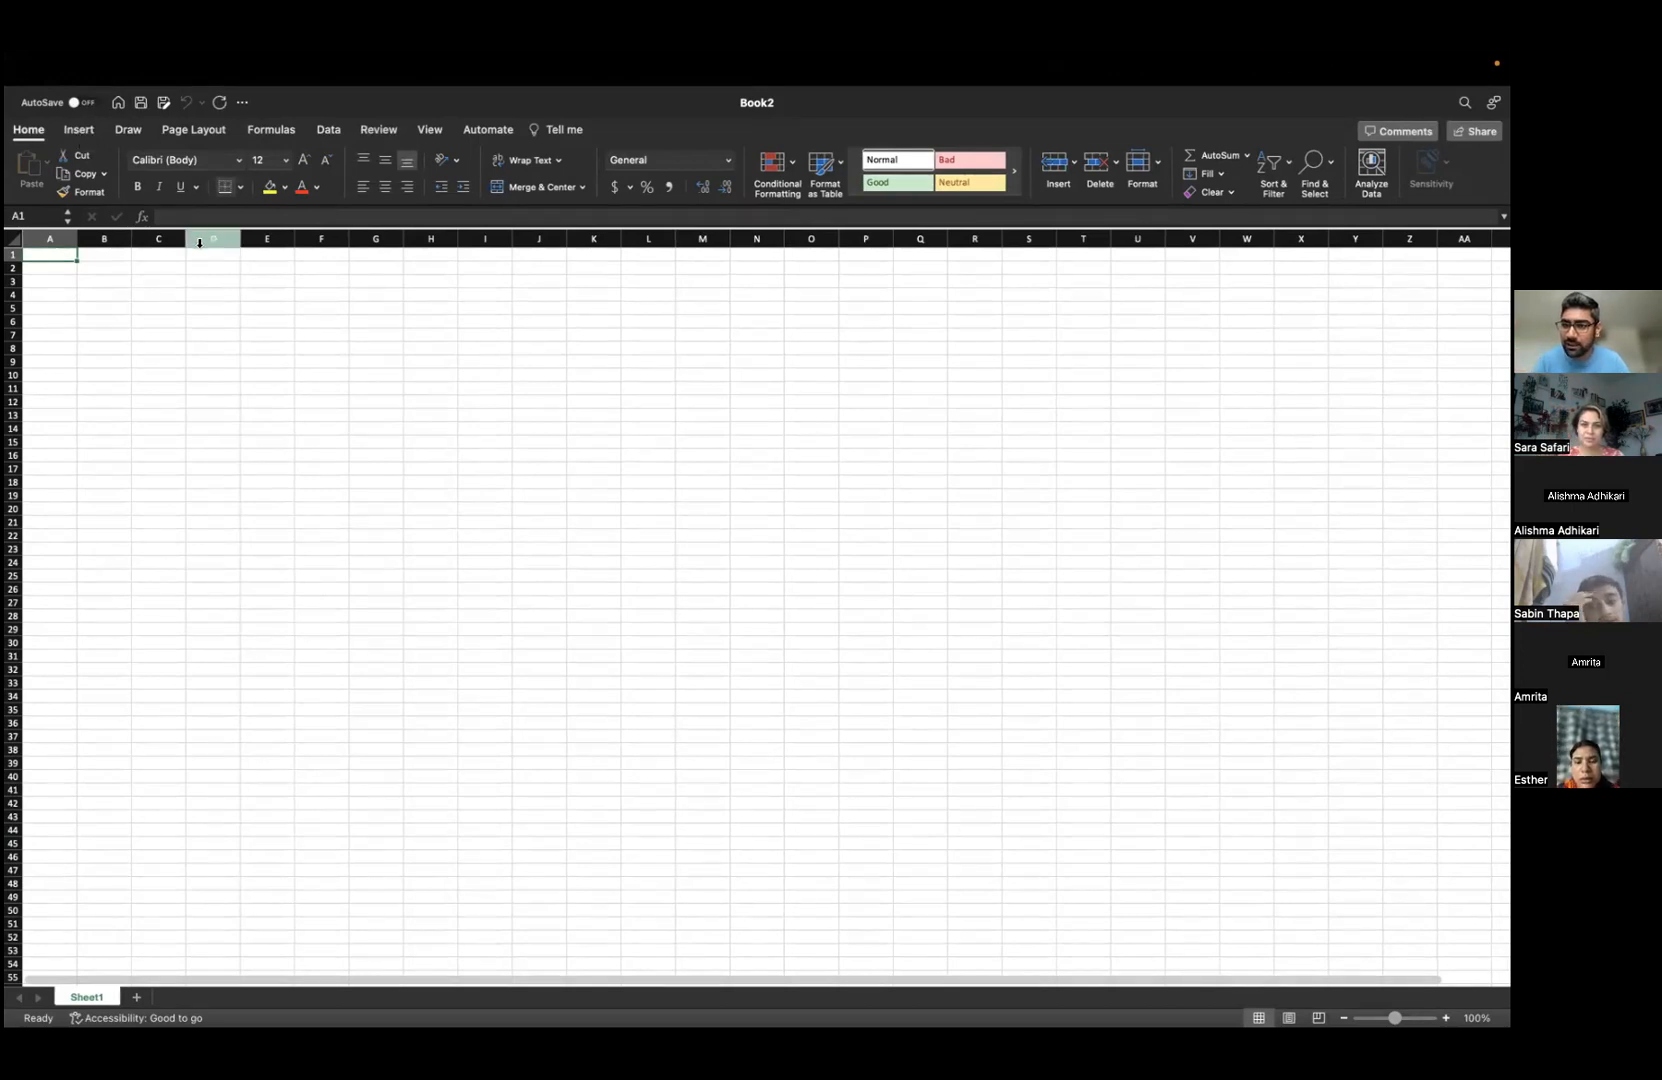
- Enlarge the empty worksheet's zoom level to 176%
scroll(199, 243, up, 5)
scroll(252, 516, down, 5)
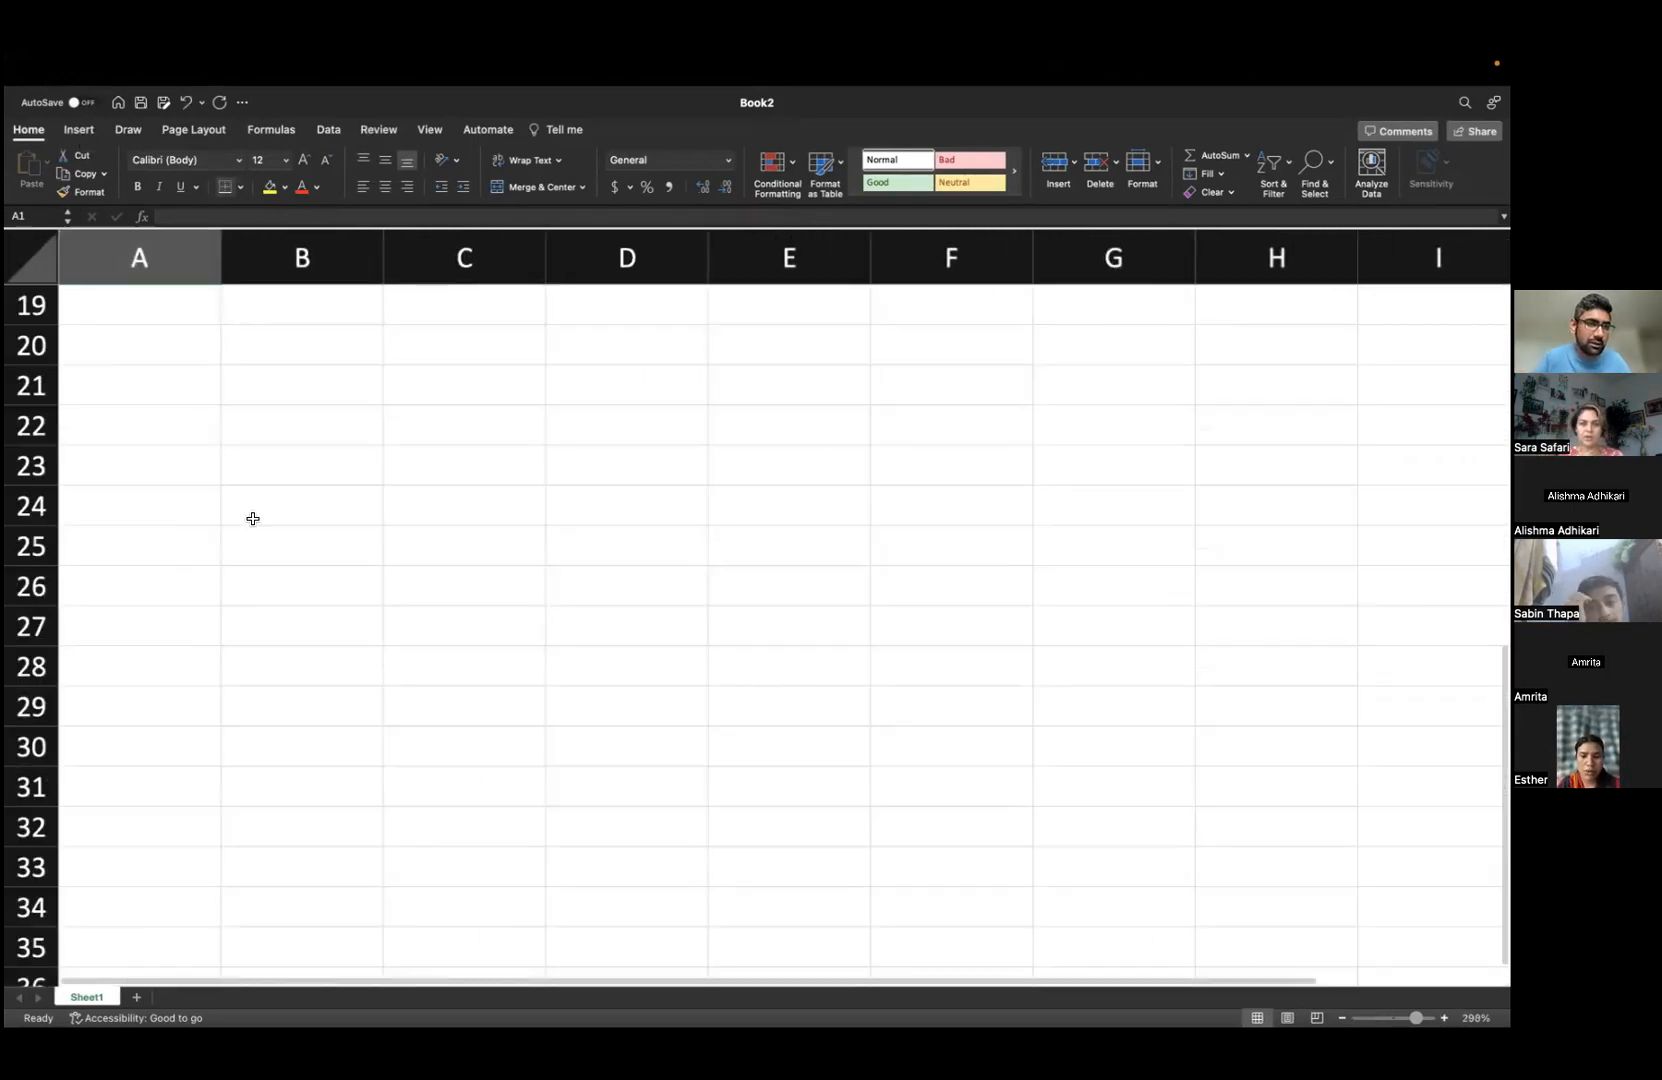
scroll(222, 423, up, 2)
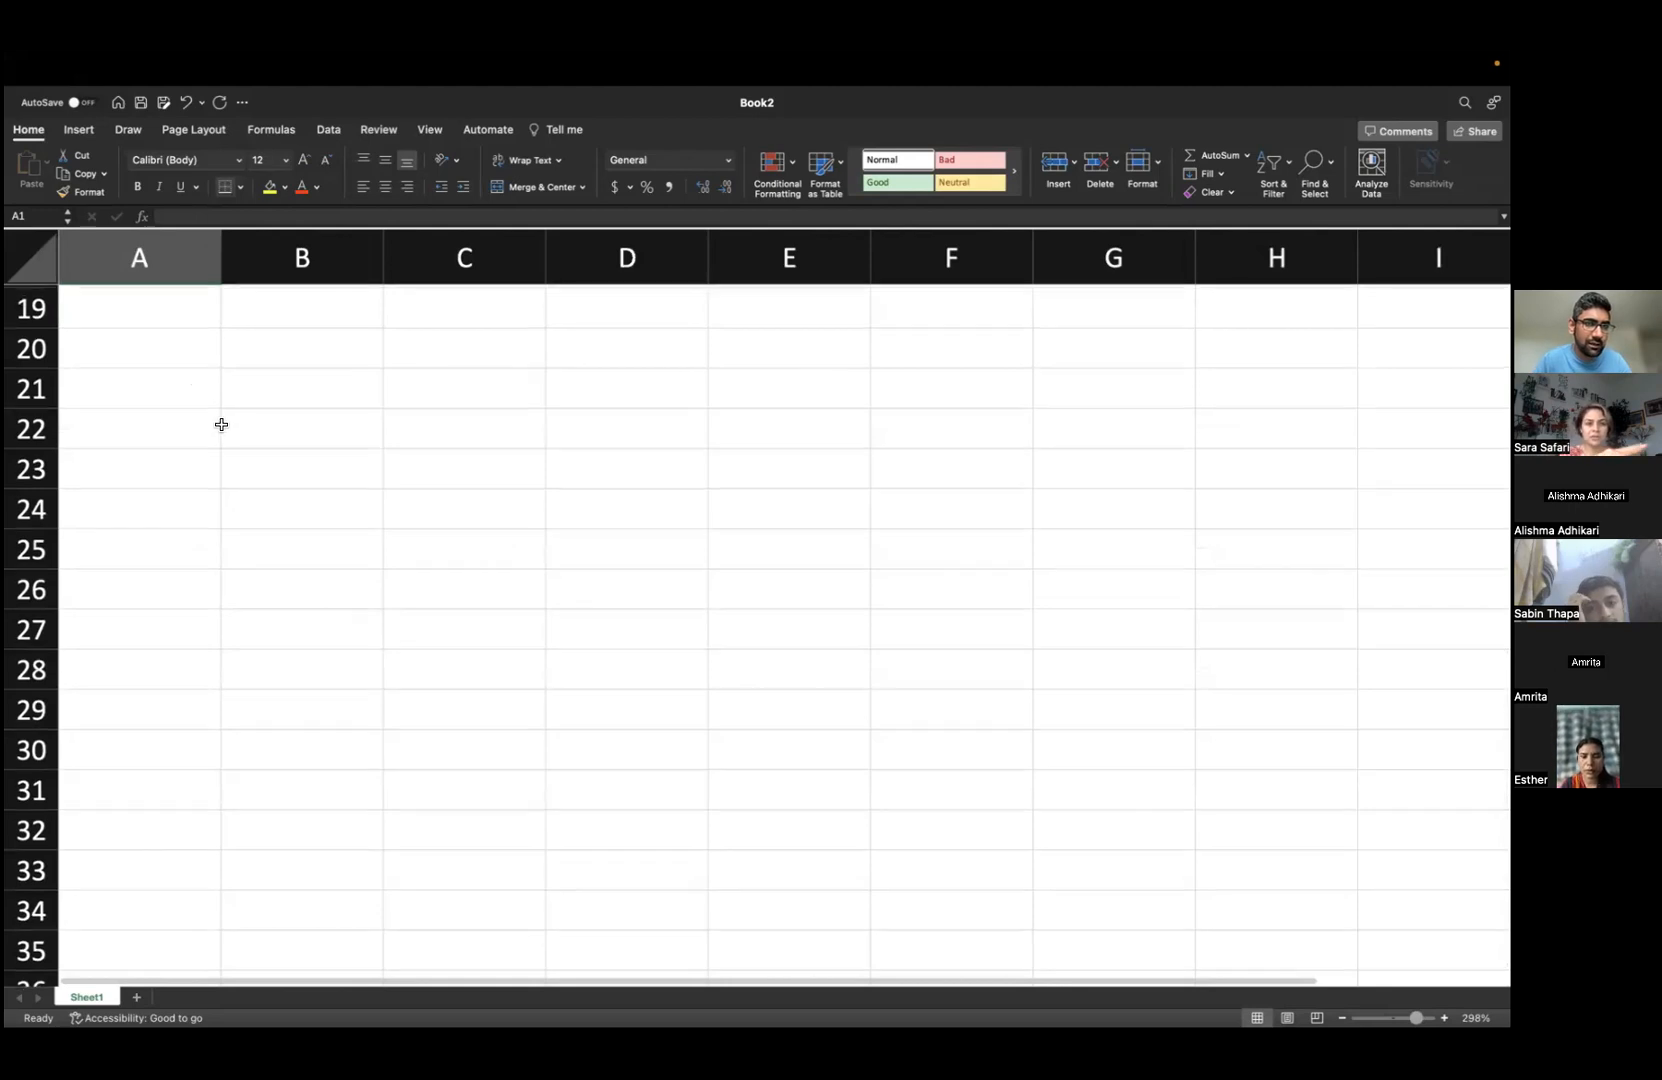
mouse_move(308, 75)
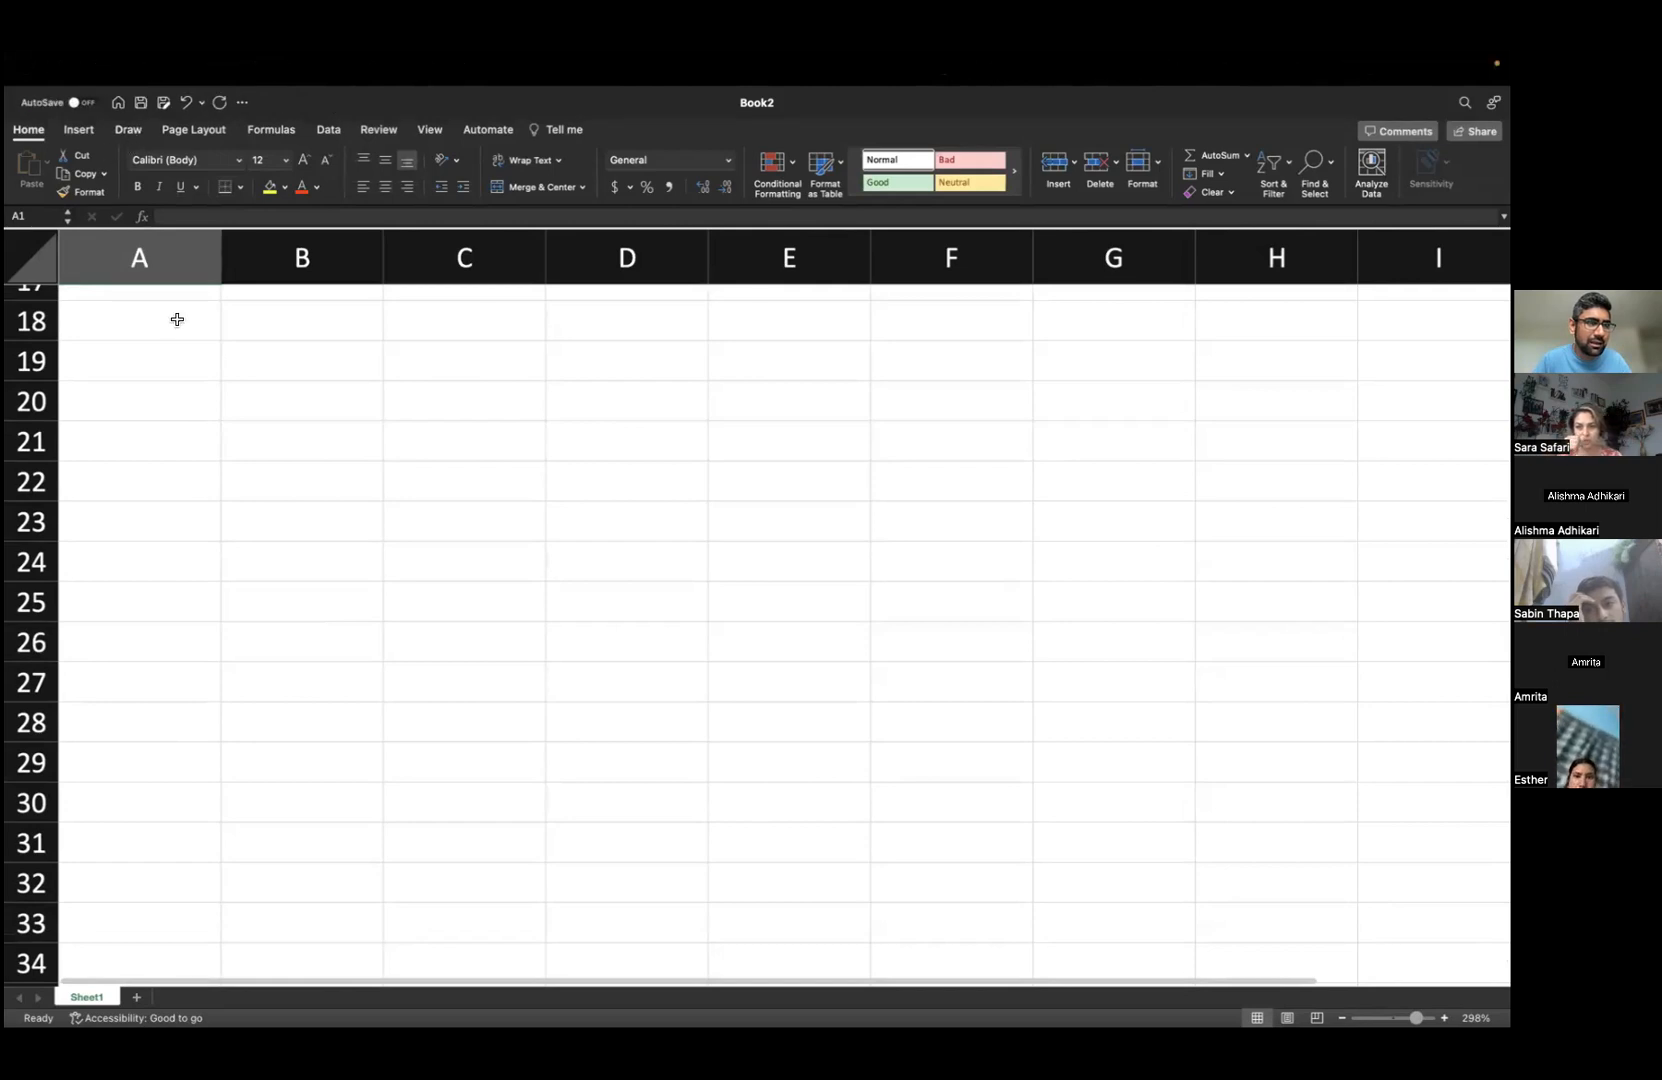
scroll(199, 345, down, 5)
mouse_move(427, 110)
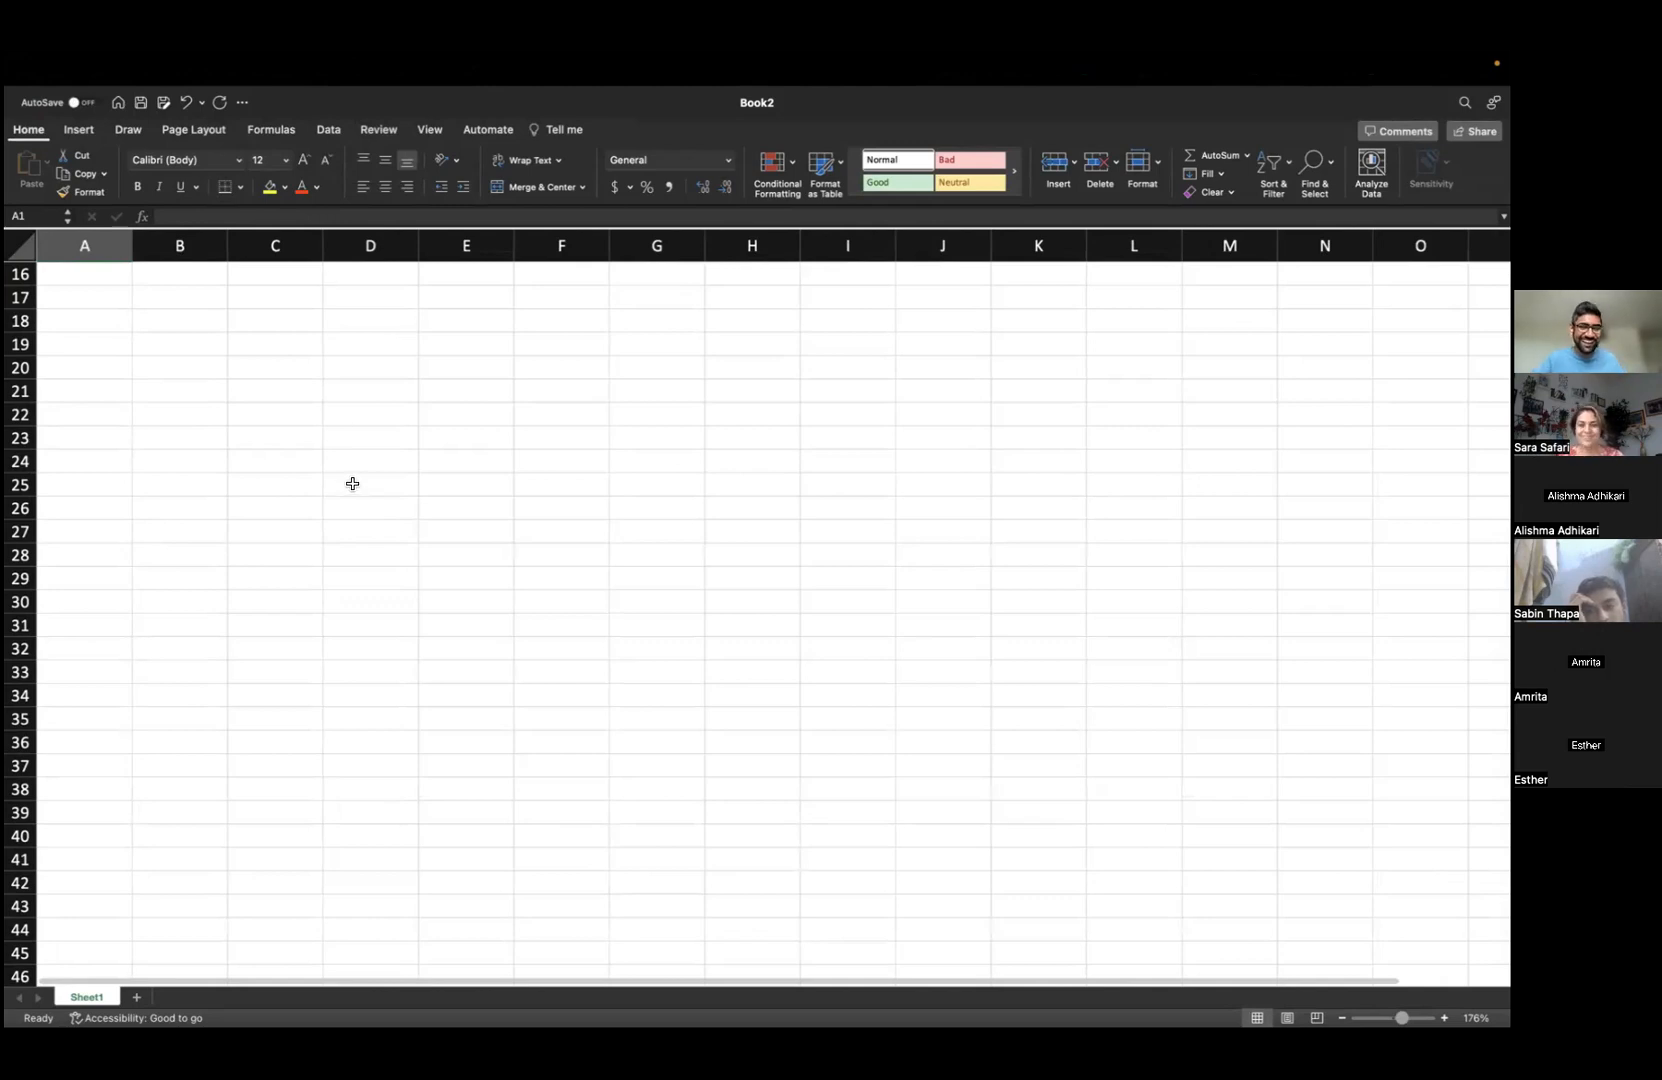
scroll(340, 392, up, 2)
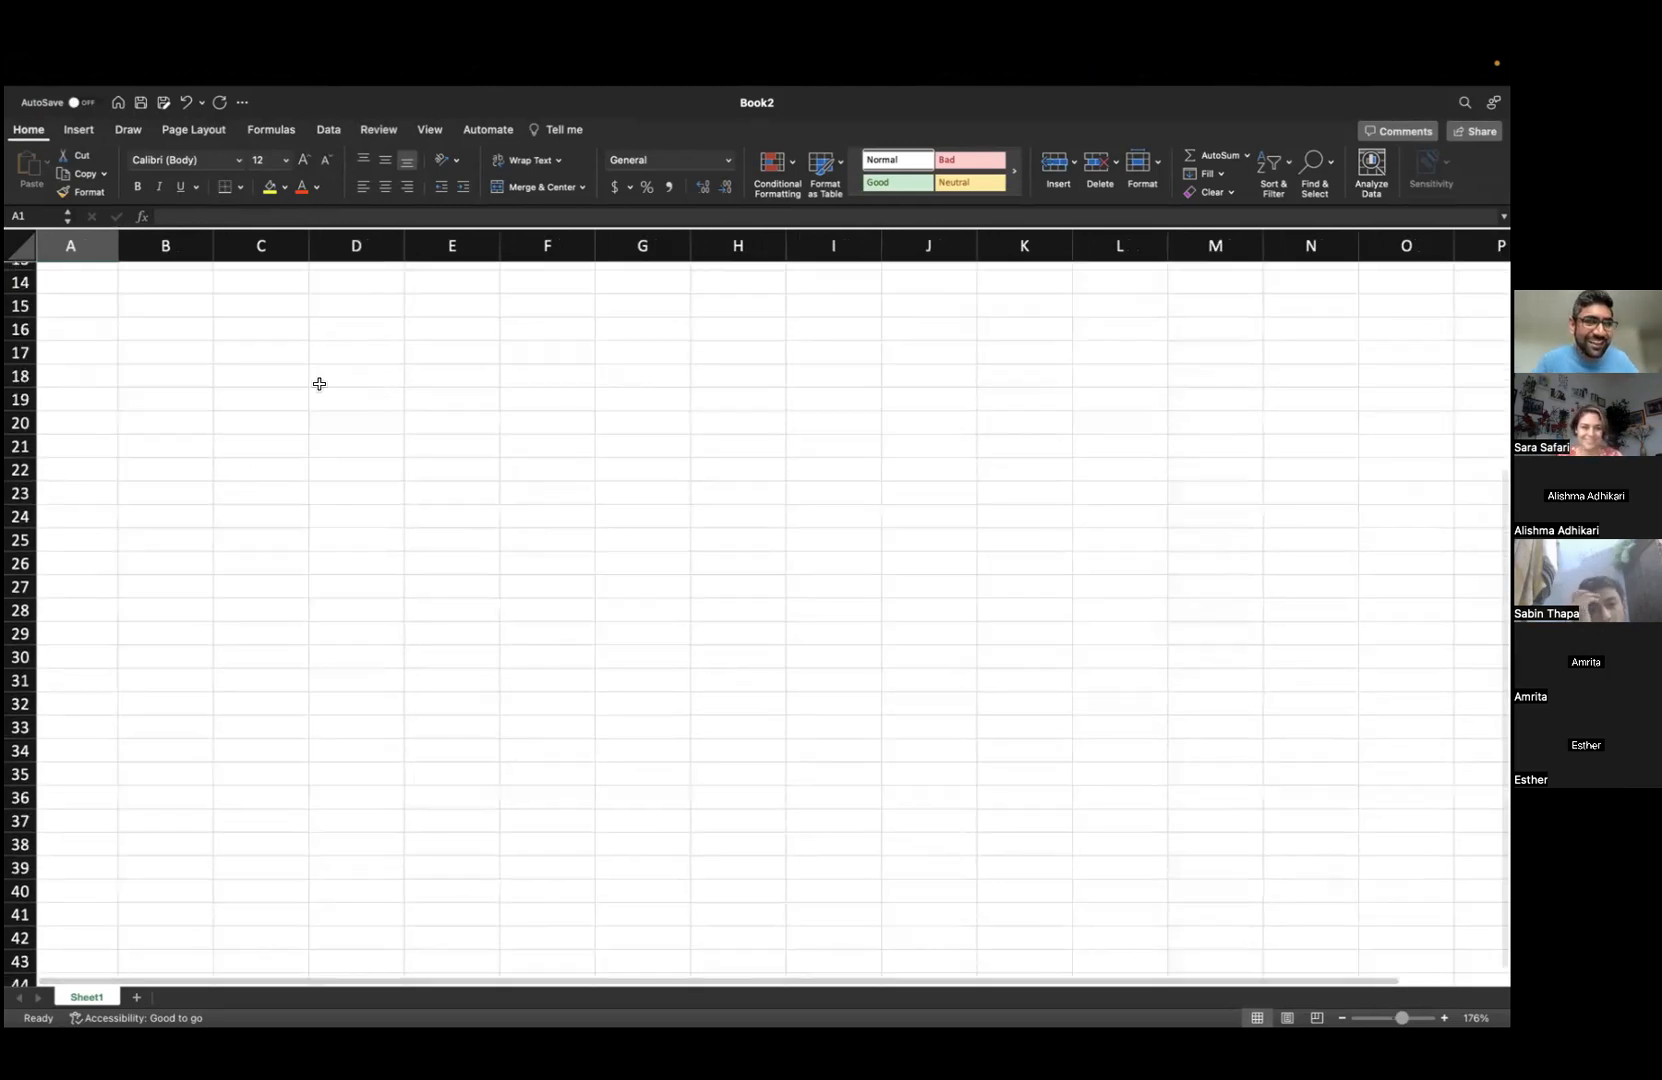
scroll(319, 384, up, 3)
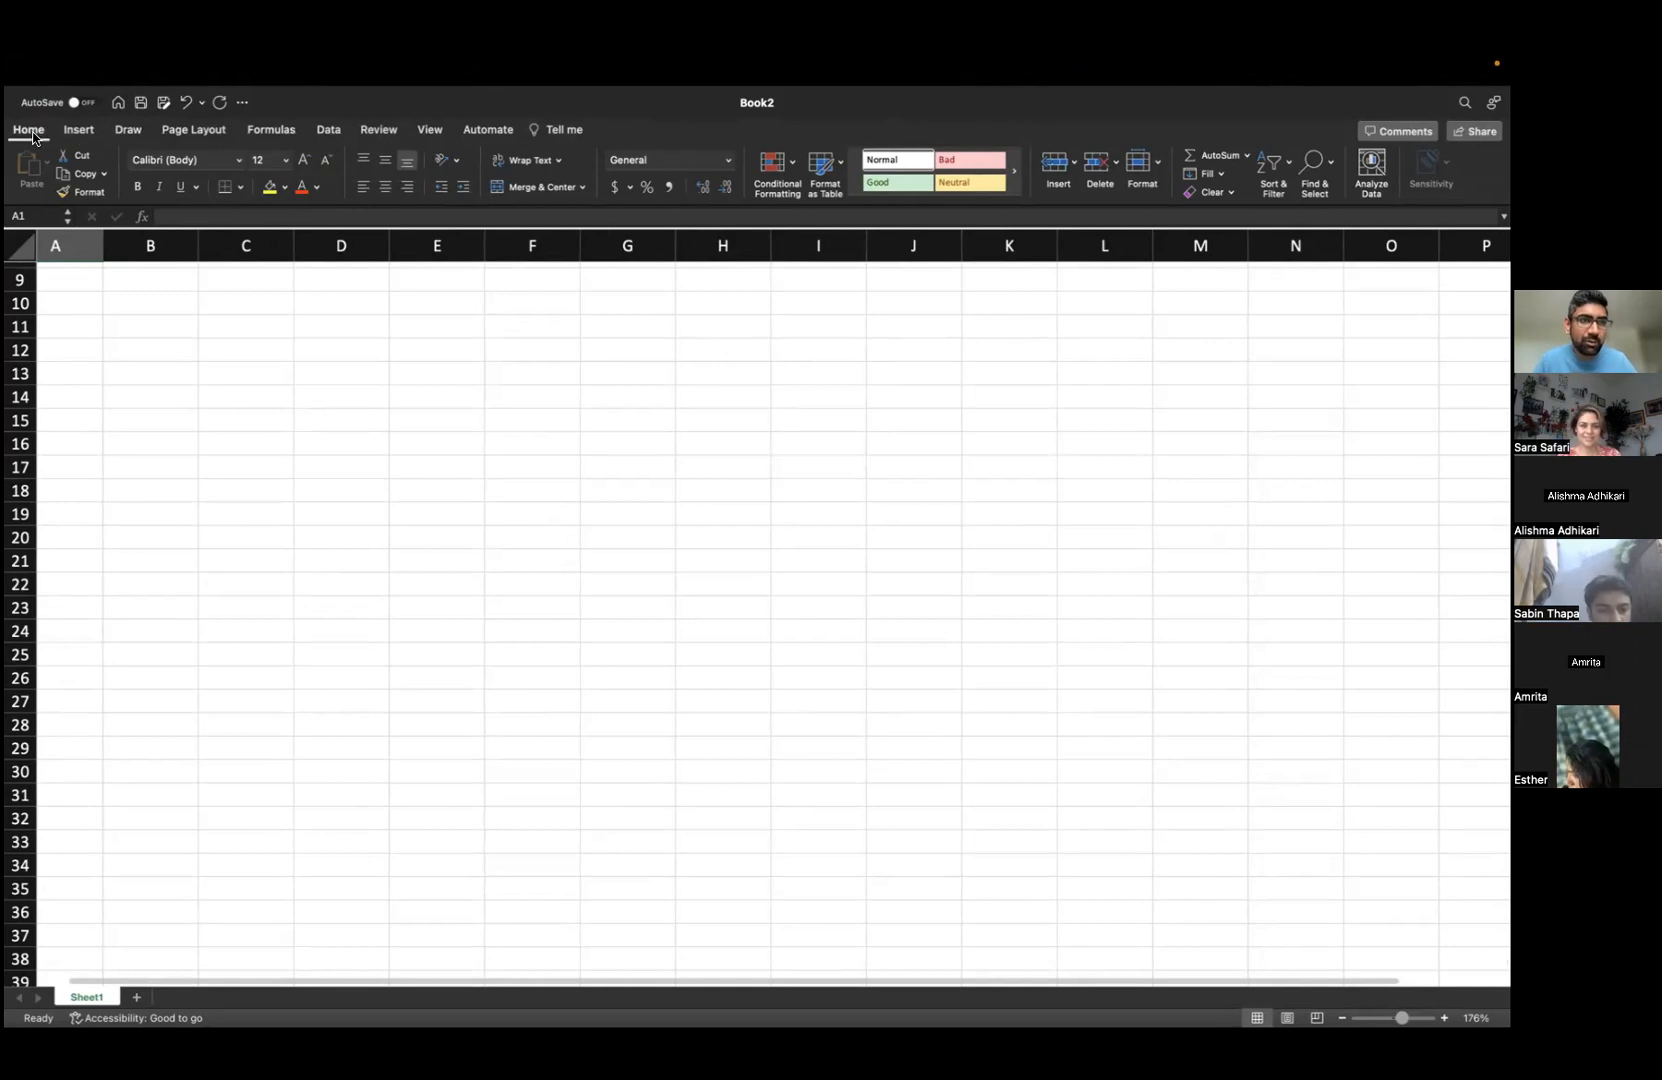
- Look over the commands for inserting objects, drawing and page layout, including the page orientation choices
click(78, 130)
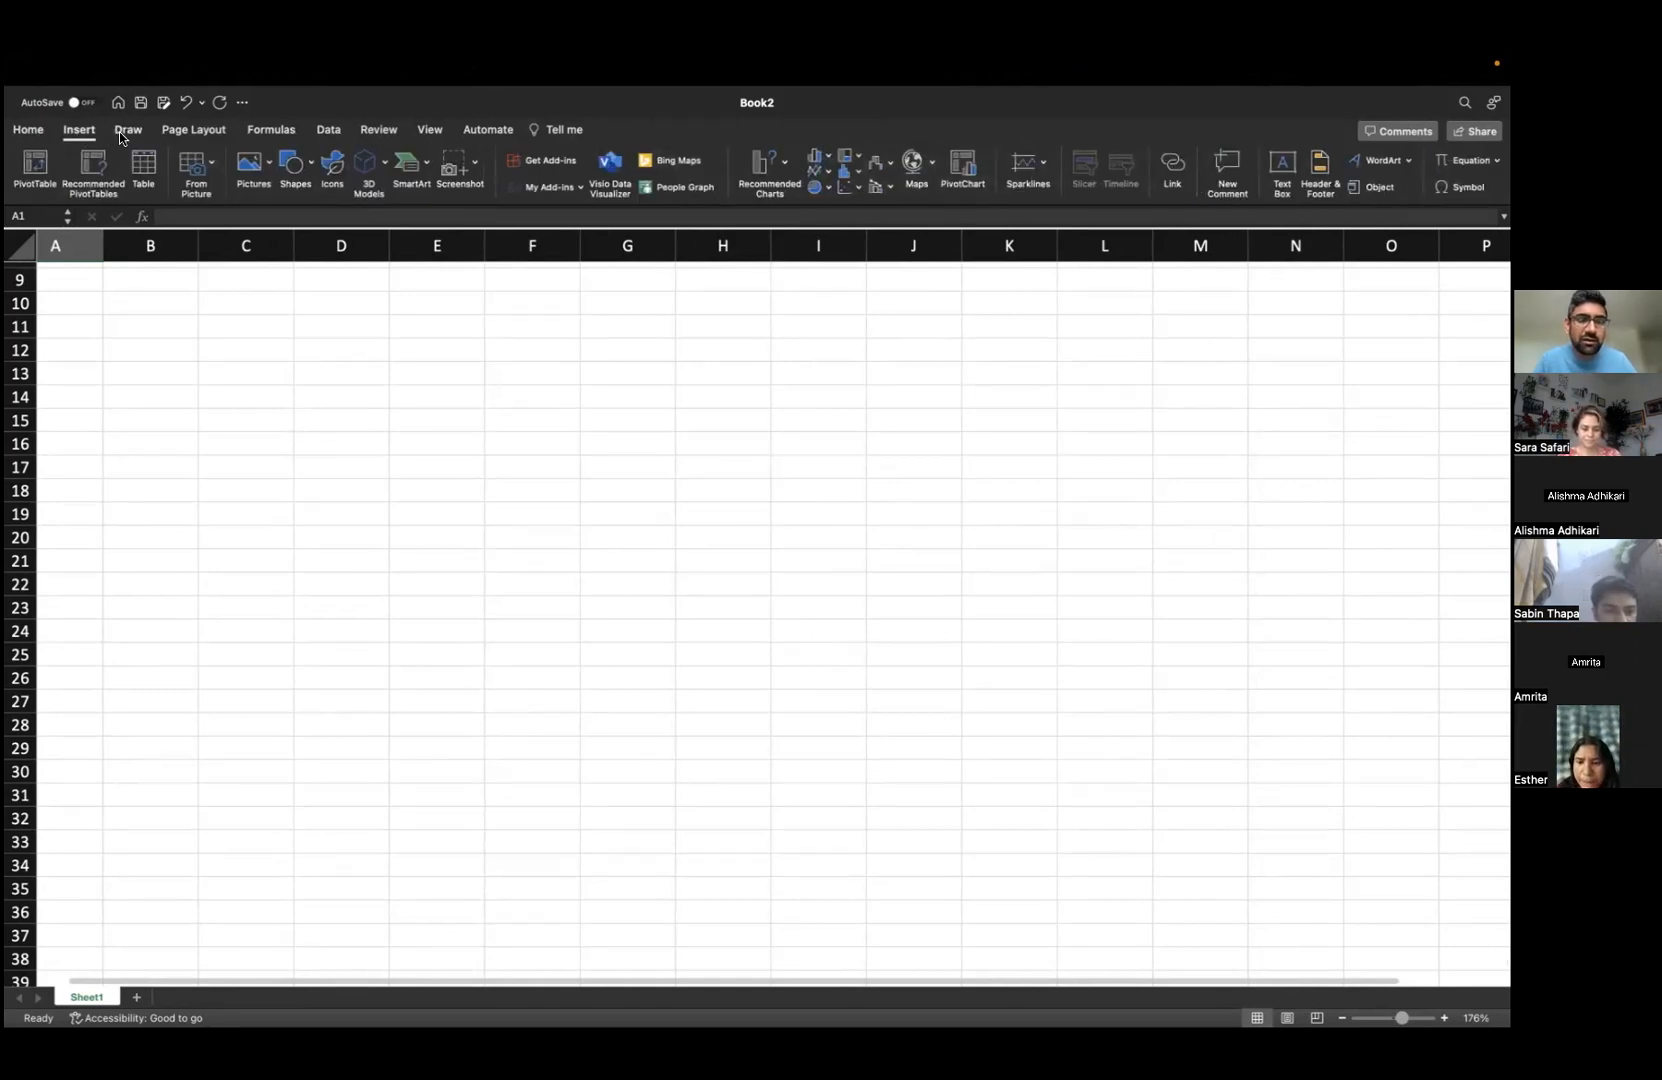
click(121, 133)
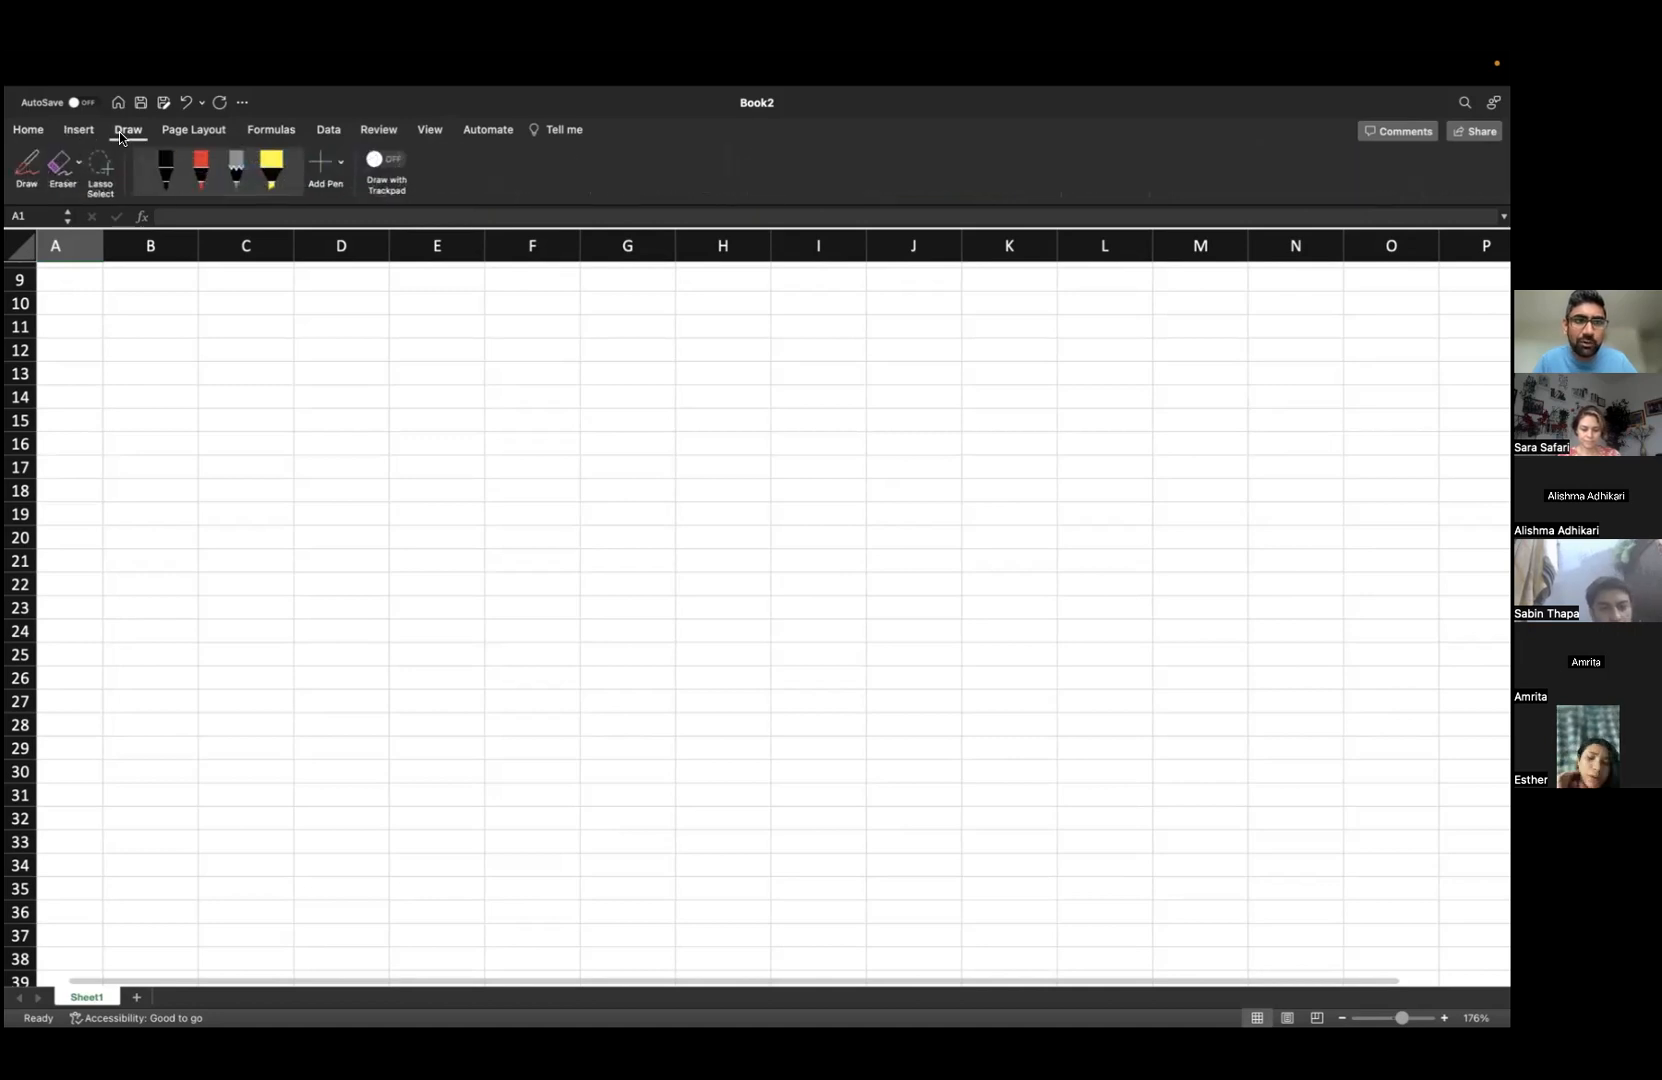
click(191, 134)
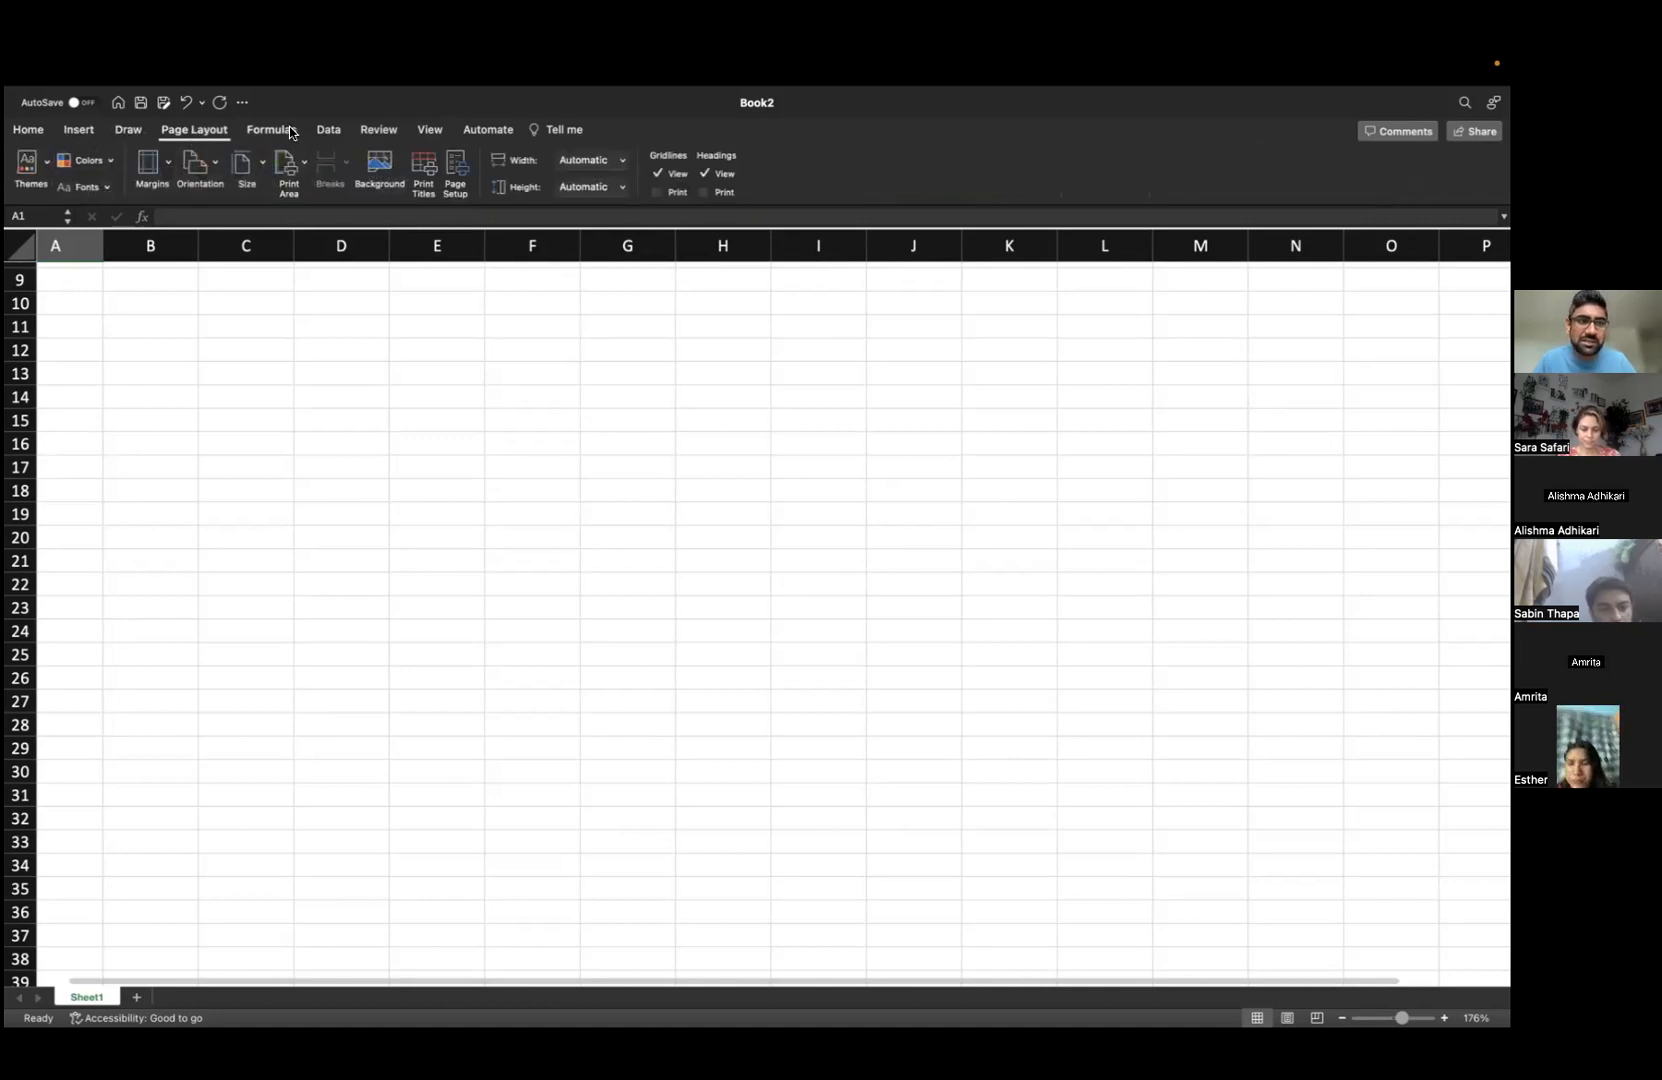
click(27, 131)
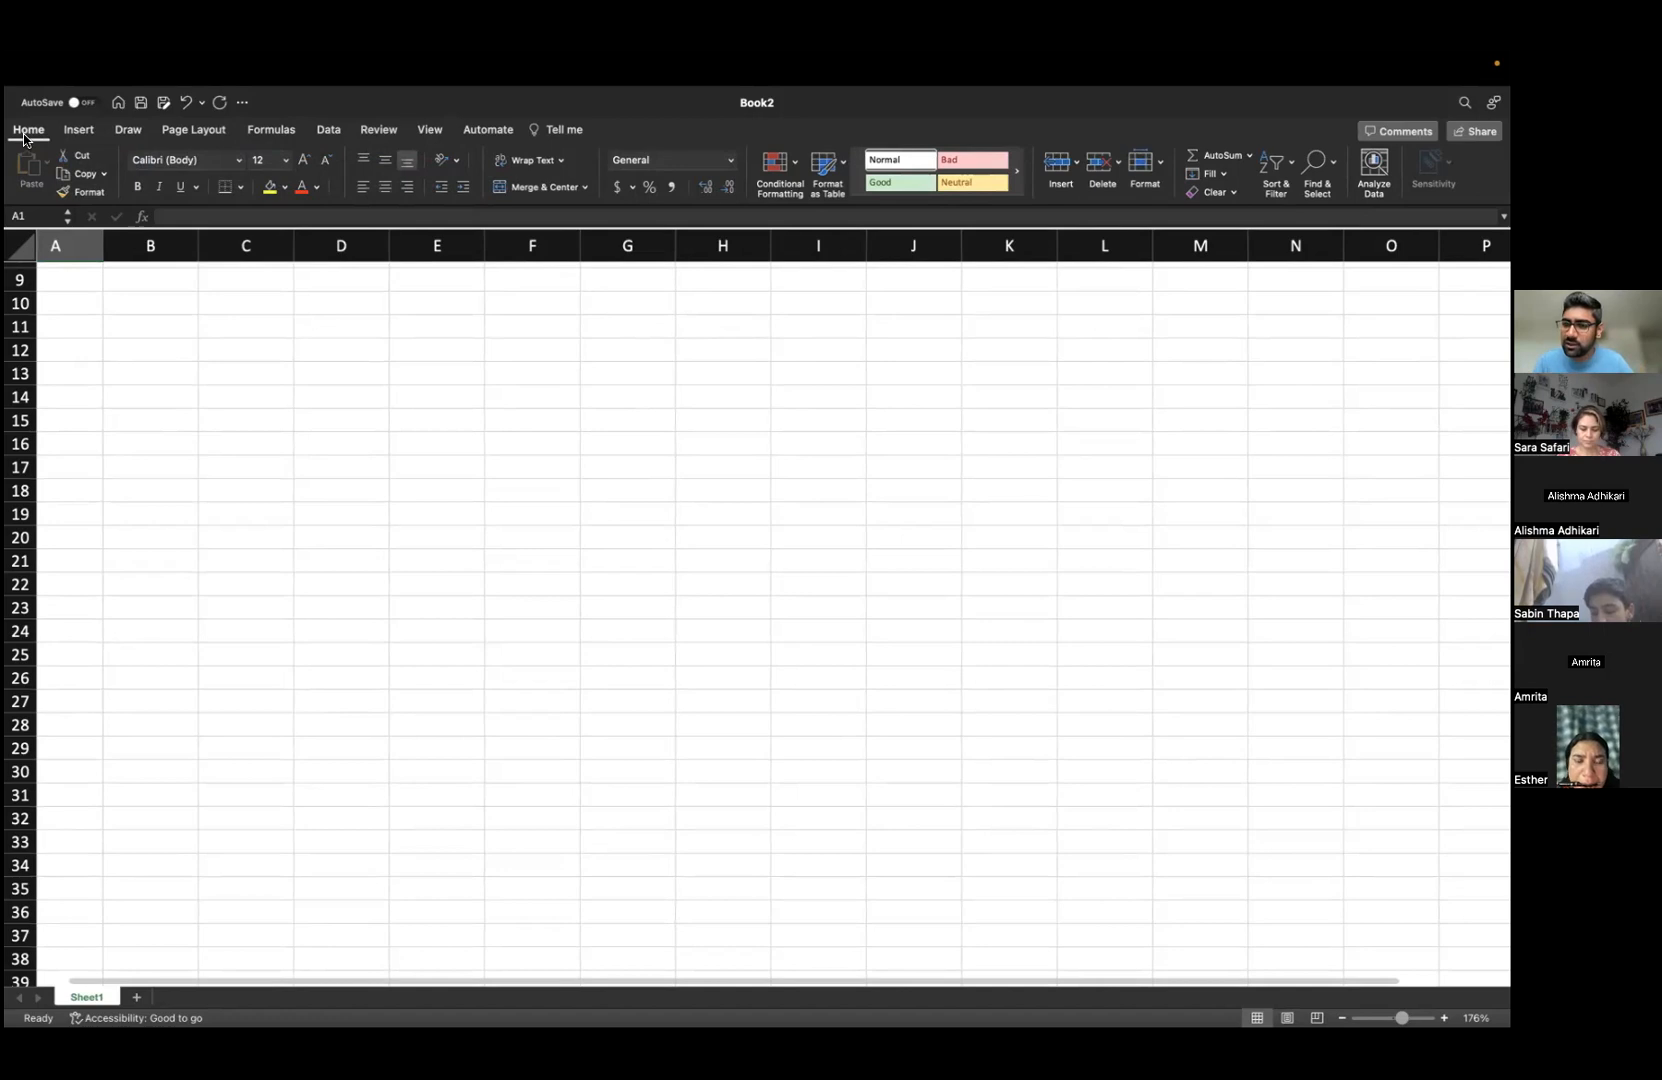
click(83, 134)
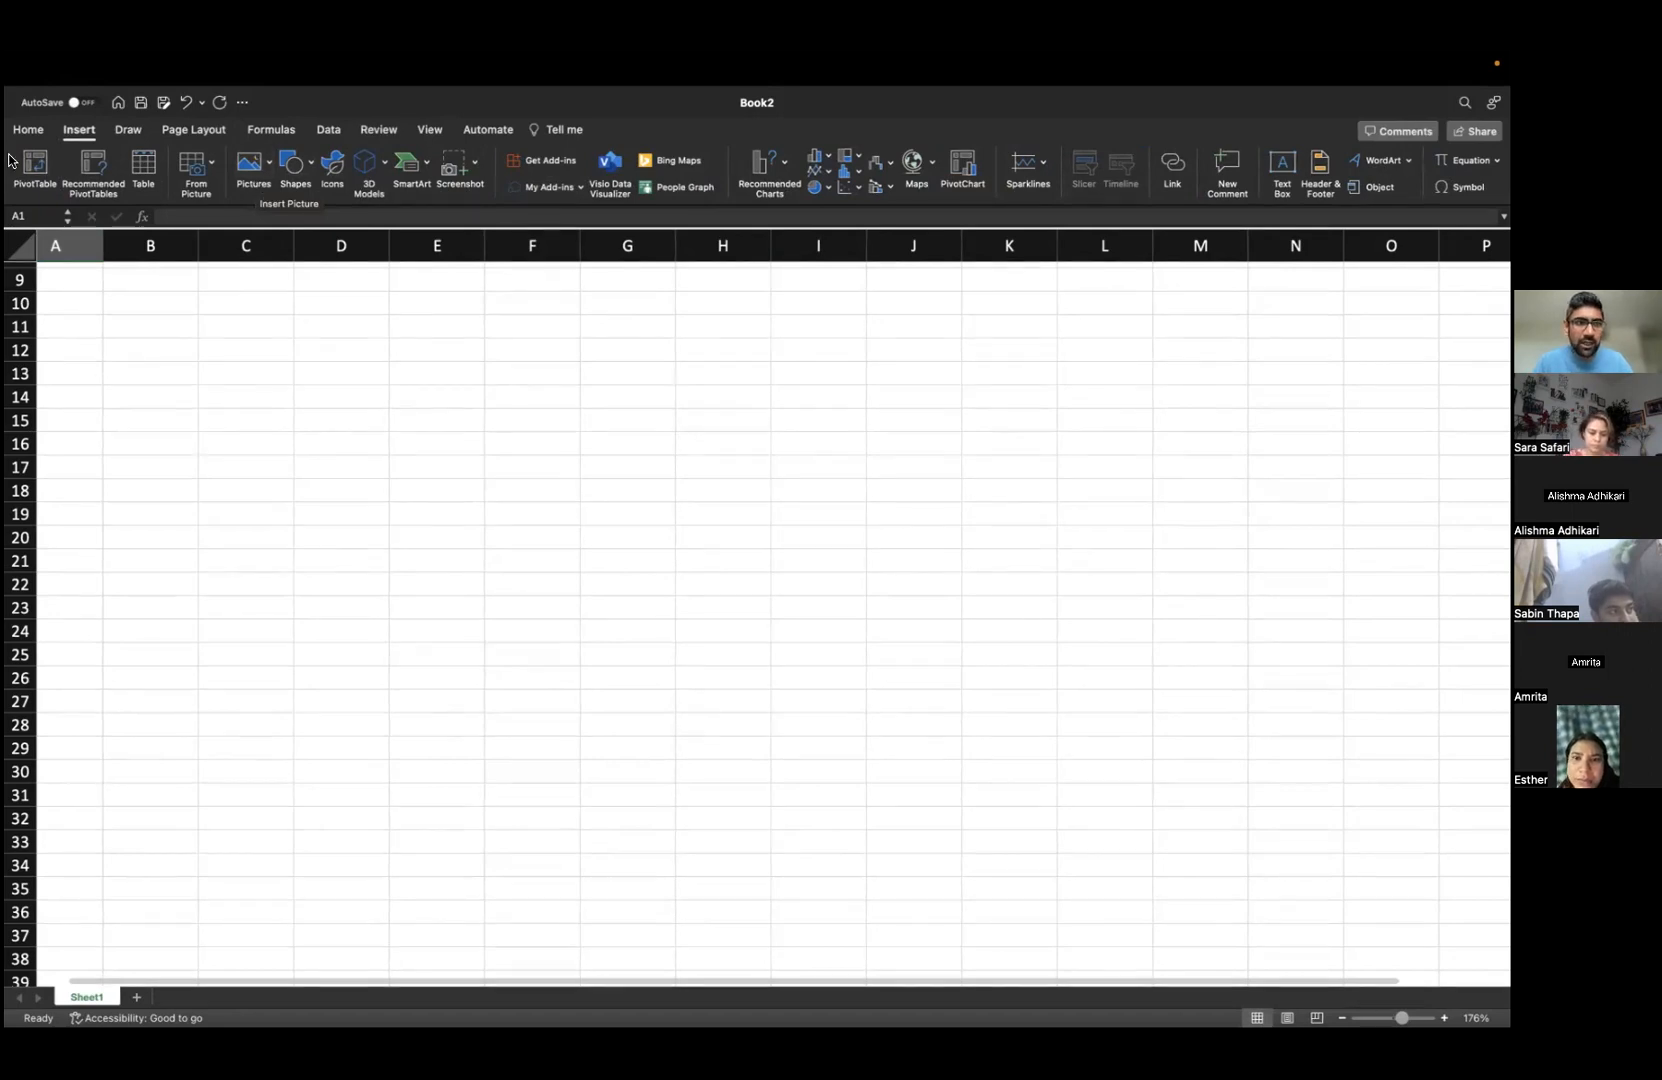
click(125, 132)
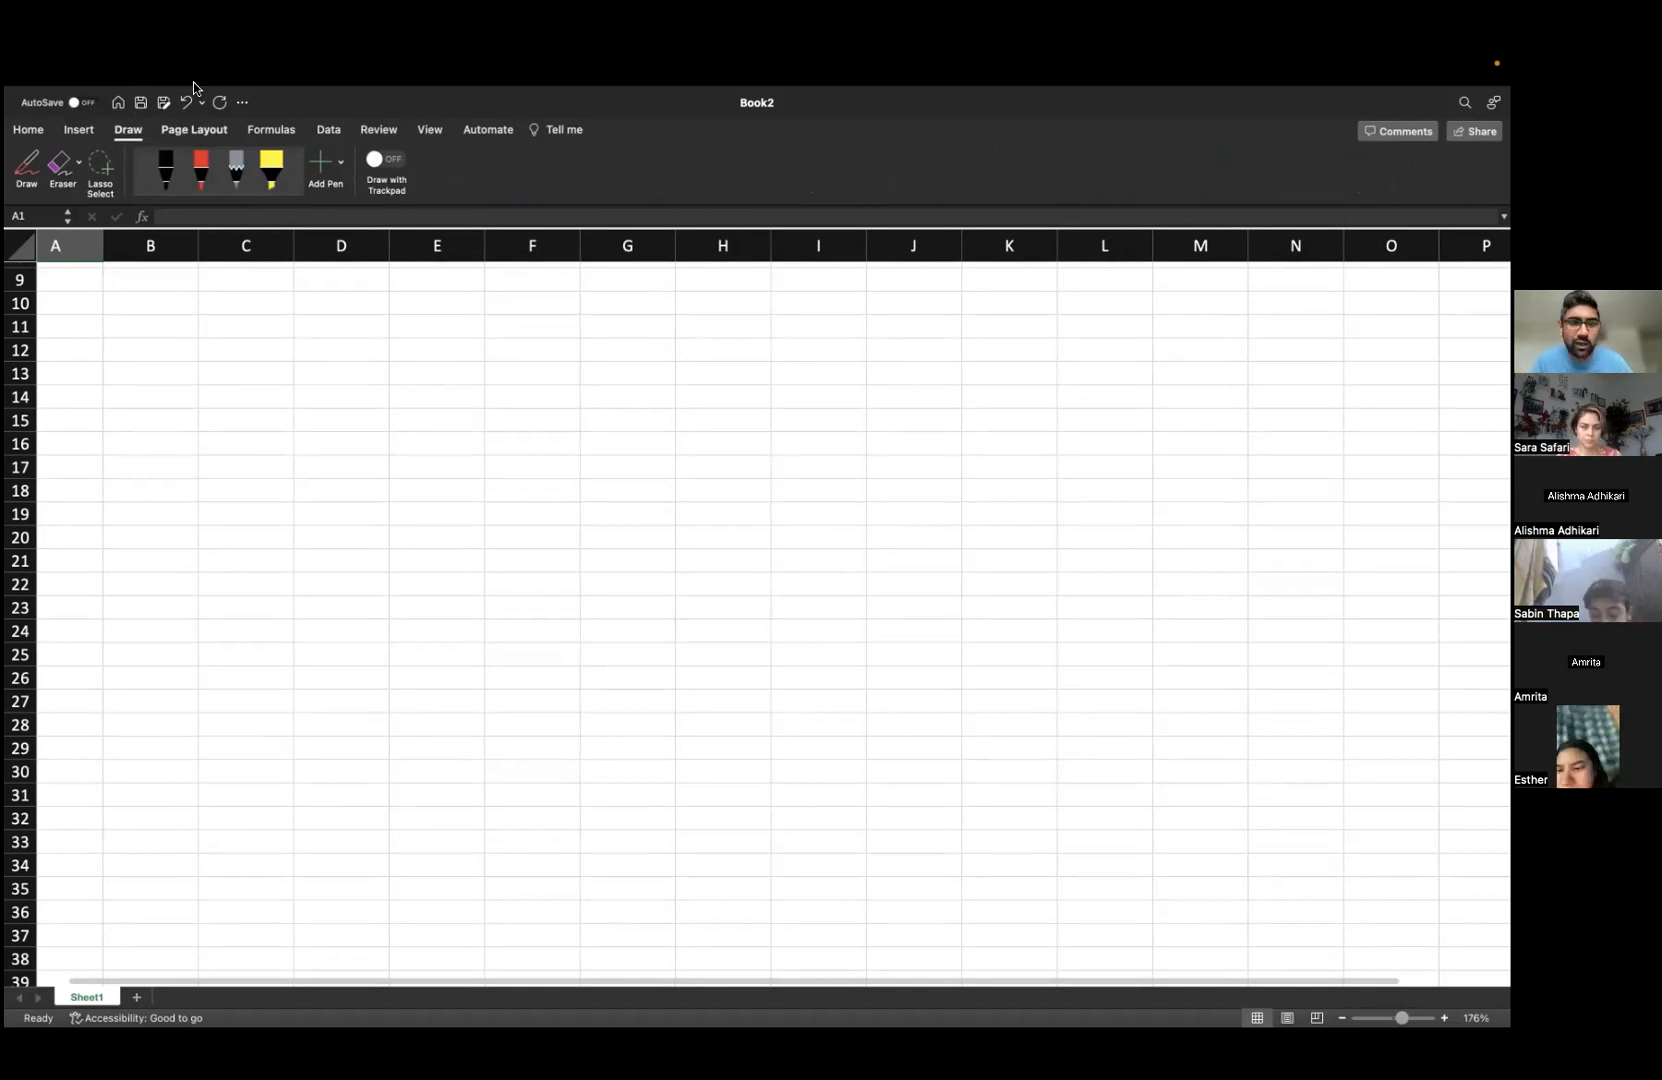
click(193, 131)
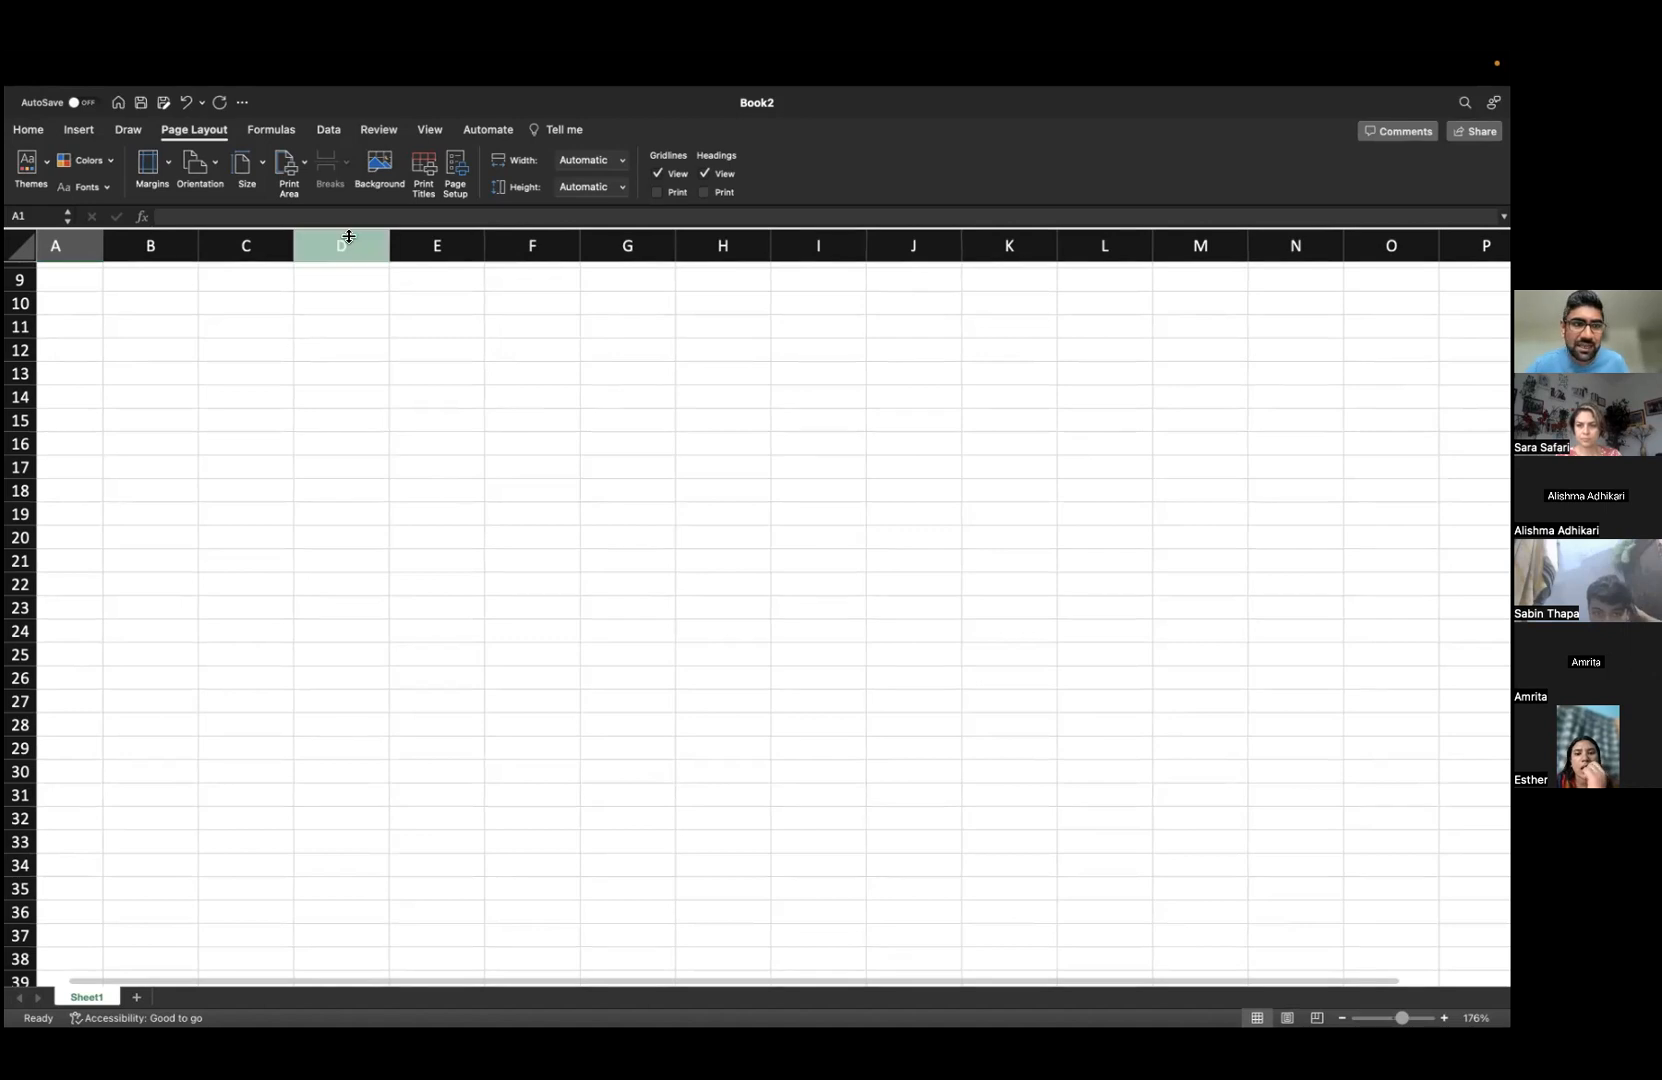
click(195, 165)
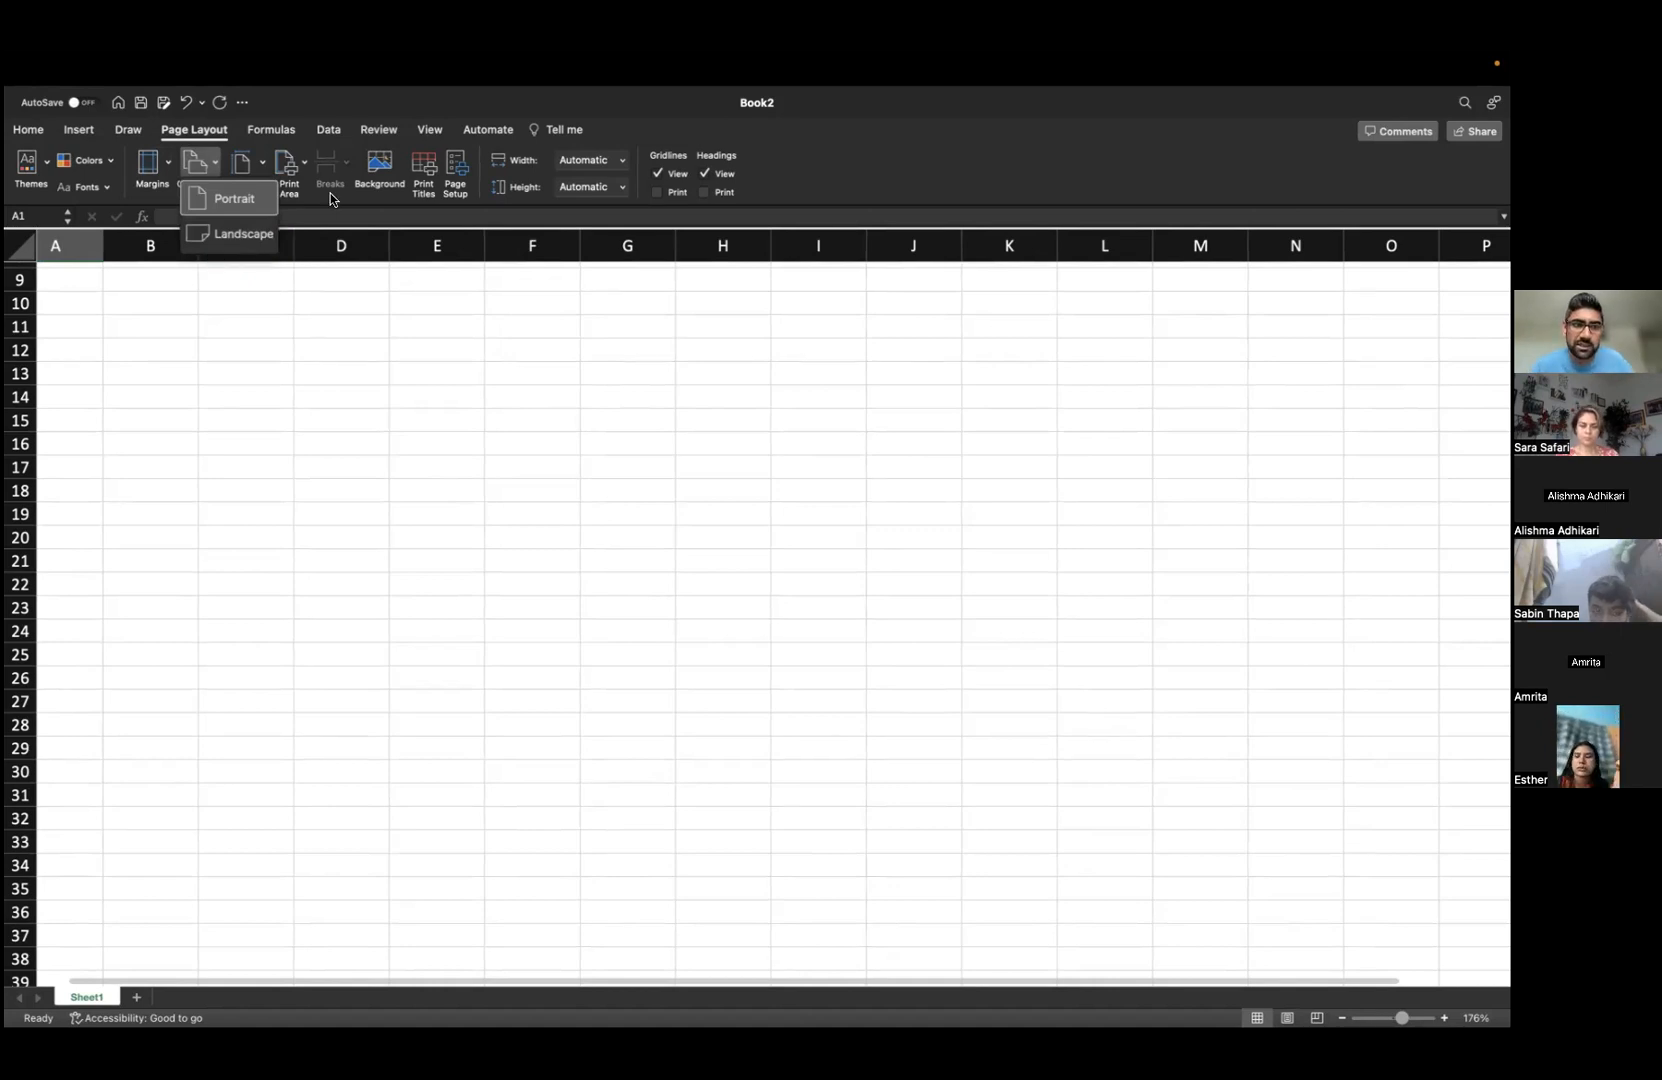
- Look over the formula, data, review, view and automation commands, and return to the basic formatting commands
click(277, 133)
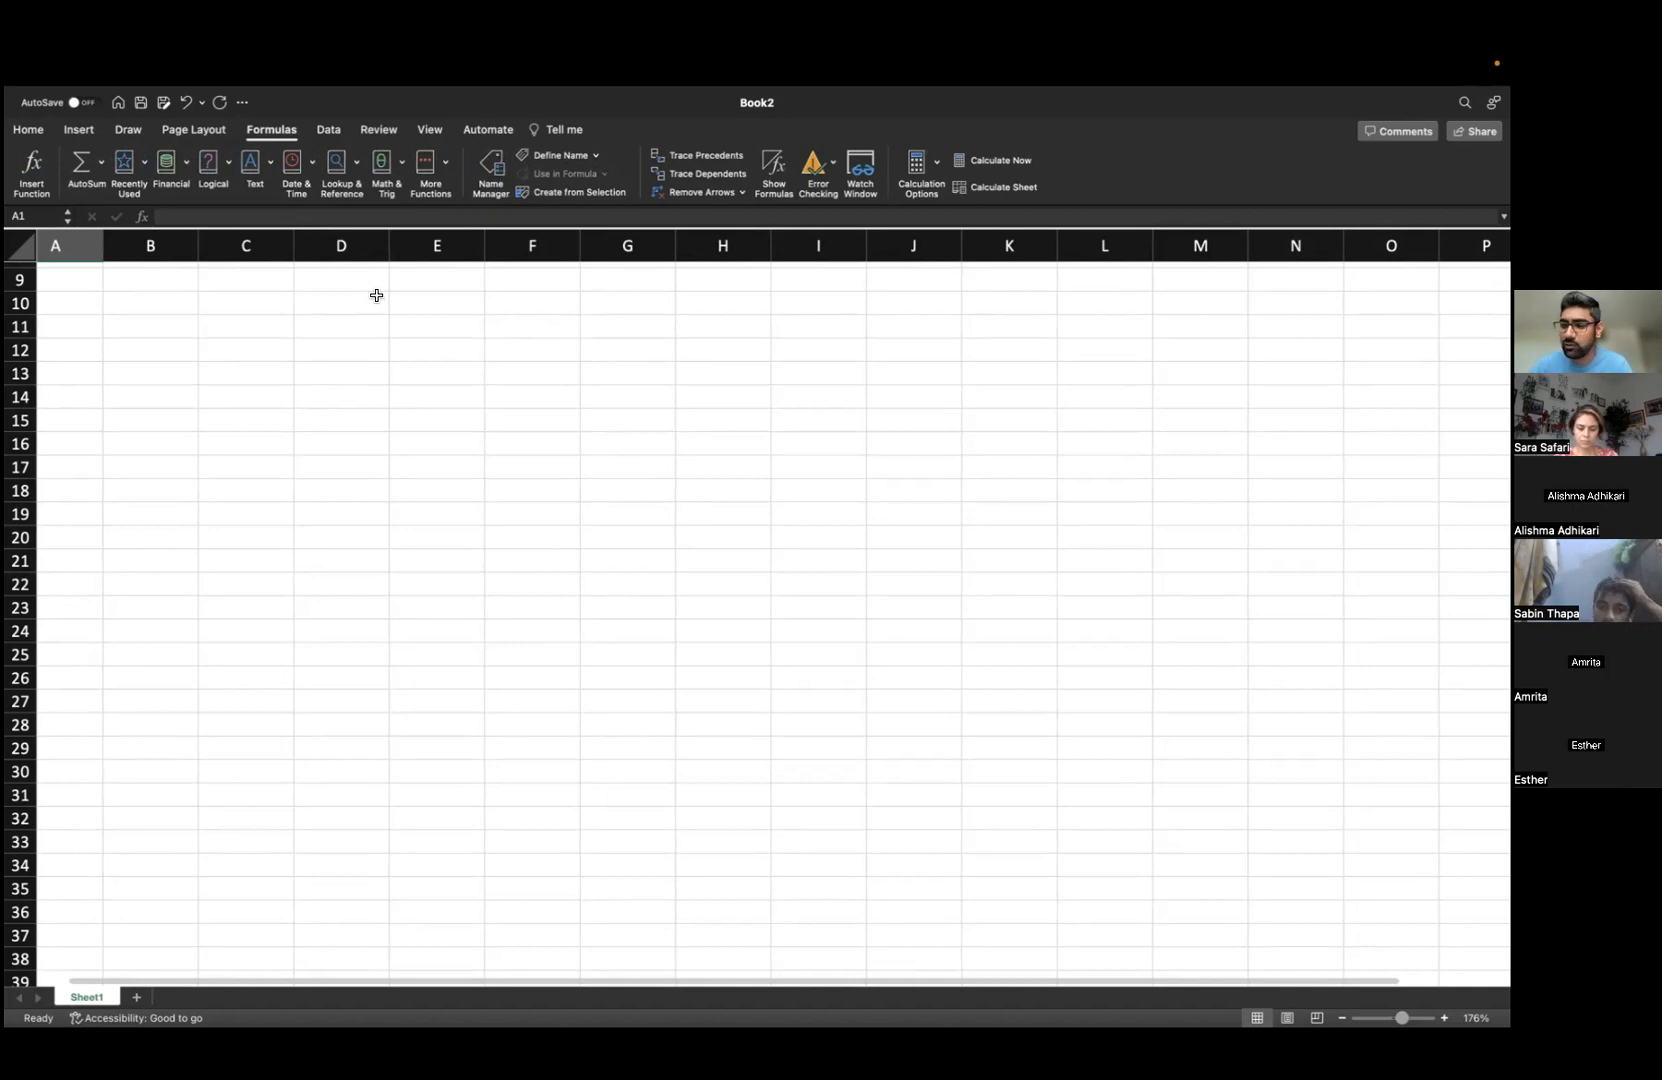
click(325, 133)
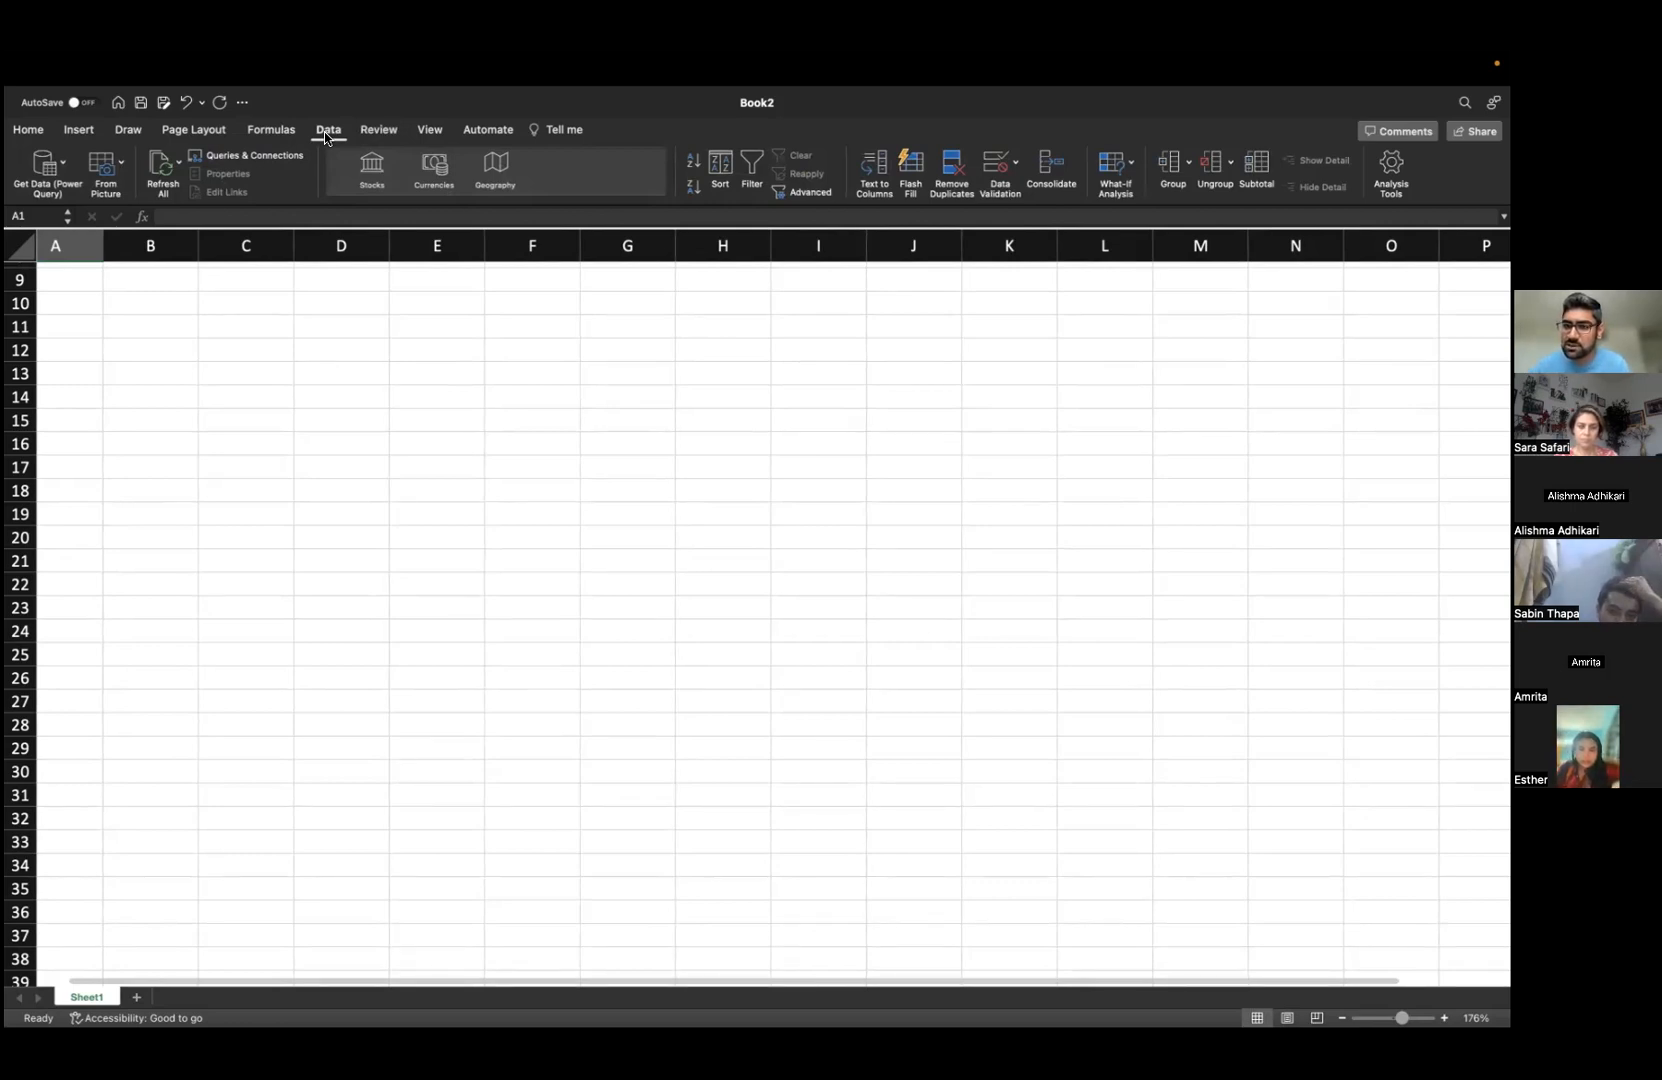
click(377, 132)
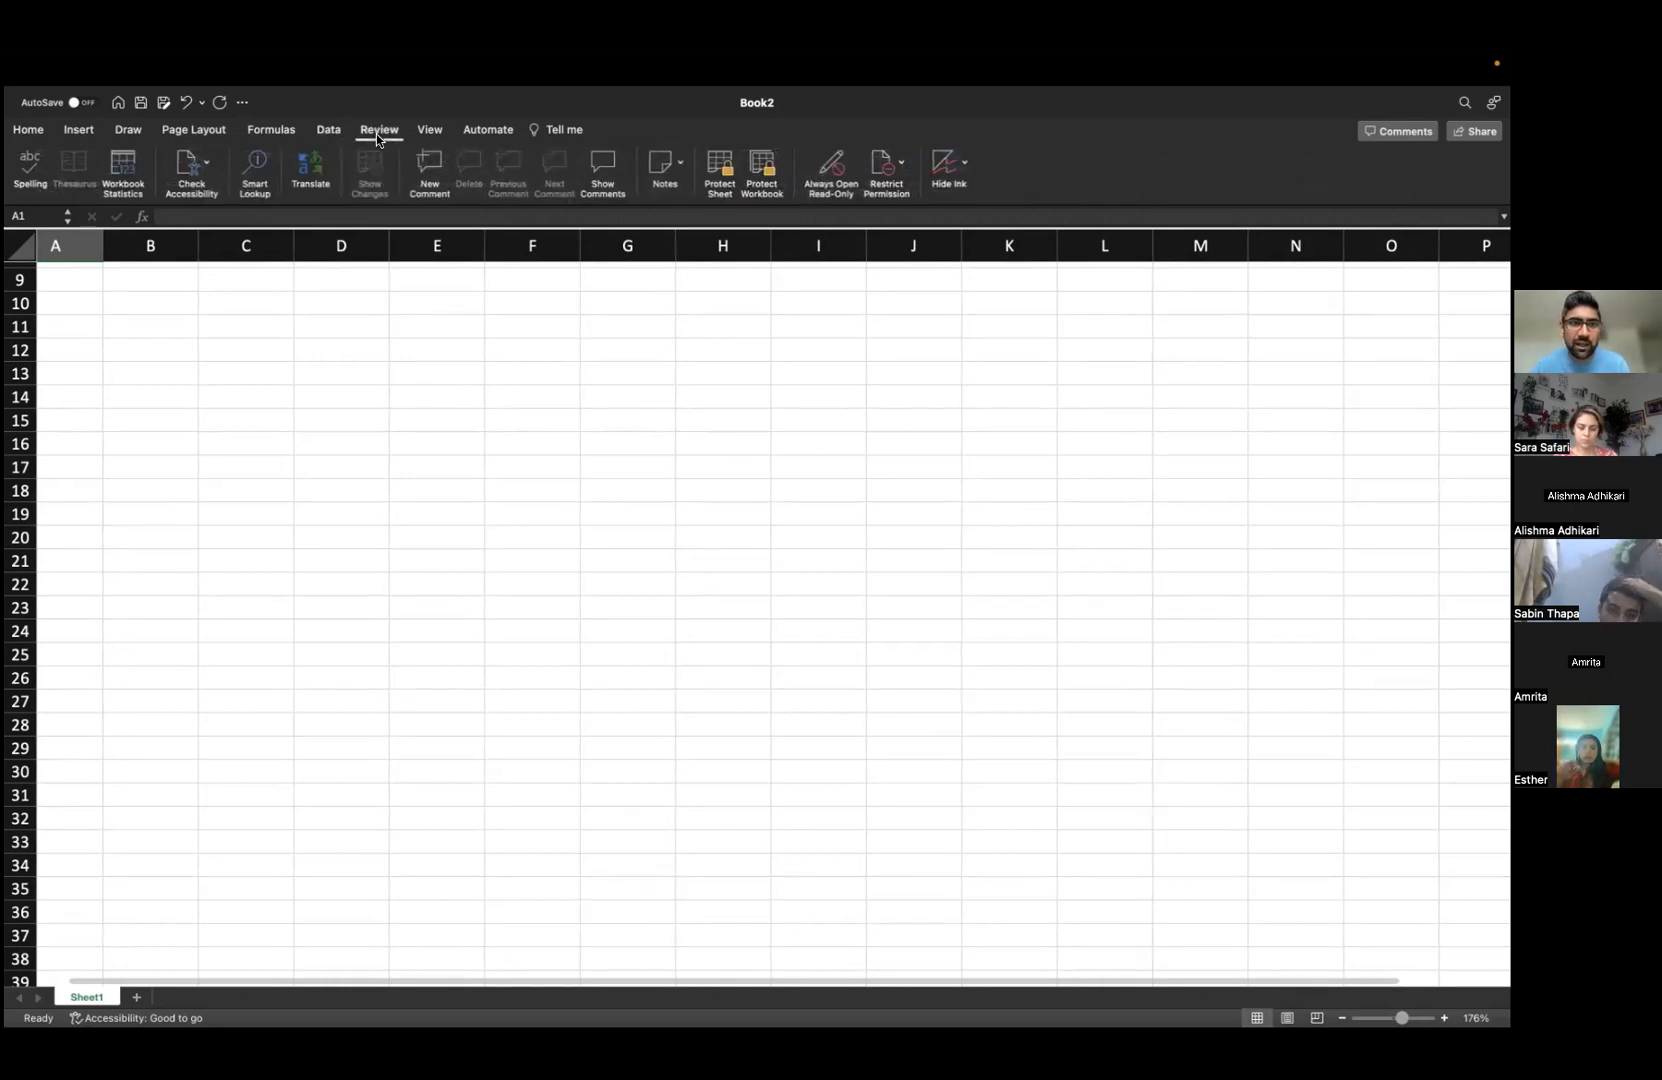
click(439, 136)
click(488, 130)
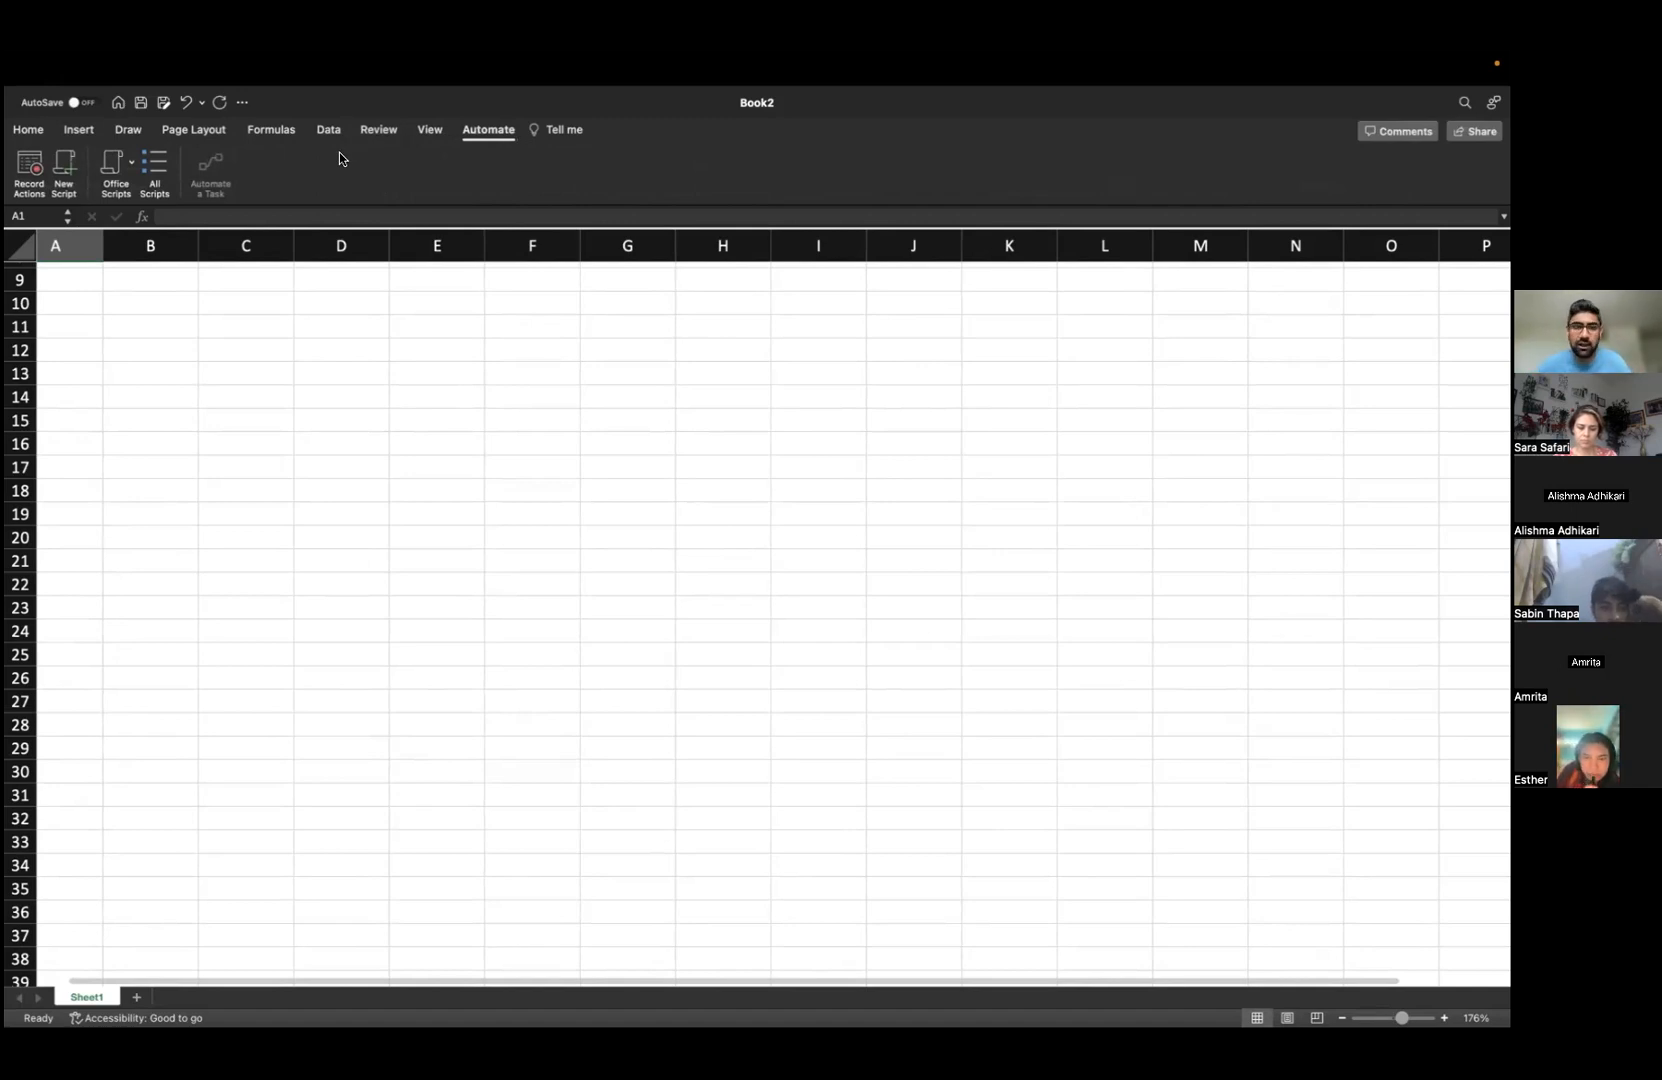
click(38, 131)
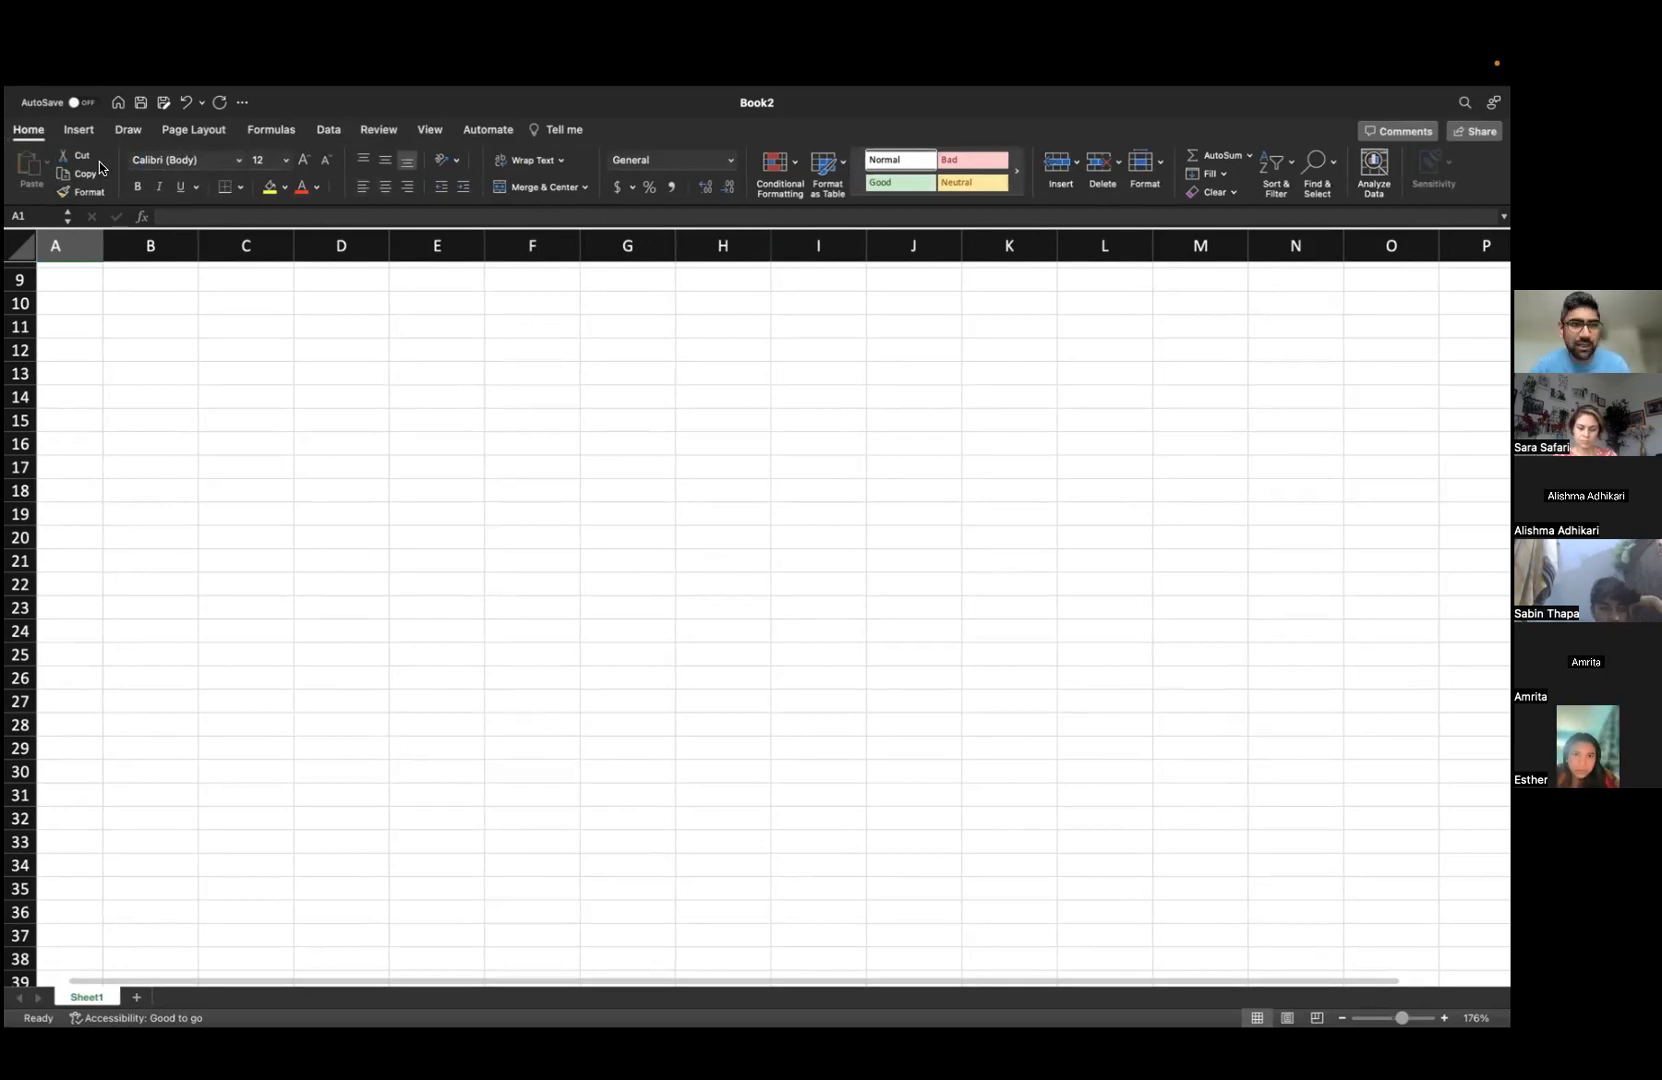
click(84, 134)
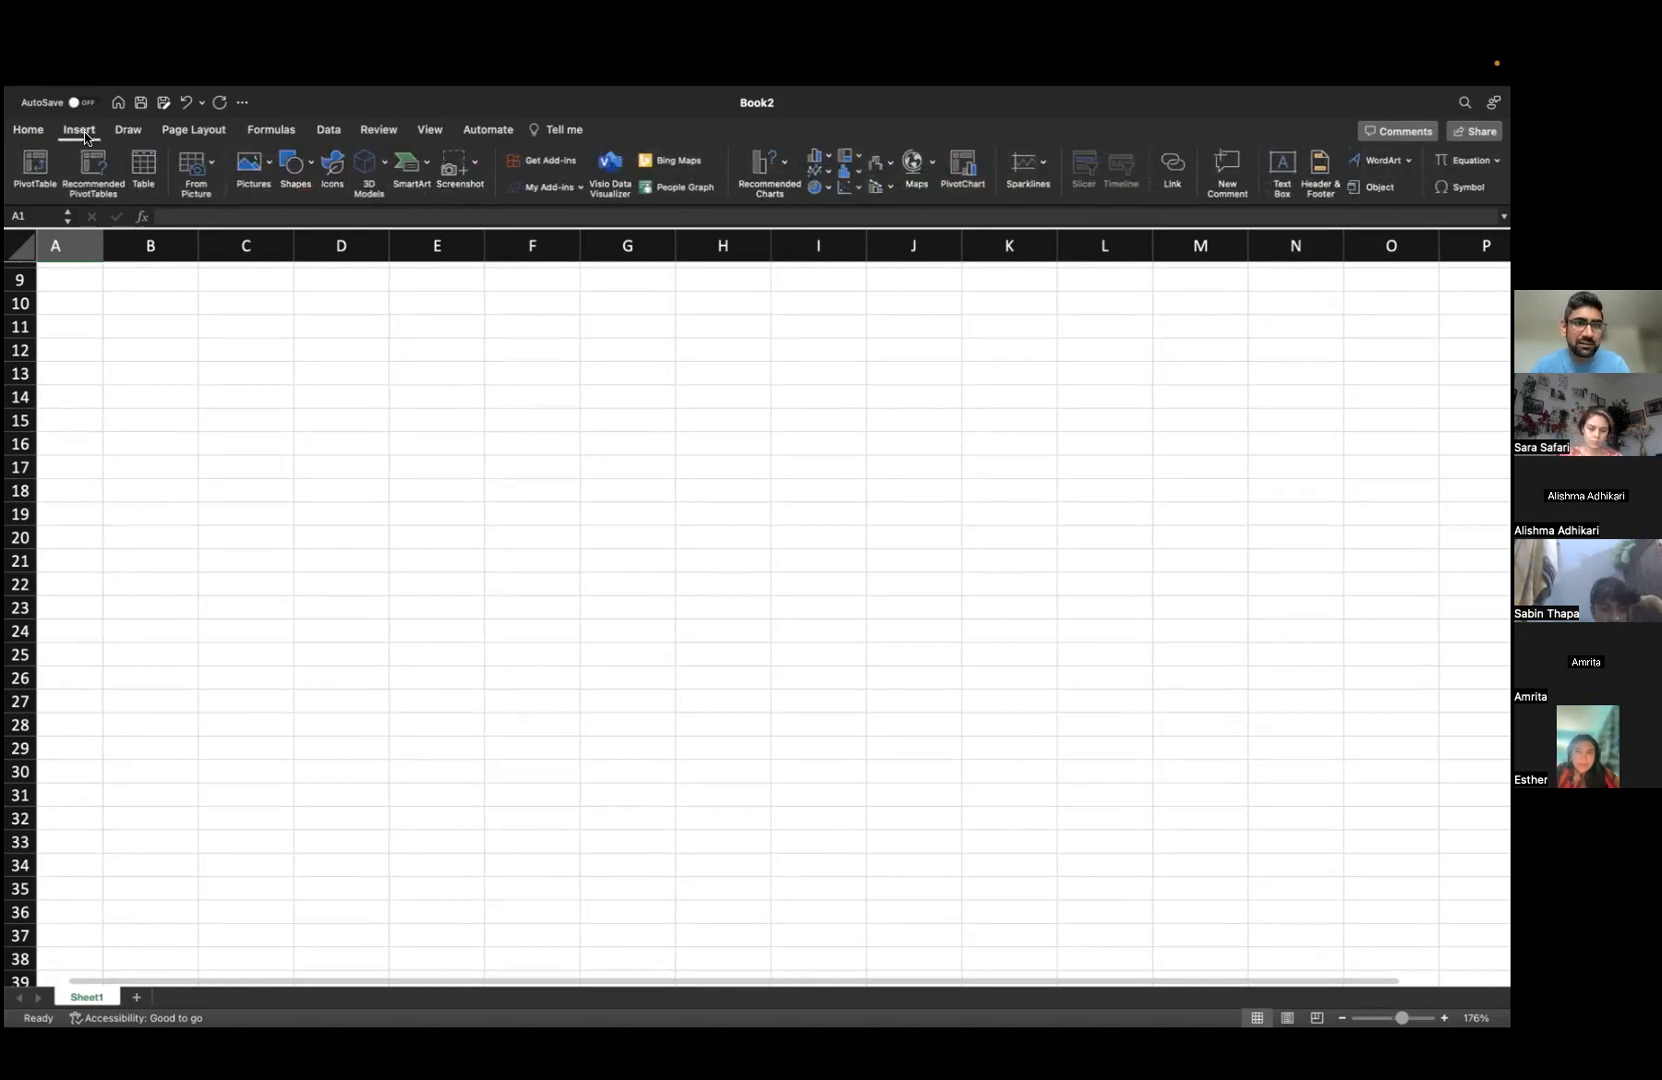
click(36, 133)
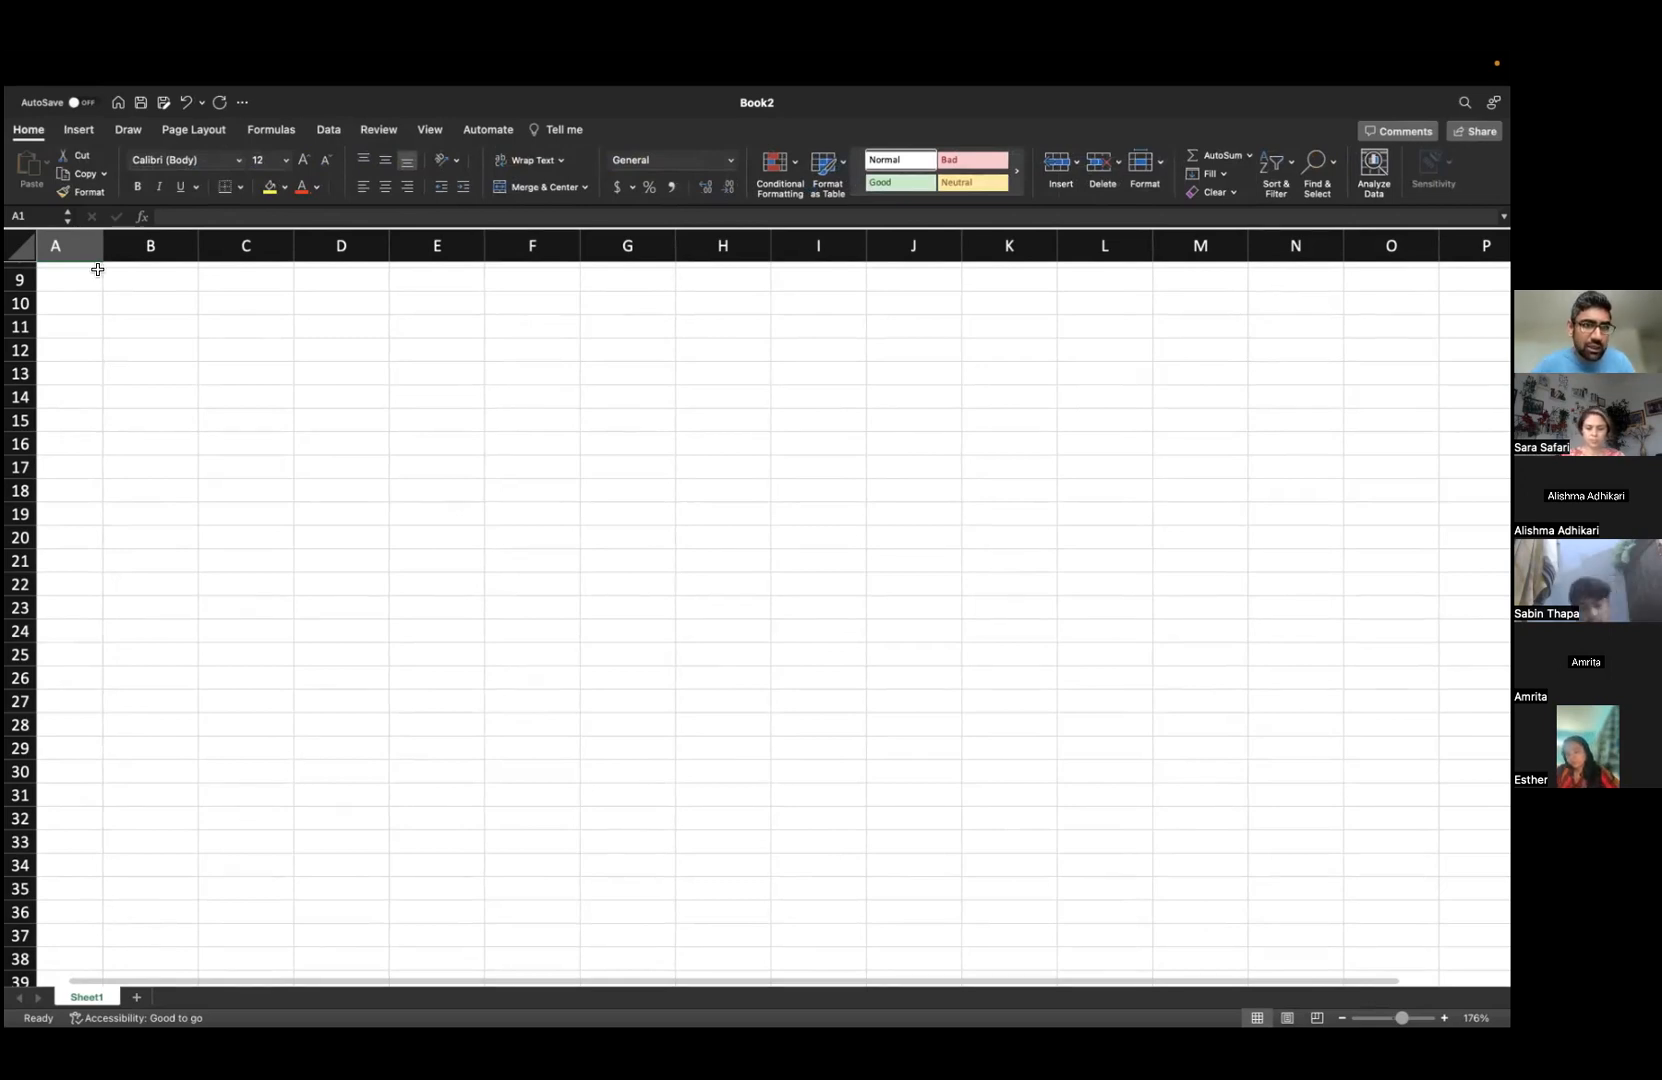
- Enter the sample text ODNSkklasdn in cell A1 and erase all of it
scroll(97, 269, up, 5)
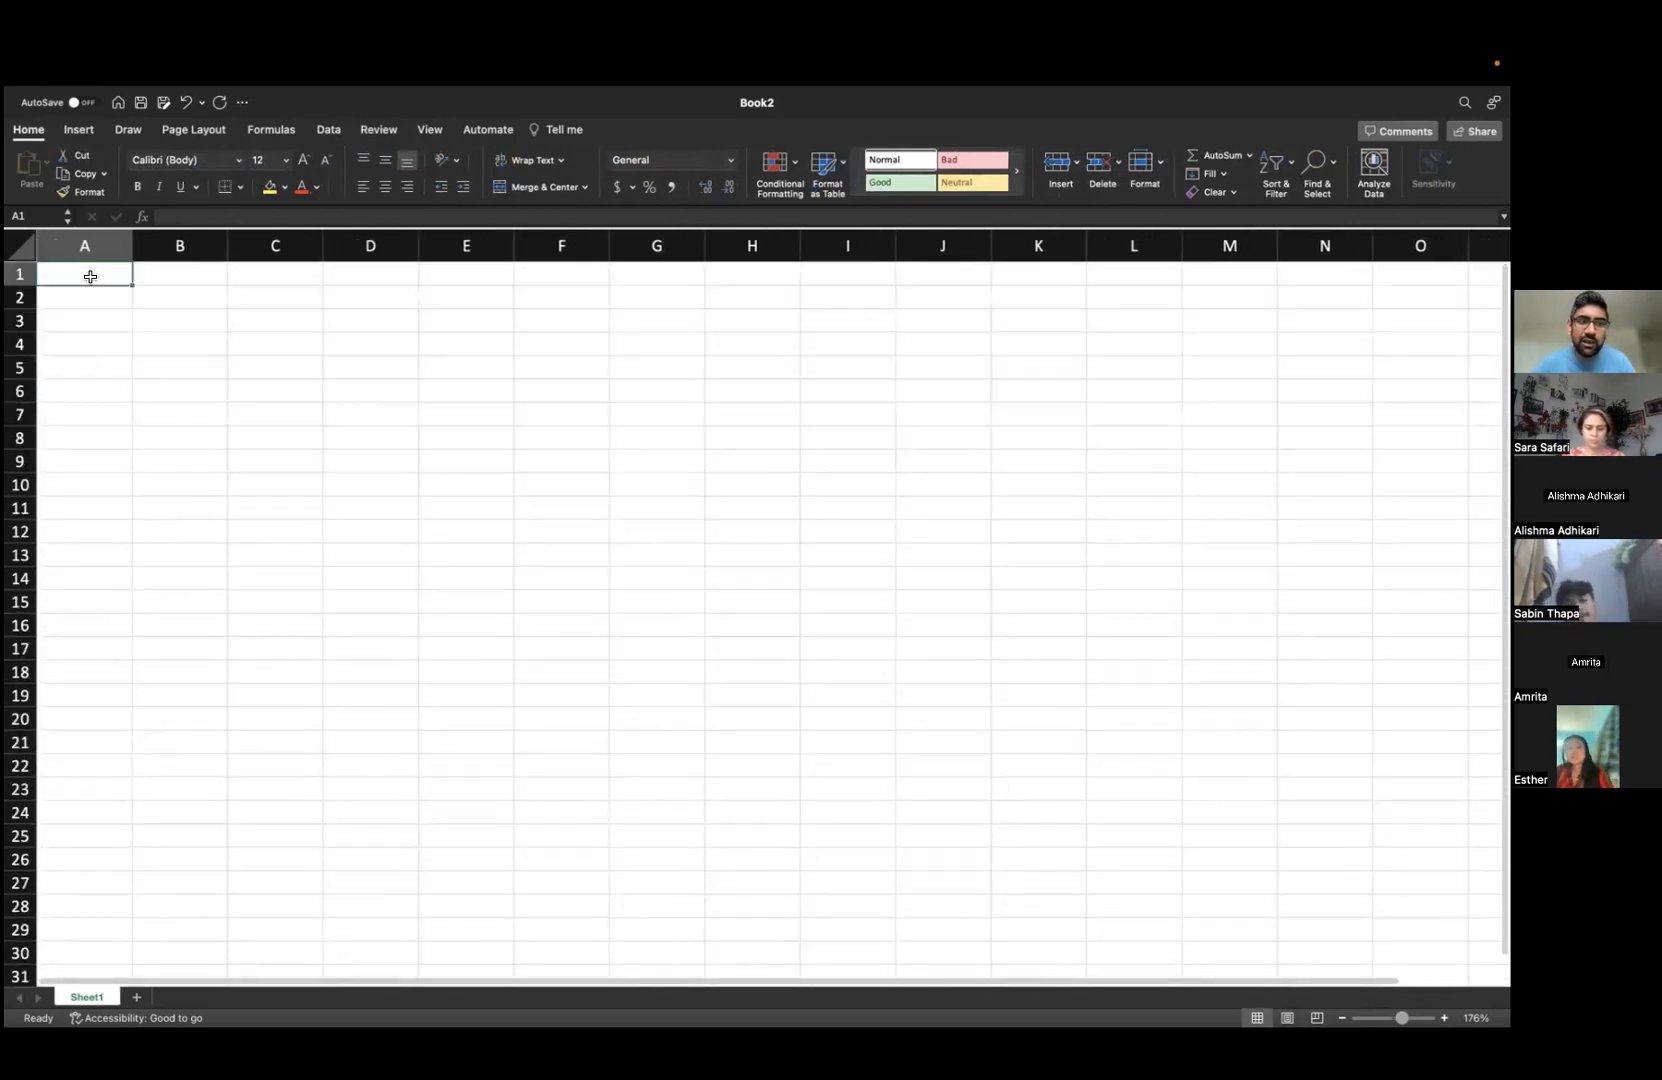
text(ODNSkklasdn)
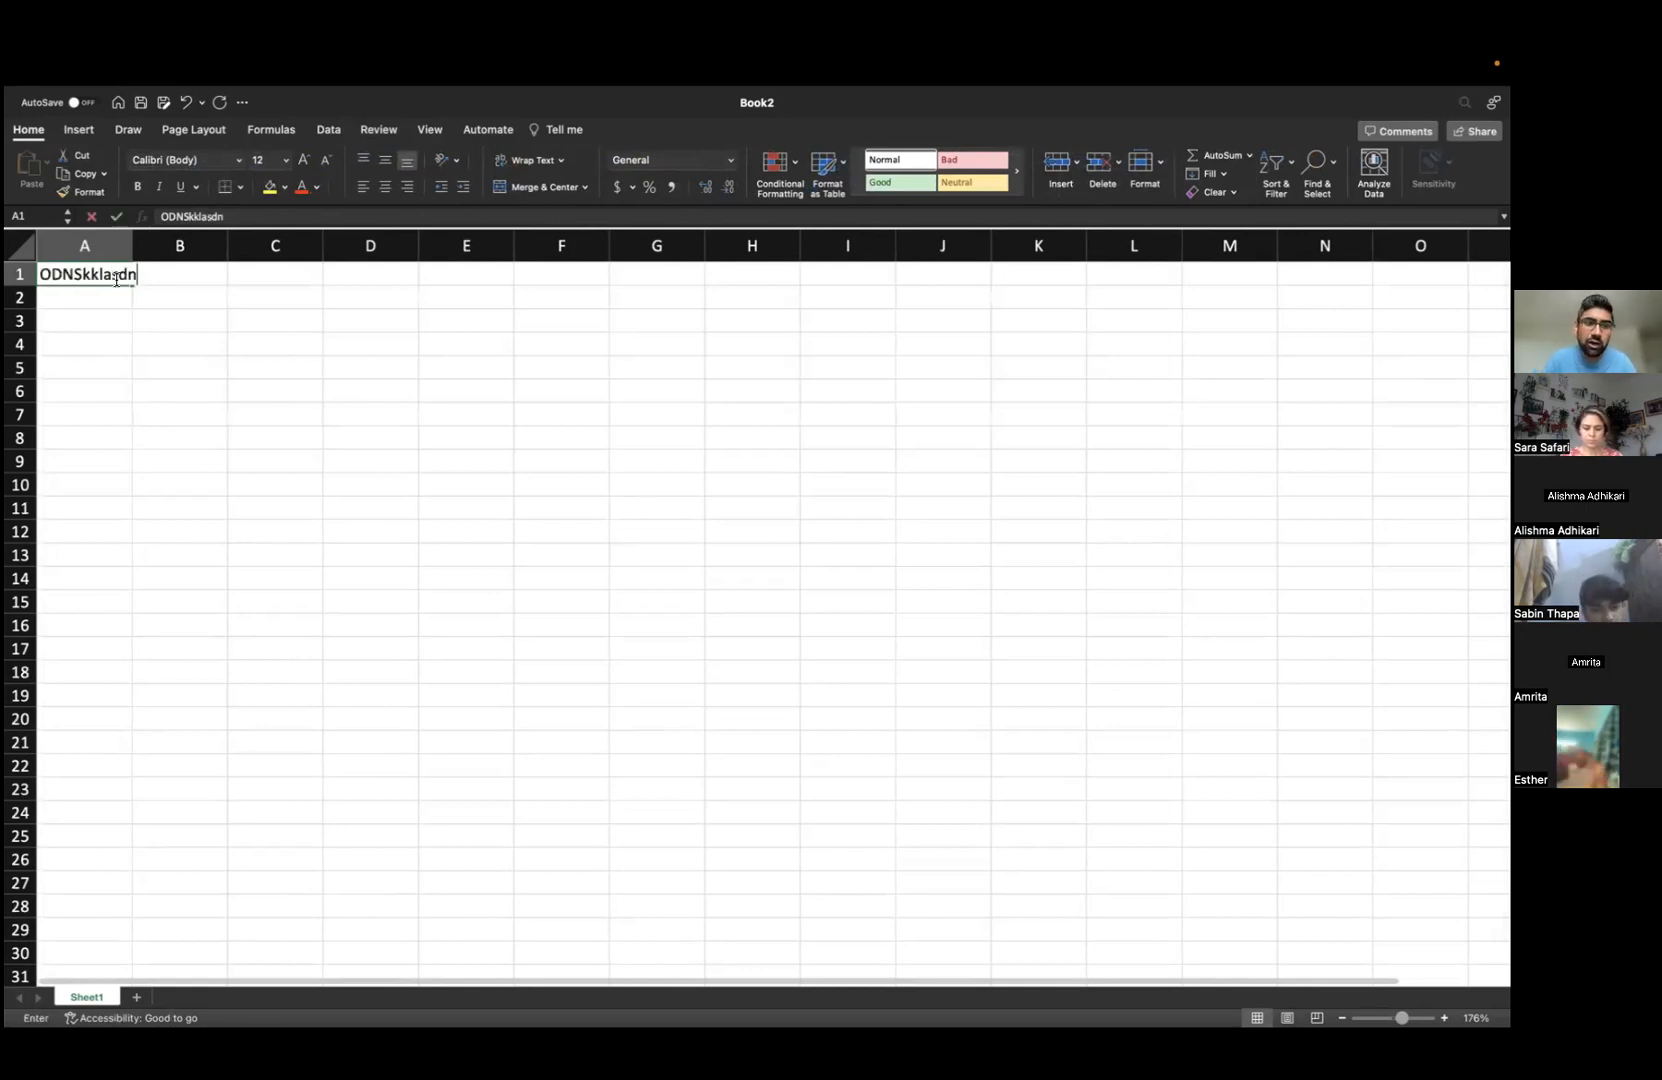
key(BackSpace)
key(BackSpace)
key(BackSpace)
key(BackSpace)
key(BackSpace)
key(BackSpace)
key(BackSpace)
key(BackSpace)
key(BackSpace)
key(BackSpace)
key(BackSpace)
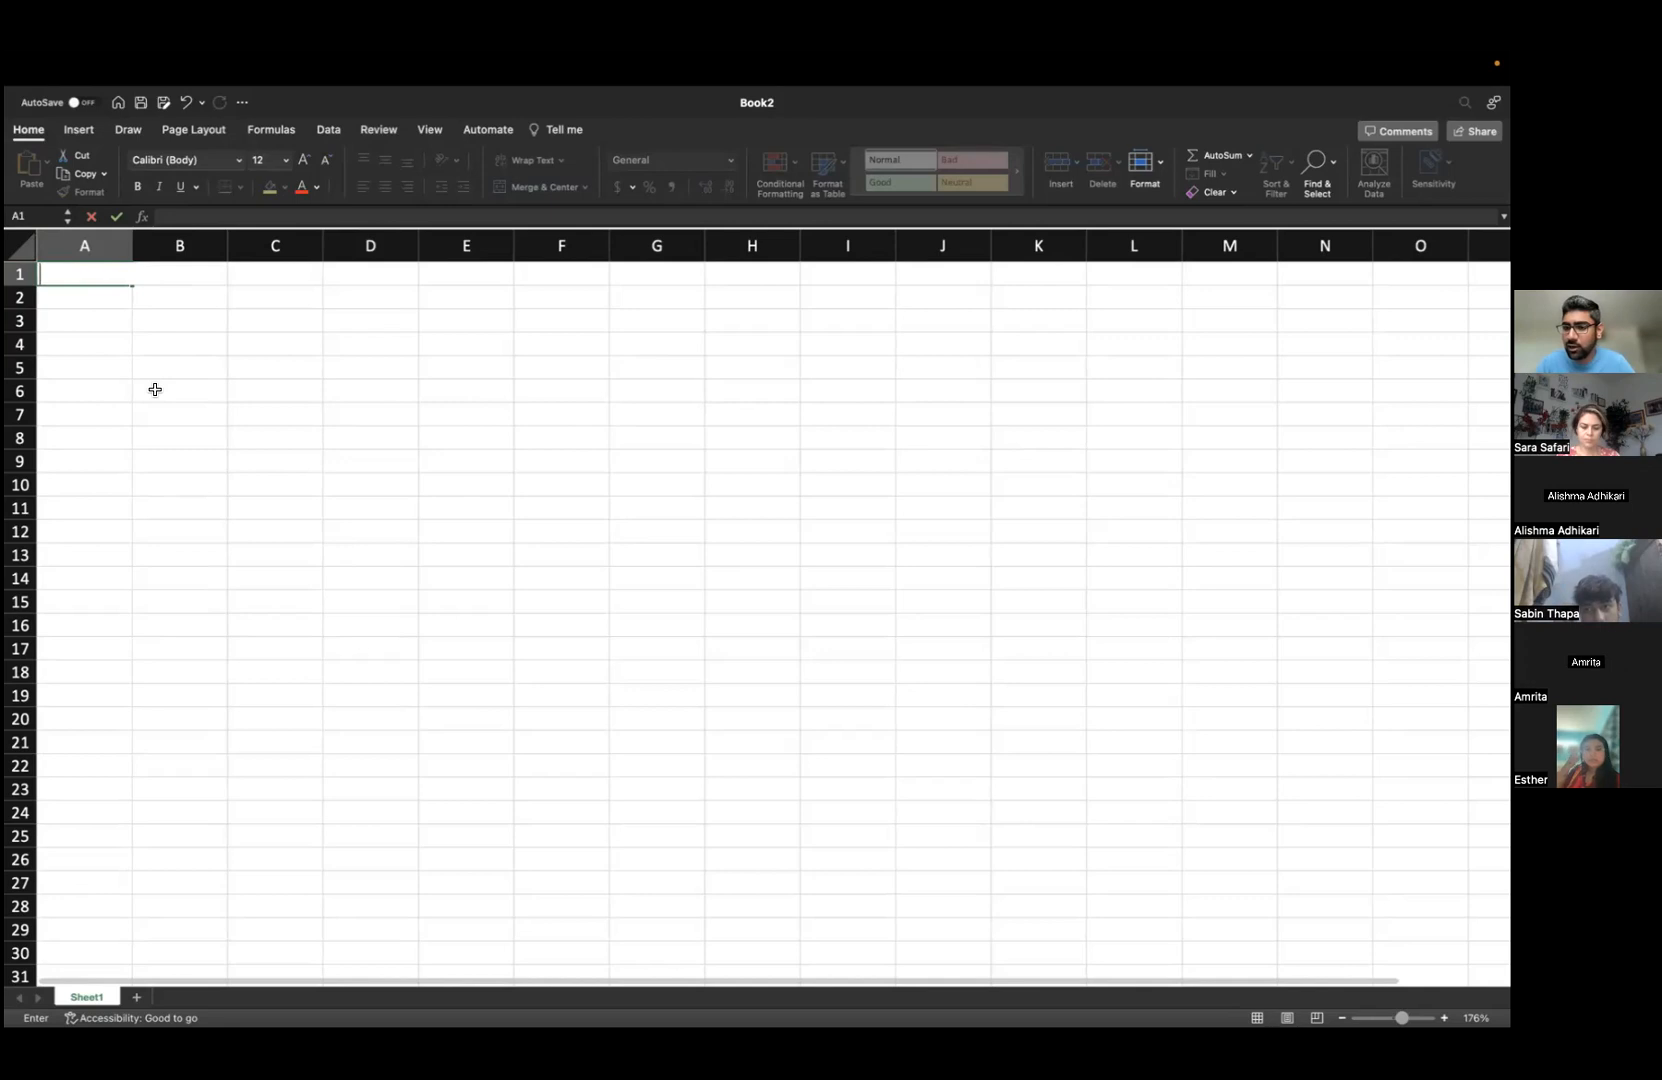
- Select cells D8, B5 and C5 in turn to see how each cell reference is shown
key(F2)
click(350, 440)
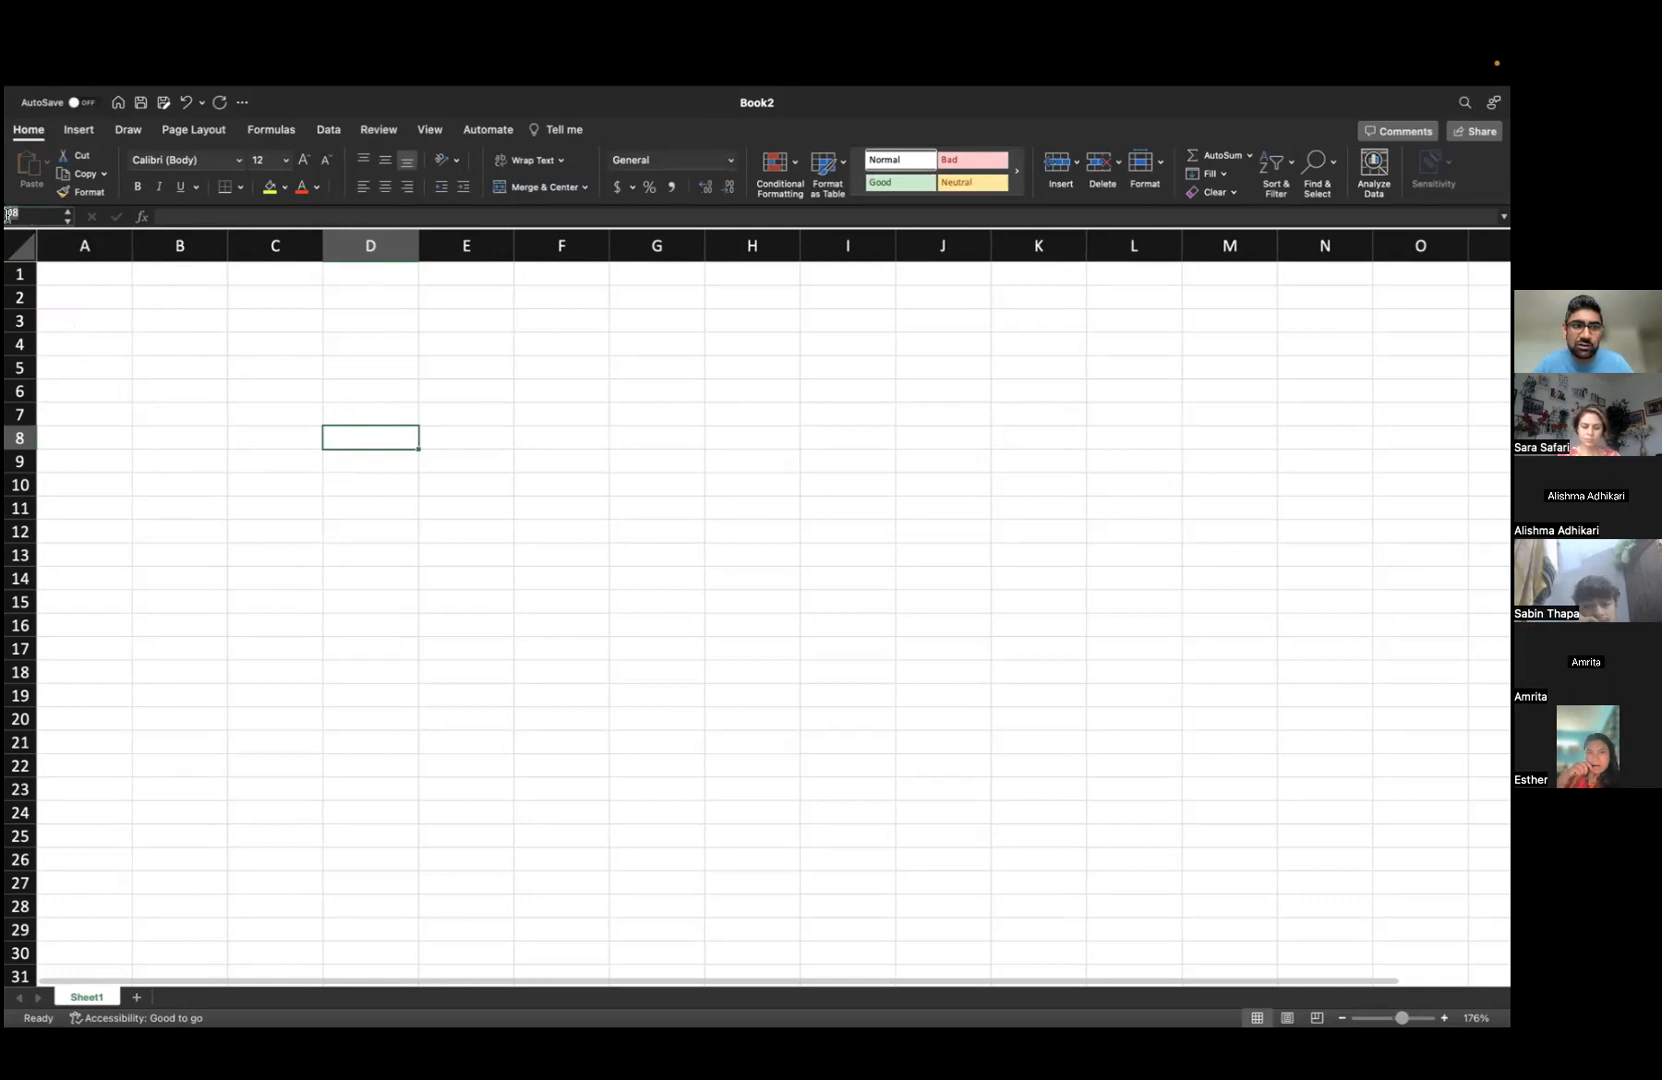
click(144, 361)
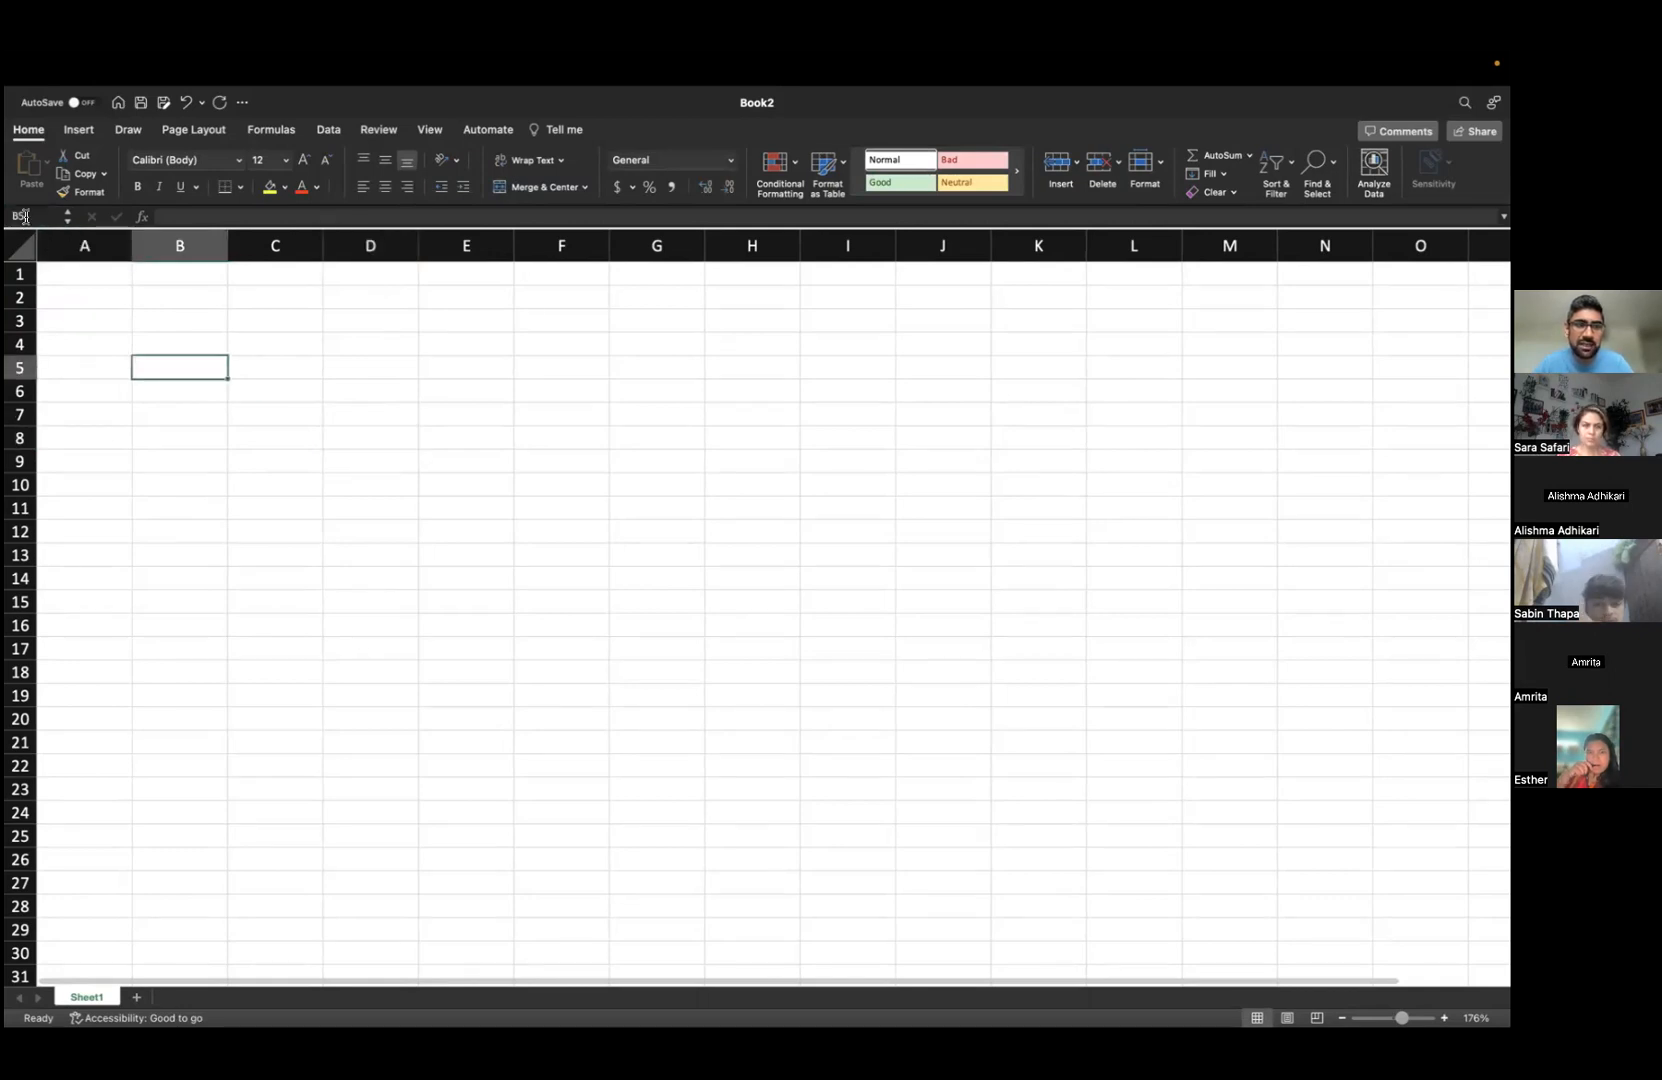
drag(204, 380, 277, 373)
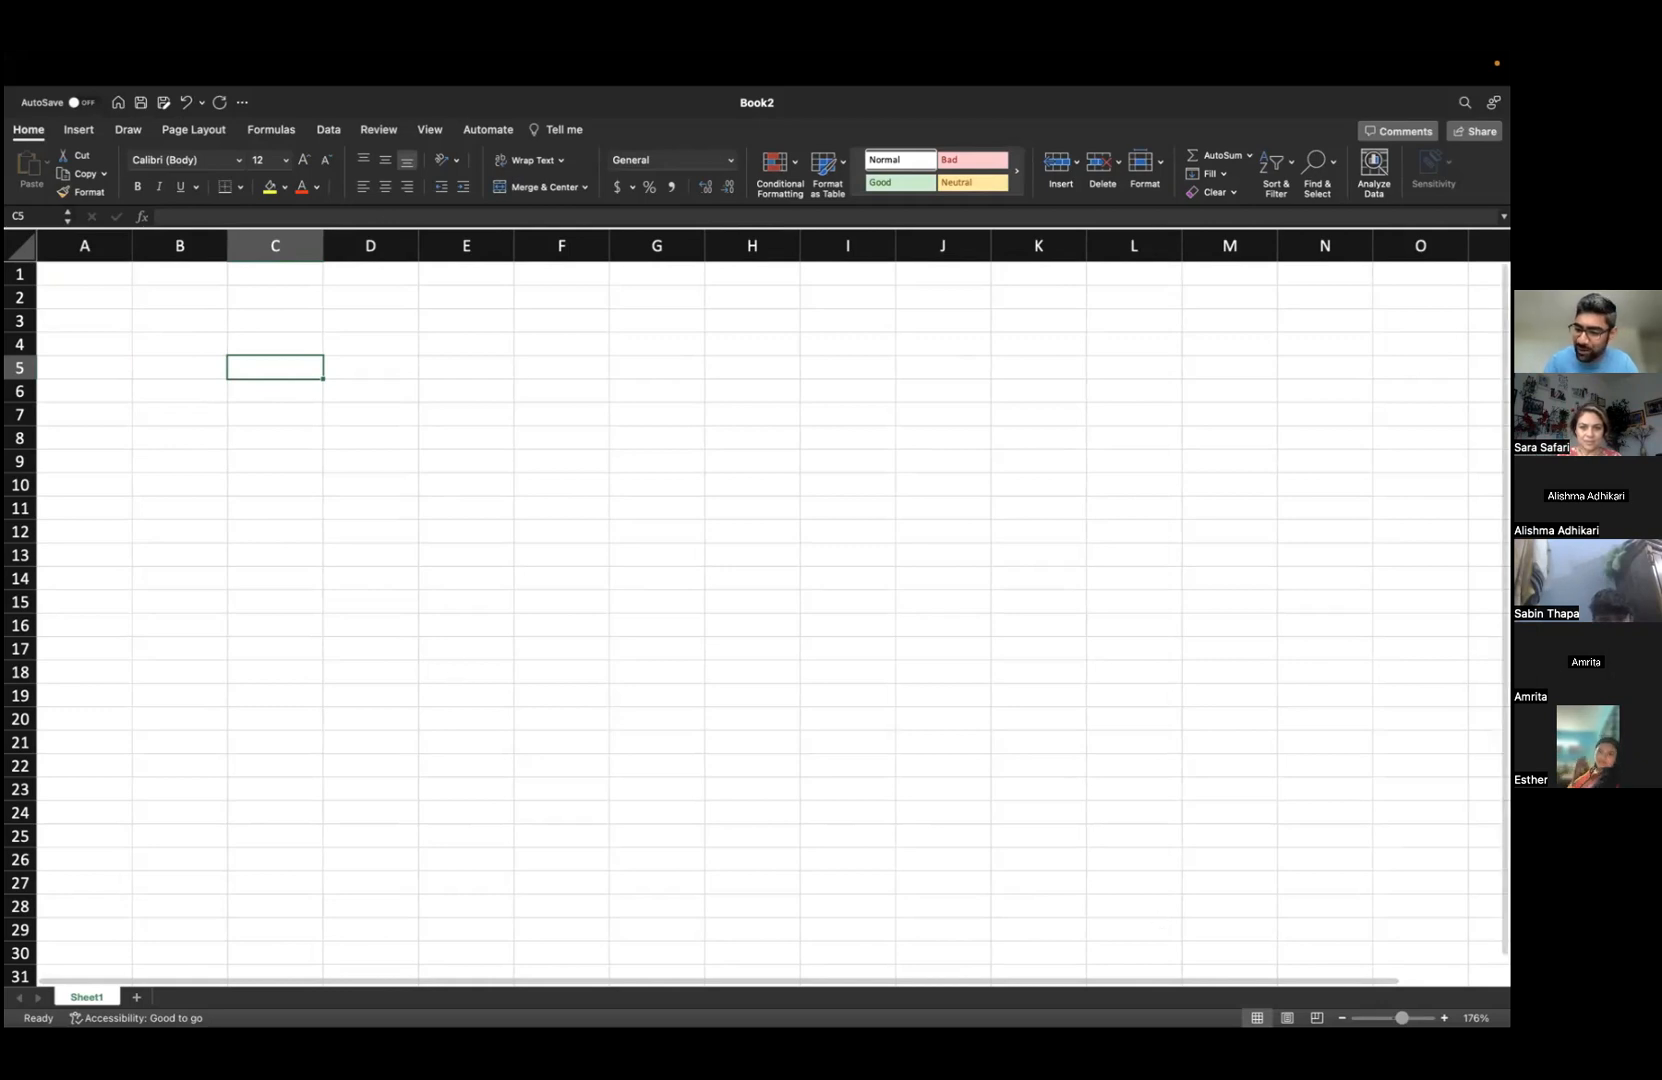
- Select the whole of column D and then the single cell D6 to compare column and cell selection
click(1342, 1018)
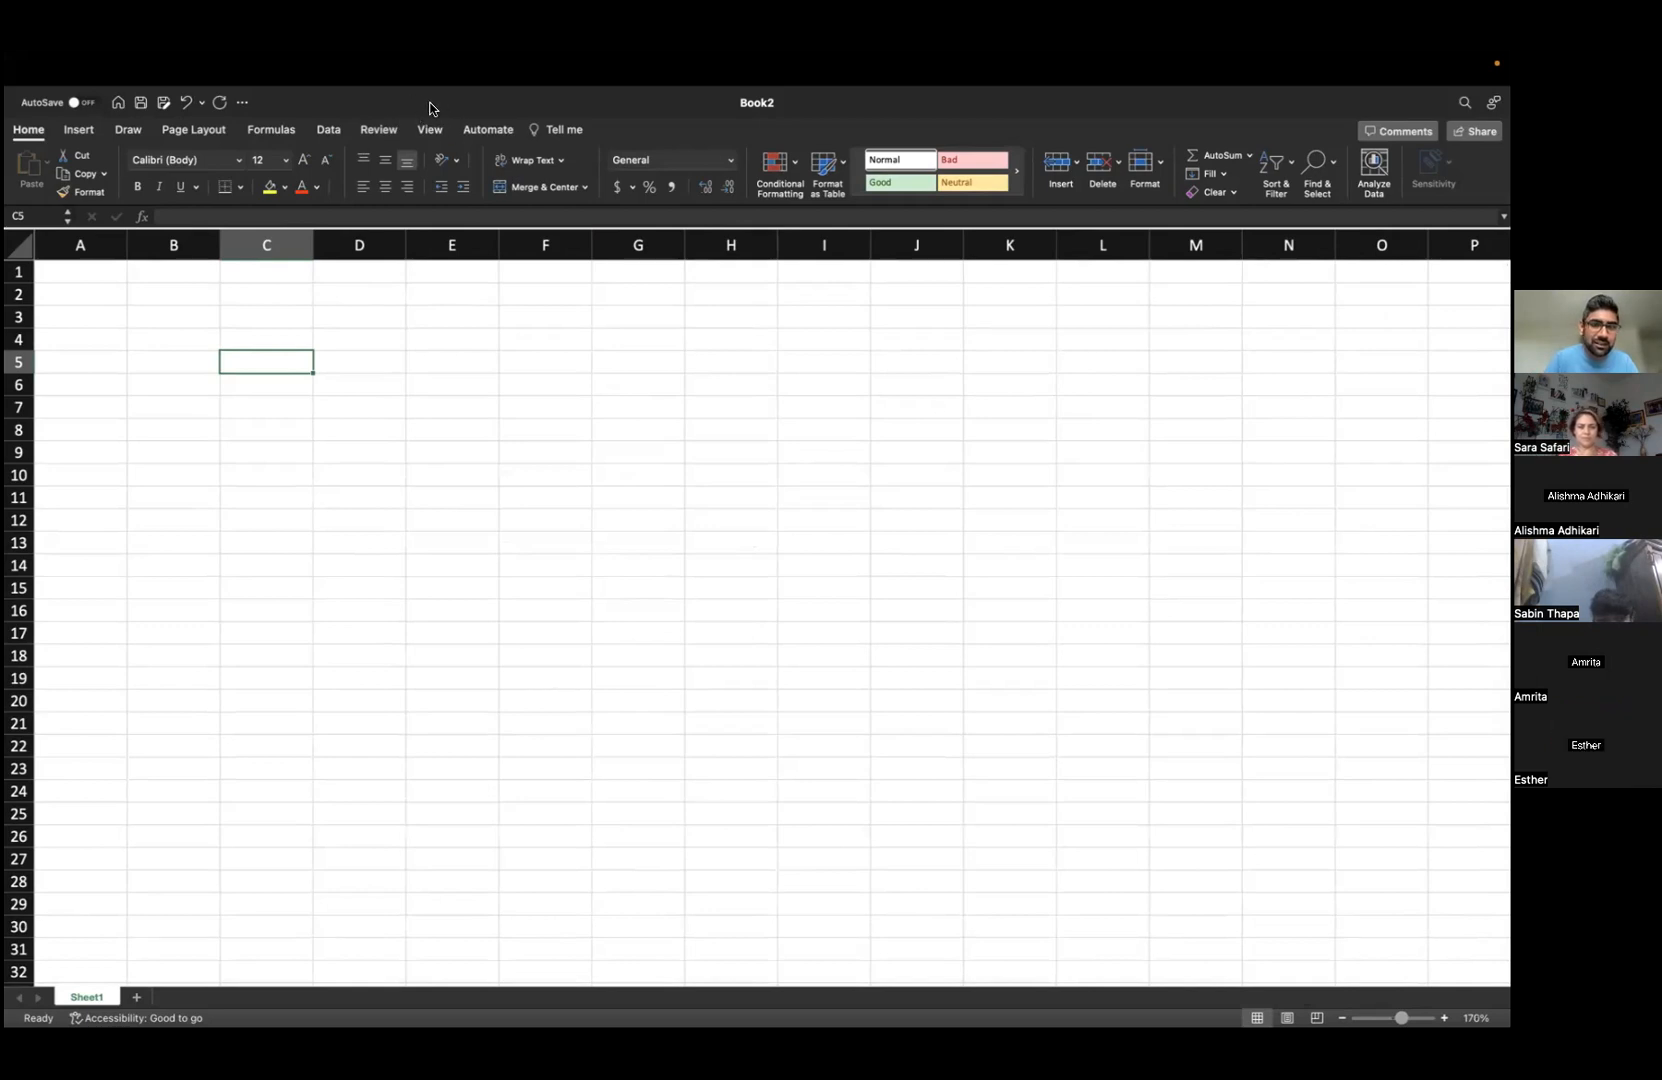
key(ctrl+Up)
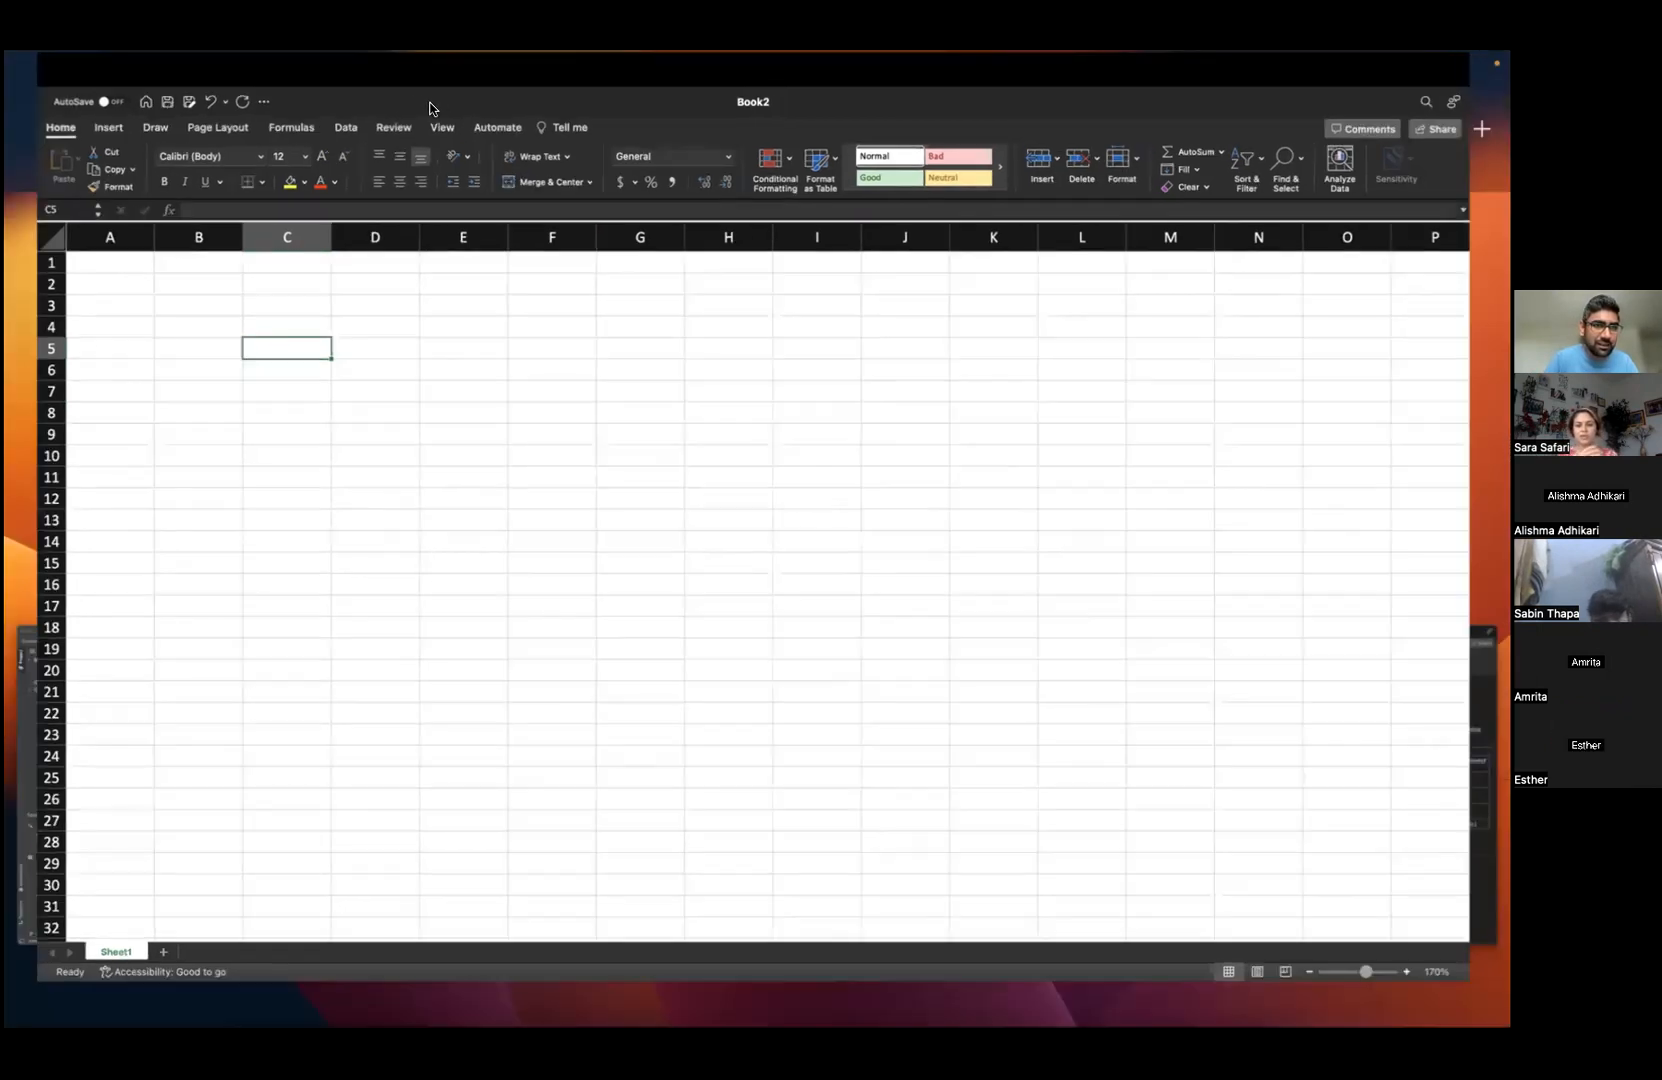
scroll(384, 380, down, 1)
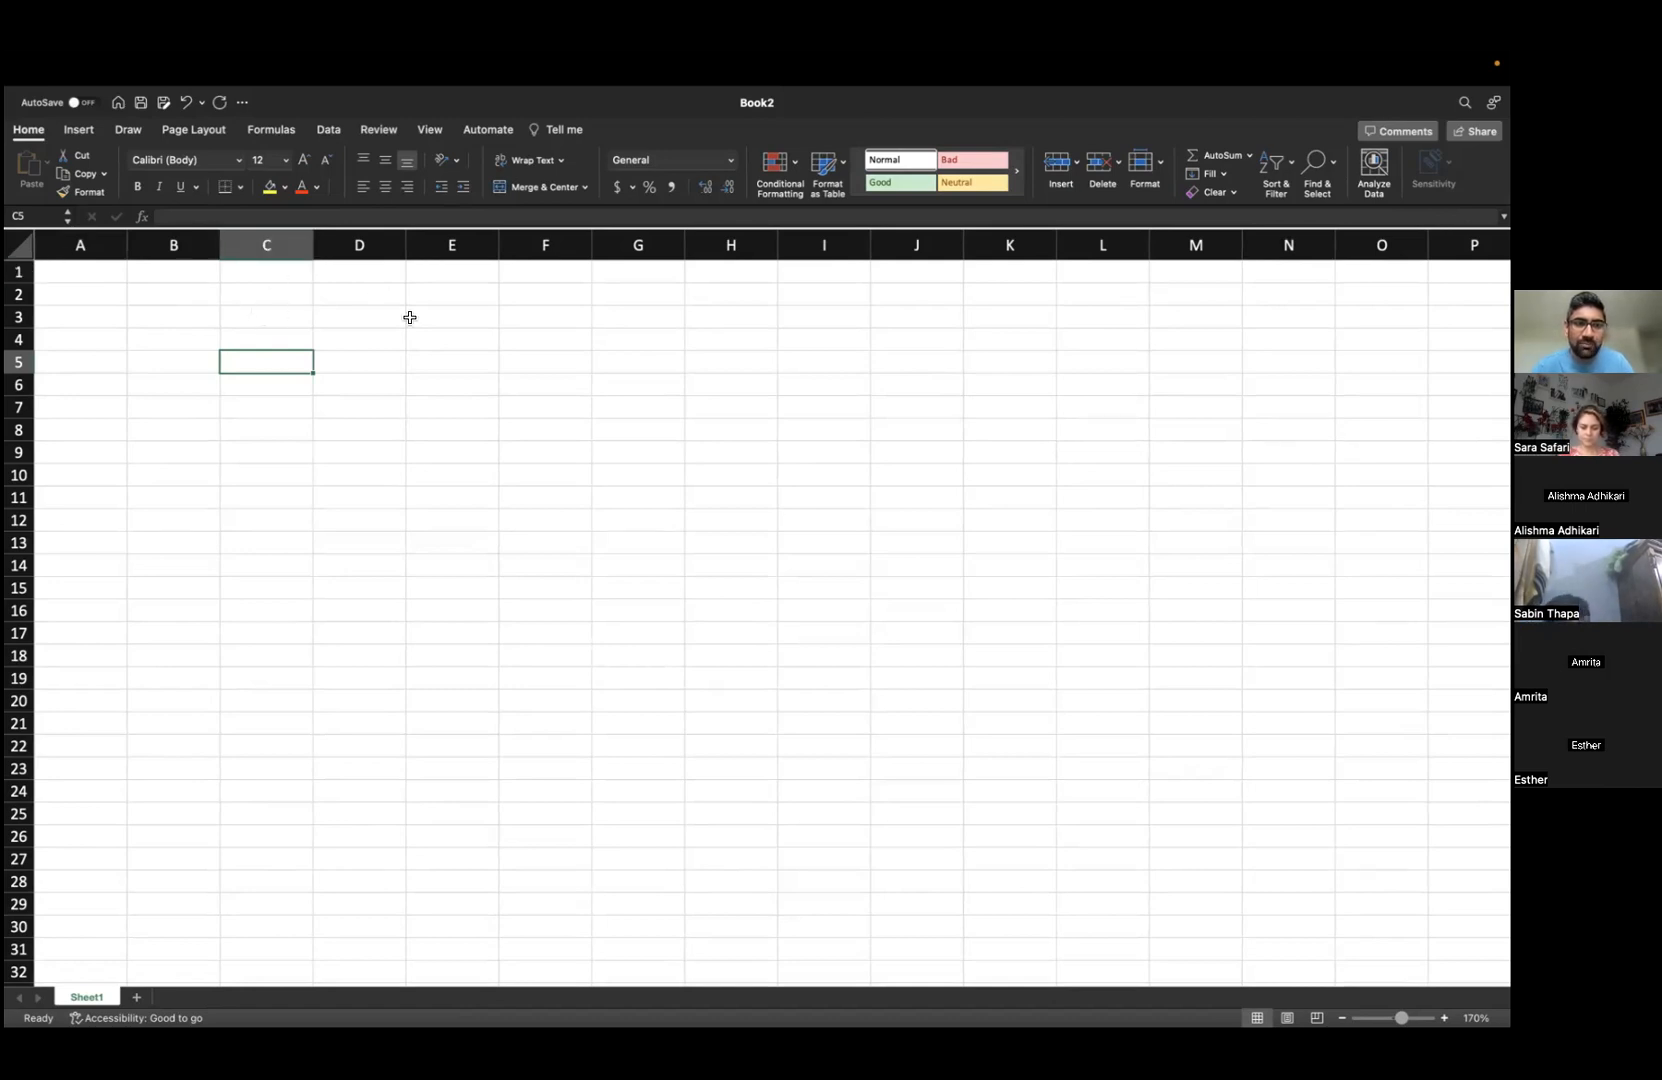
click(357, 244)
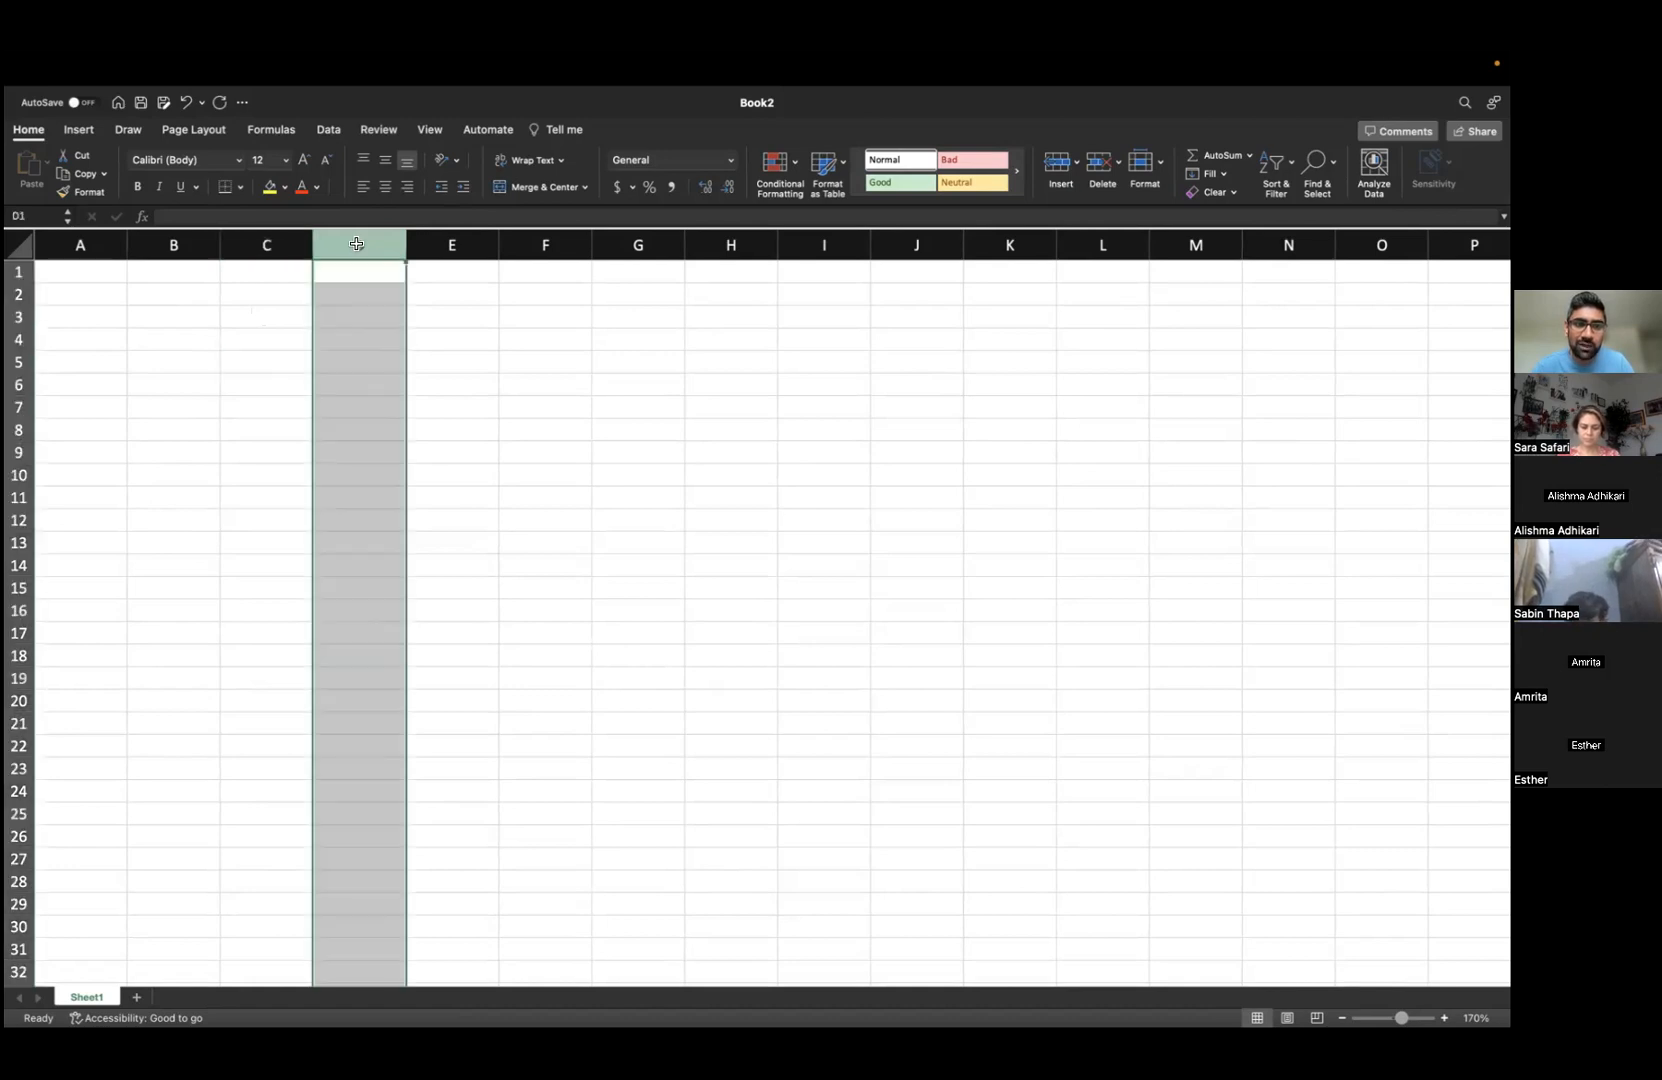
click(361, 380)
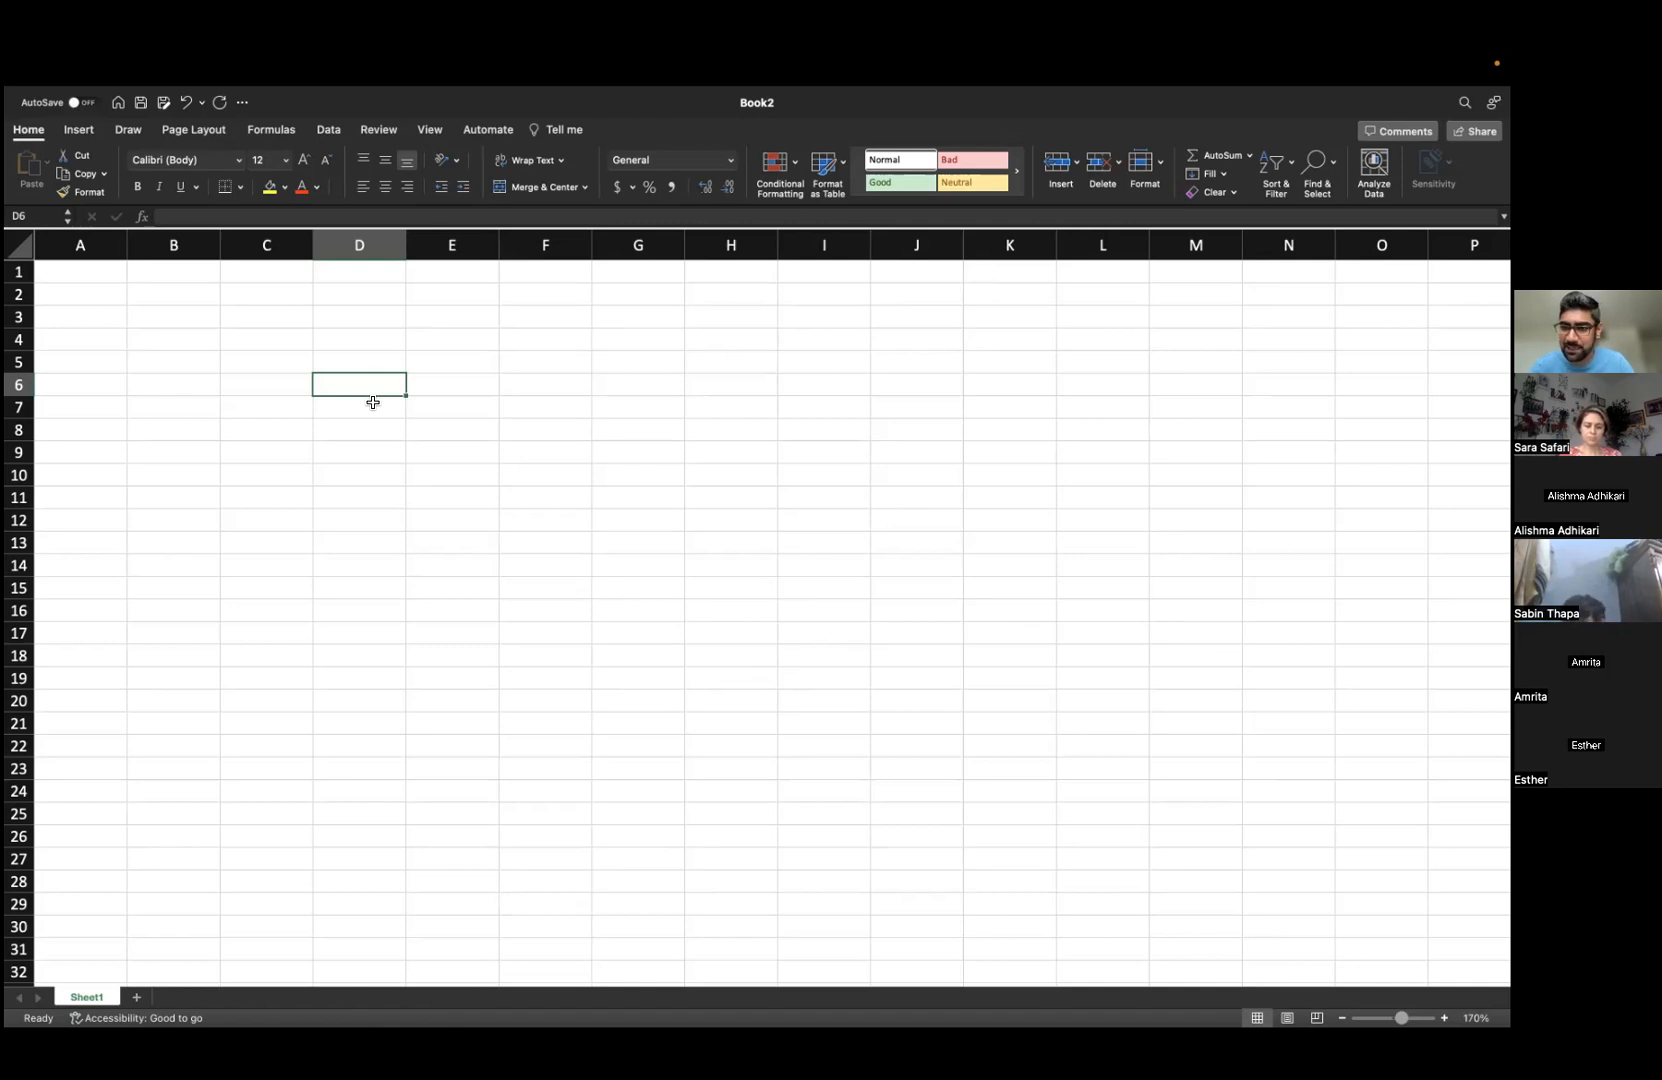
- Enter the sample texts SDJKbJKSdbkj in cell E10 and jdcjnabjndsbj in cell E11
click(456, 467)
text(SDJKbJKSdbkj)
key(Return)
text(jdcjnabjndsbj)
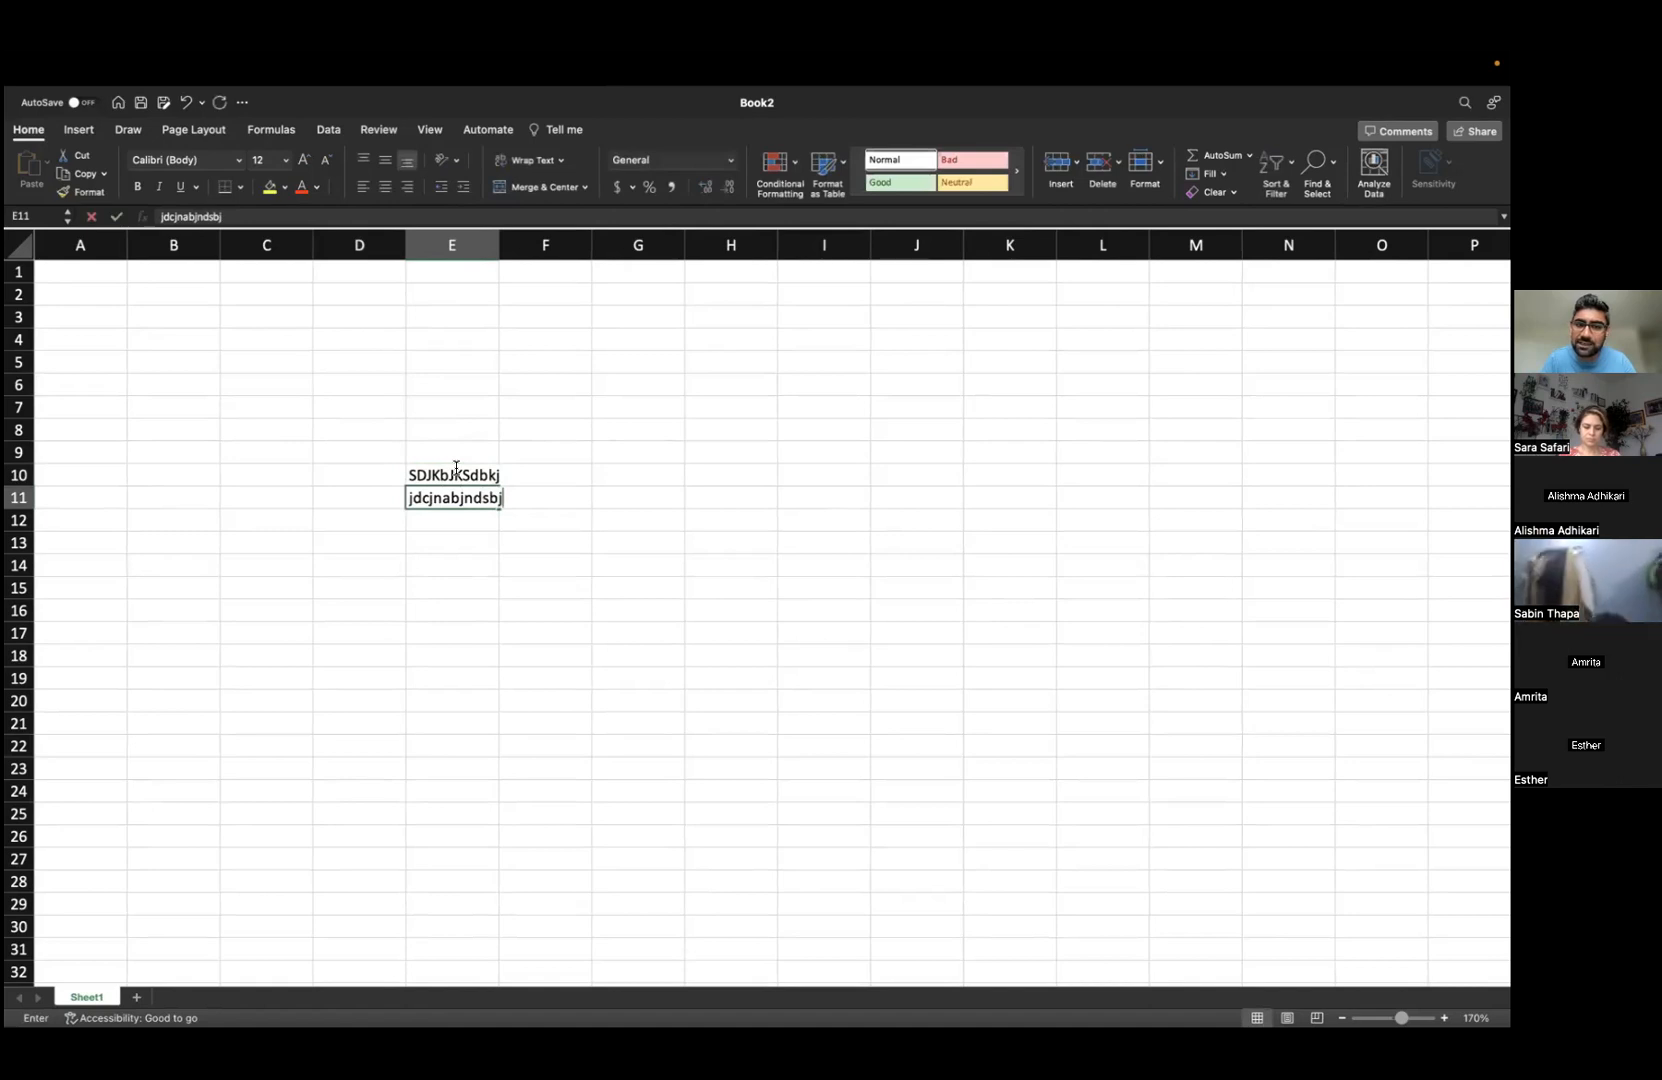
key(Return)
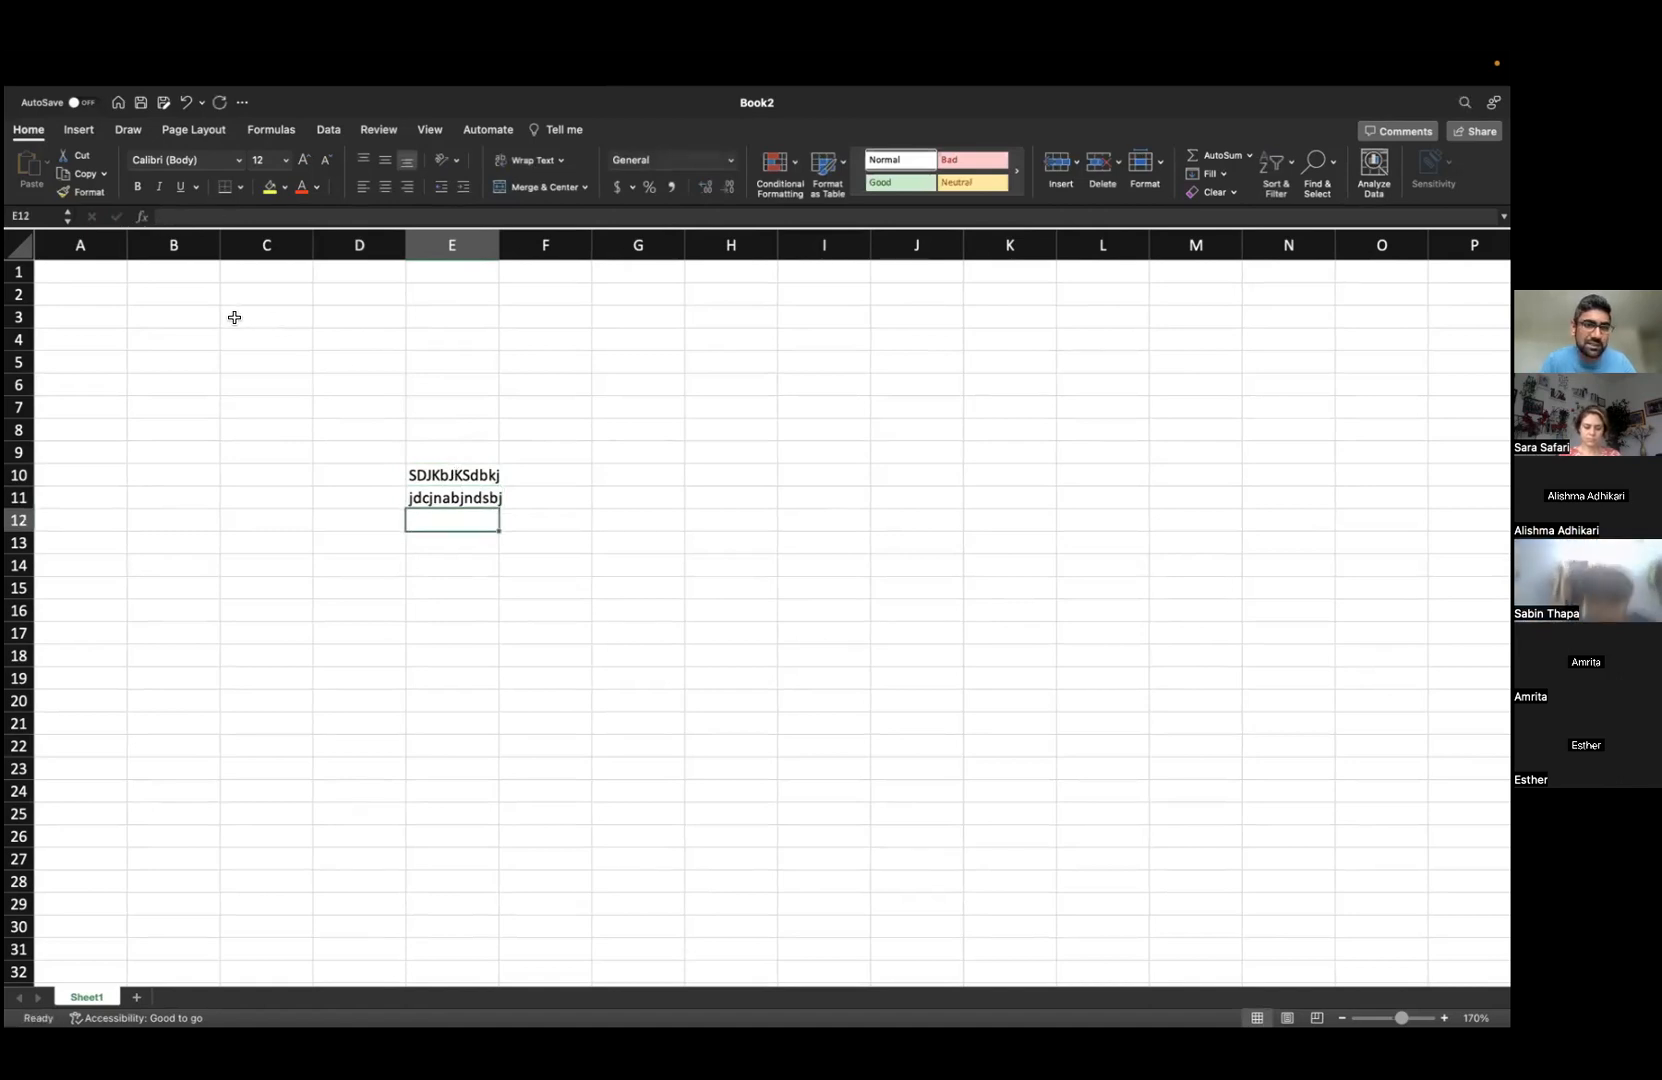
- Enter the numbers 1 to 4 in cells B1 to B4 and extend the series down to cell B11
click(184, 268)
text(1)
key(Return)
text(2)
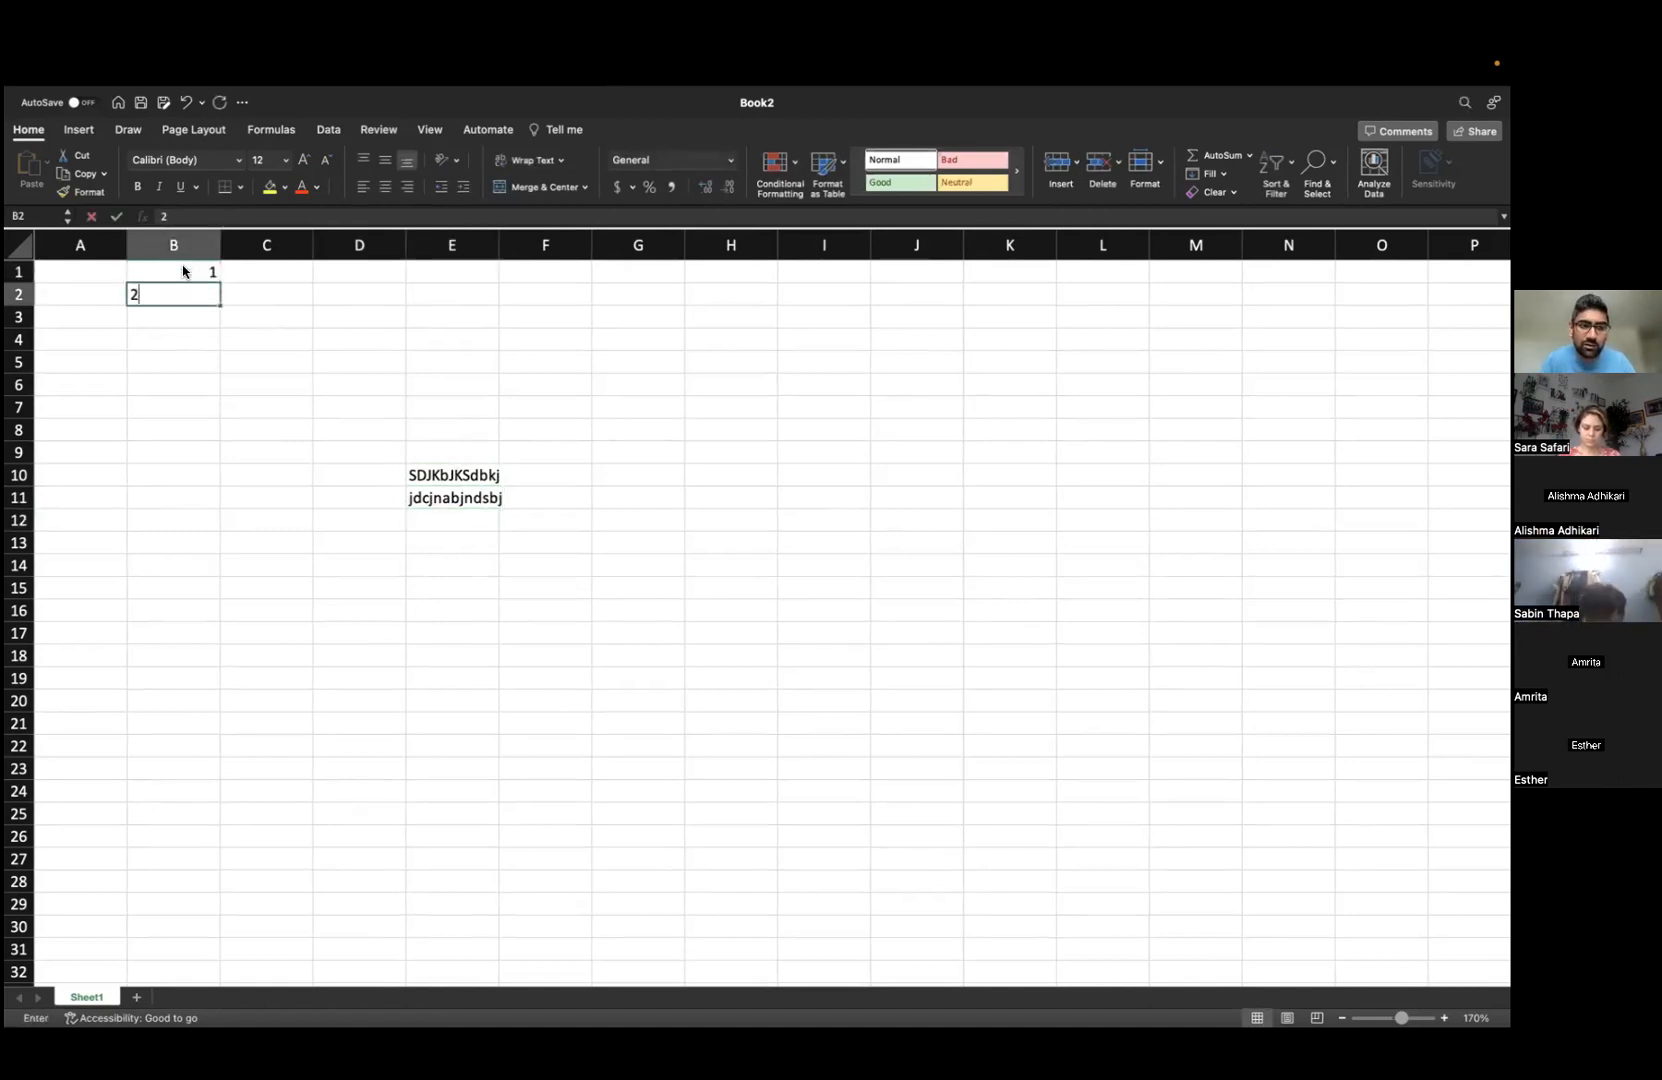
key(Return)
text(3)
key(Return)
text(4)
key(Return)
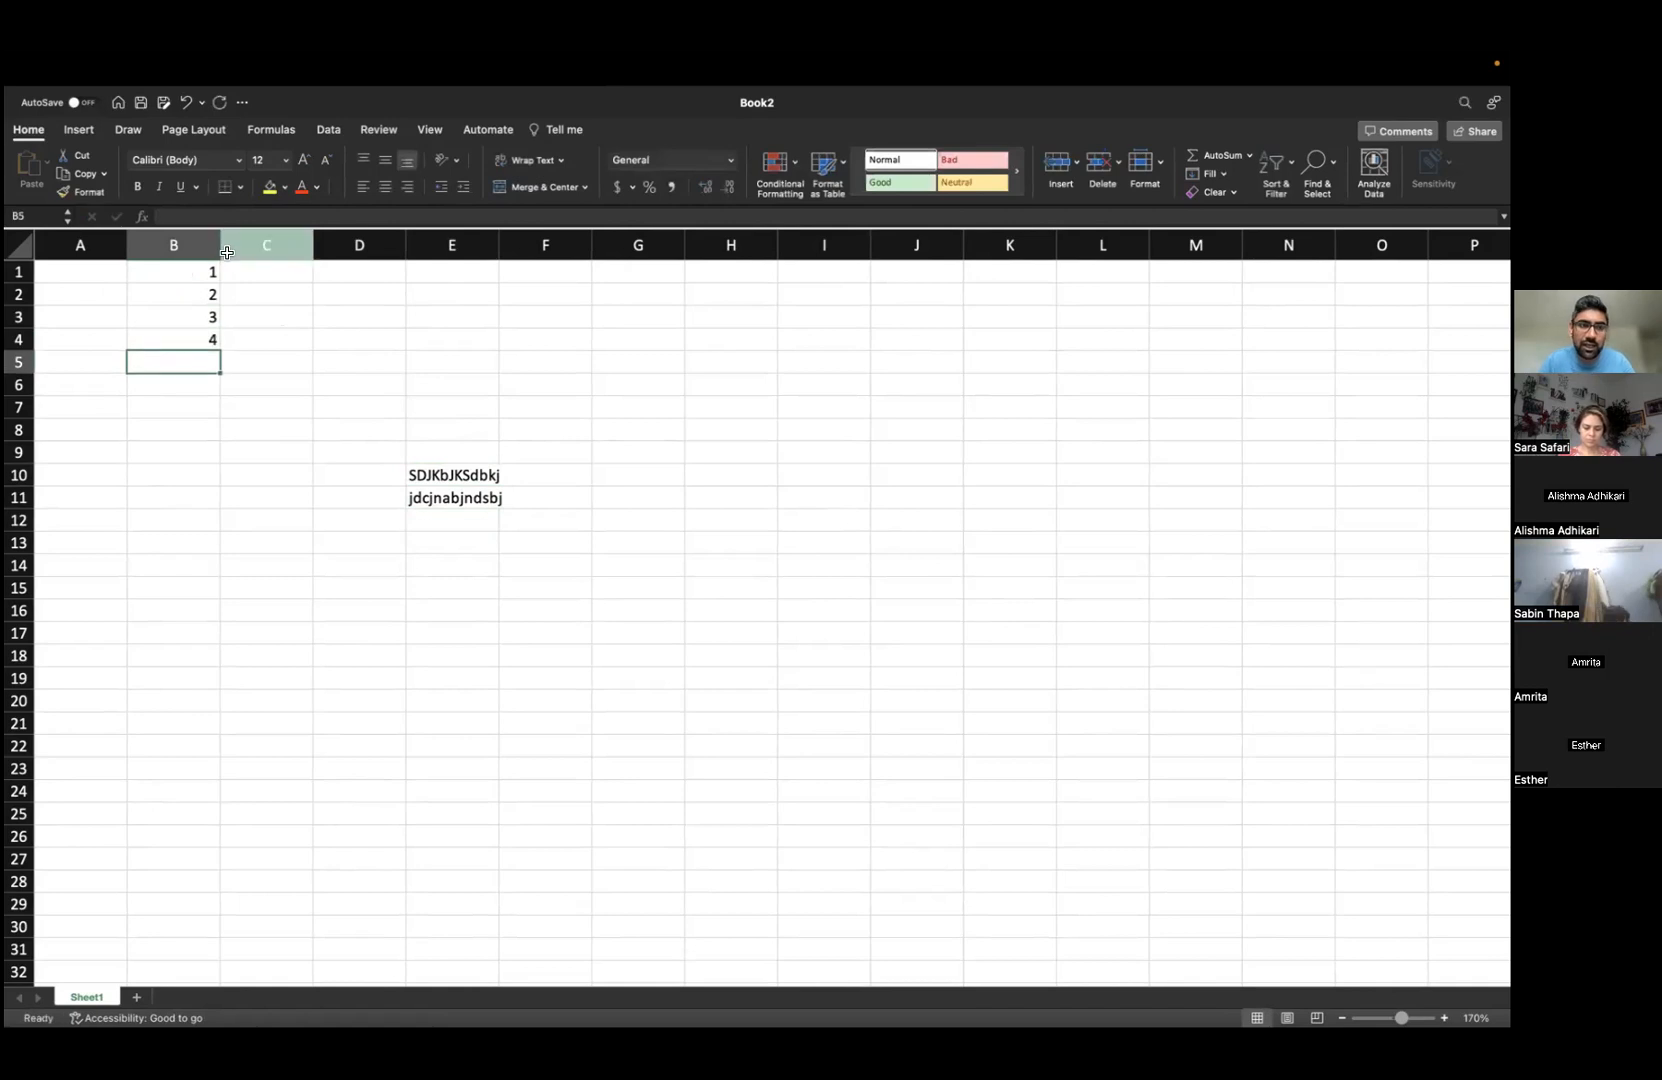
drag(207, 270, 213, 505)
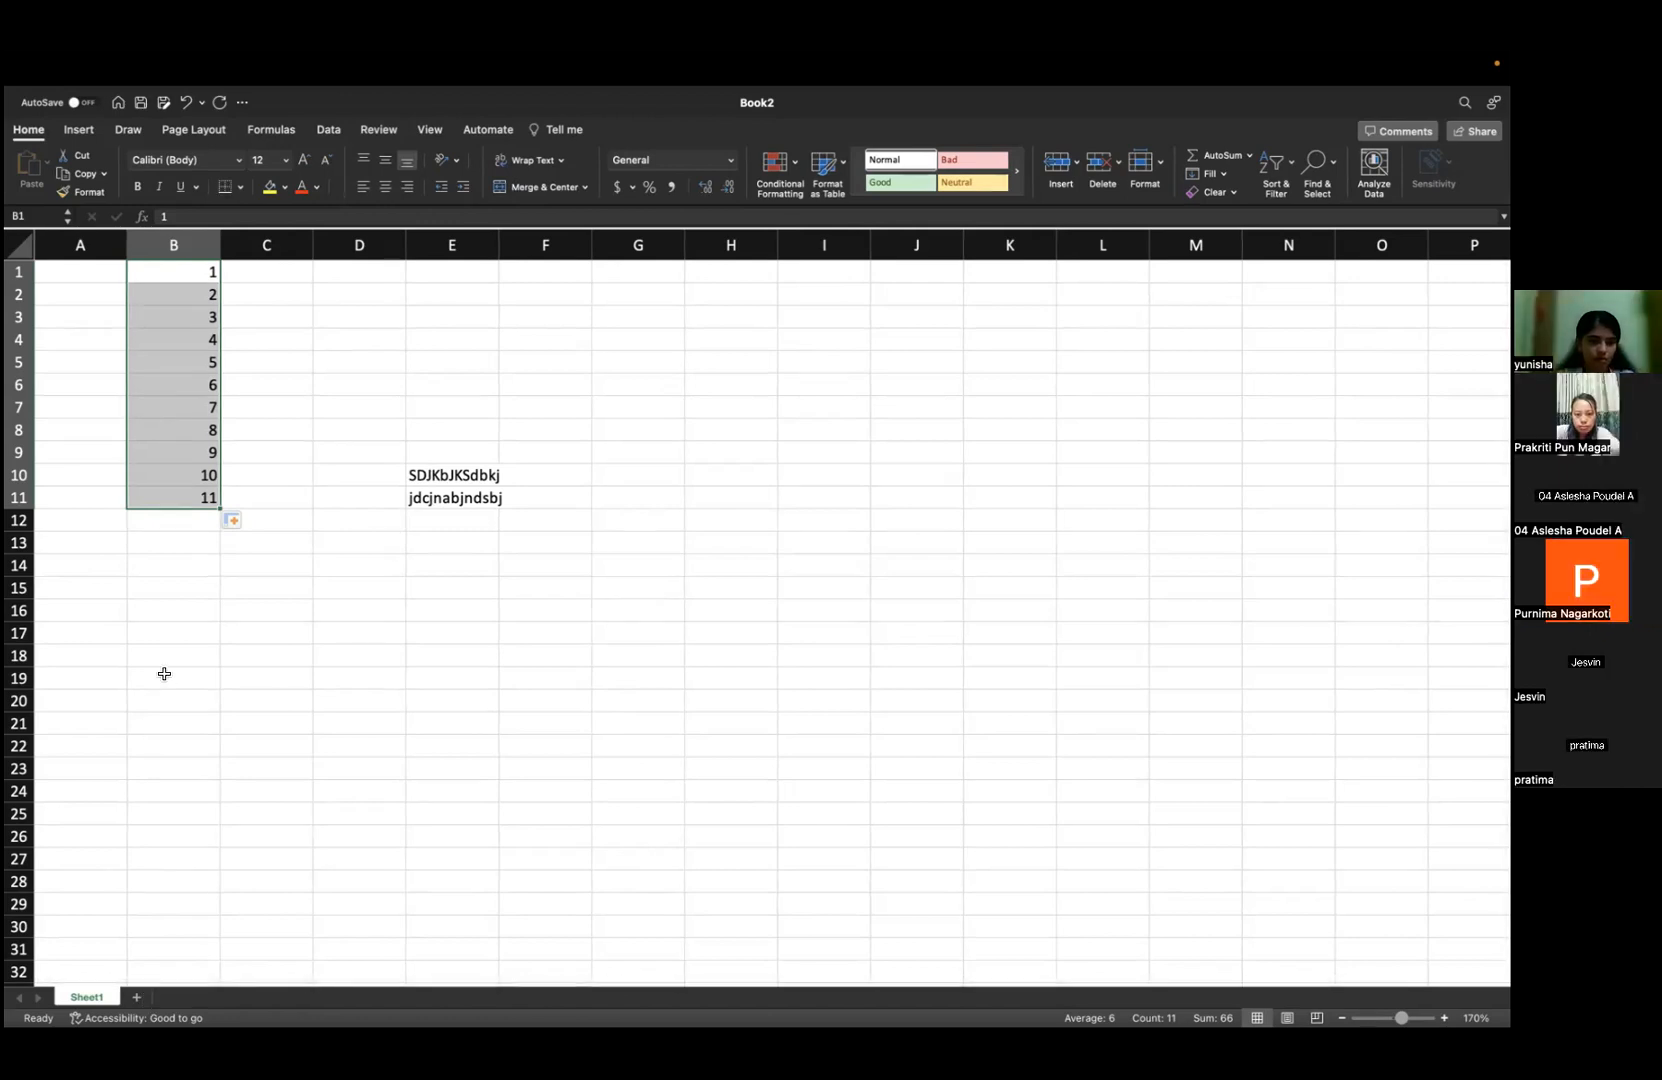
- Add two blank worksheets, Sheet2 and Sheet3, after the first sheet
click(137, 998)
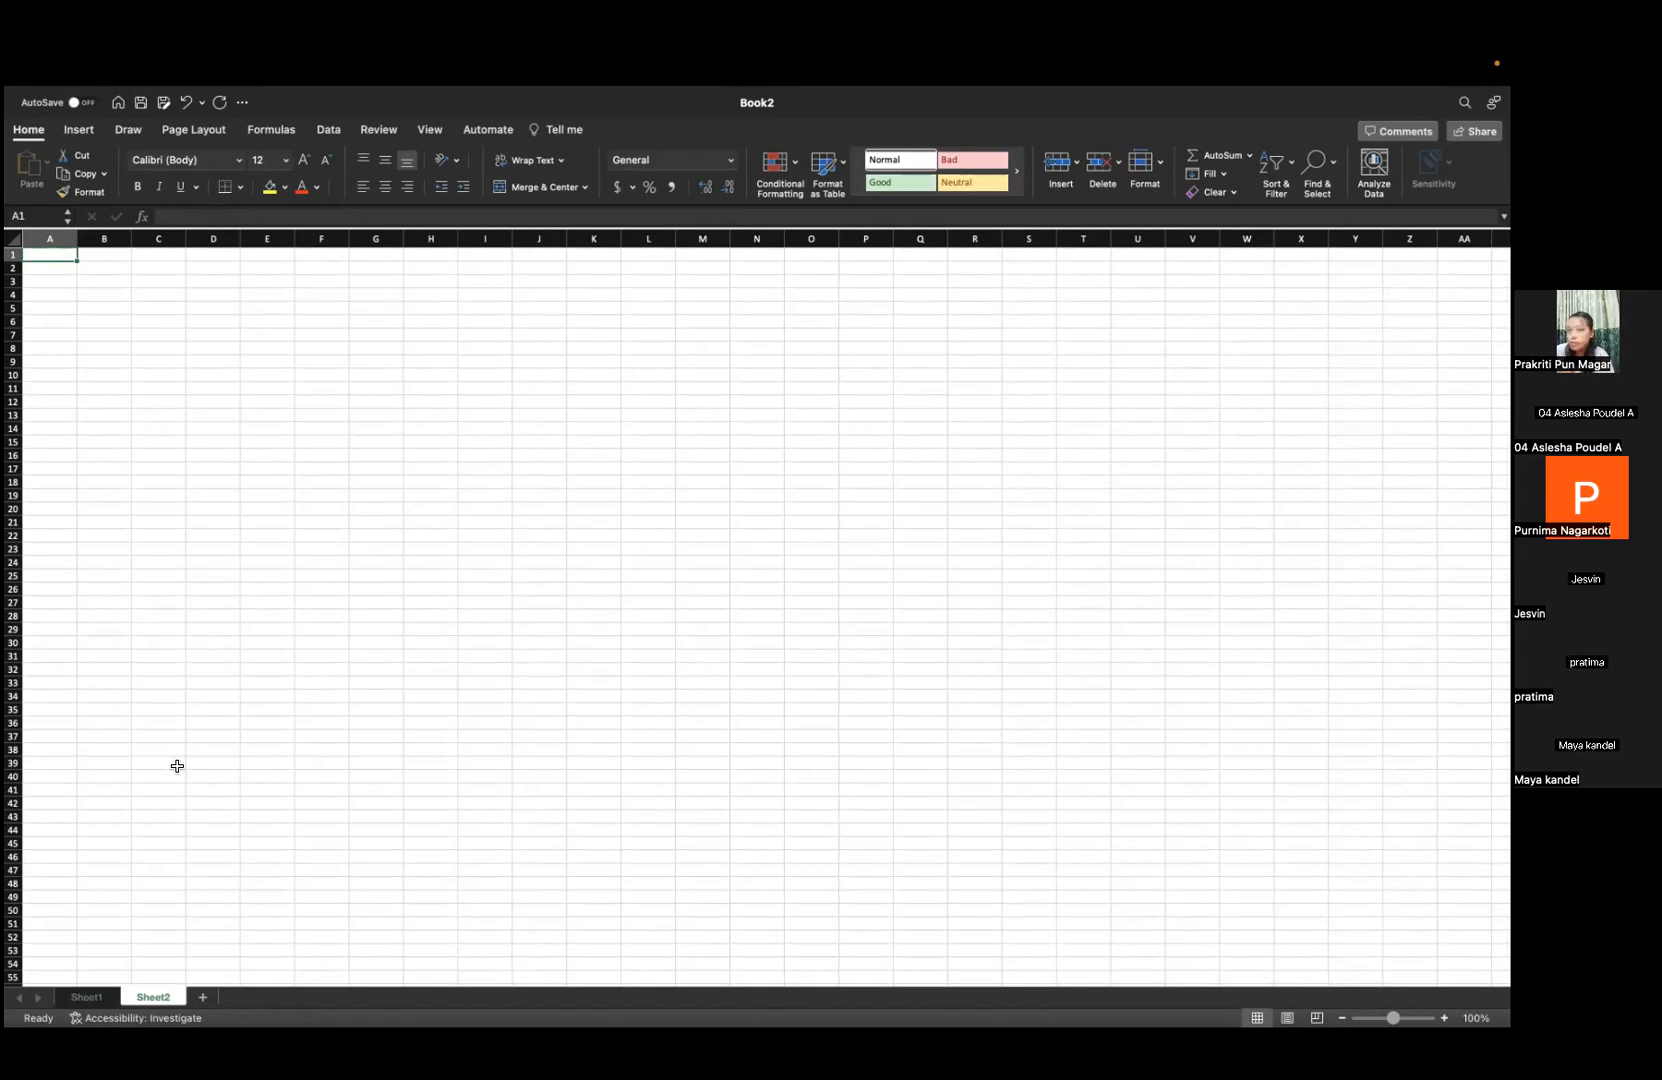
click(203, 996)
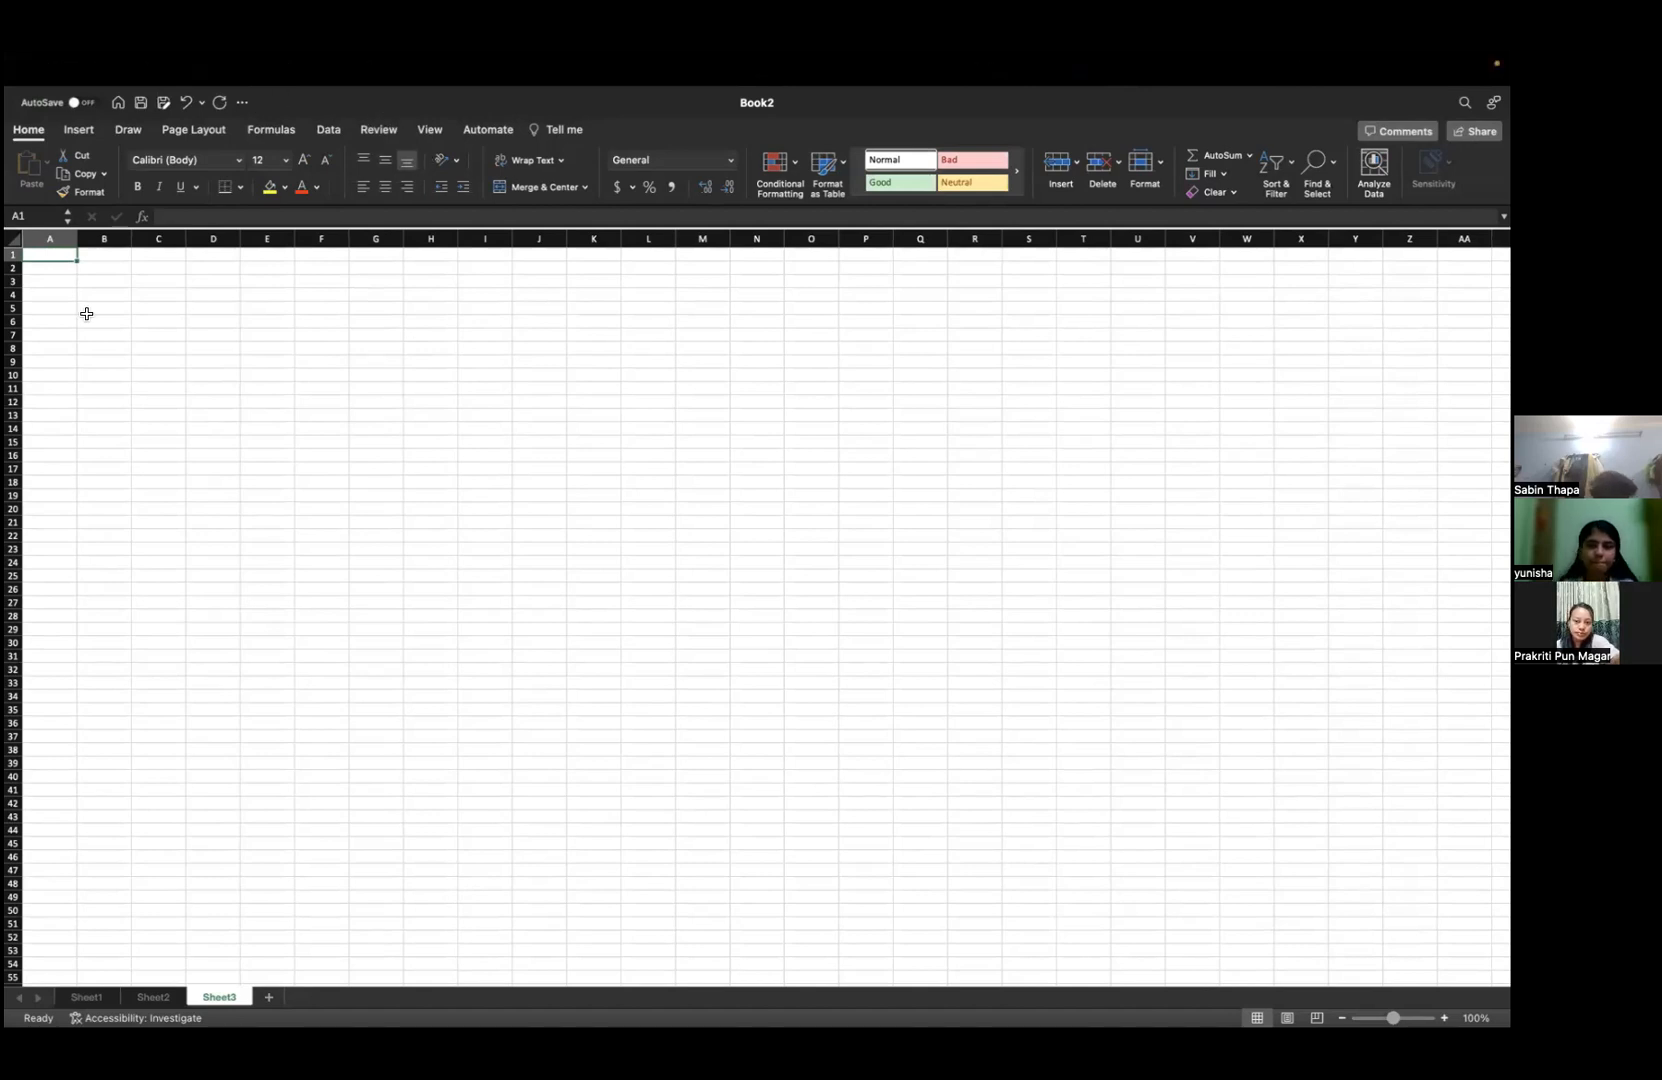
scroll(86, 314, up, 5)
scroll(86, 314, up, 5)
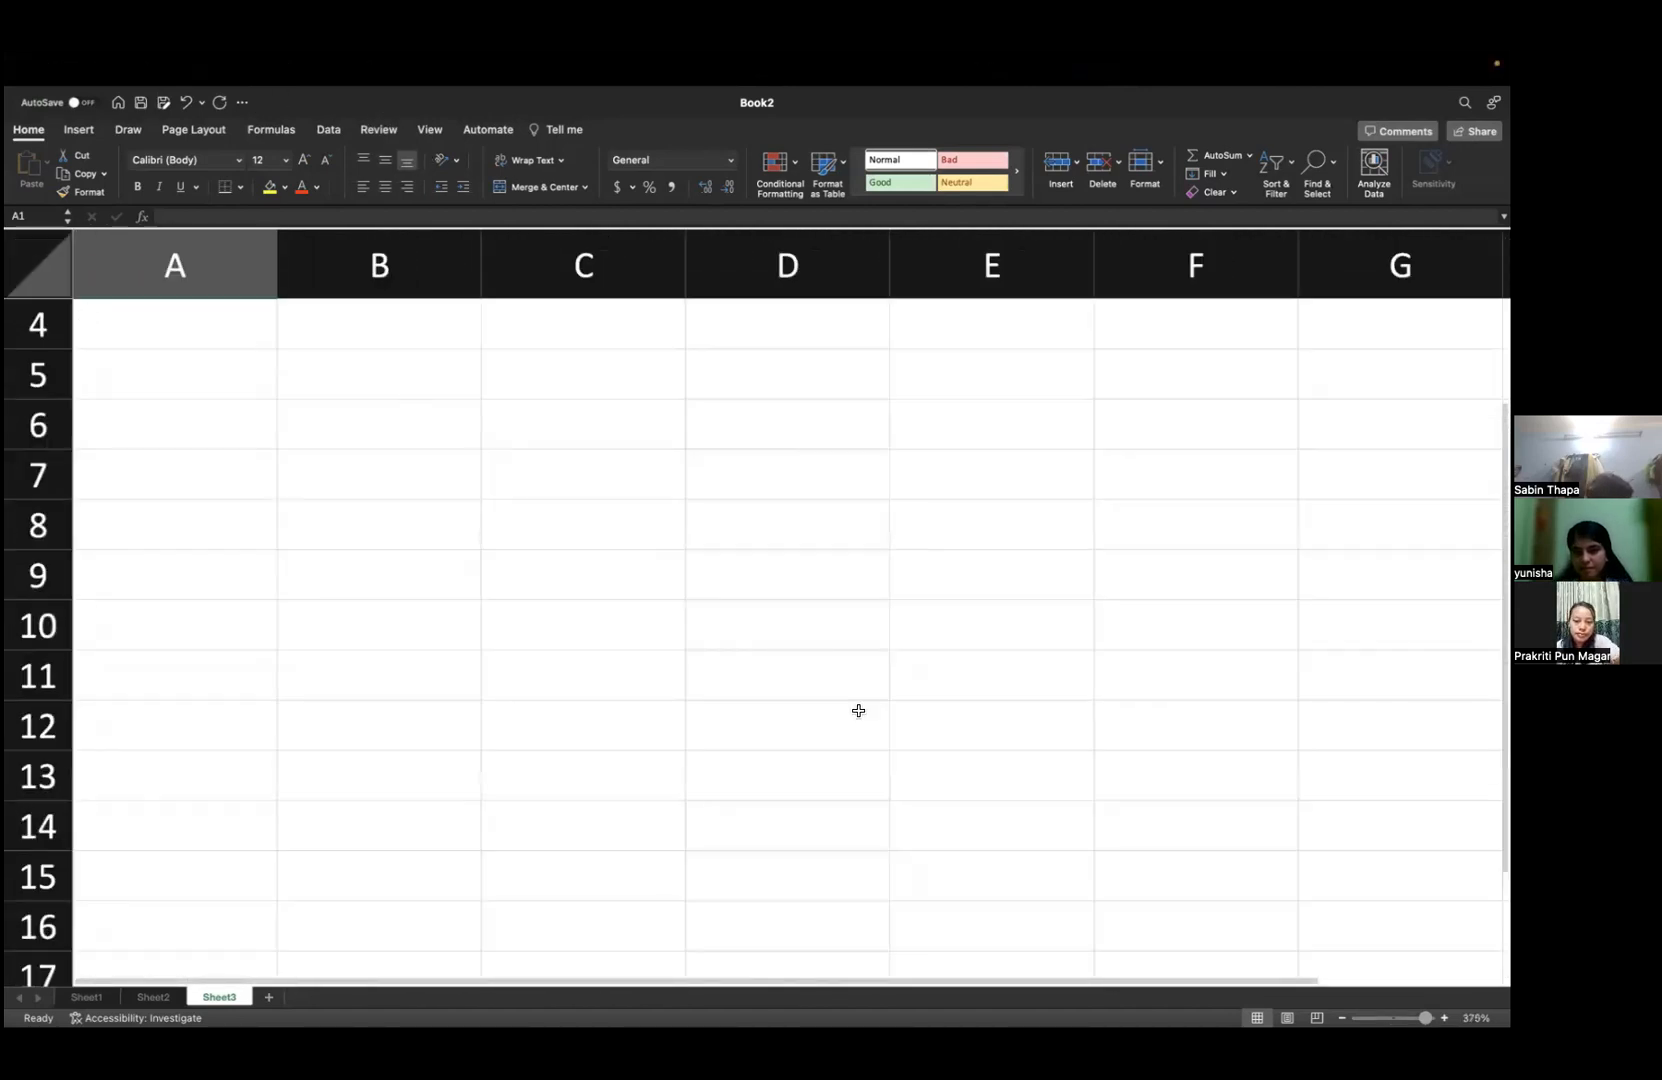
scroll(86, 314, down, 2)
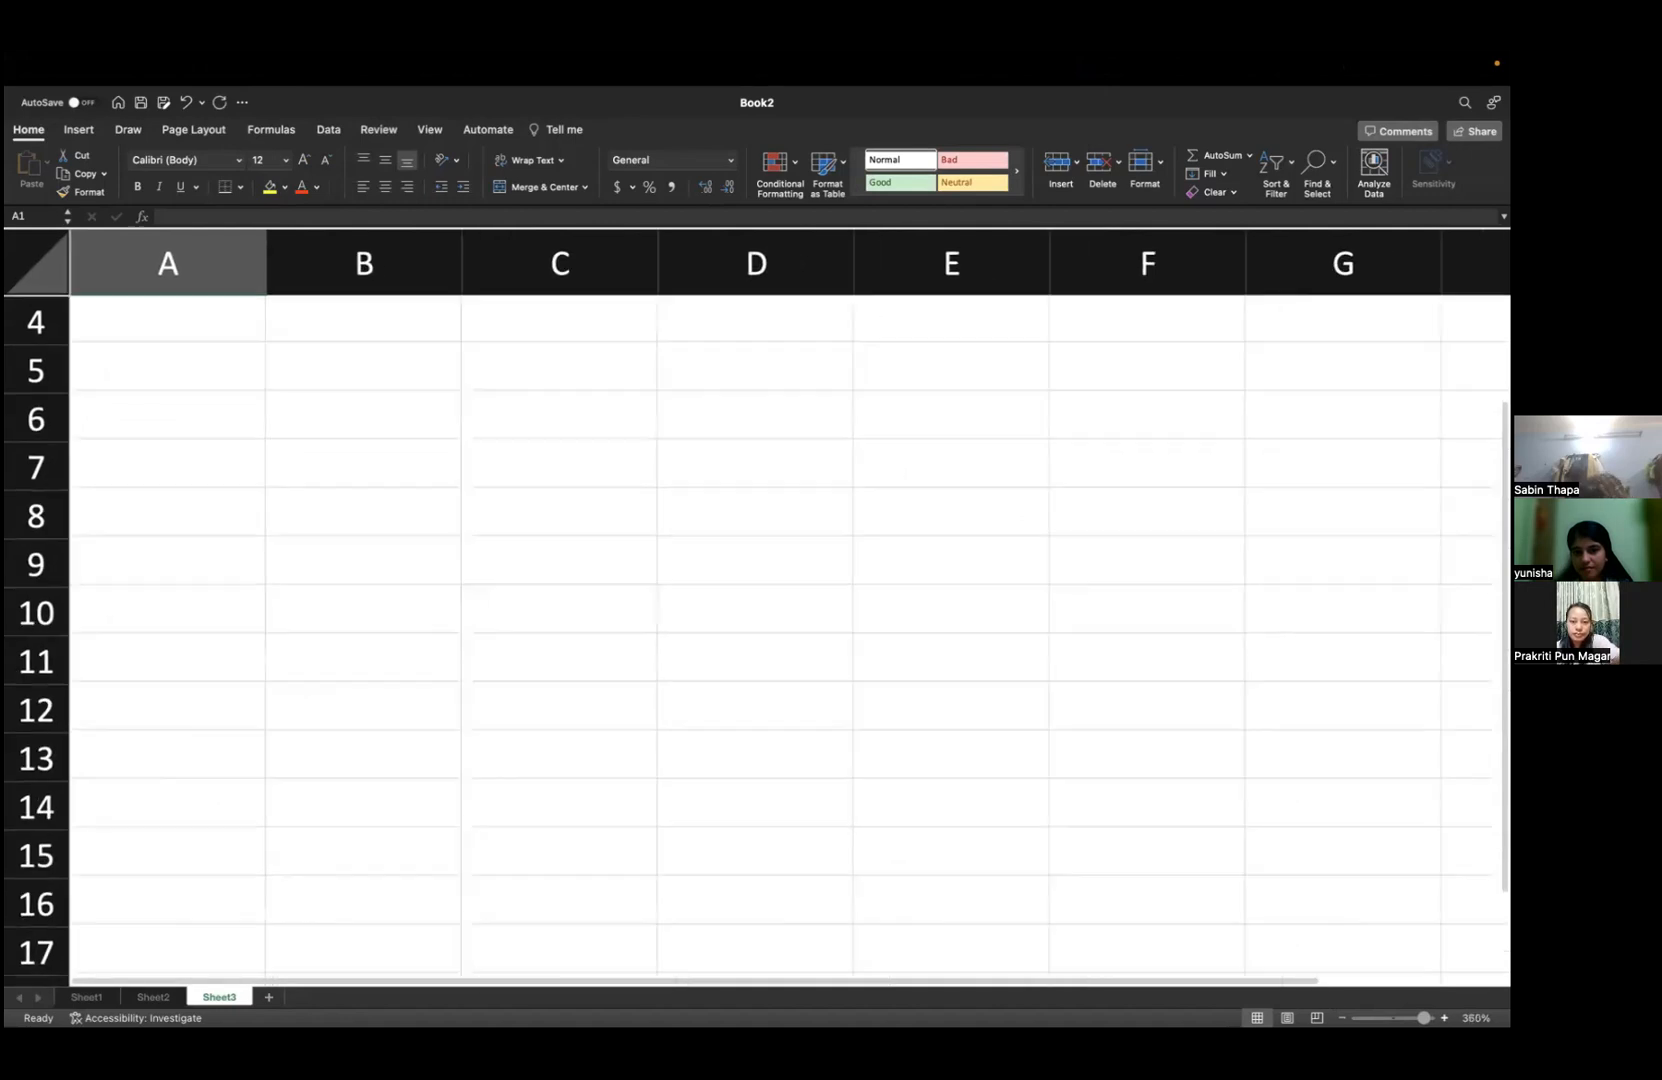
scroll(760, 608, down, 2)
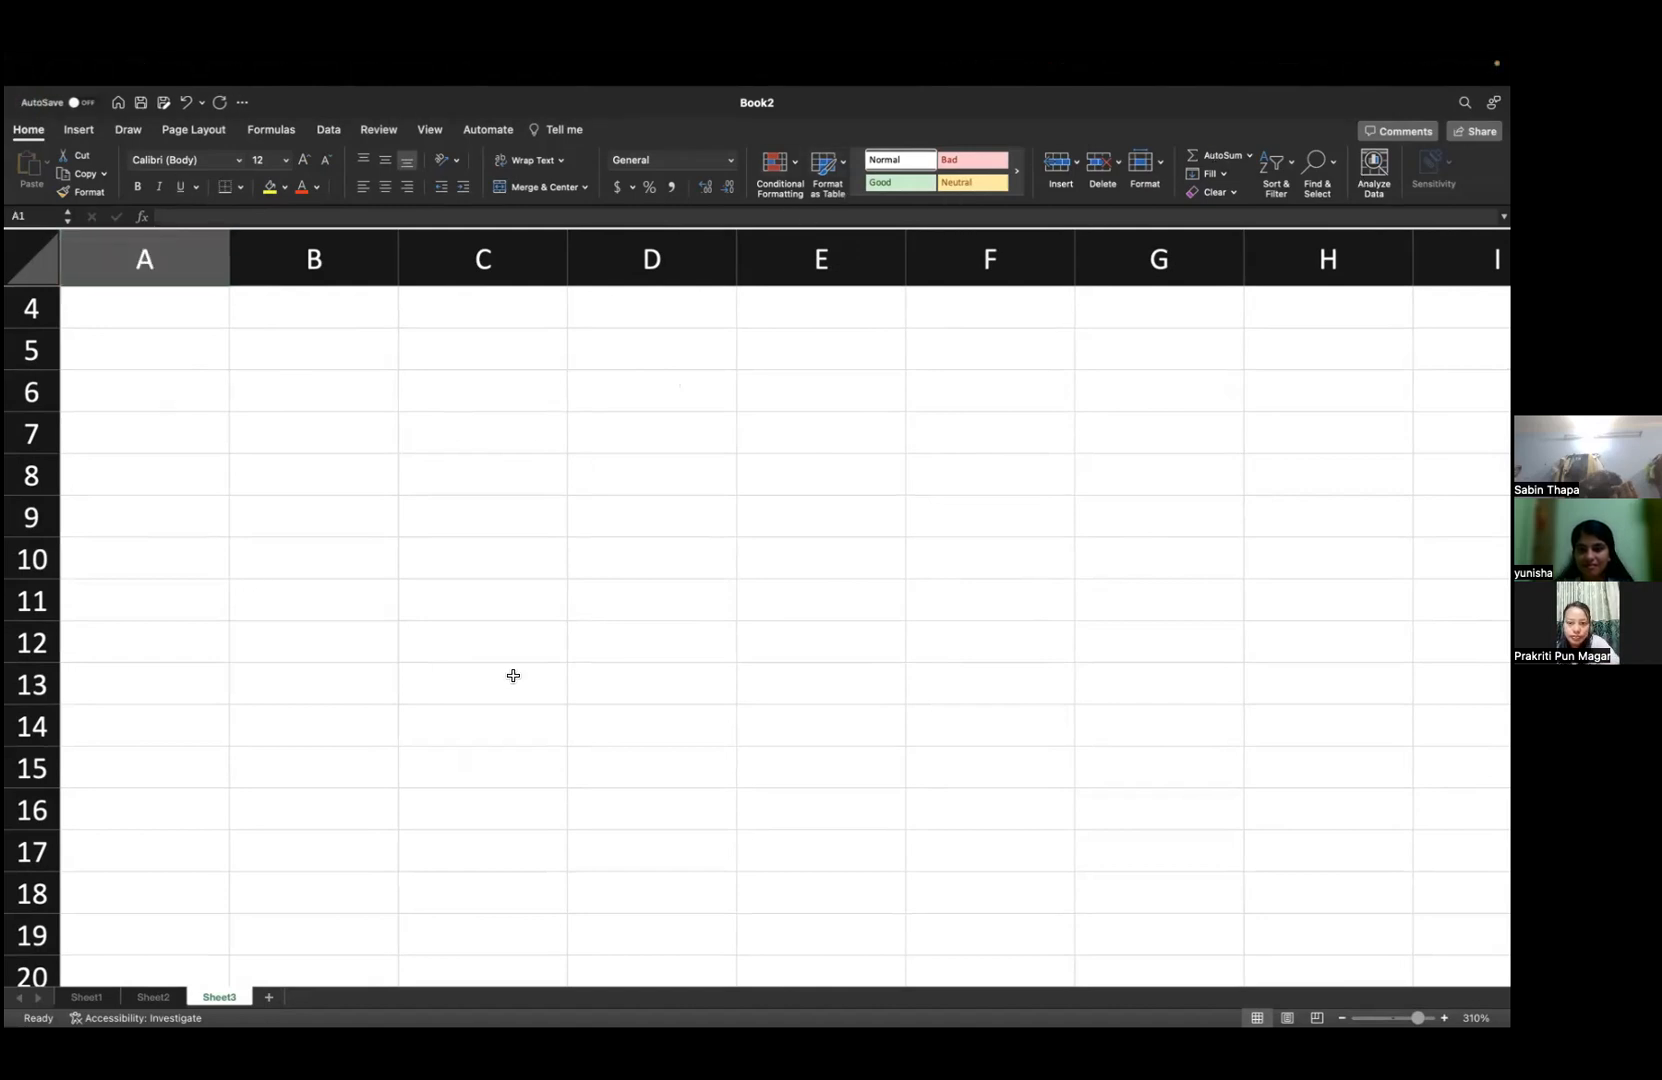
scroll(513, 676, up, 3)
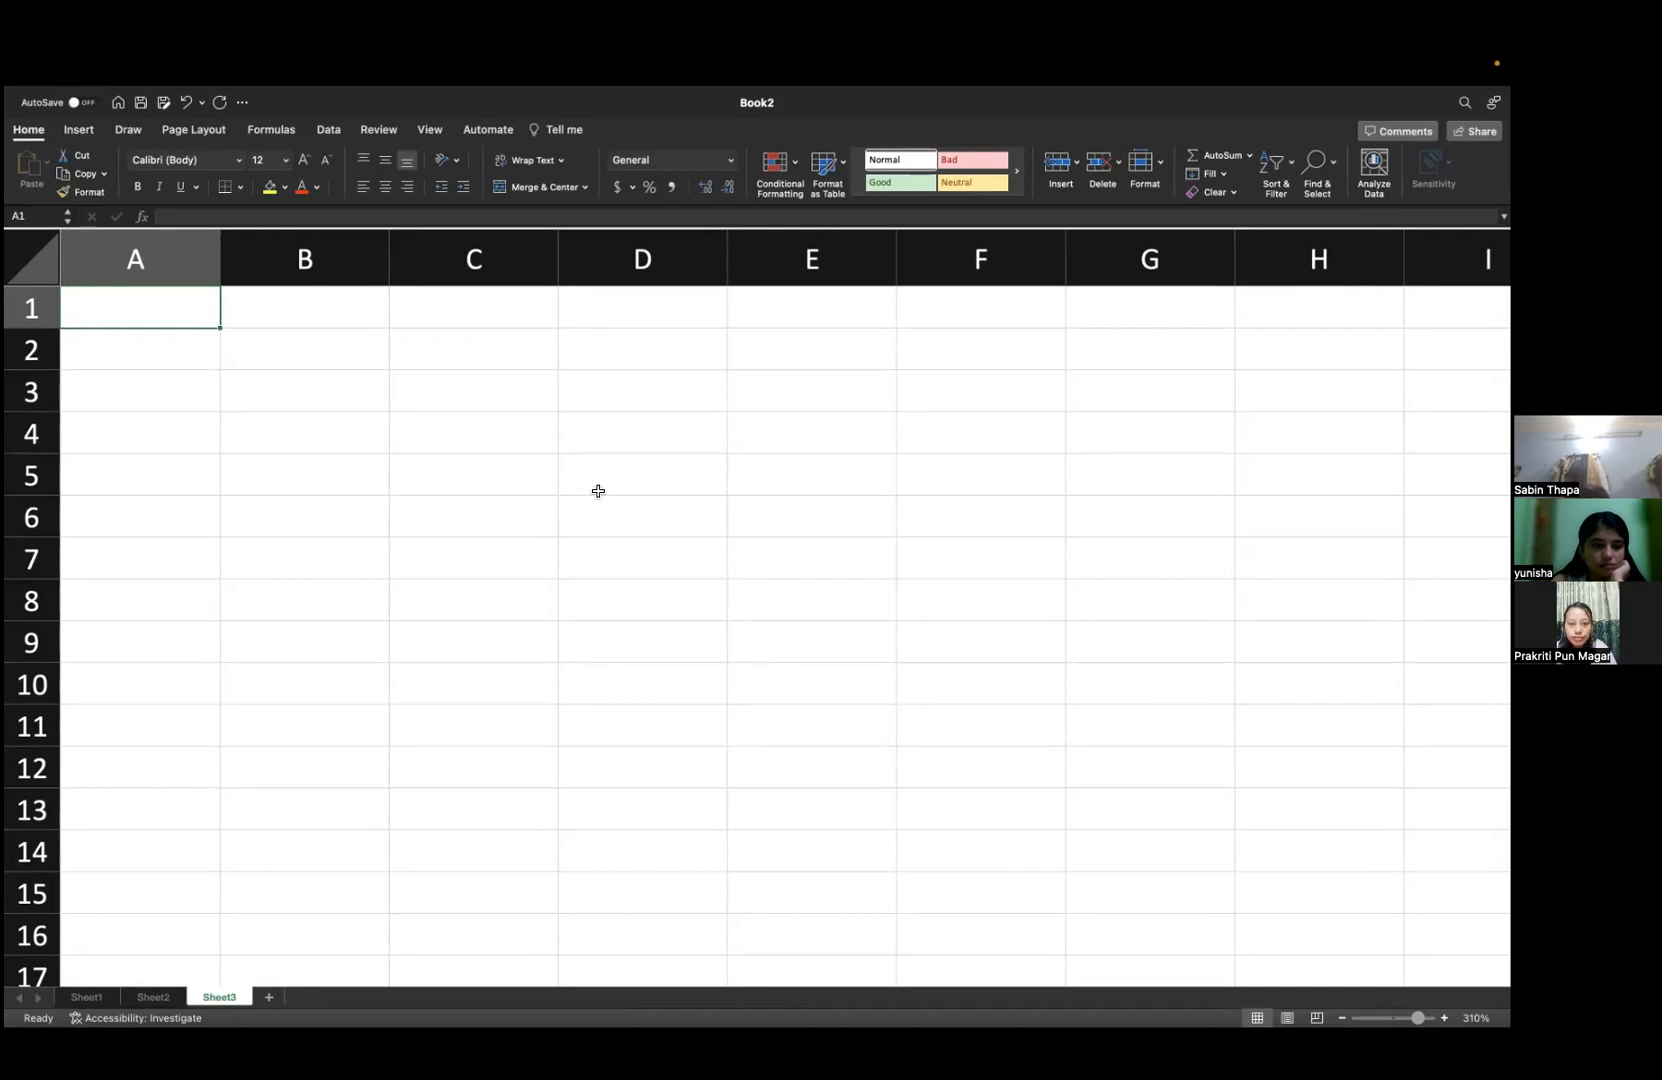
- Save the workbook as Test1 in the Documents folder, in the Excel Workbook (.xlsx) format
click(141, 104)
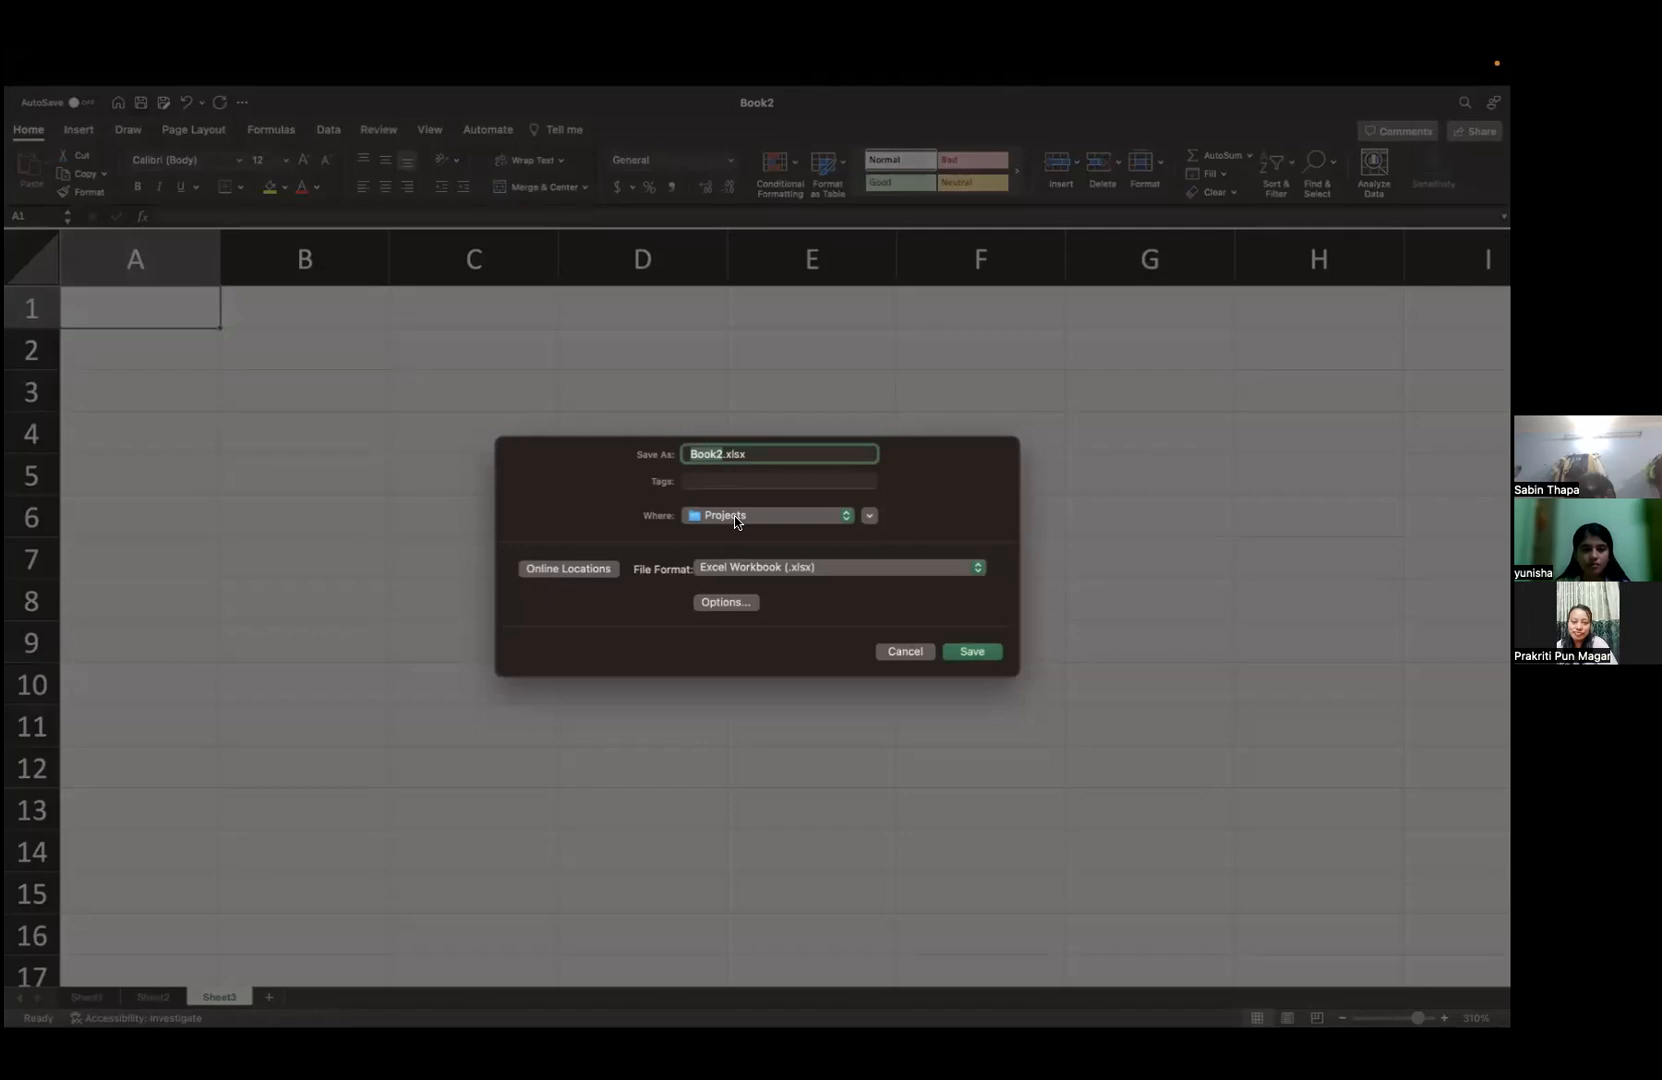
click(904, 651)
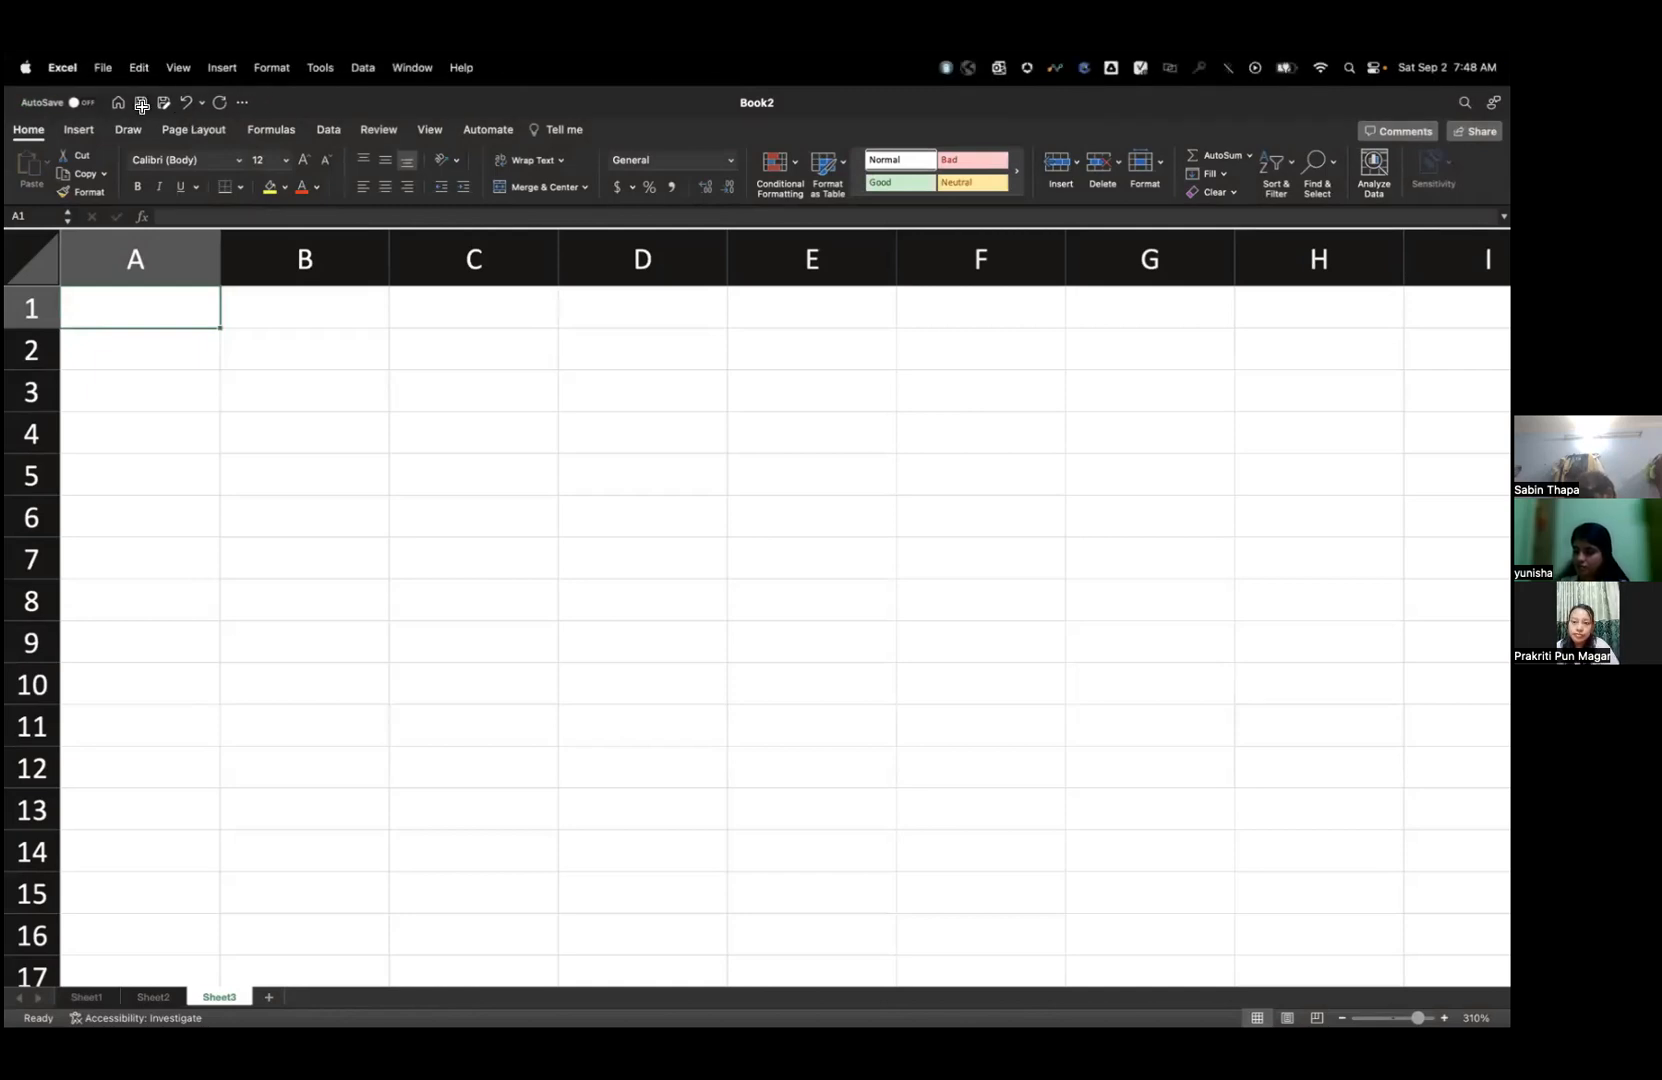
click(141, 106)
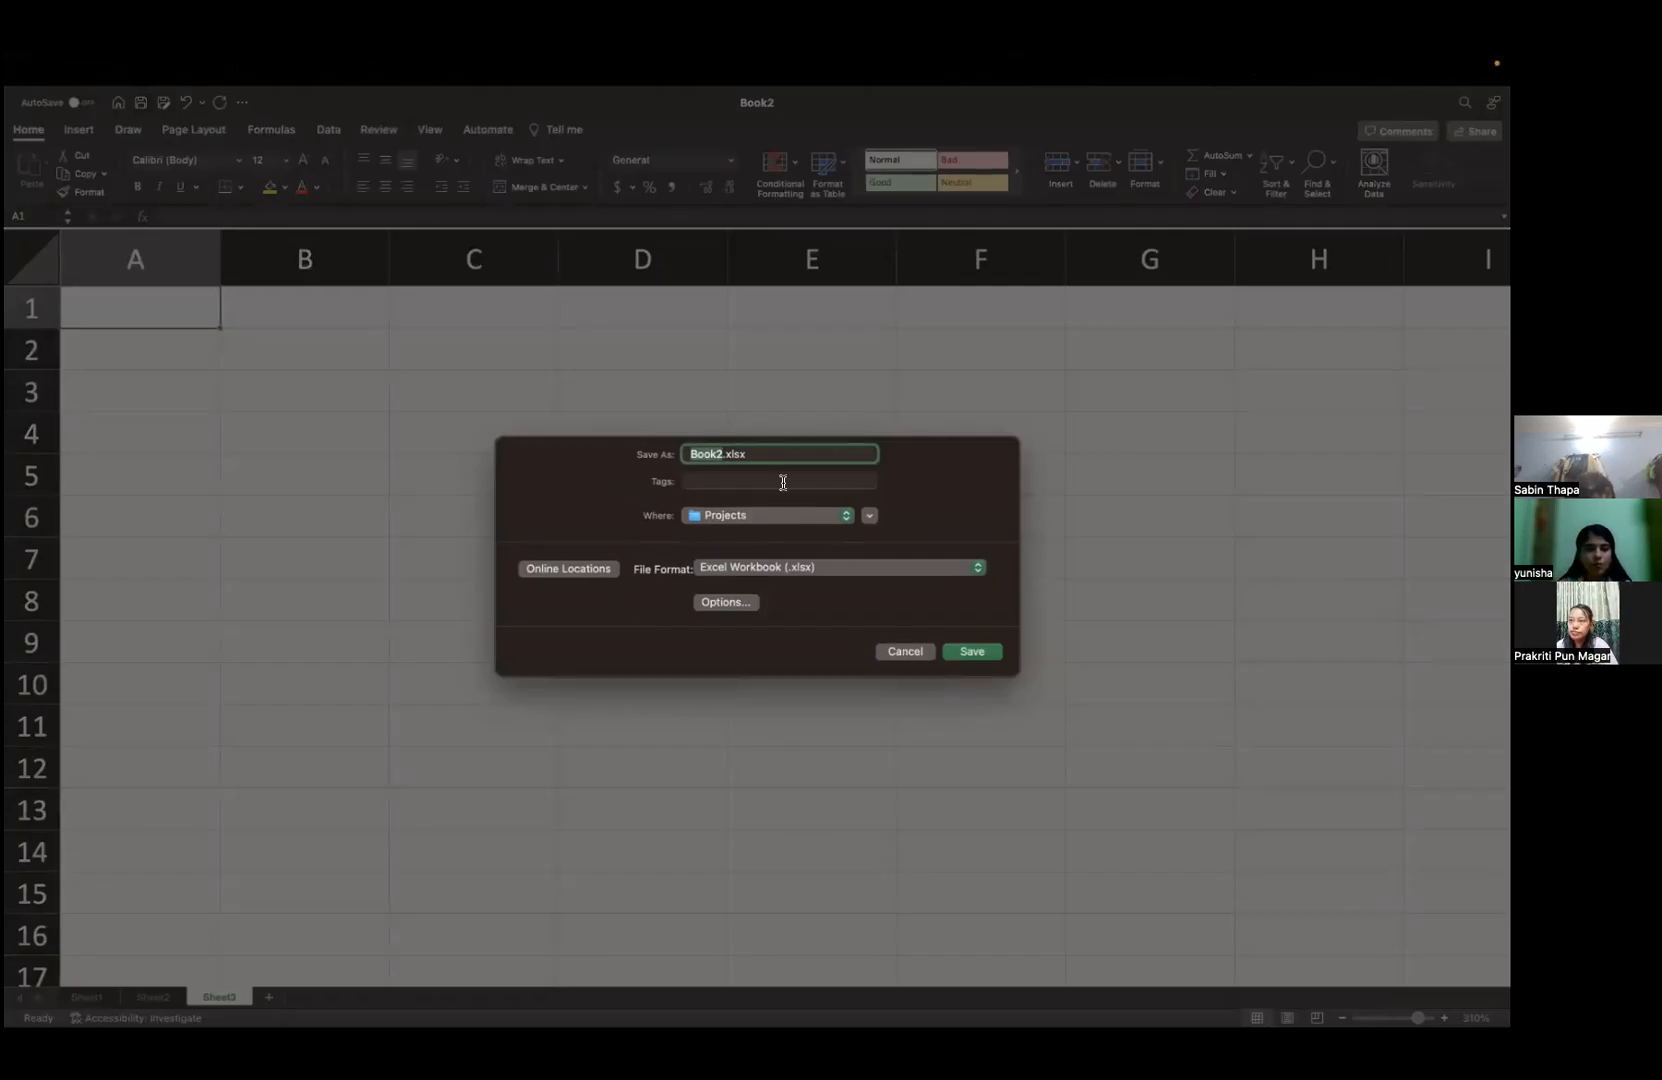
text(Test)
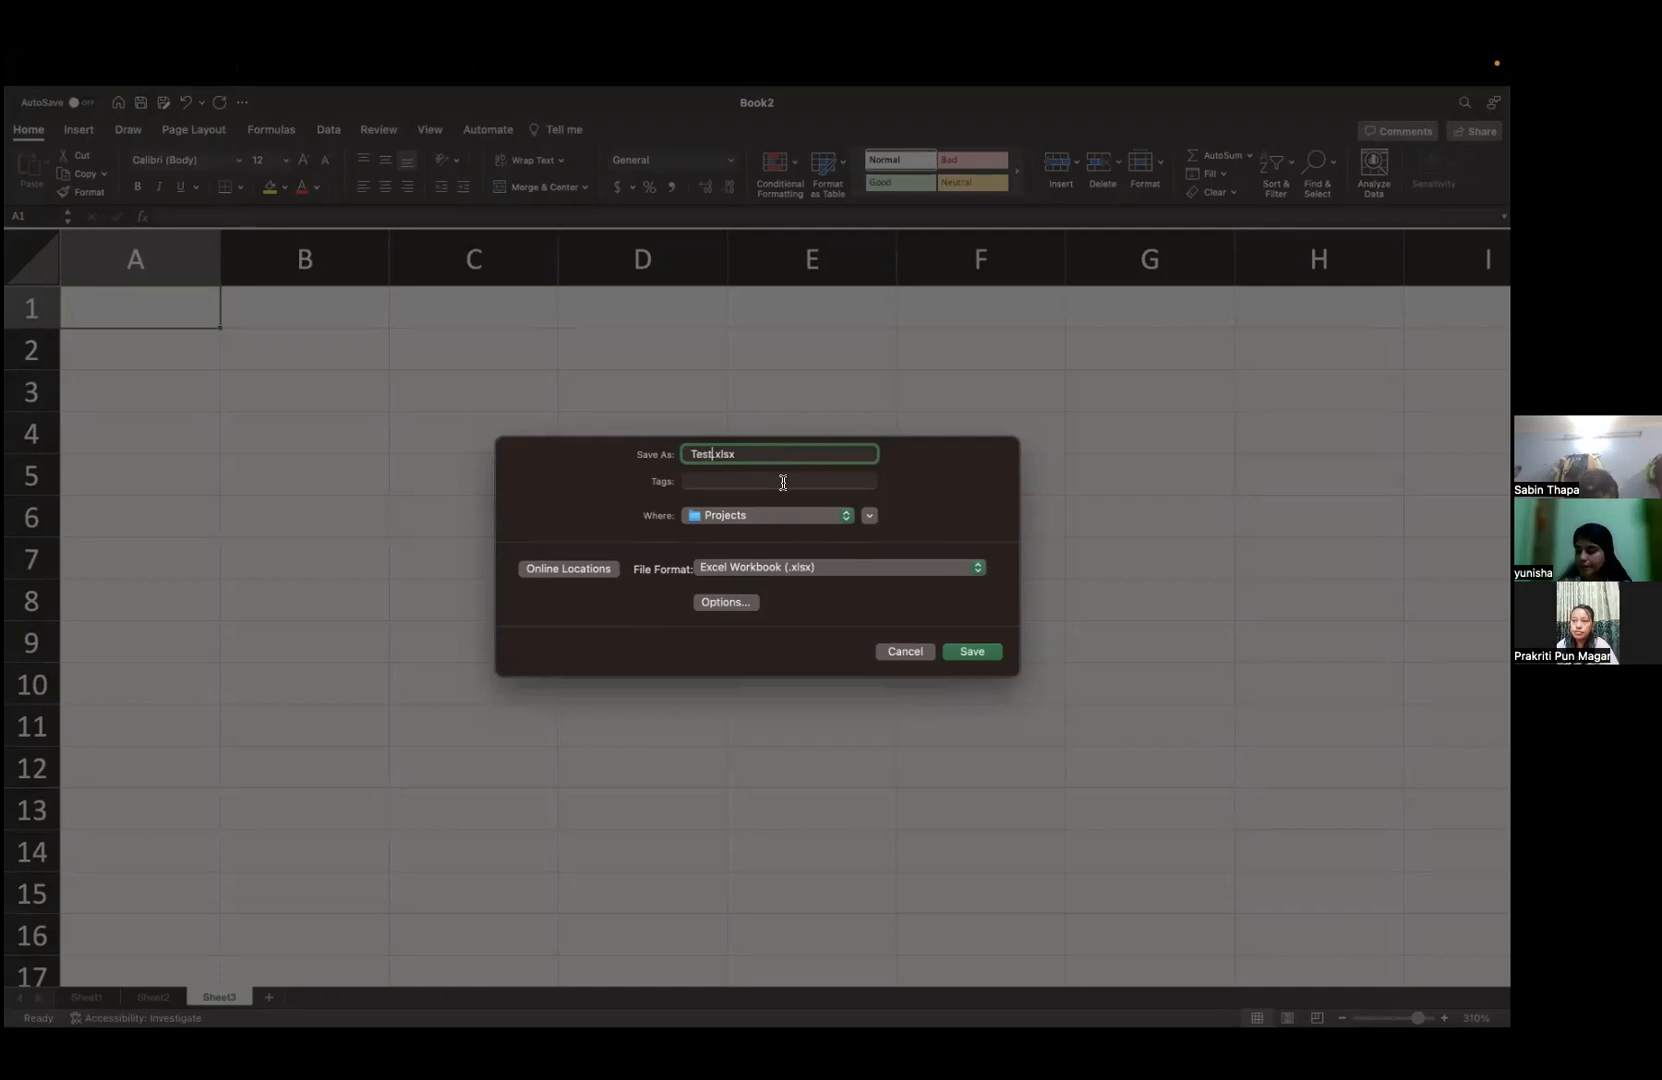
text(1)
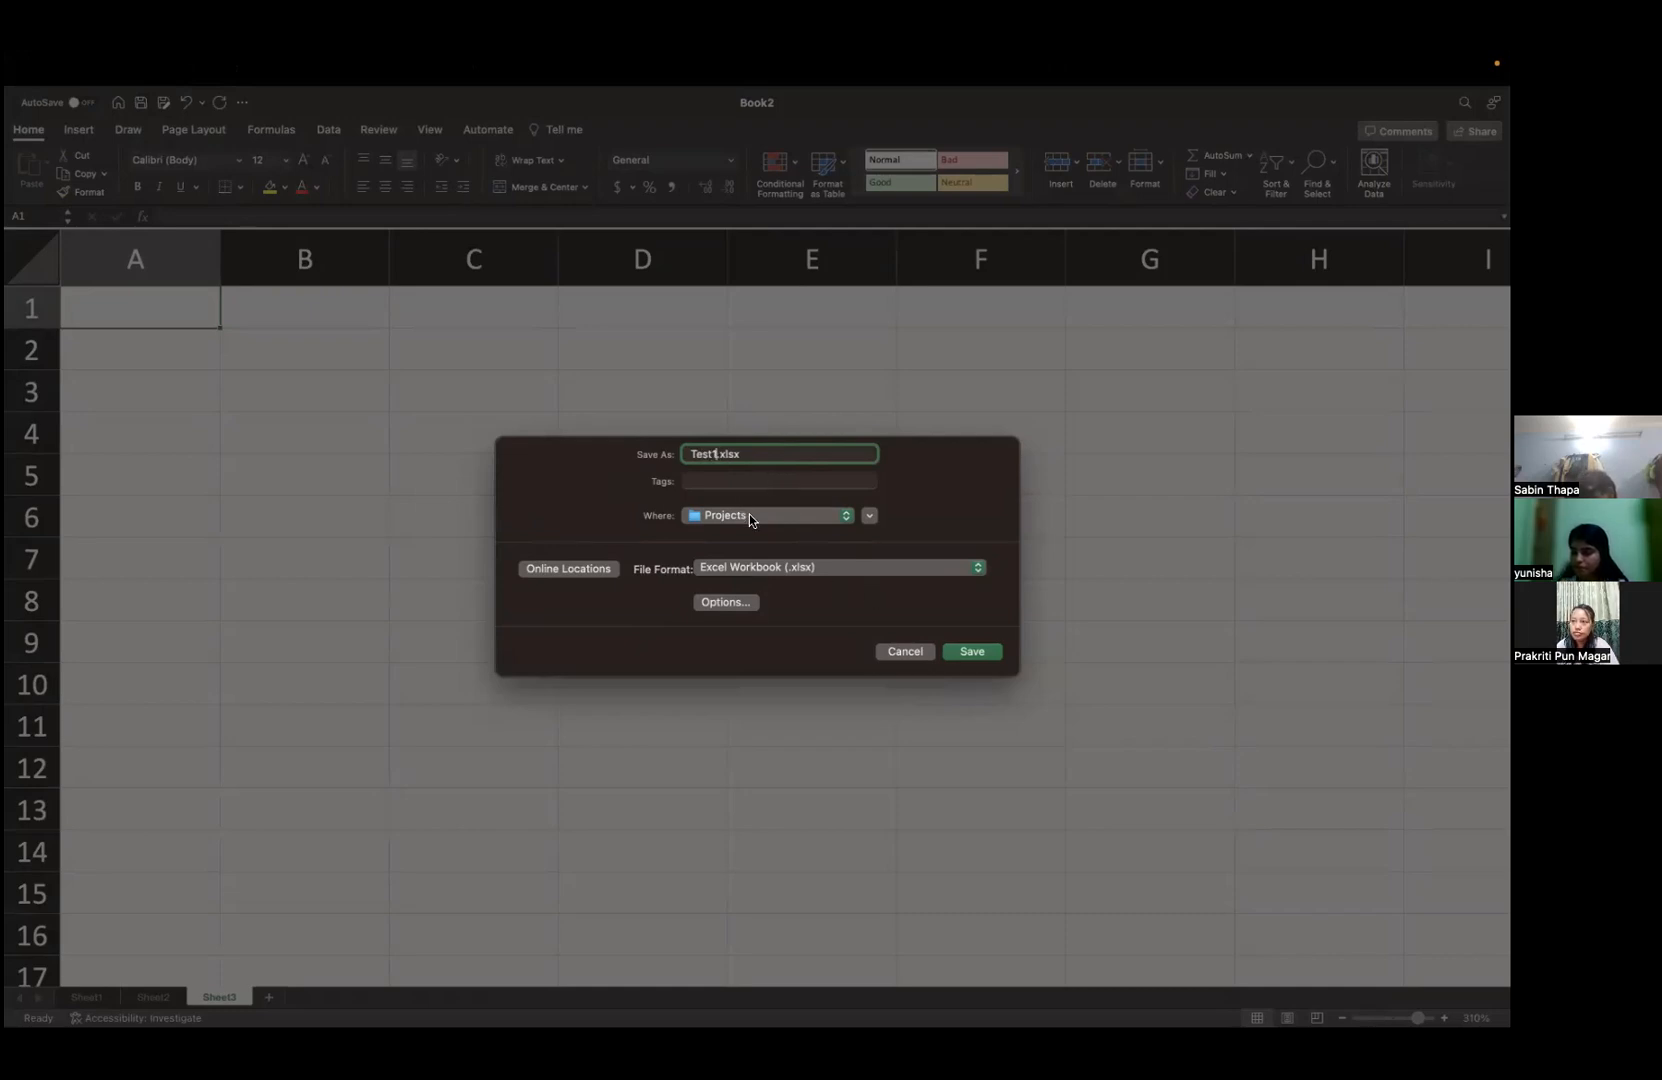
click(749, 514)
click(749, 534)
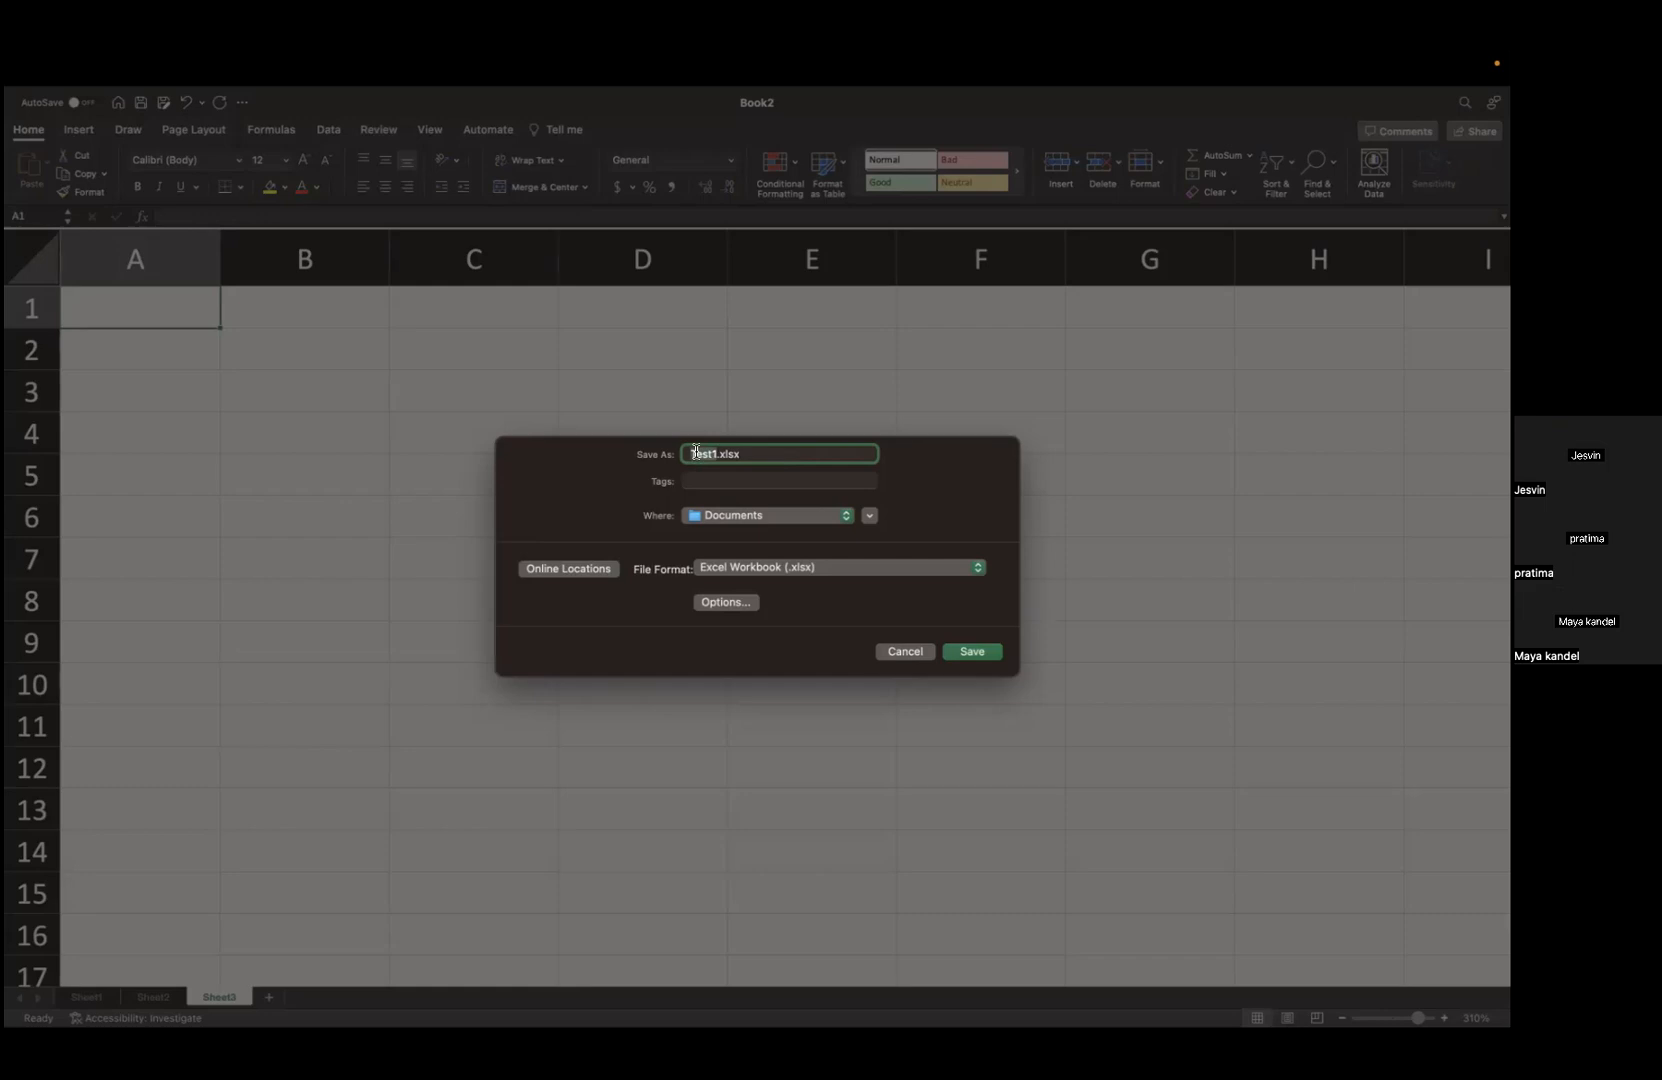
click(742, 524)
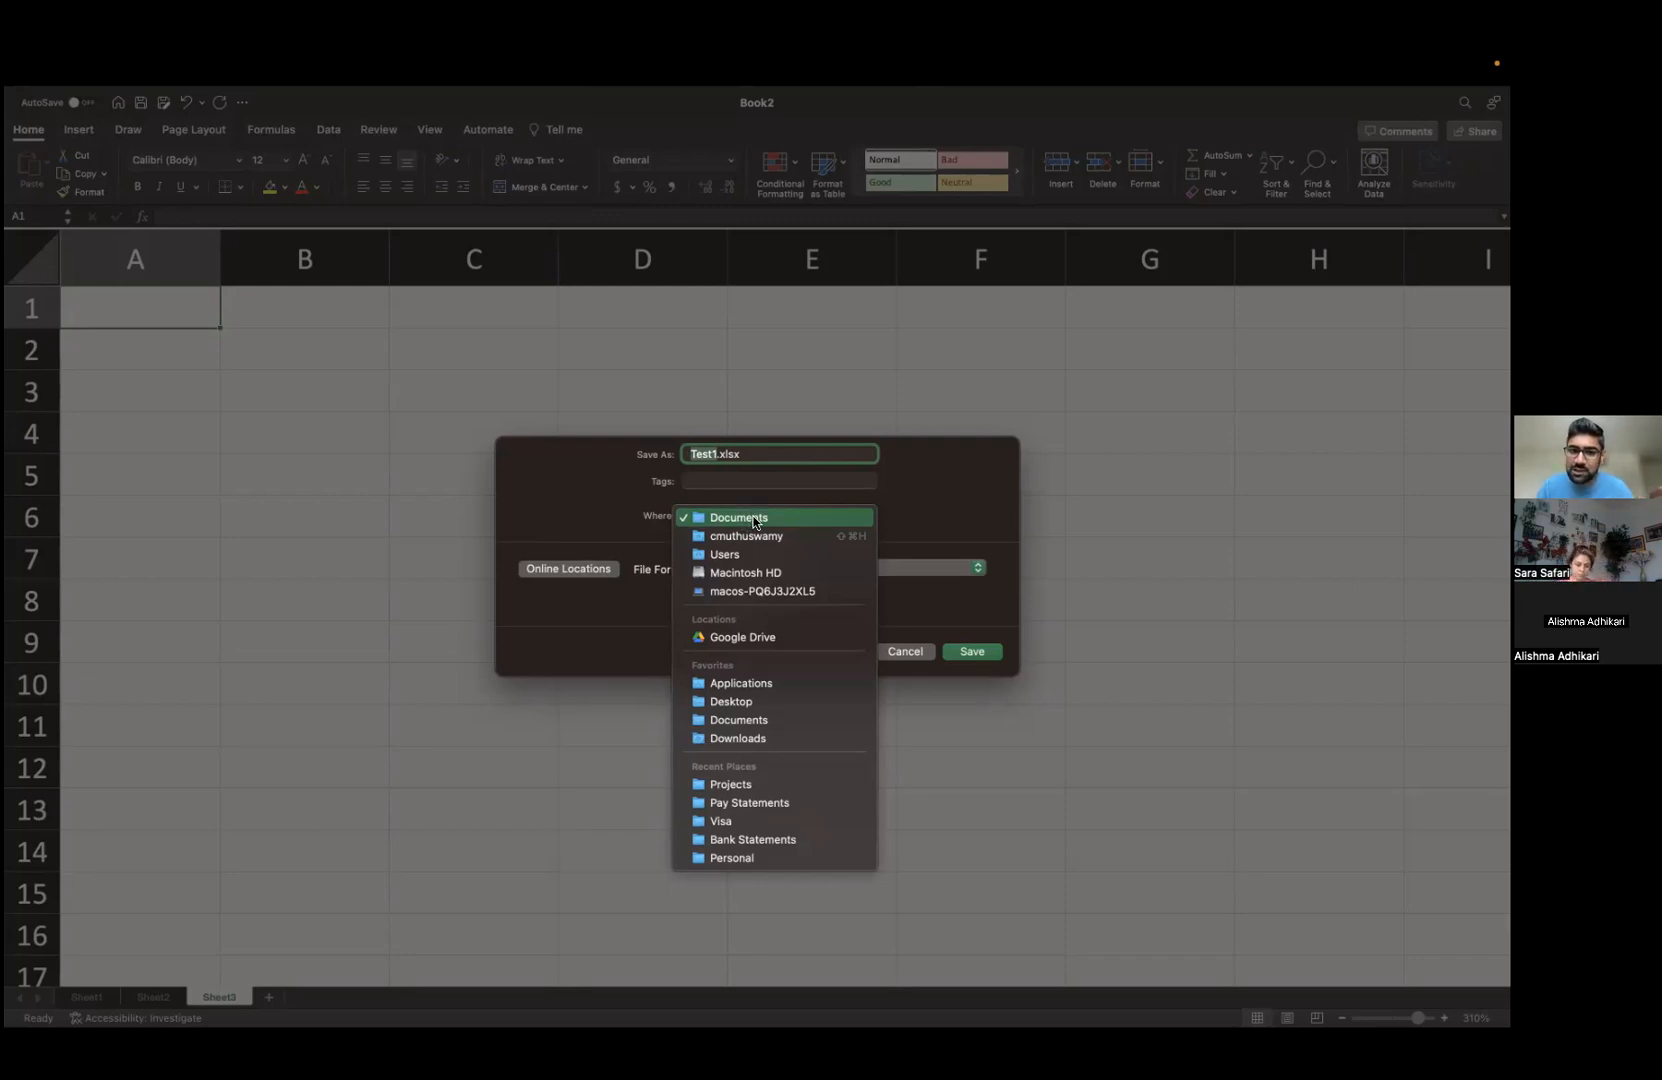
click(756, 519)
click(964, 652)
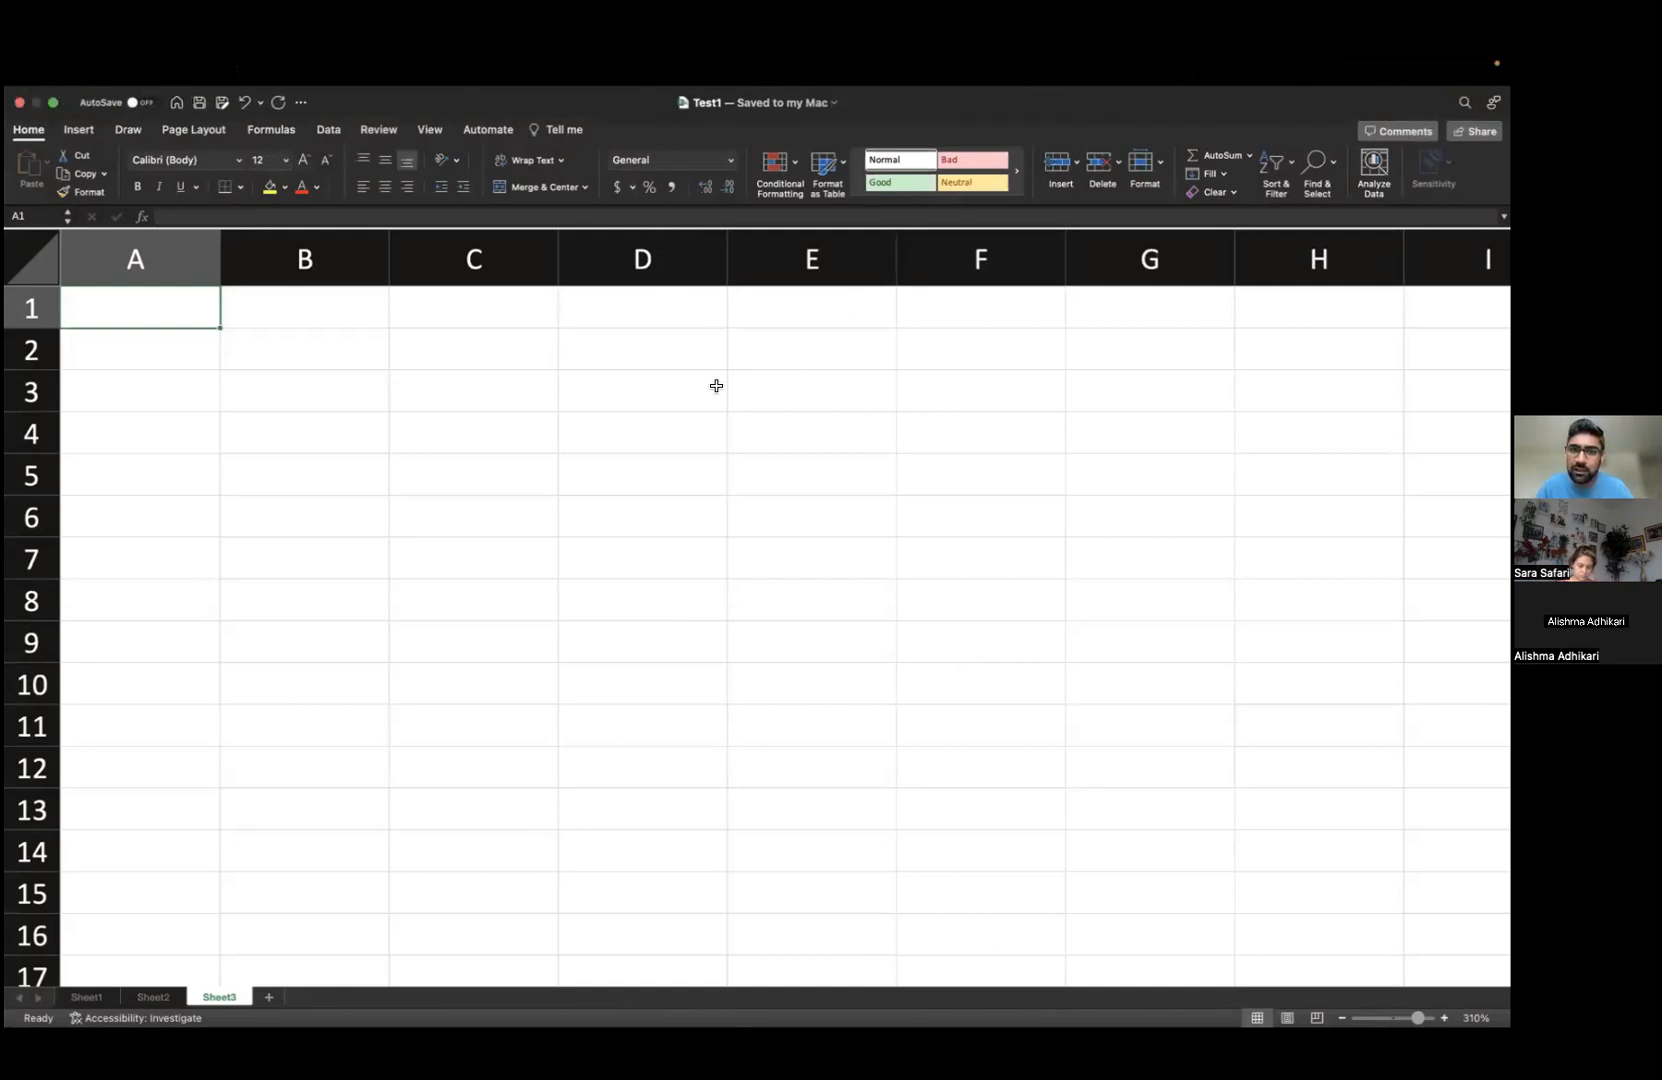
- Take the workbook window out of full screen and back, and look over the list of available fonts
click(52, 104)
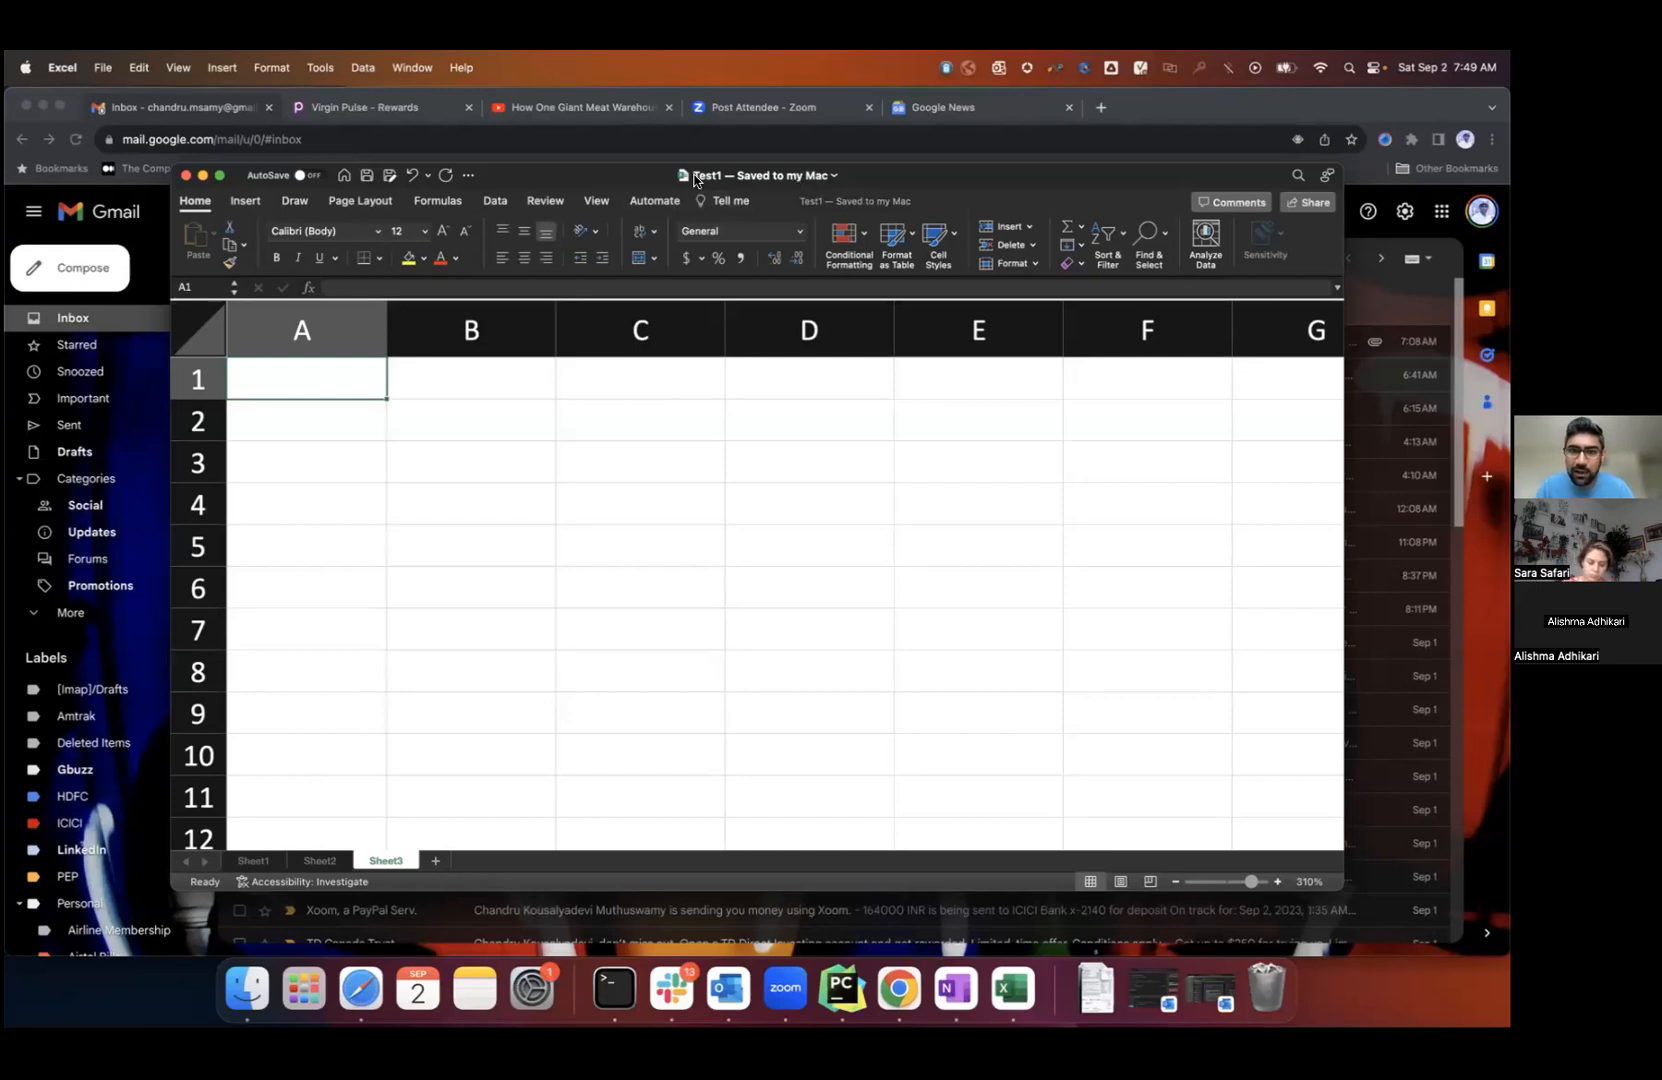
click(219, 178)
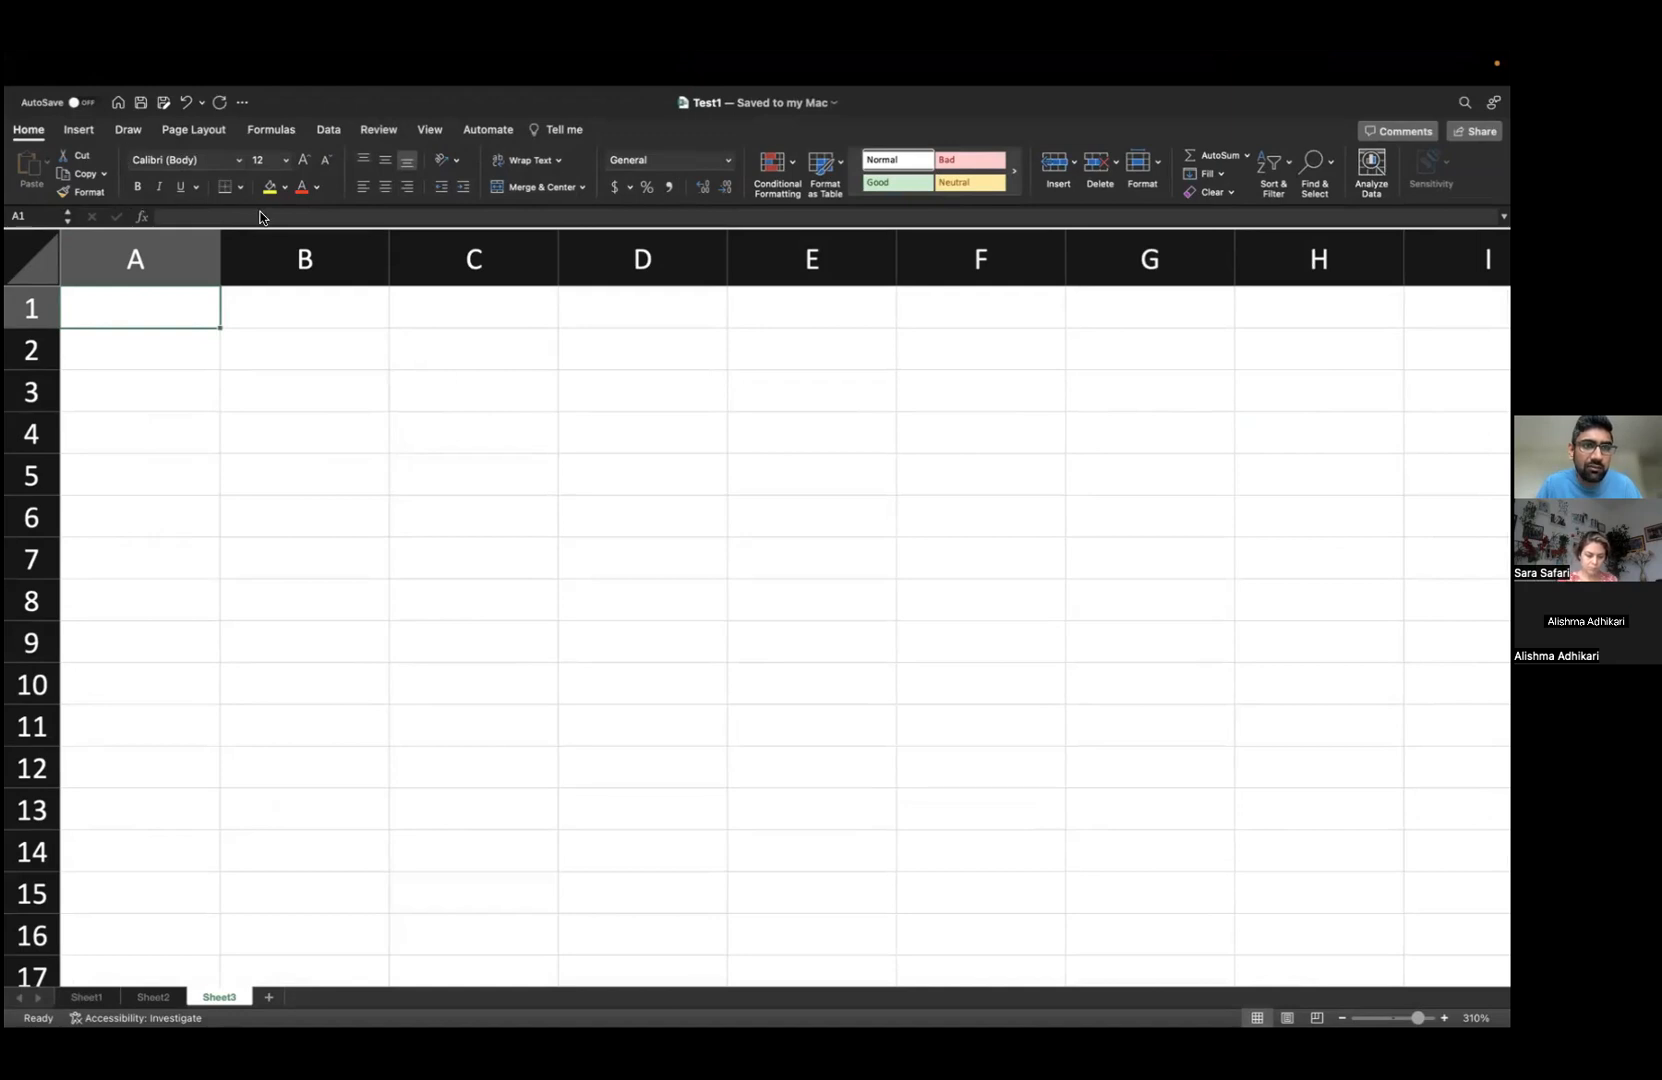
click(239, 161)
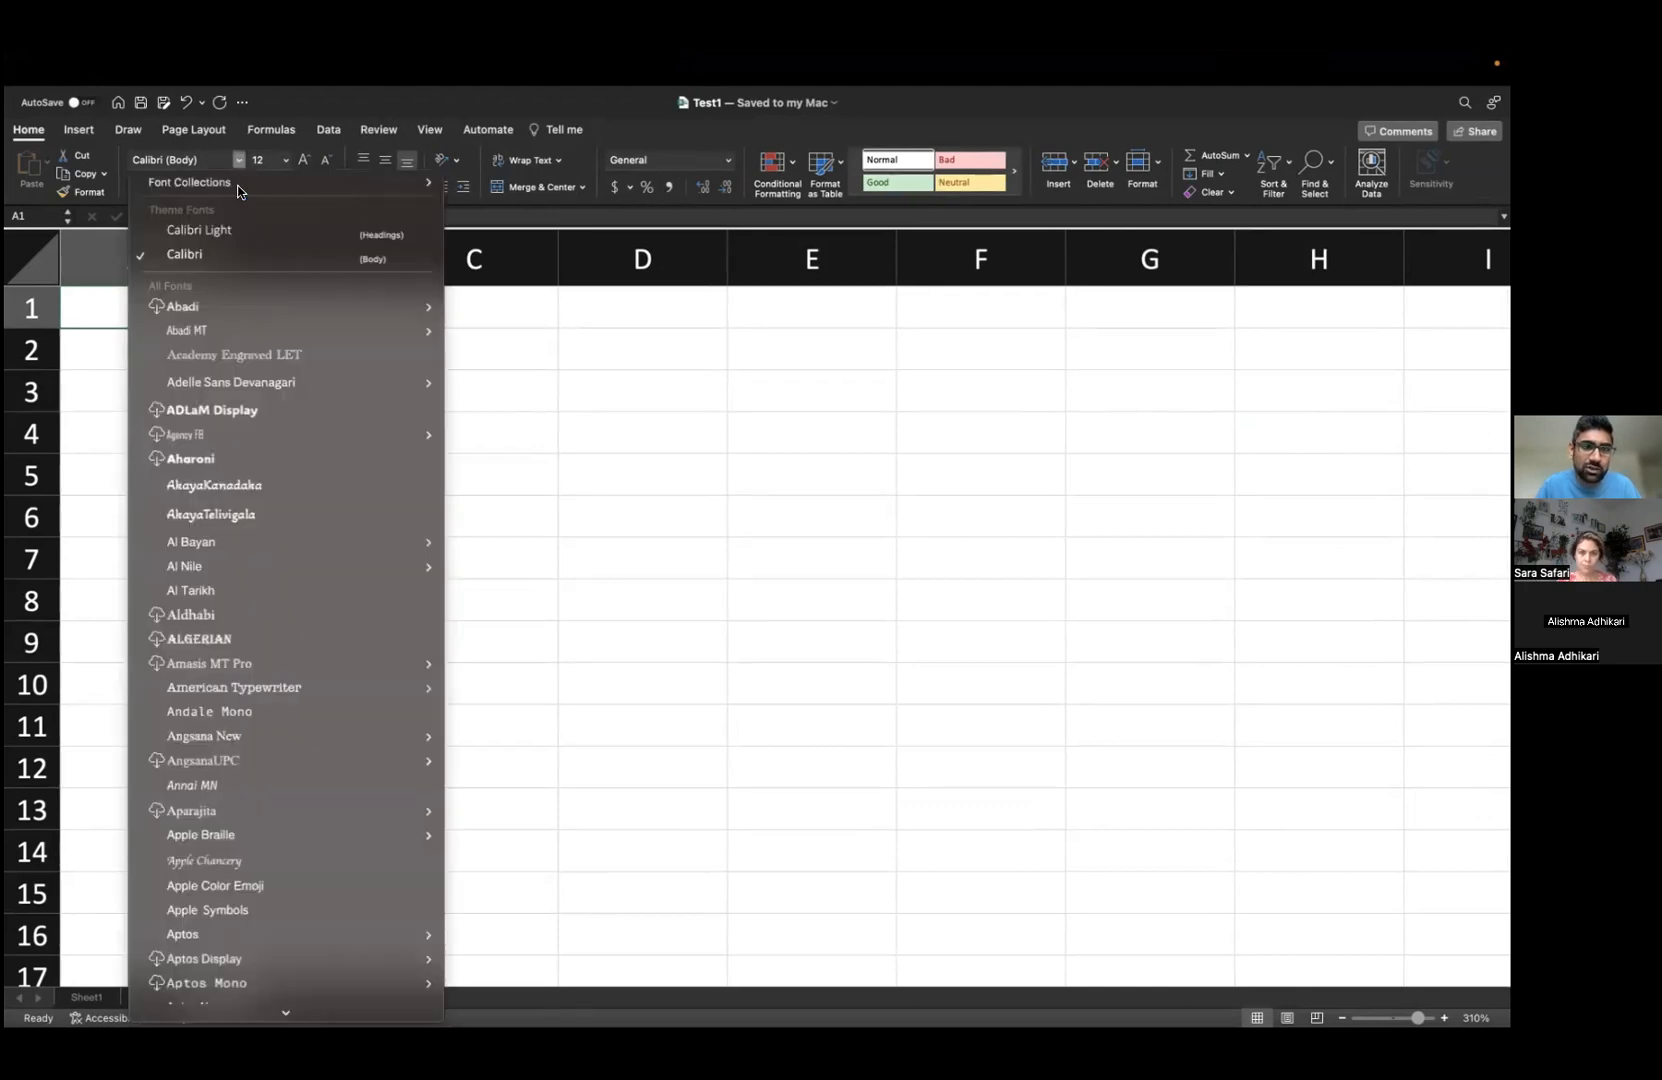
mouse_move(242, 537)
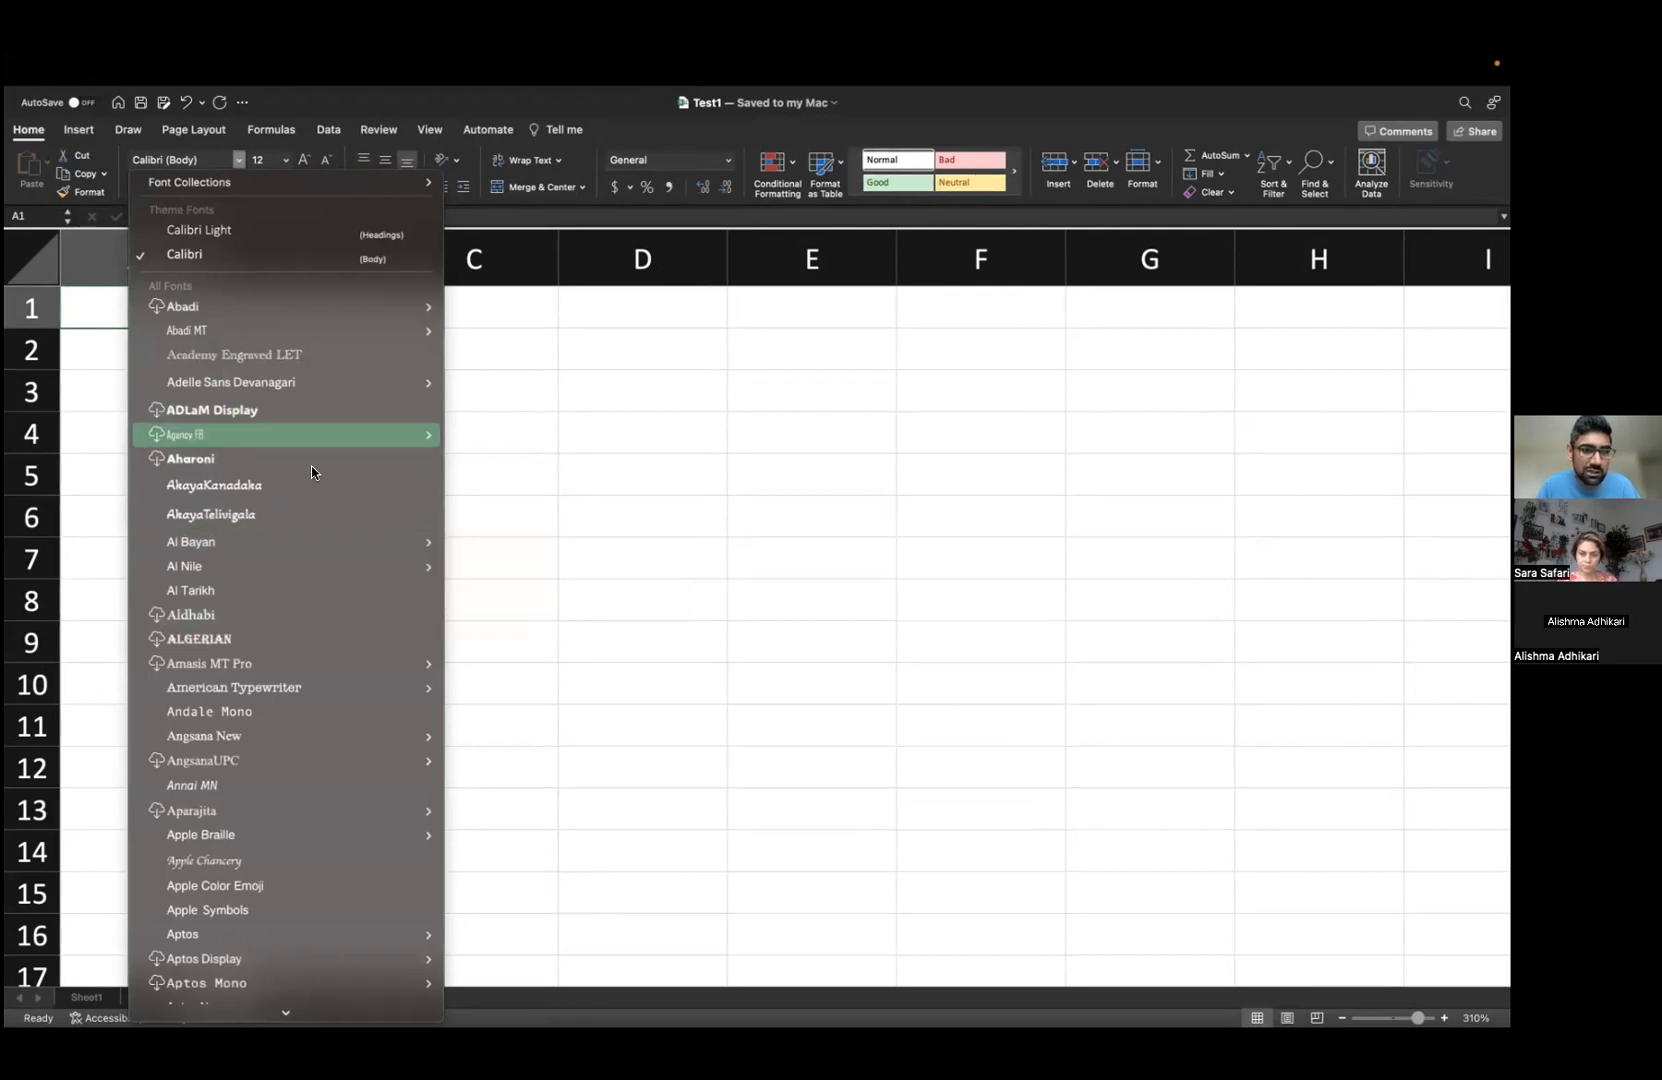
click(525, 561)
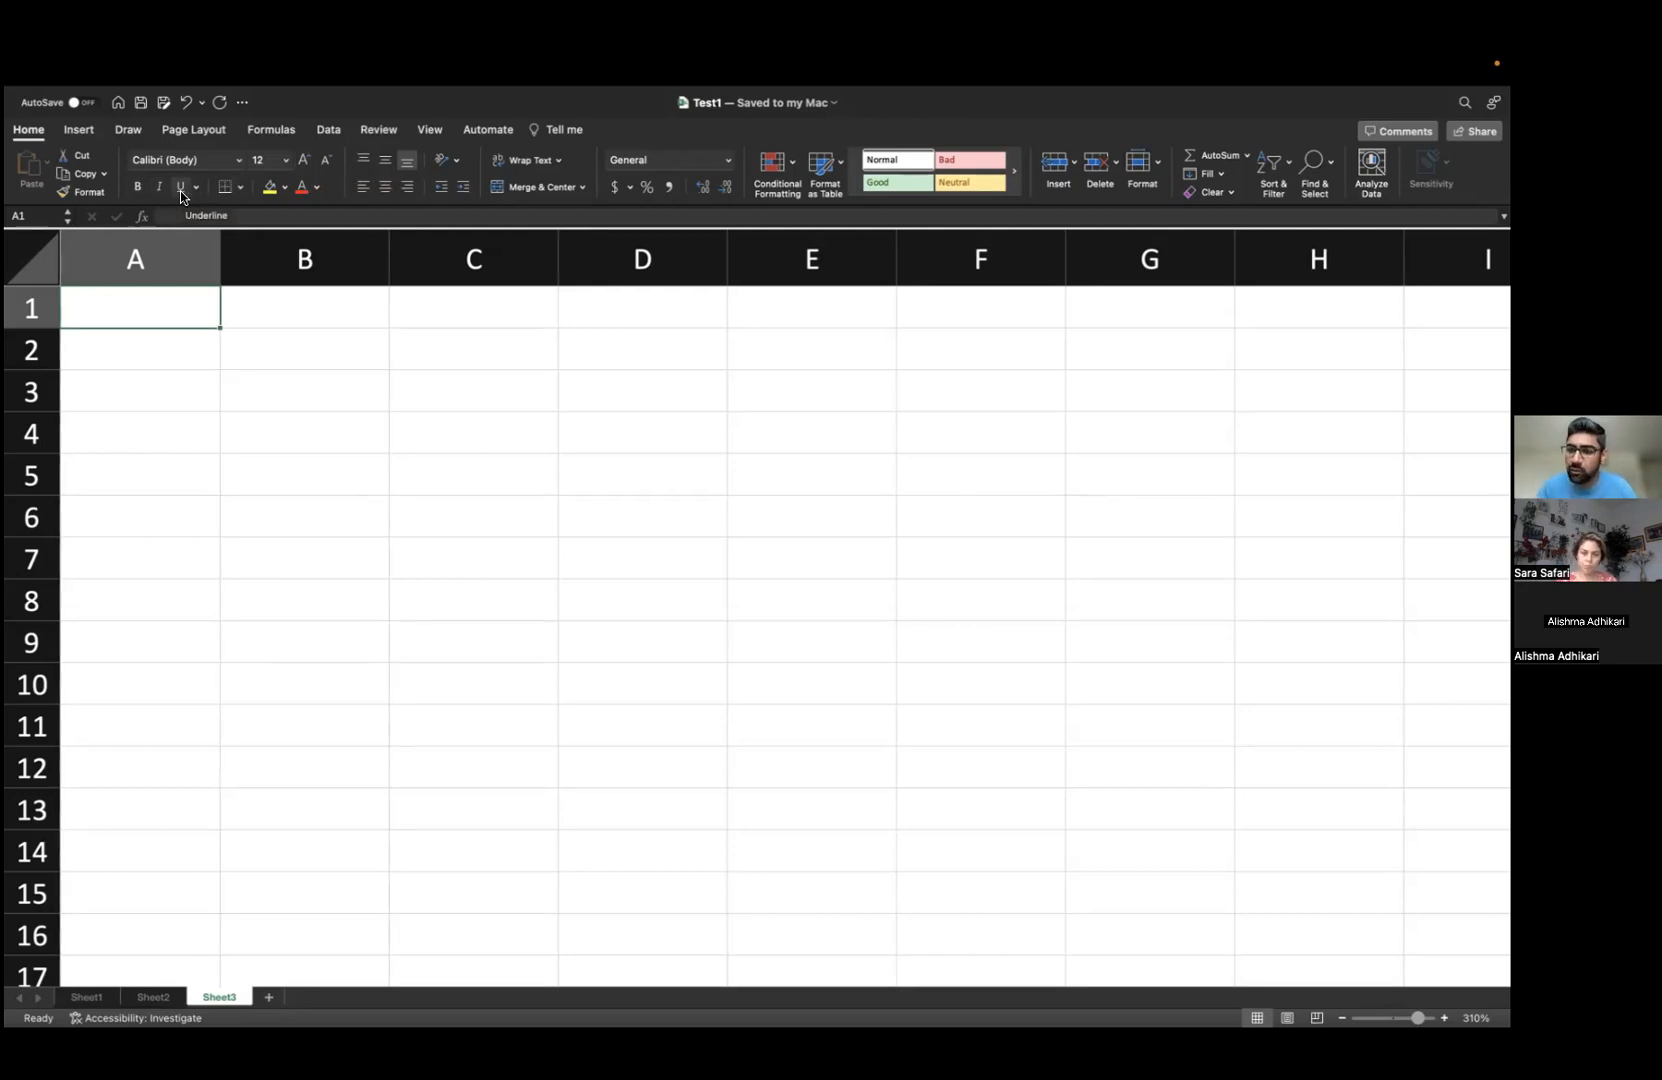
- Enter a person's first name in cell B1 of Sheet3 and keep that cell selected
click(323, 304)
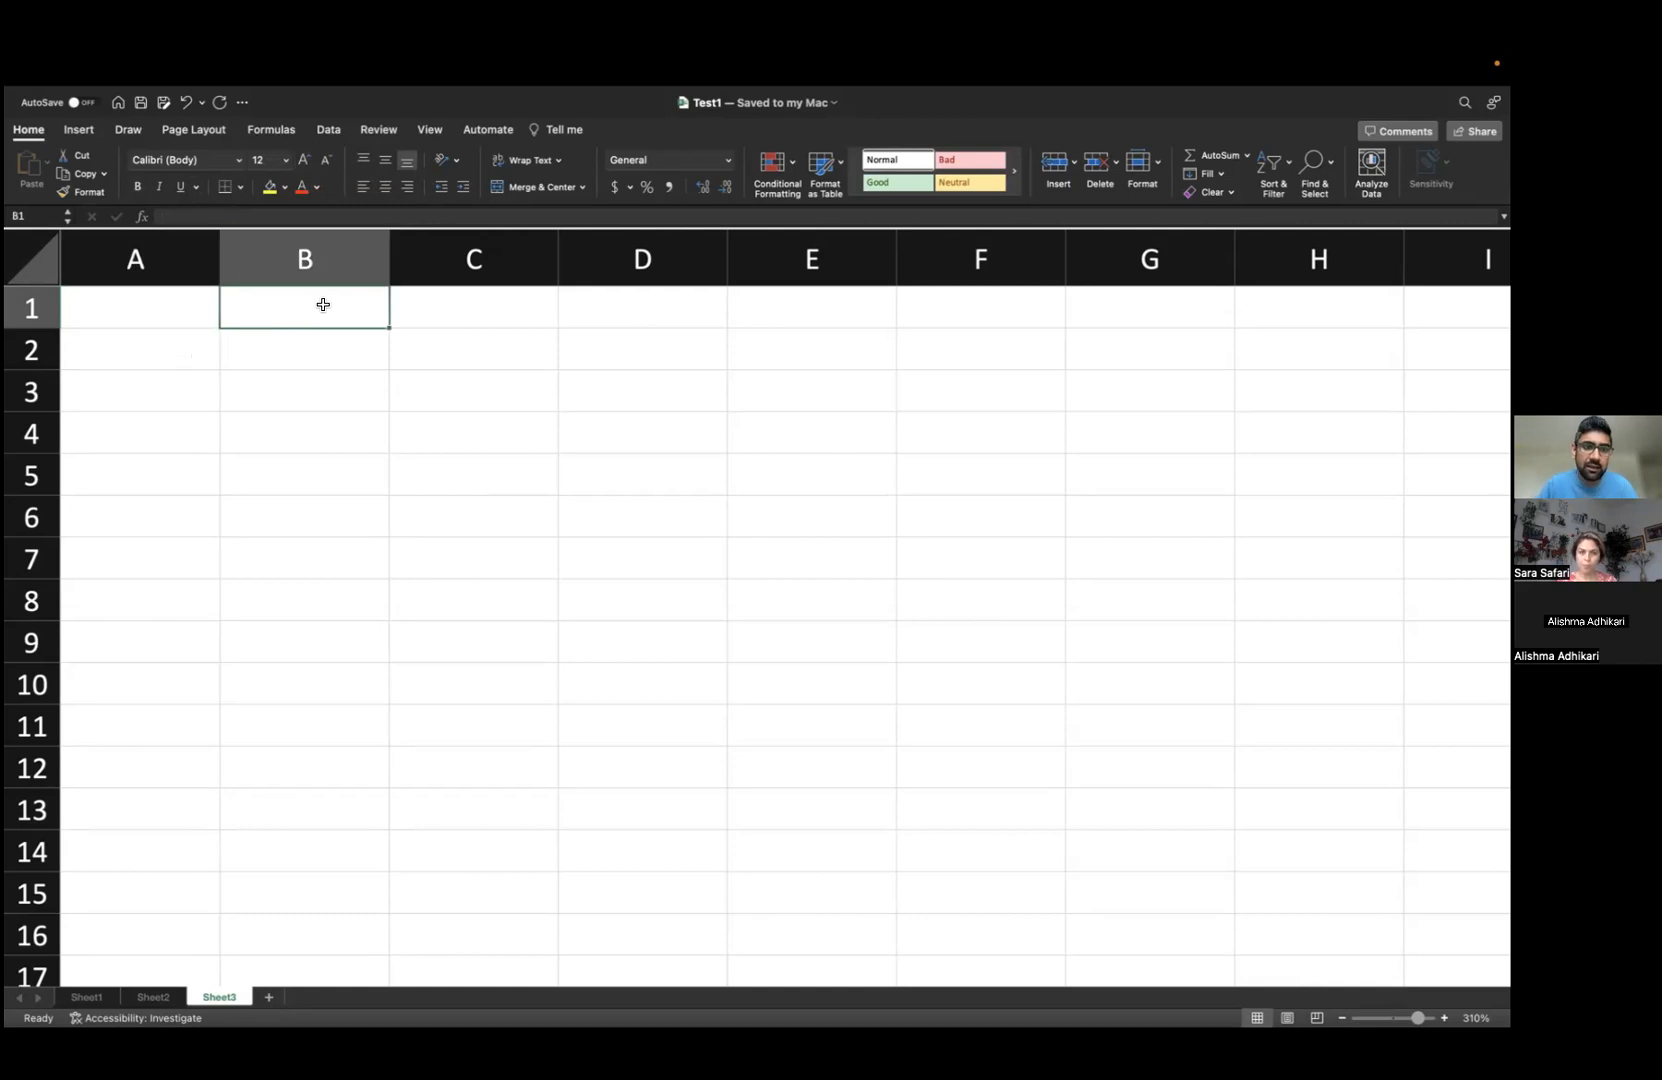
text(Chandru)
click(344, 352)
click(341, 312)
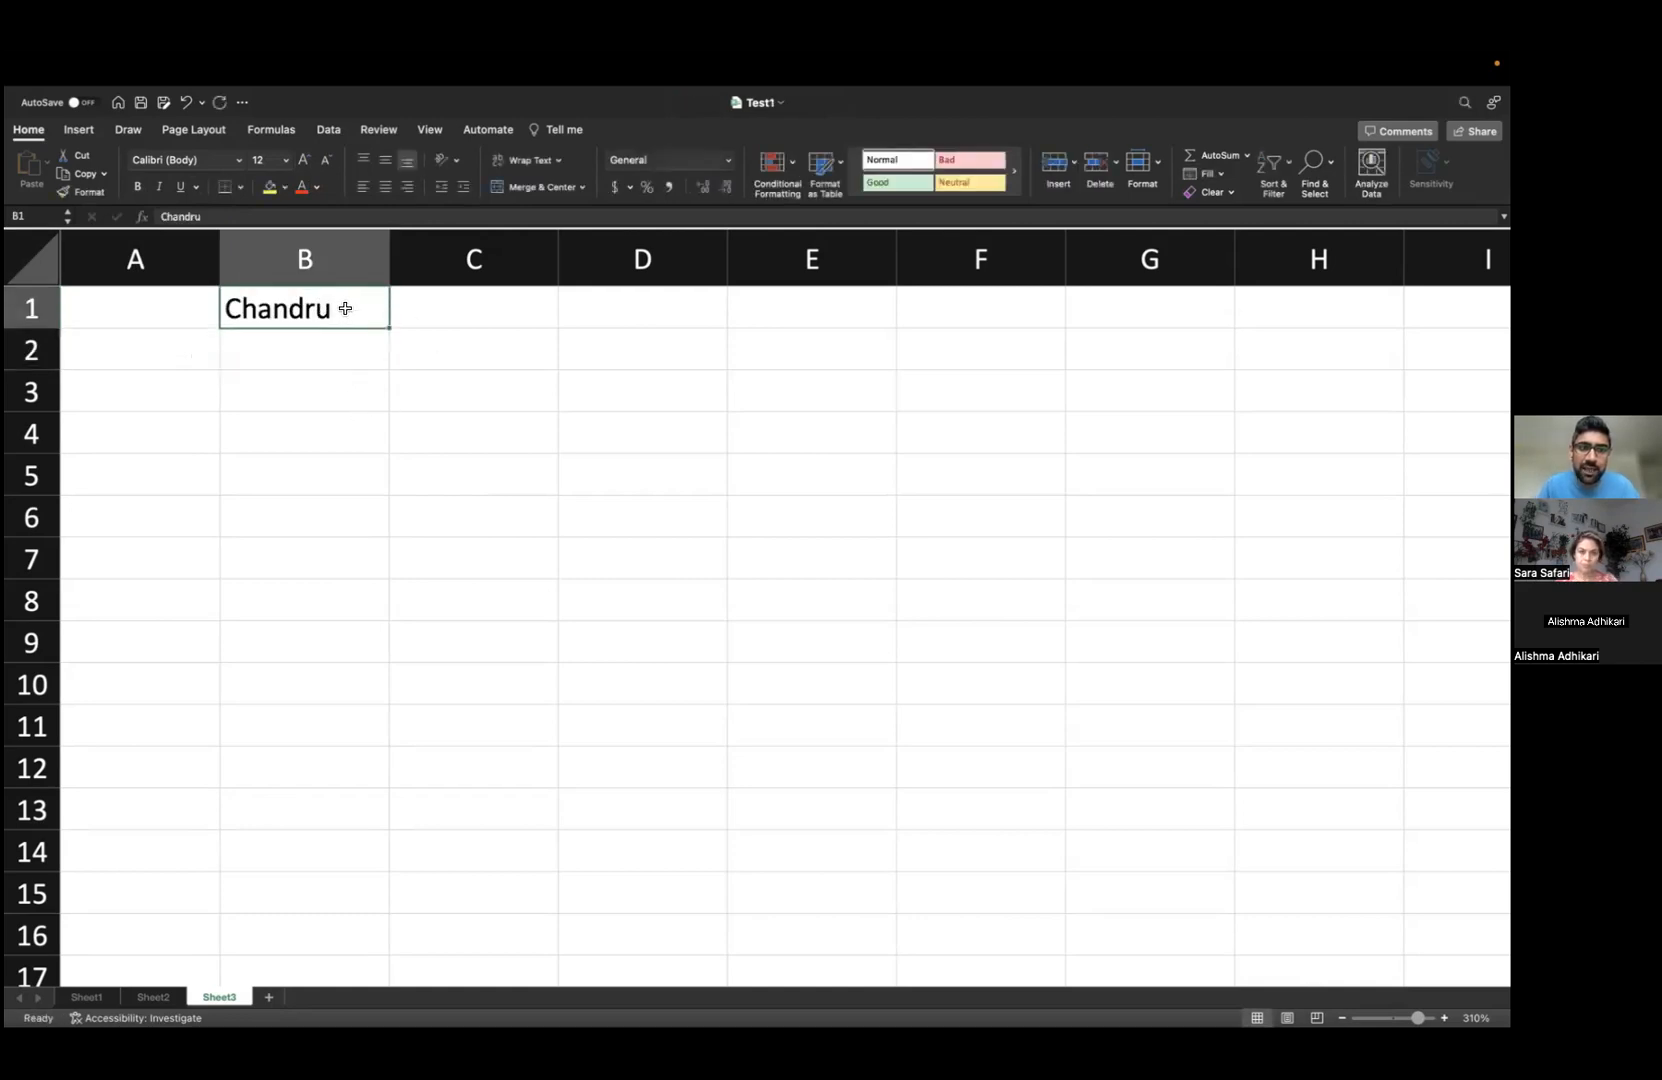
- Format the name in cell B1 in bold Adelle Sans Devanagari at font size 14
click(239, 161)
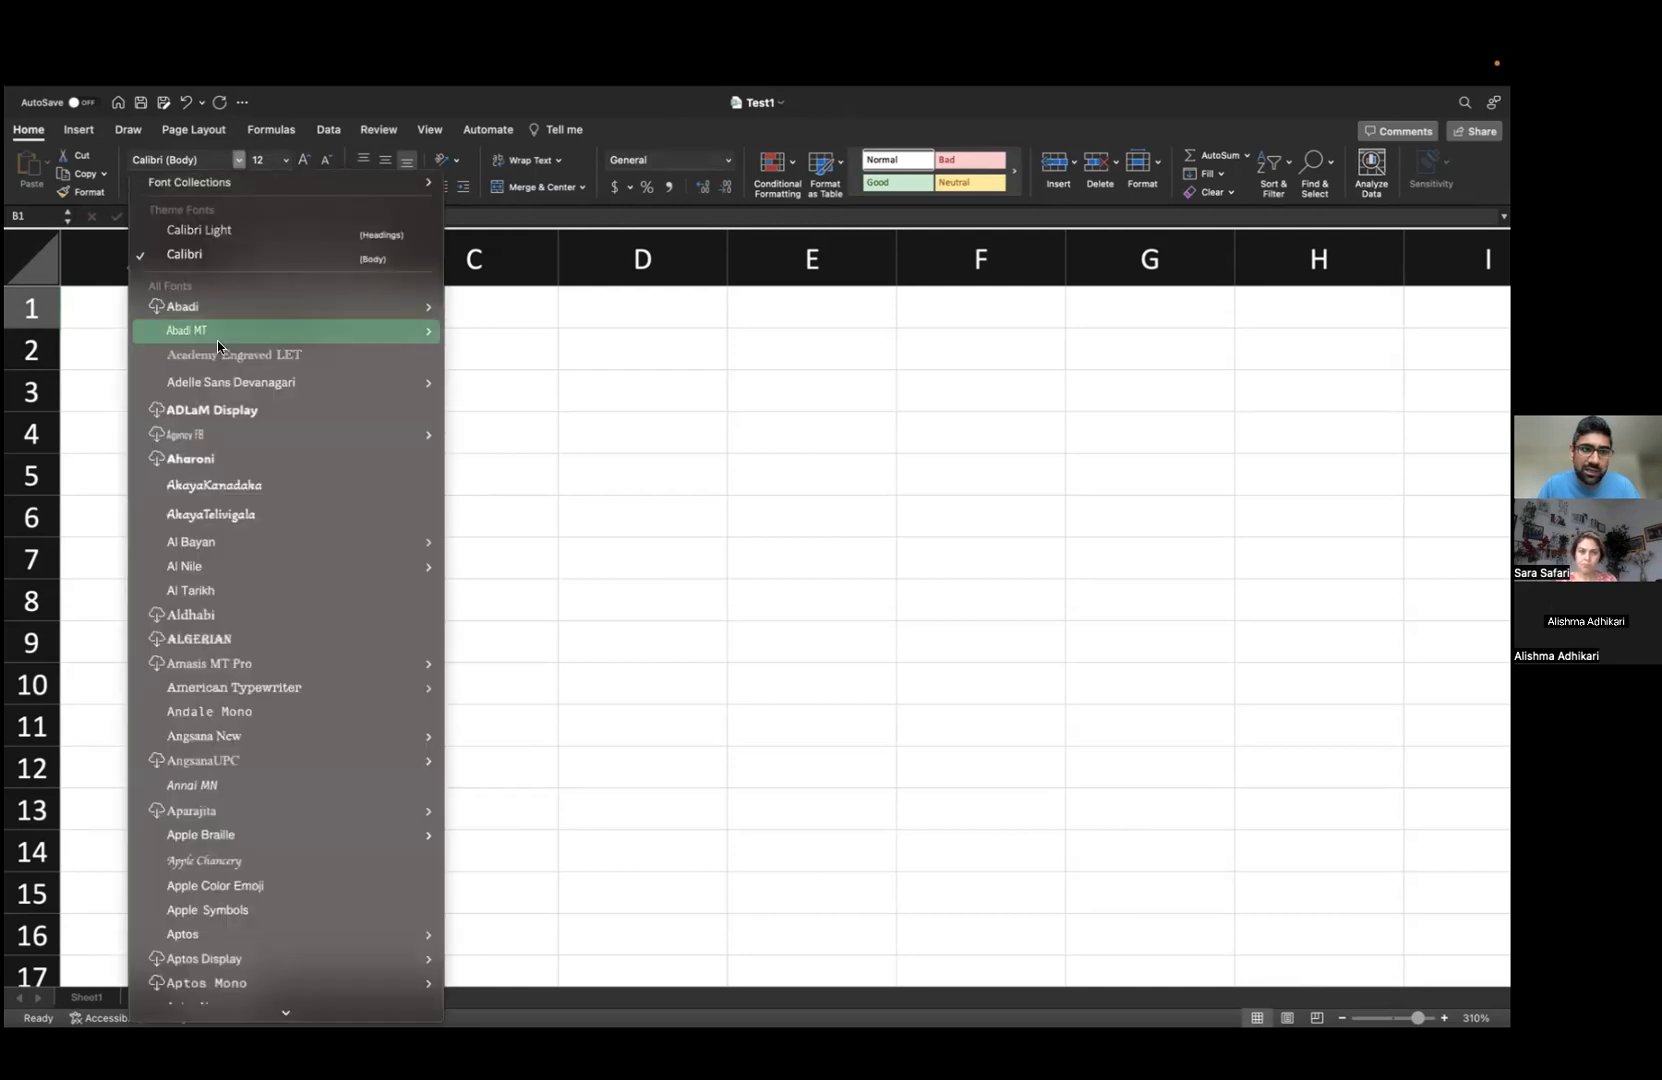
click(237, 388)
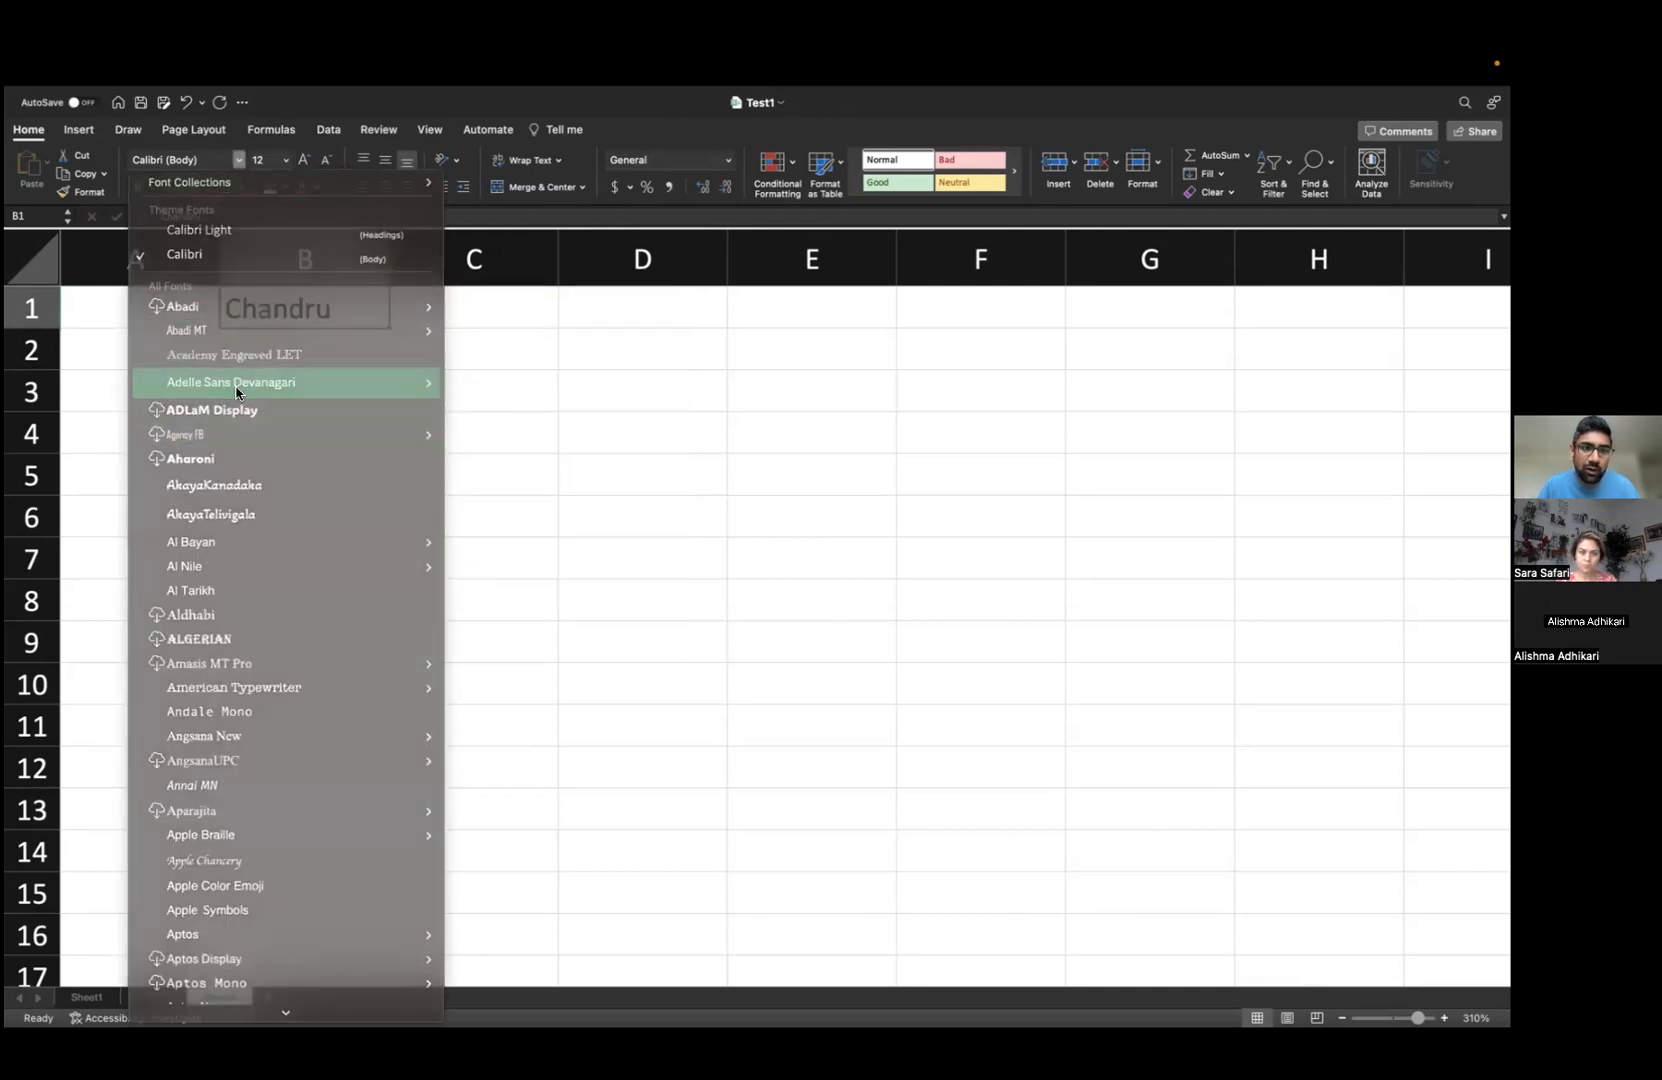
click(303, 161)
click(327, 160)
click(327, 160)
click(327, 160)
click(327, 160)
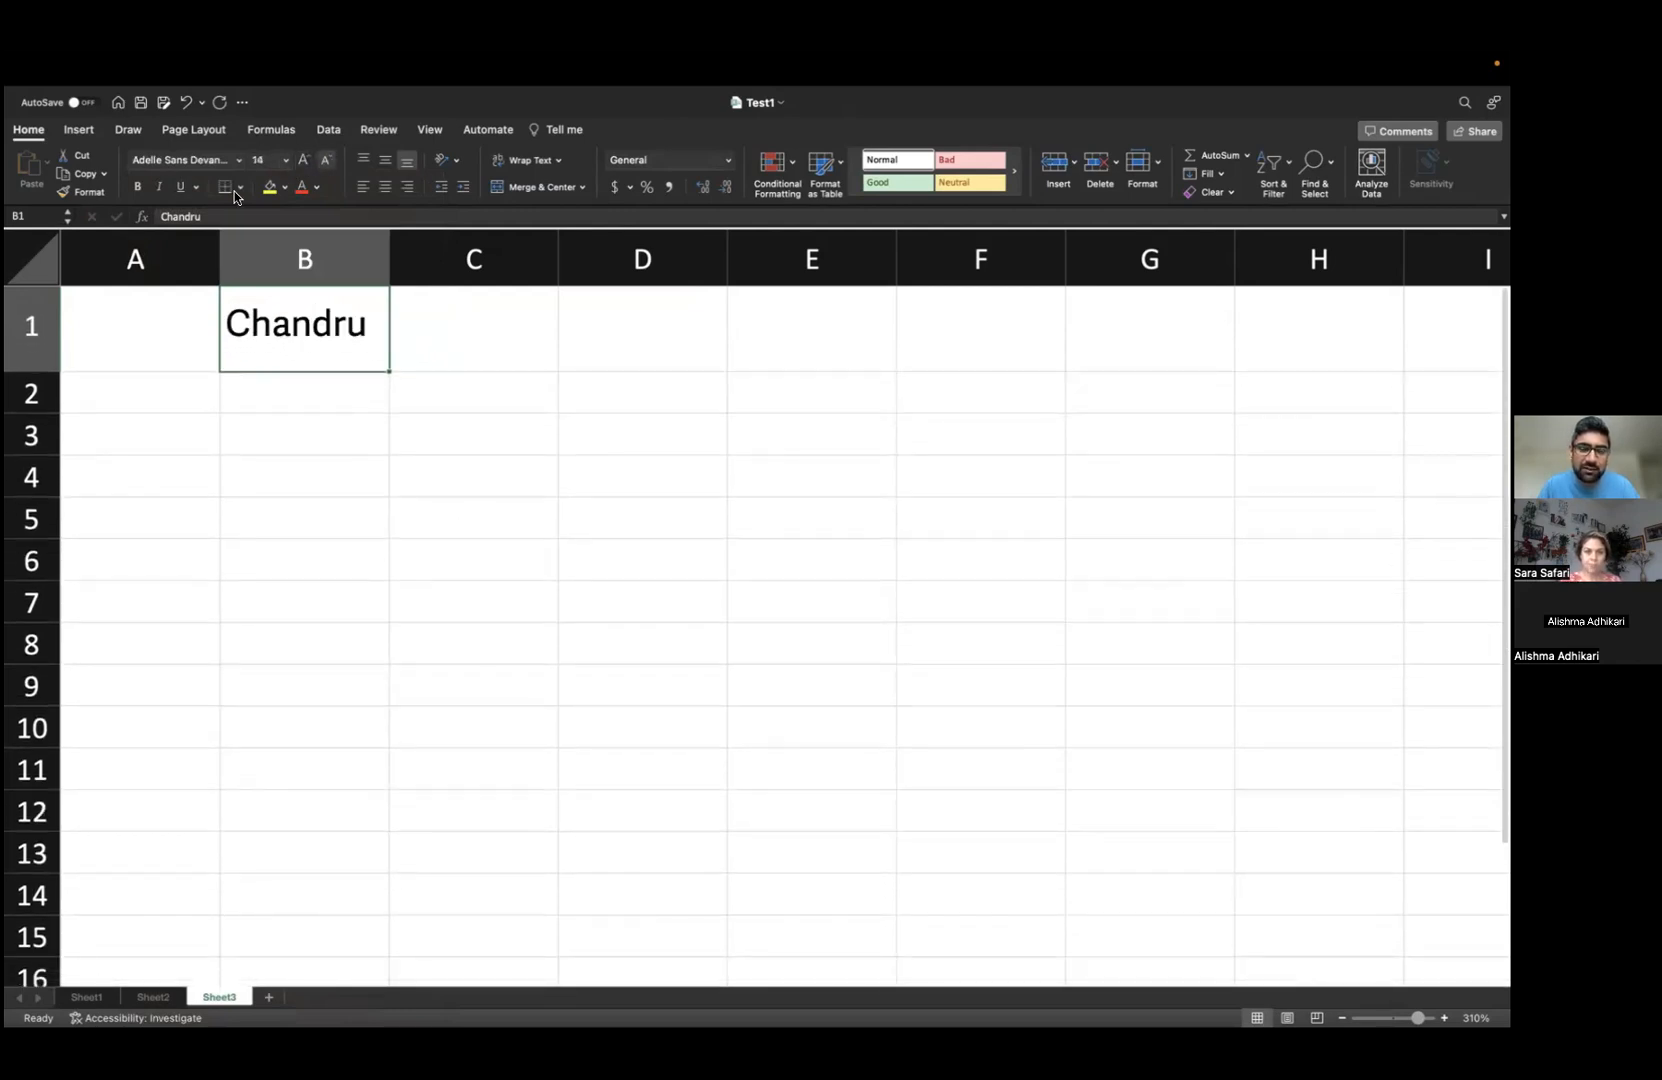
click(138, 188)
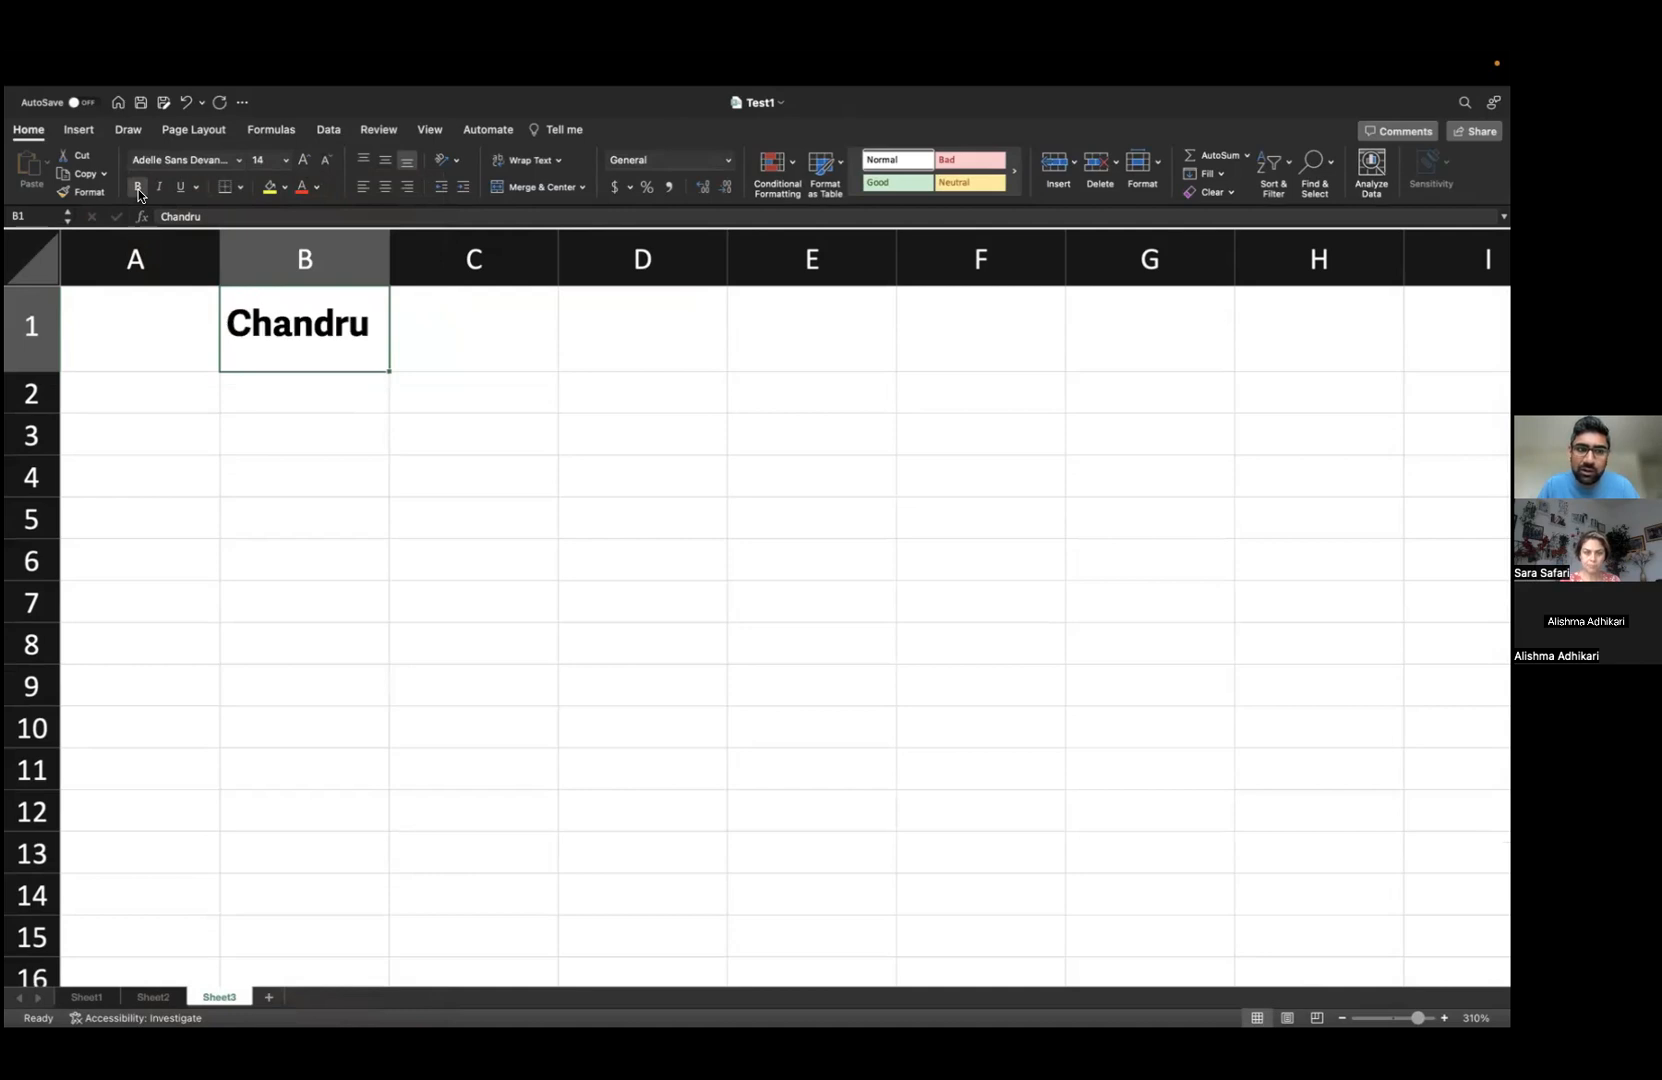
- Remove the bold from the name in cell B1, and briefly apply and remove italic and underline
click(138, 190)
click(157, 188)
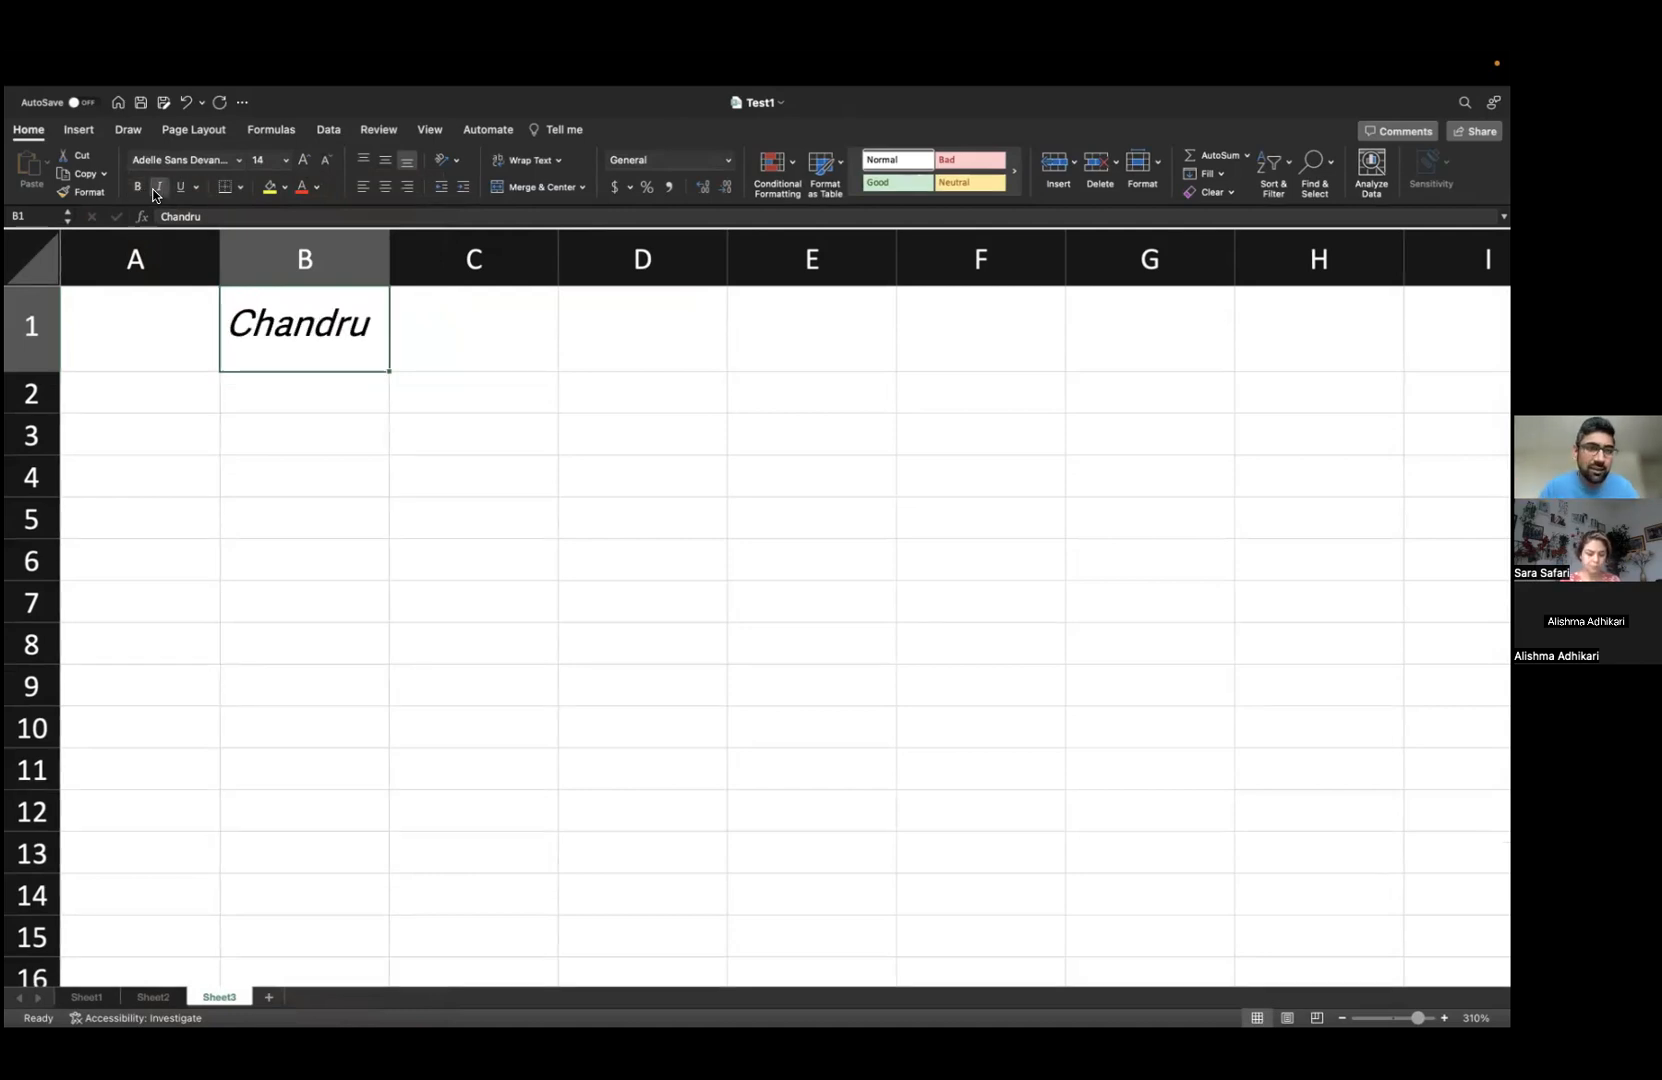
click(157, 188)
click(180, 187)
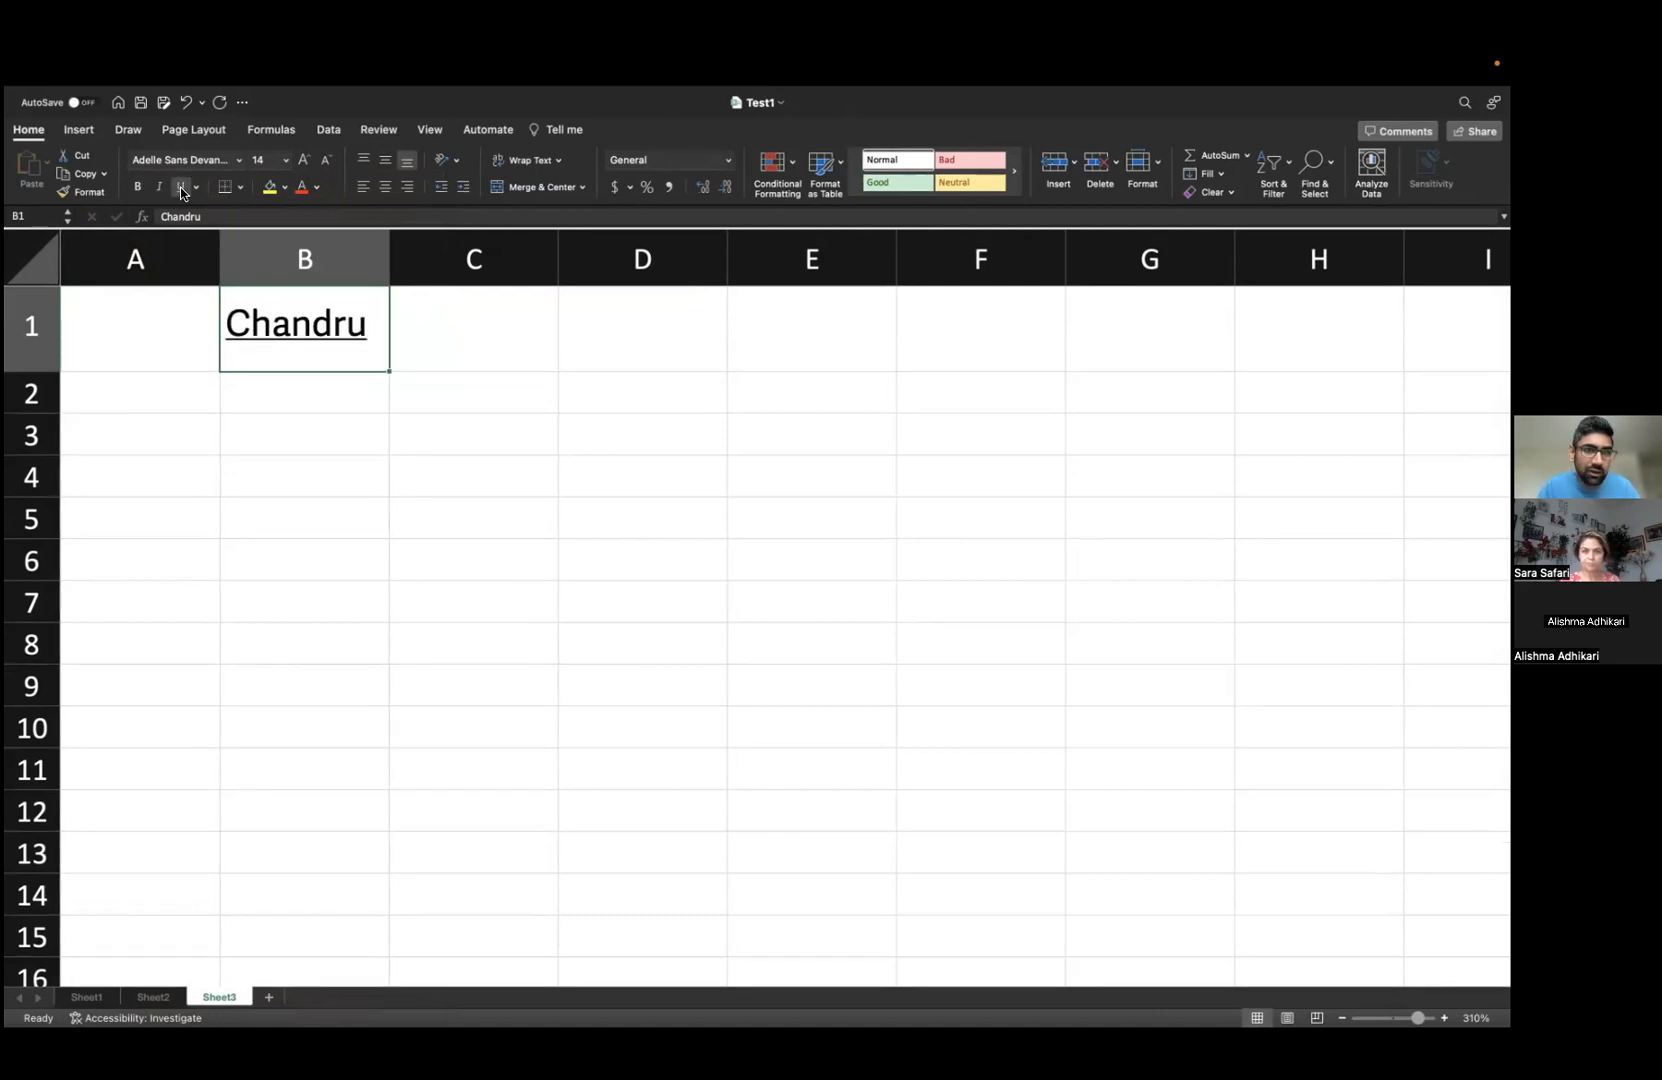
click(180, 187)
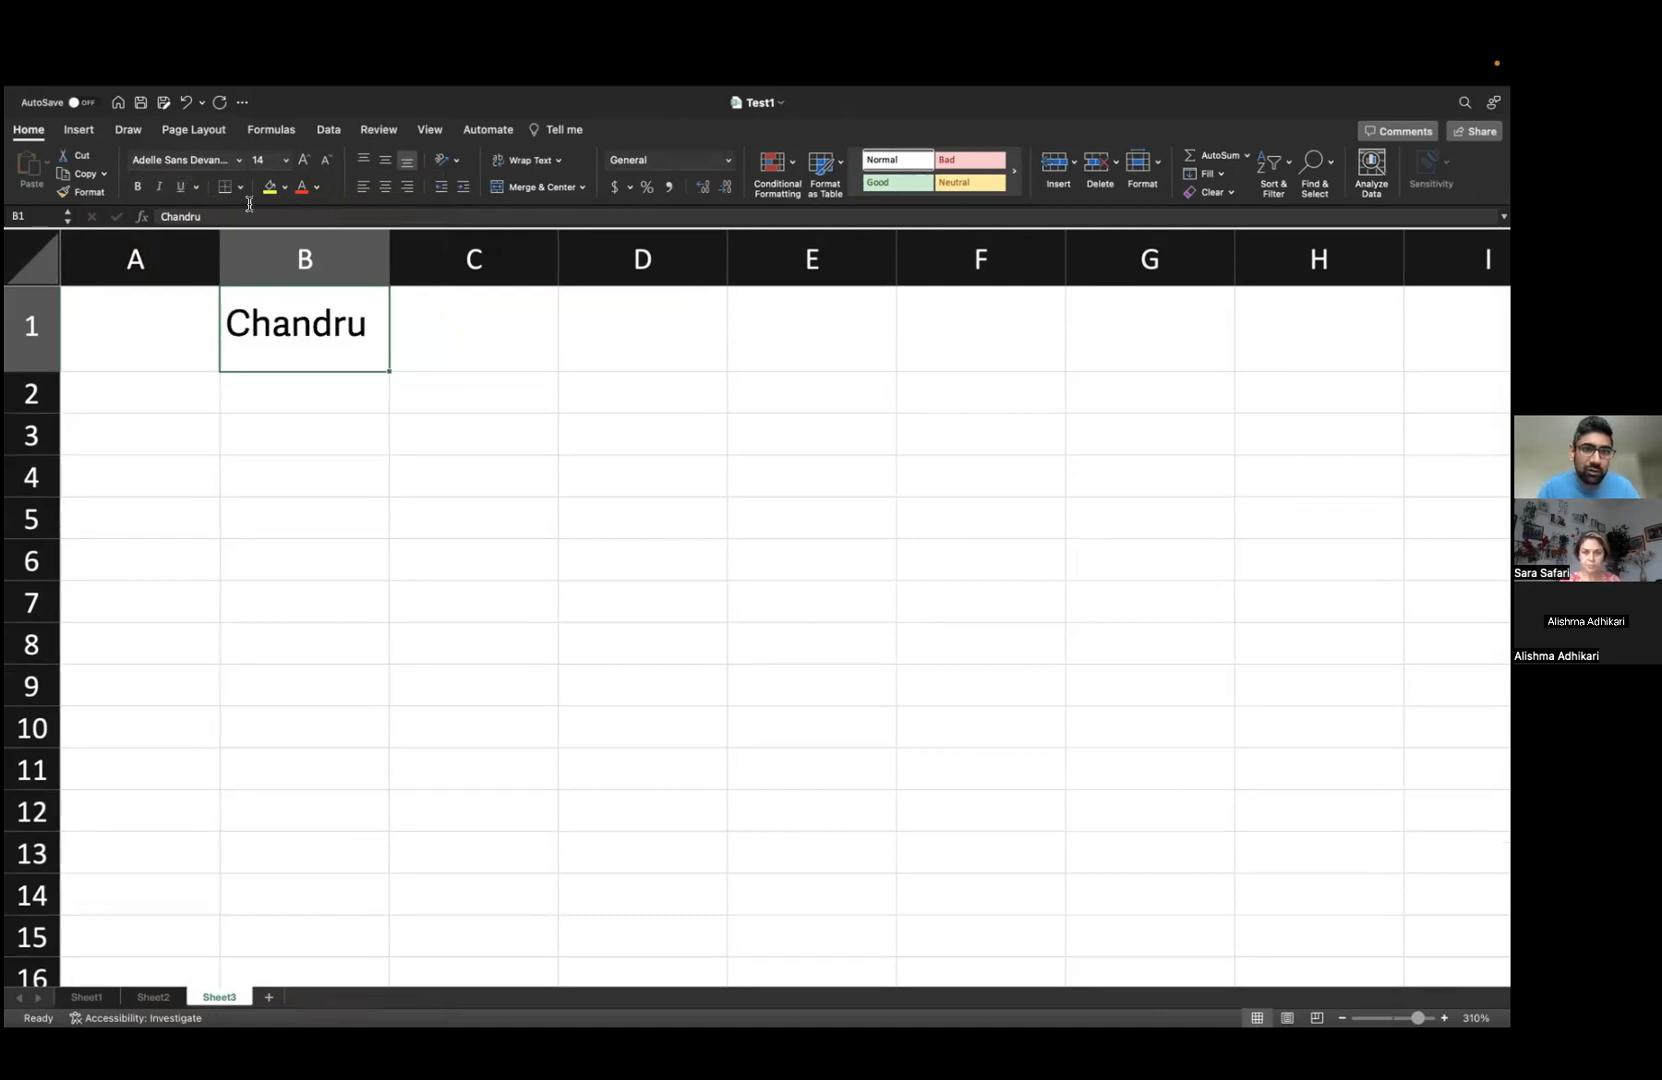
- Set the font colour of the name in cell B1 to orange from the theme colours
click(316, 188)
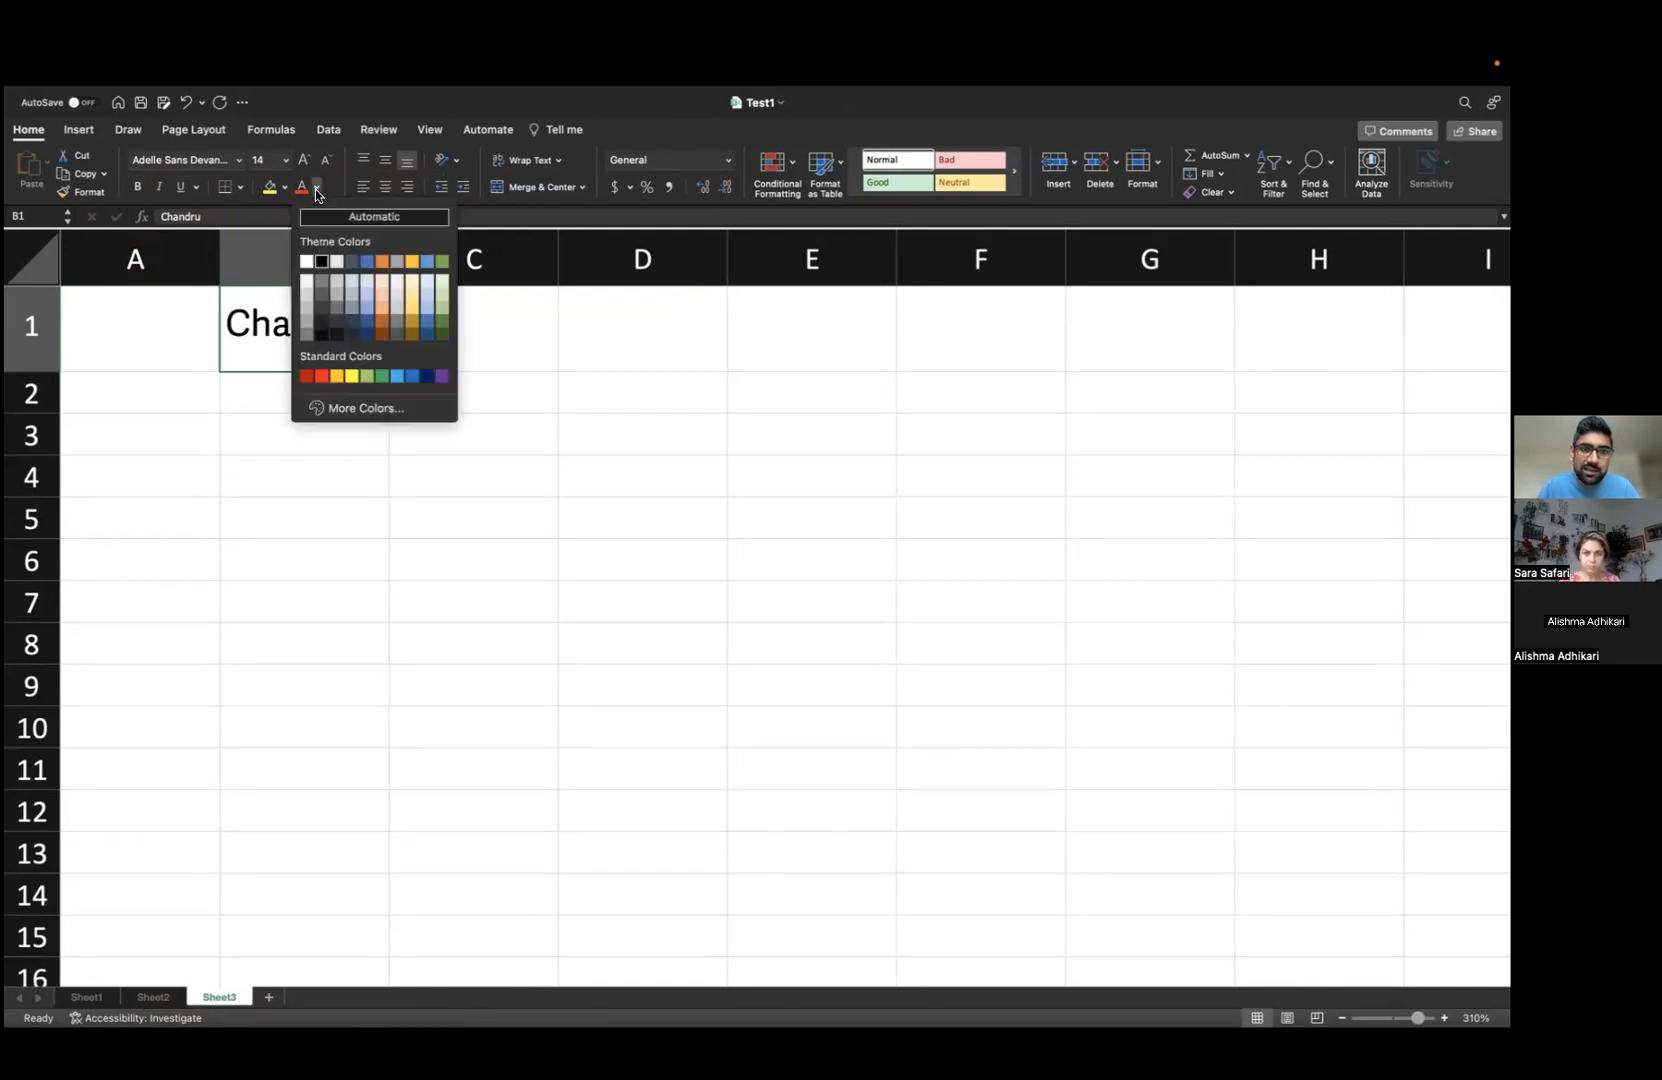
click(382, 264)
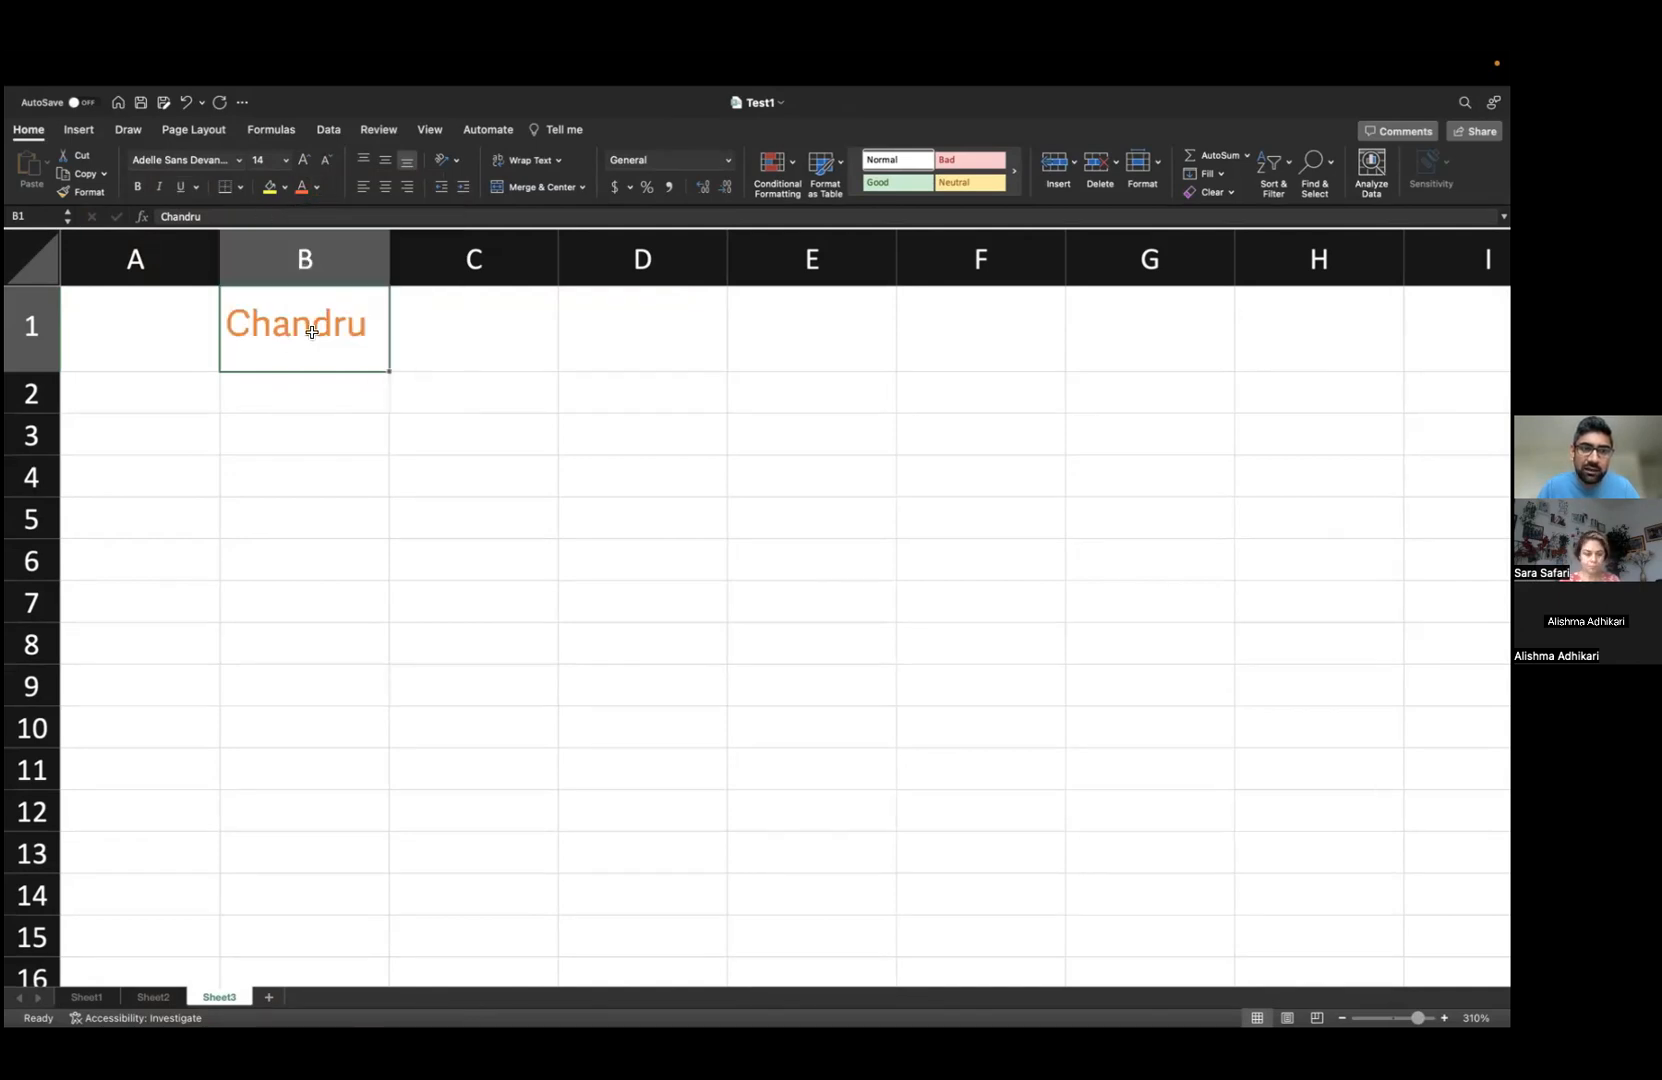
click(285, 187)
click(505, 346)
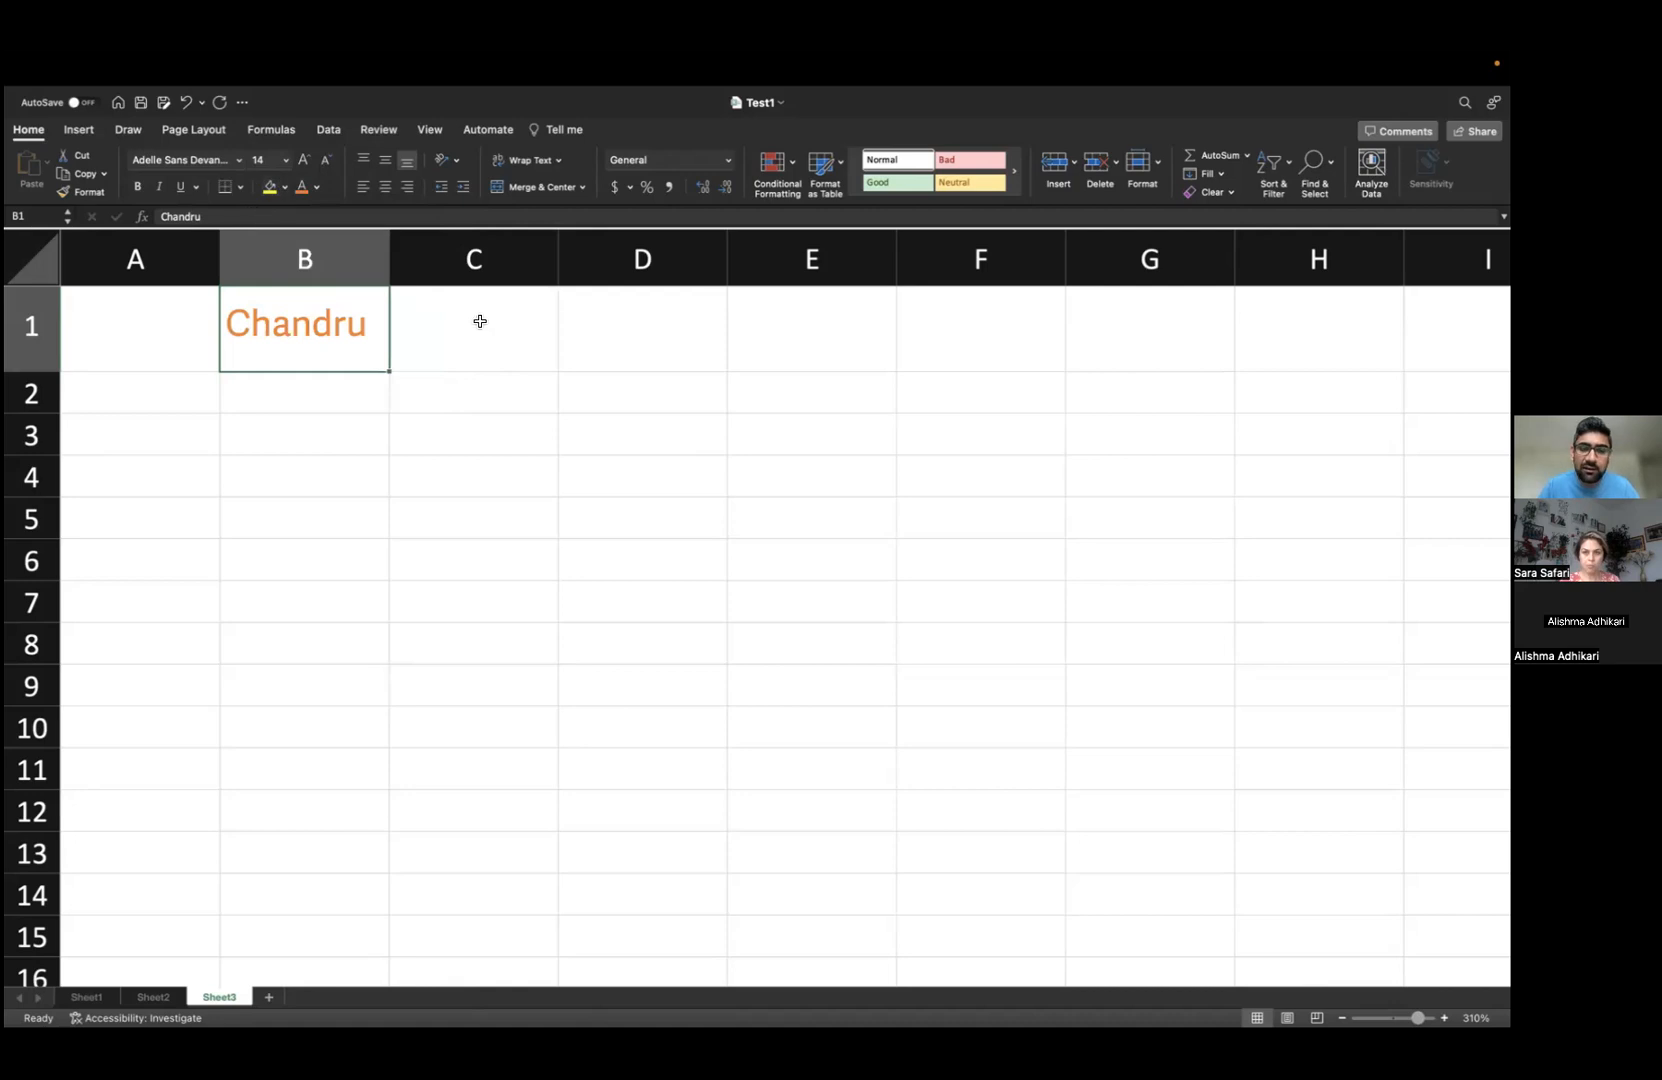
click(361, 322)
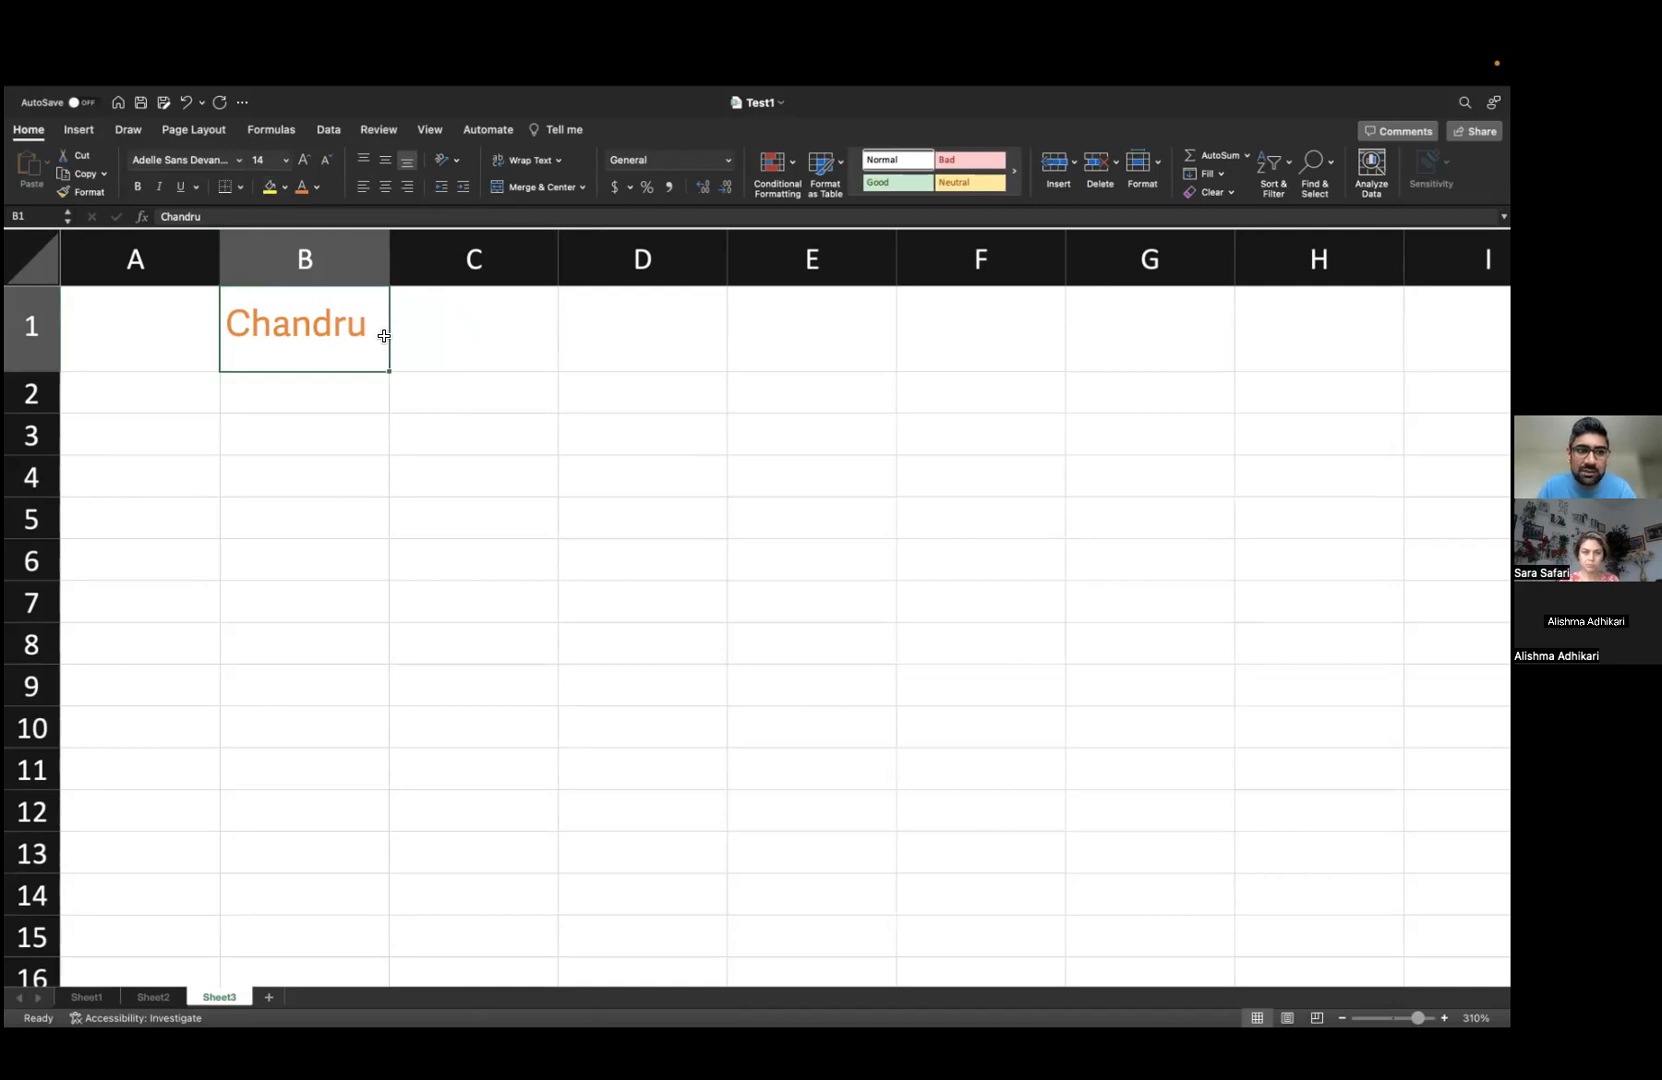
- Try a gold theme colour as the fill of cell B1 and reset it to No Fill
click(286, 188)
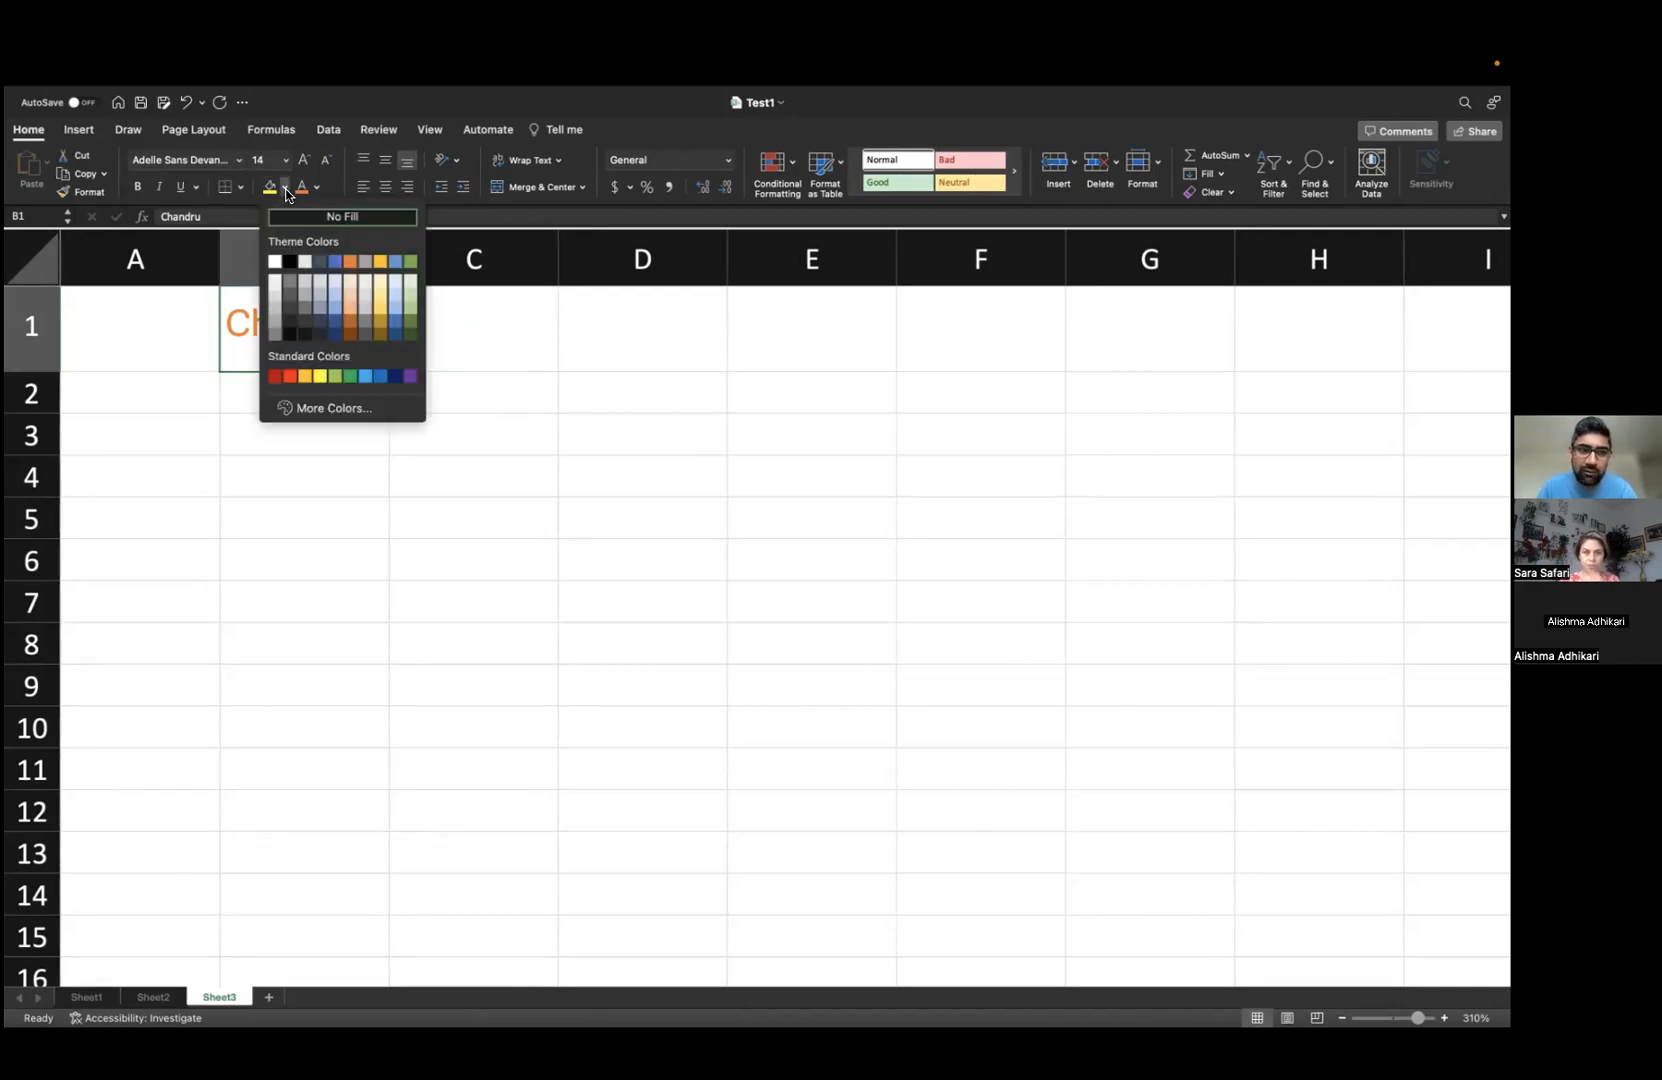
click(381, 263)
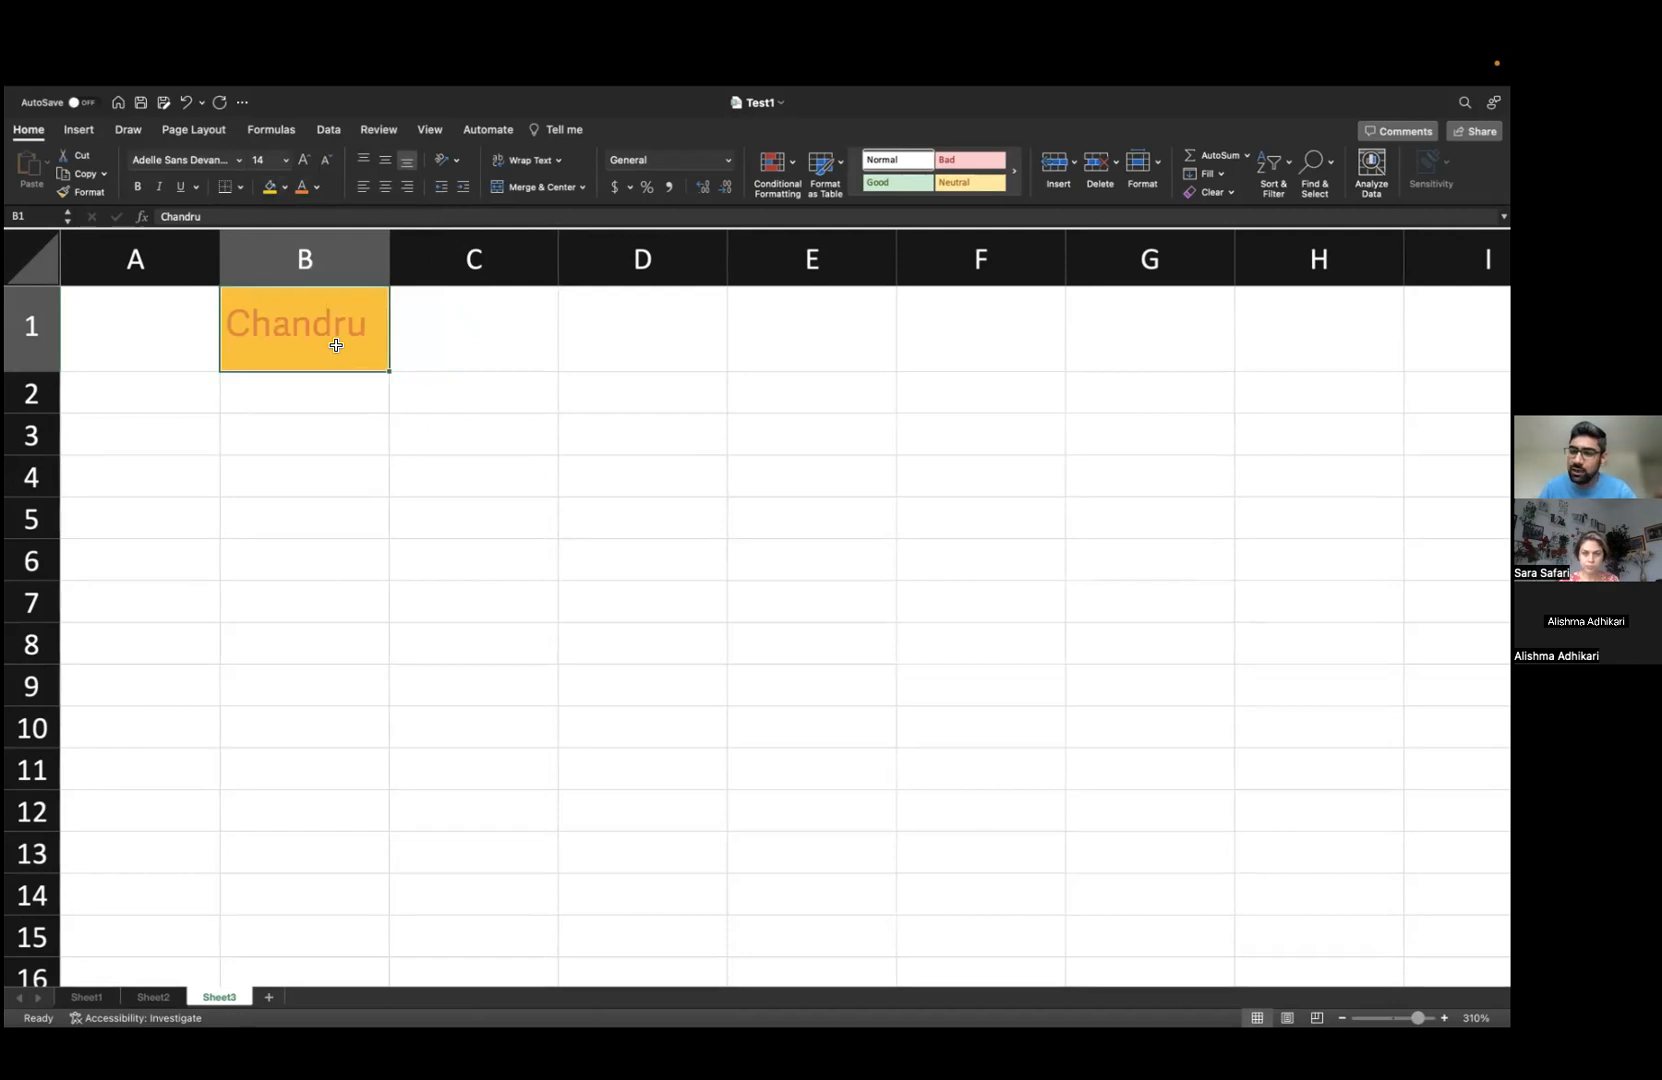
click(284, 188)
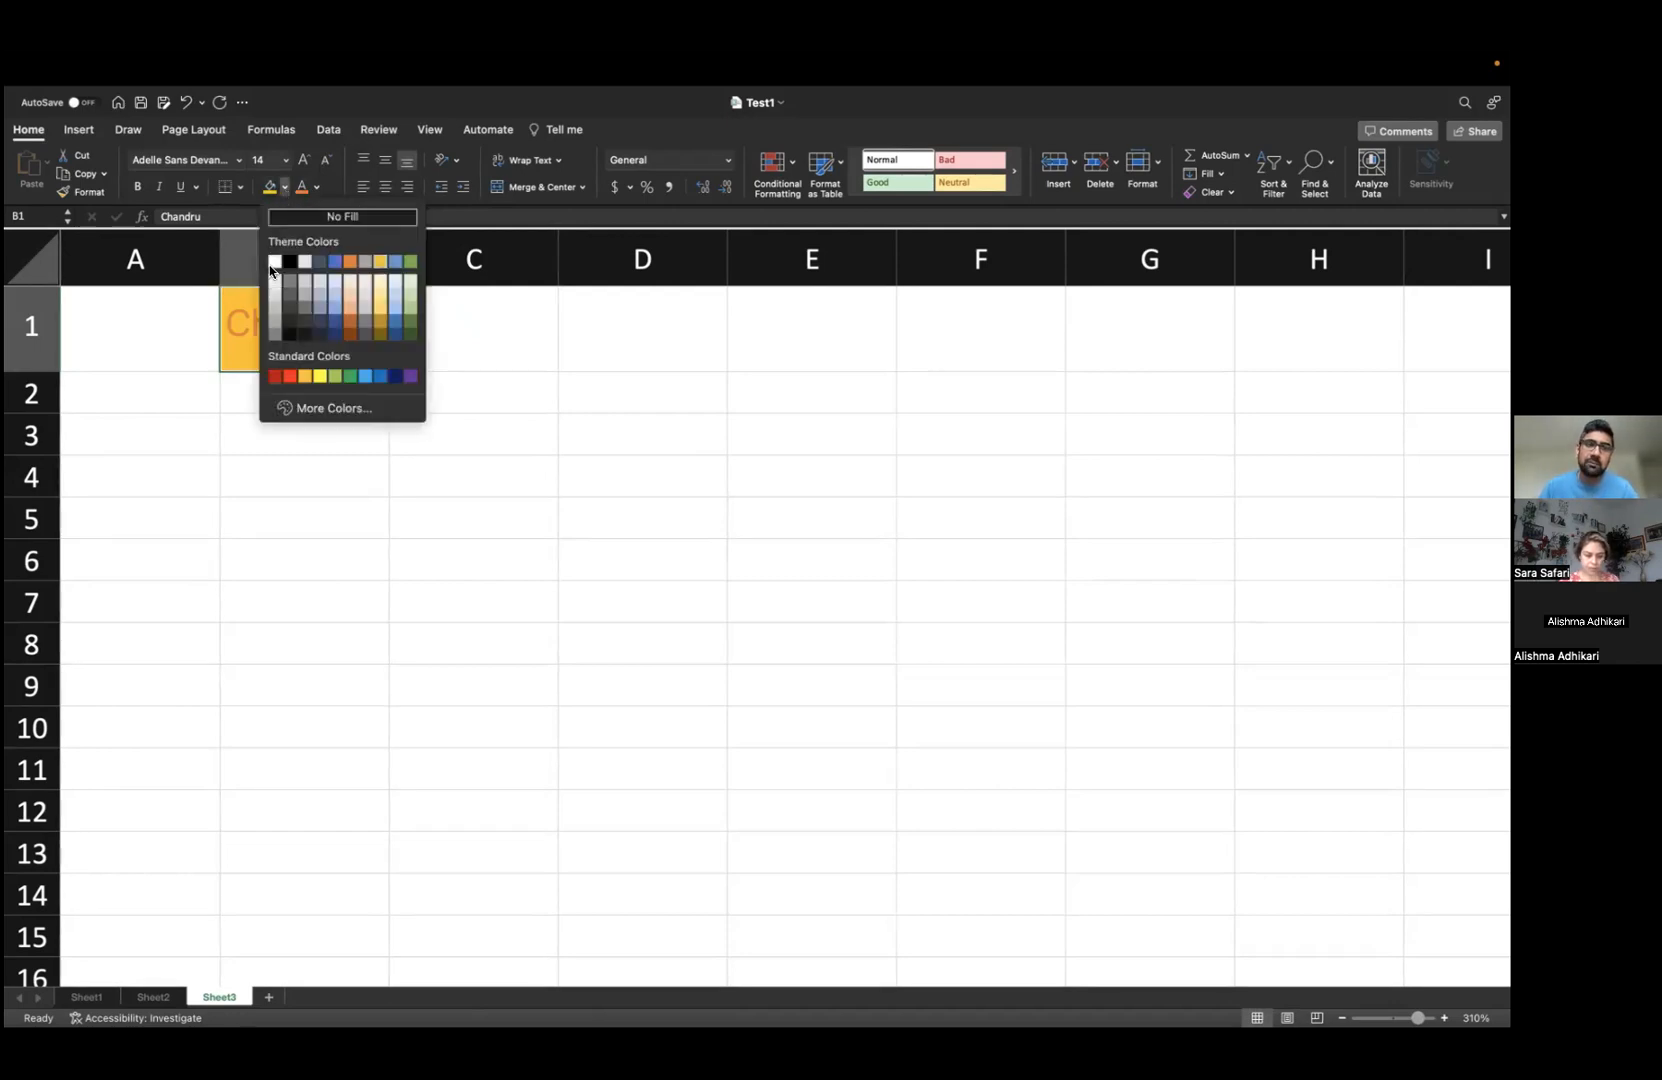
click(336, 216)
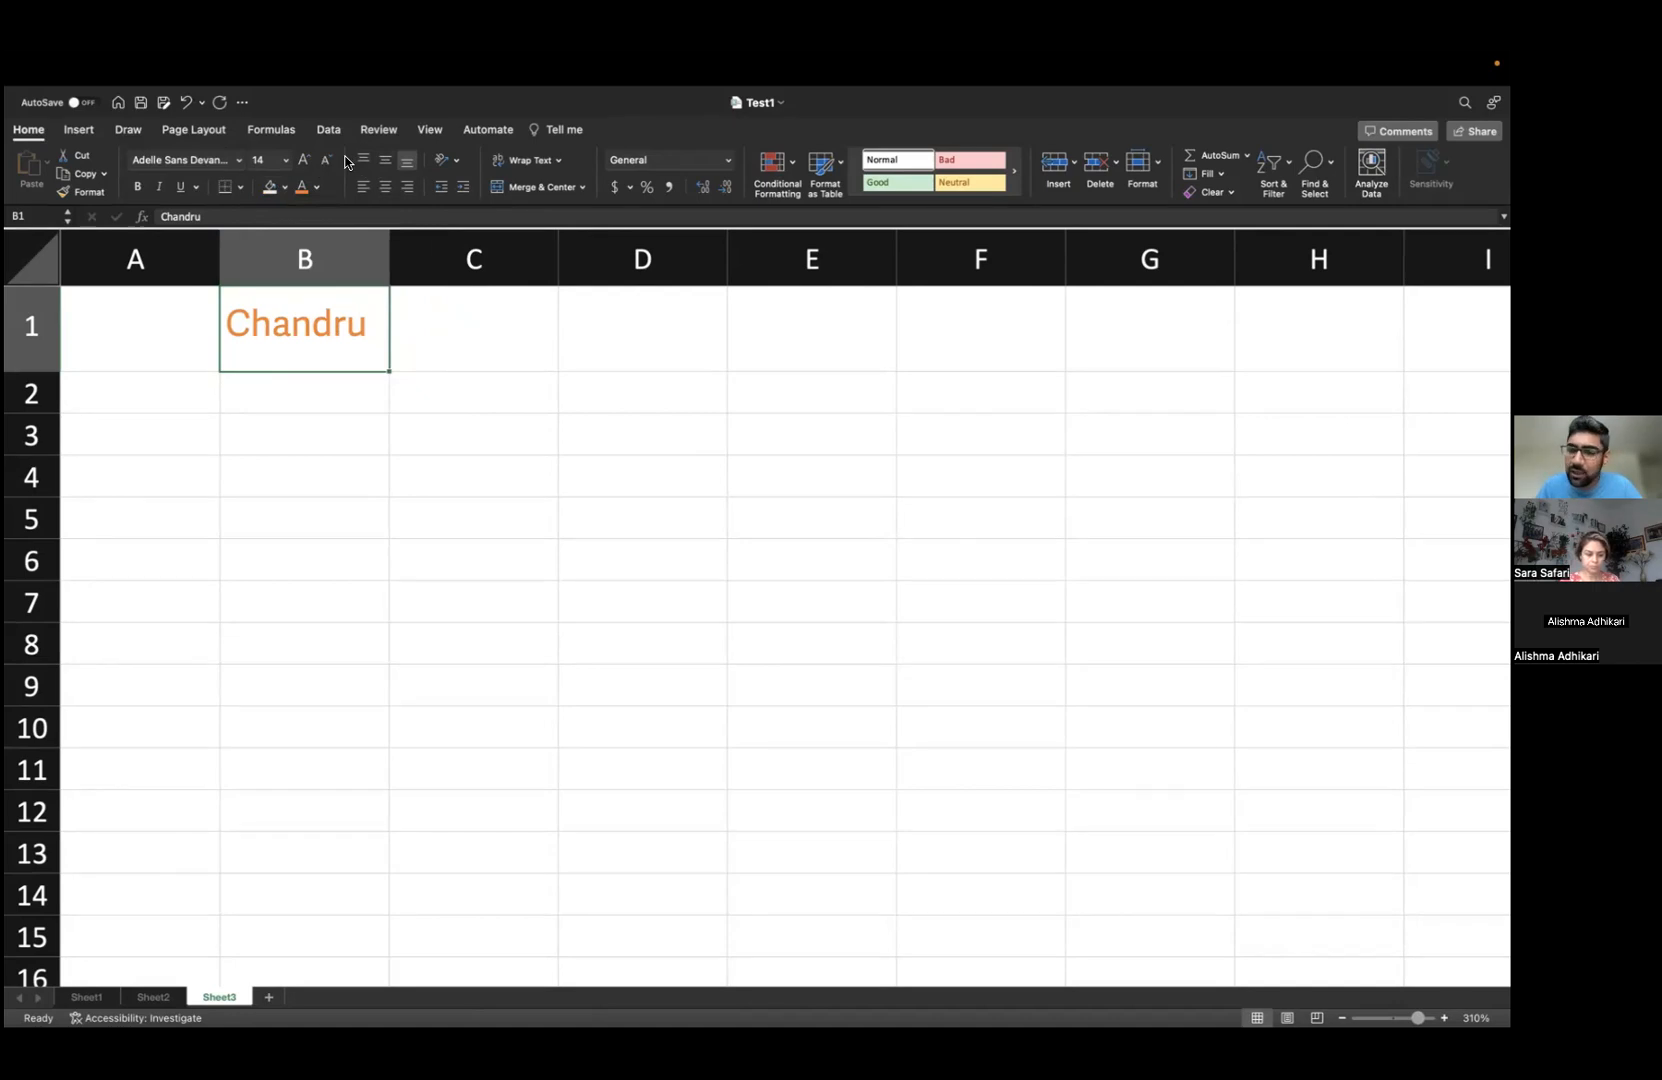
- Left-align the name in B1 and enlarge the cell, roughly doubling the width of column B and the height of row 1
click(362, 190)
drag(393, 262, 557, 272)
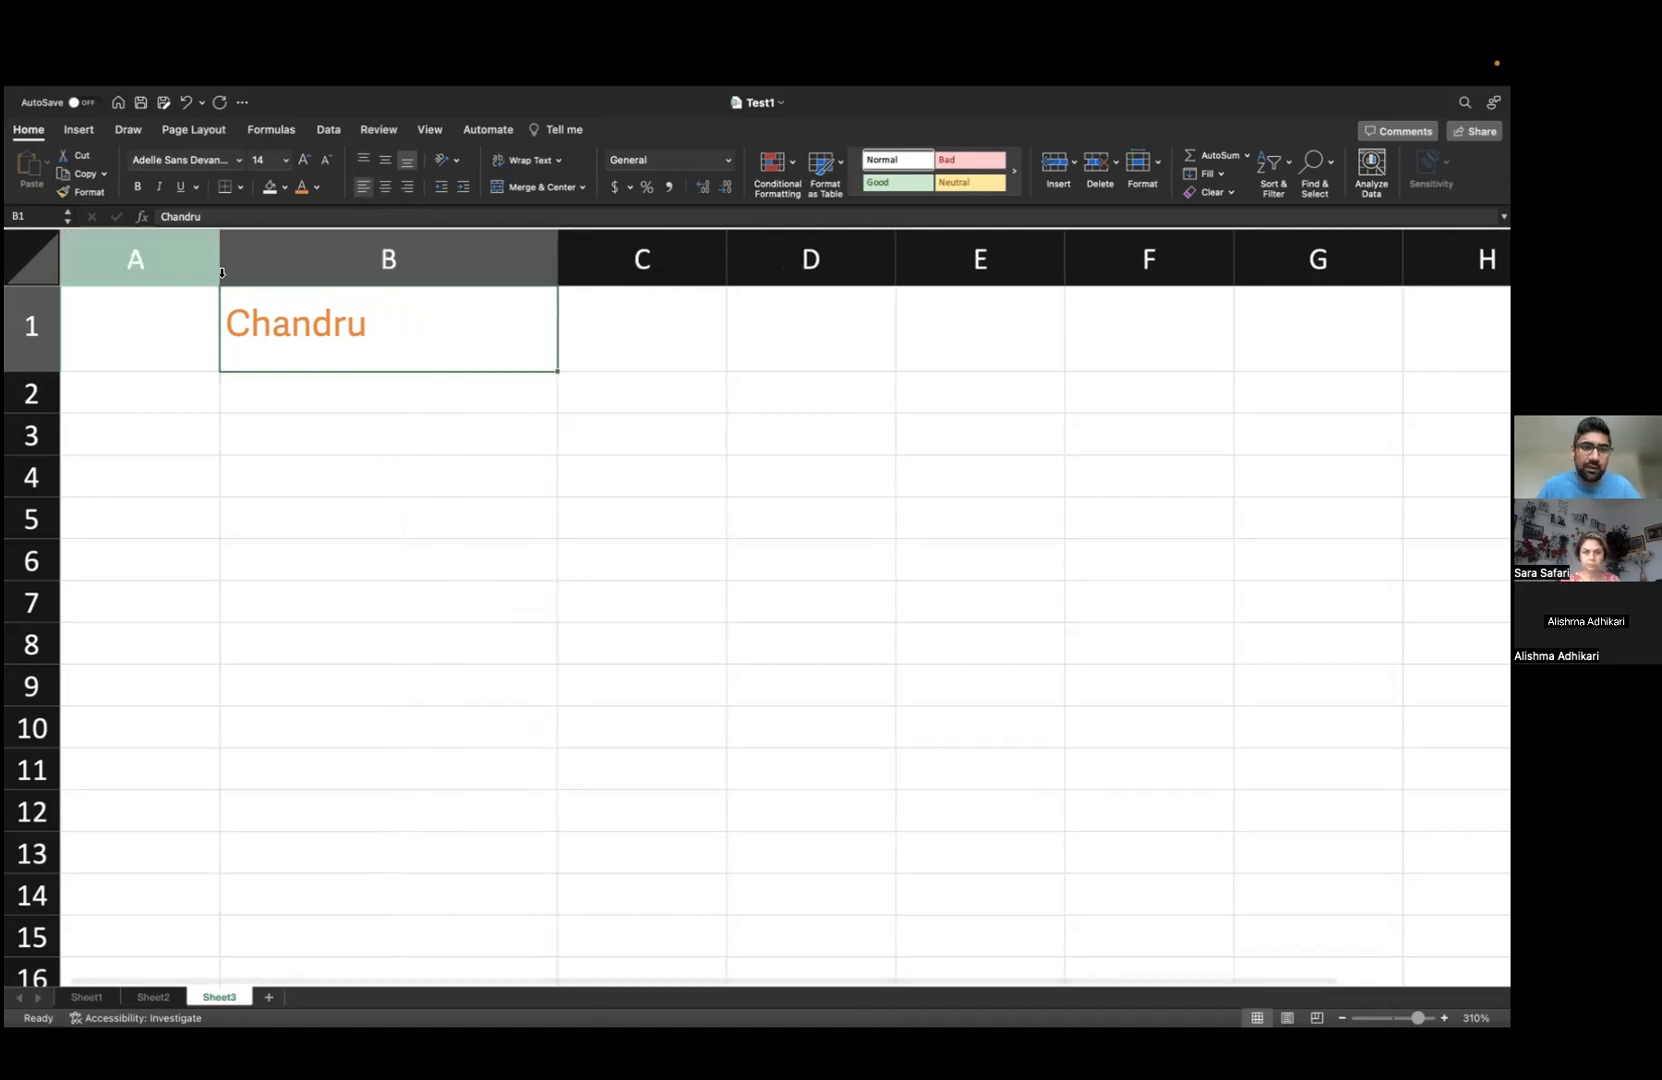
drag(561, 262, 386, 257)
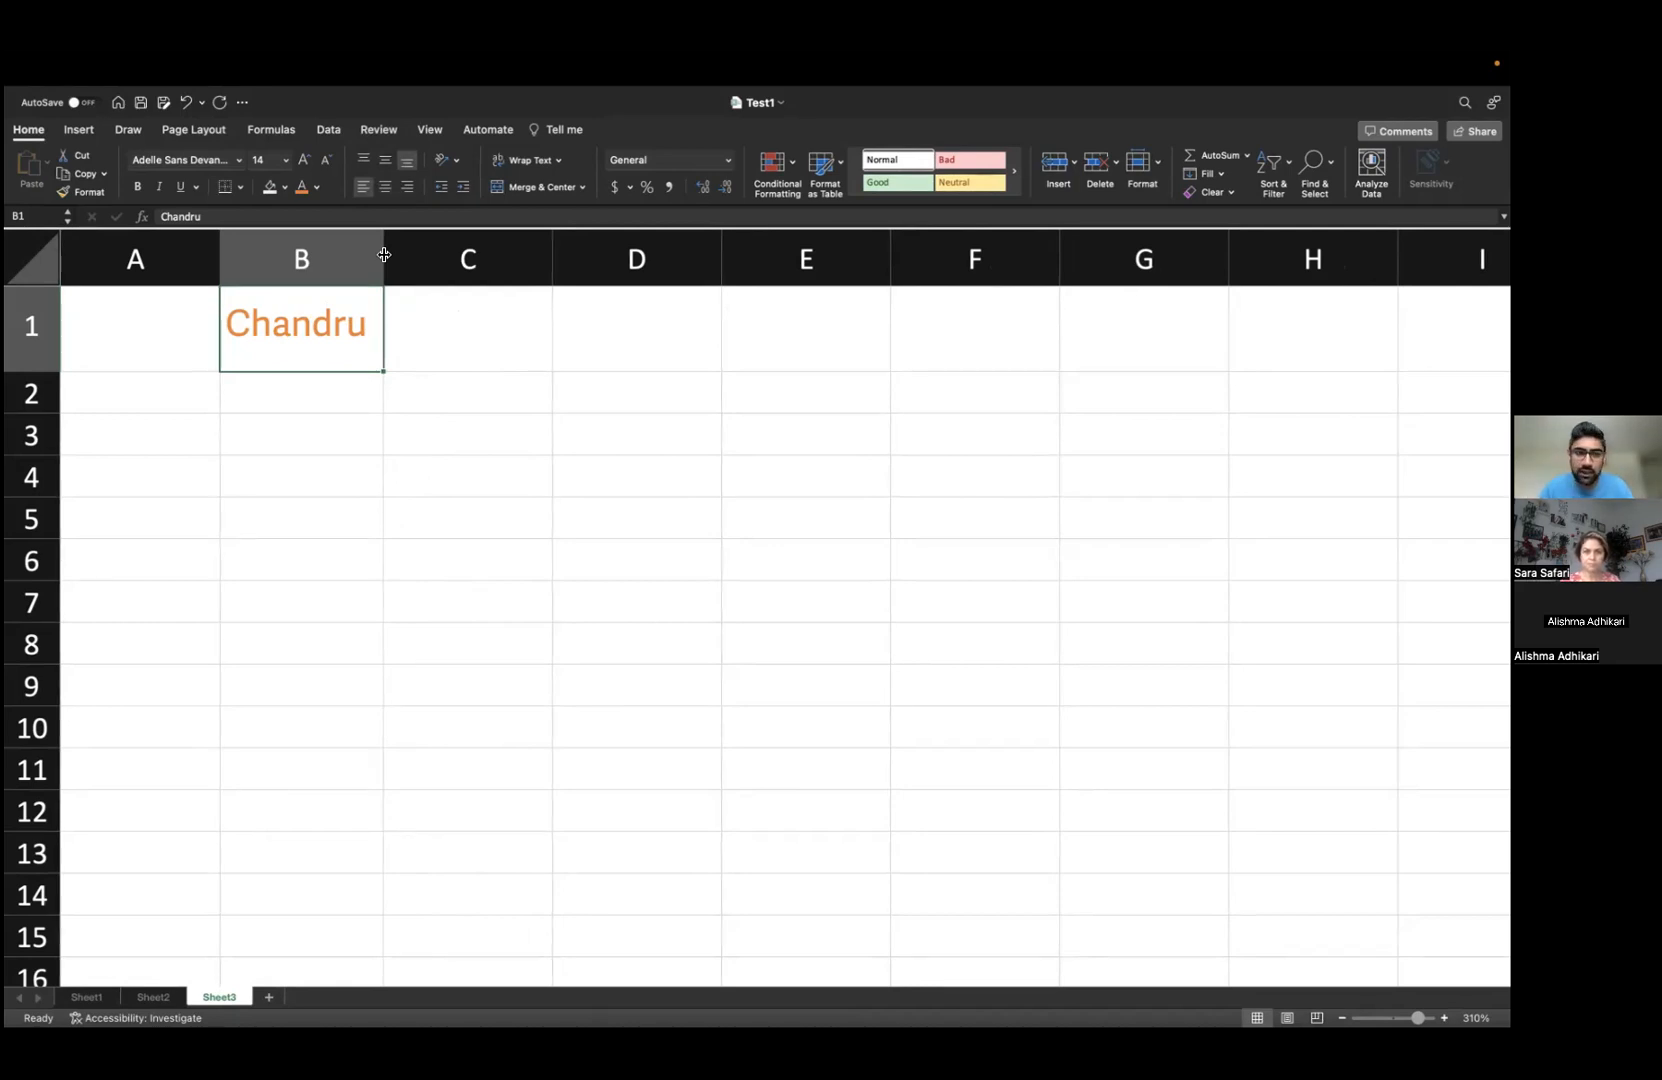
drag(384, 255, 555, 263)
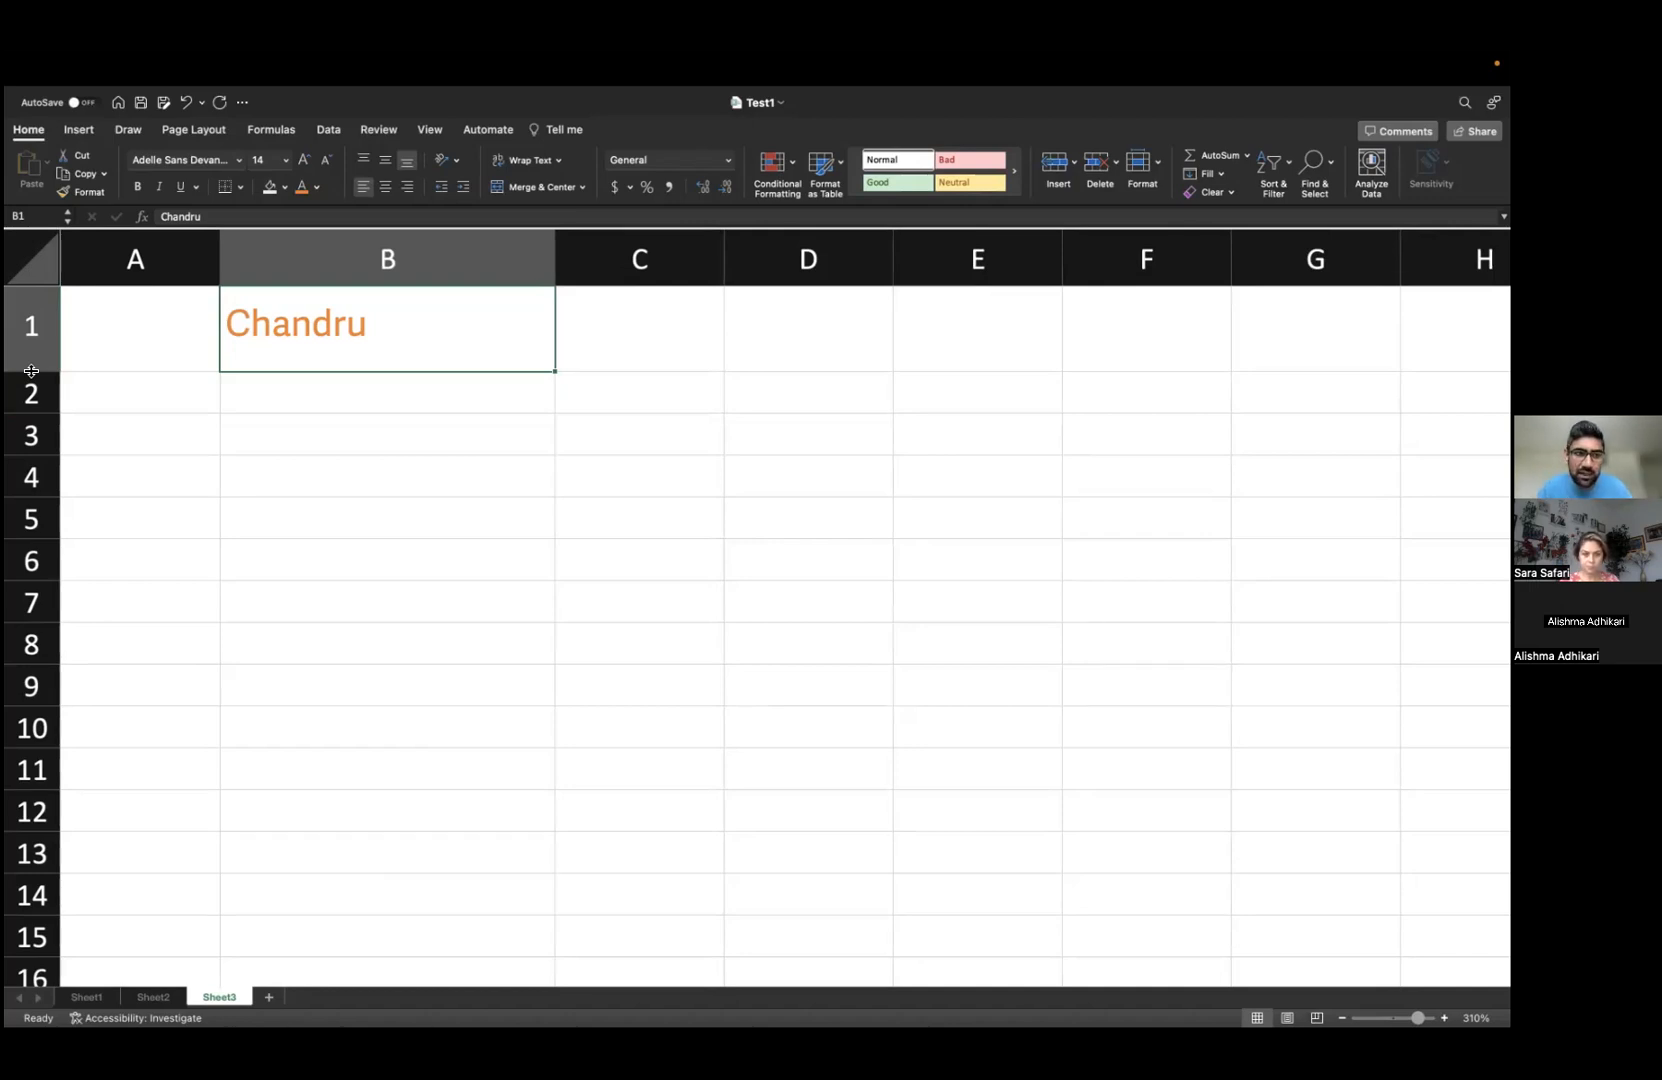
drag(31, 371, 16, 462)
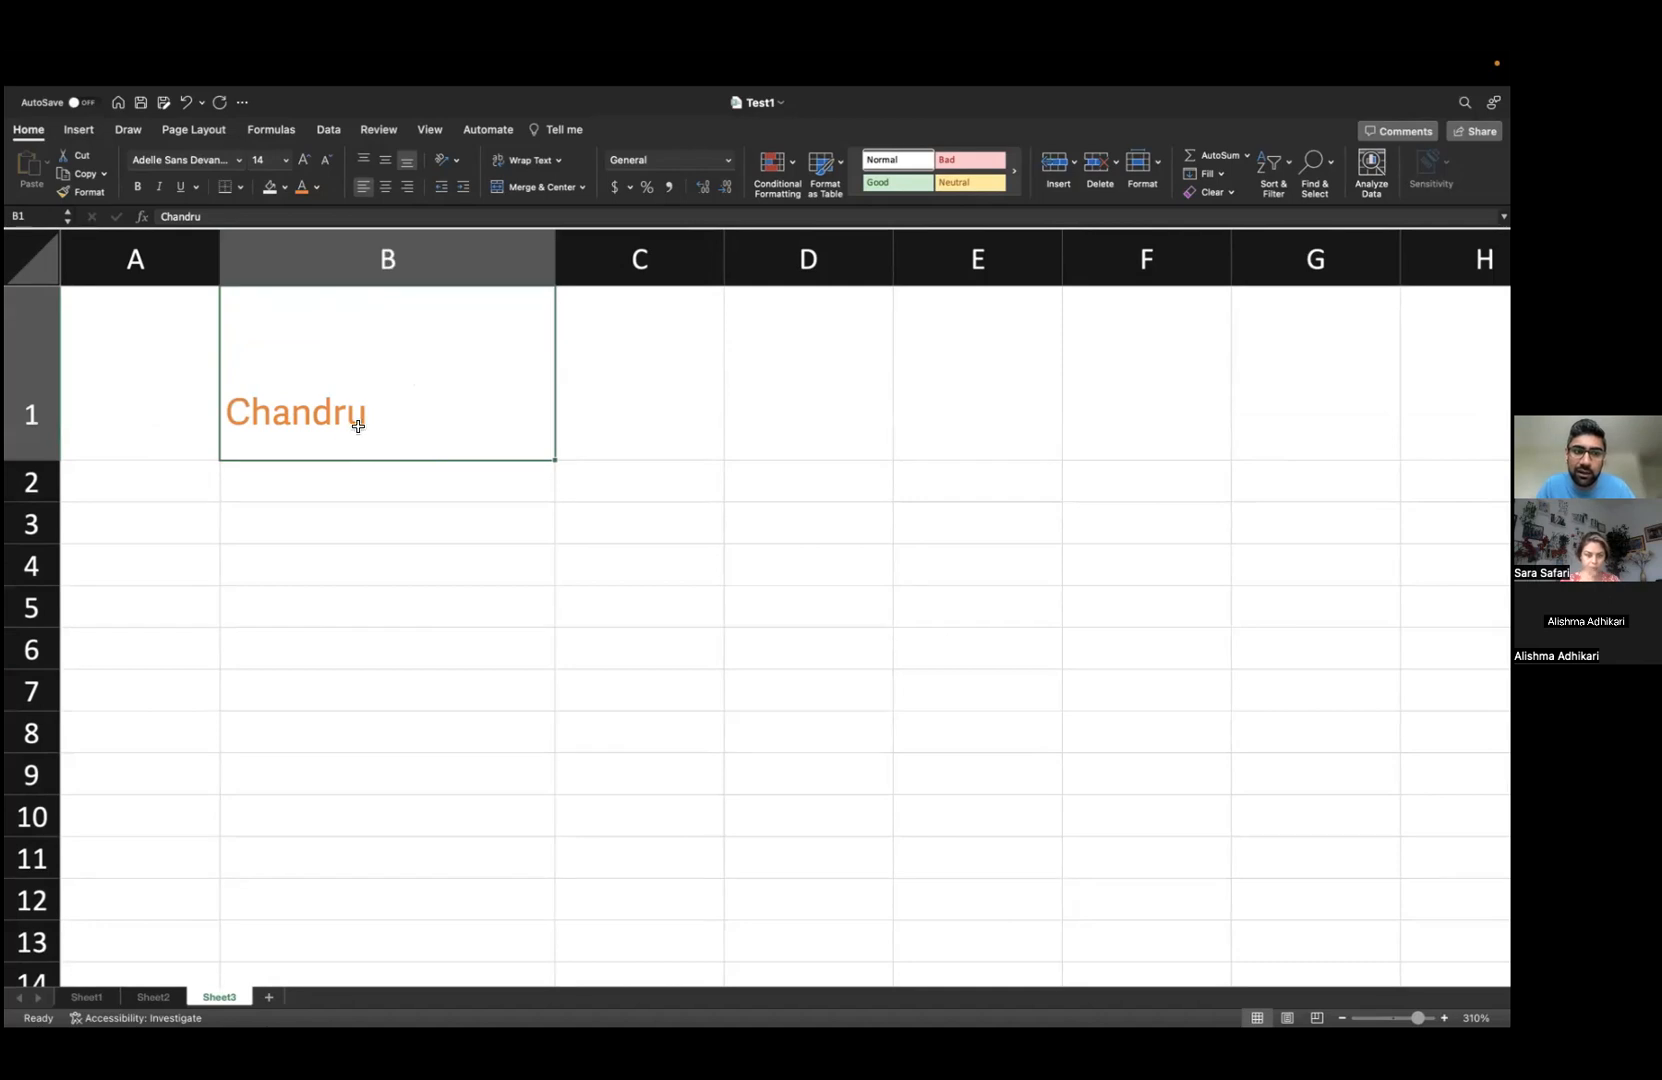
- Try centre, right and left alignment on the name in B1, followed by top, middle and bottom alignment
click(384, 189)
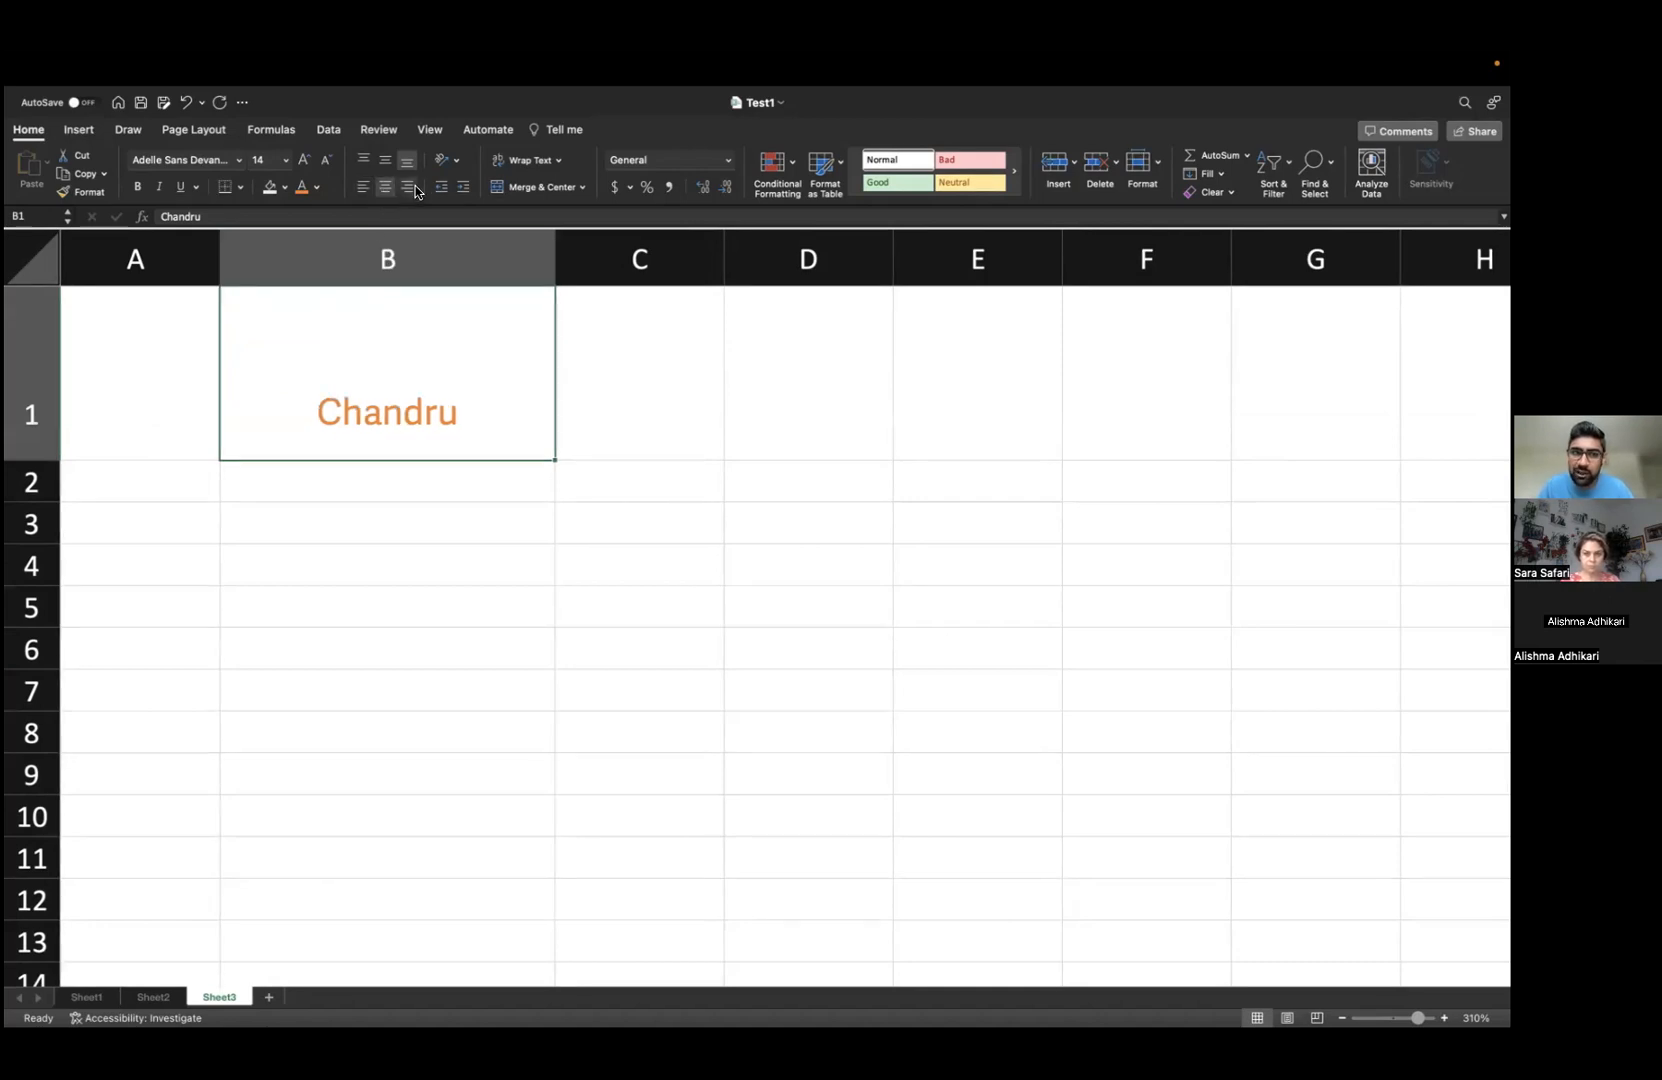
click(408, 188)
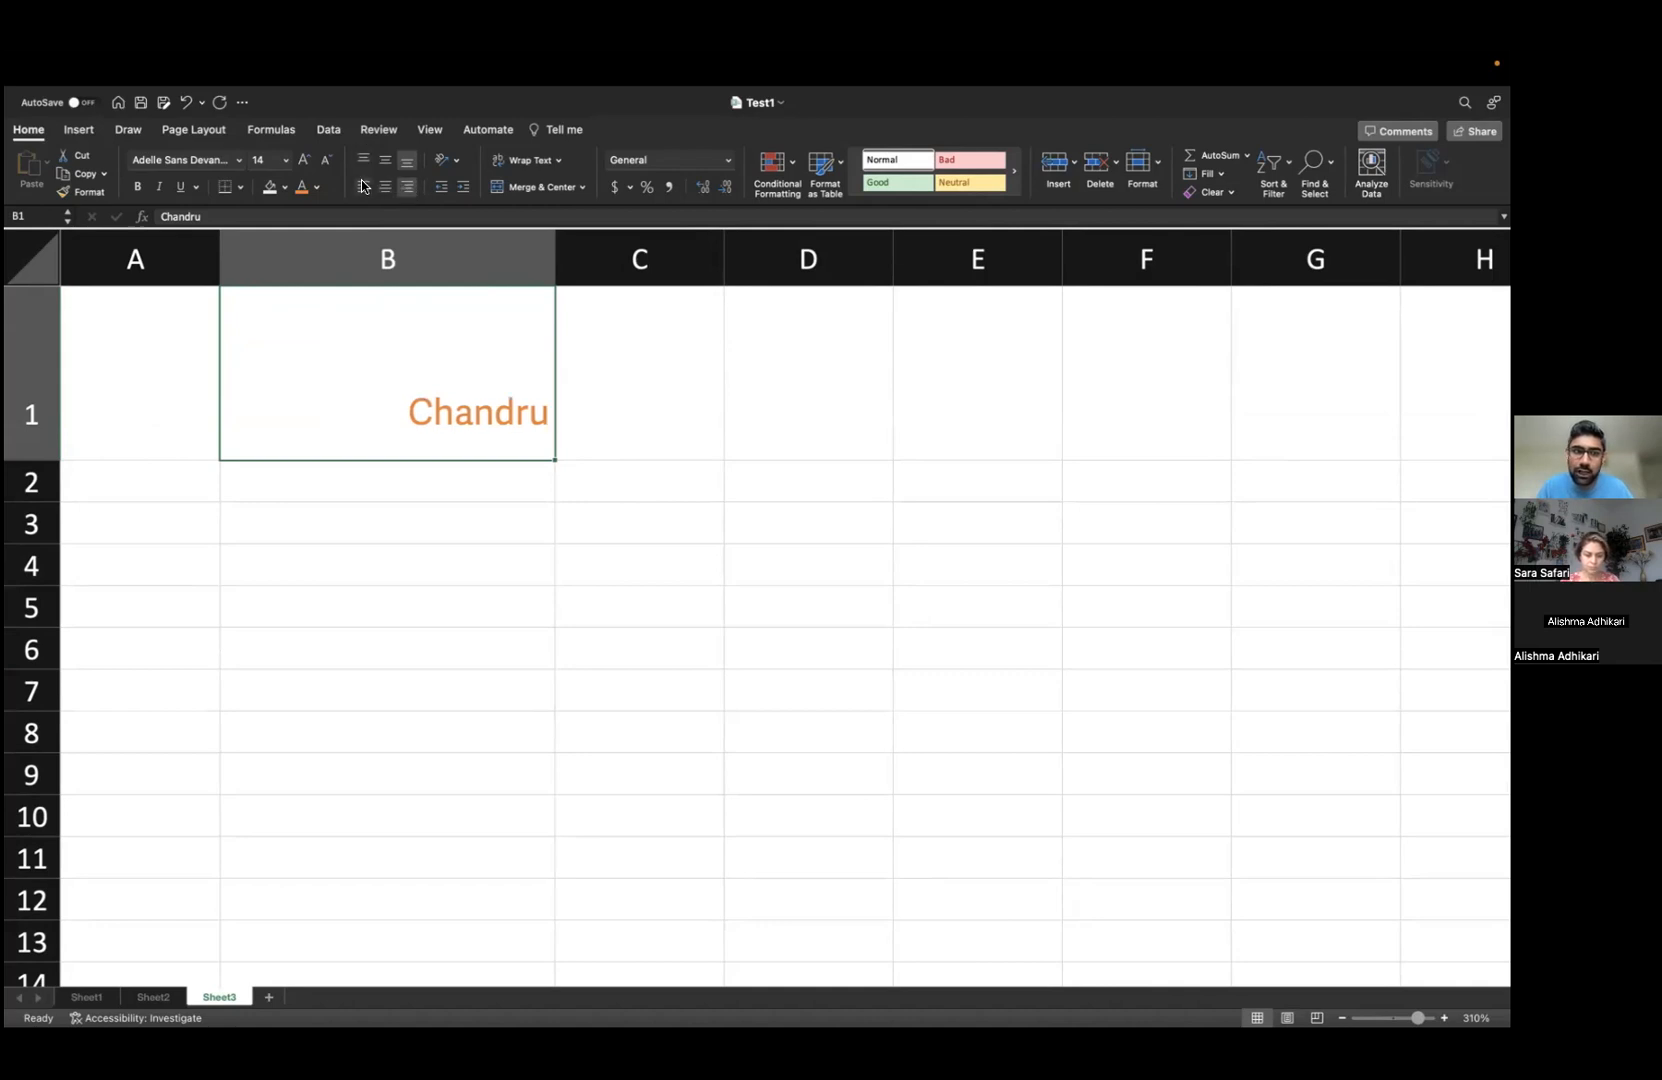
click(362, 187)
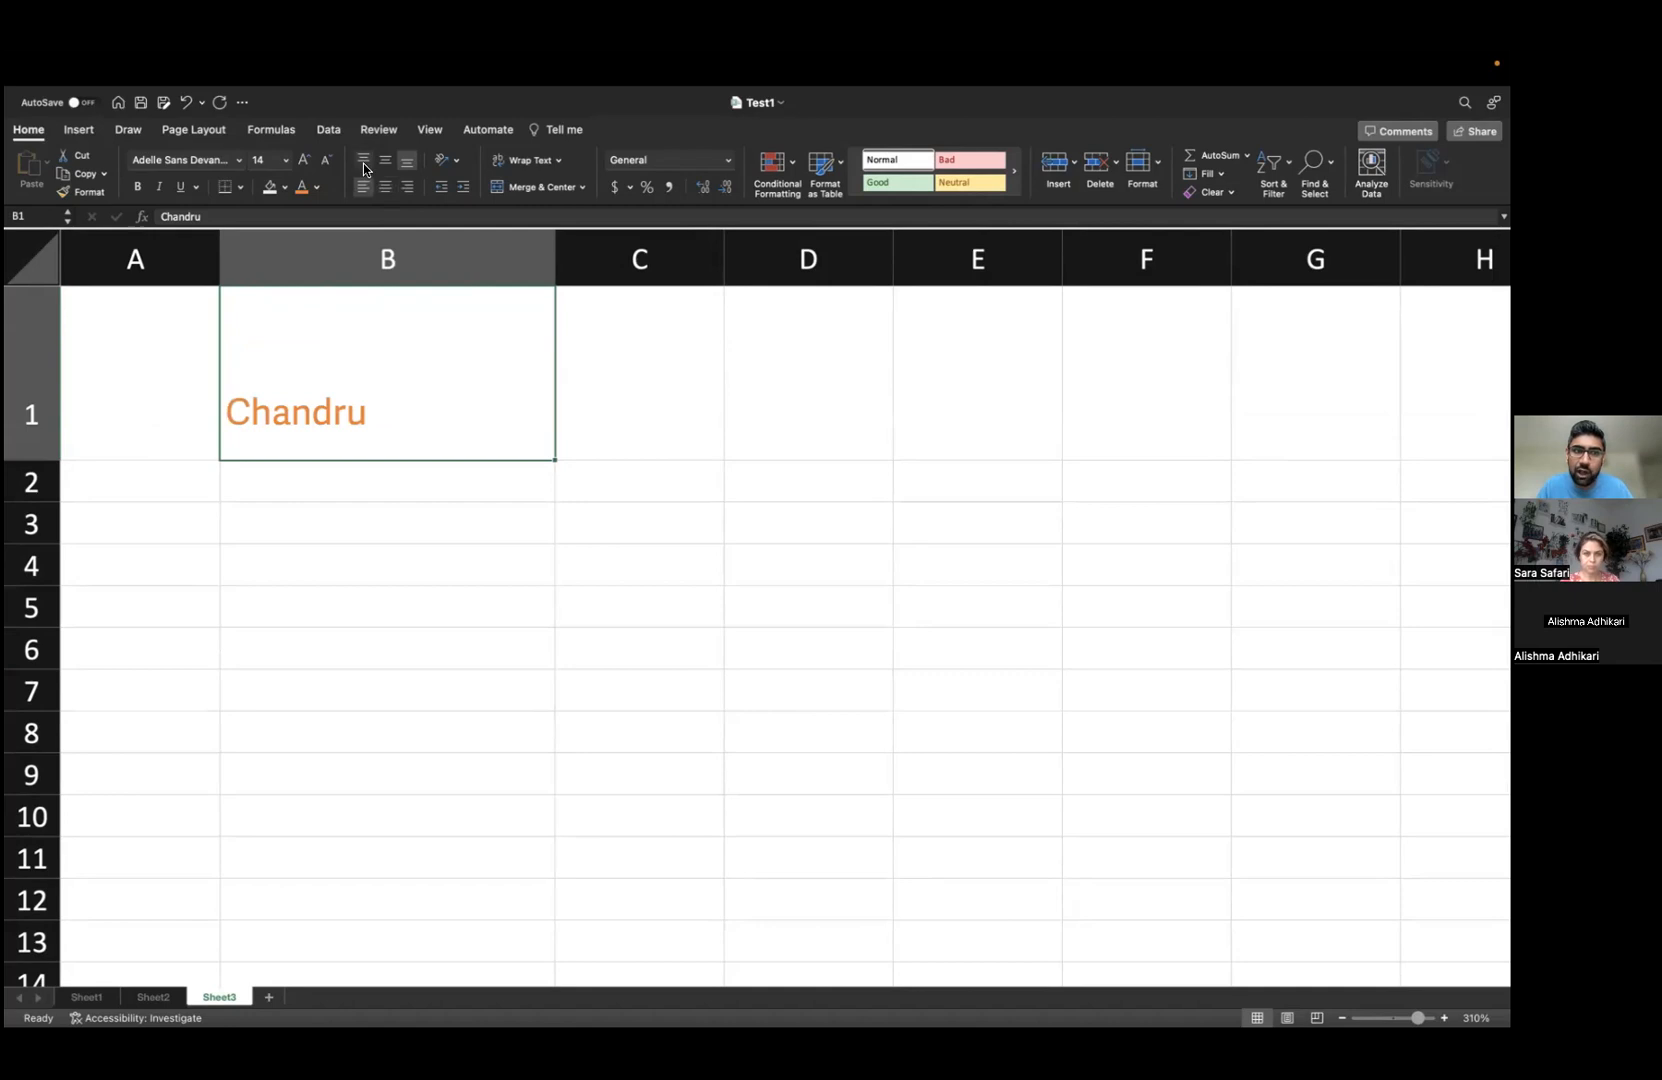
click(364, 164)
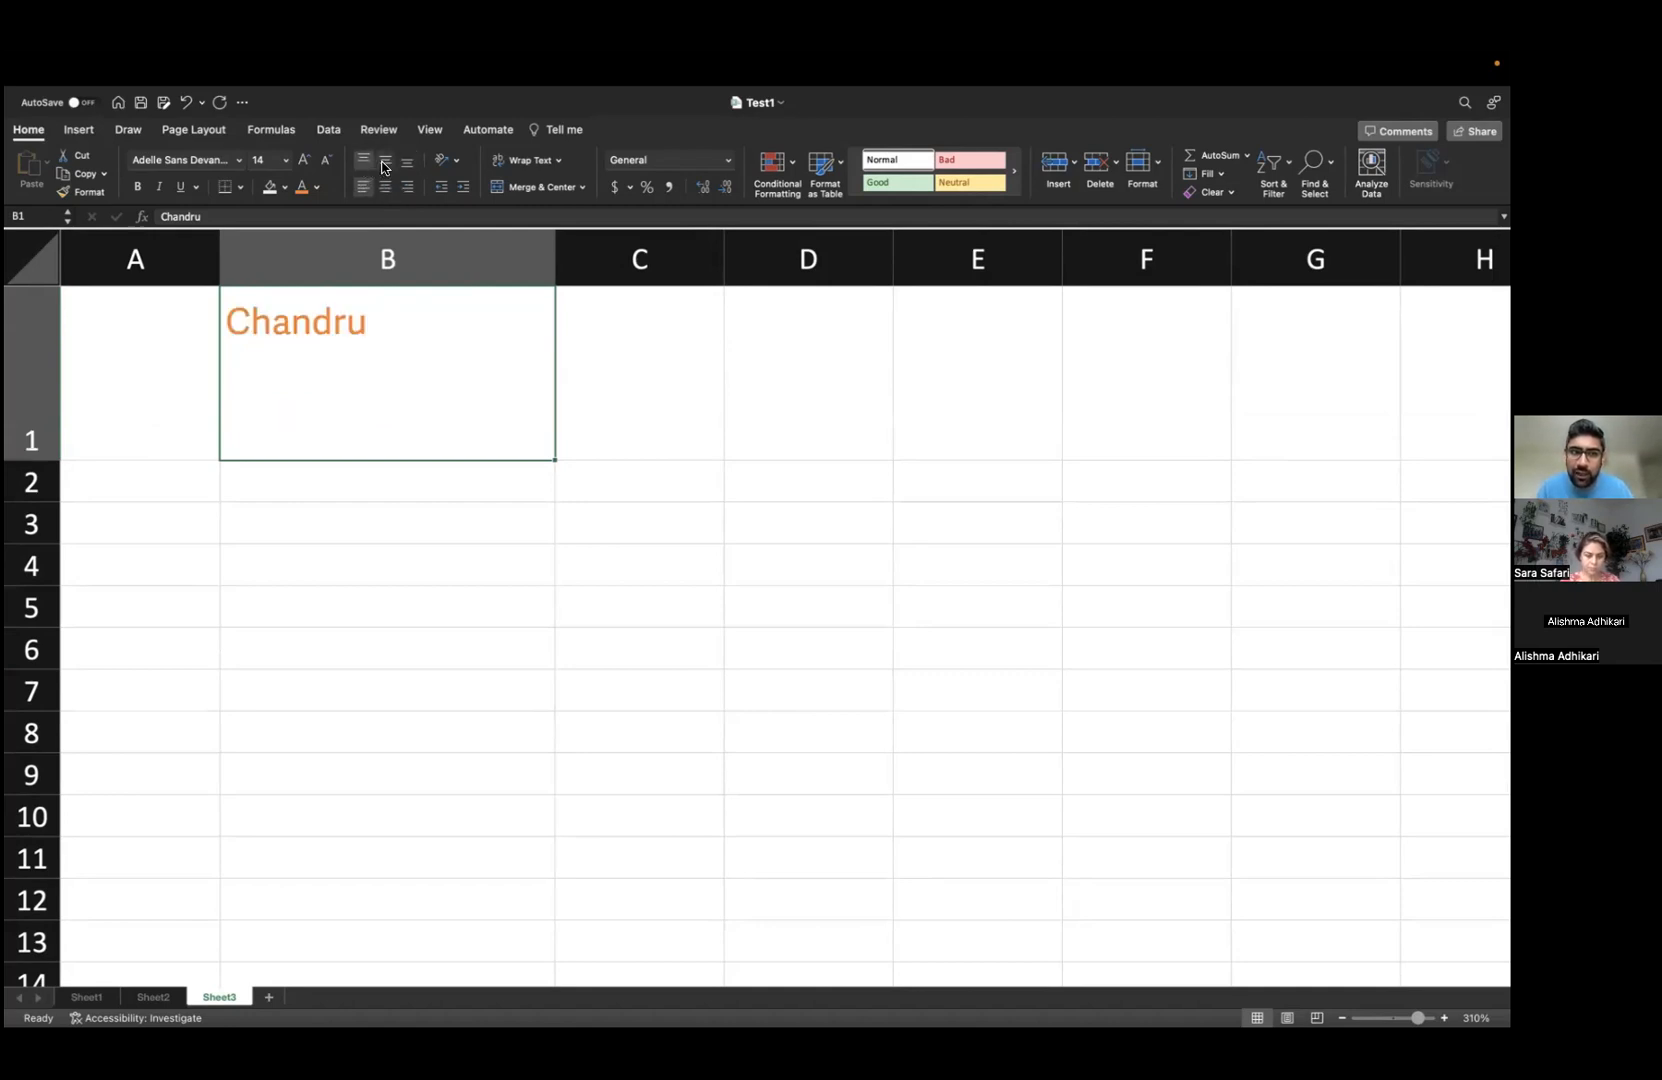
click(385, 164)
click(407, 163)
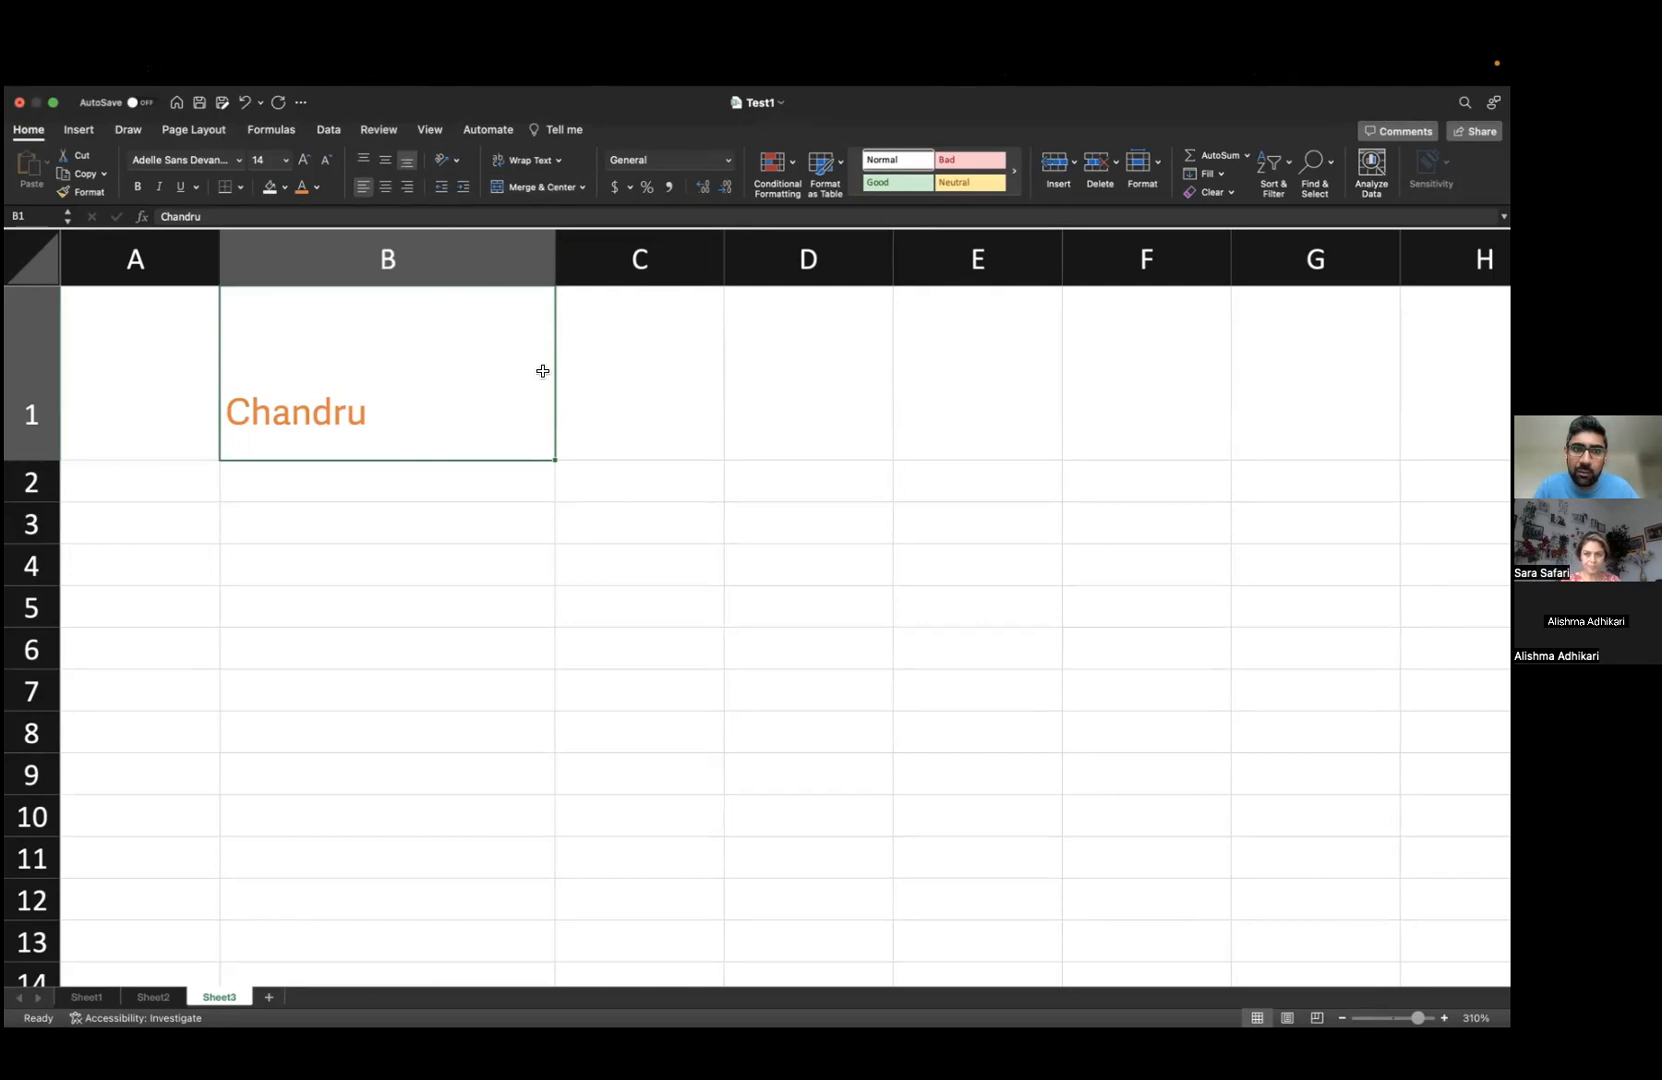
- Try combining B1 and C1 into one cell with Merge Cells, and undo the merge
click(618, 391)
drag(618, 391, 489, 374)
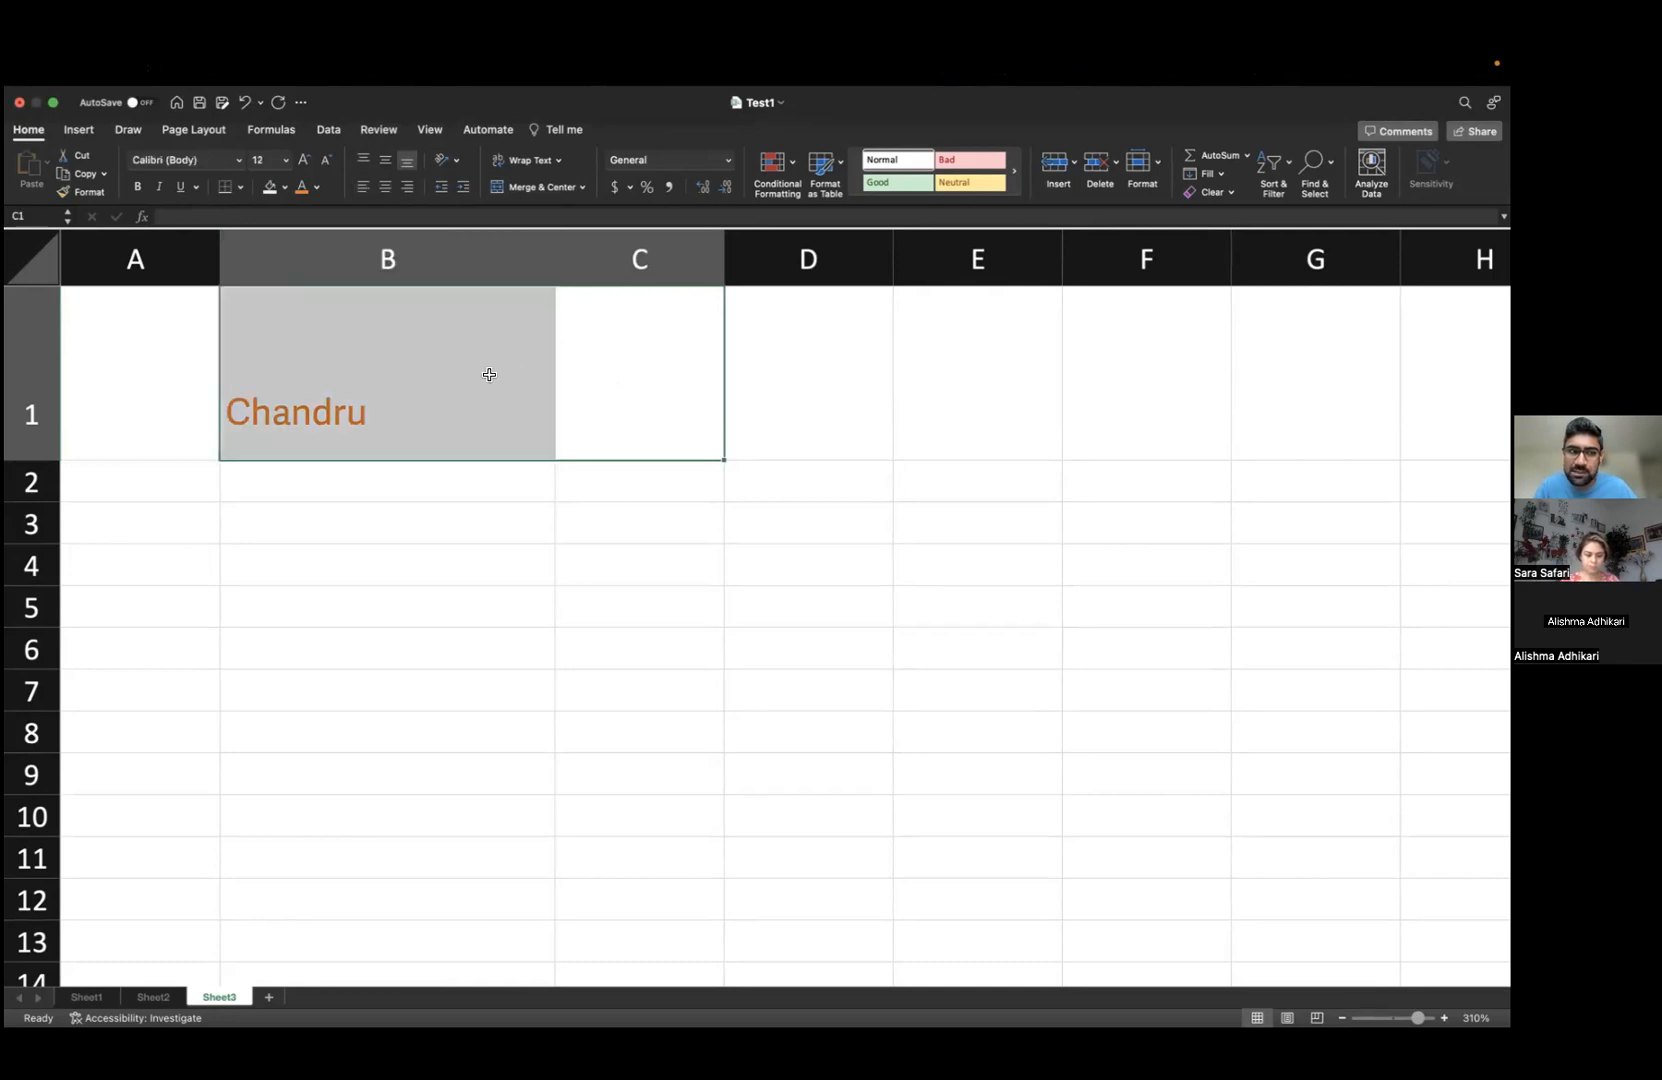
click(583, 187)
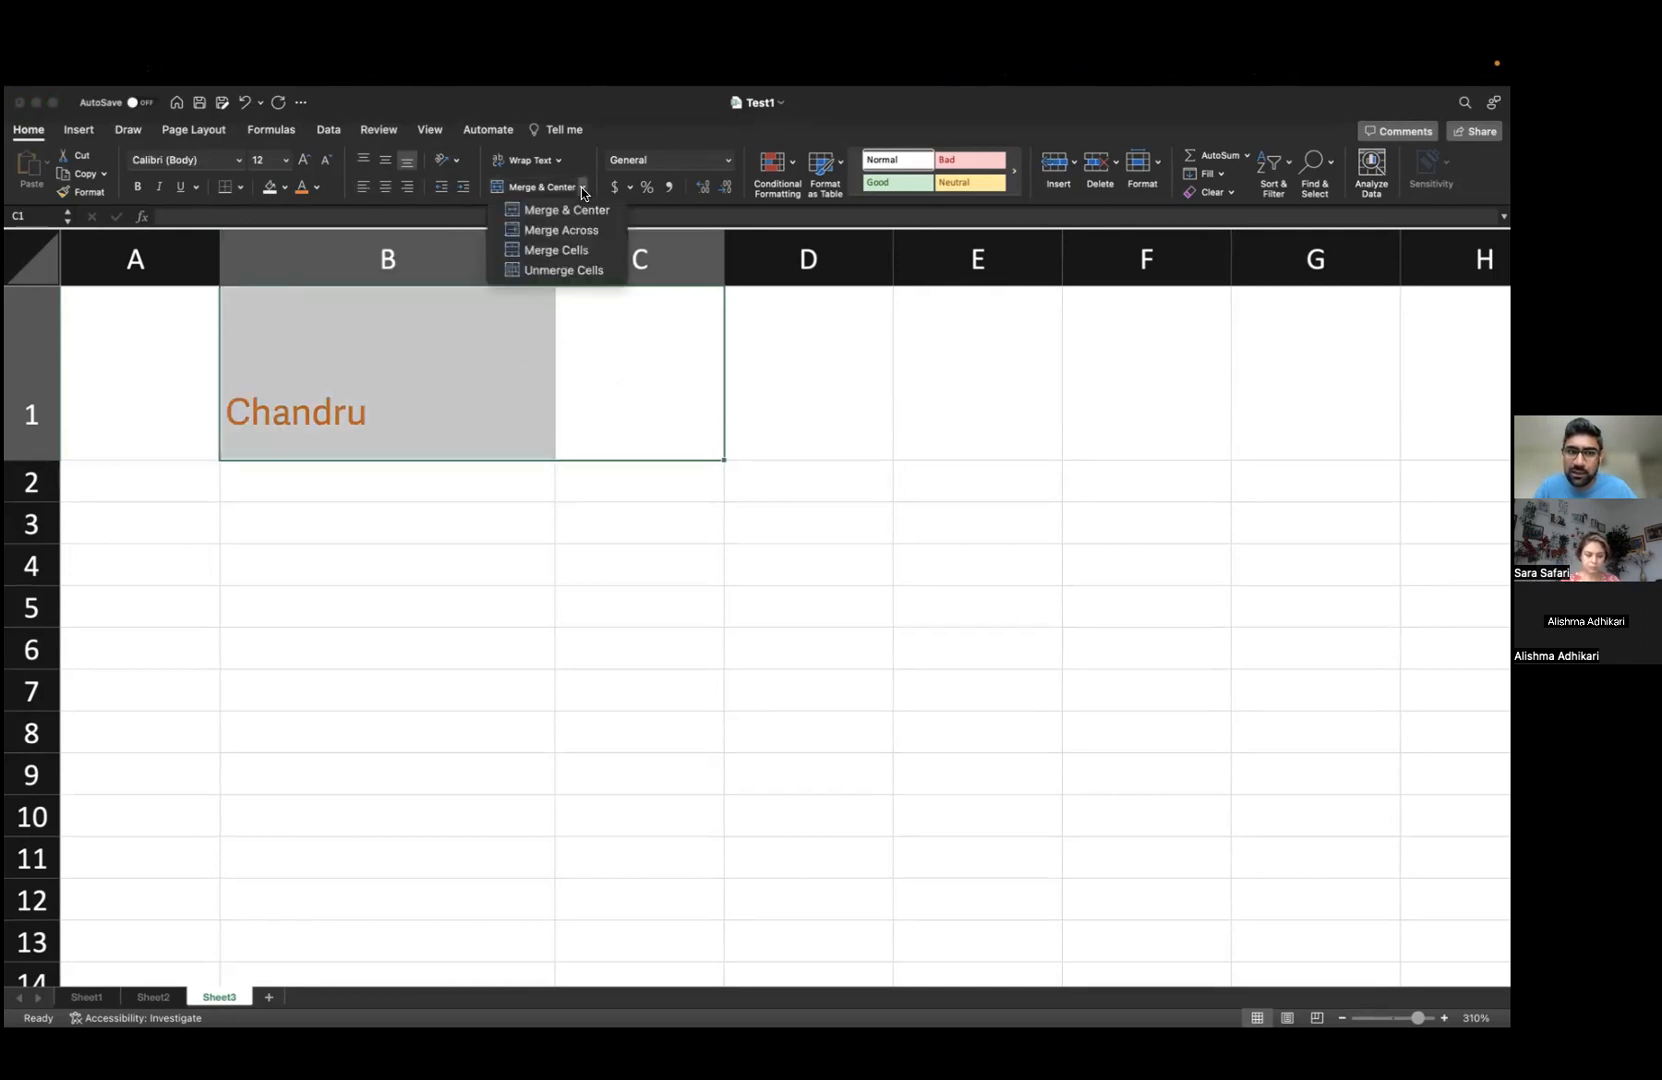
click(583, 252)
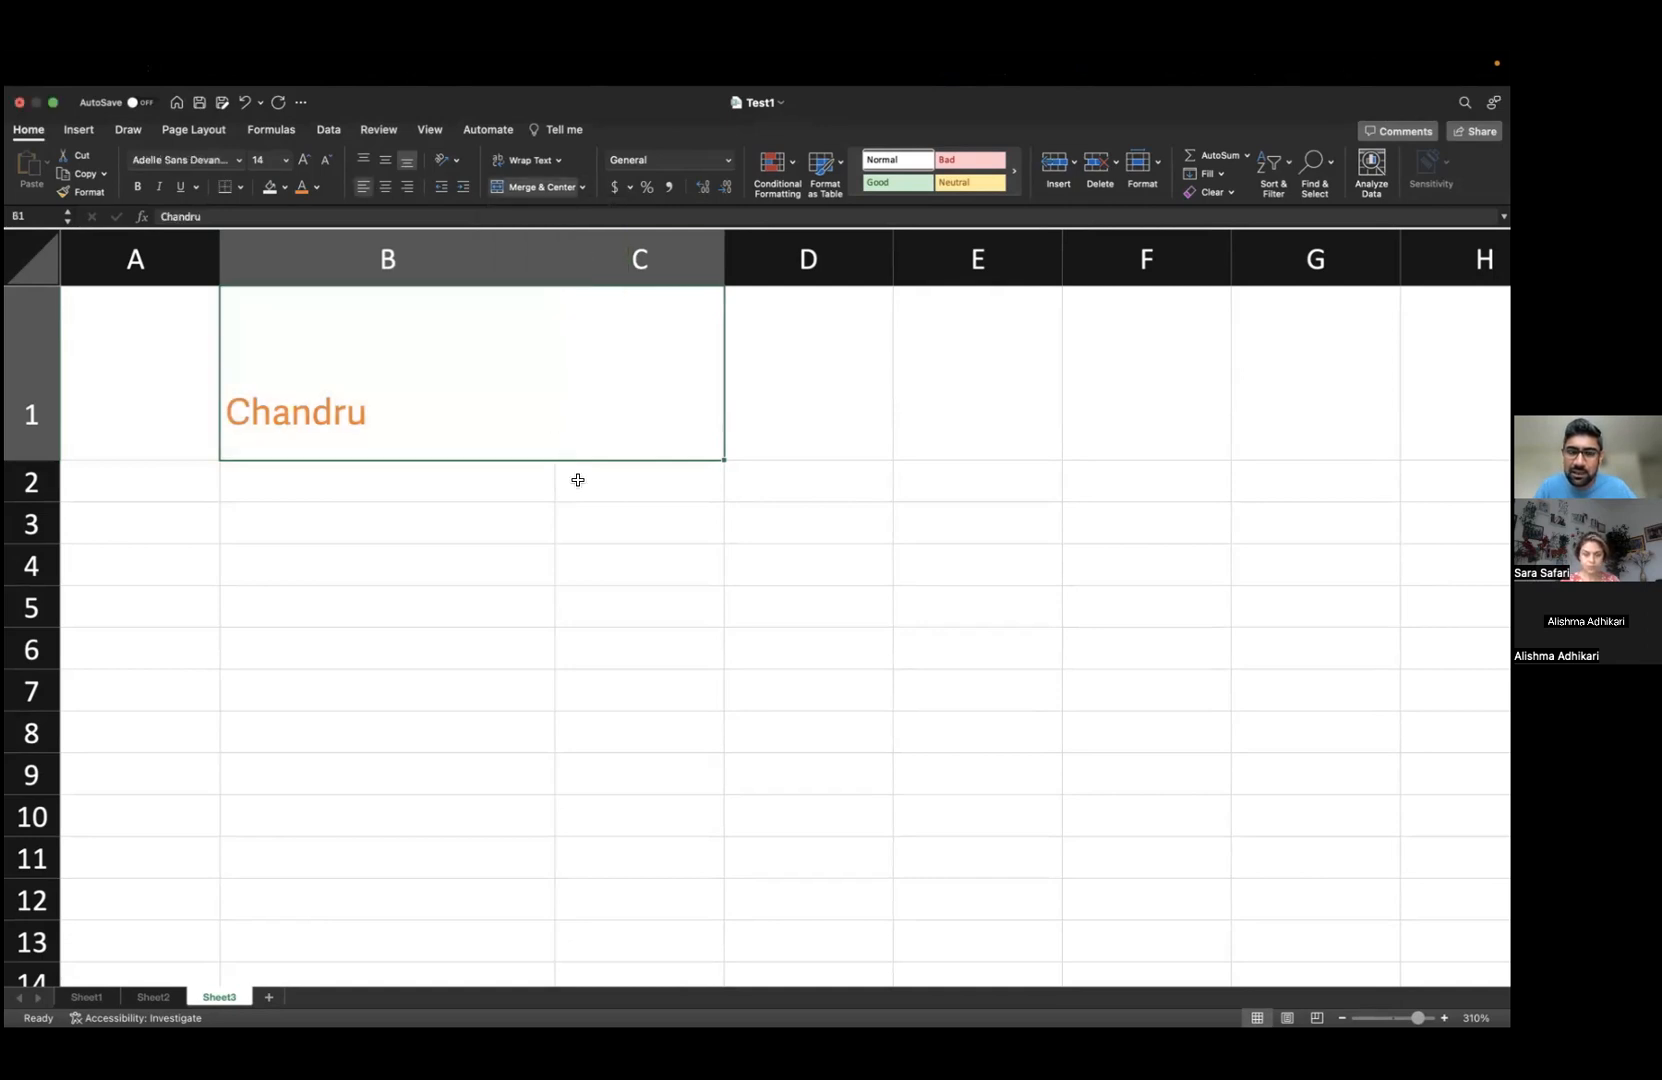
click(616, 535)
click(607, 380)
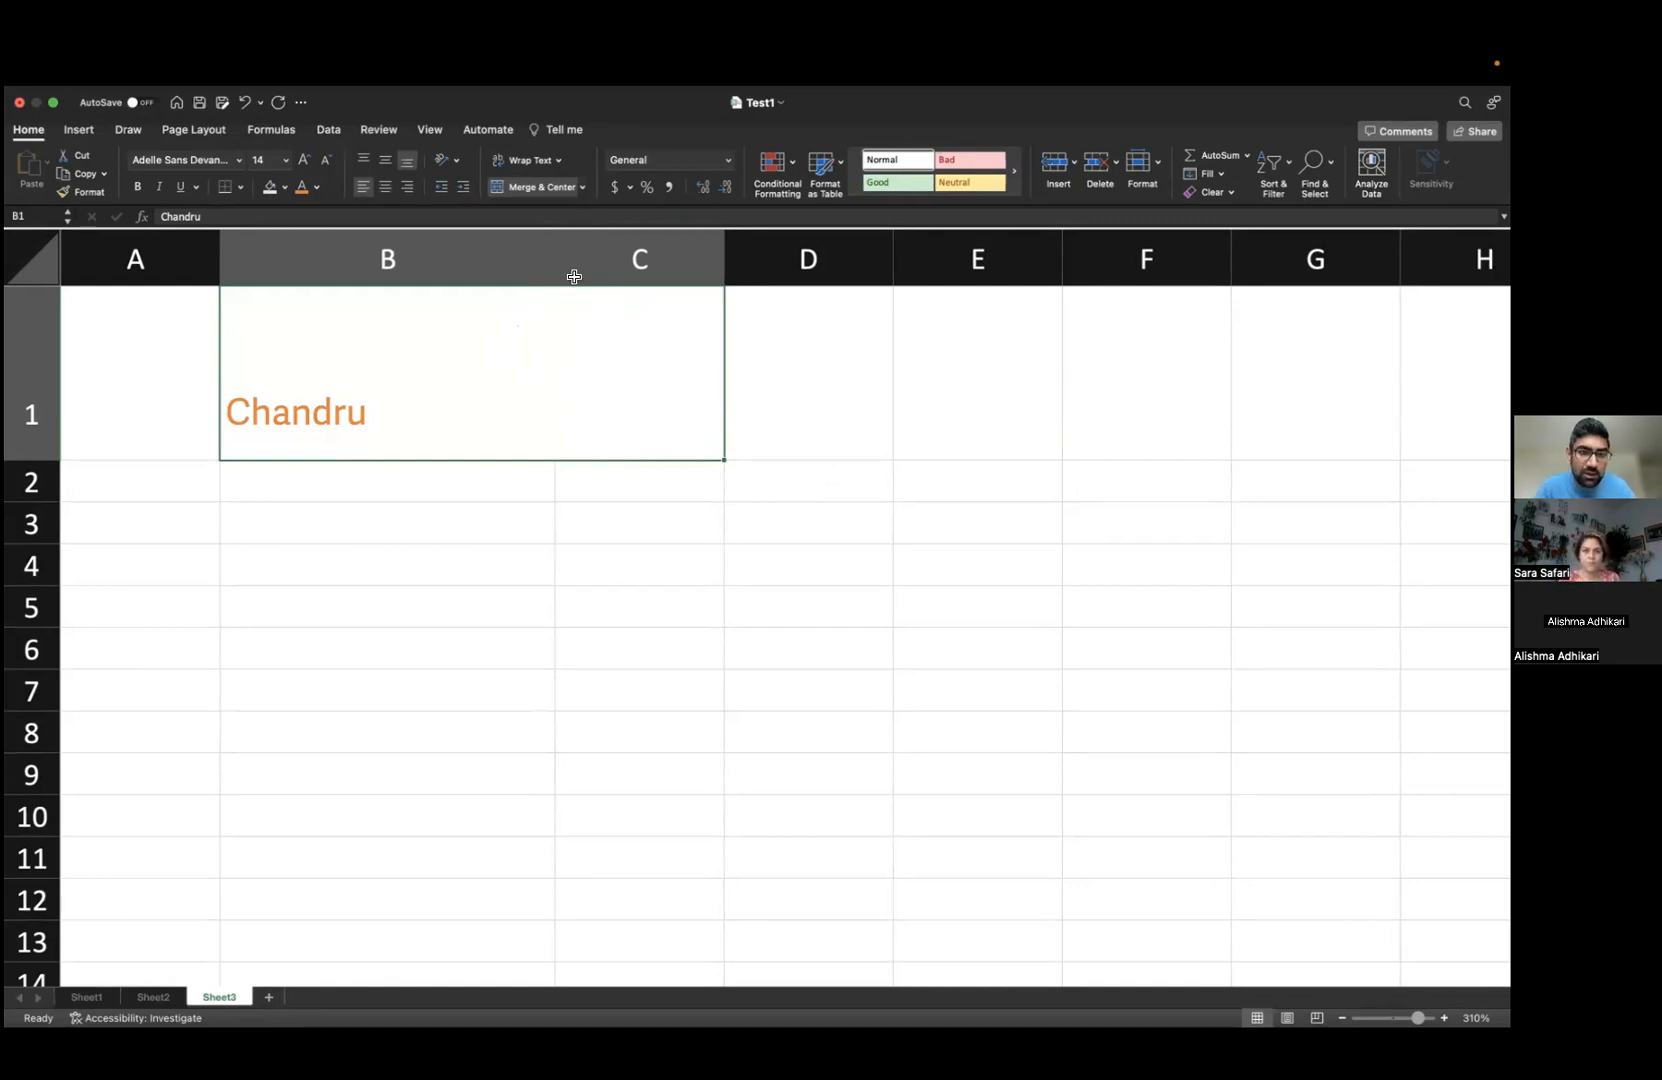
key(super+z)
click(852, 352)
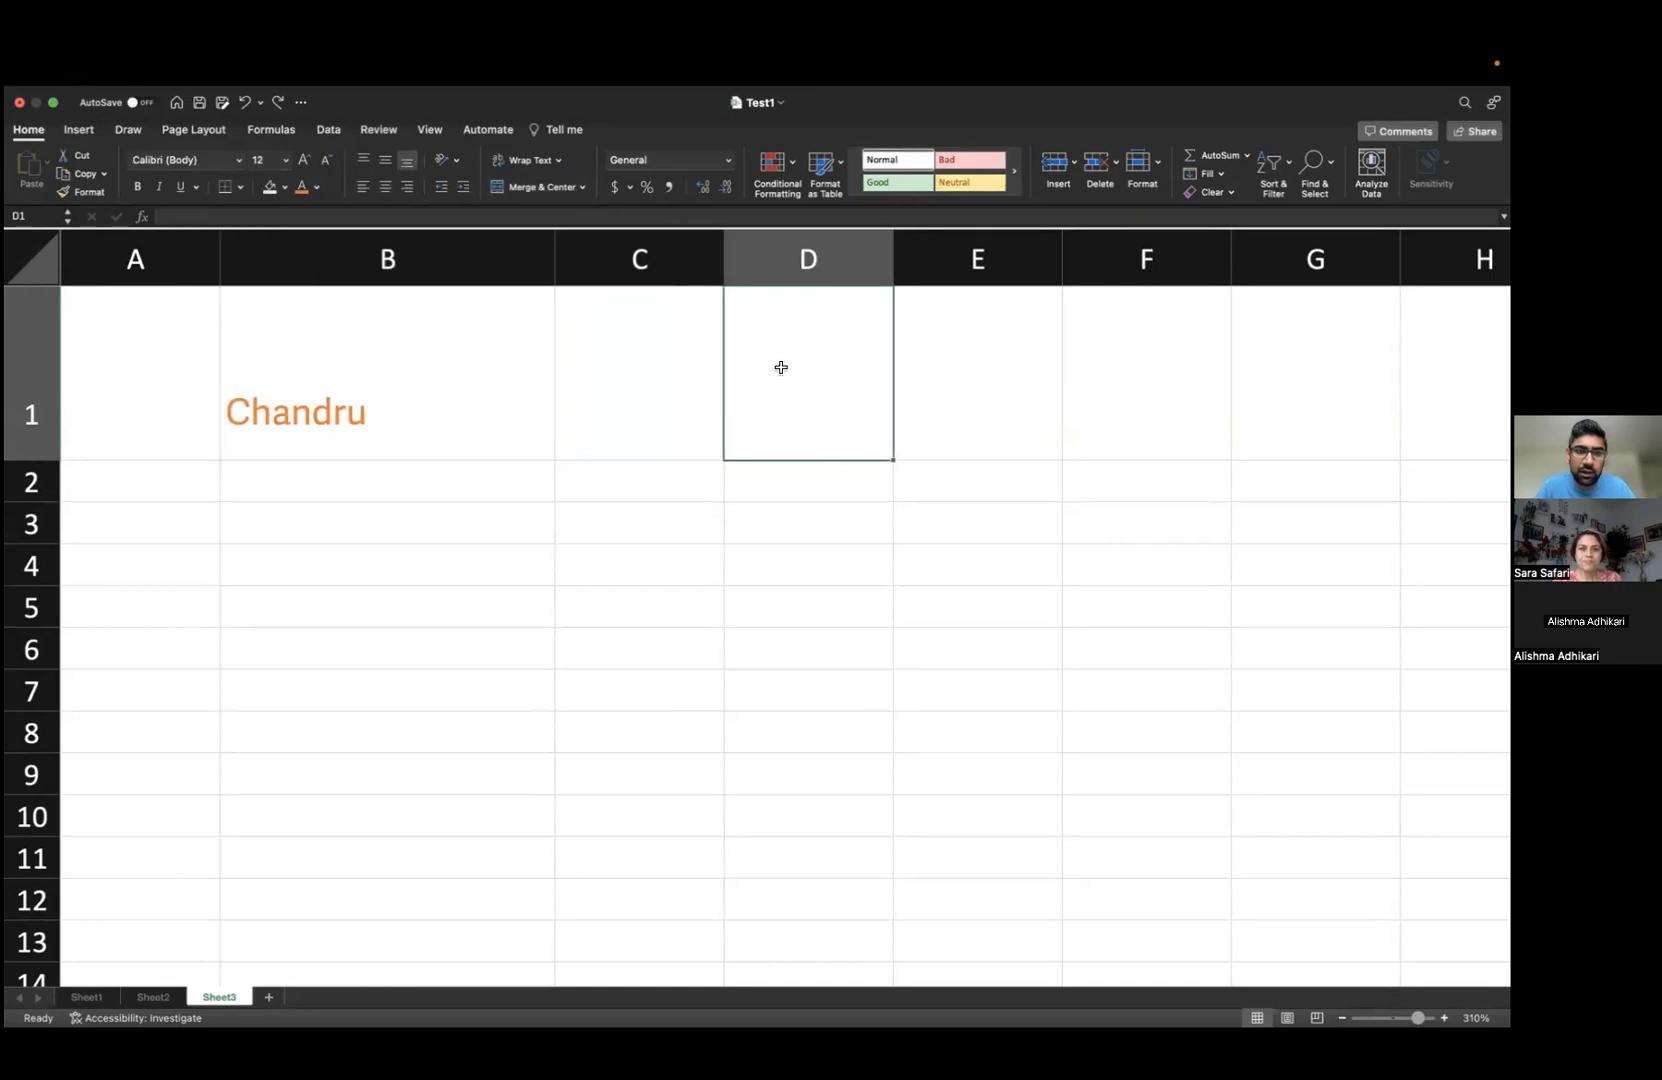
click(515, 399)
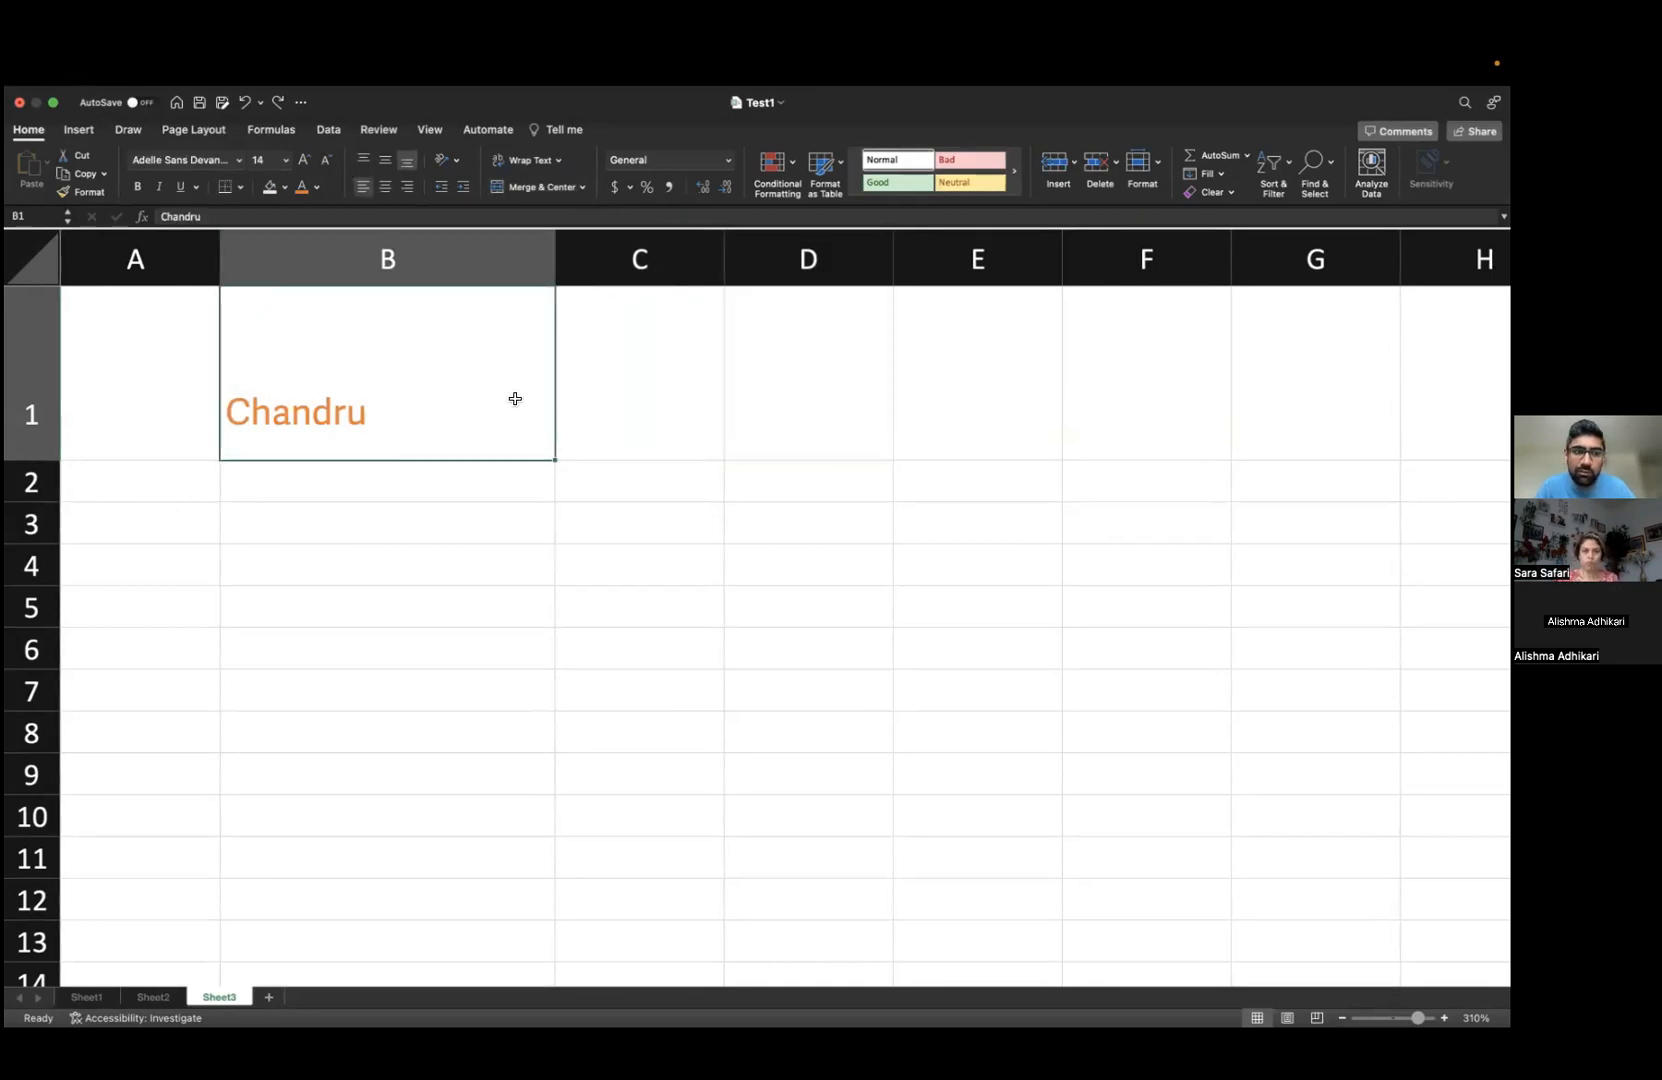
- Repeat Merge Cells on B1:C1, select the merged cell to check it, and undo the merge again
click(650, 393)
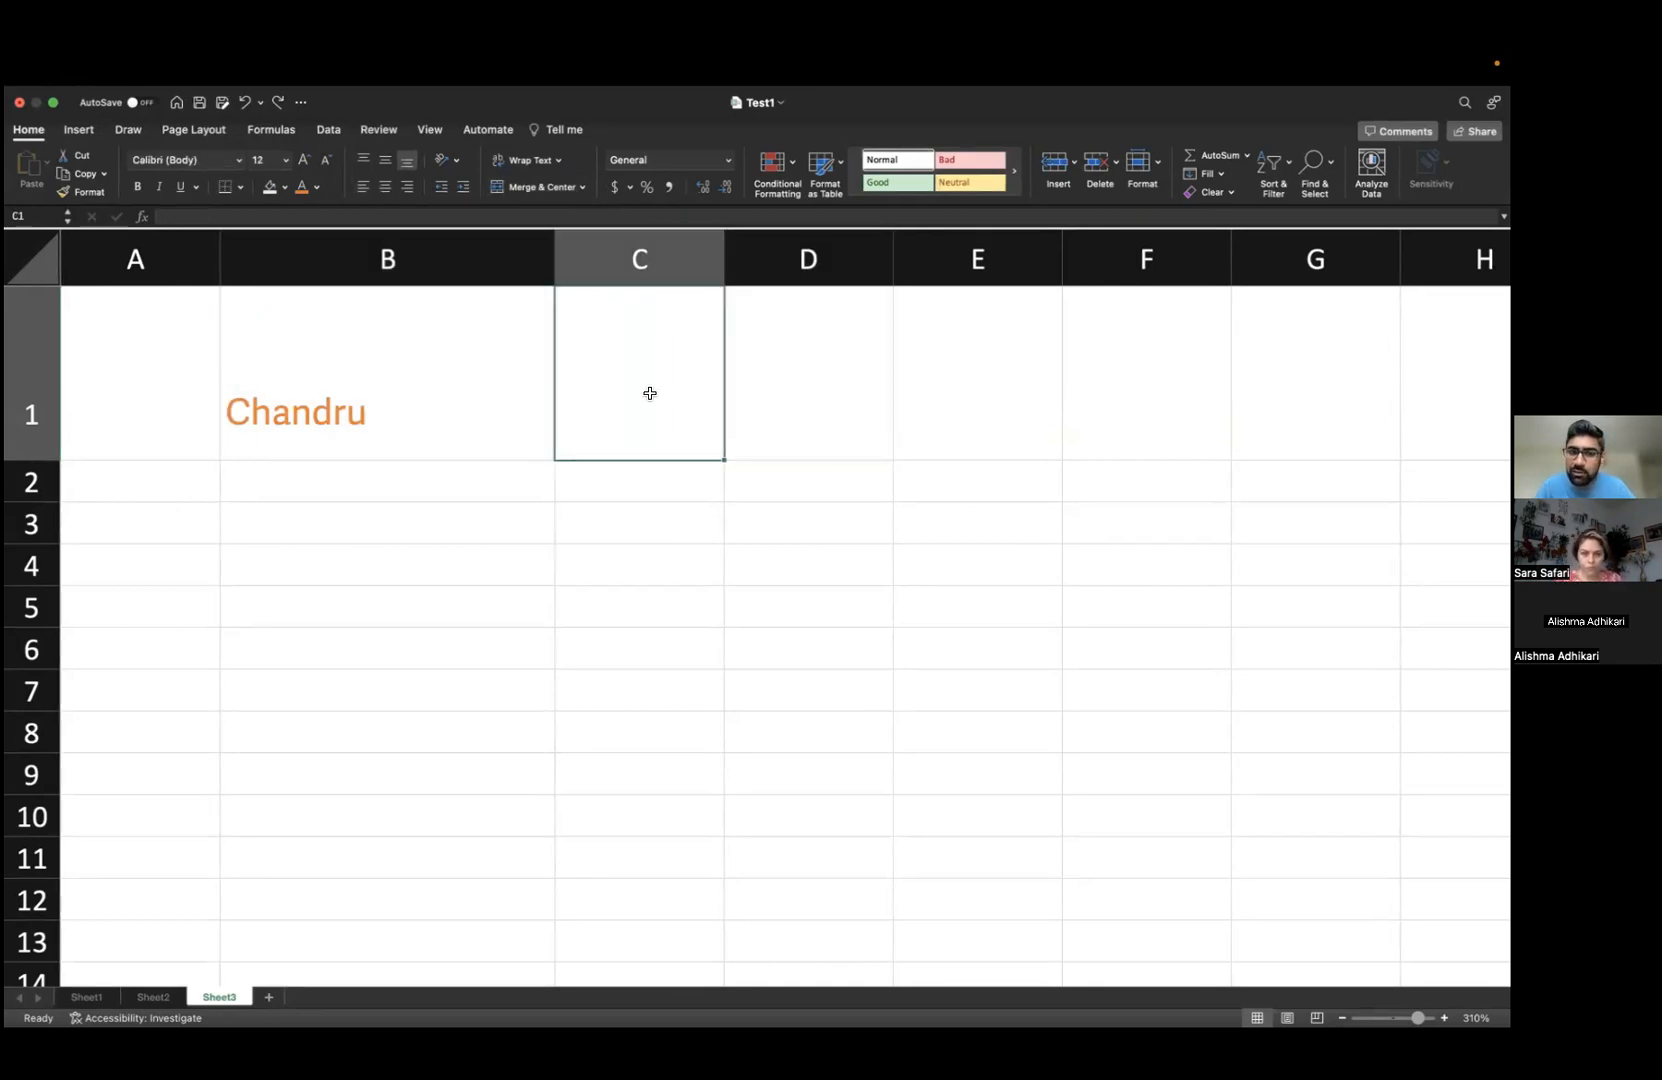
drag(650, 393, 500, 373)
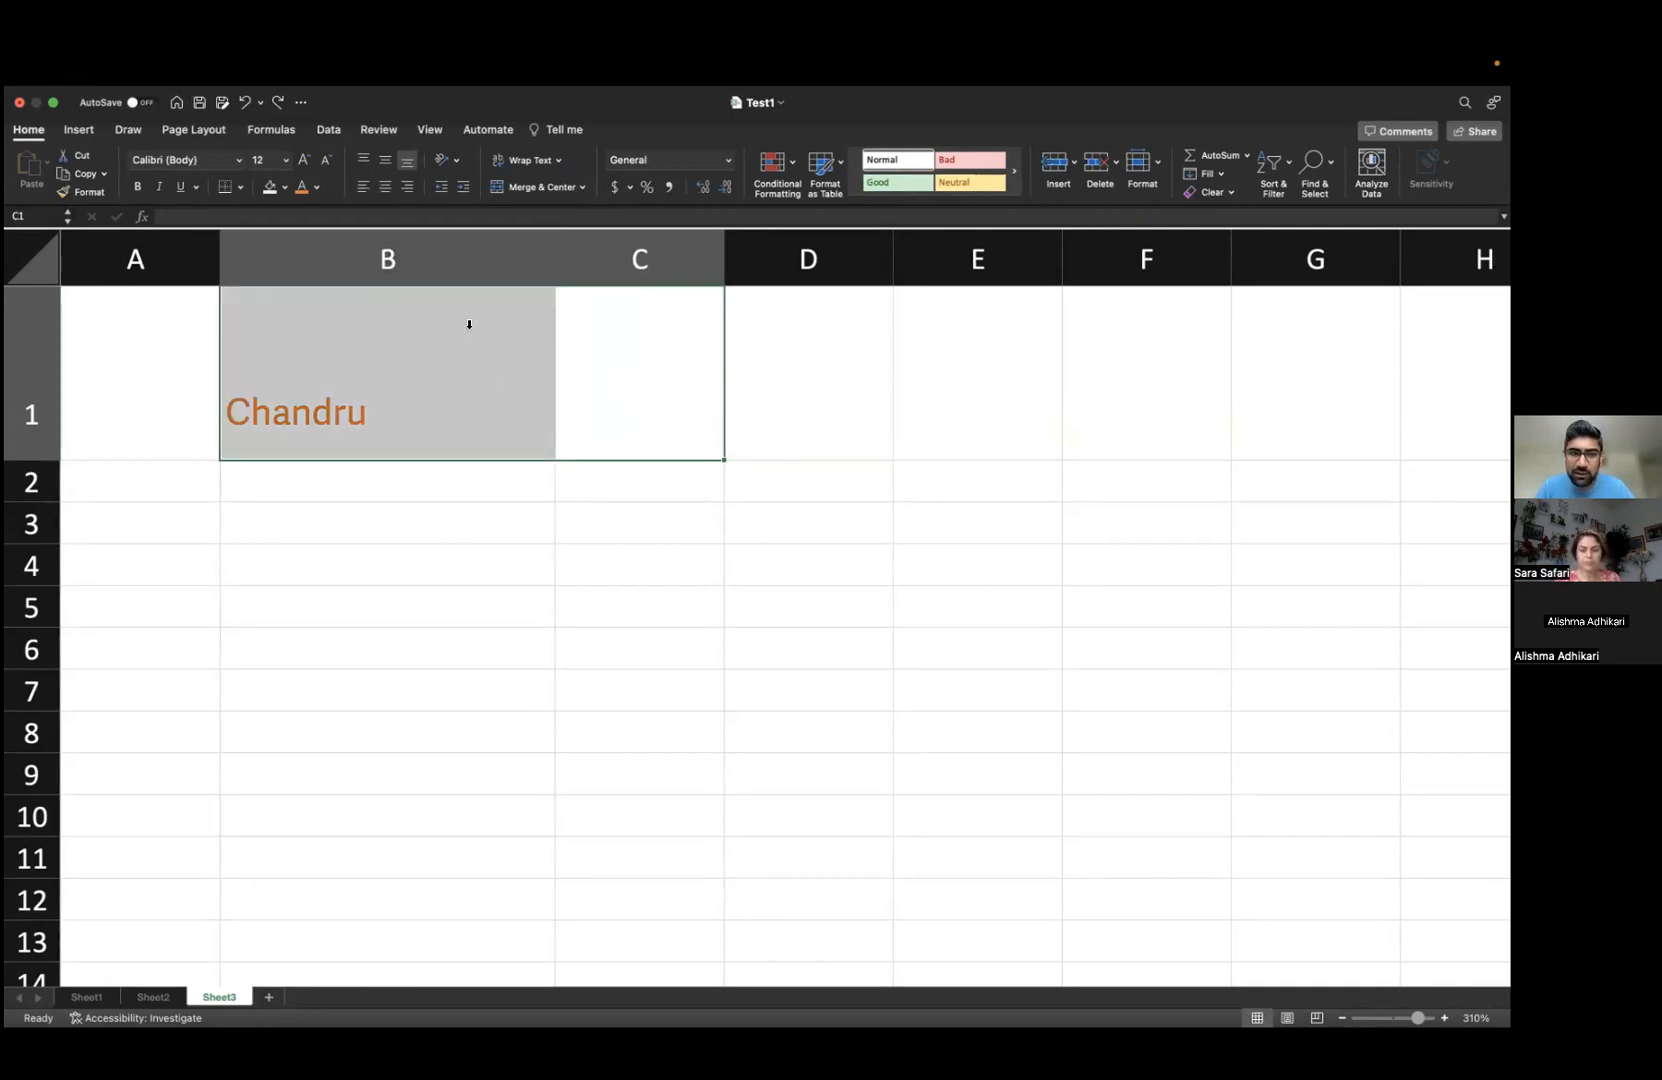
click(582, 188)
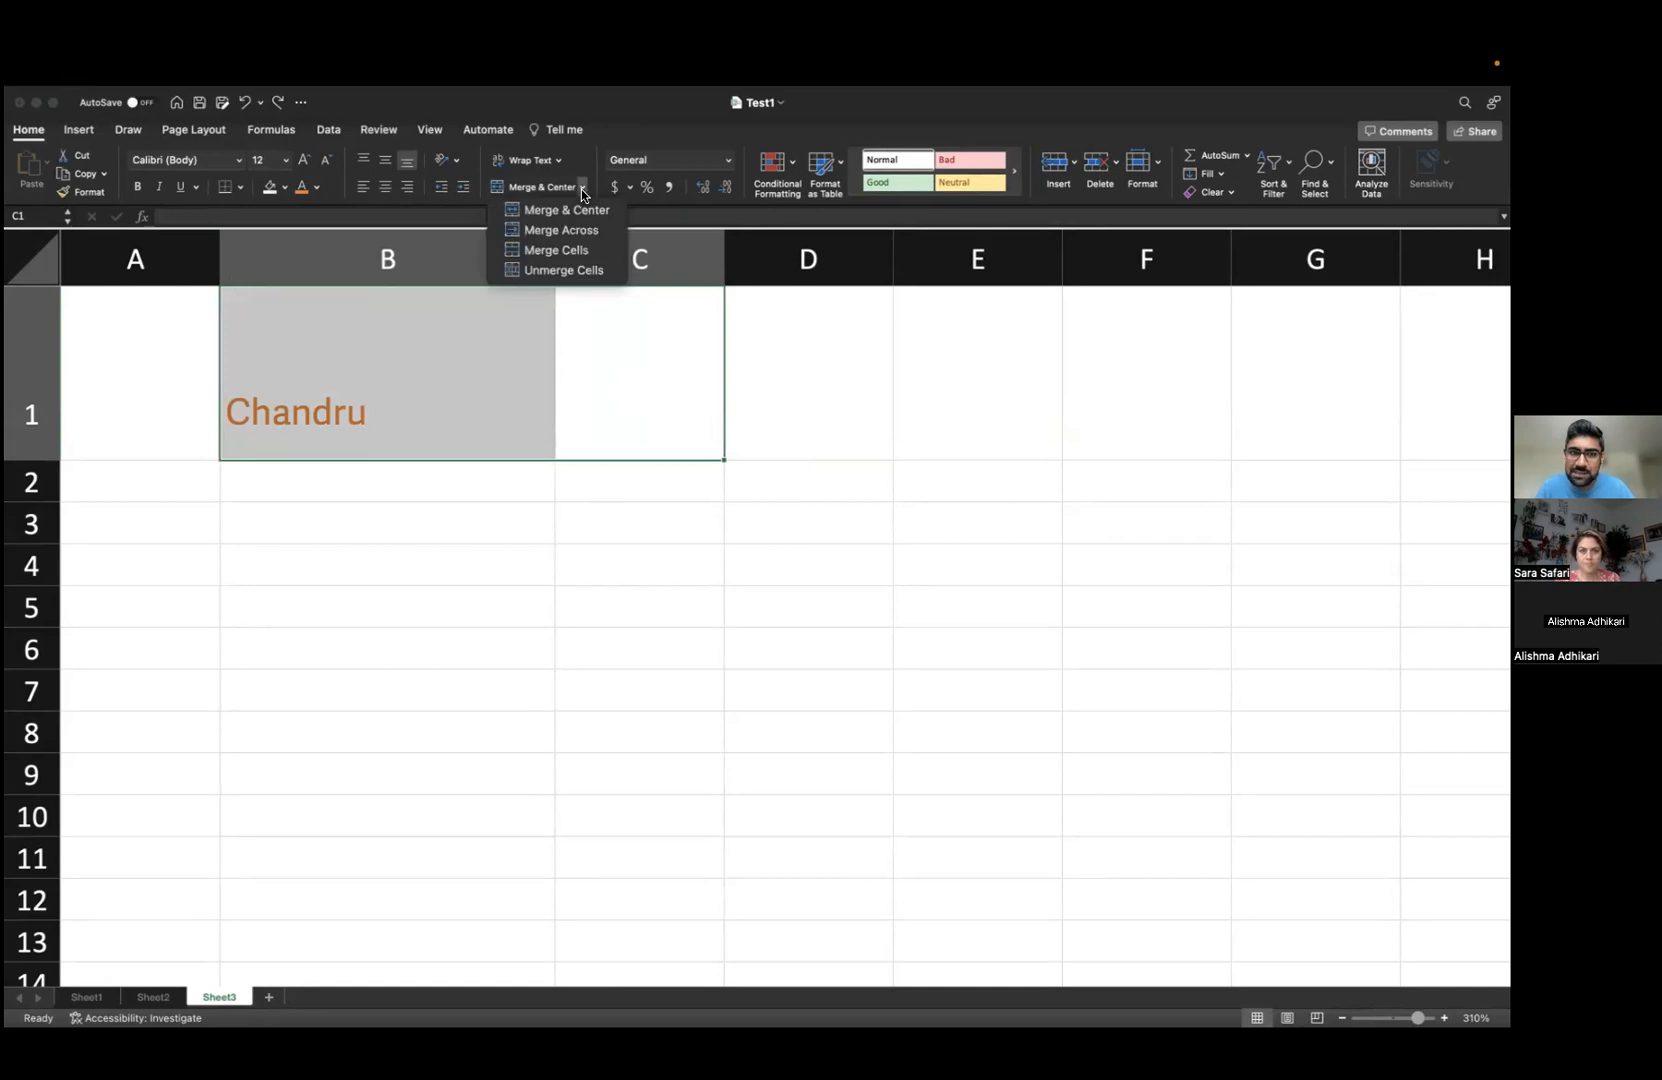
click(582, 252)
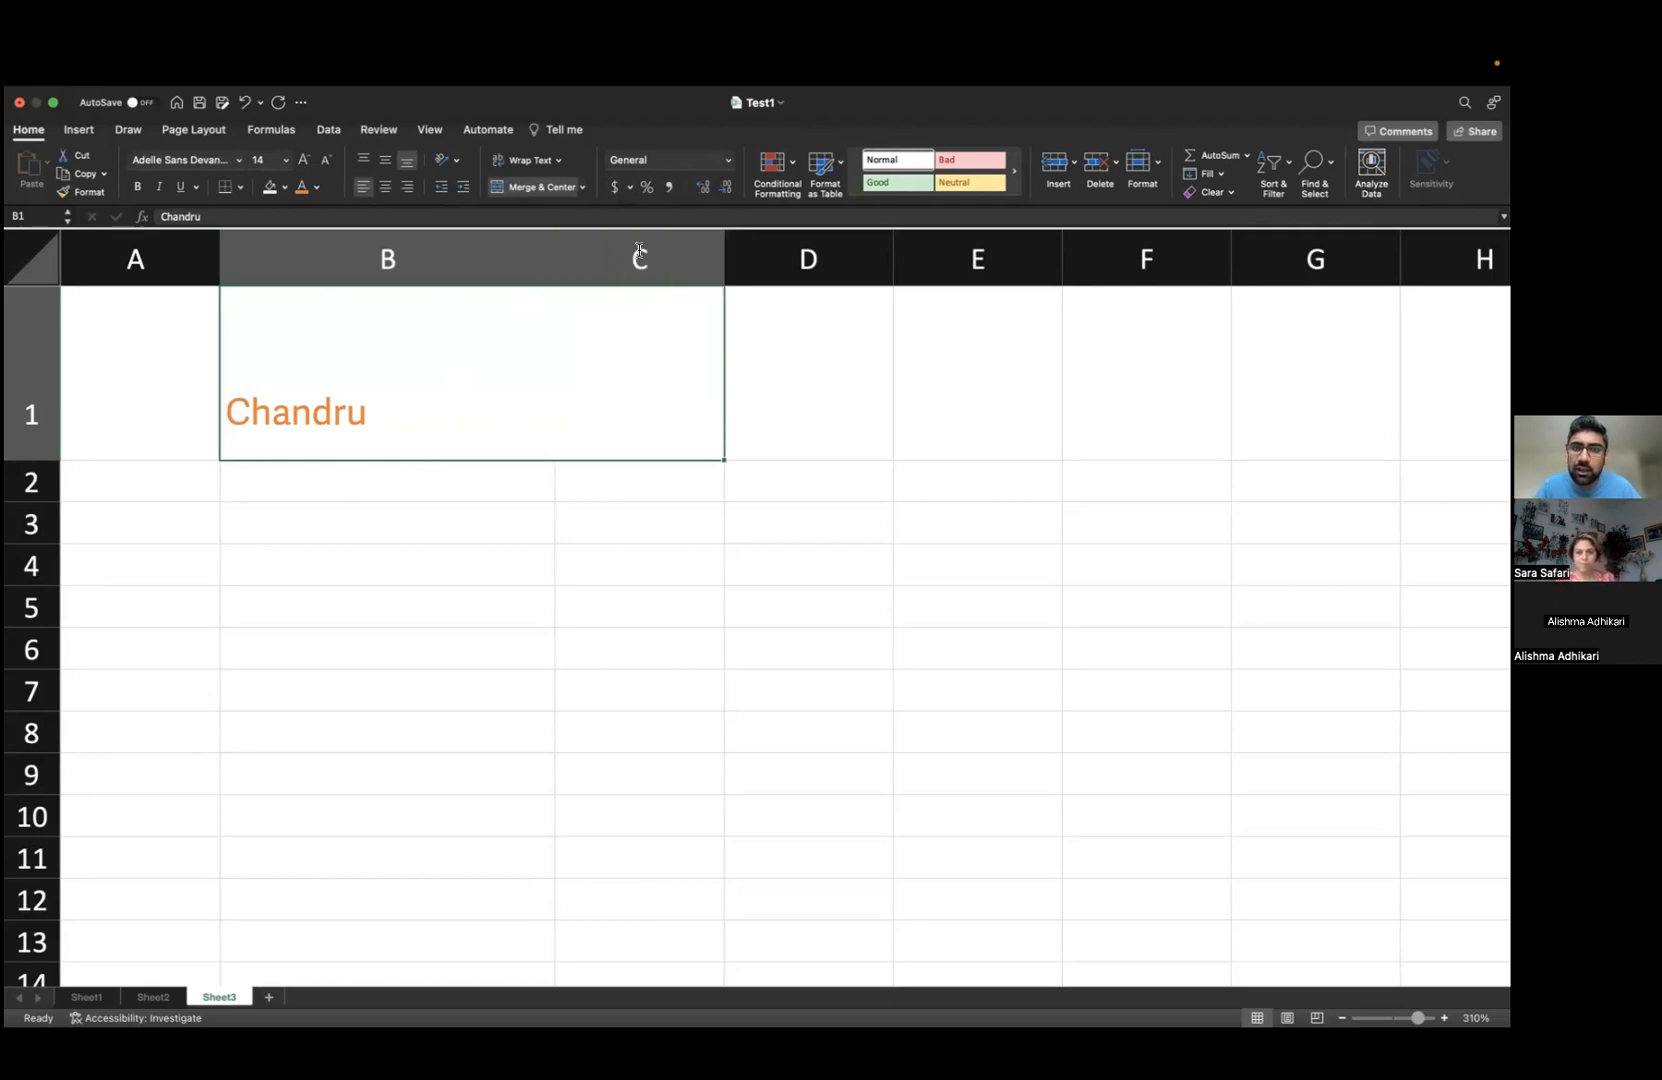
click(417, 487)
click(777, 367)
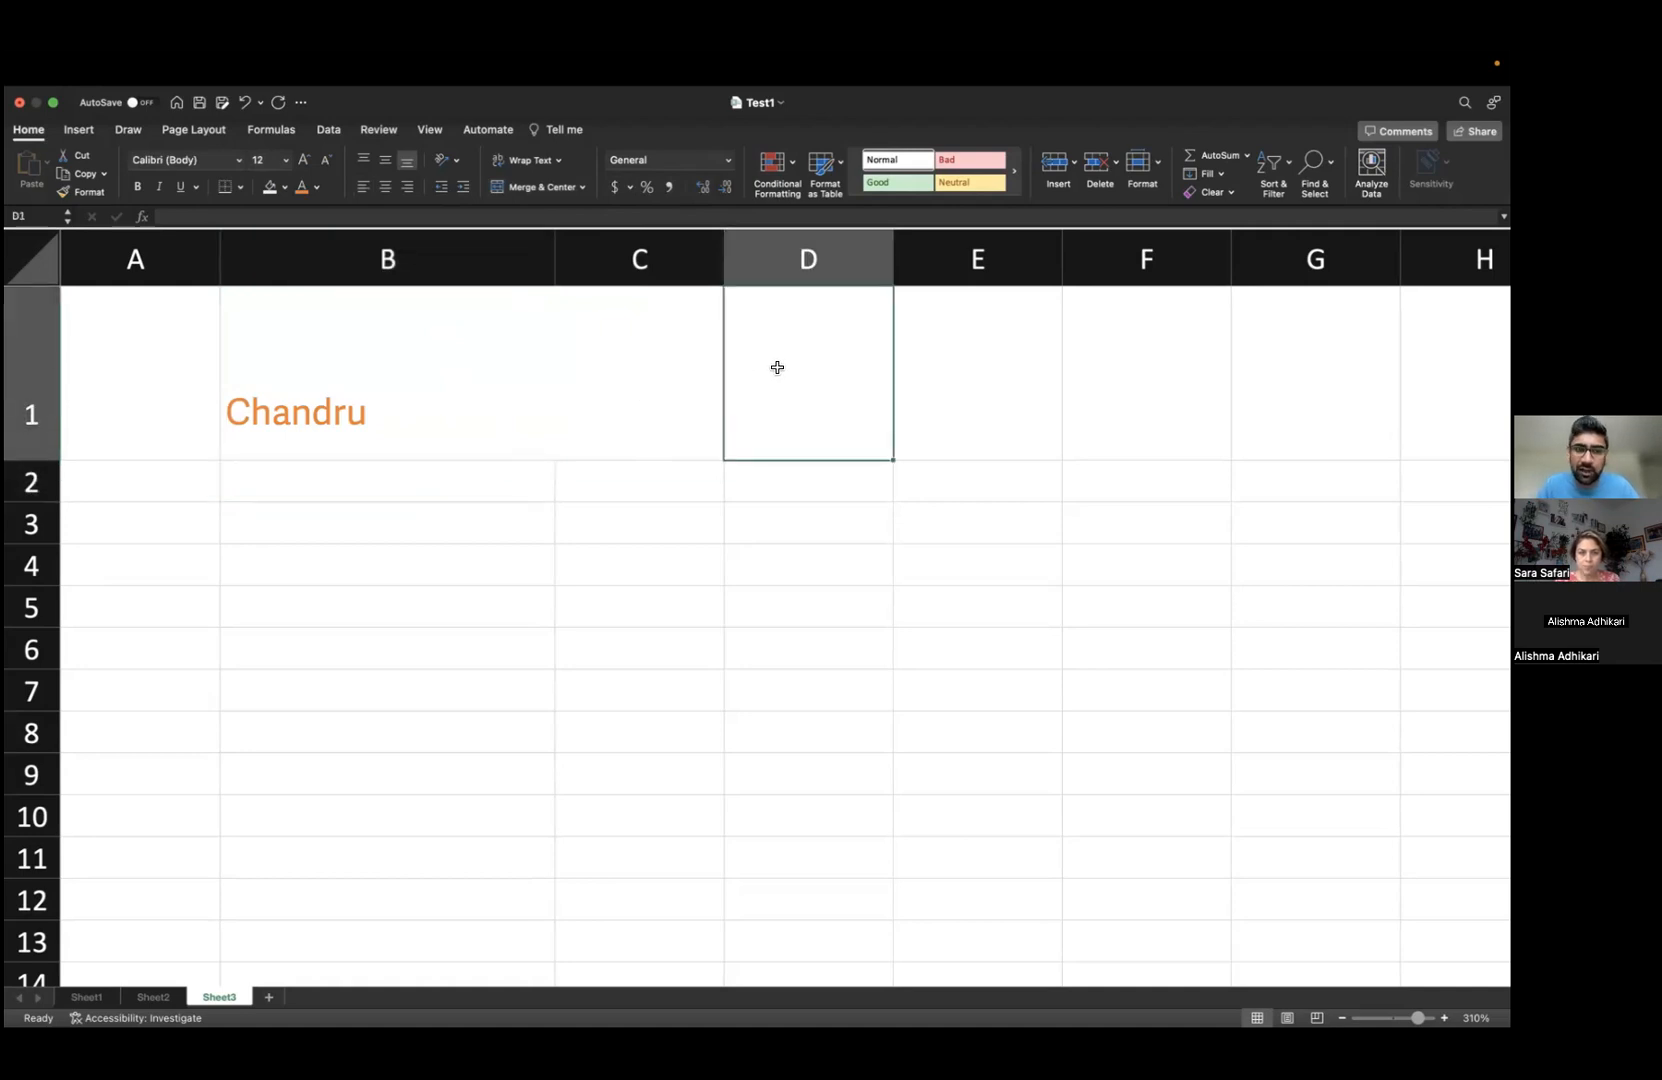
click(457, 376)
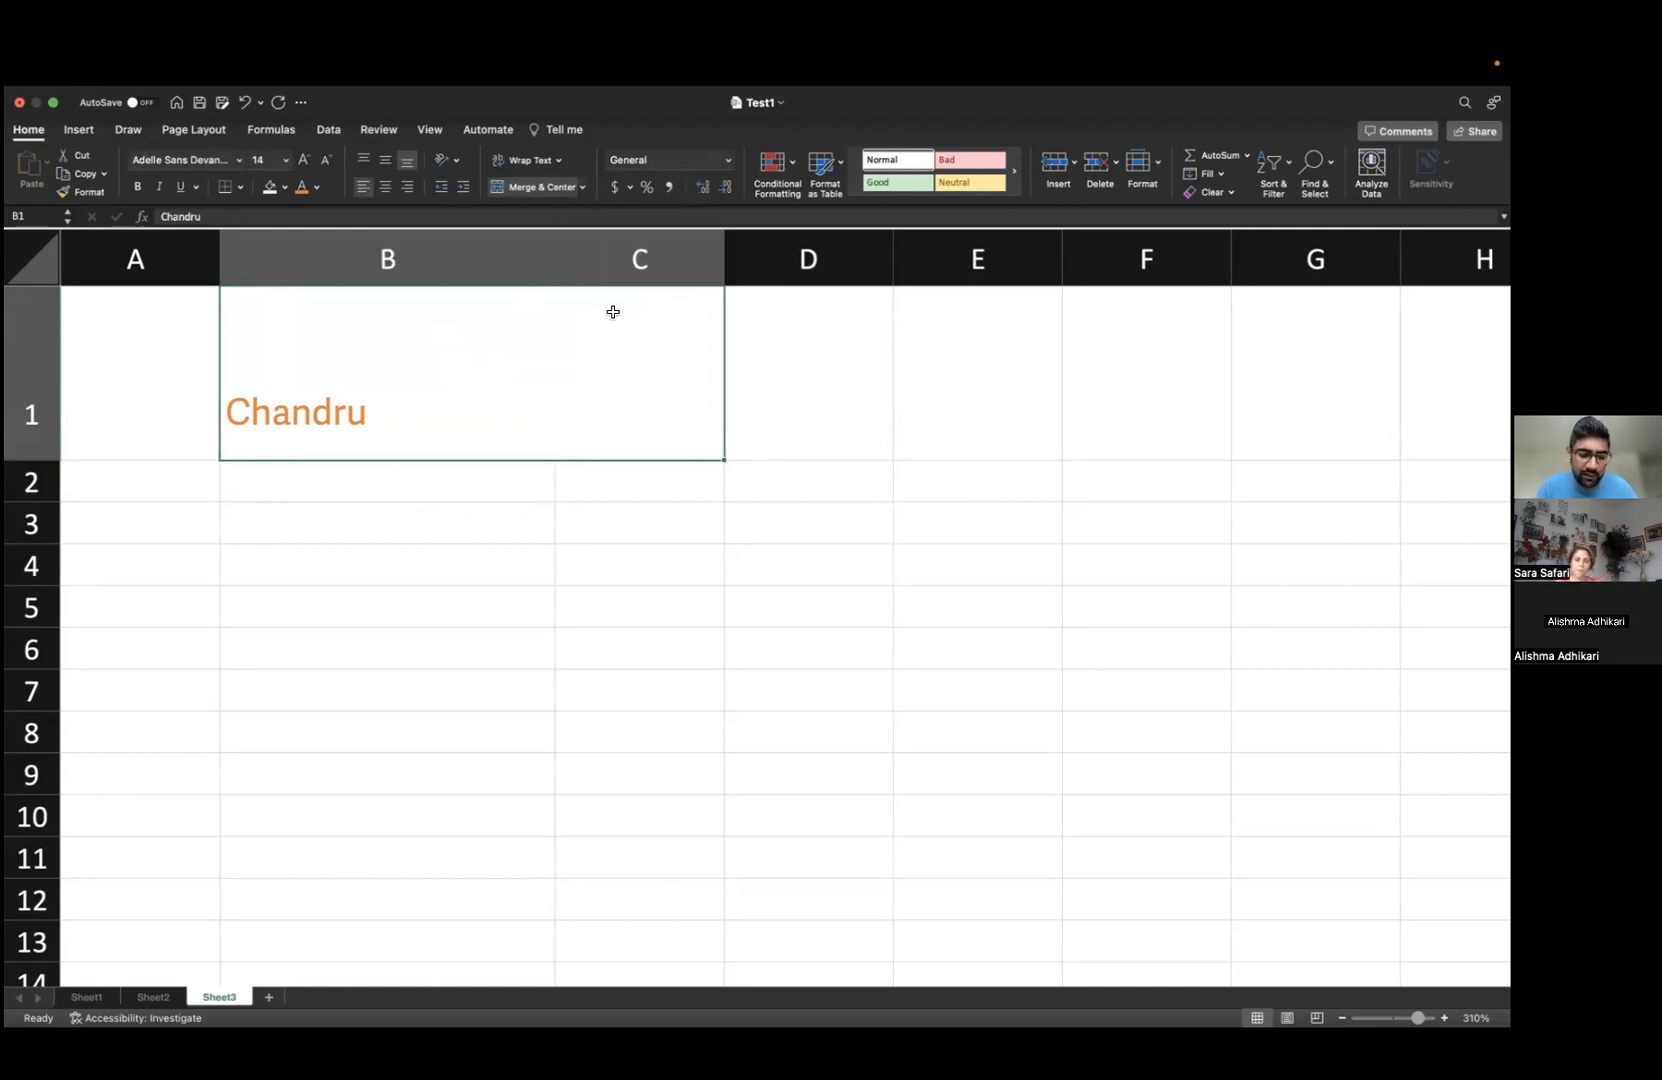
key(super+z)
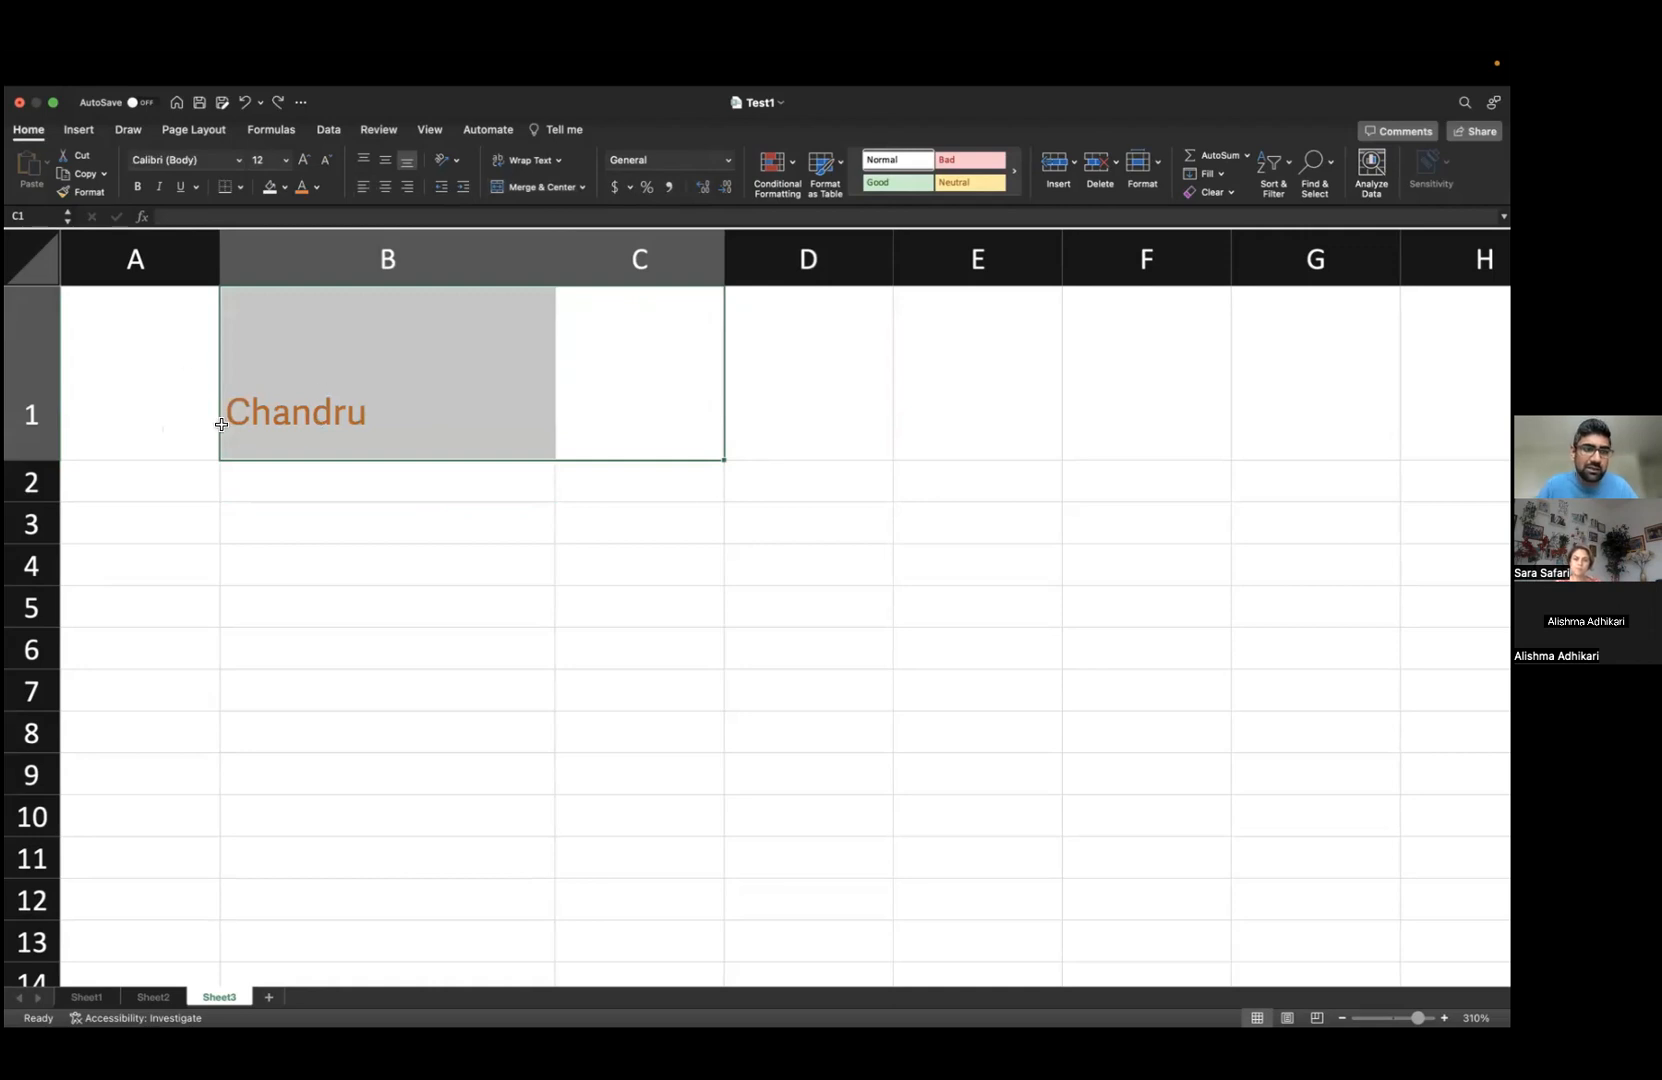
- Clear the contents of the range B1:F12 on Sheet1
click(88, 997)
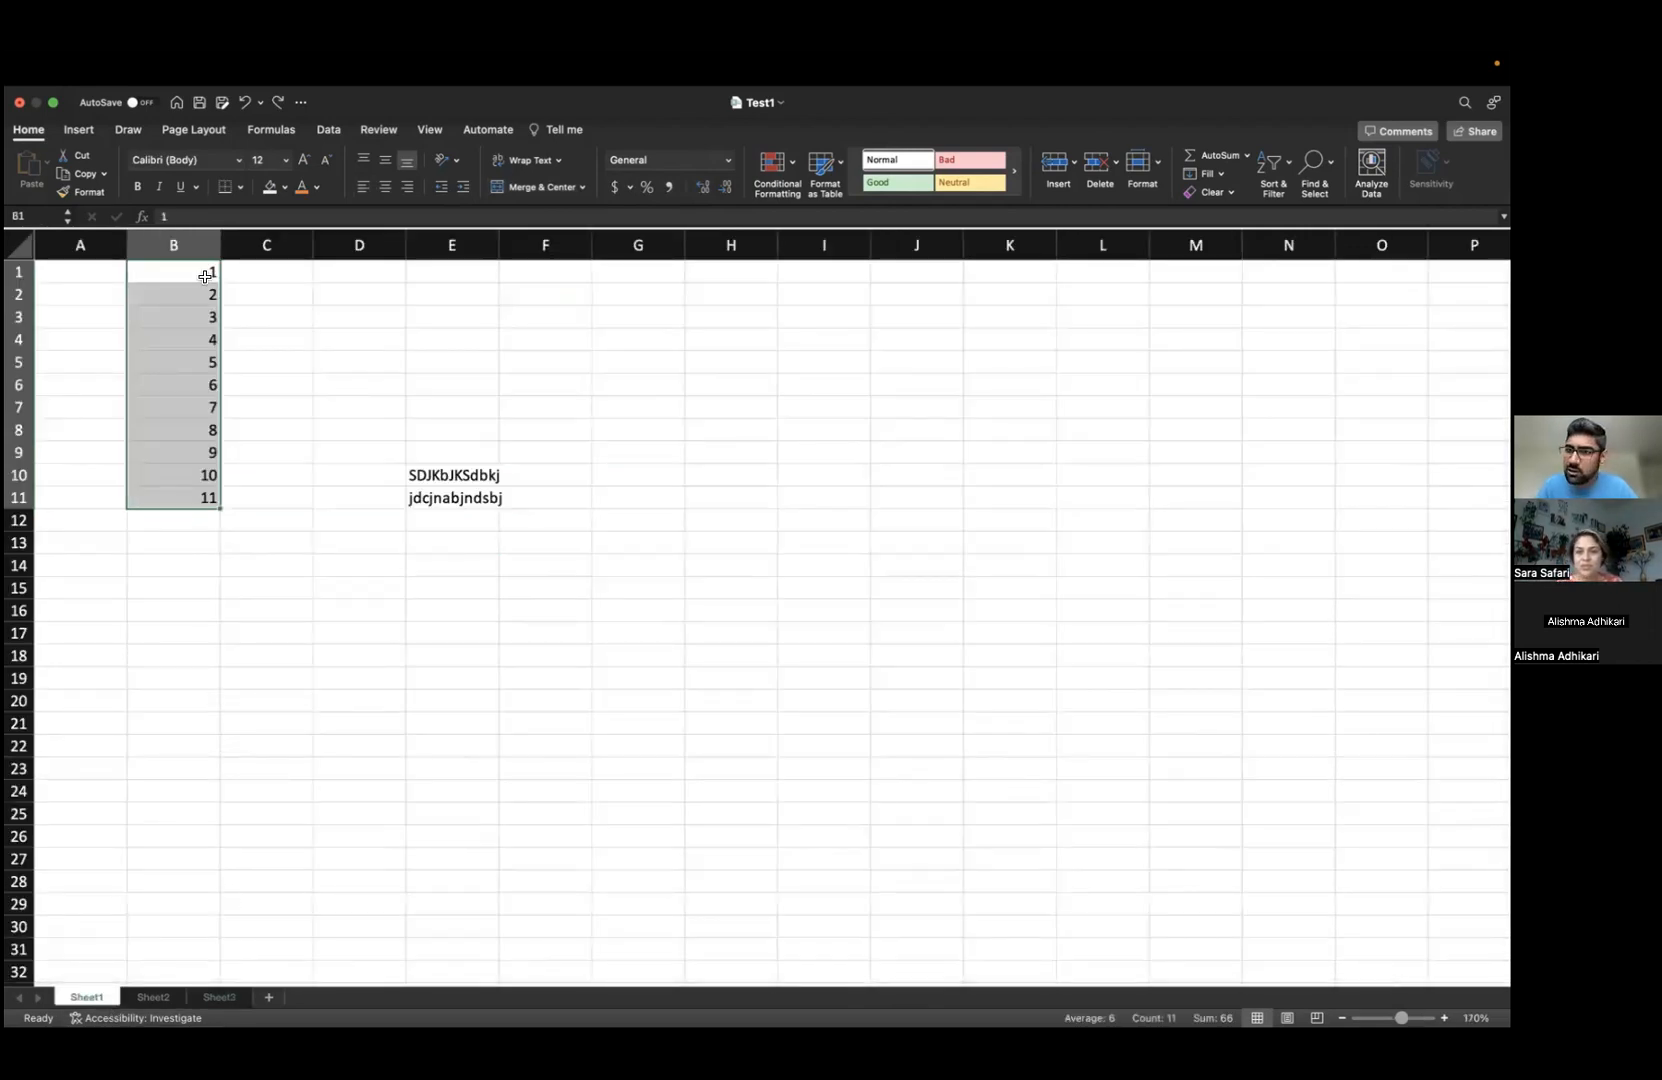
drag(205, 276, 505, 509)
key(Delete)
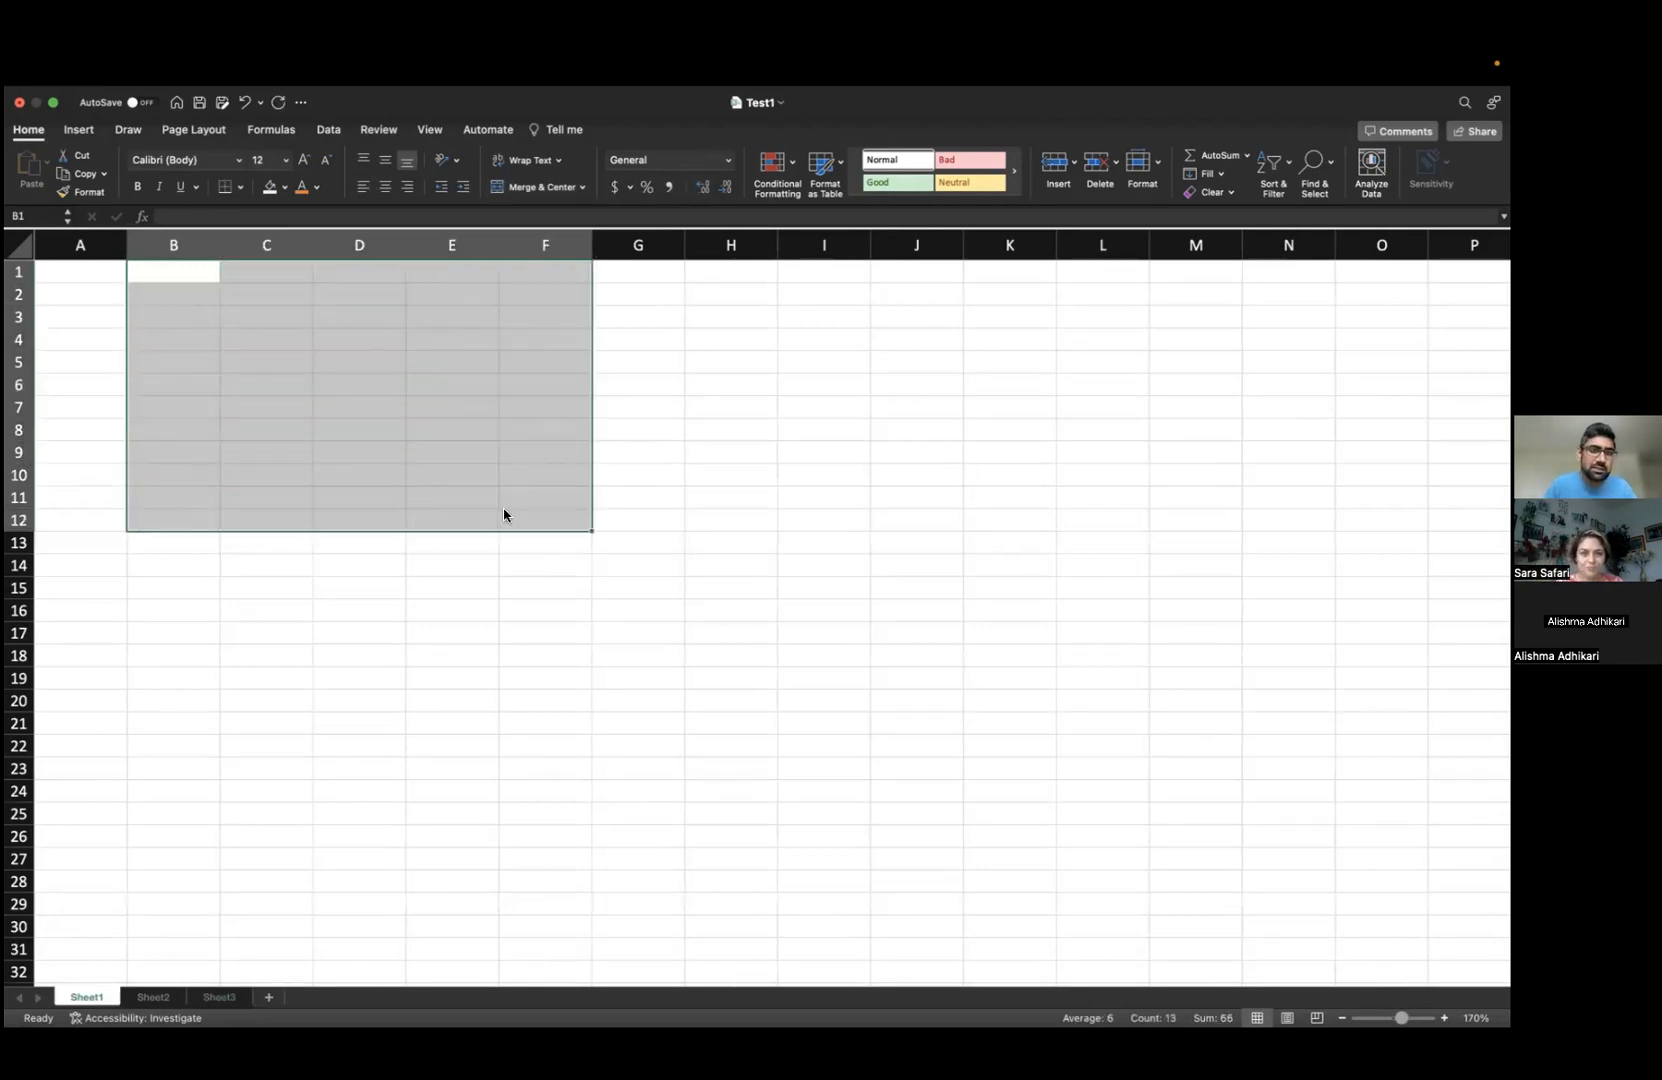
click(164, 271)
text(Teacher)
key(BackSpace)
key(BackSpace)
key(BackSpace)
key(BackSpace)
key(BackSpace)
key(BackSpace)
key(BackSpace)
key(Left)
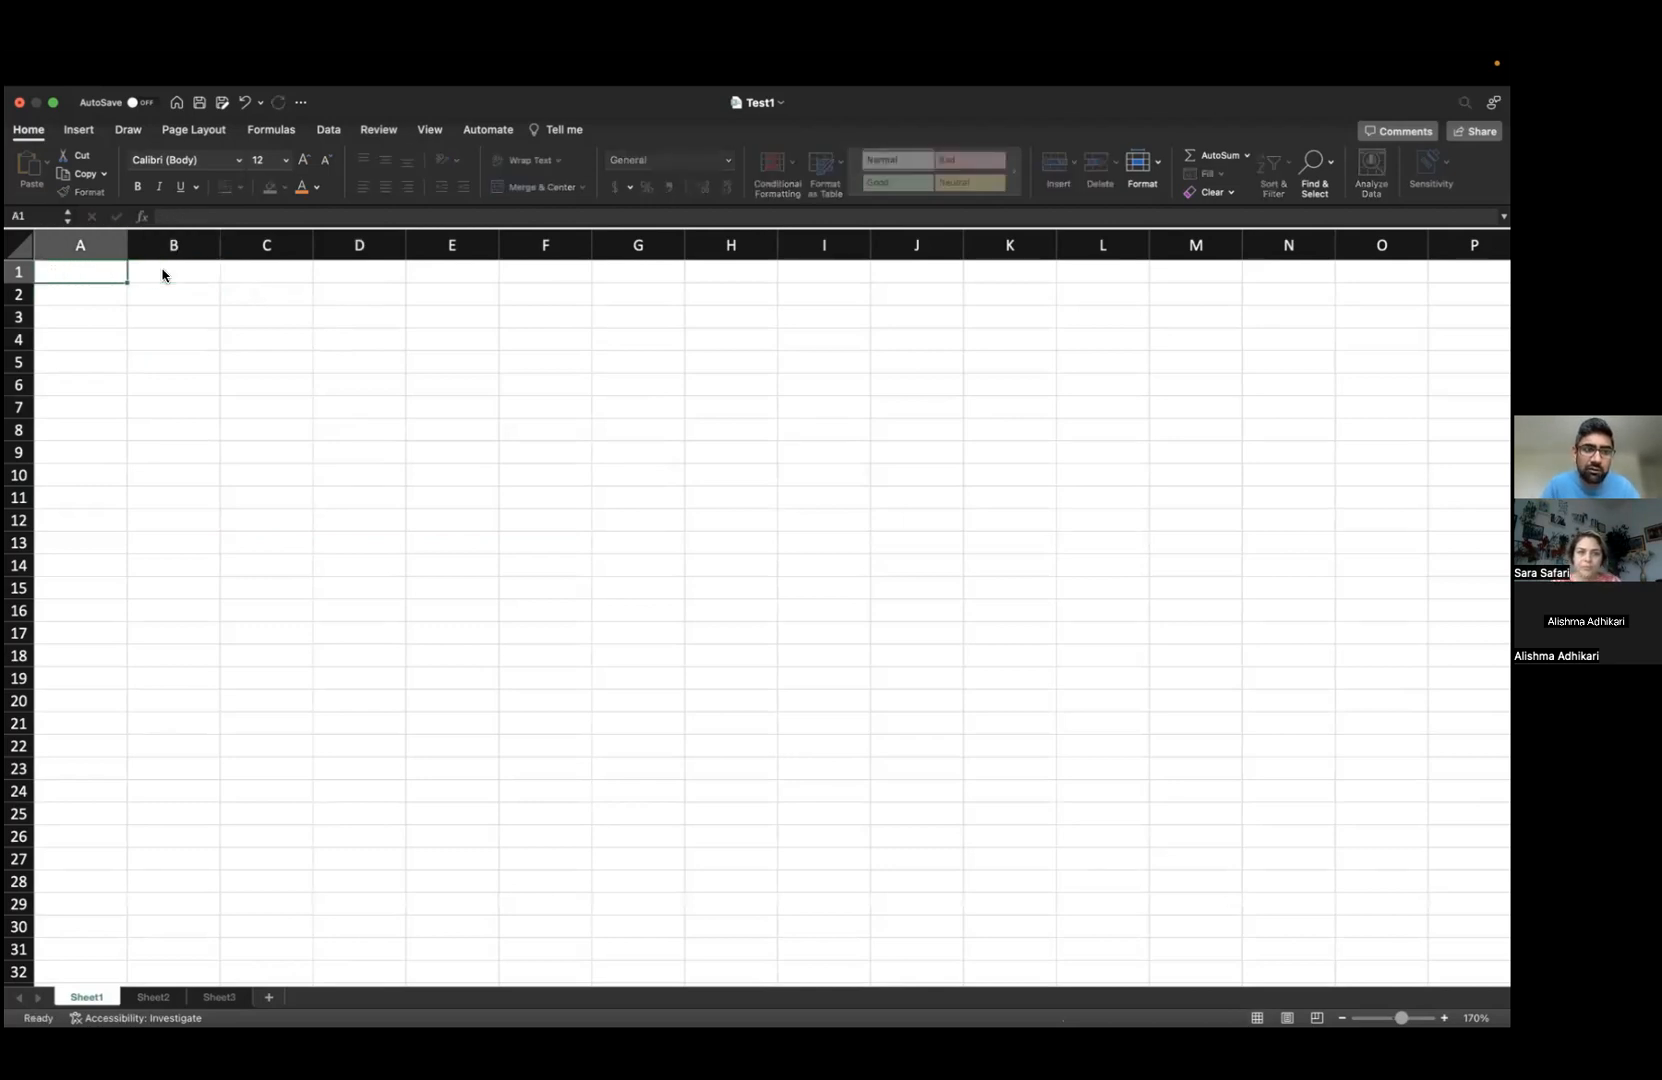
- Enter the column headings Teacher, Students and Grades in A1, B1 and C1
text(Teacher)
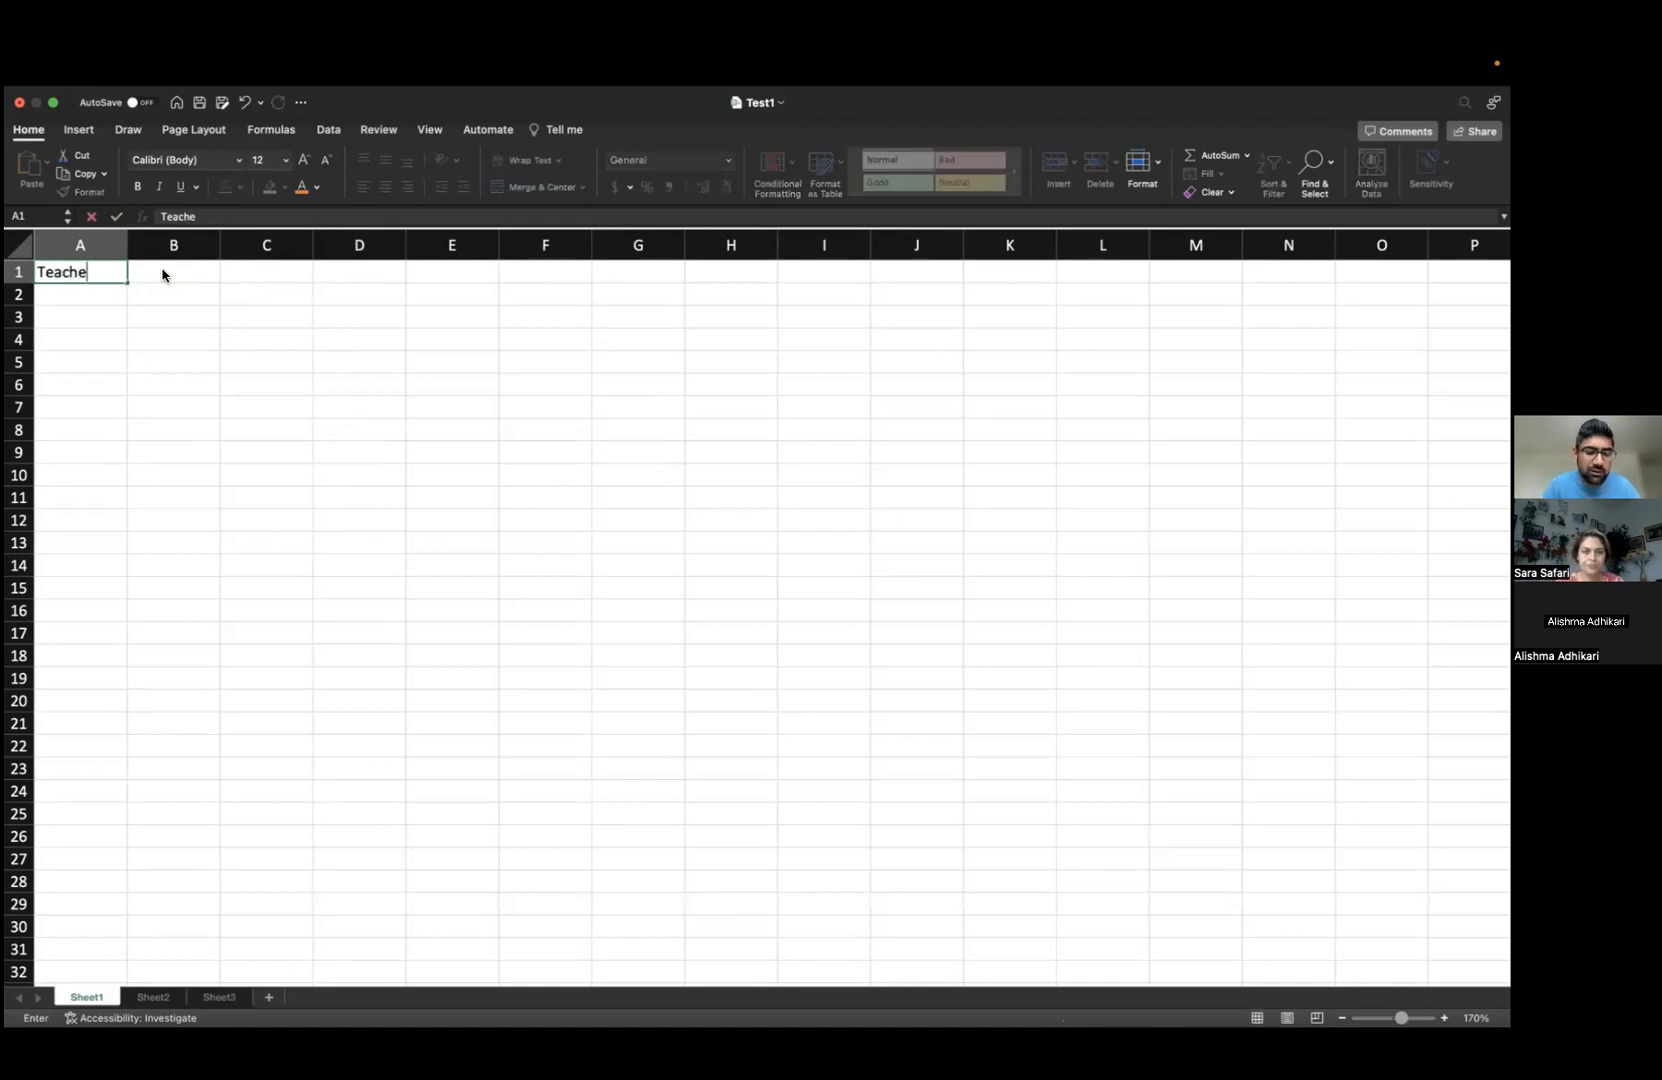
key(Tab)
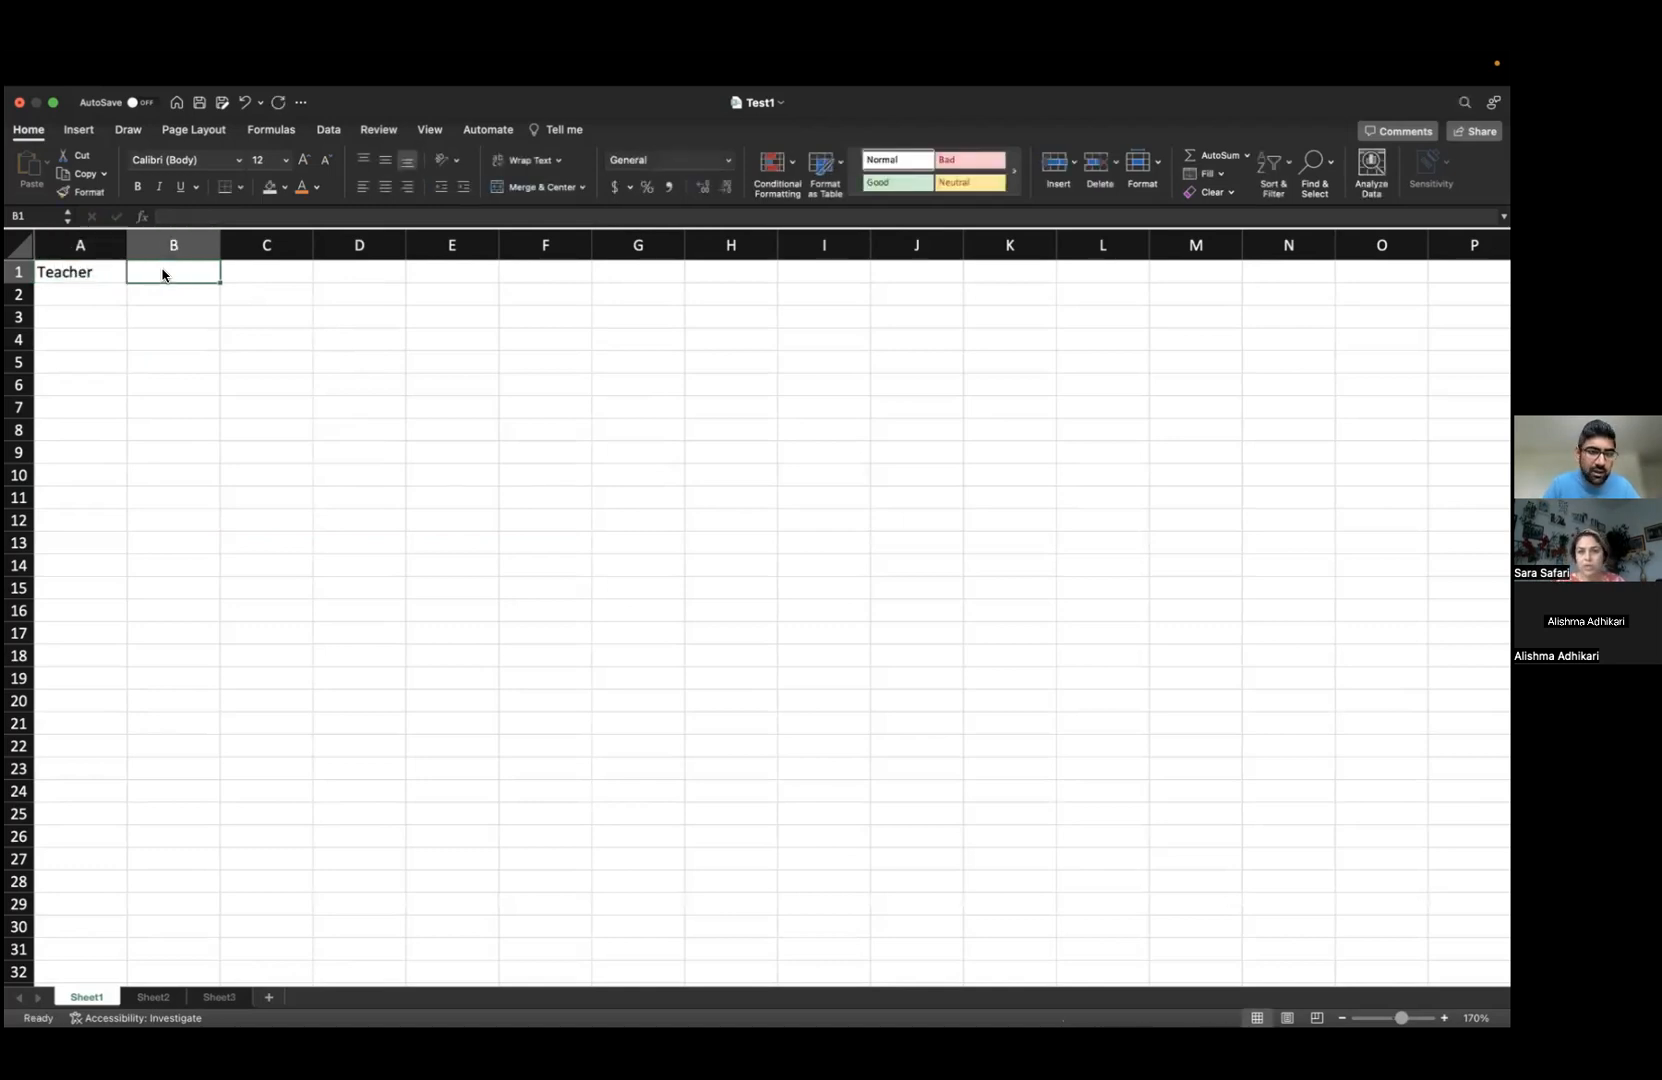
text(S)
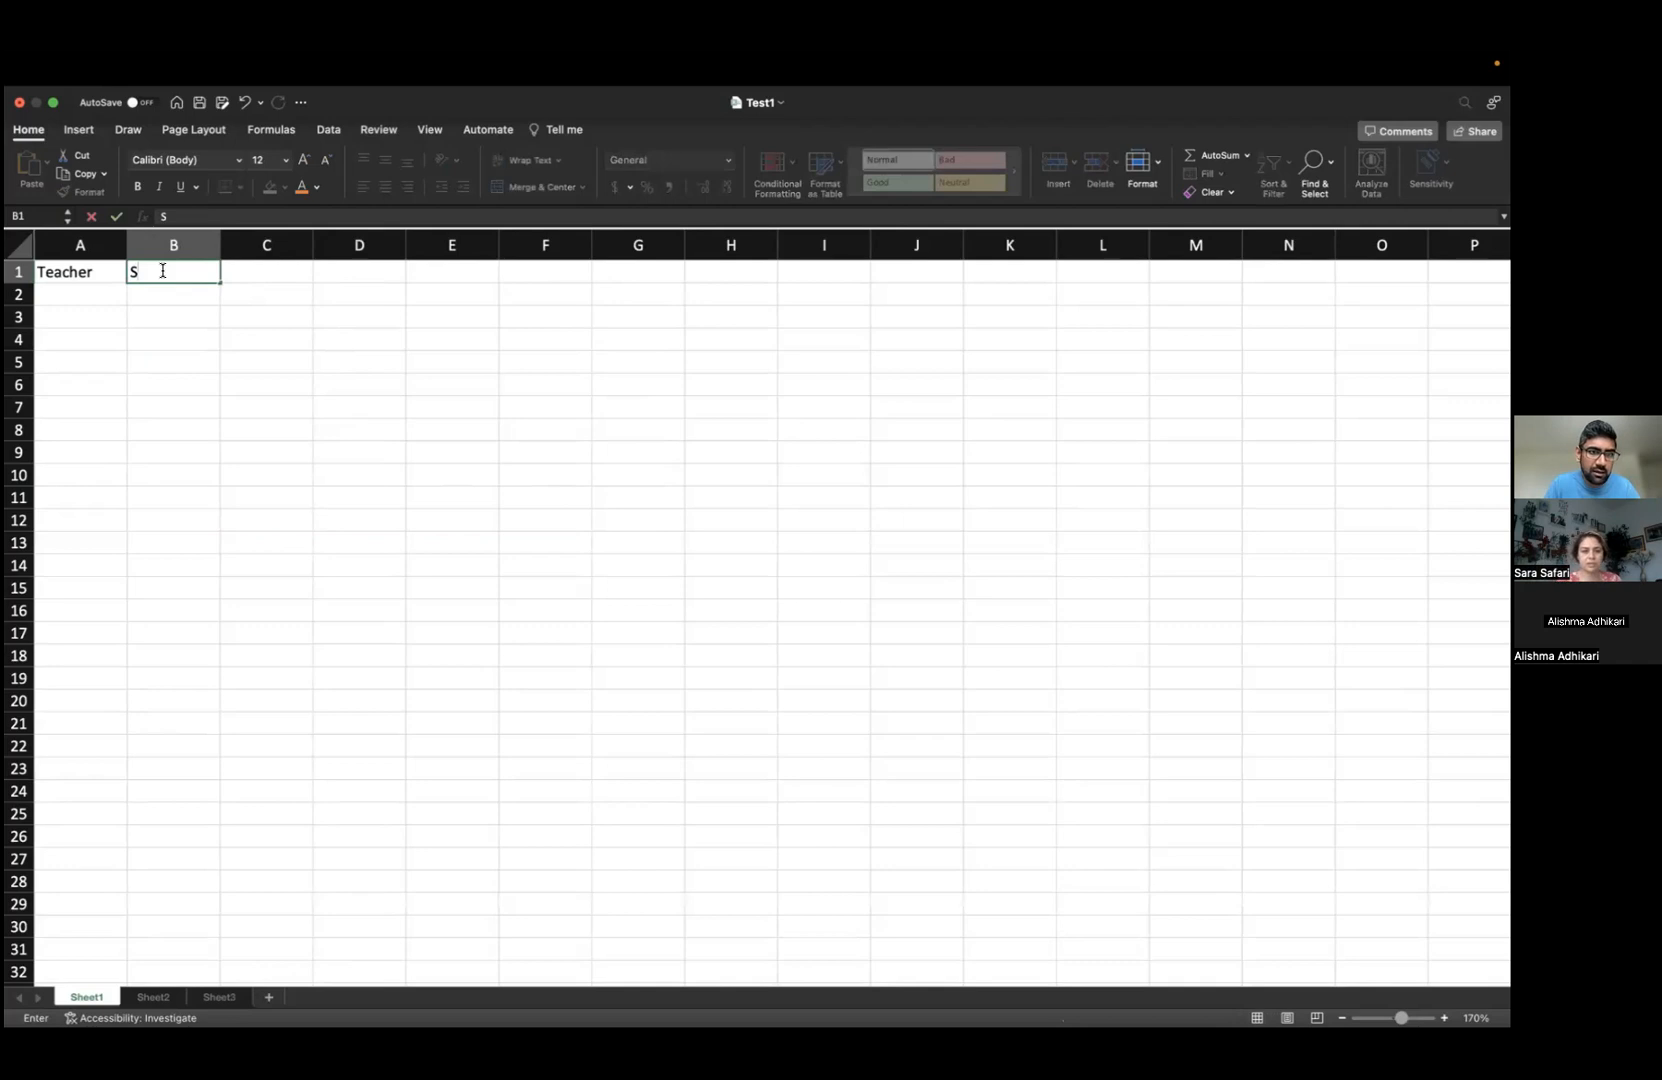
text(tu)
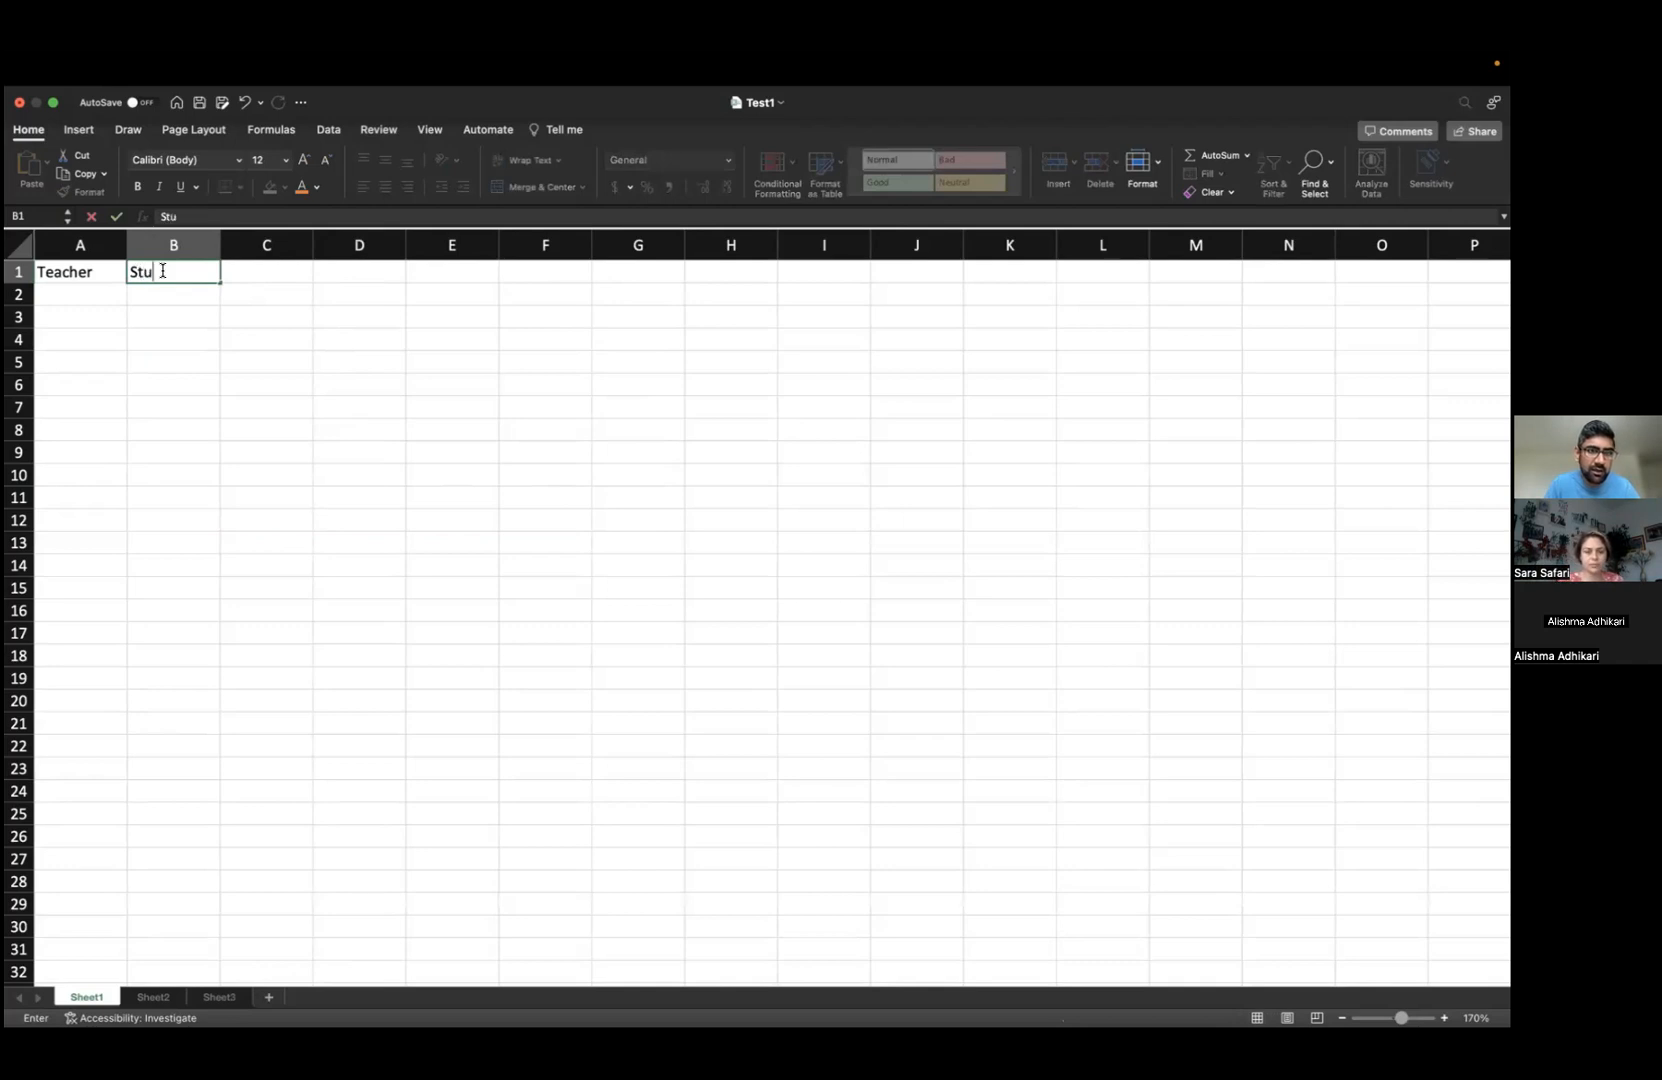
text(dents)
key(Tab)
text(Grades)
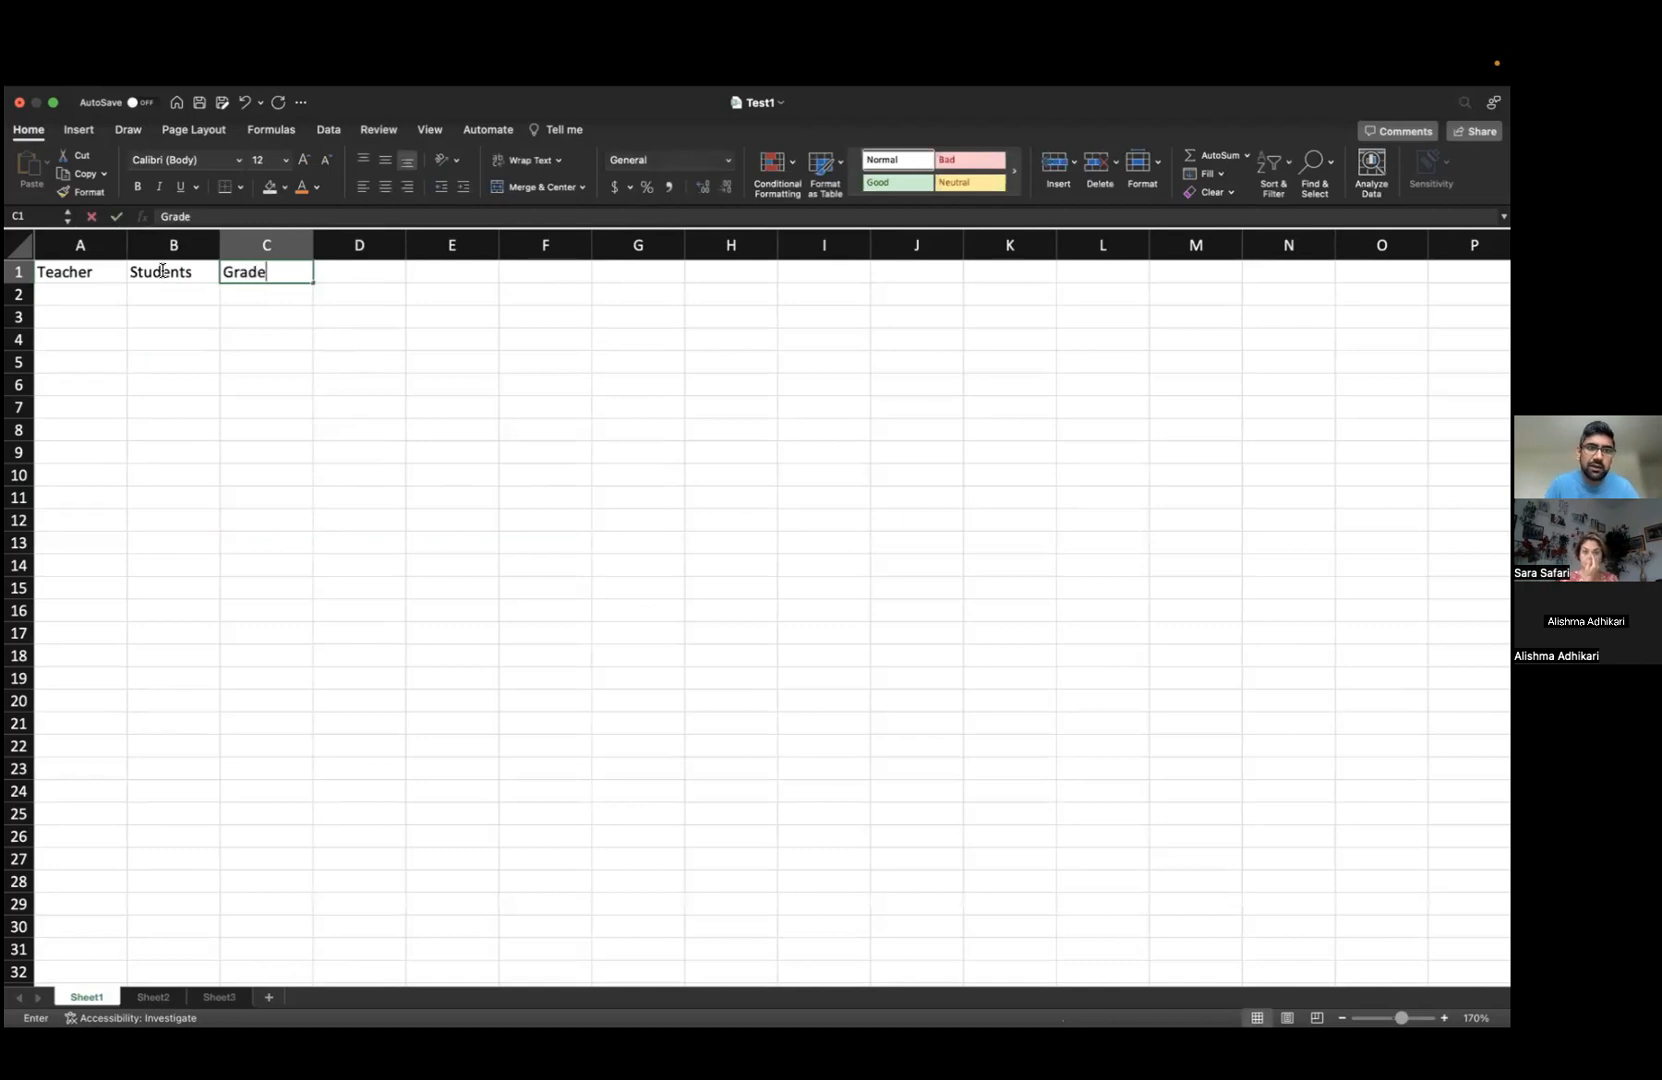
key(Return)
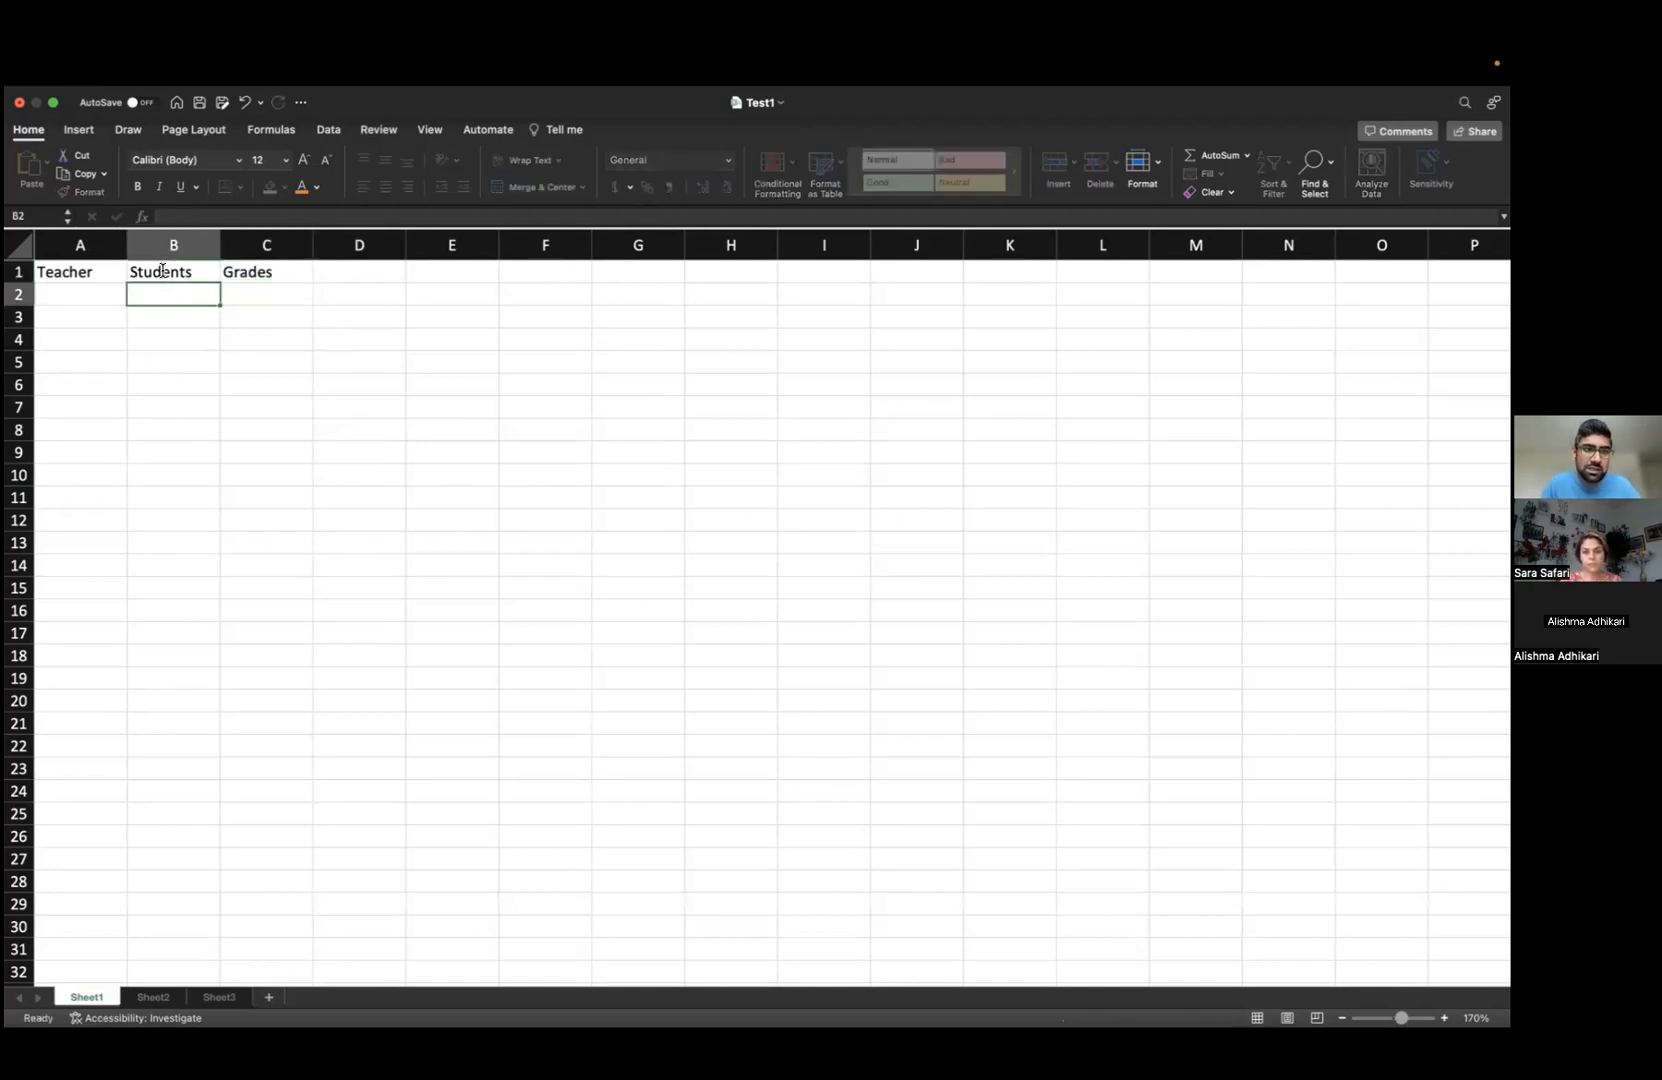
- Enter the teacher's first name in A2 and the two students' first names in B2 and B3
key(Left)
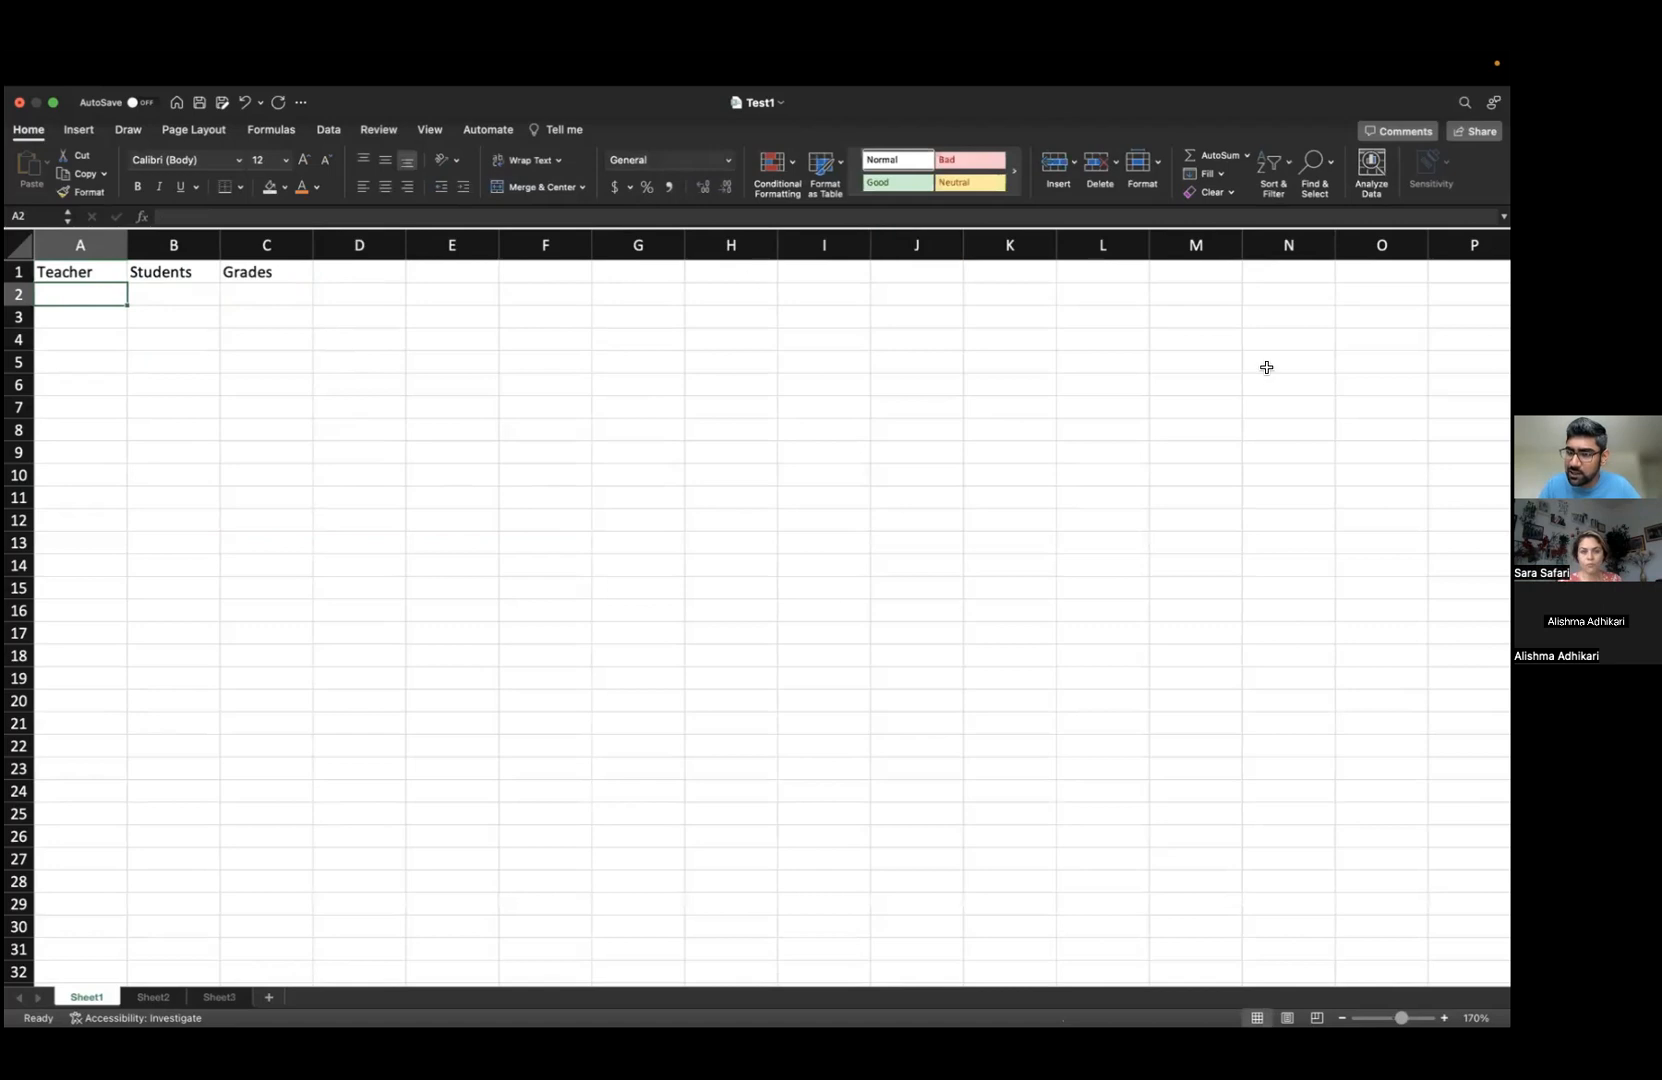
text(Sabin)
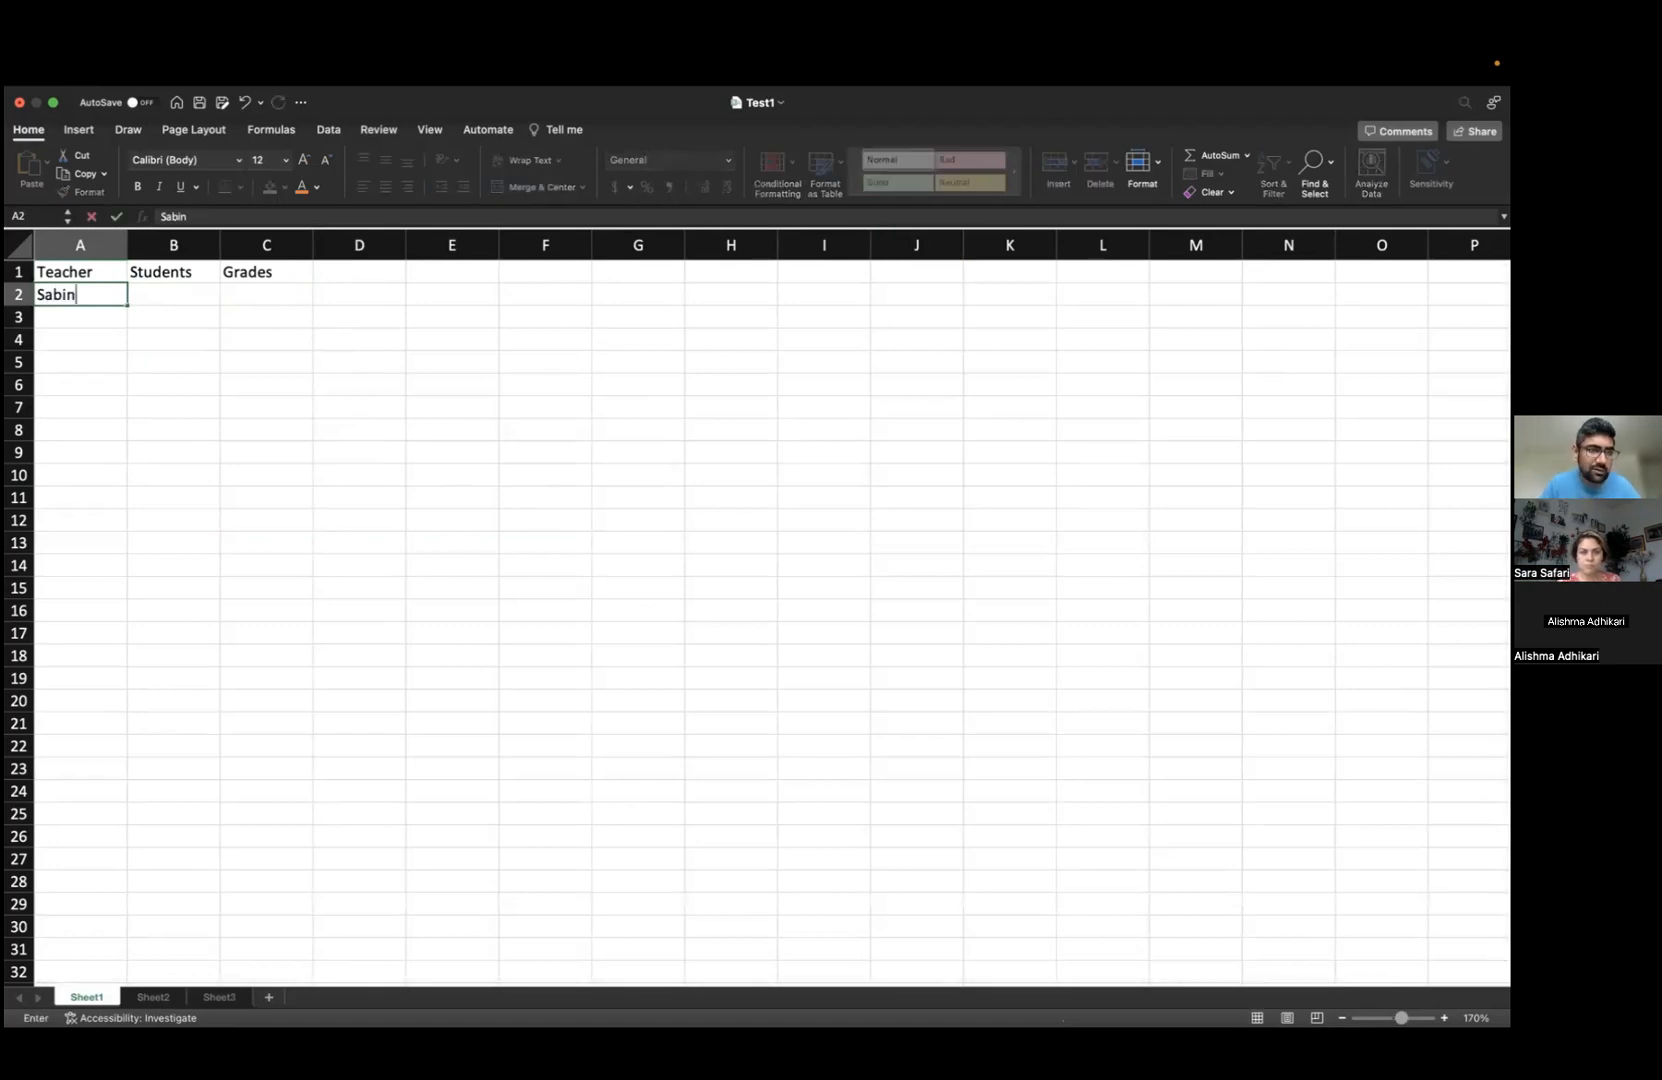
key(Tab)
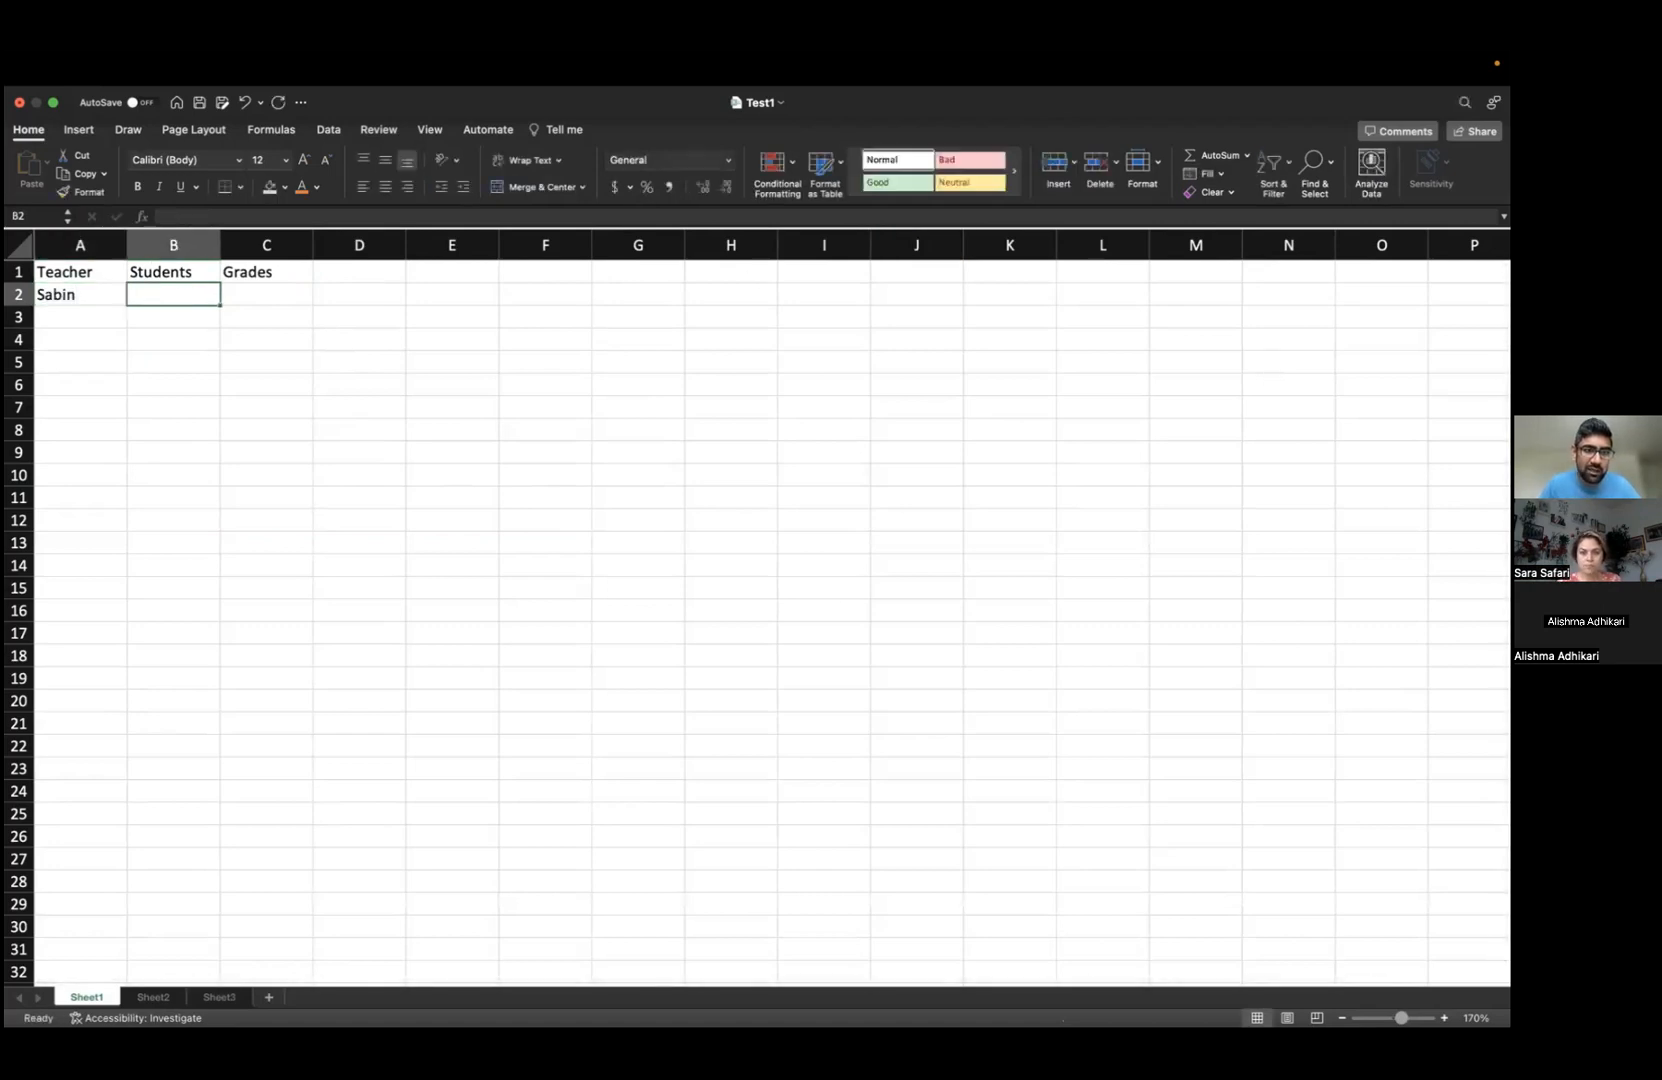
text(Chandru)
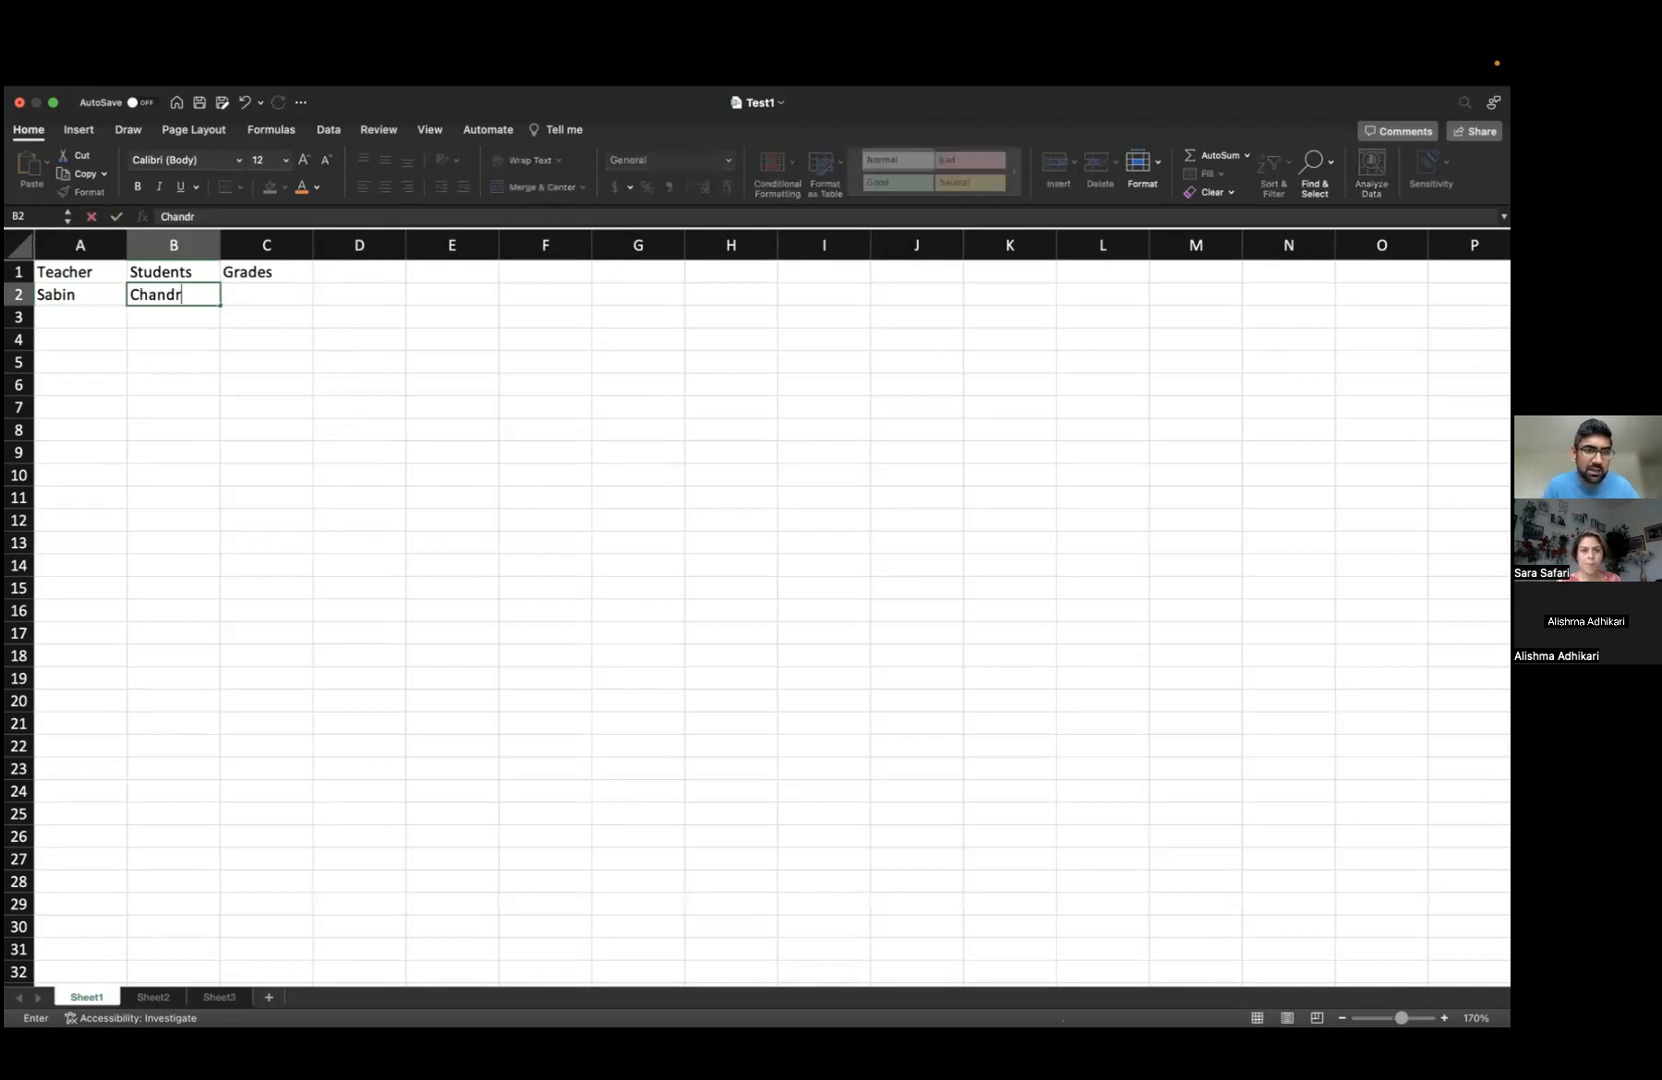
key(Return)
text(Sara)
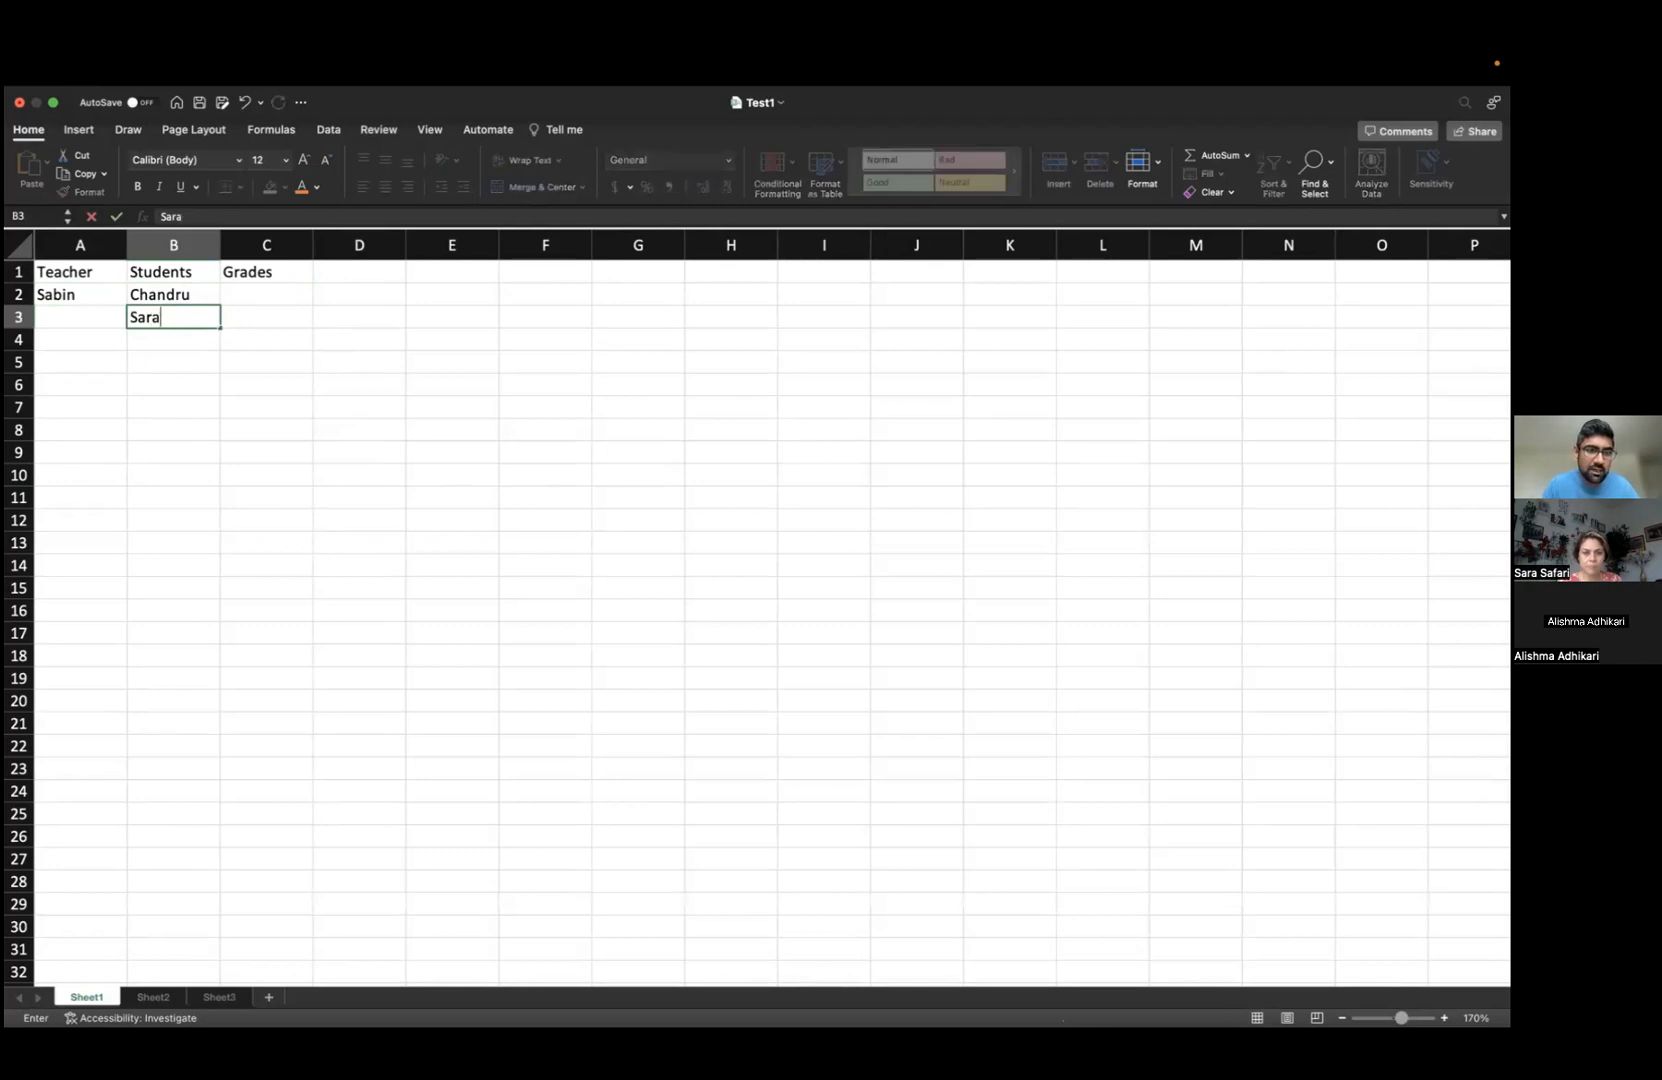
key(Tab)
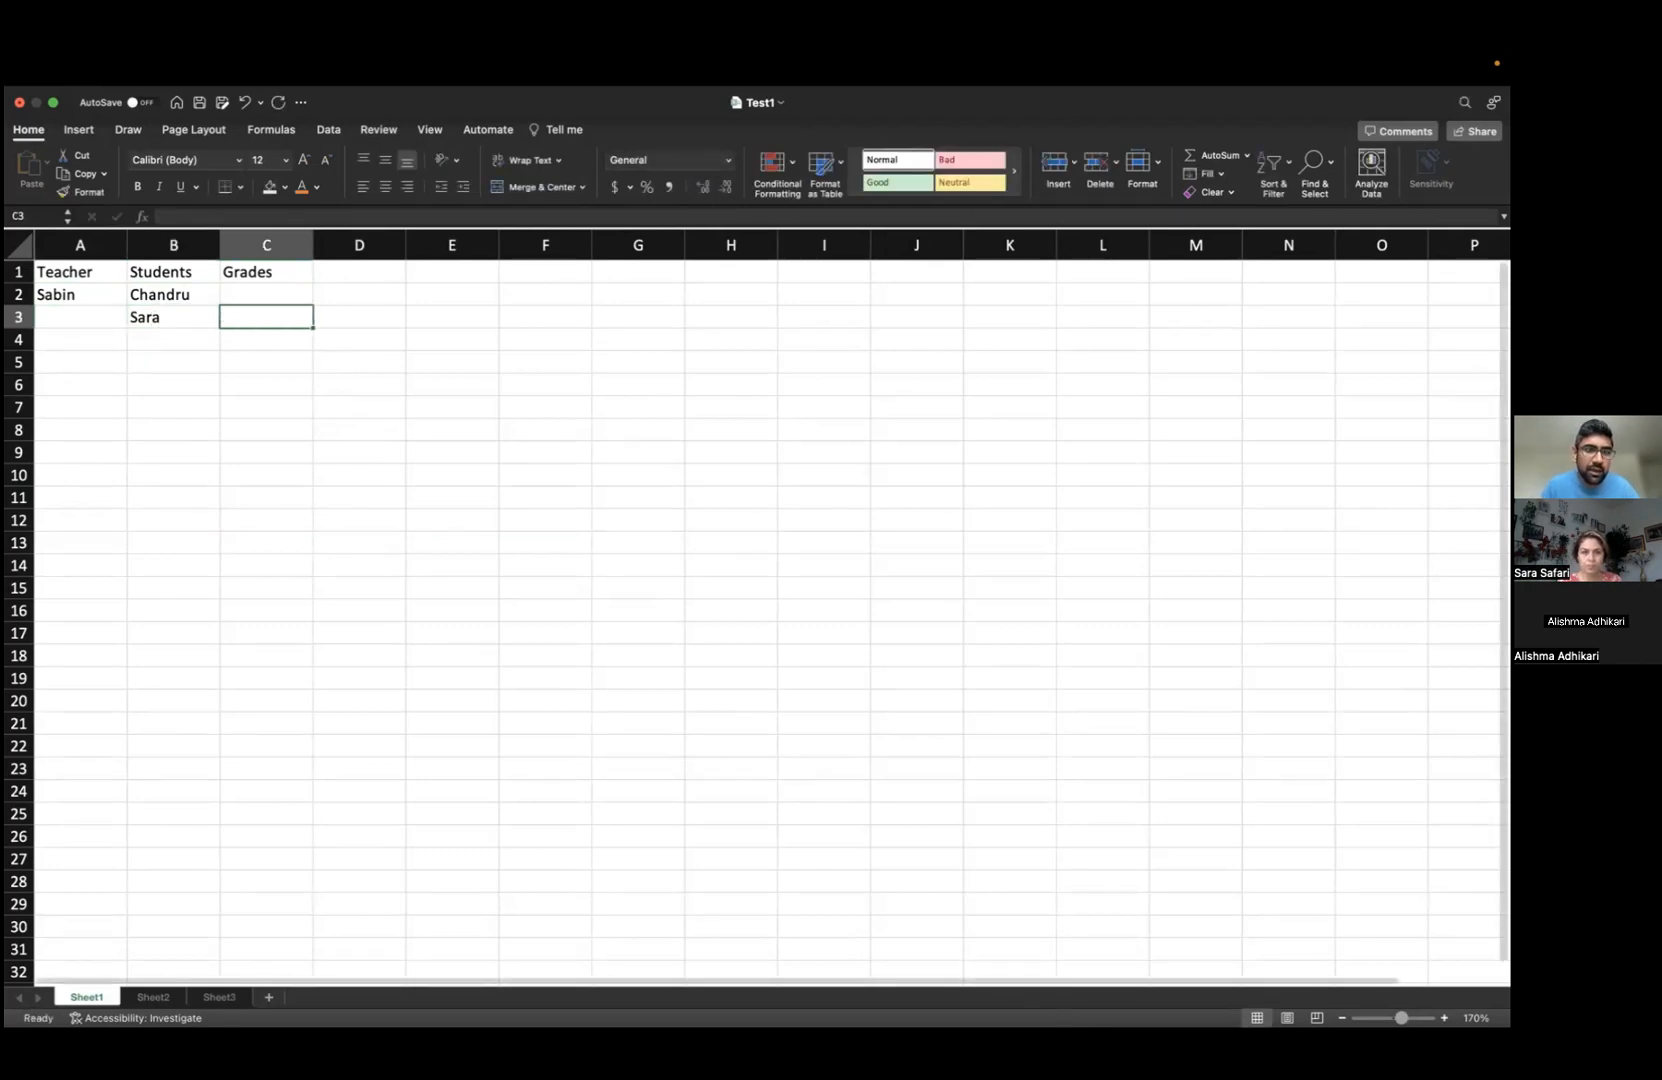
- Insert a new column before Grades and head it Subjects in C1
right_click(267, 234)
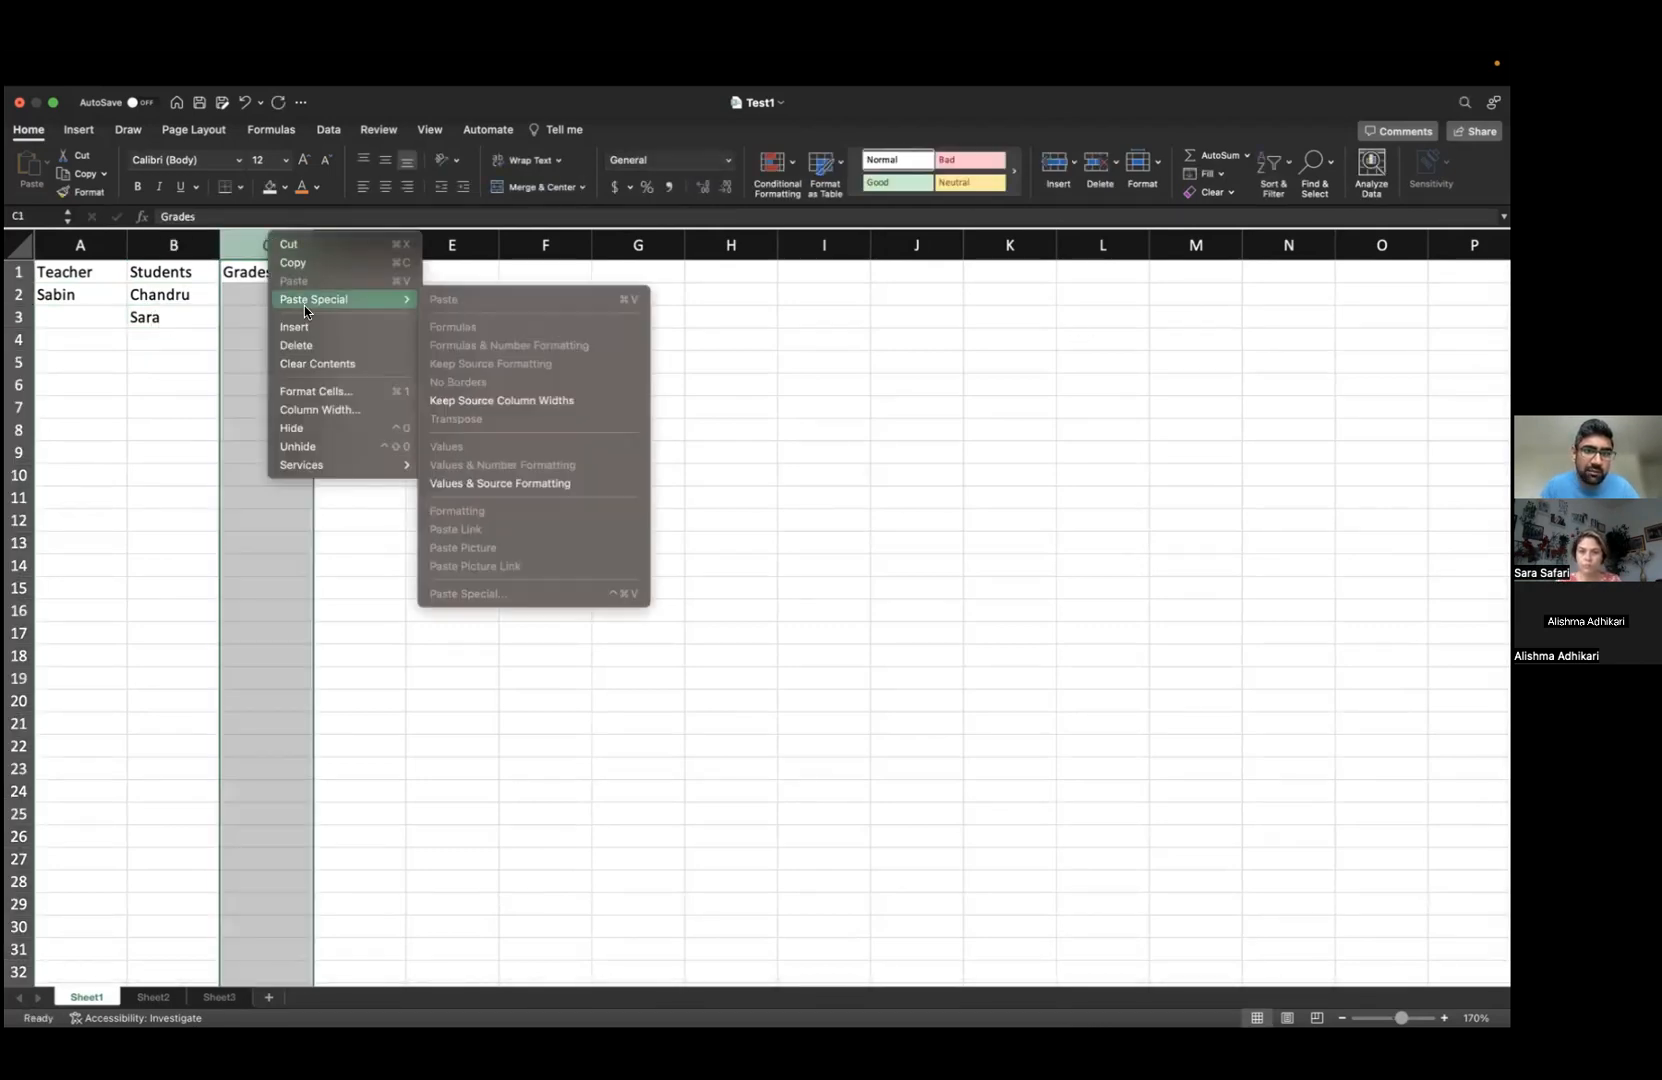
click(312, 328)
click(269, 273)
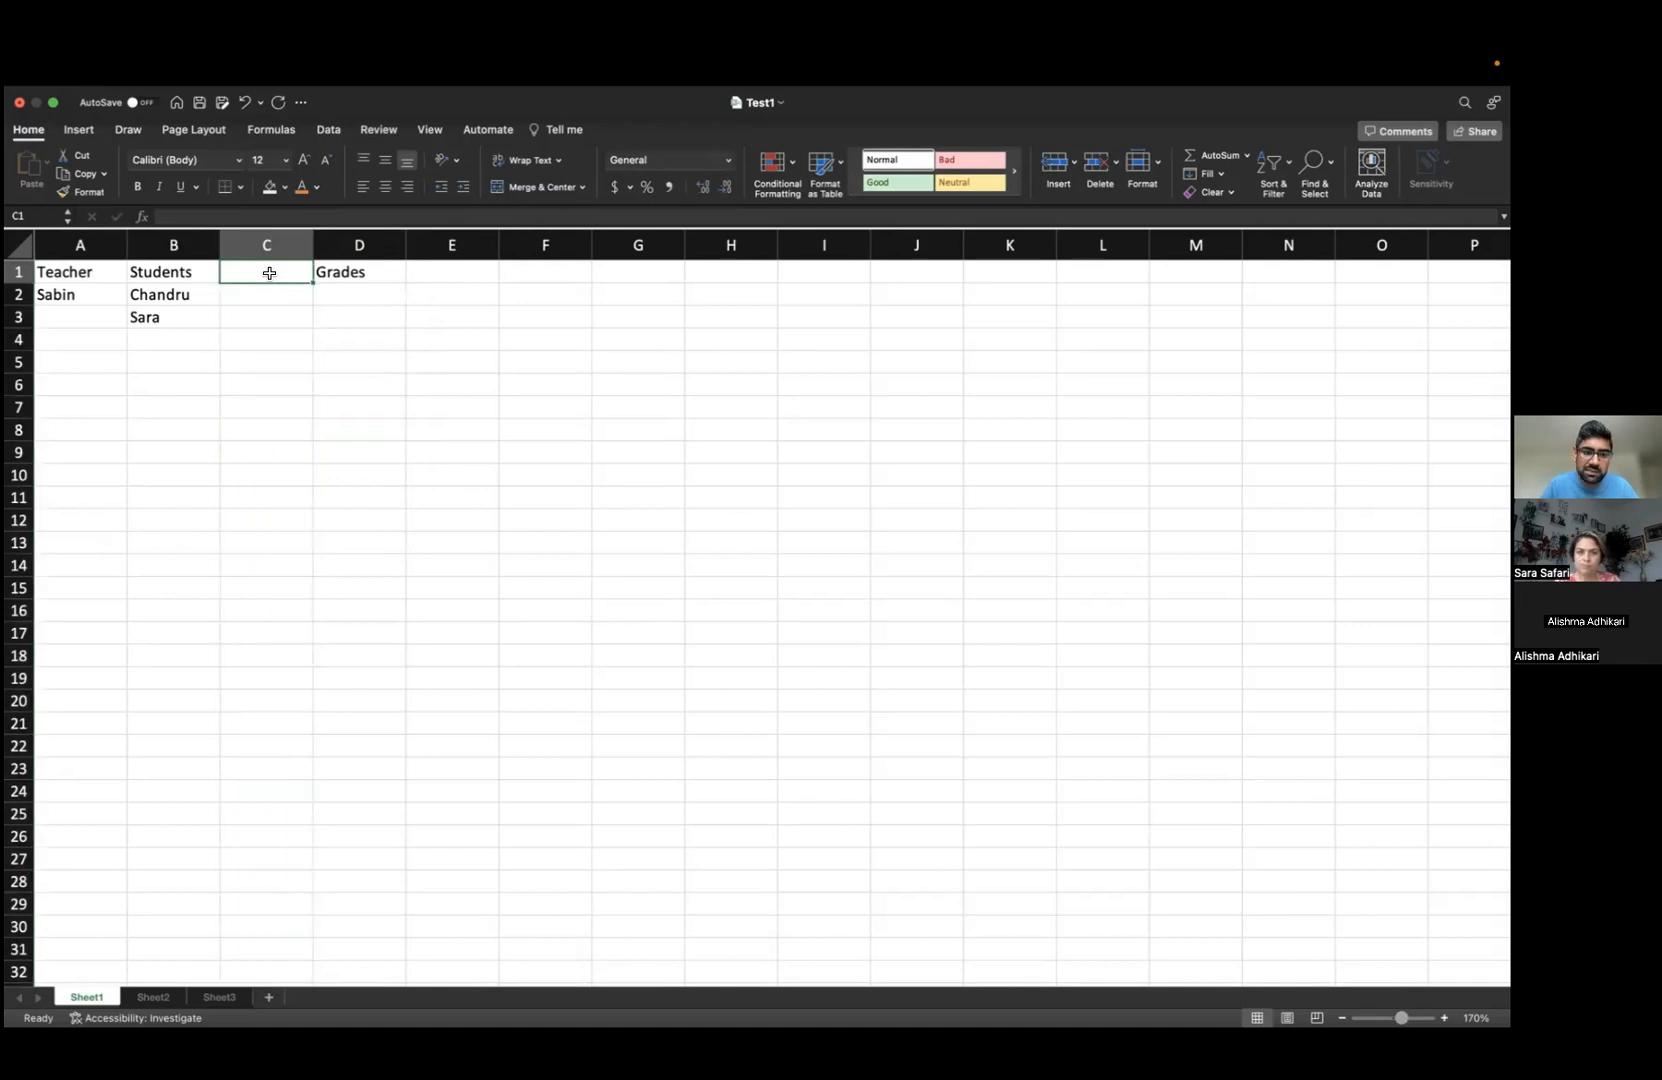
text(Sub)
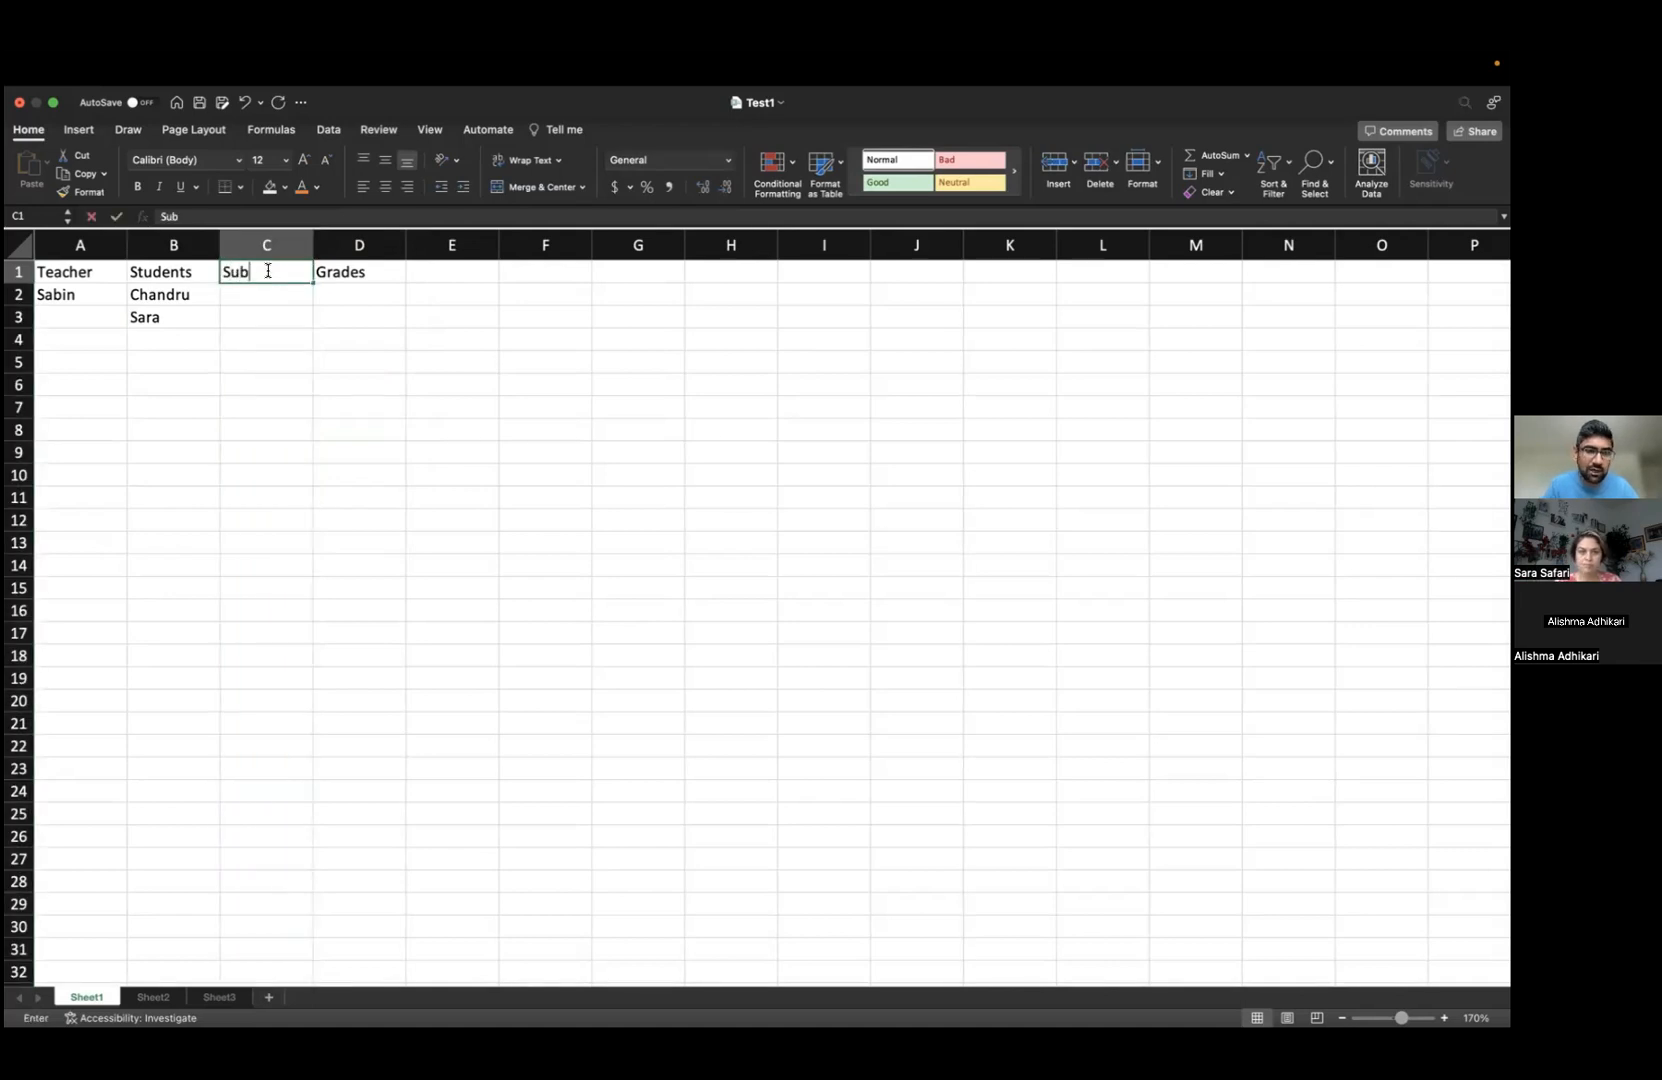
text(jects)
key(Return)
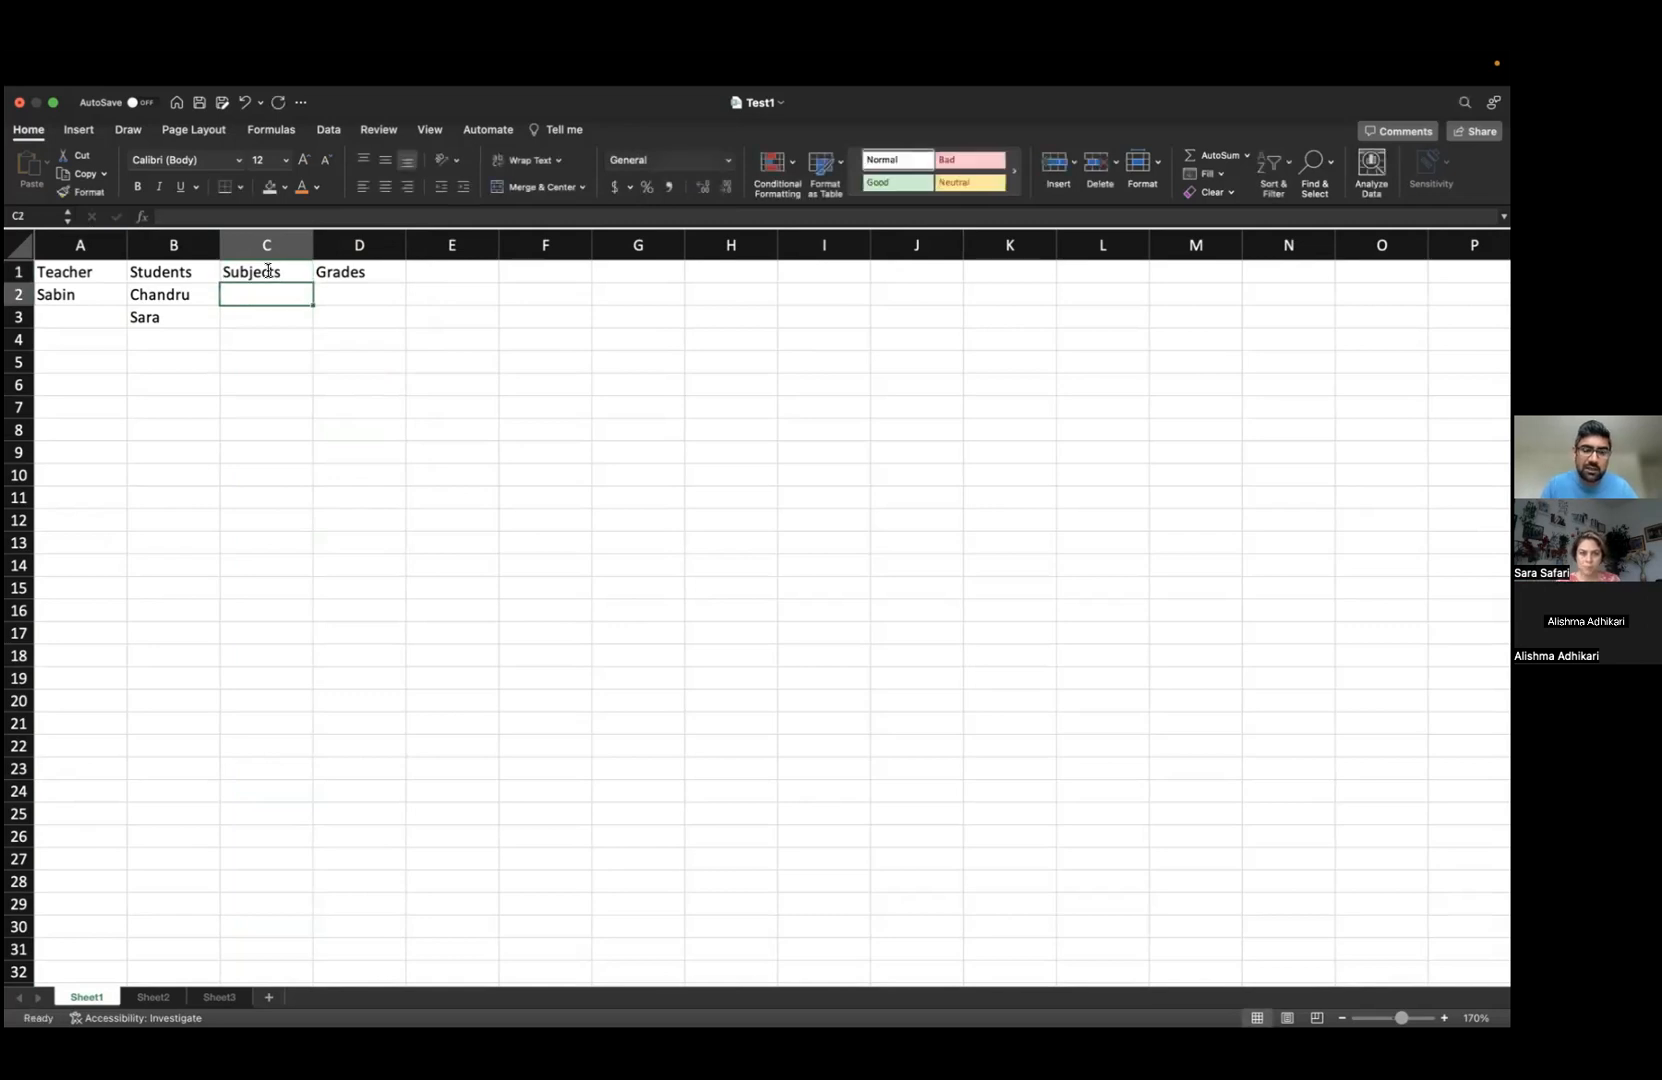
- Enter English as the subject in C2 and C3, with grades 90 in D2 and 95 in D3
text(English)
key(Tab)
text(90)
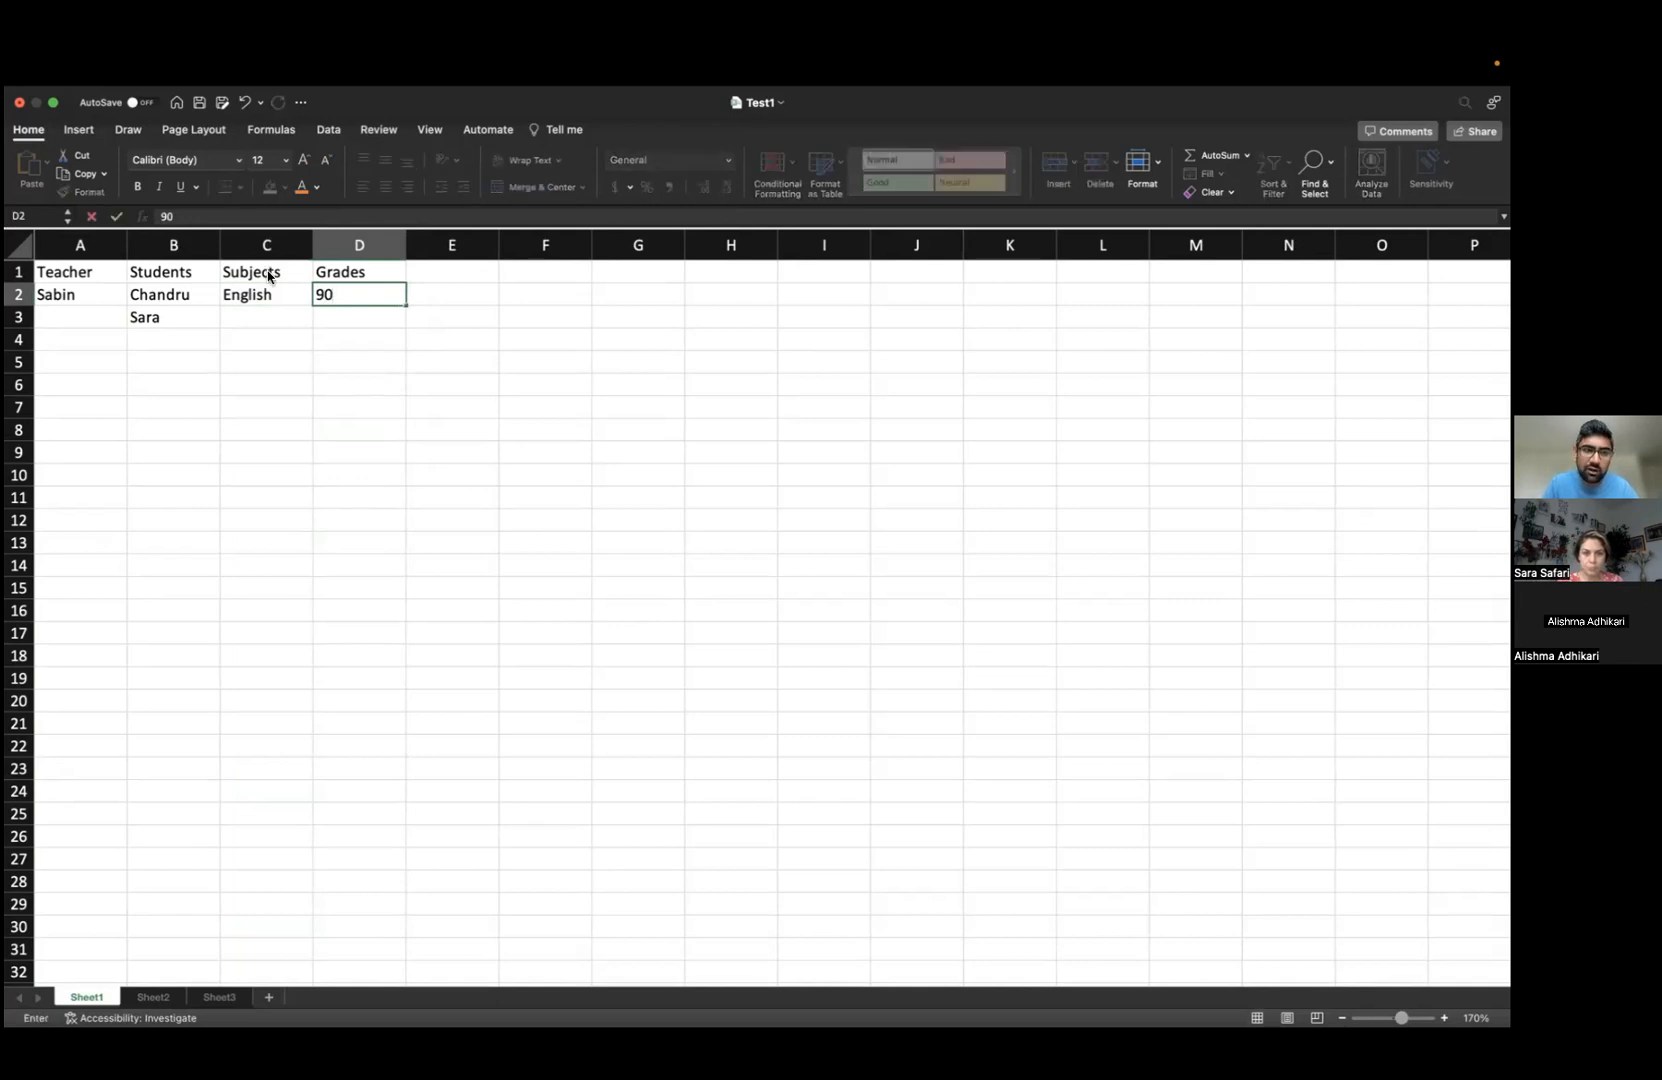
key(Return)
text(Eng)
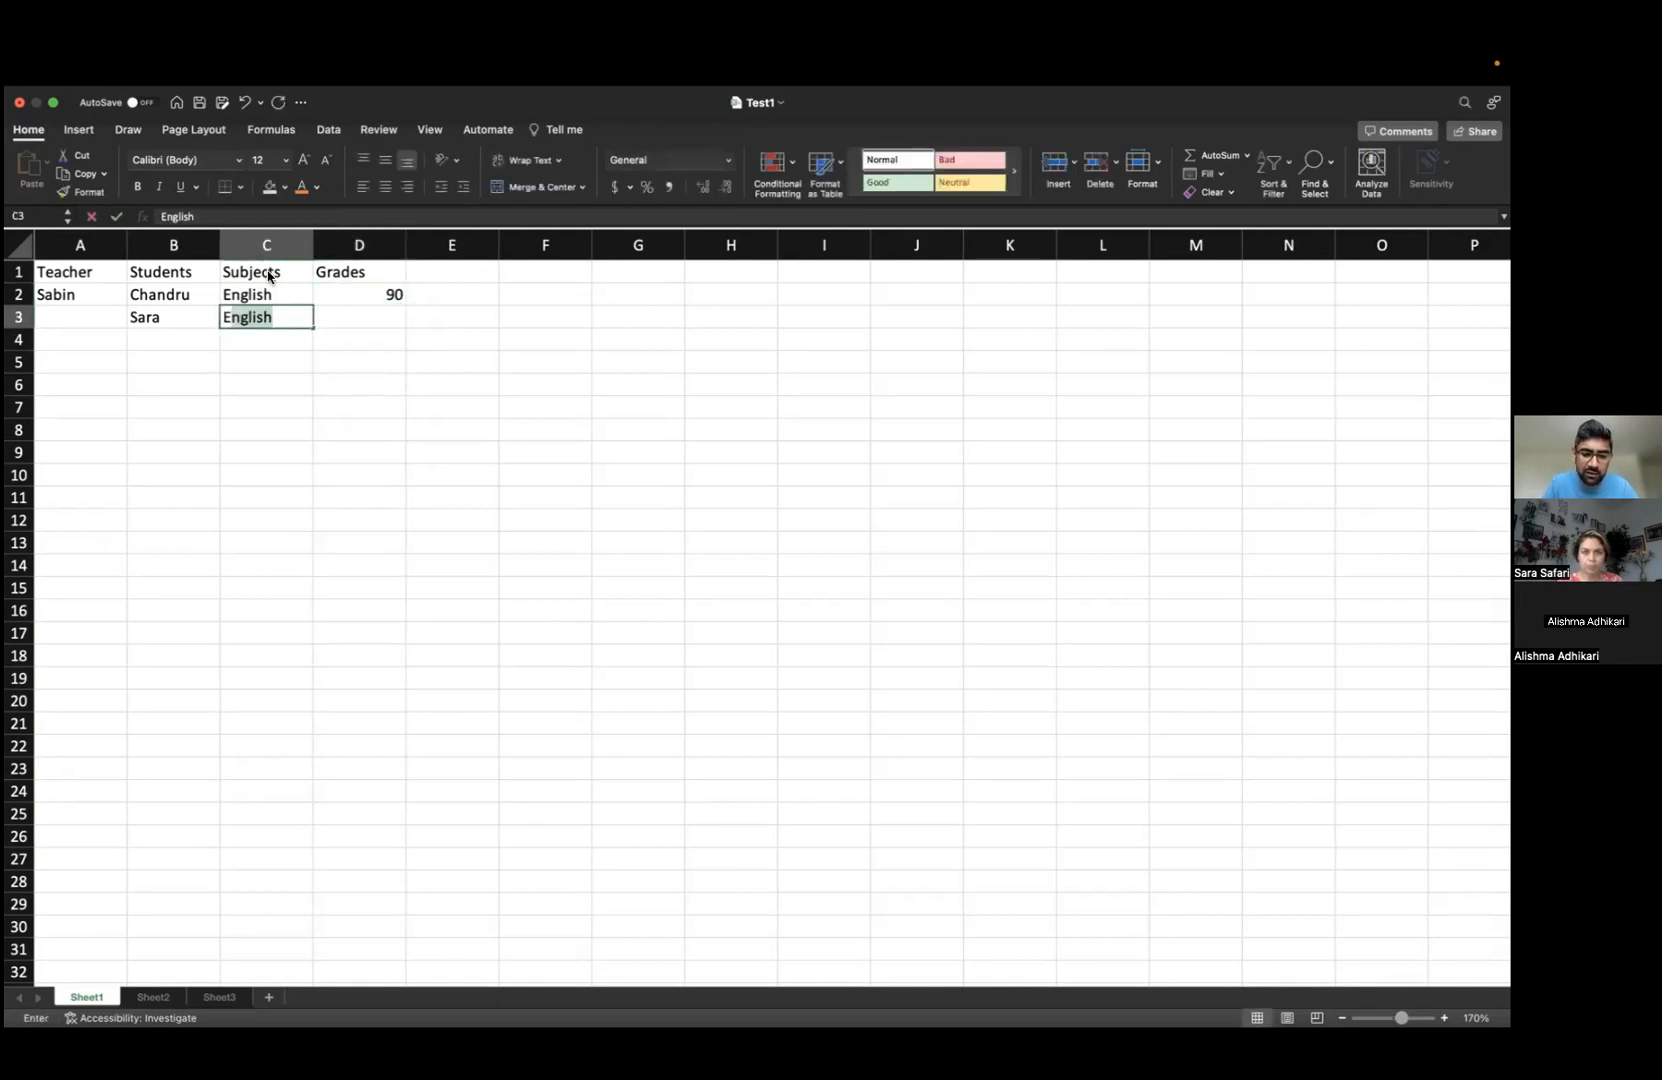
text(lish)
key(Tab)
text(95)
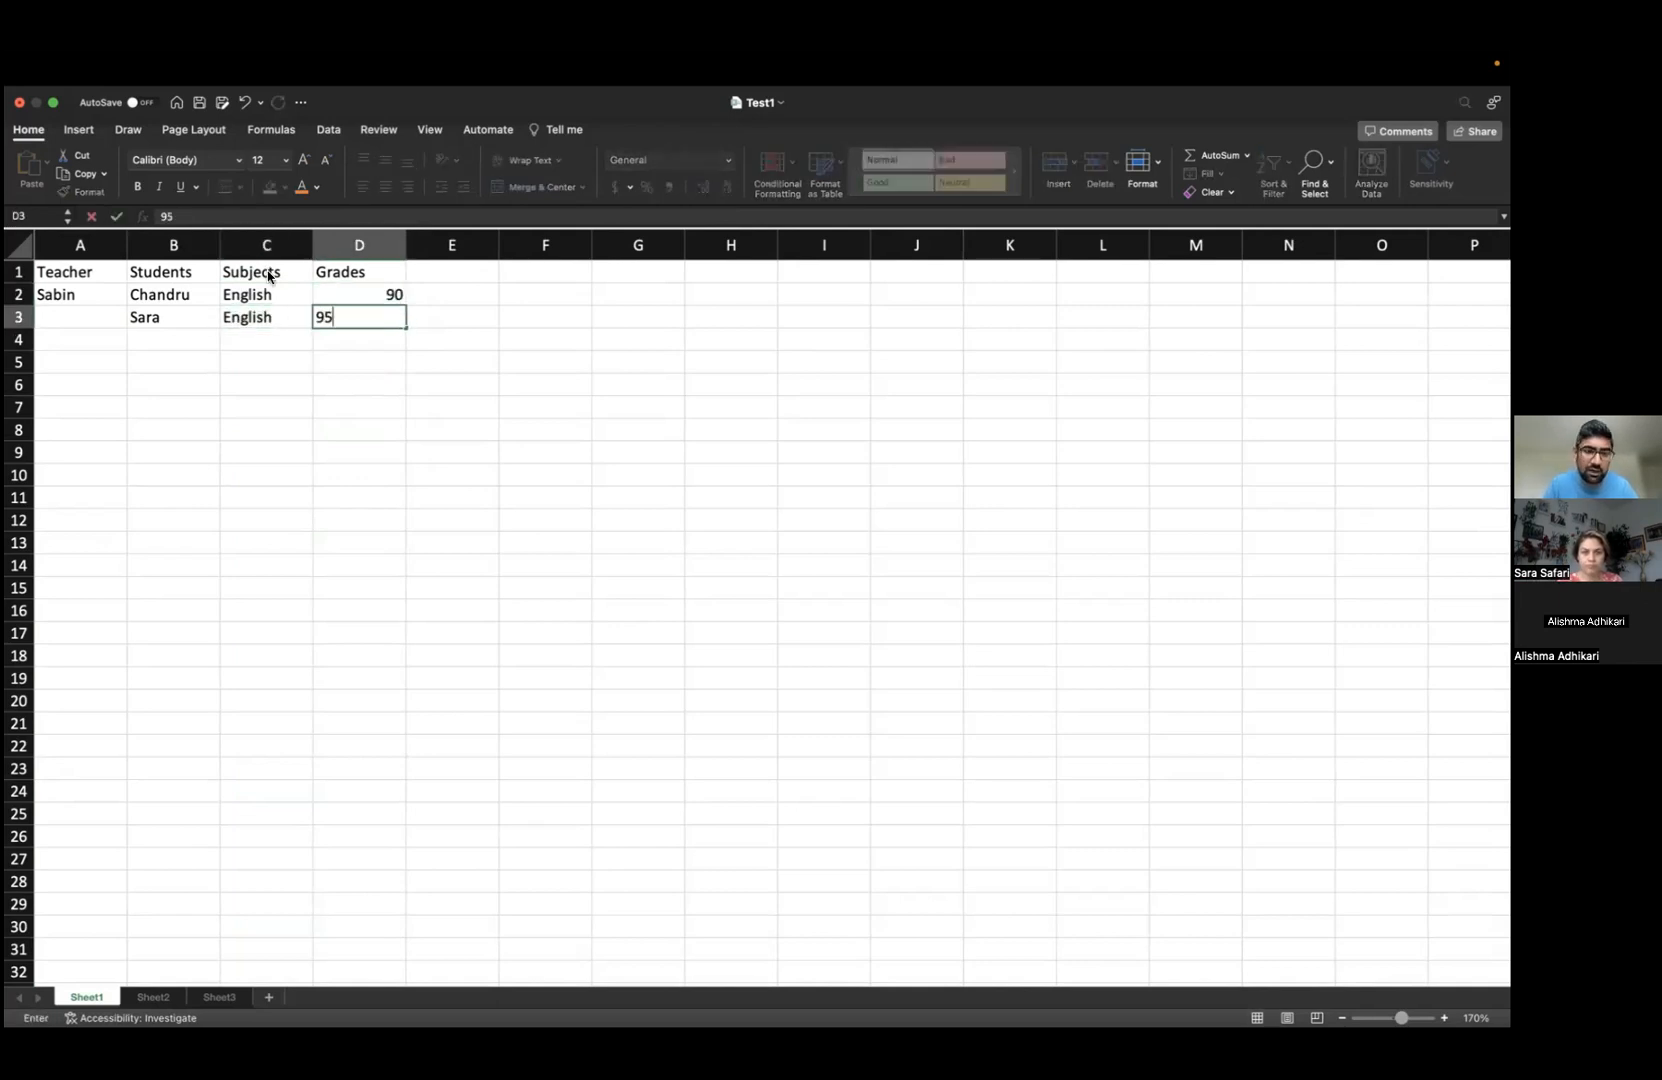
key(Return)
- Enter the same two students' first names again in B4 and B5
key(Left)
text(Chandru)
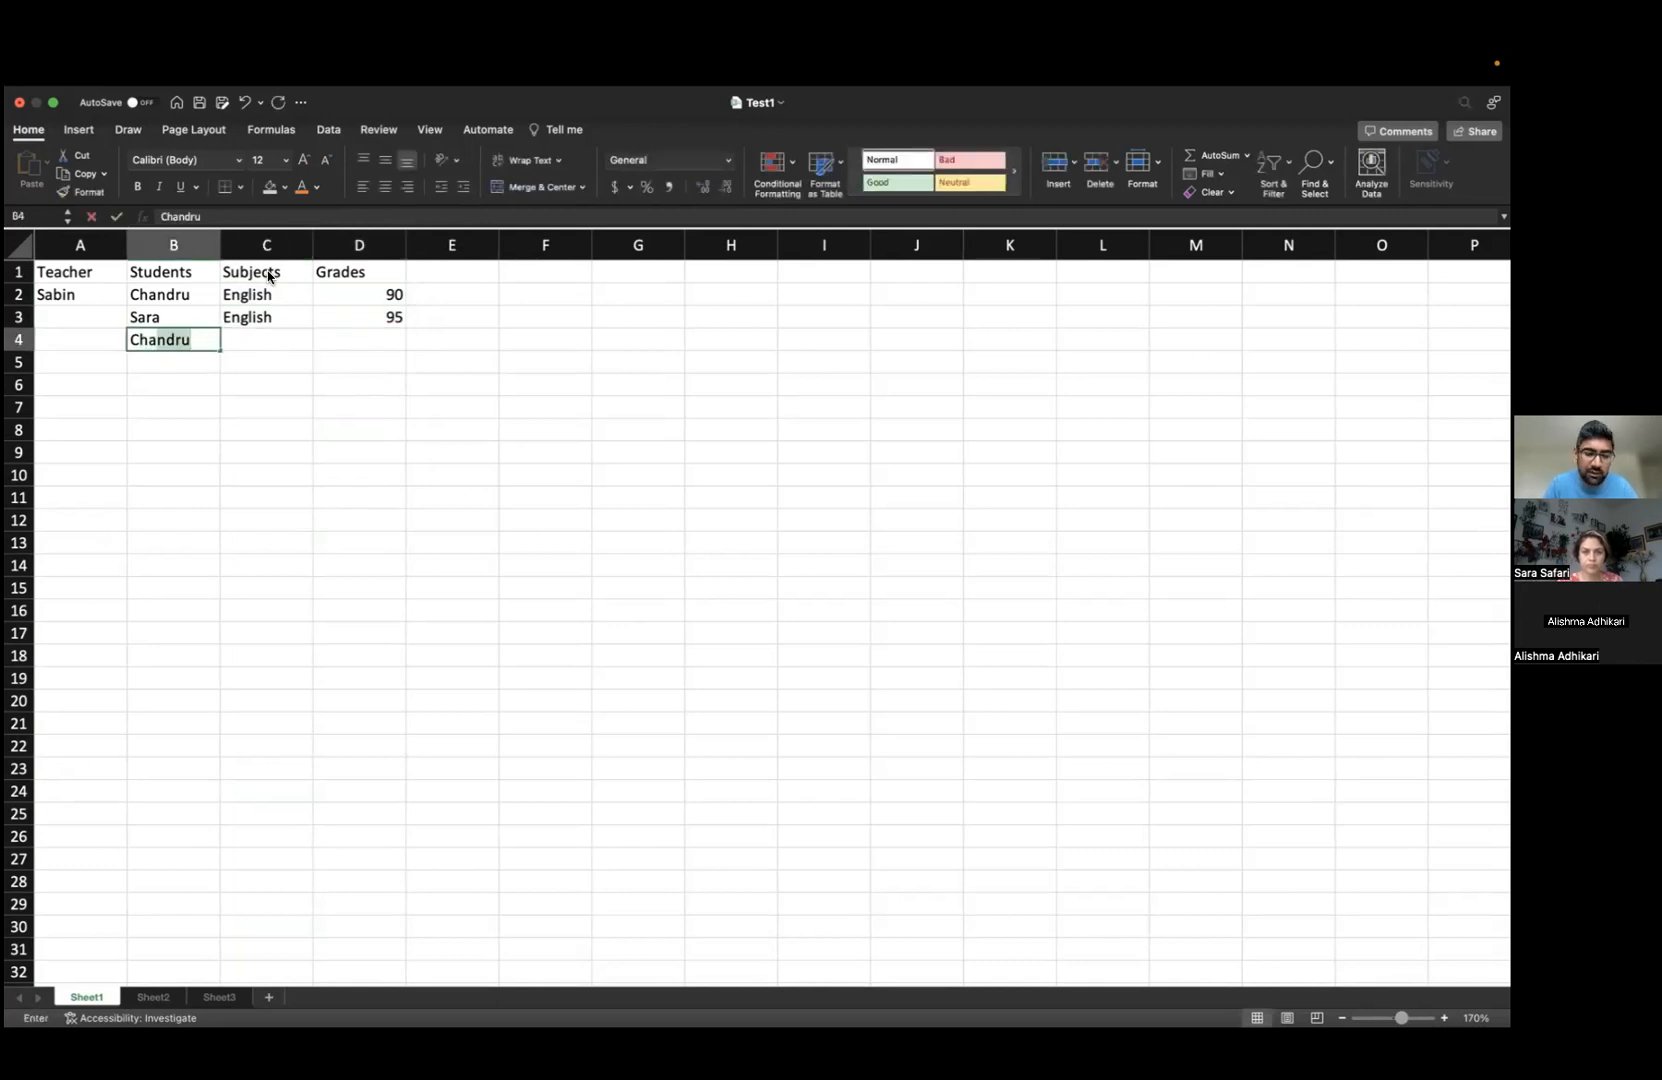
key(Return)
text(Sara)
key(Tab)
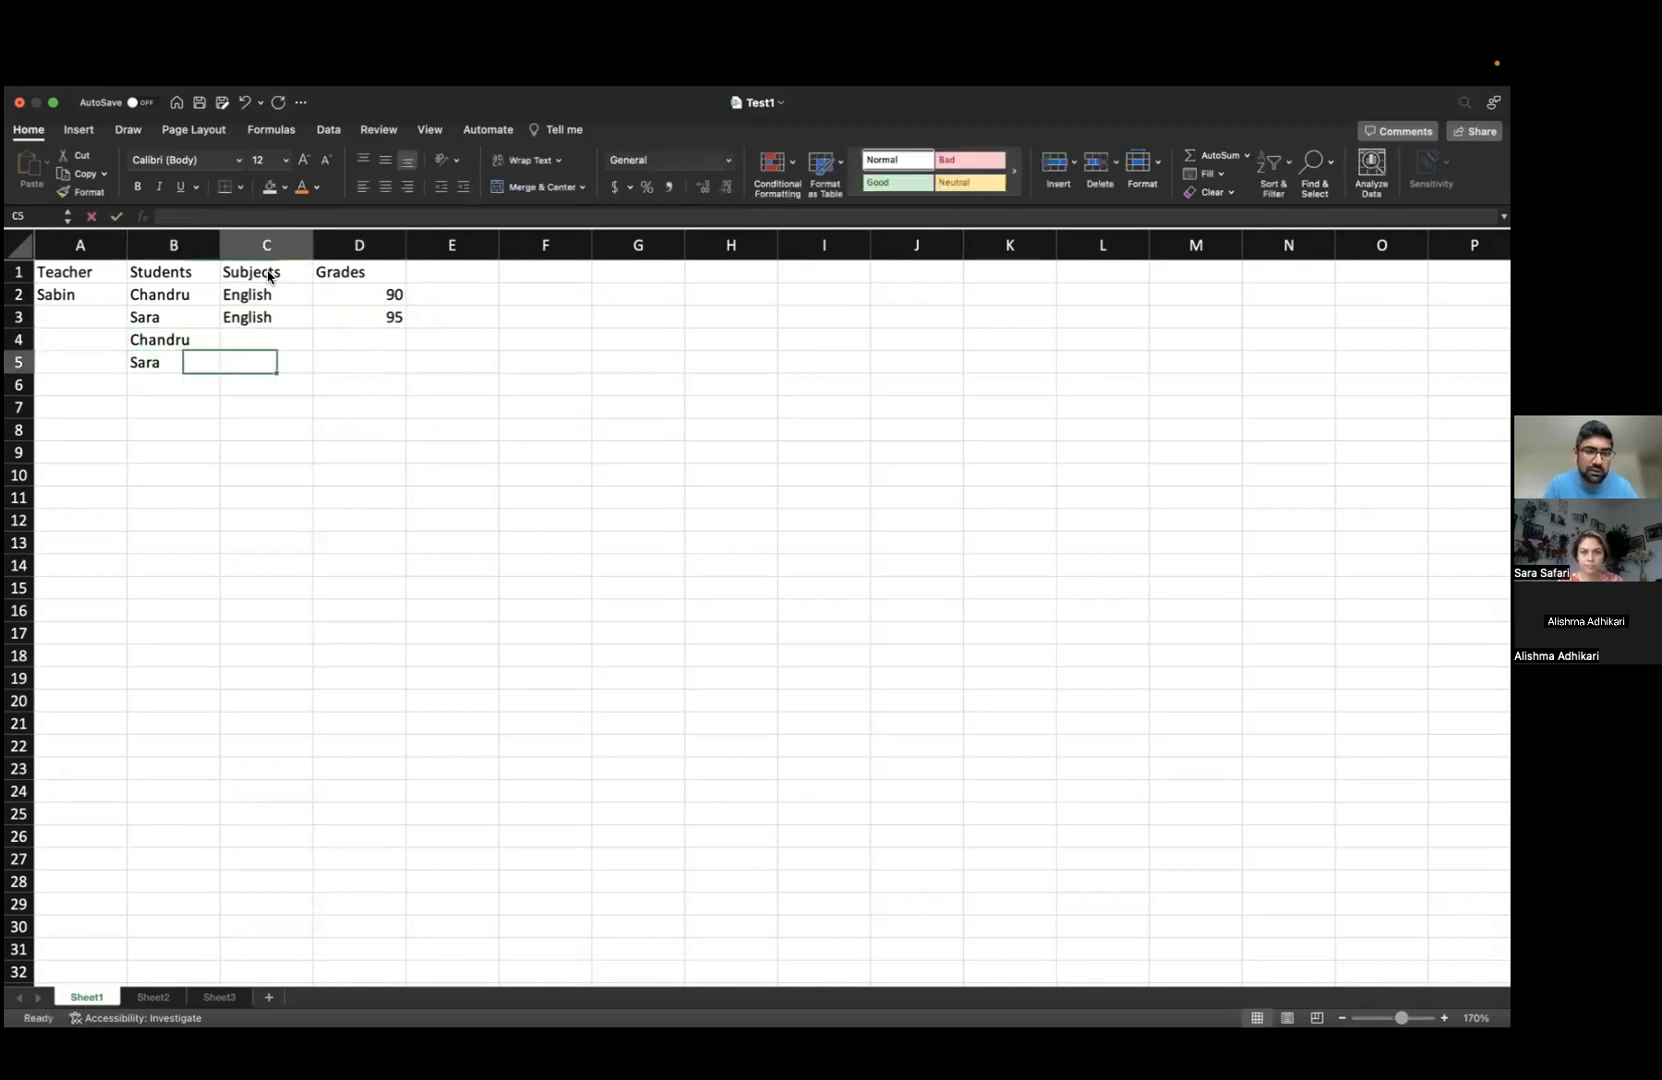
- Enter Mathematics as the subject in C4 with the grade 85 in D4
key(Up)
text(Mathematics)
key(Tab)
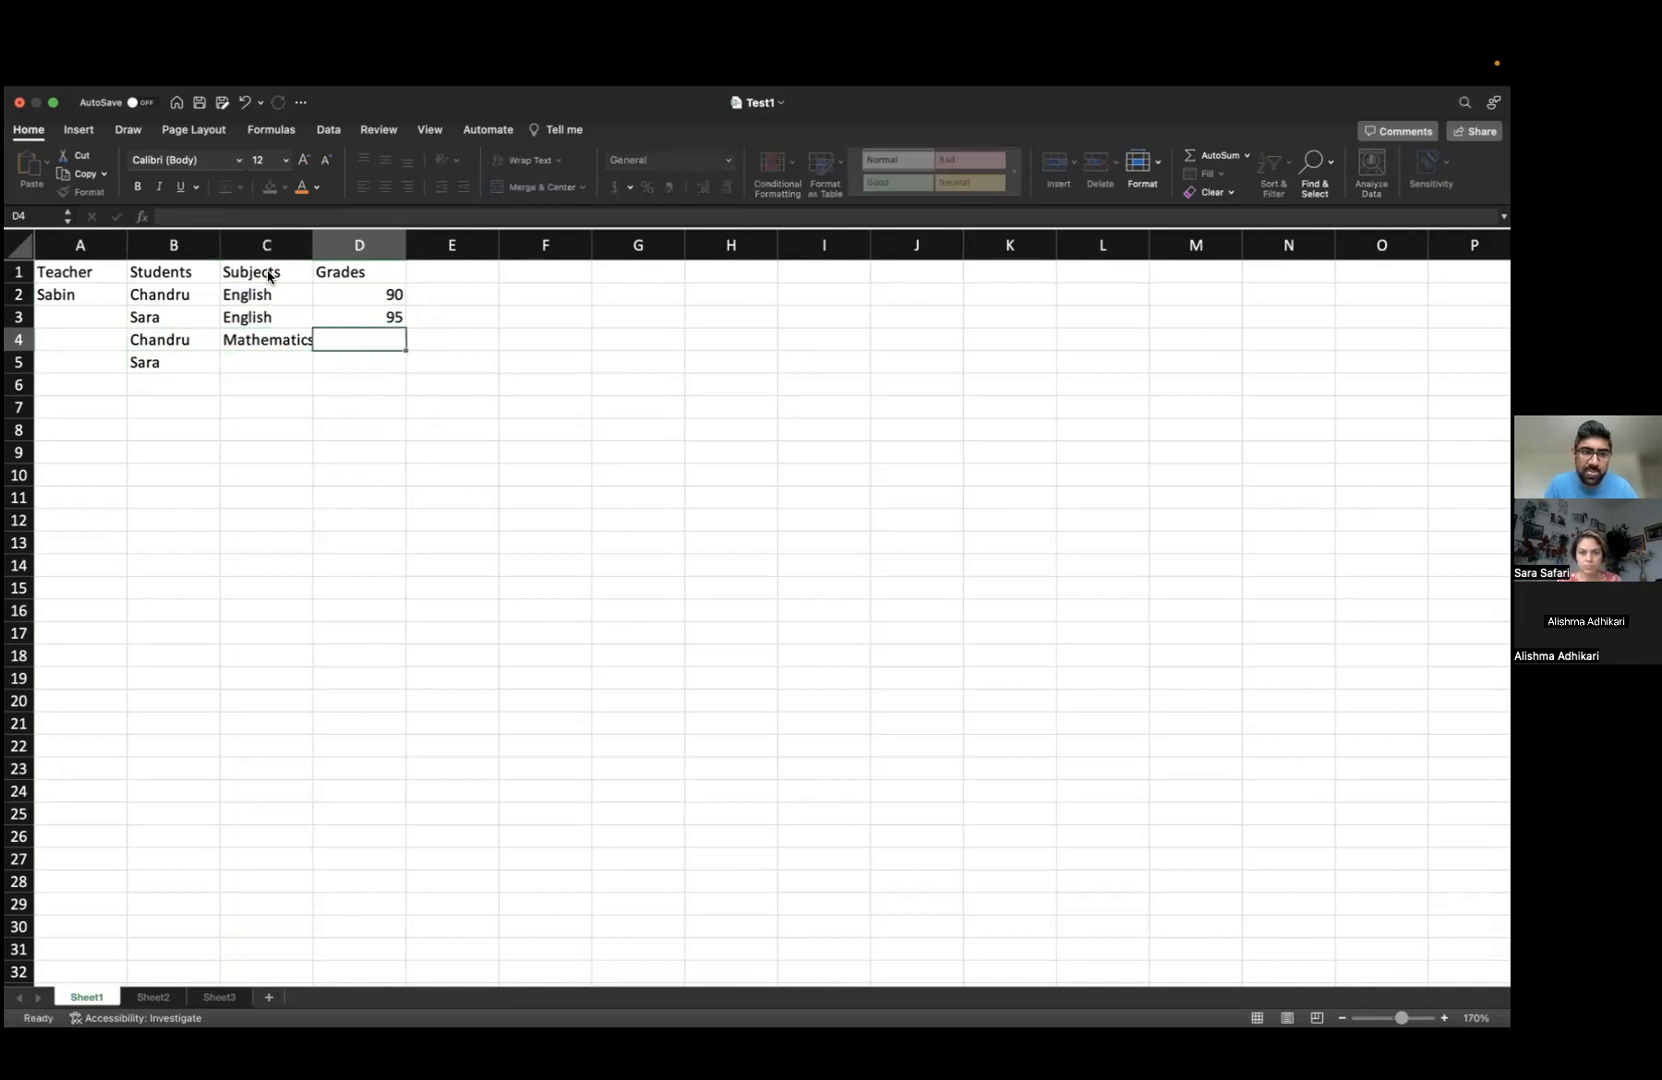
text(85)
key(Return)
- Fill Mathematics down from C4 into C5 and enter the grade 90 in D5
key(Left)
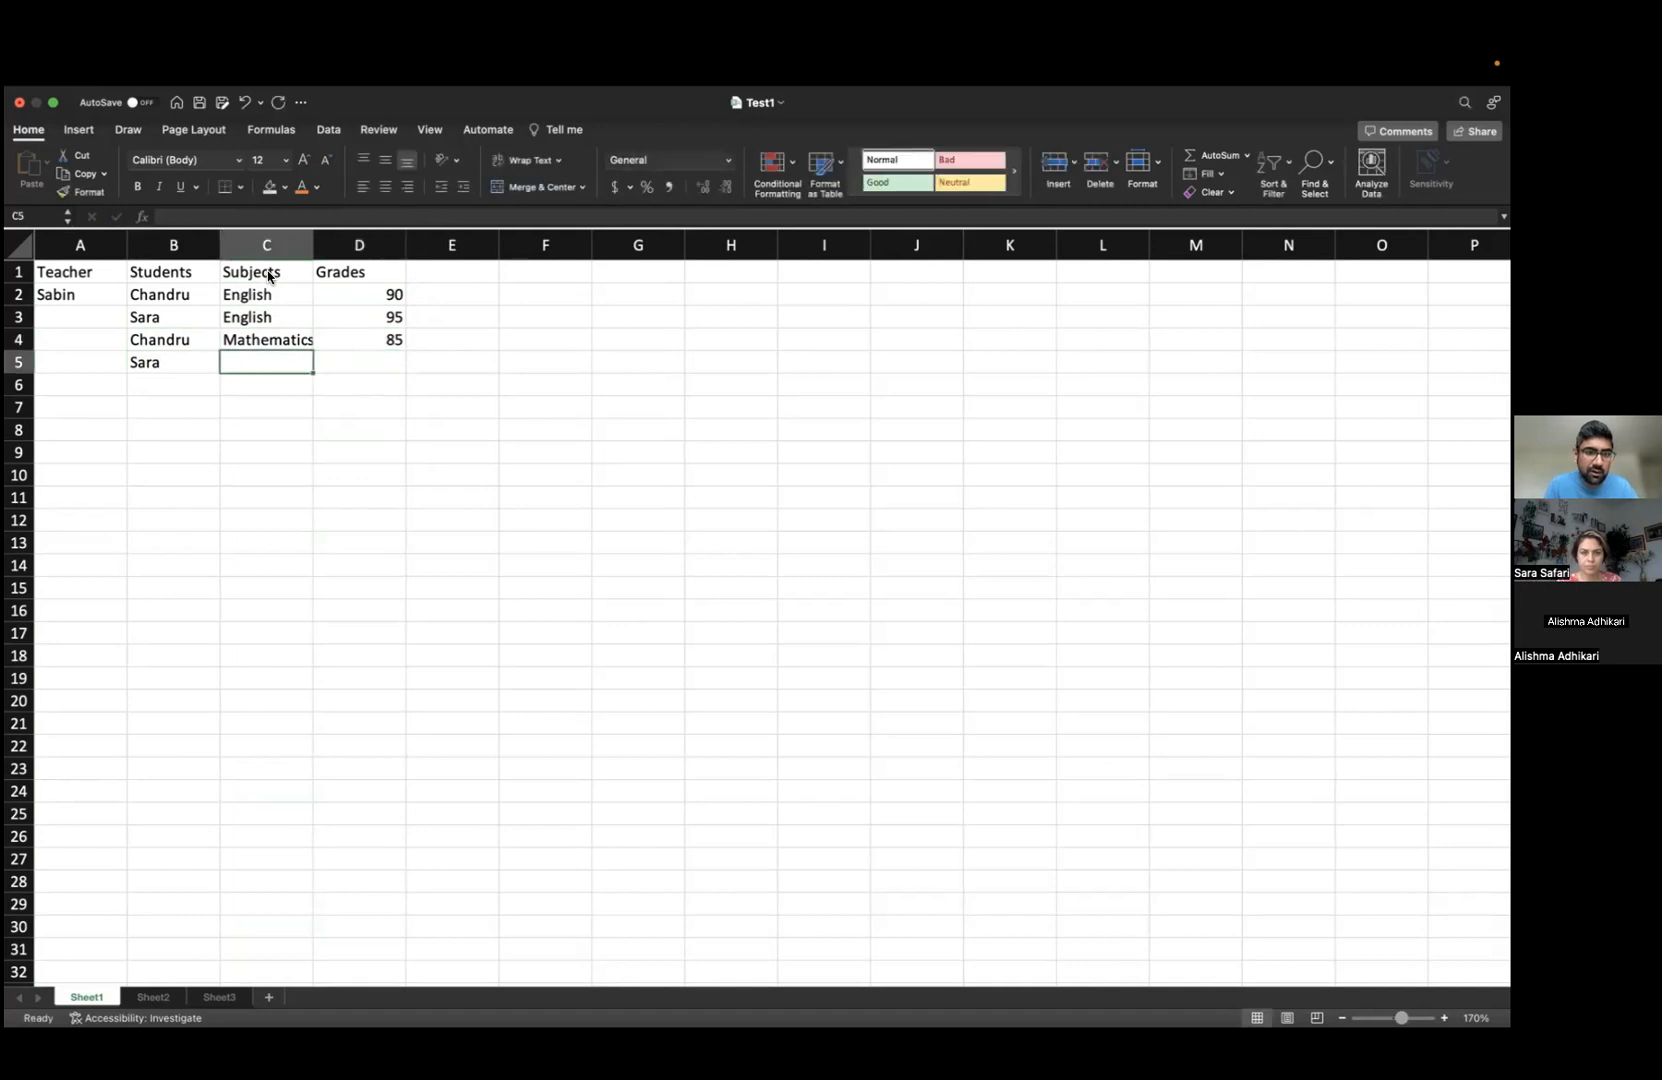
key(Down)
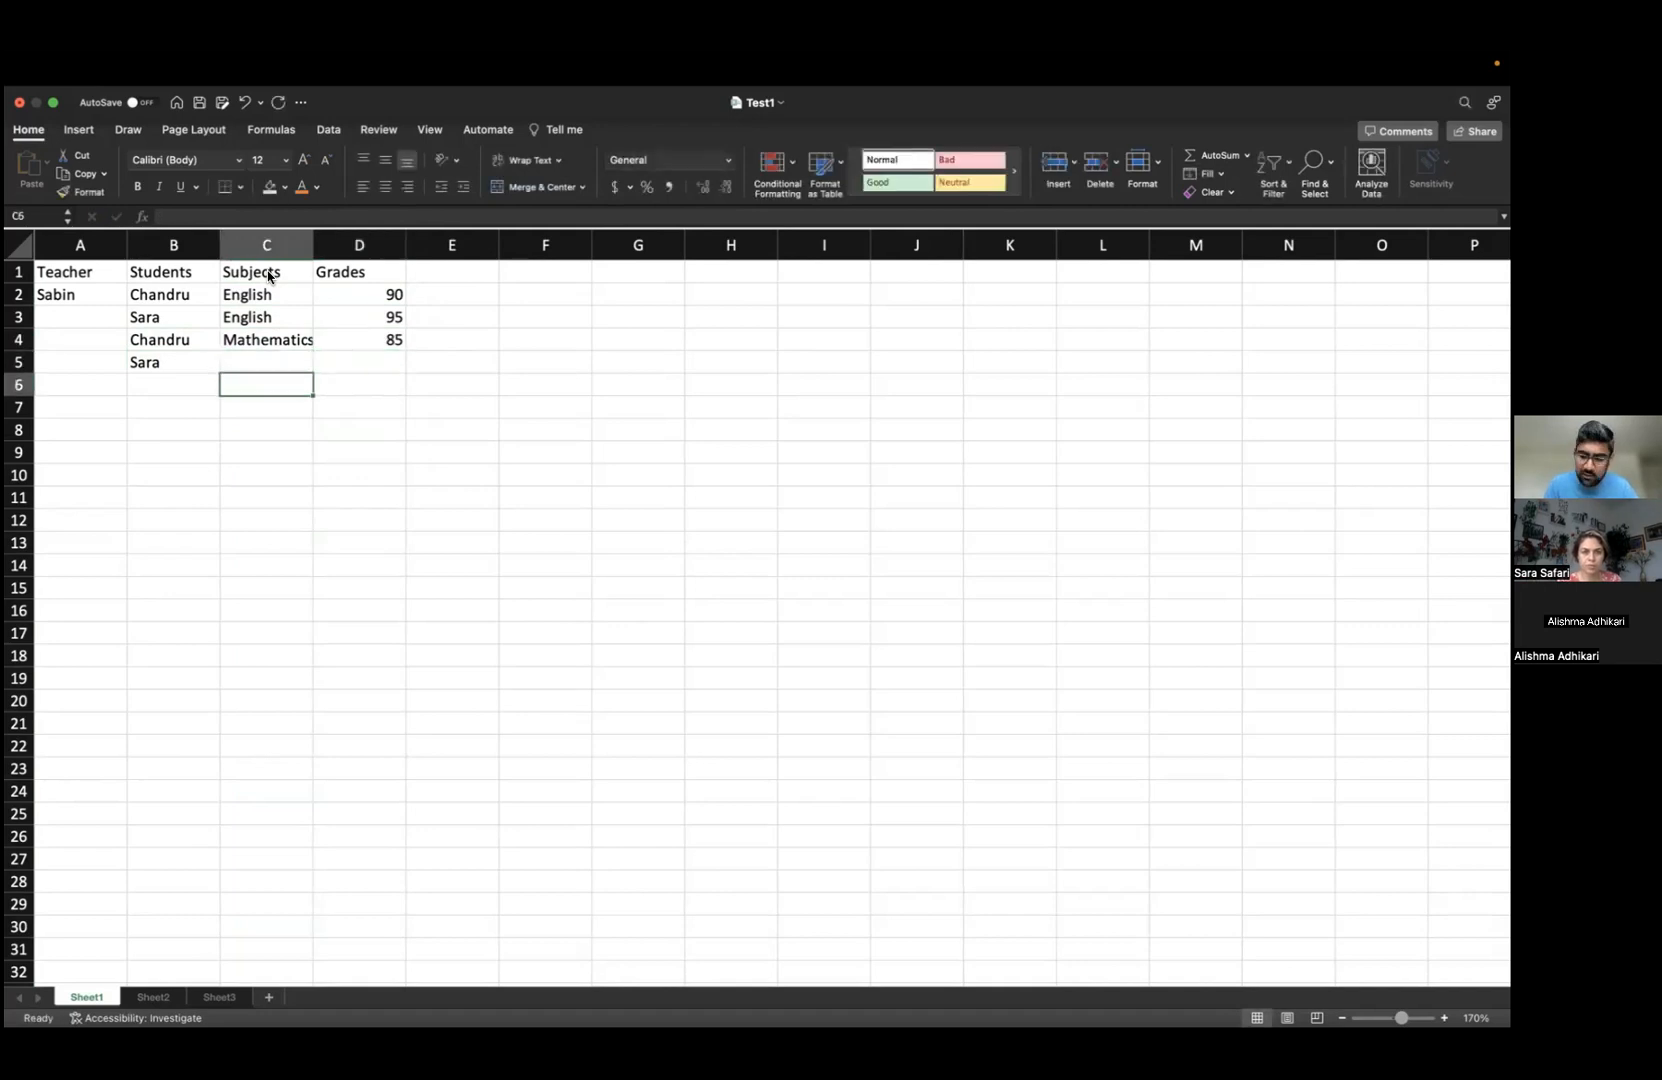
key(Up)
key(Up)
key(shift+Down)
key(ctrl+d)
key(Right)
key(Down)
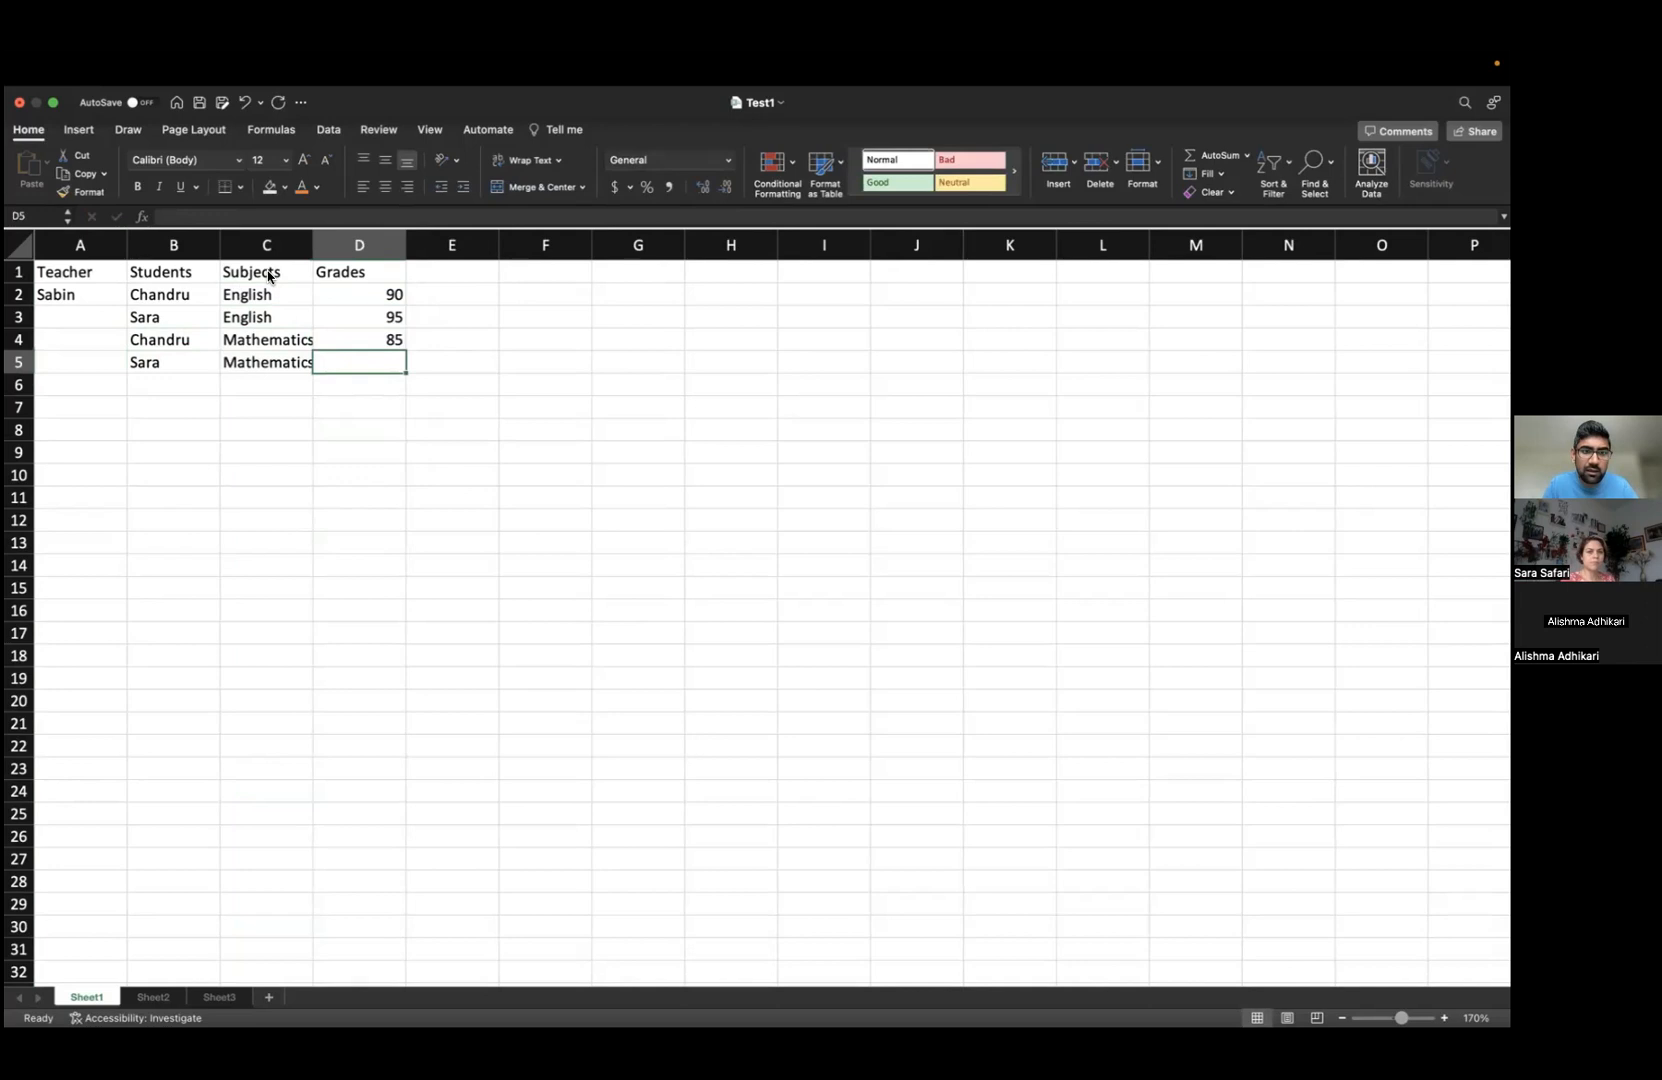
text(90)
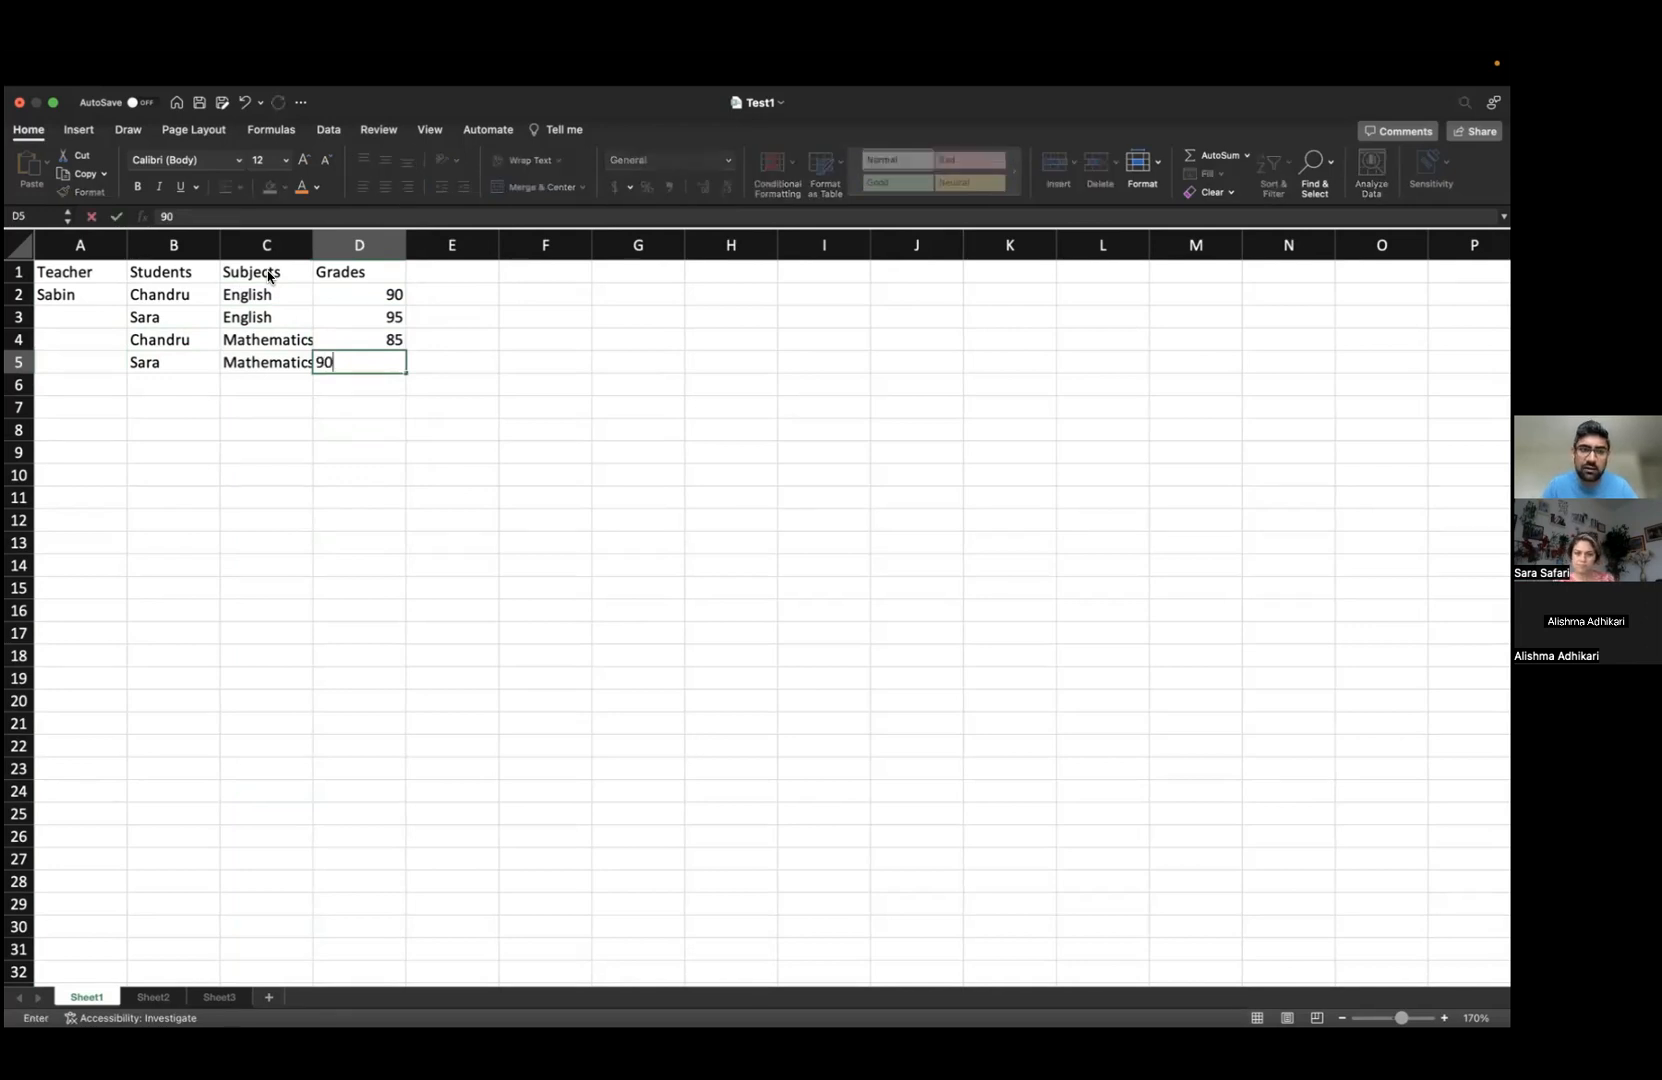
- Fill the teacher's name down from A2 through A5 and auto-fit the width of column C
drag(104, 298, 97, 369)
key(ctrl+d)
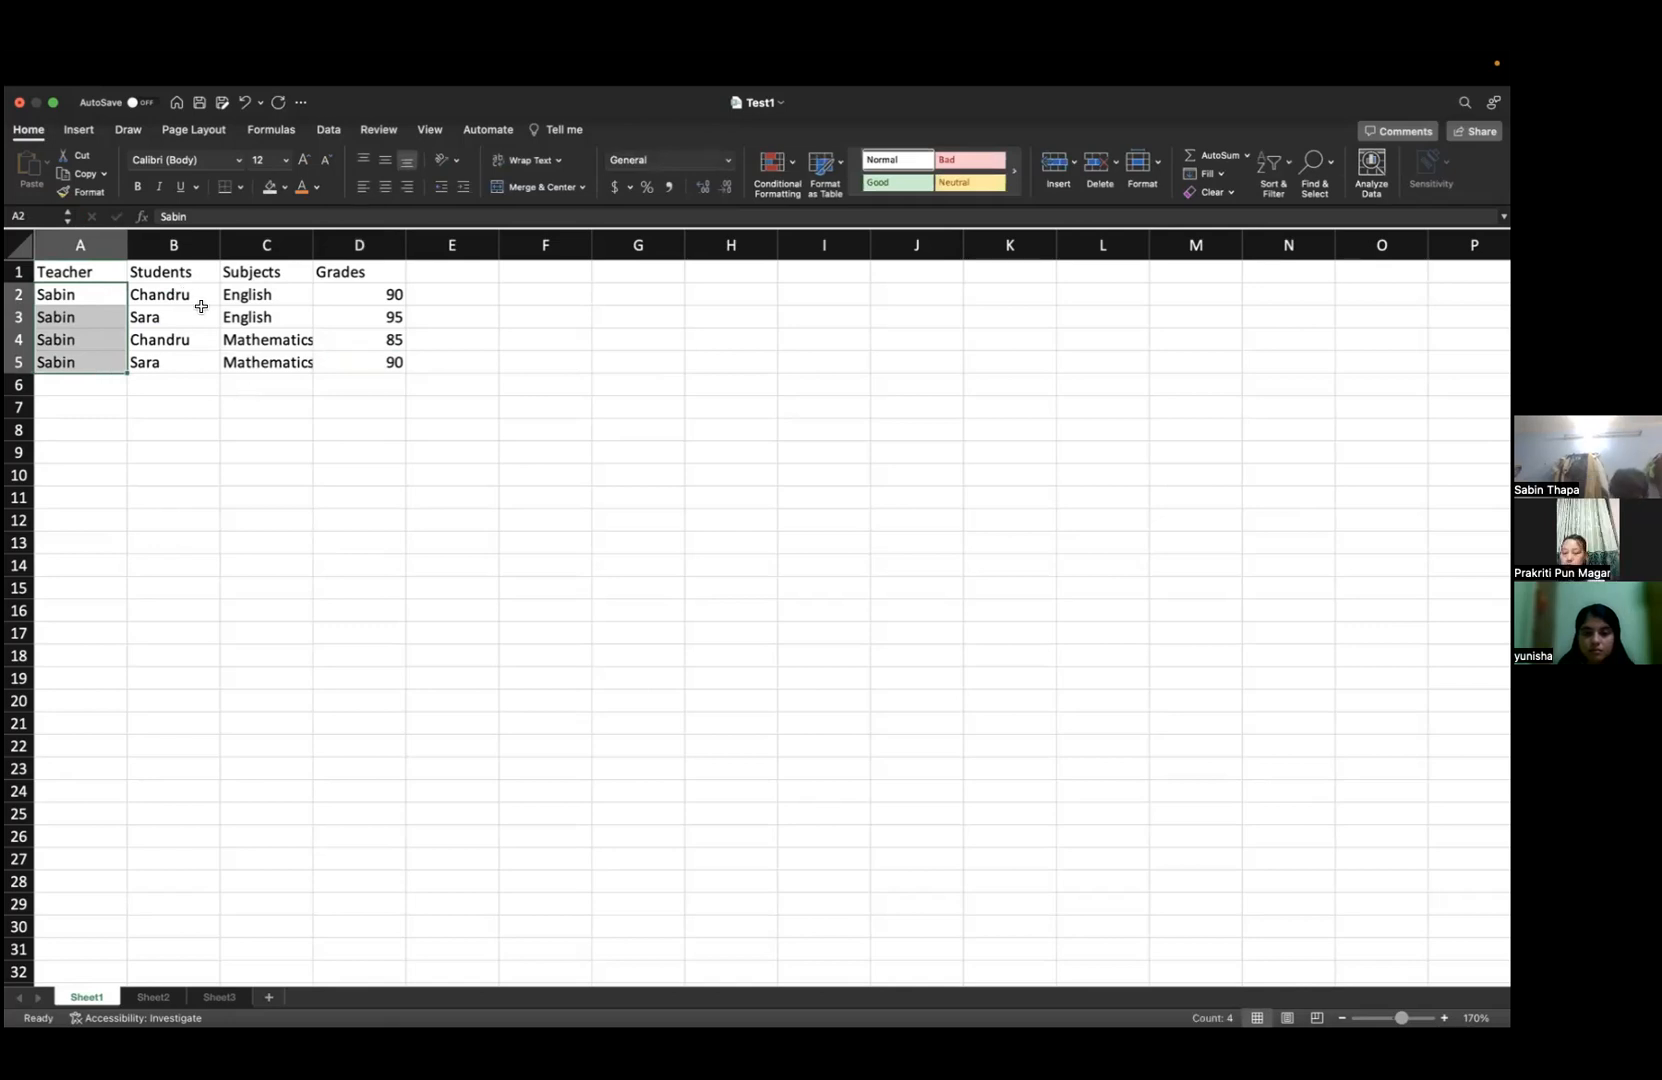
double_click(313, 245)
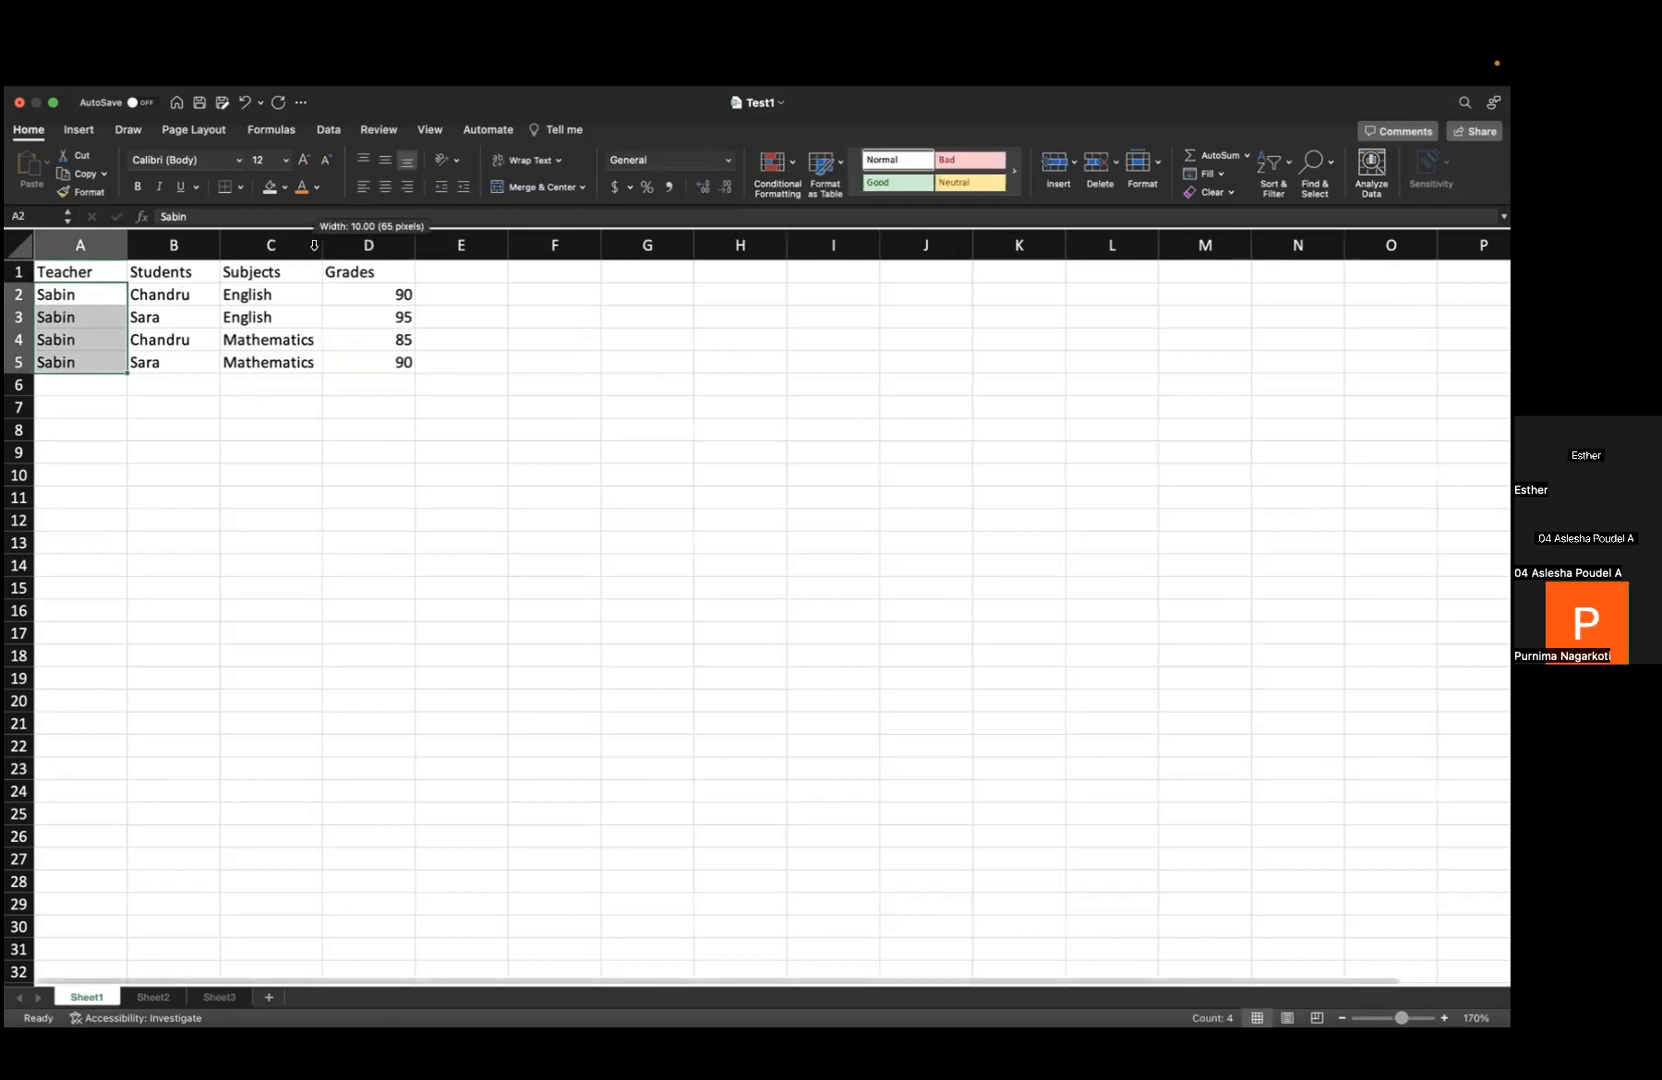
click(79, 385)
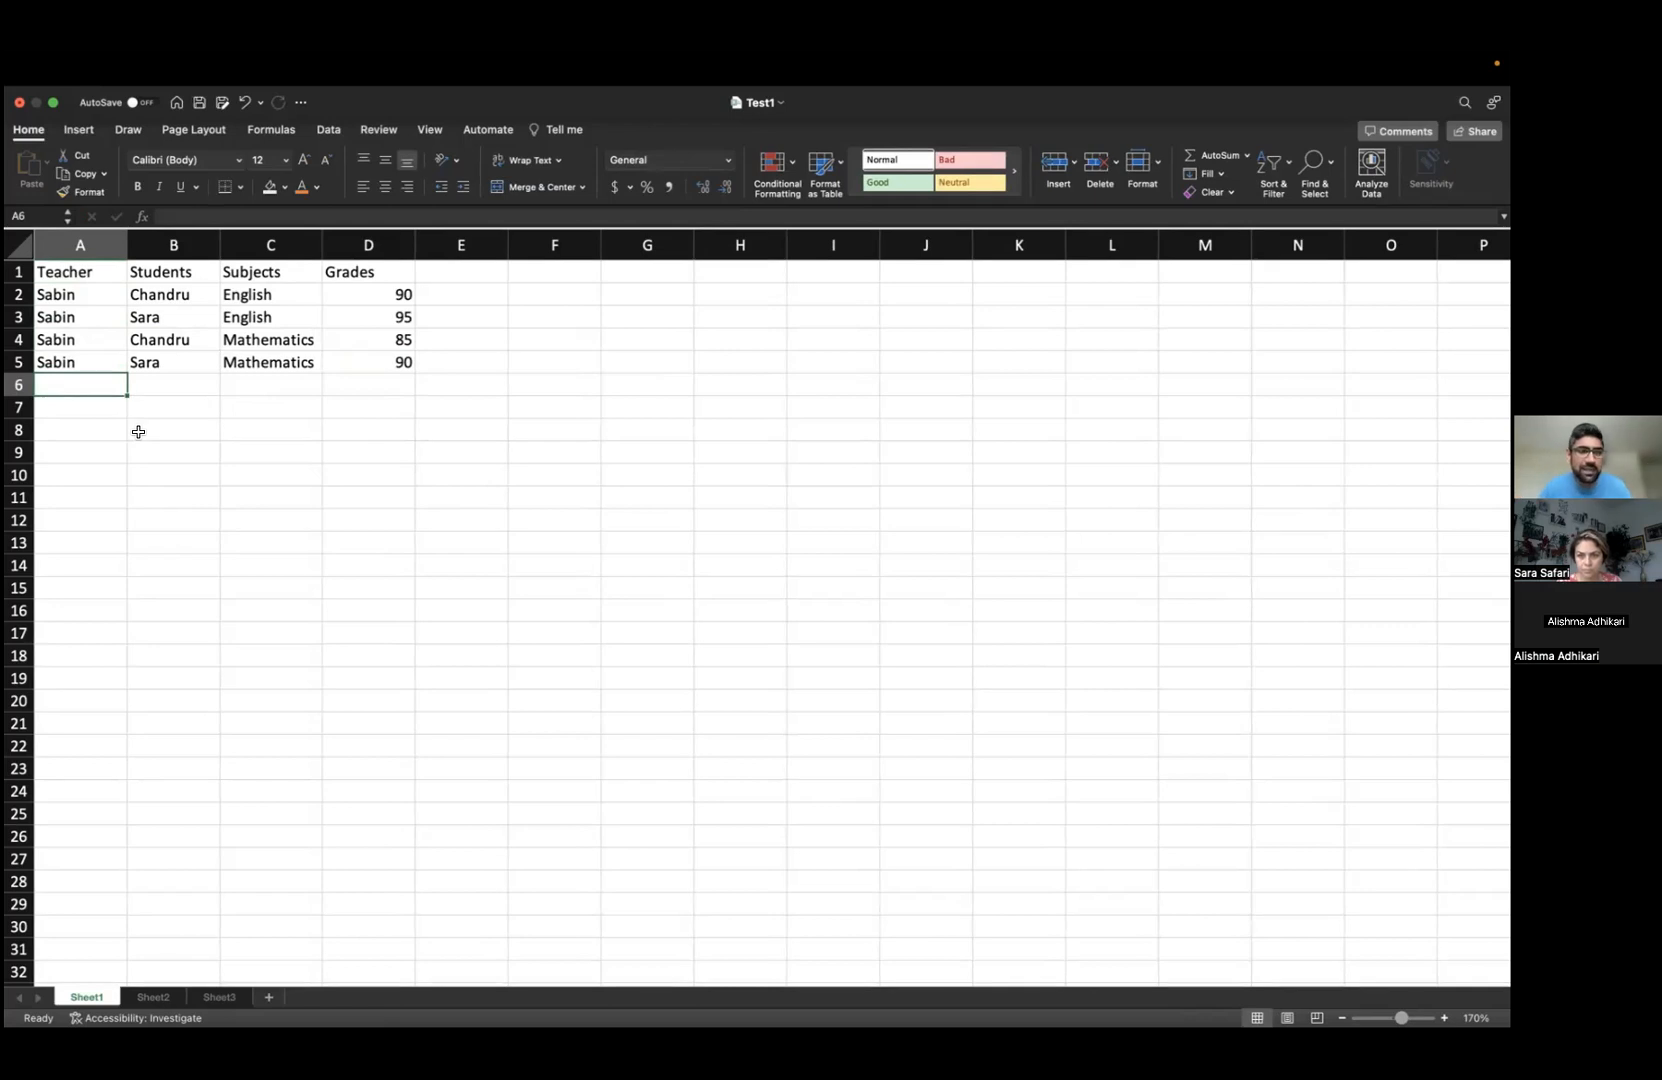
drag(111, 272, 365, 358)
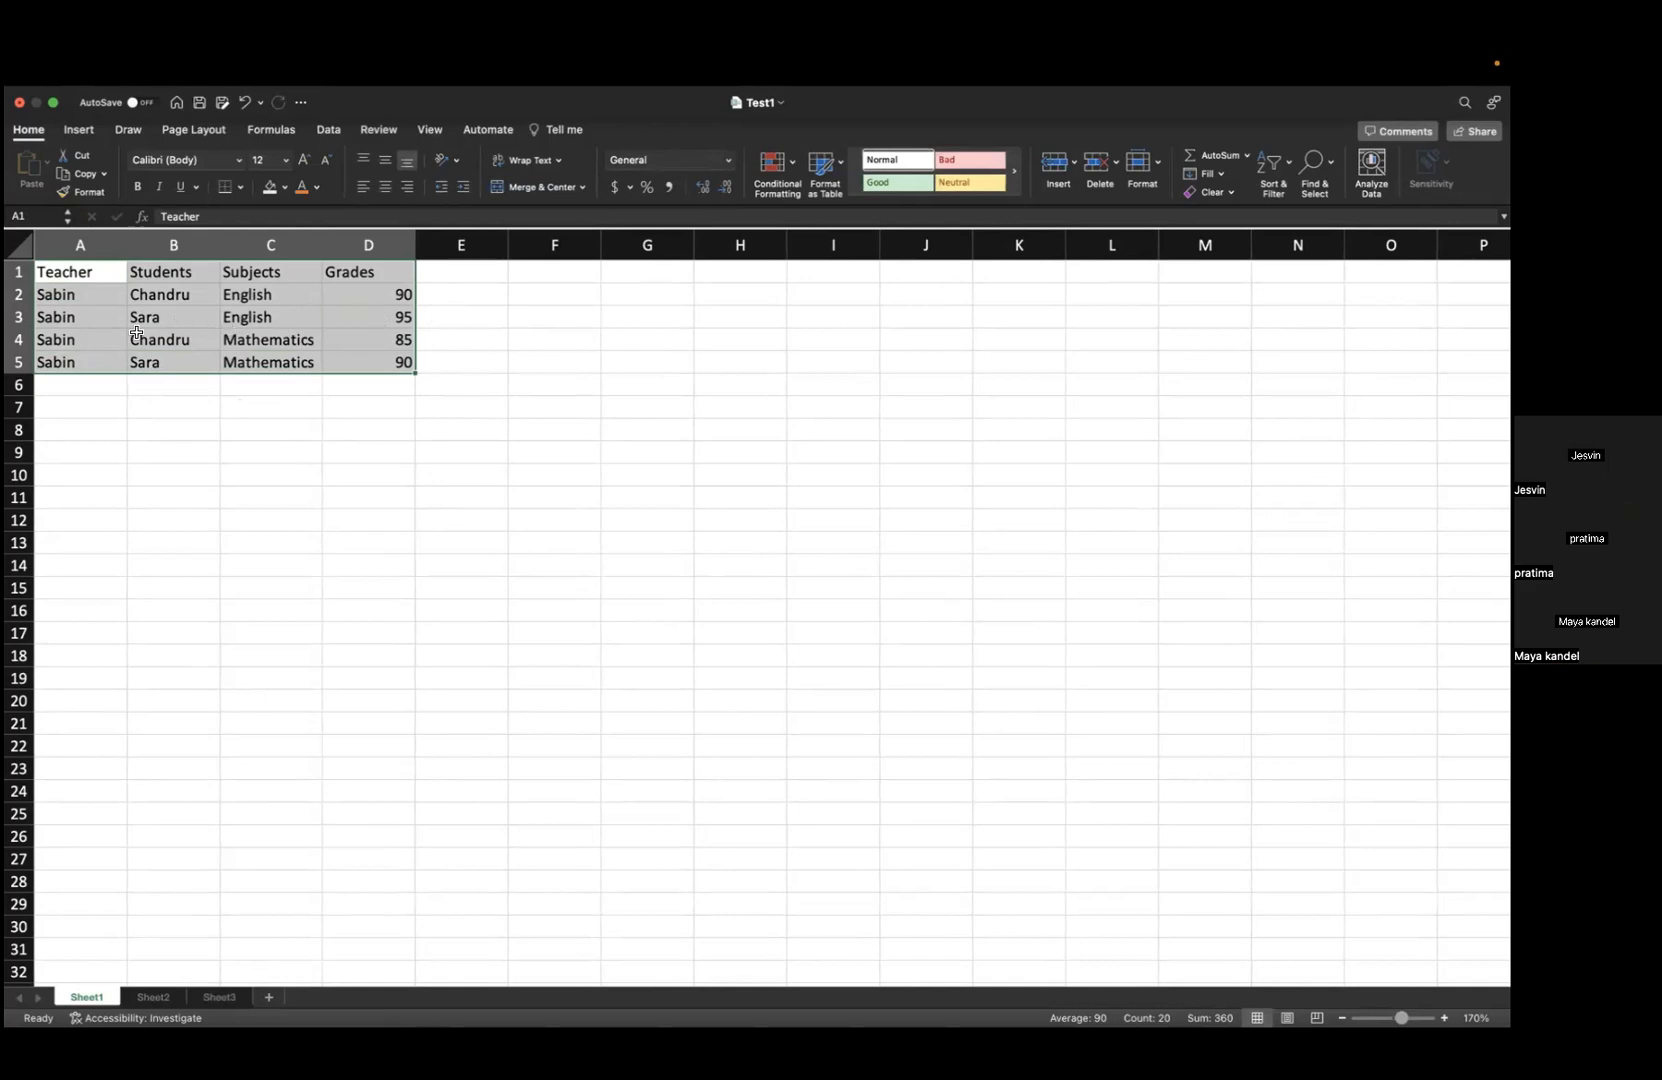
click(75, 294)
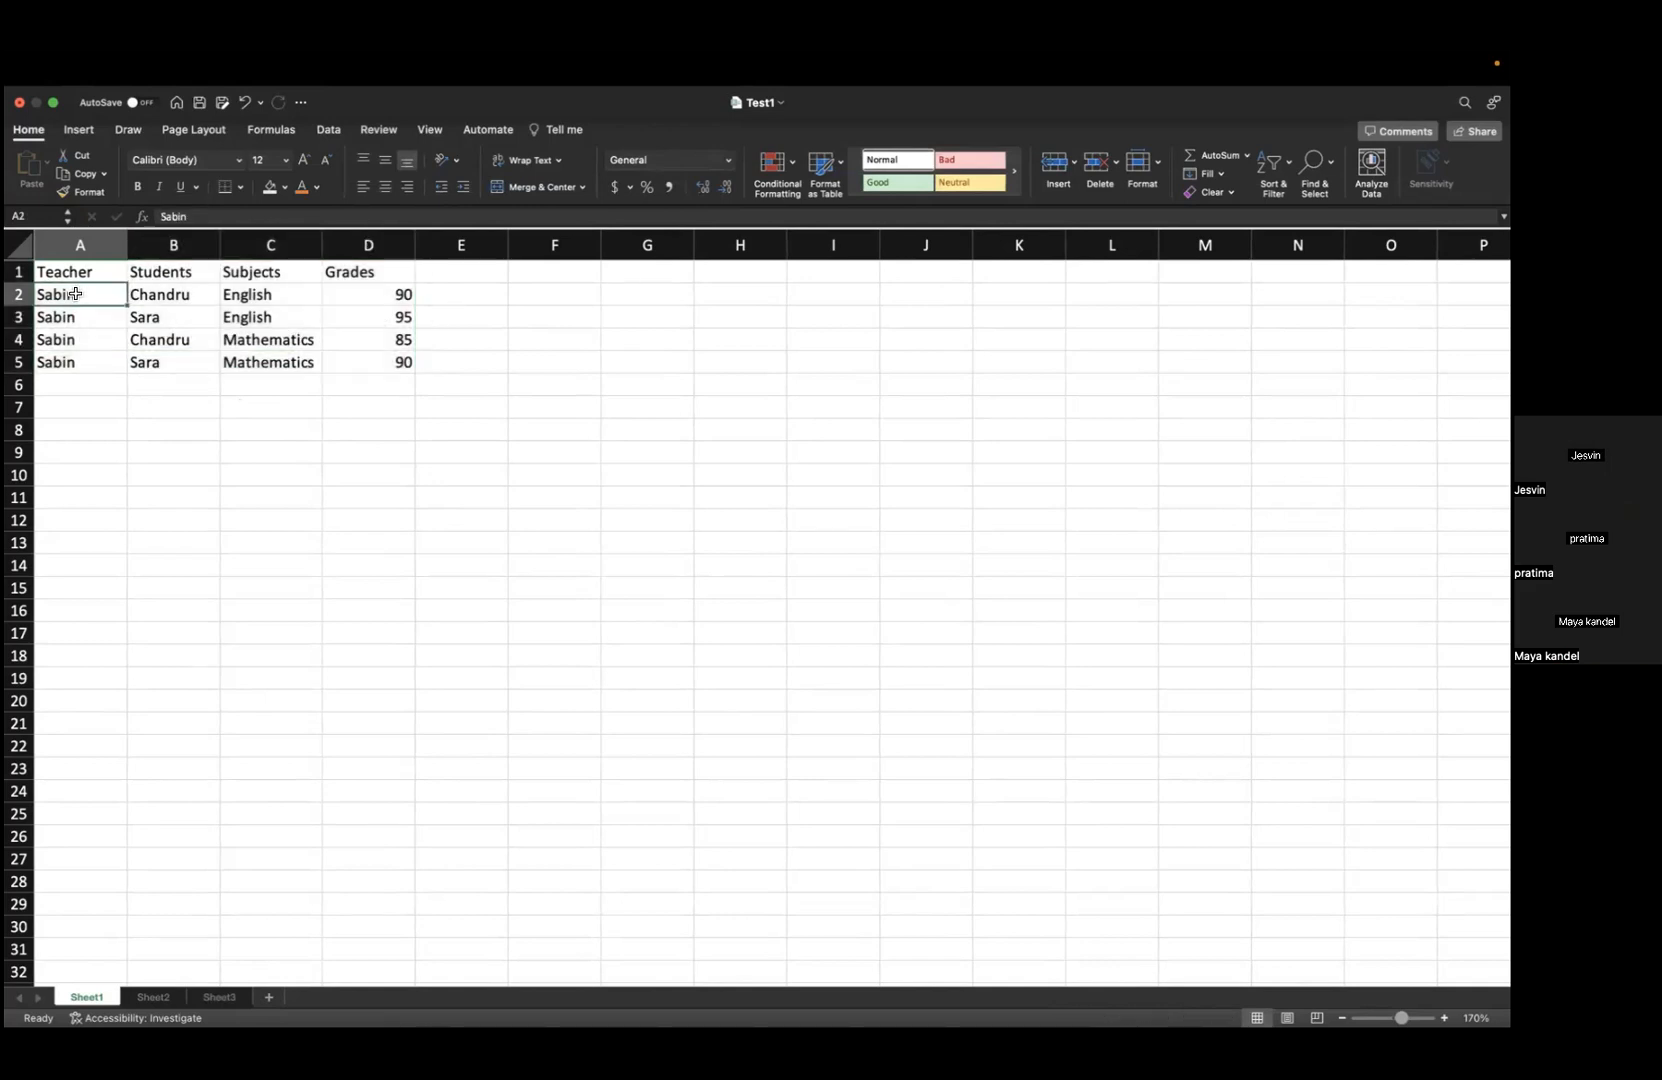
drag(83, 273, 275, 352)
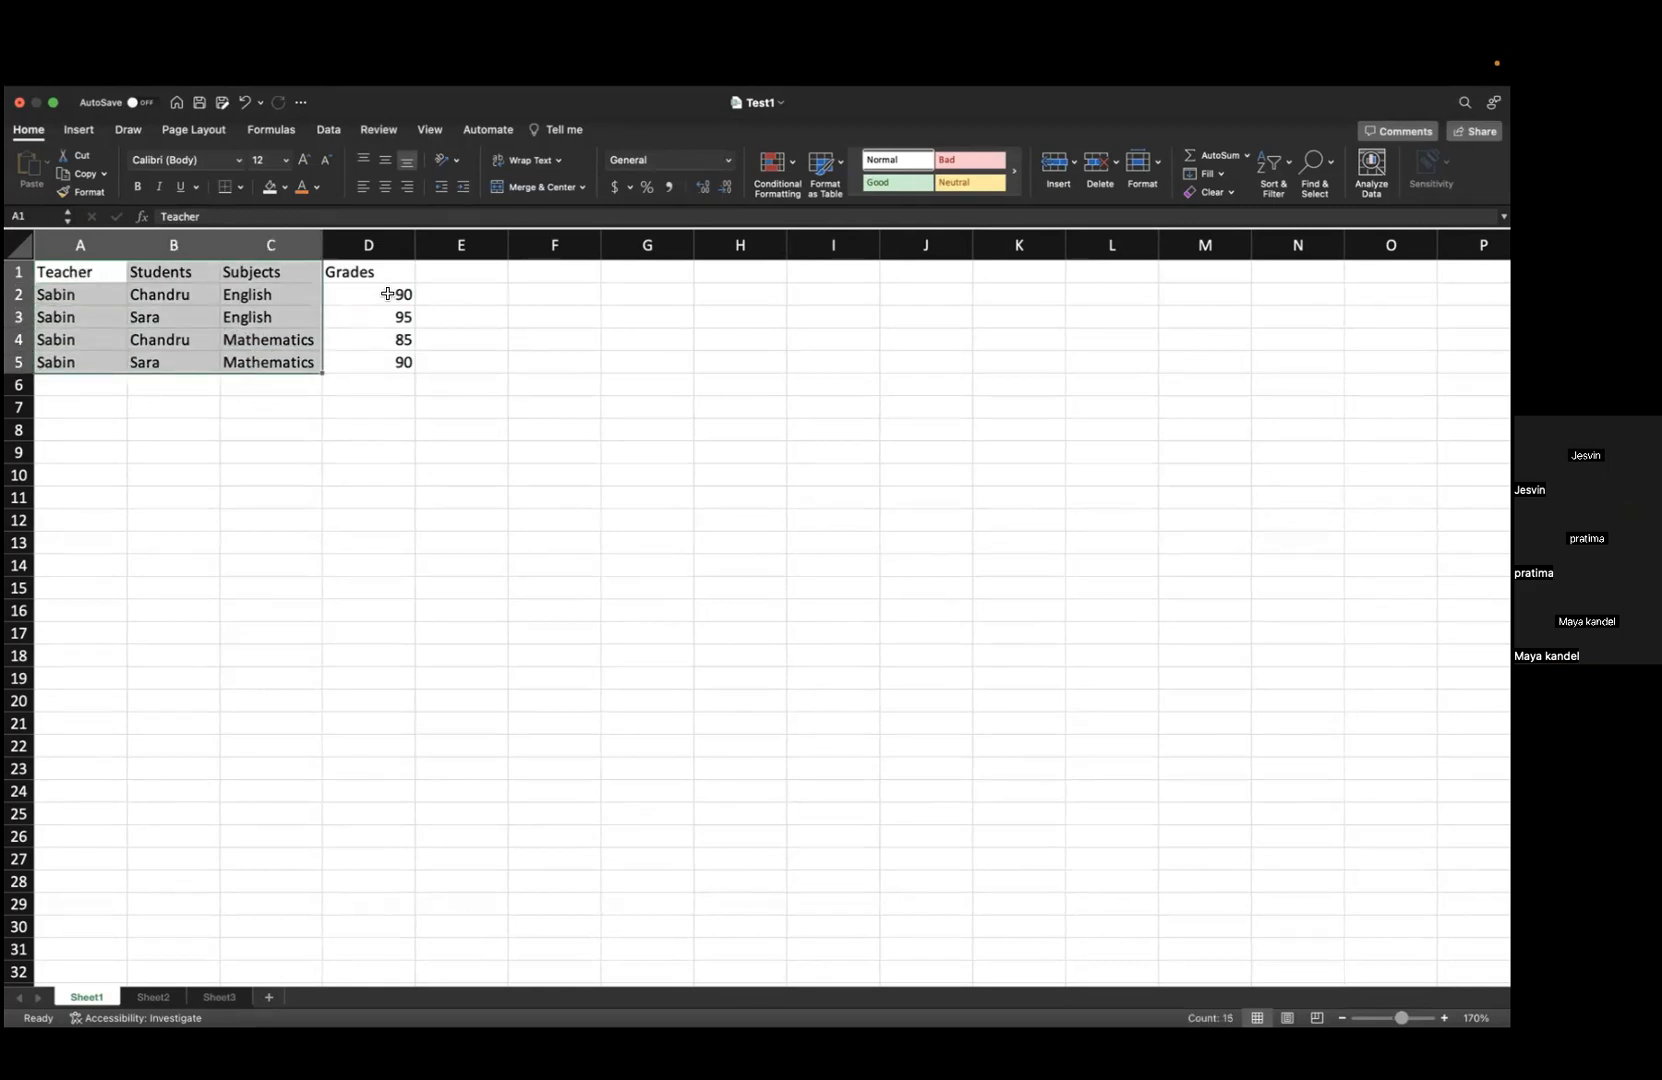
- Increase and decrease the decimals of the grade in D2, leaving it with two decimal places
click(387, 293)
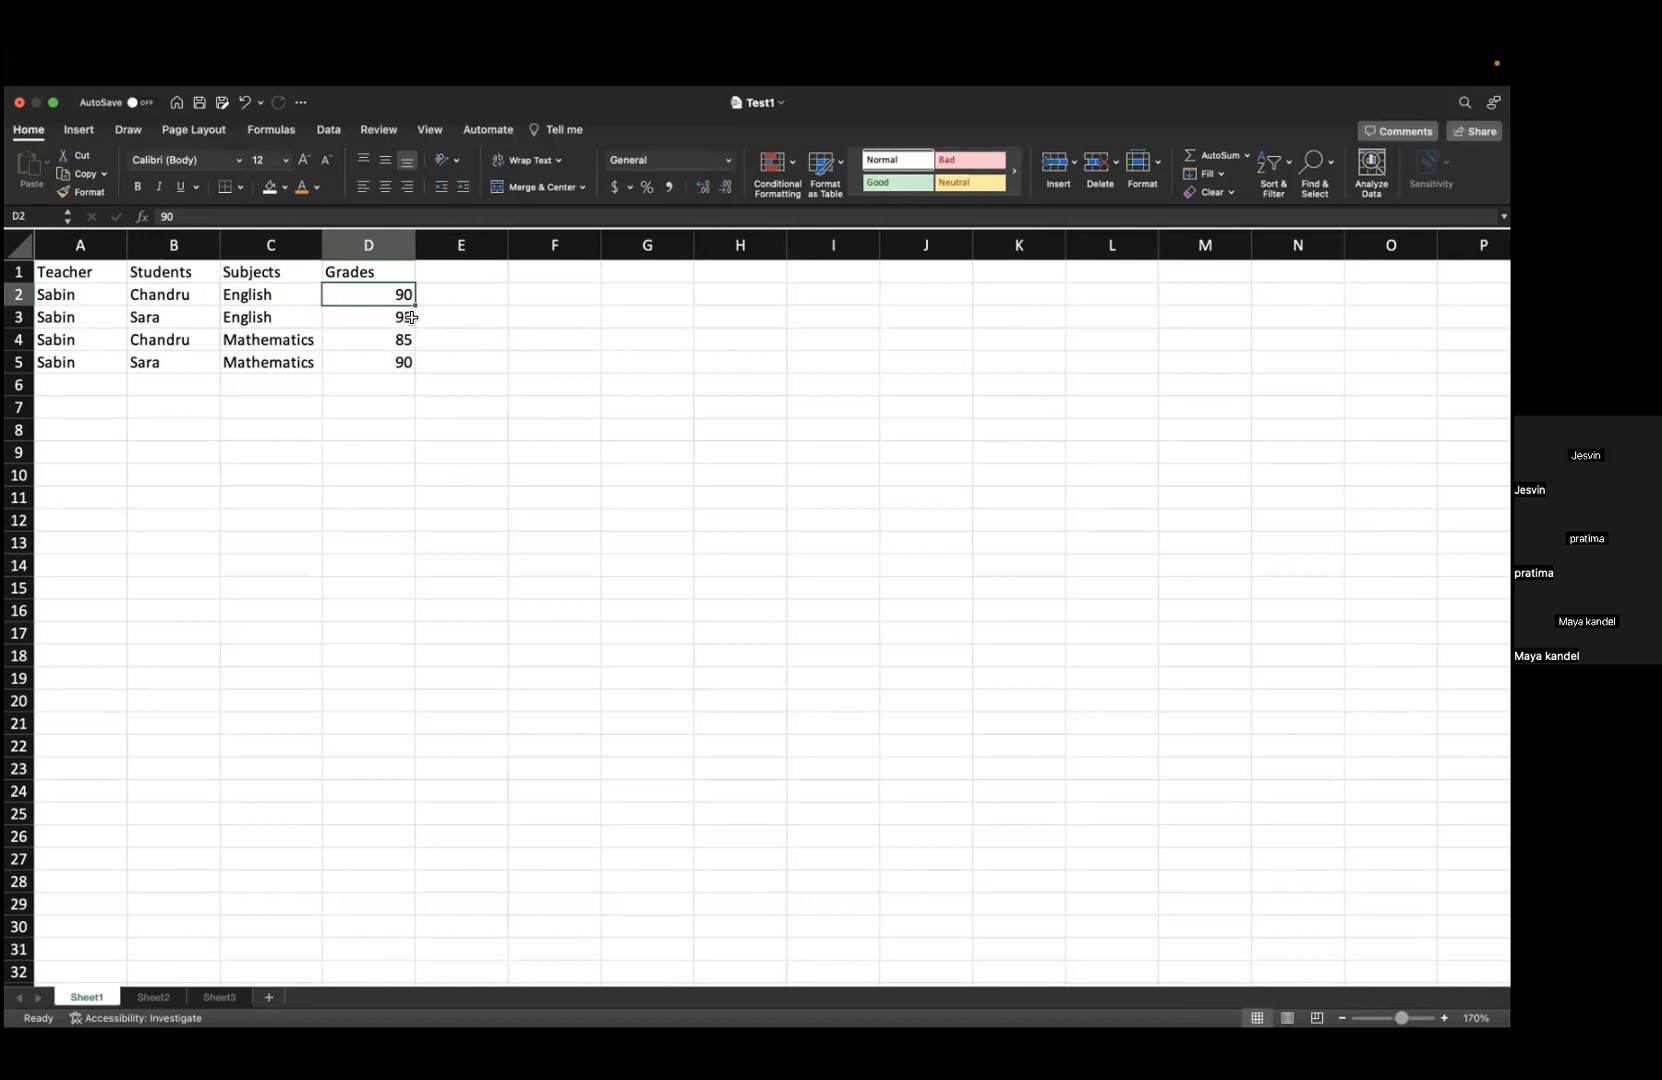
click(698, 192)
click(698, 192)
click(699, 195)
click(725, 188)
- Increase and decrease the decimals of the grades in D2:D5, leaving them with three decimal places
drag(404, 298, 396, 365)
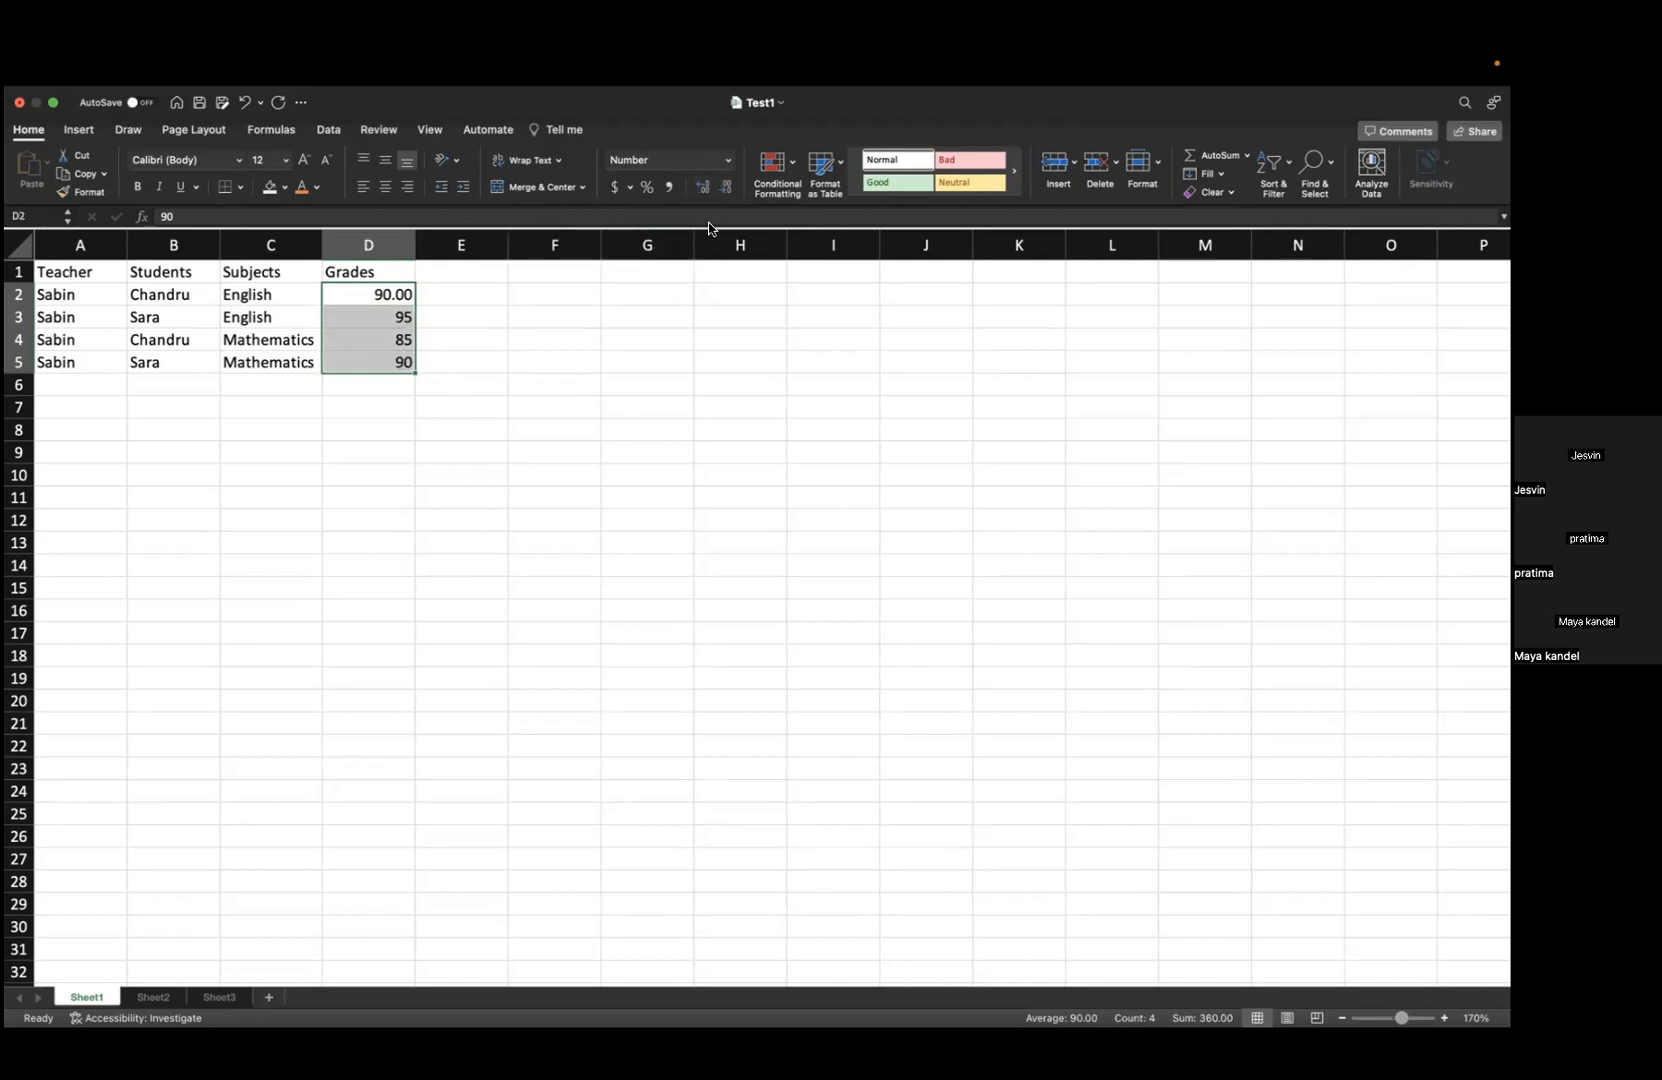
click(703, 188)
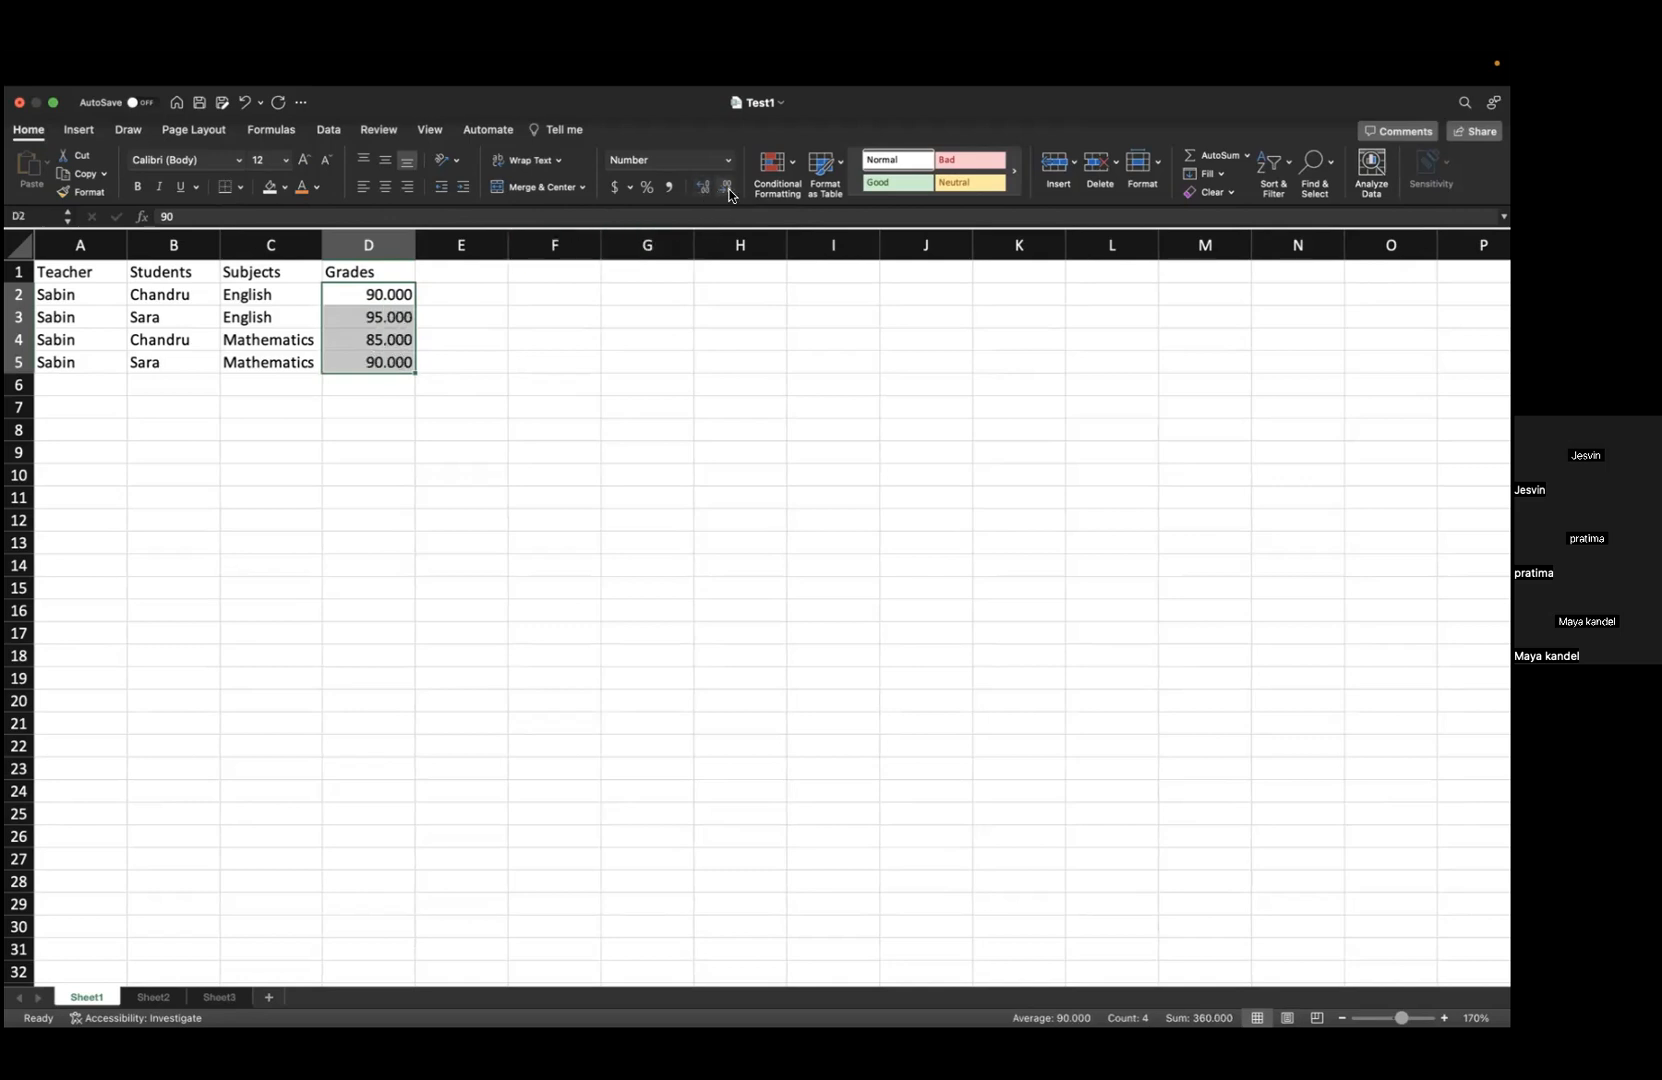
click(727, 188)
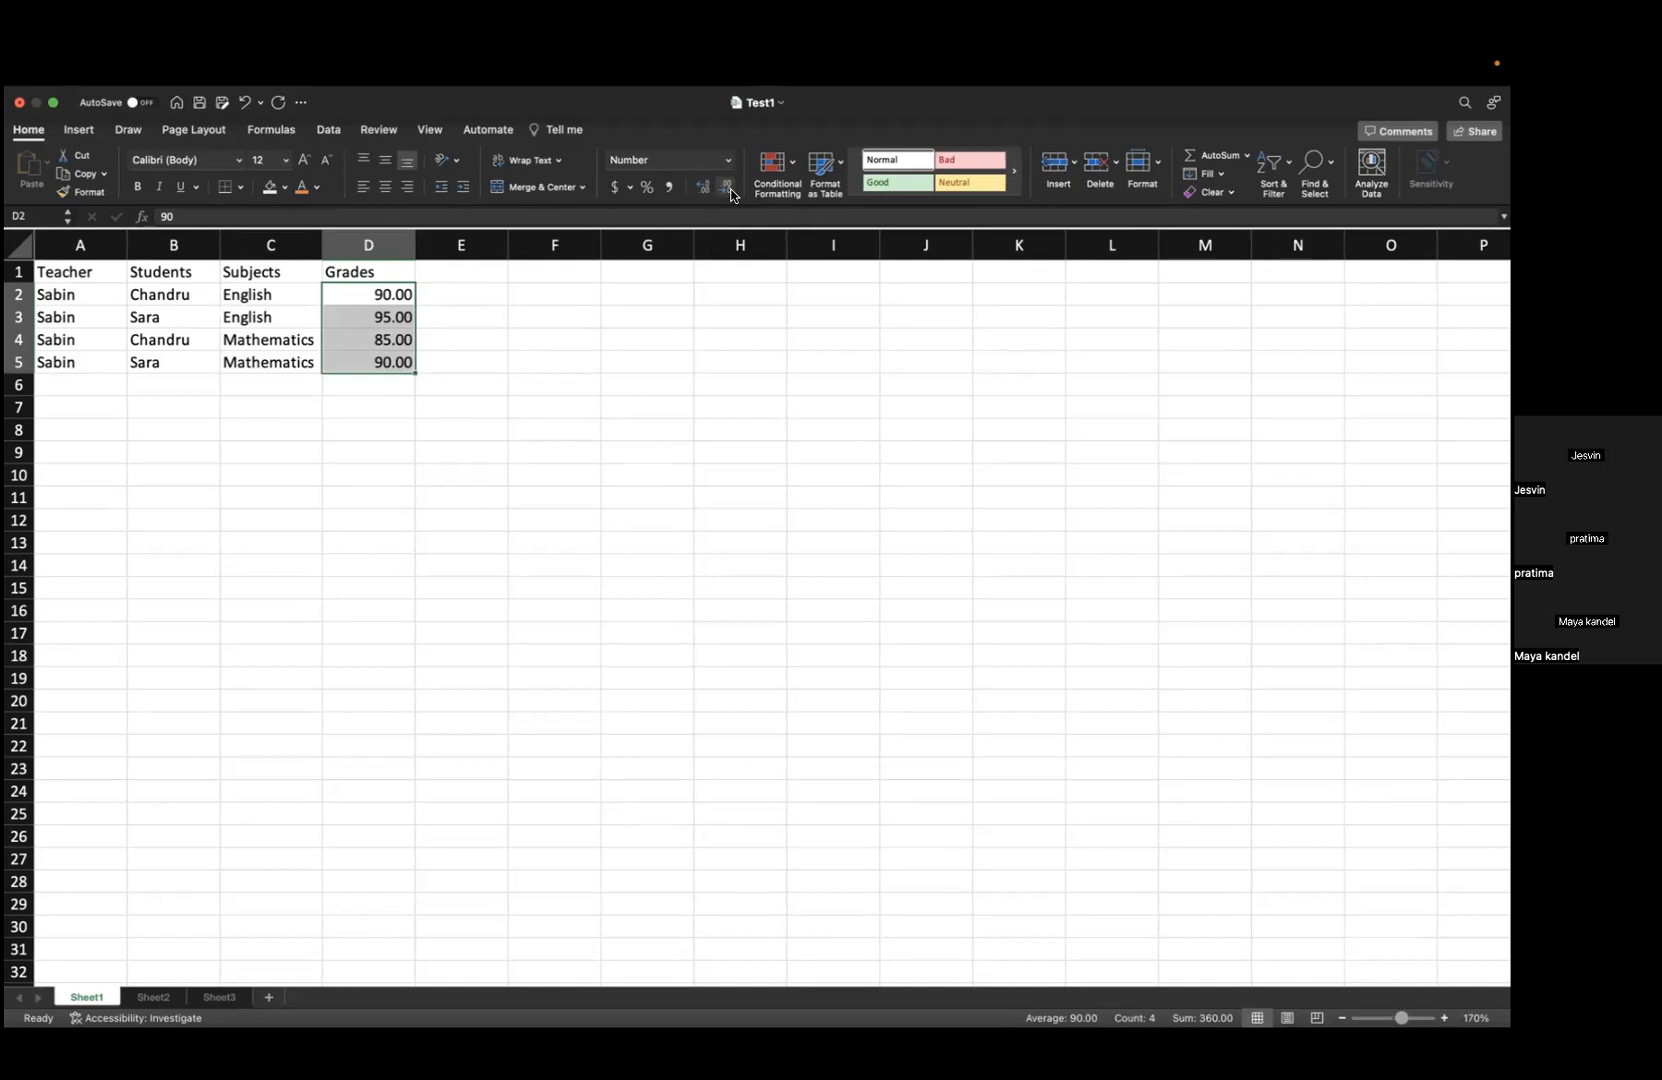
click(703, 188)
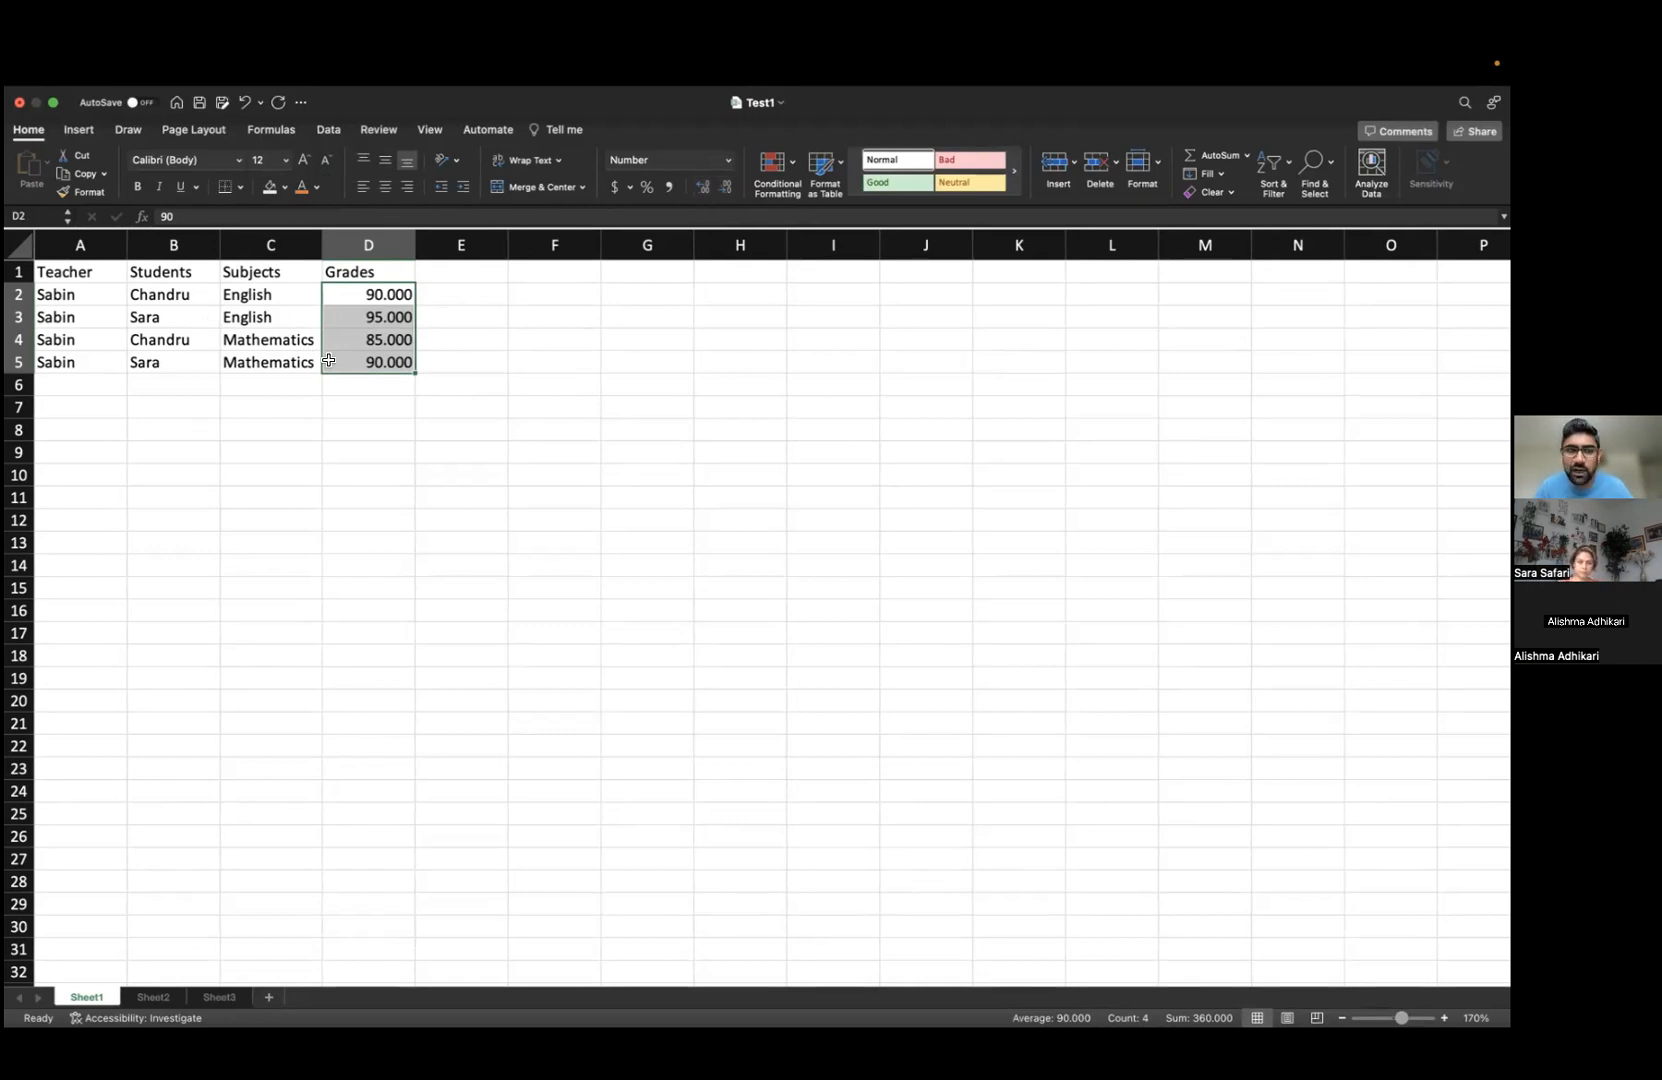
click(277, 337)
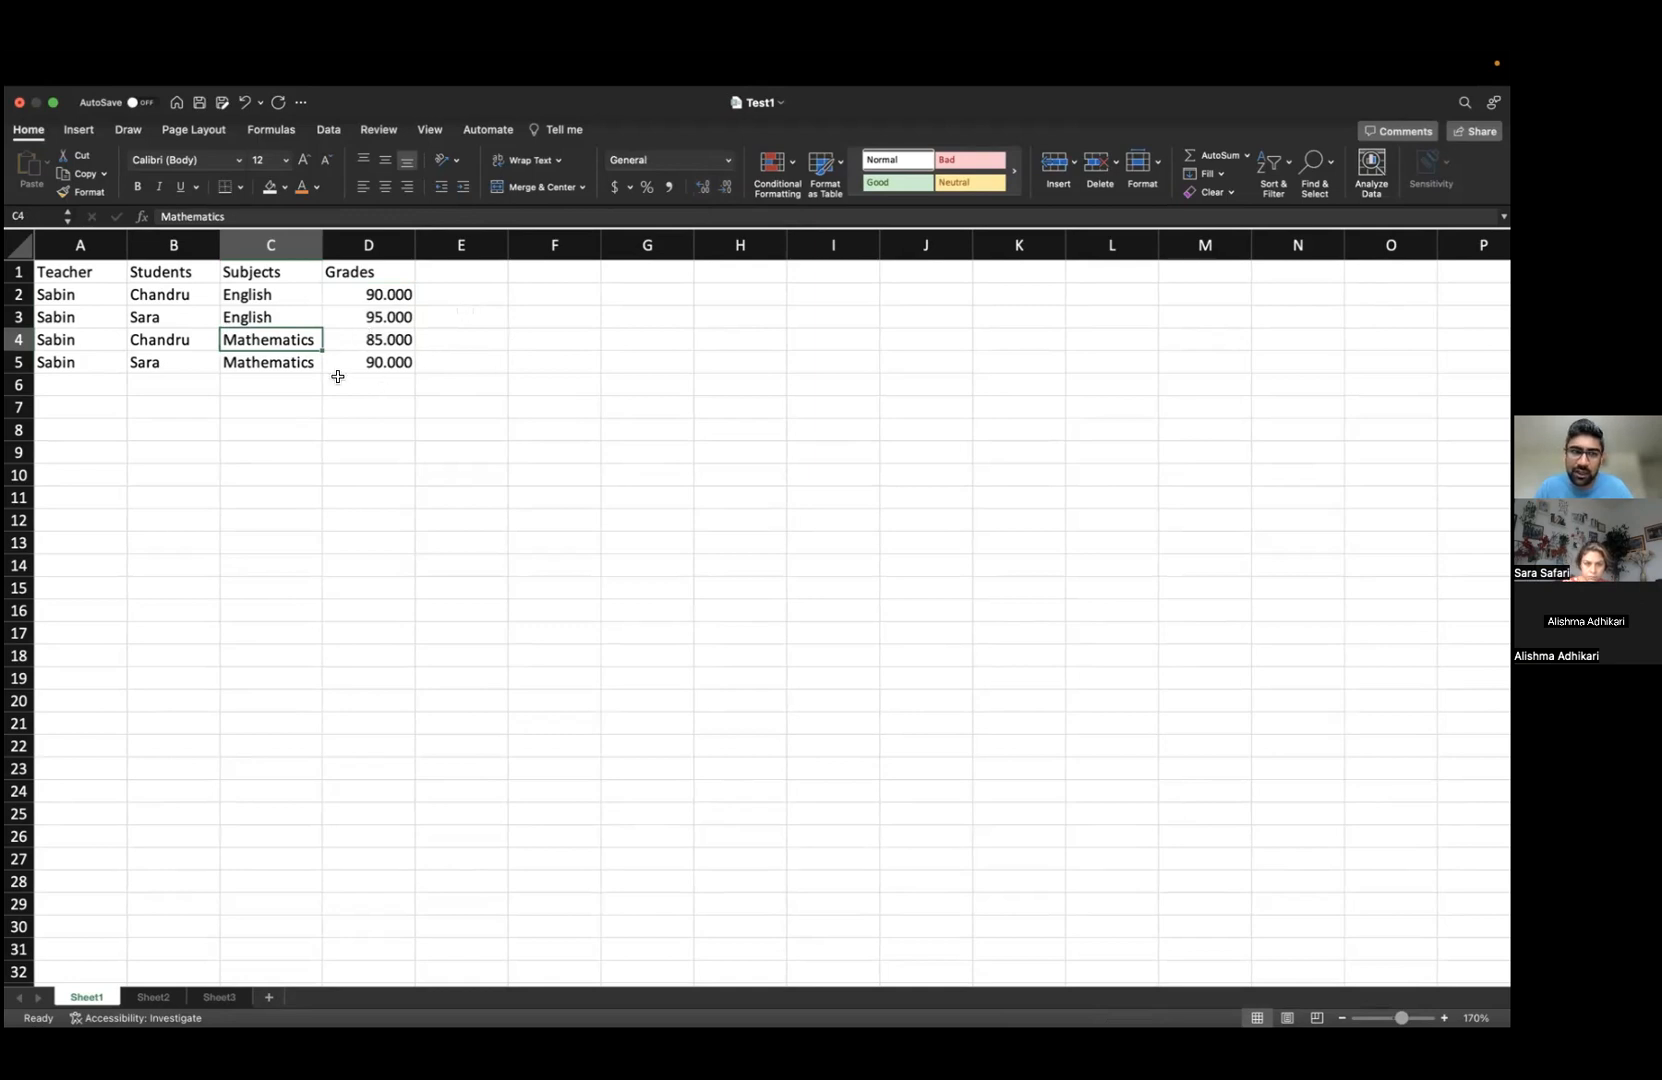
- Enter a second teacher's name in A6, a new student's name in B6 and English as the subject in C6
click(96, 383)
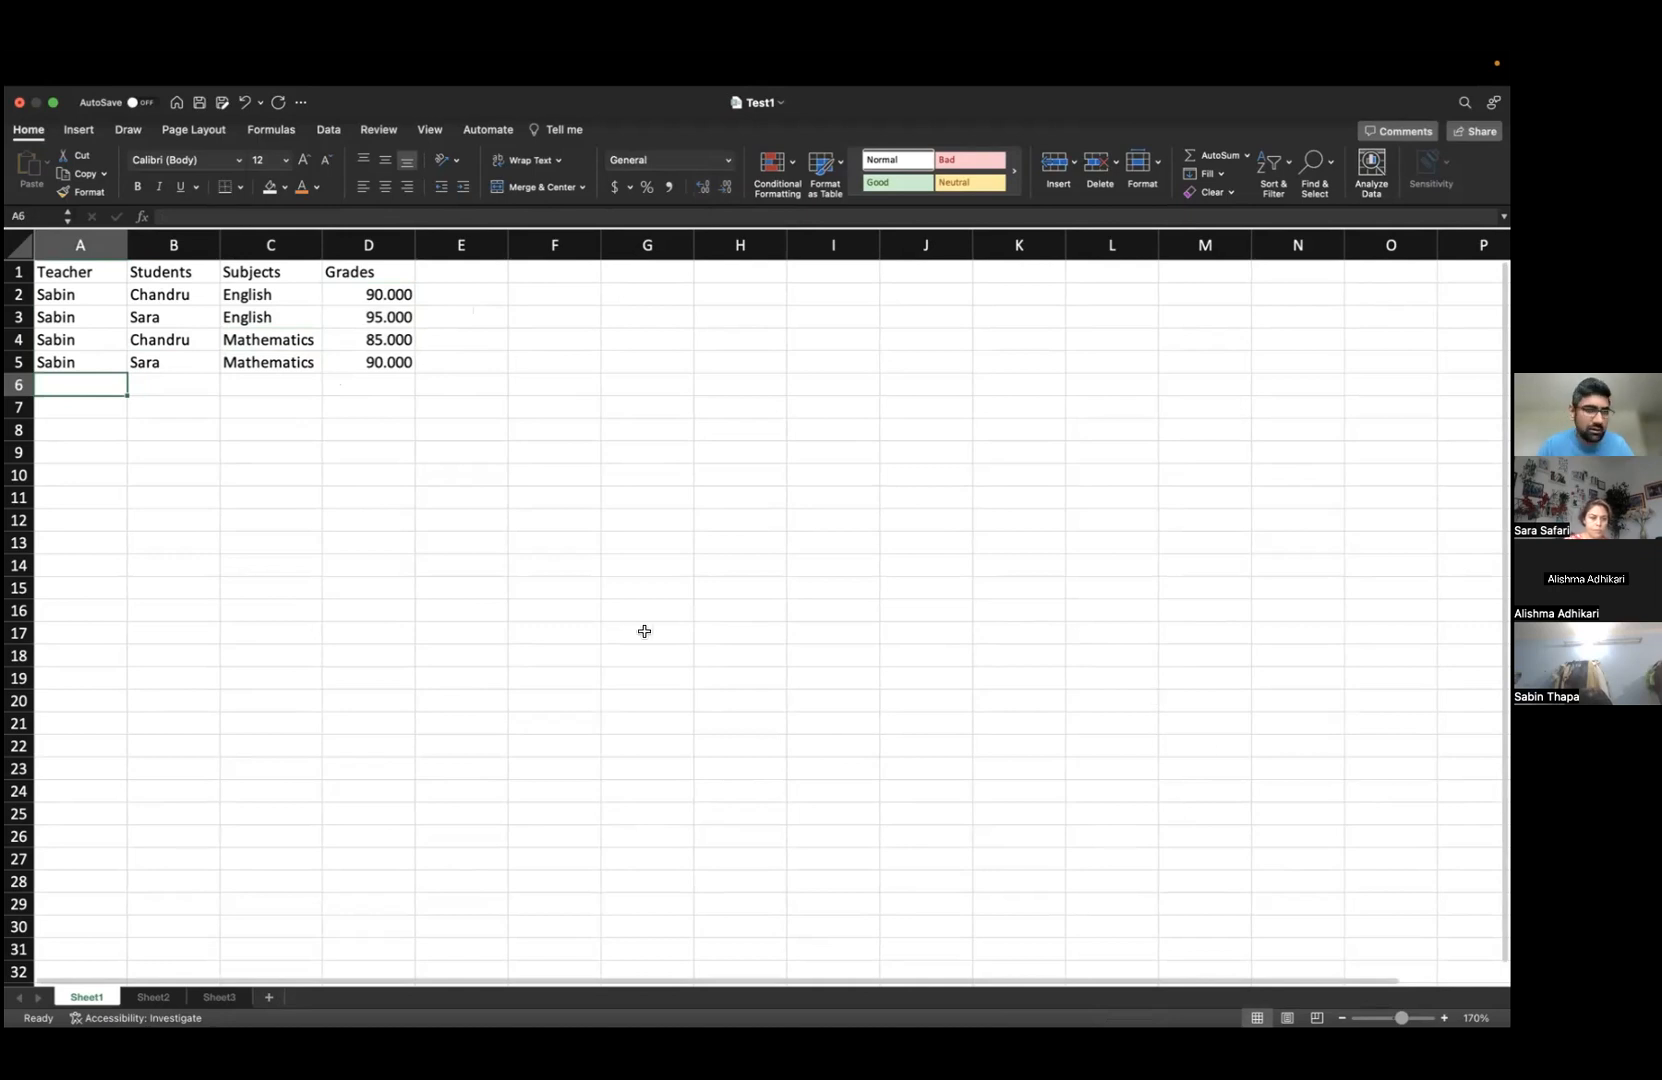
text(Yunisha)
key(Tab)
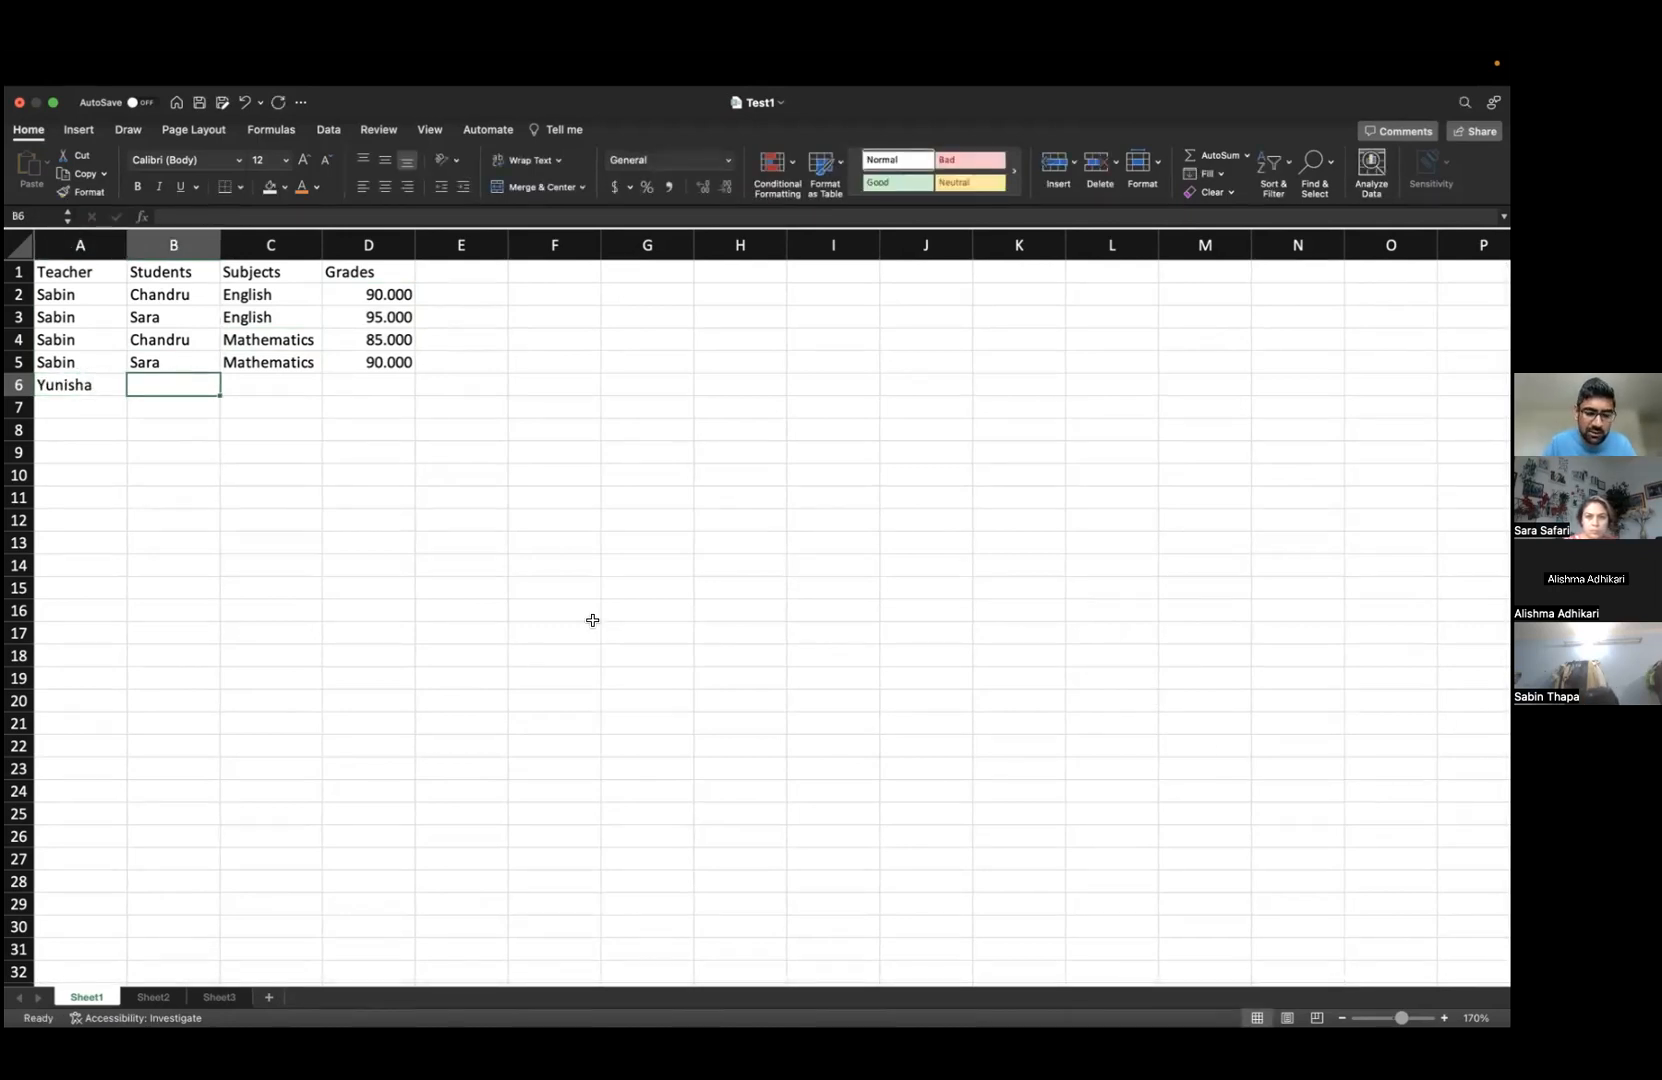
text(Ram)
key(Tab)
text(Eng)
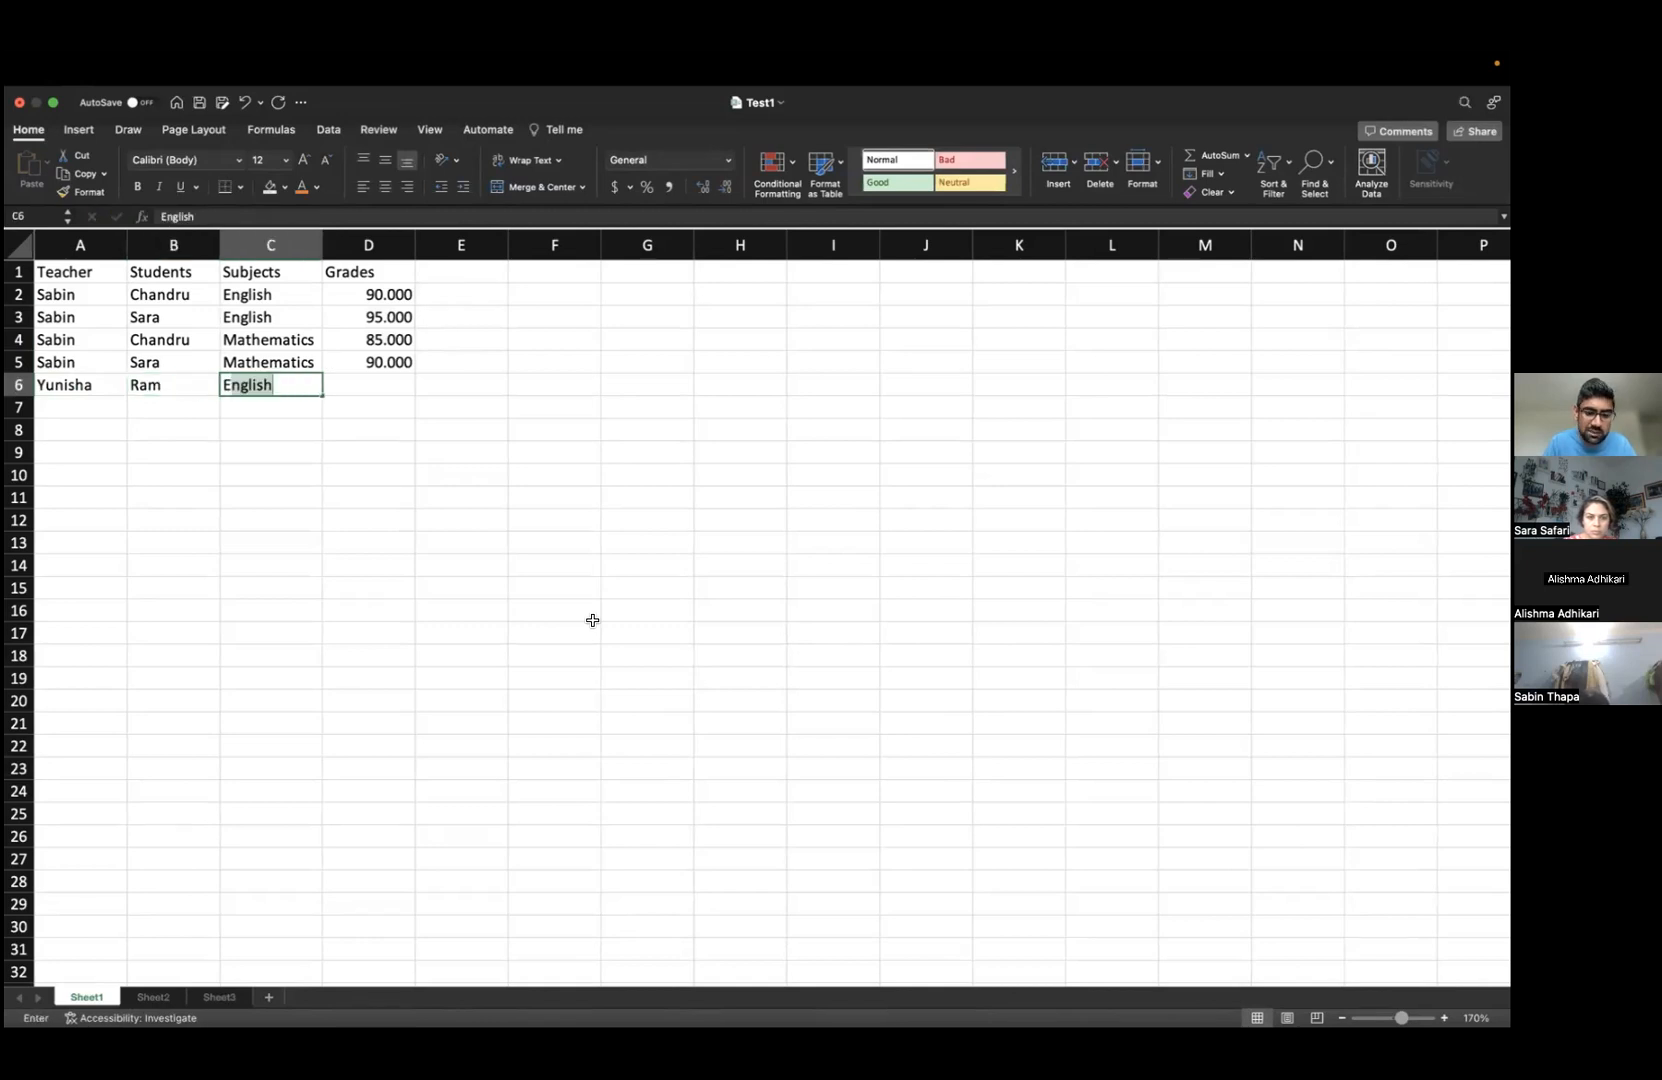
key(Tab)
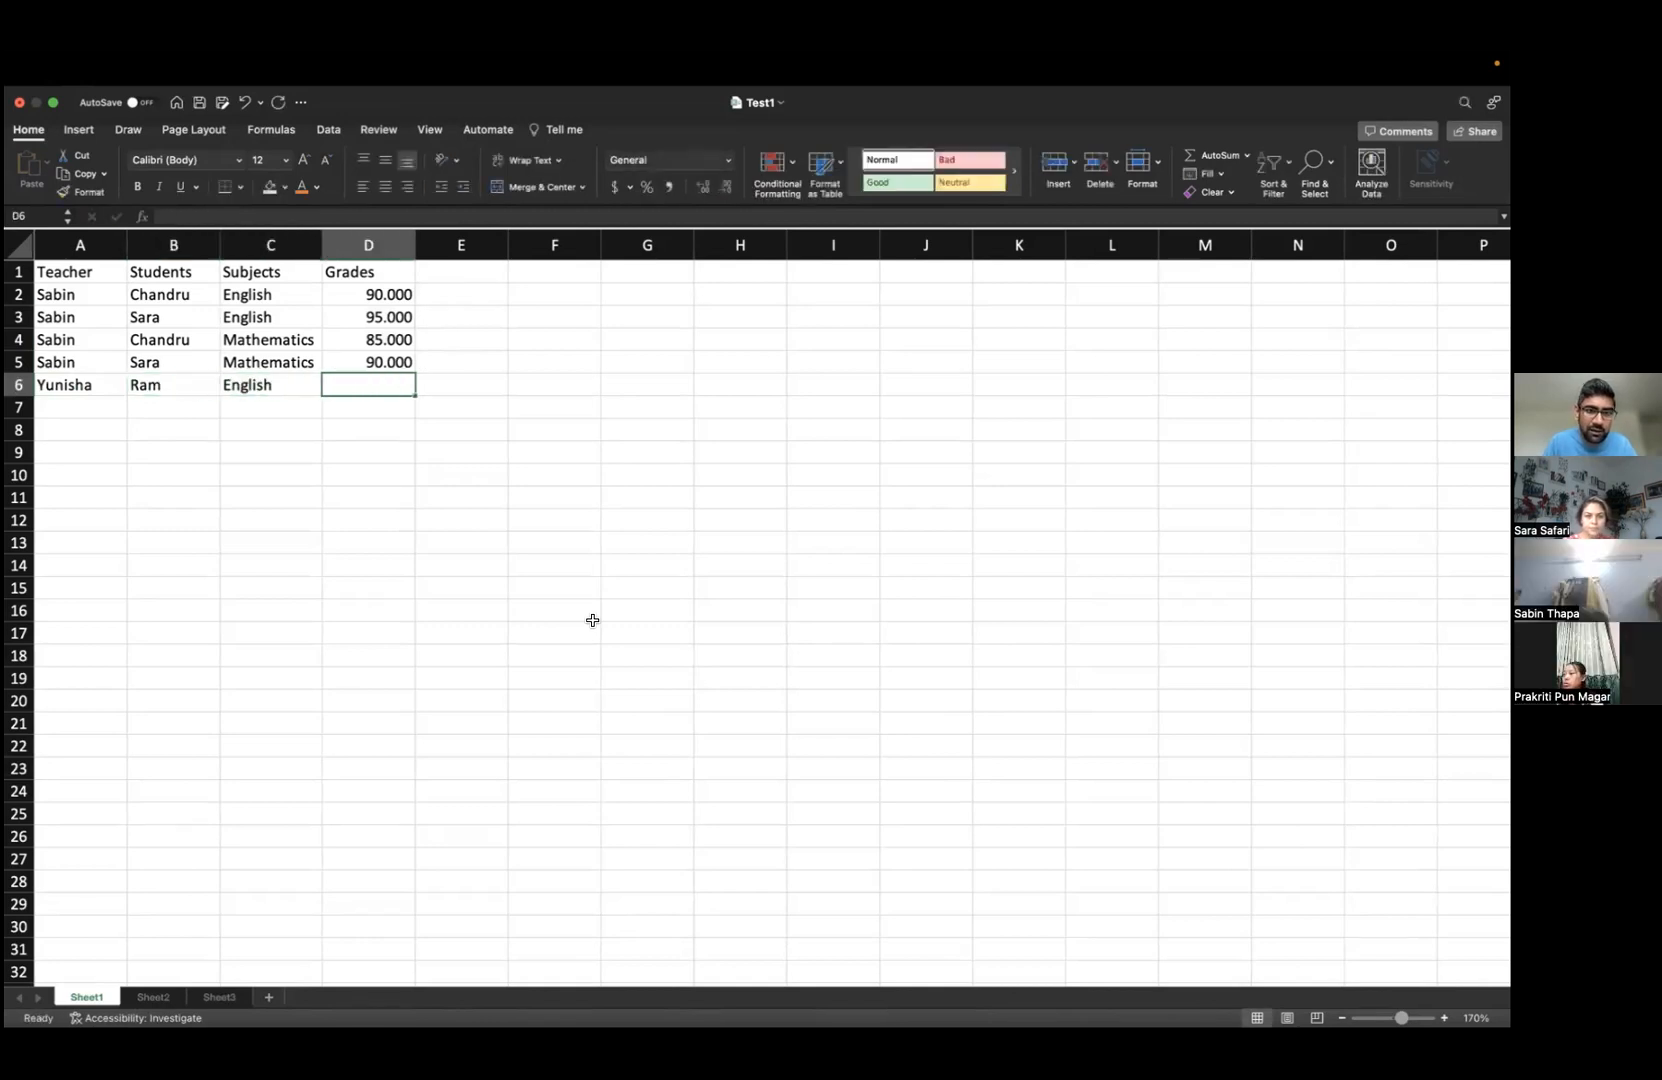
- Reduce the grades in D2:D5 to whole numbers without decimal places
drag(398, 292, 395, 362)
click(727, 188)
click(727, 188)
click(727, 188)
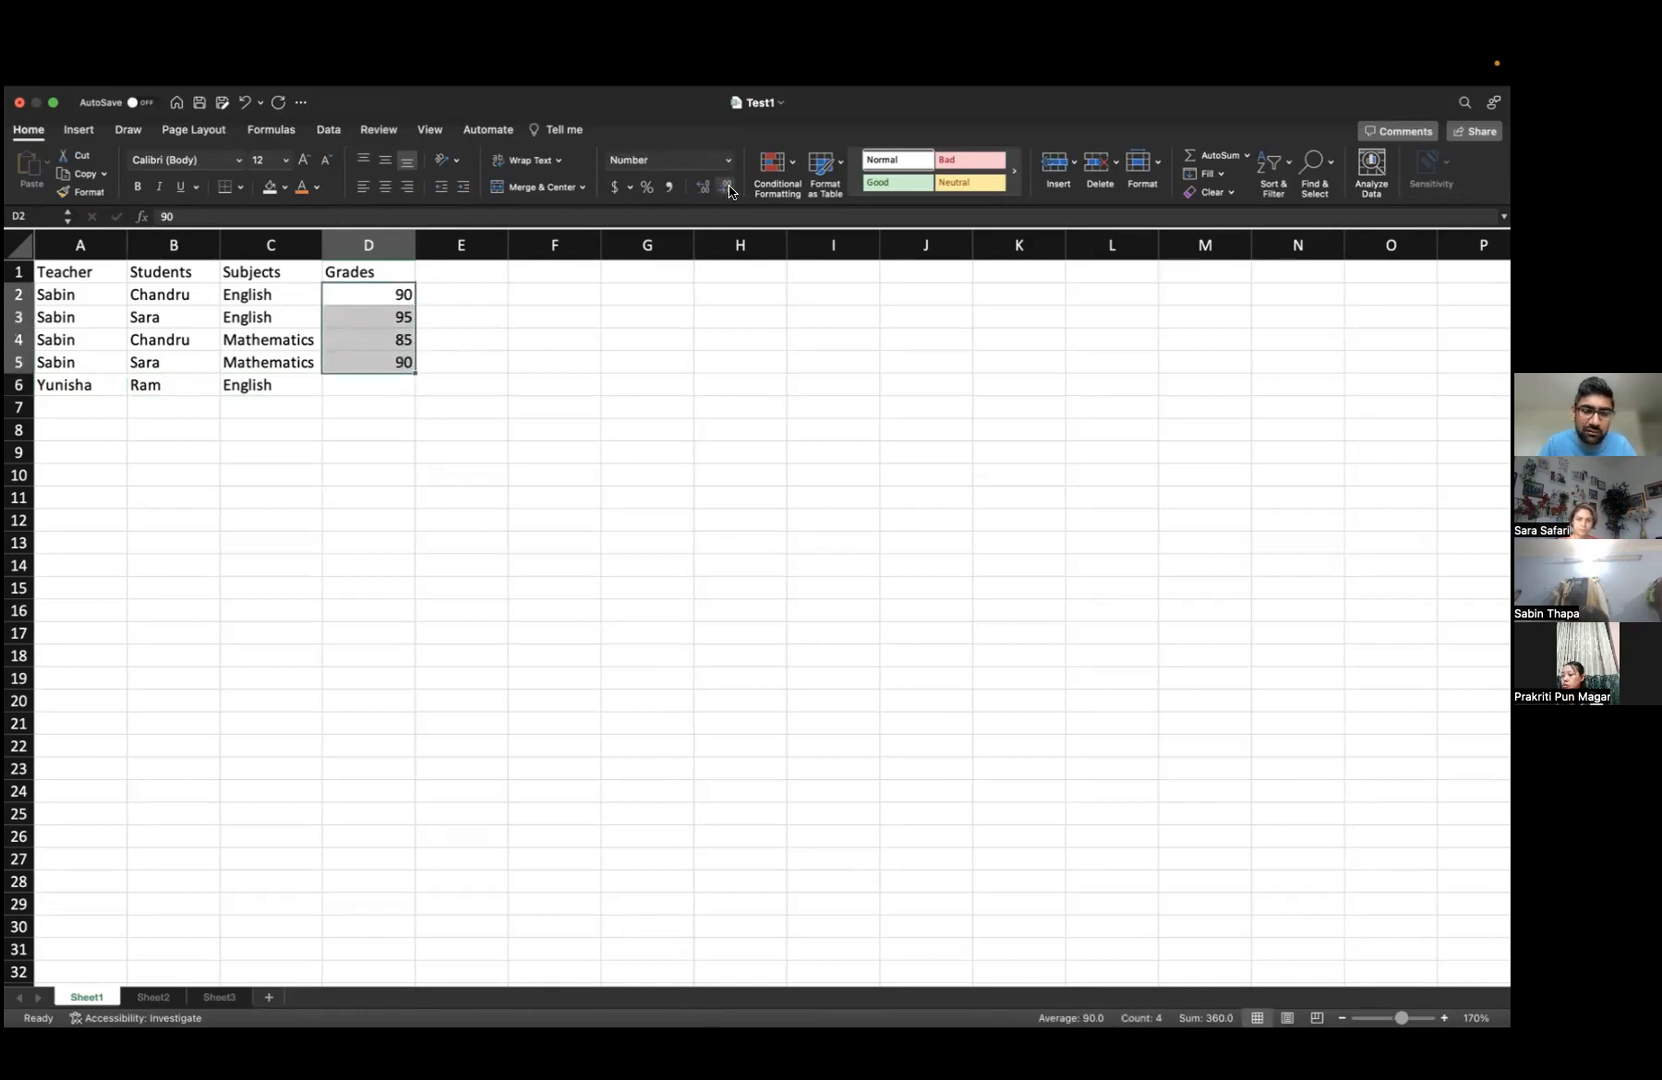
- Enter another student's name in B7 with English as the subject in C7
click(388, 383)
key(Down)
key(Left)
key(Left)
text(Sita)
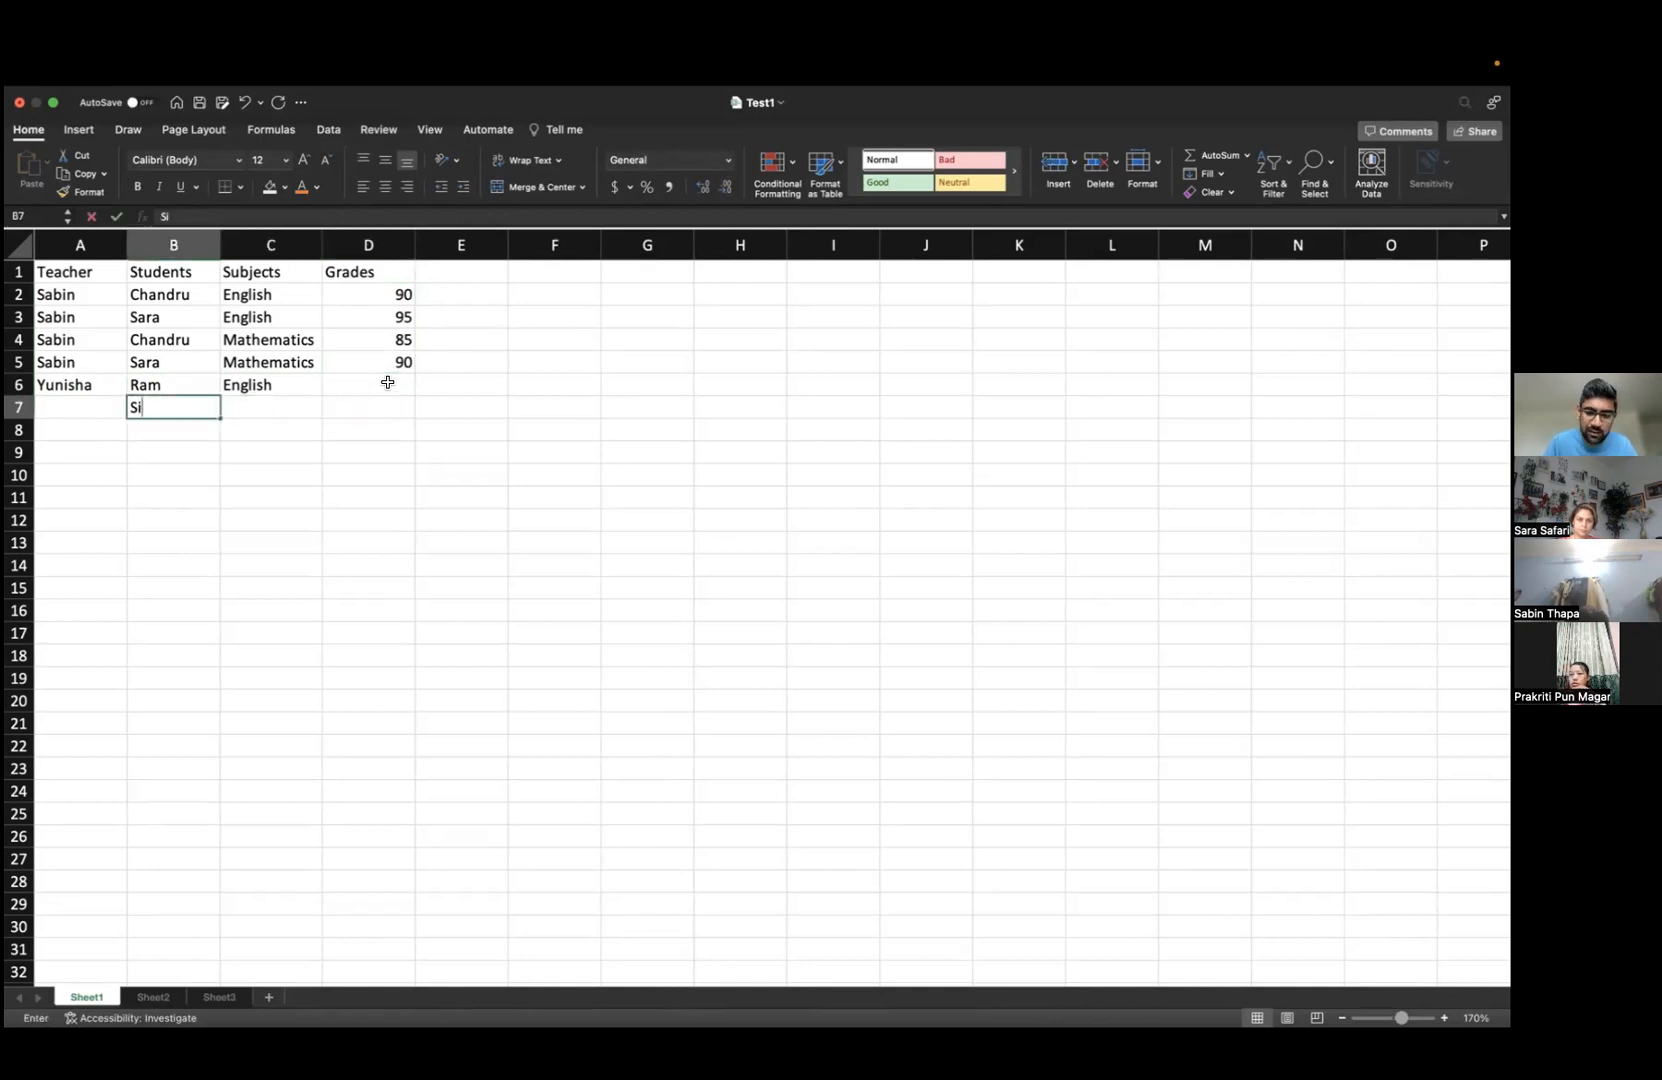
key(Tab)
text(Engli)
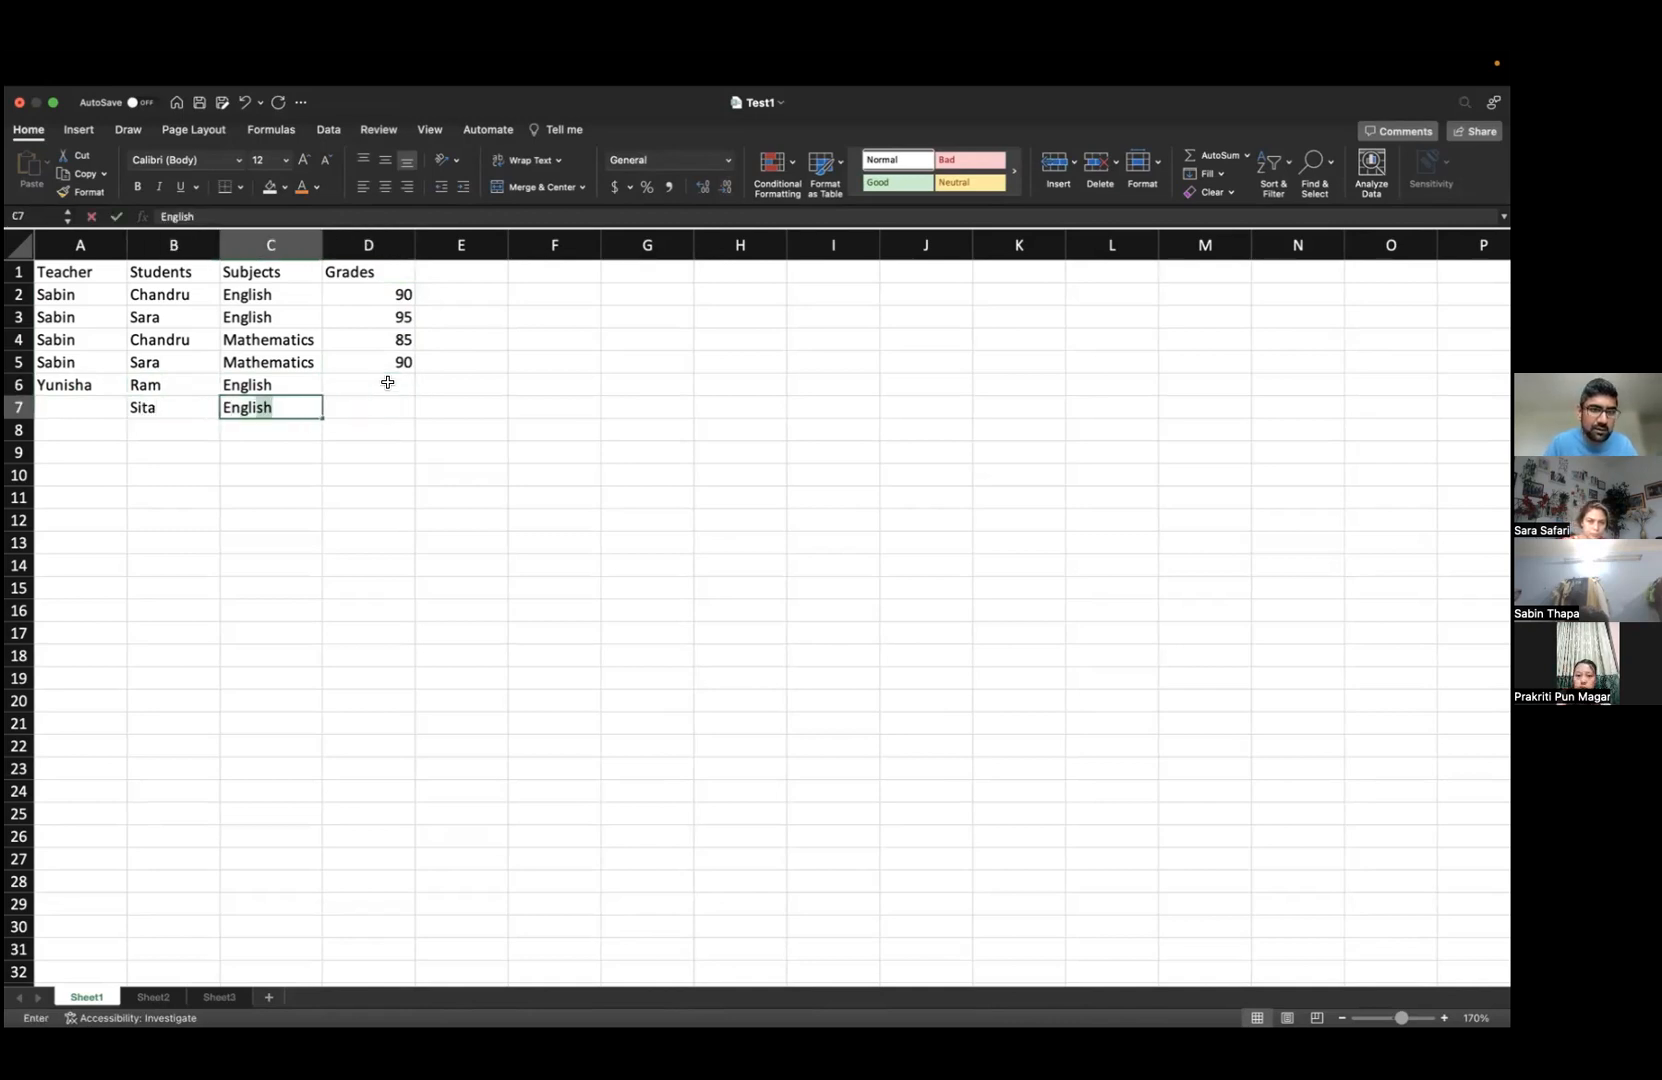
text(shg)
- Enter the grade 90 in both D6 and D7
click(388, 382)
text(90)
key(Return)
text(90)
key(Return)
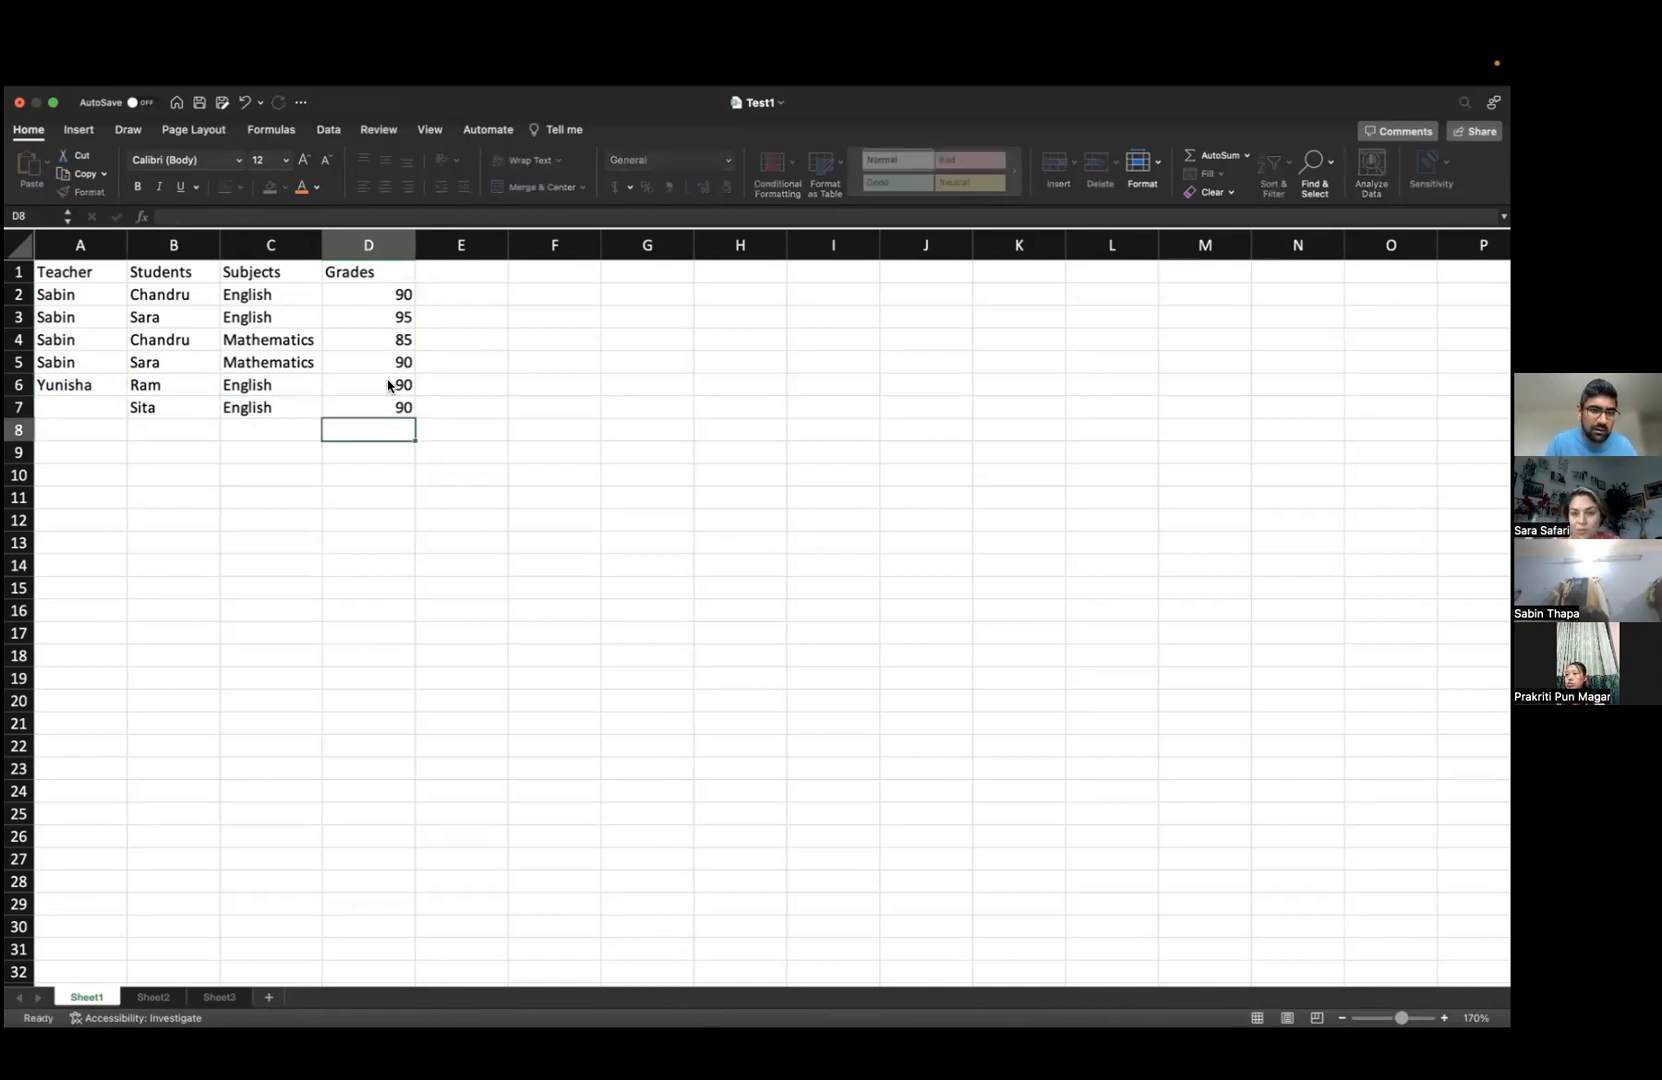
- Enter the second teacher's name in A7, matching the row above
key(Left)
key(Left)
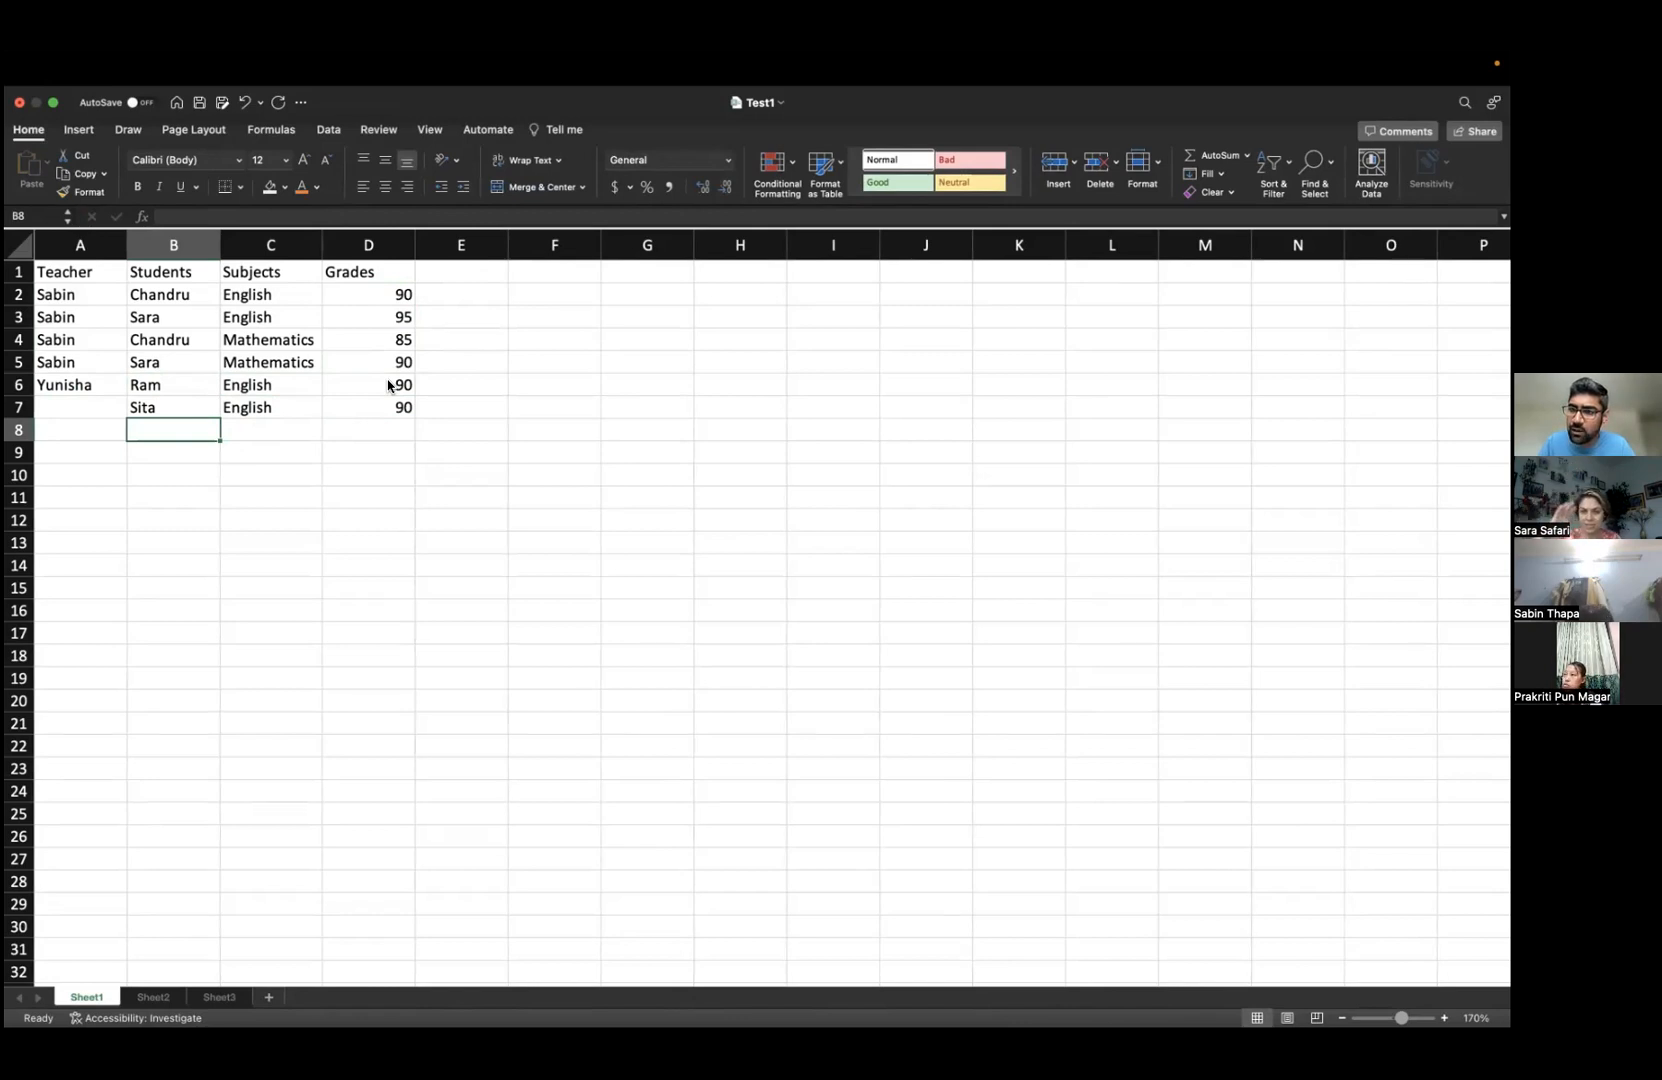
click(74, 408)
text(Yunisha)
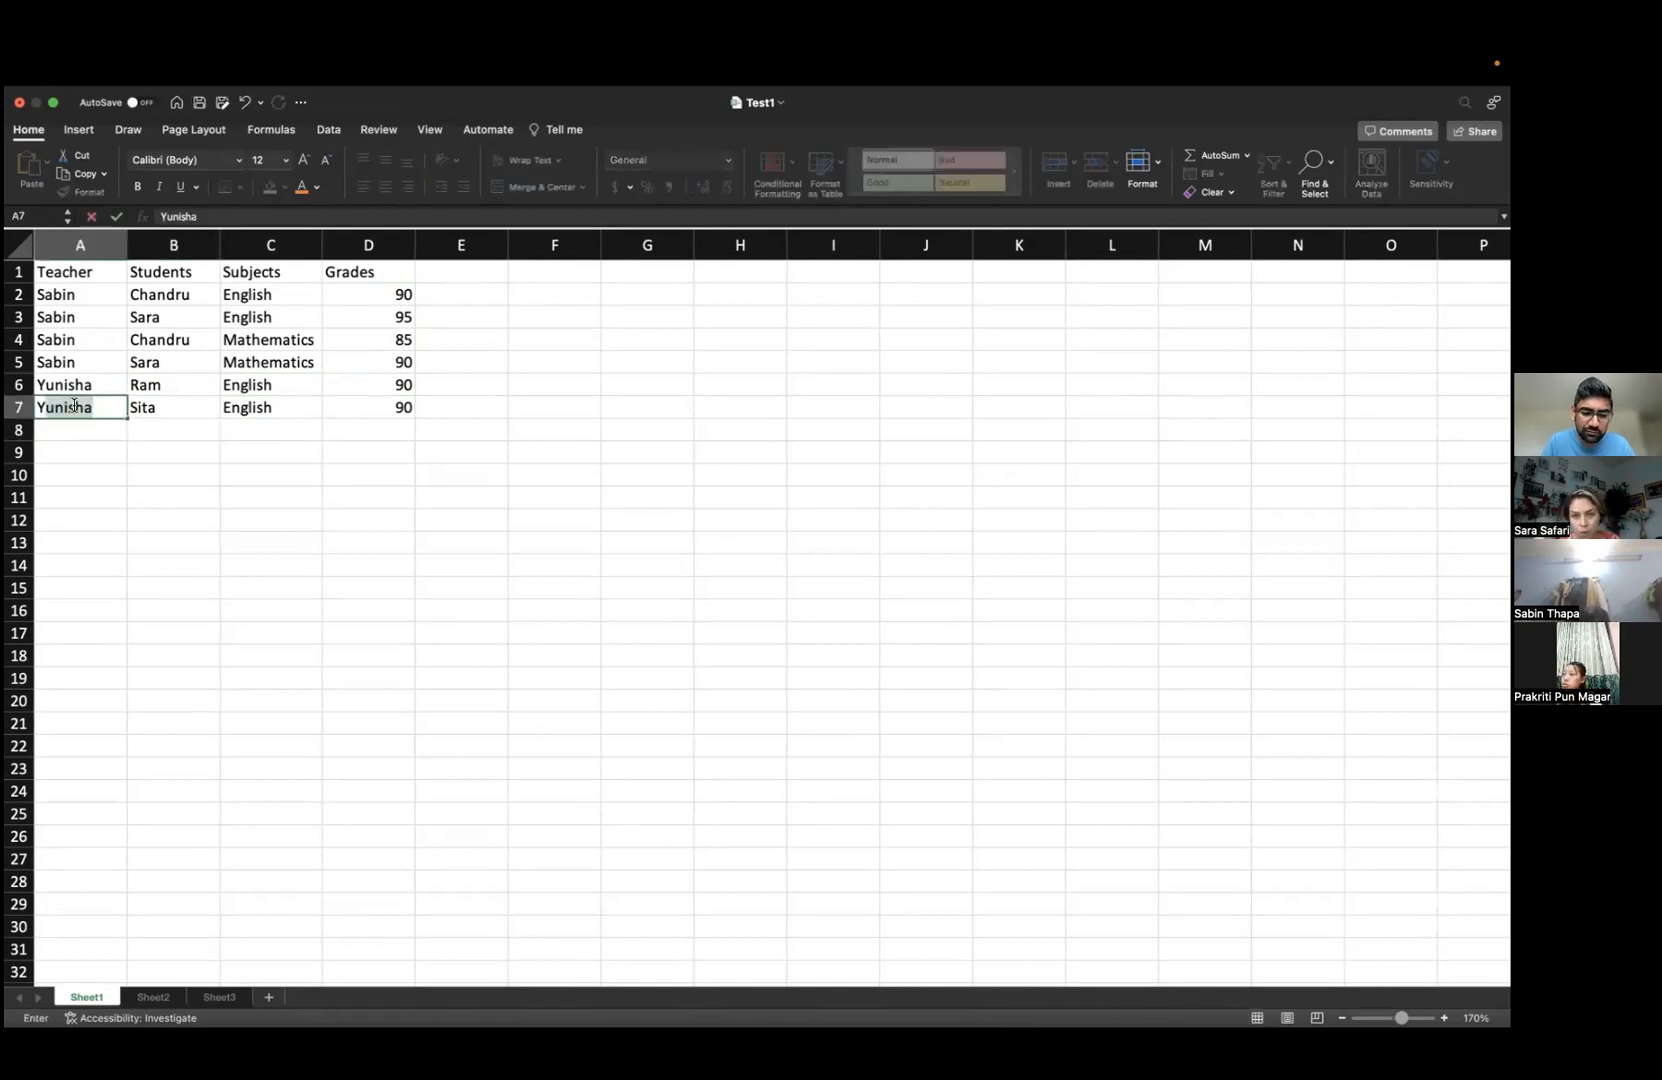
key(Return)
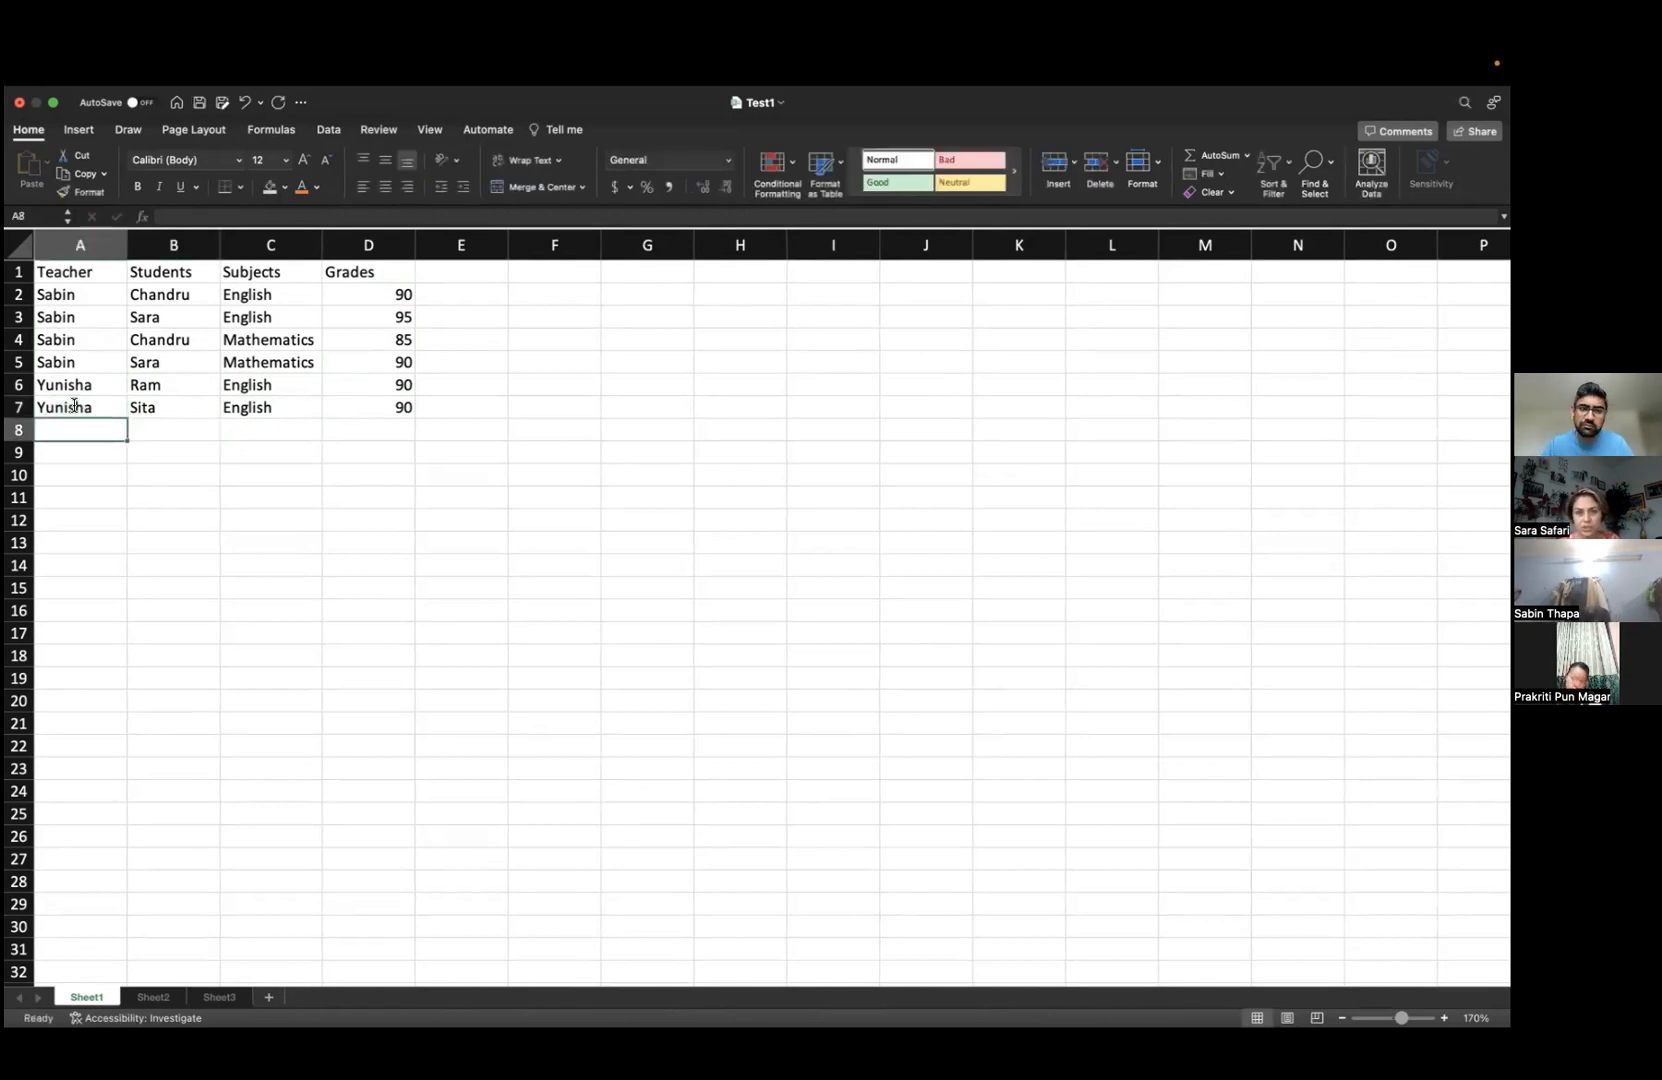
- Try two decimal places on the grades in D2:D3 and return D2:D7 to whole numbers
drag(397, 295, 388, 408)
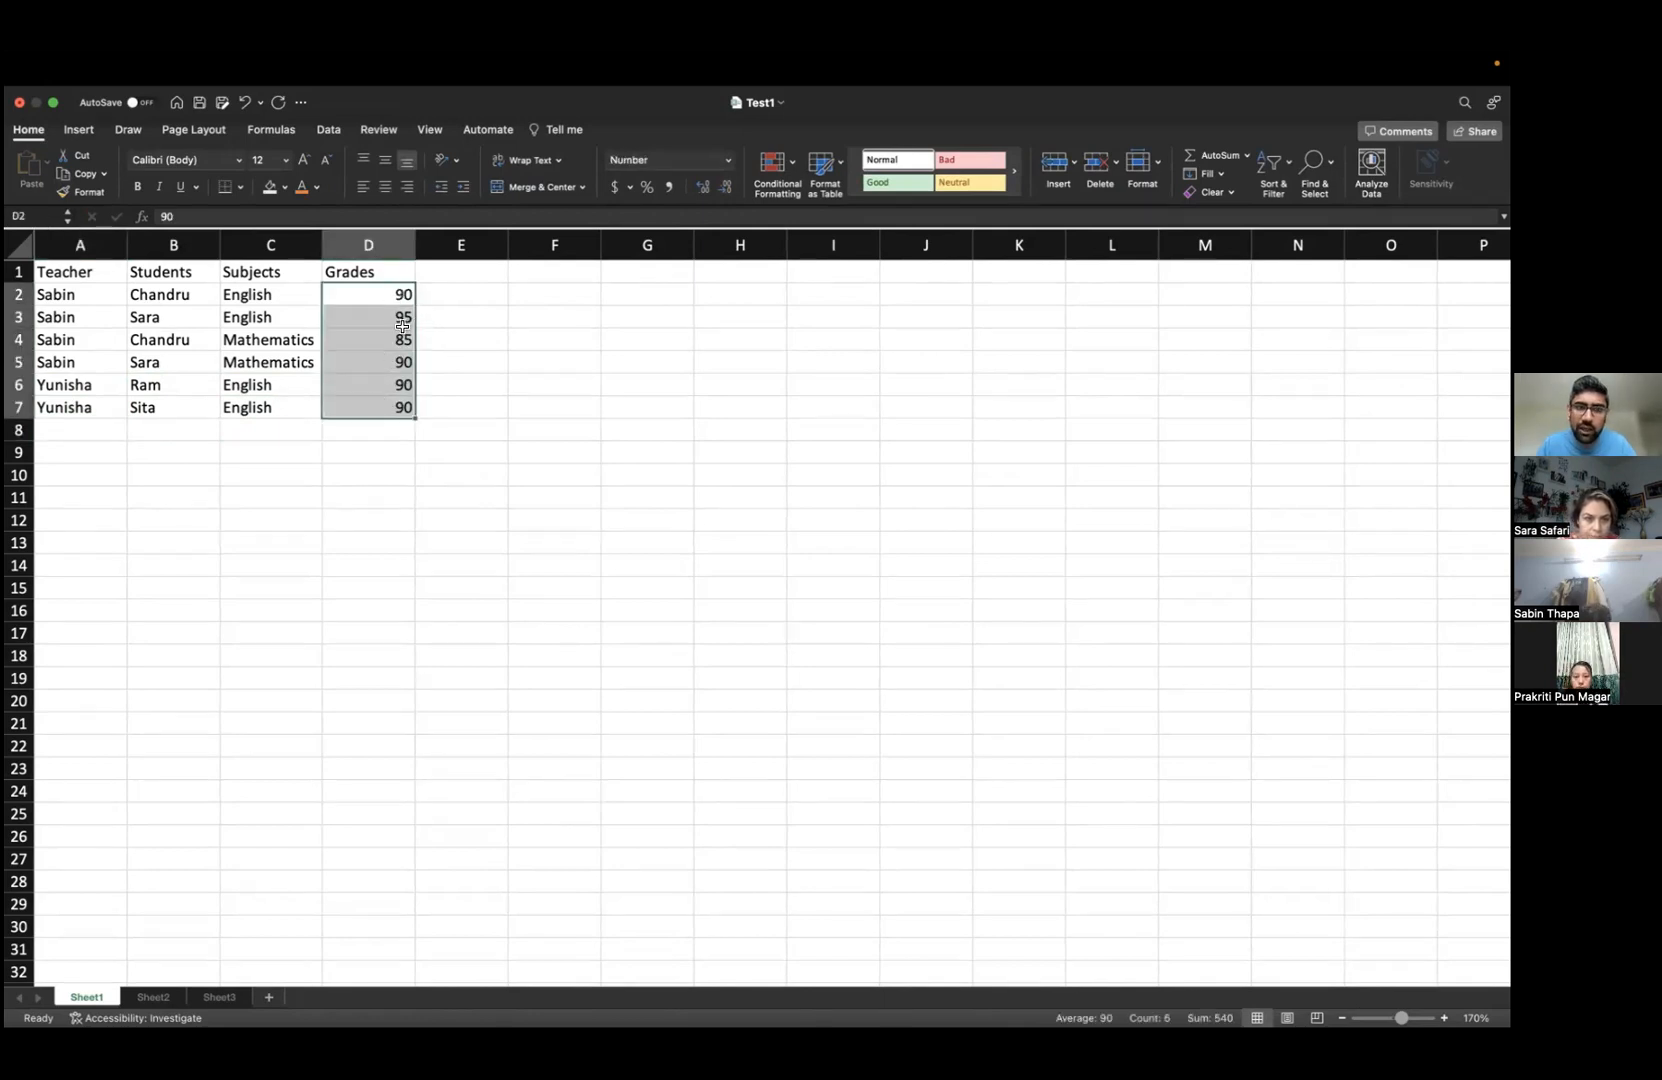
drag(402, 292, 399, 318)
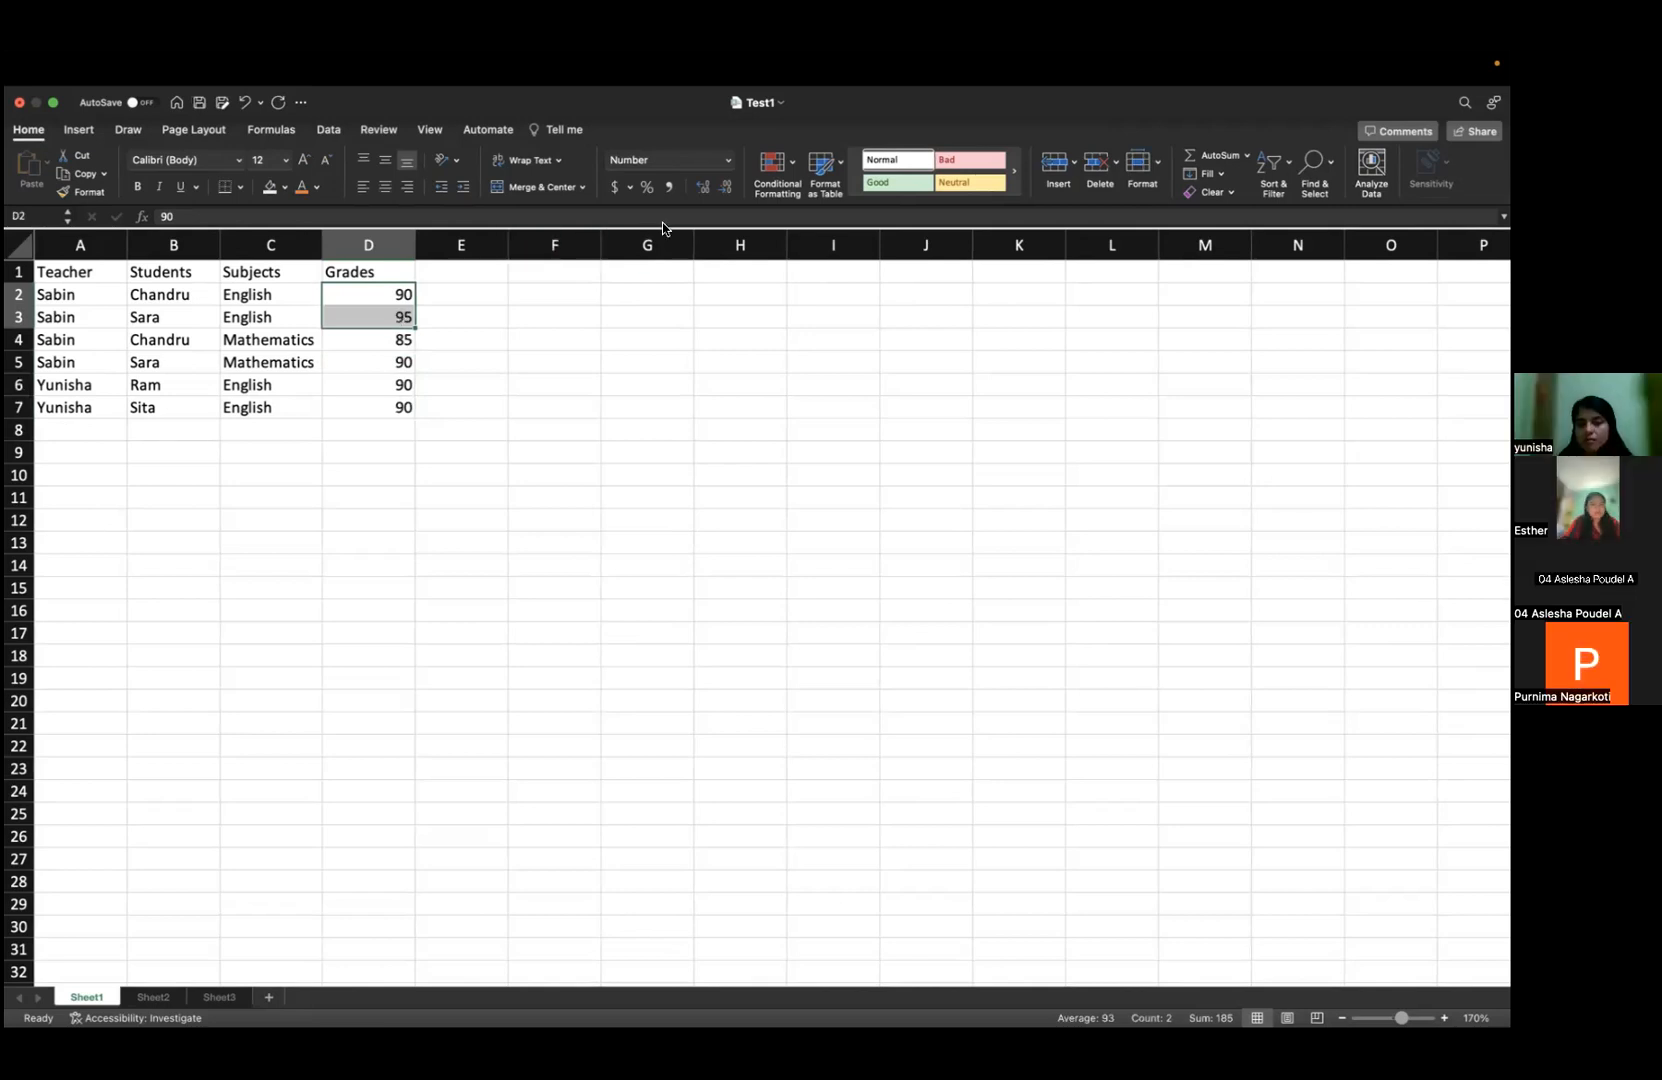
click(703, 189)
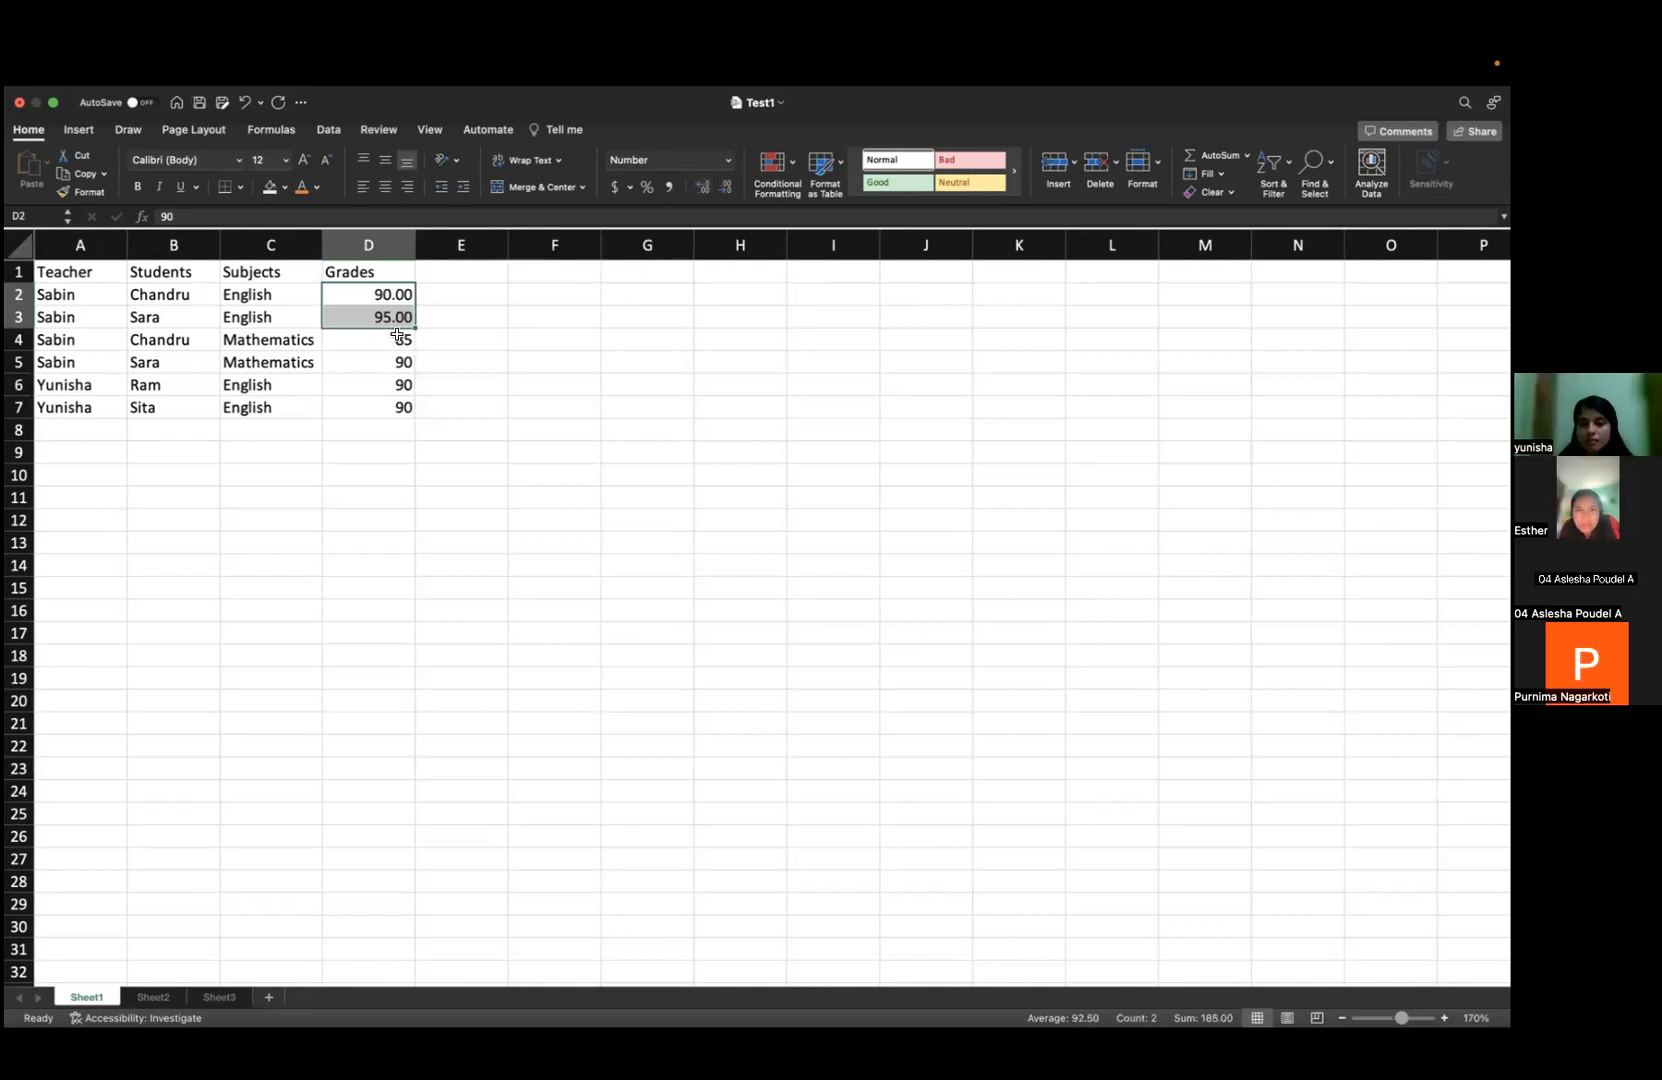
drag(397, 297, 400, 408)
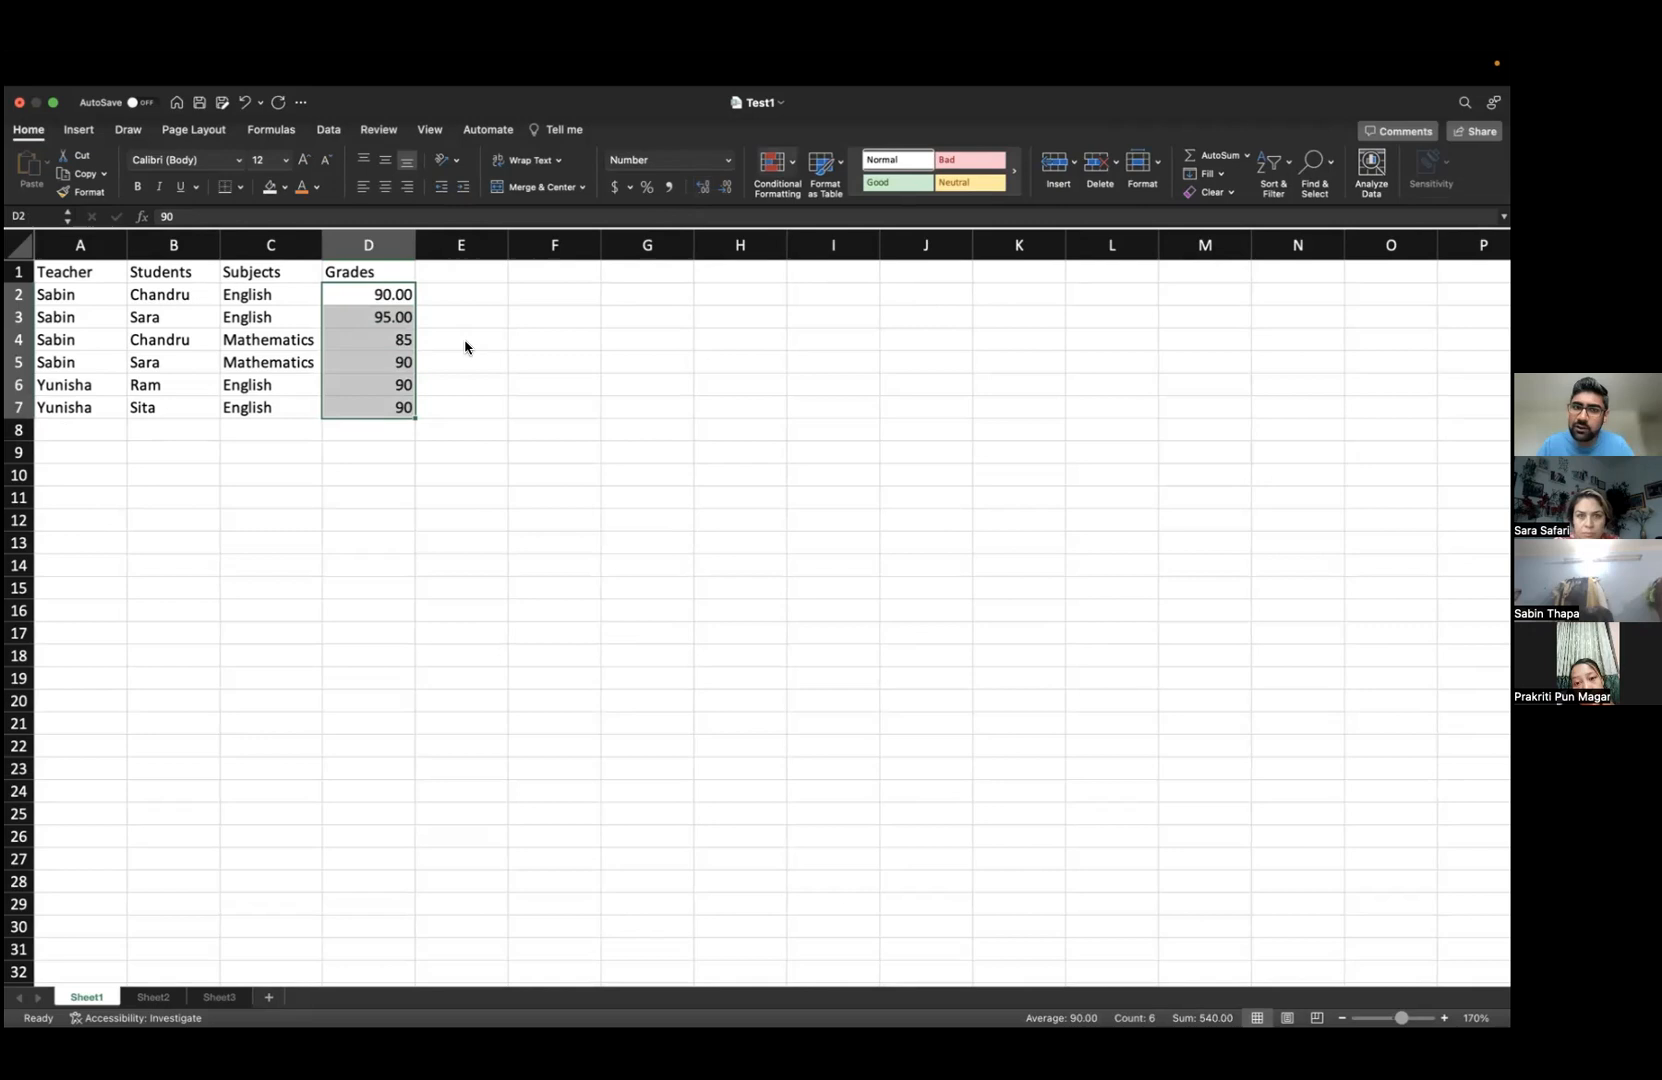
click(725, 186)
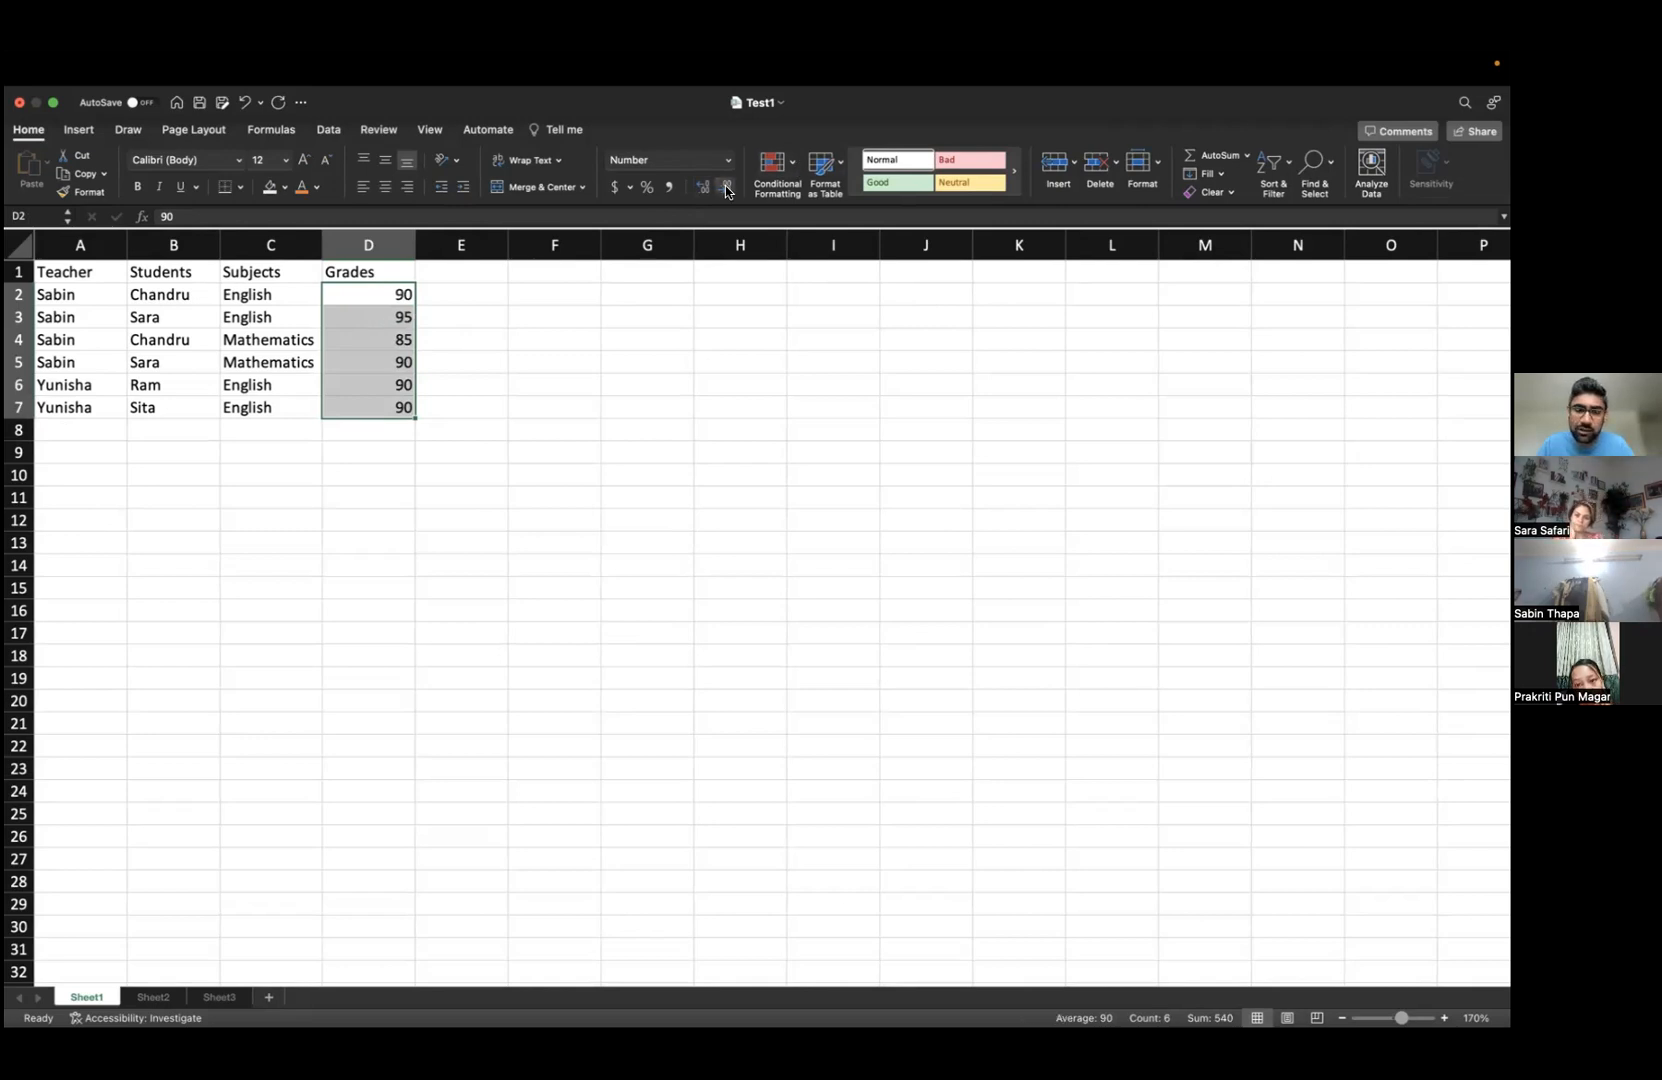
click(382, 297)
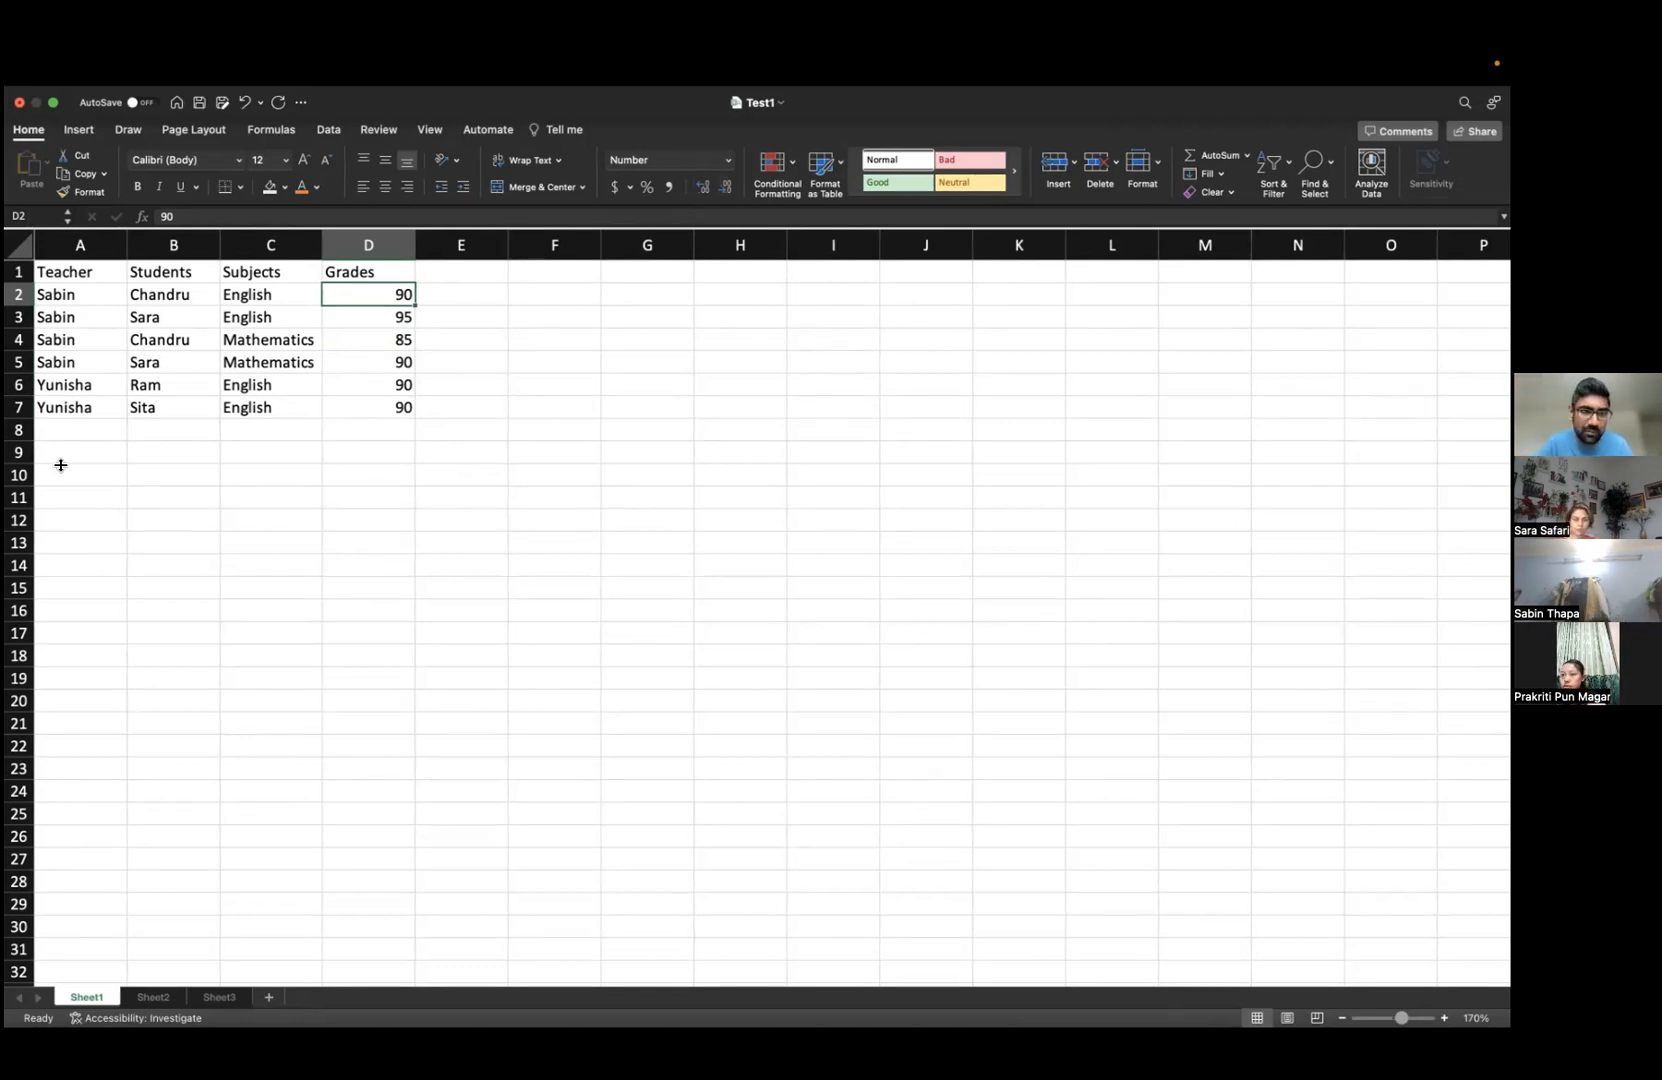
- Enter the second teacher's name in A8 and A9, with that teacher's two students' names in B8 and B9
click(85, 430)
text(Yunisha)
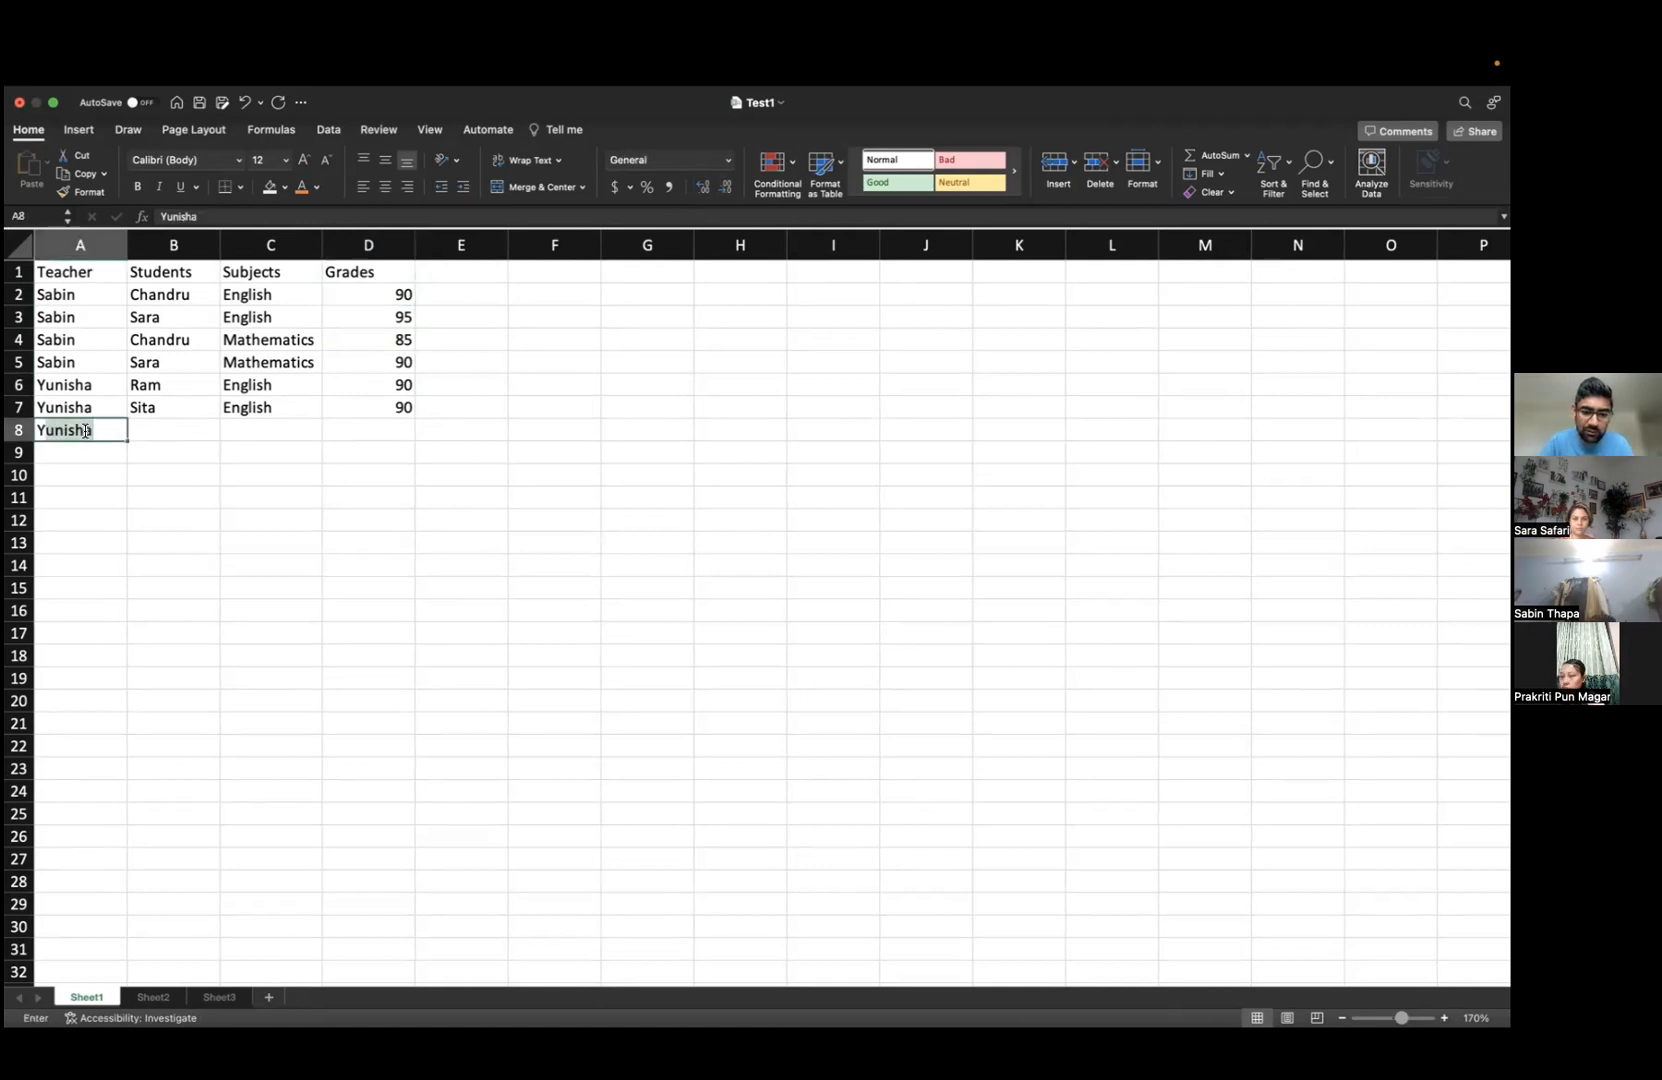
key(Tab)
text(Ram)
key(Return)
text(Sita)
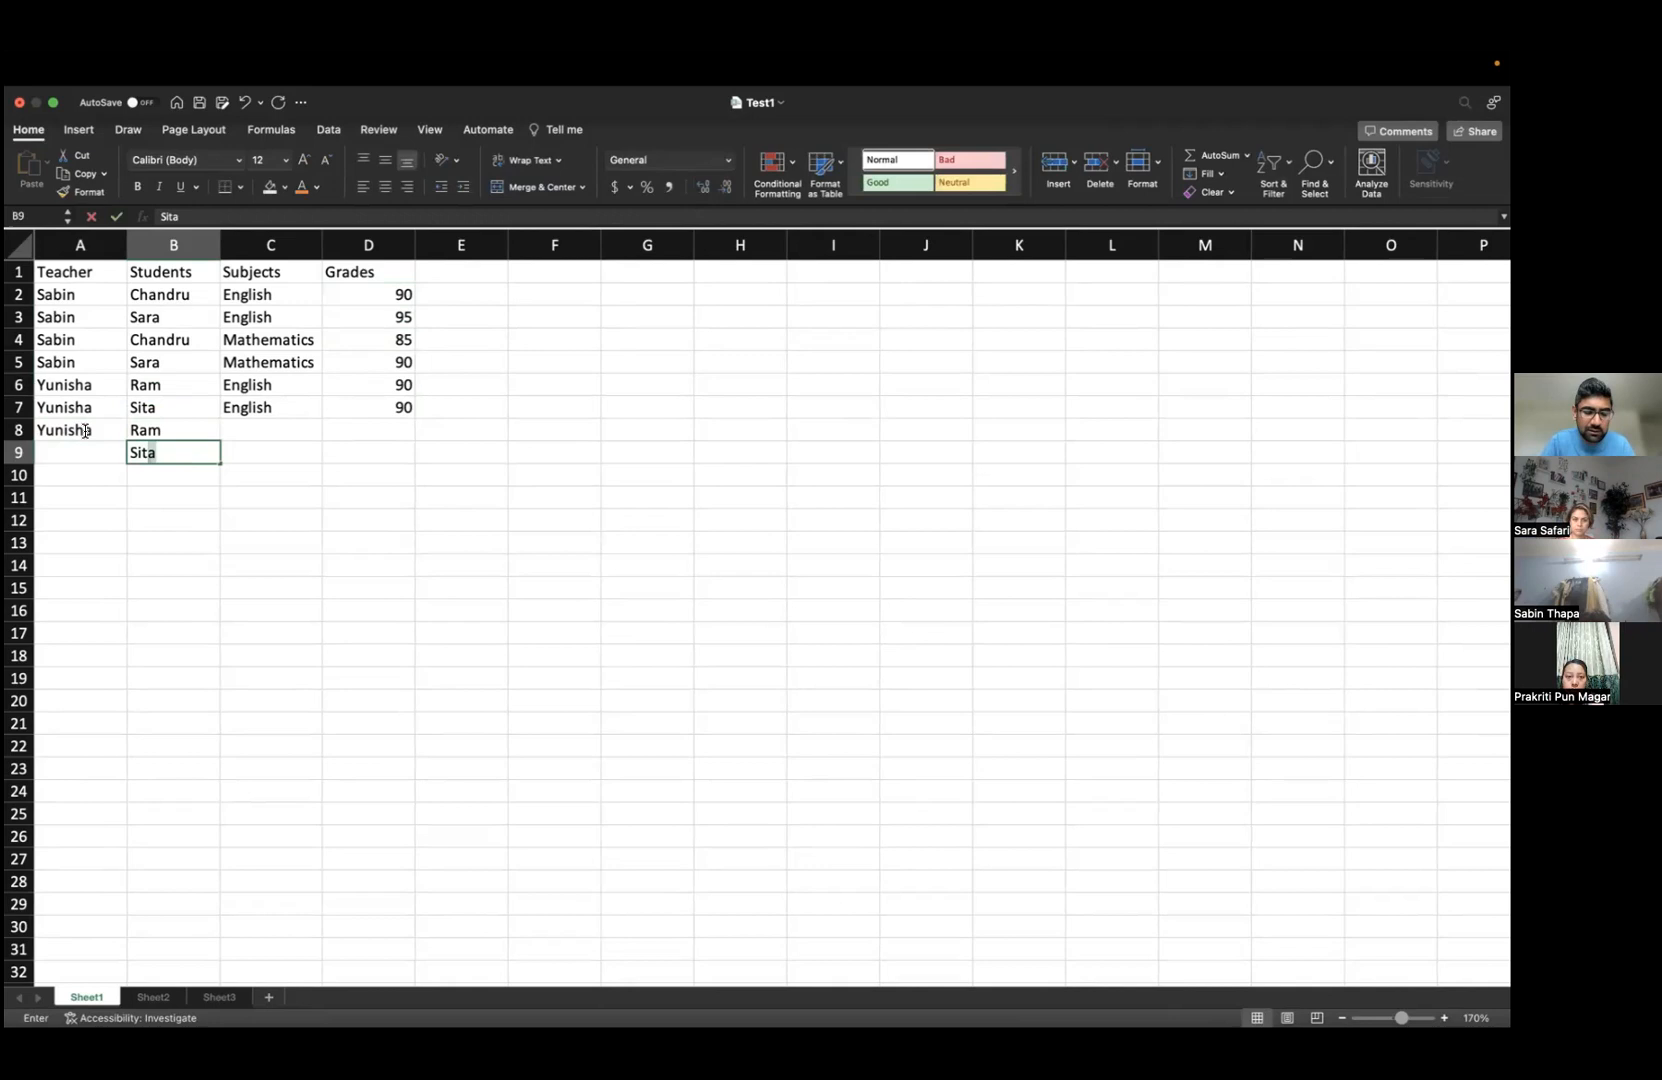
key(Left)
text(Yunisha)
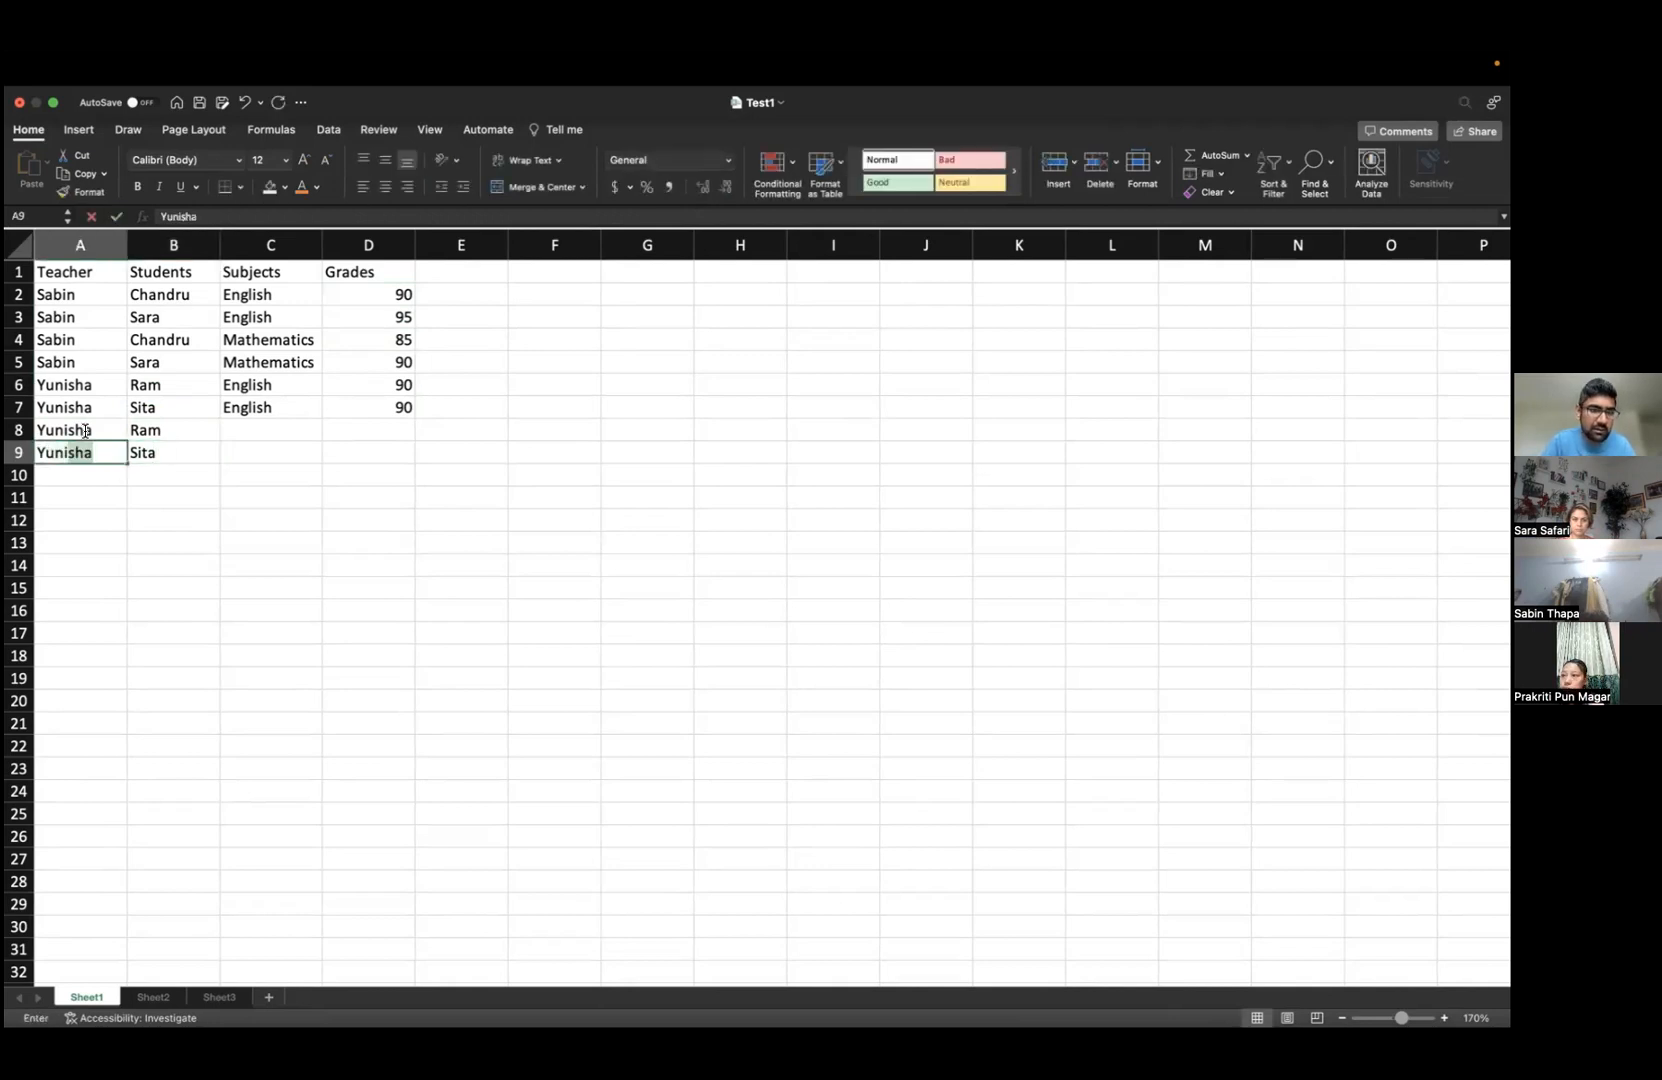
- Enter Mathematics as the subject in C8 and C9
key(Tab)
key(Tab)
key(Up)
text(Ma)
key(Return)
text(Ma)
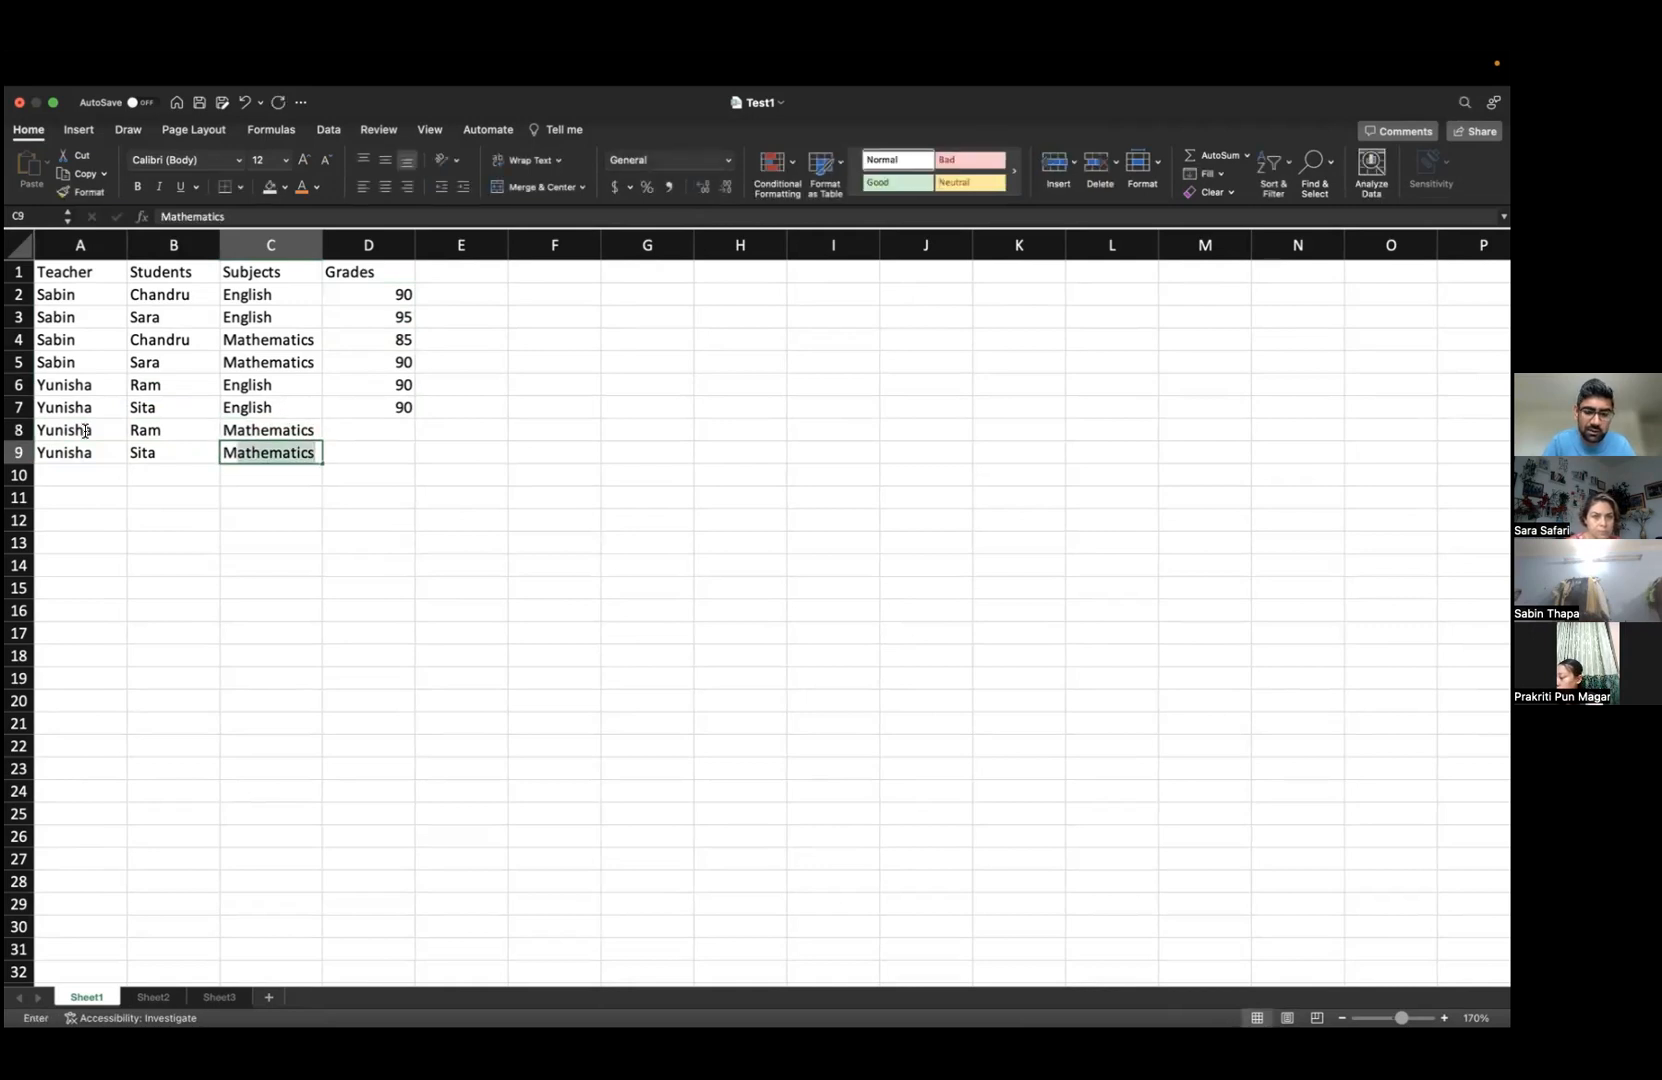
key(Return)
- Enter the grades 93 in D8 and 91 in D9
key(Up)
key(Up)
key(Right)
text(93)
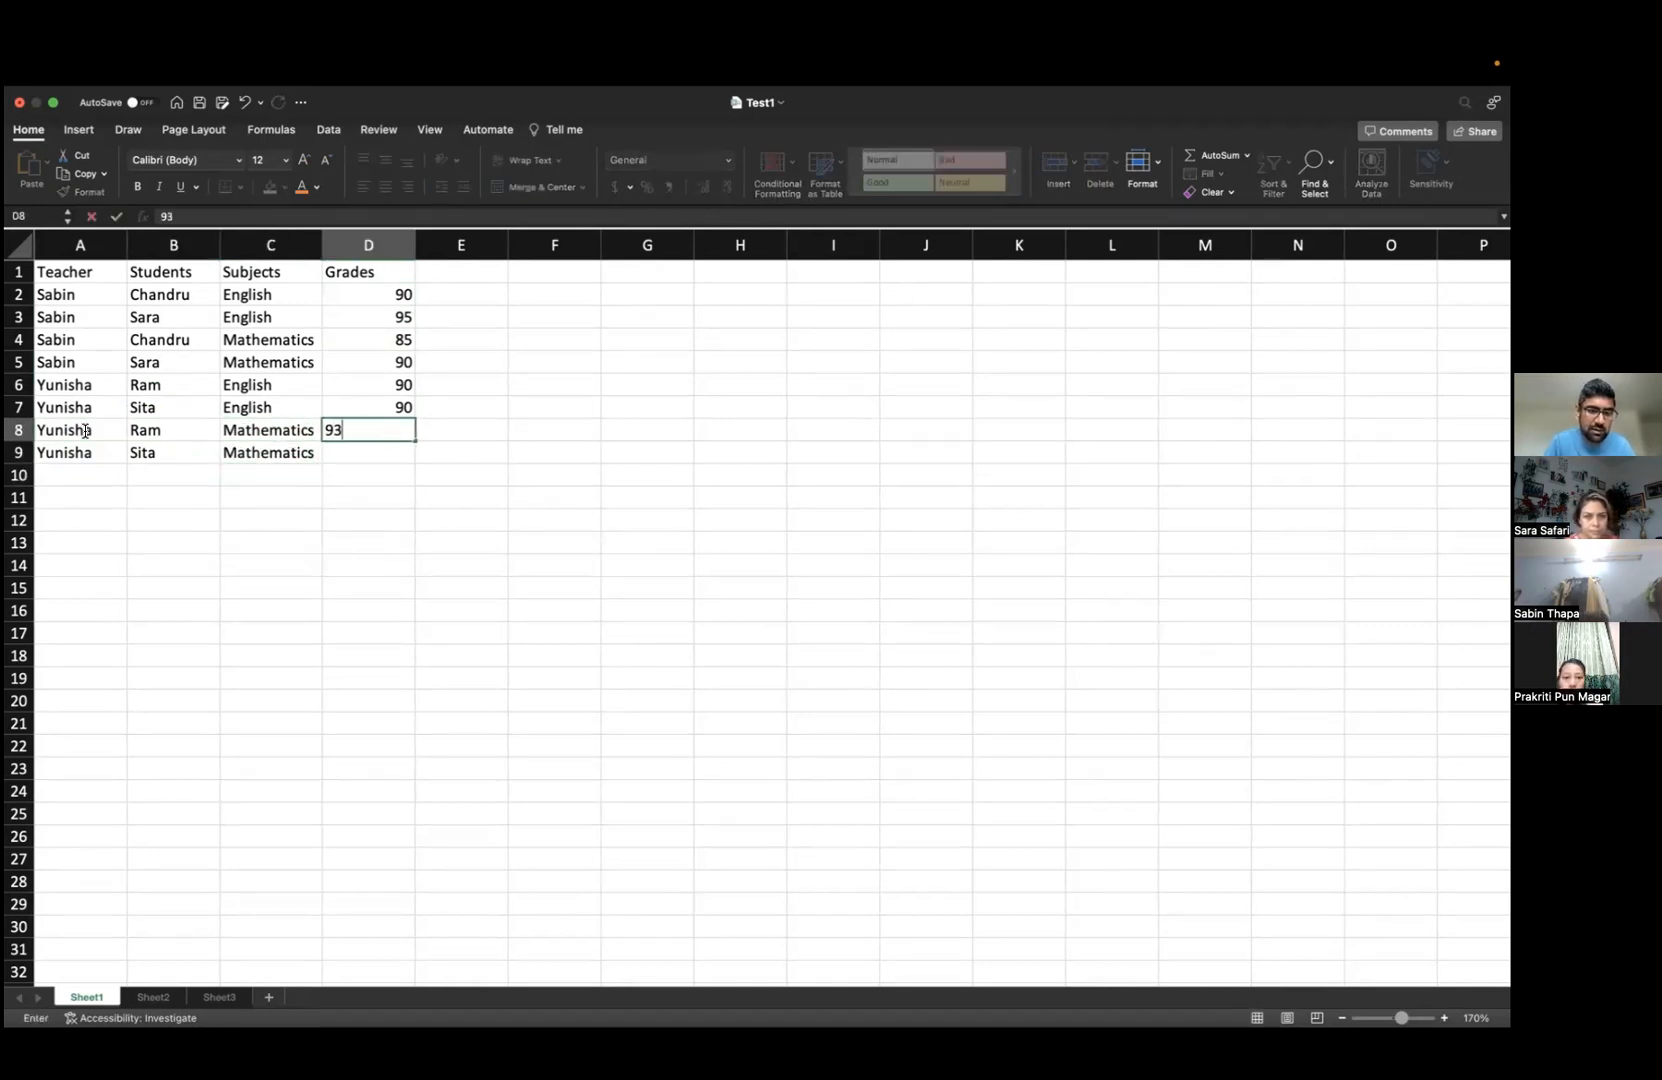
key(Return)
text(91)
key(Return)
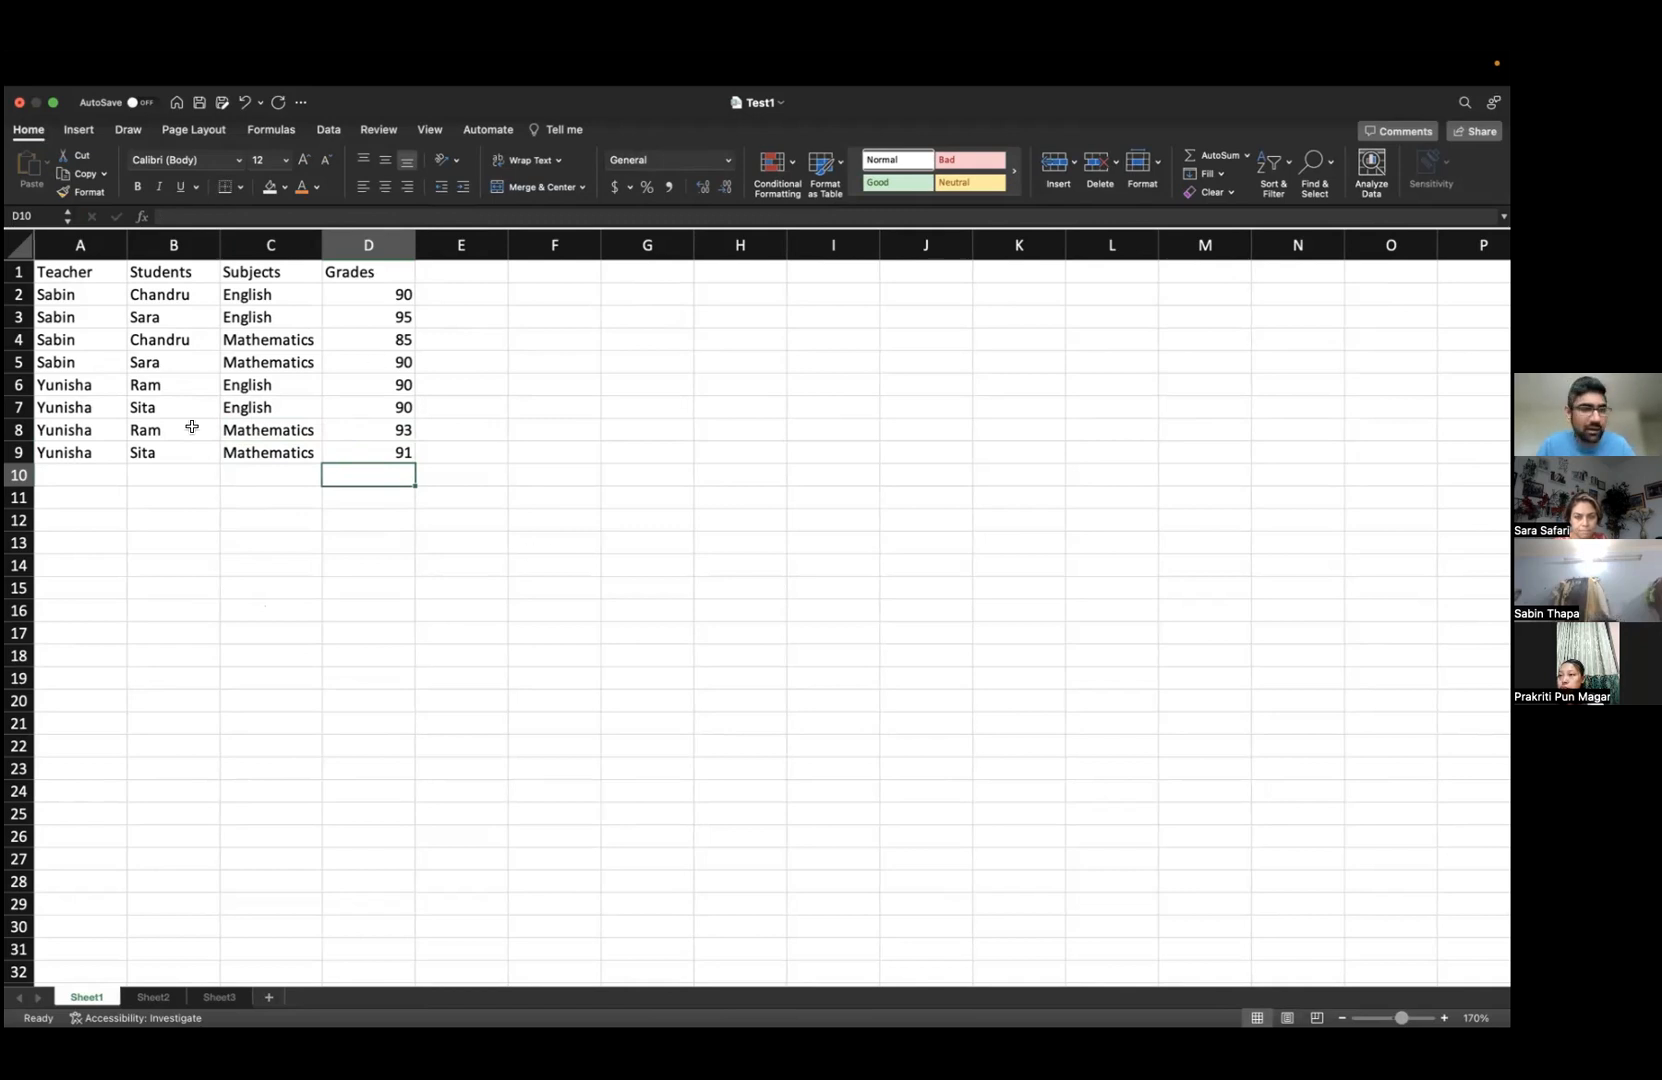
- Apply All Borders to the whole grades table in A1:D9
drag(85, 272, 360, 449)
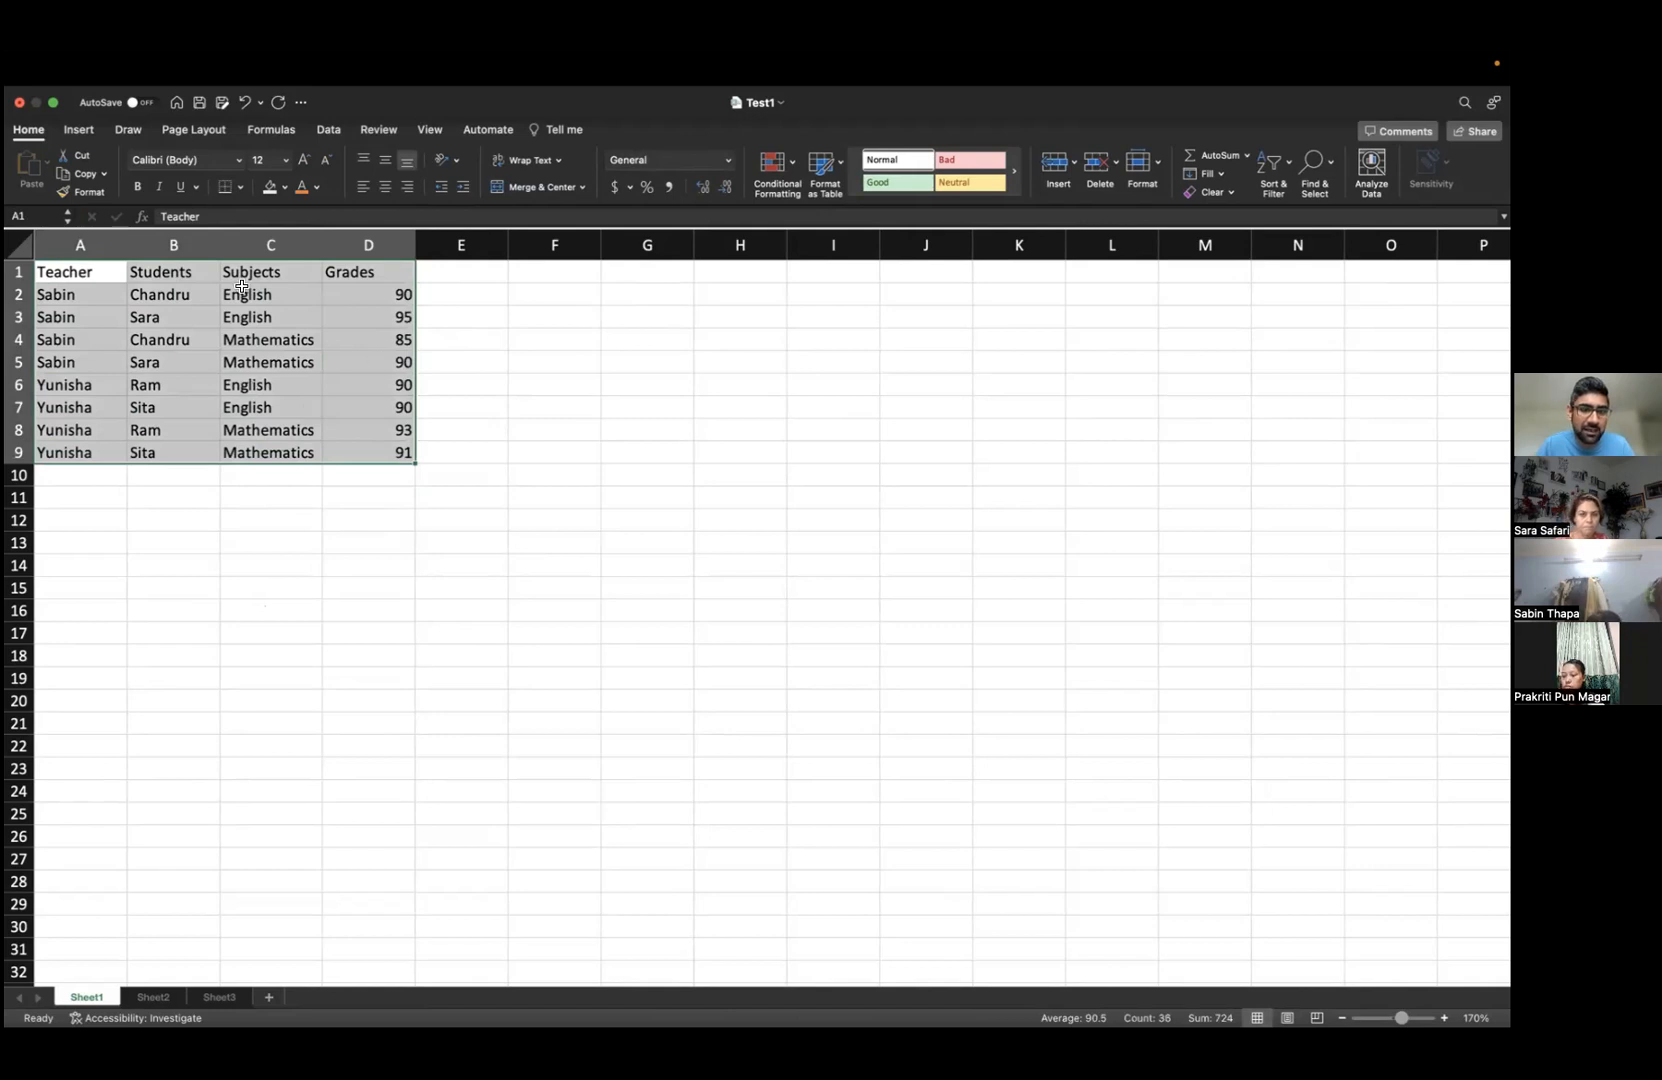
click(241, 189)
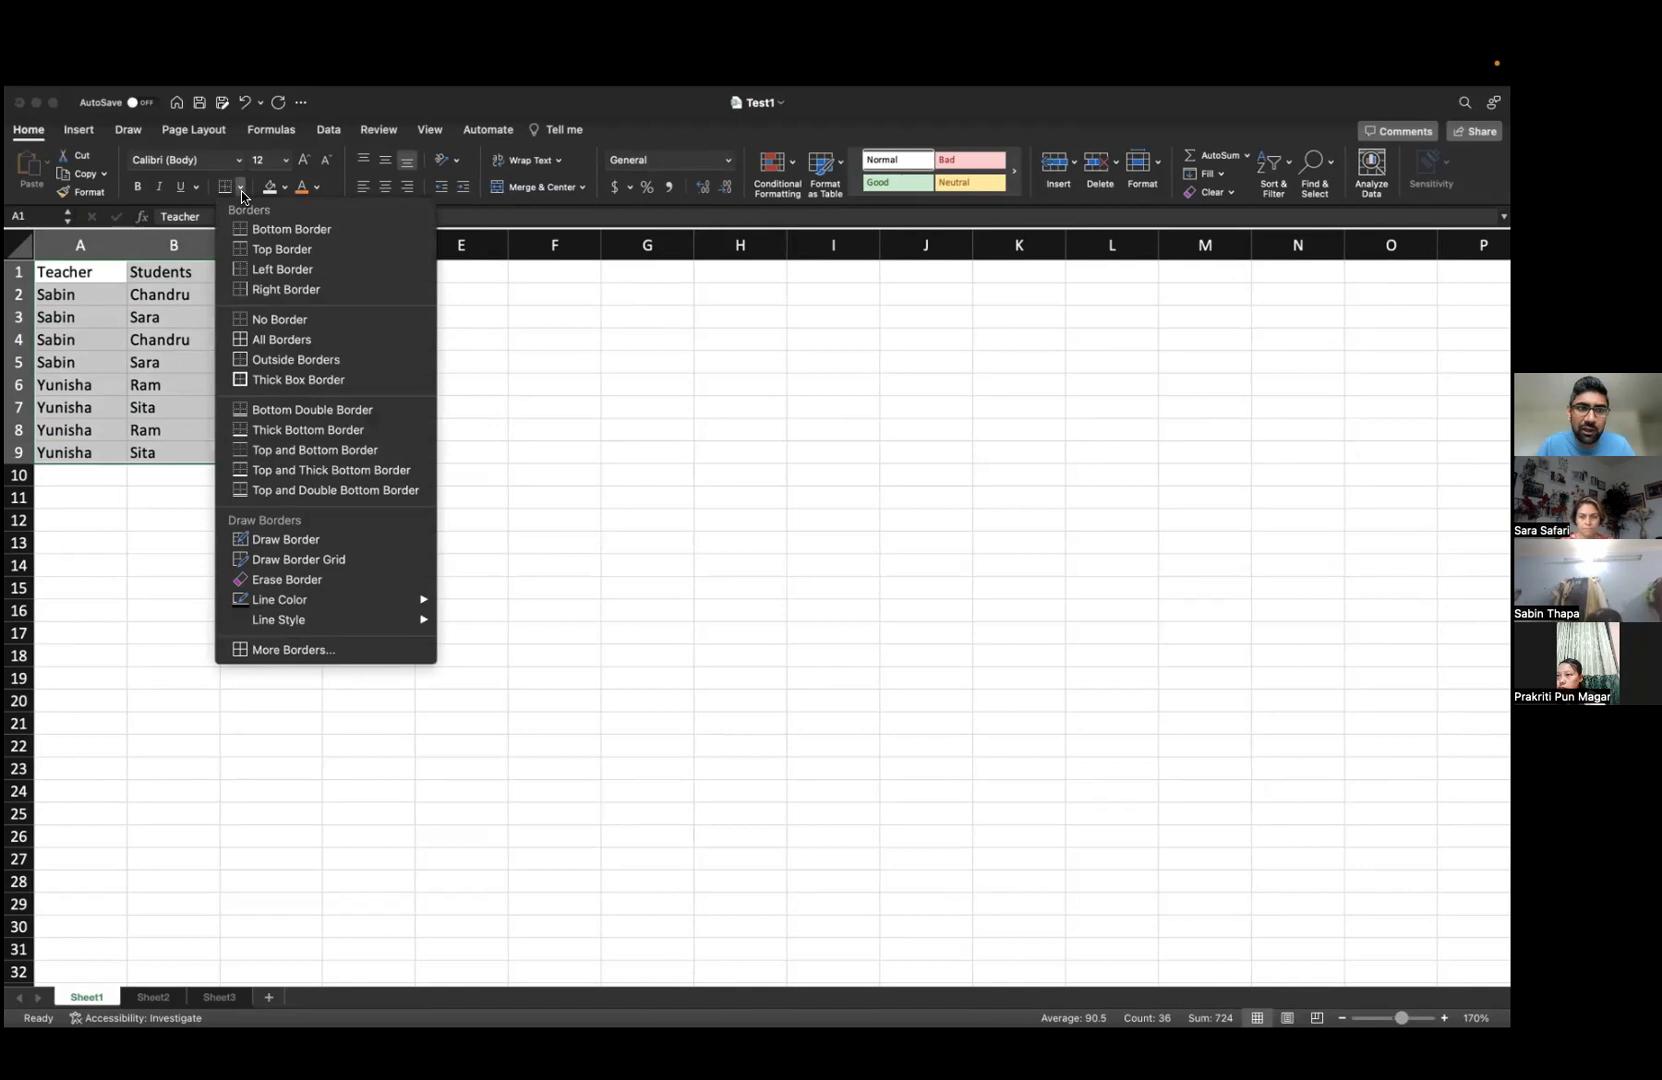
click(284, 342)
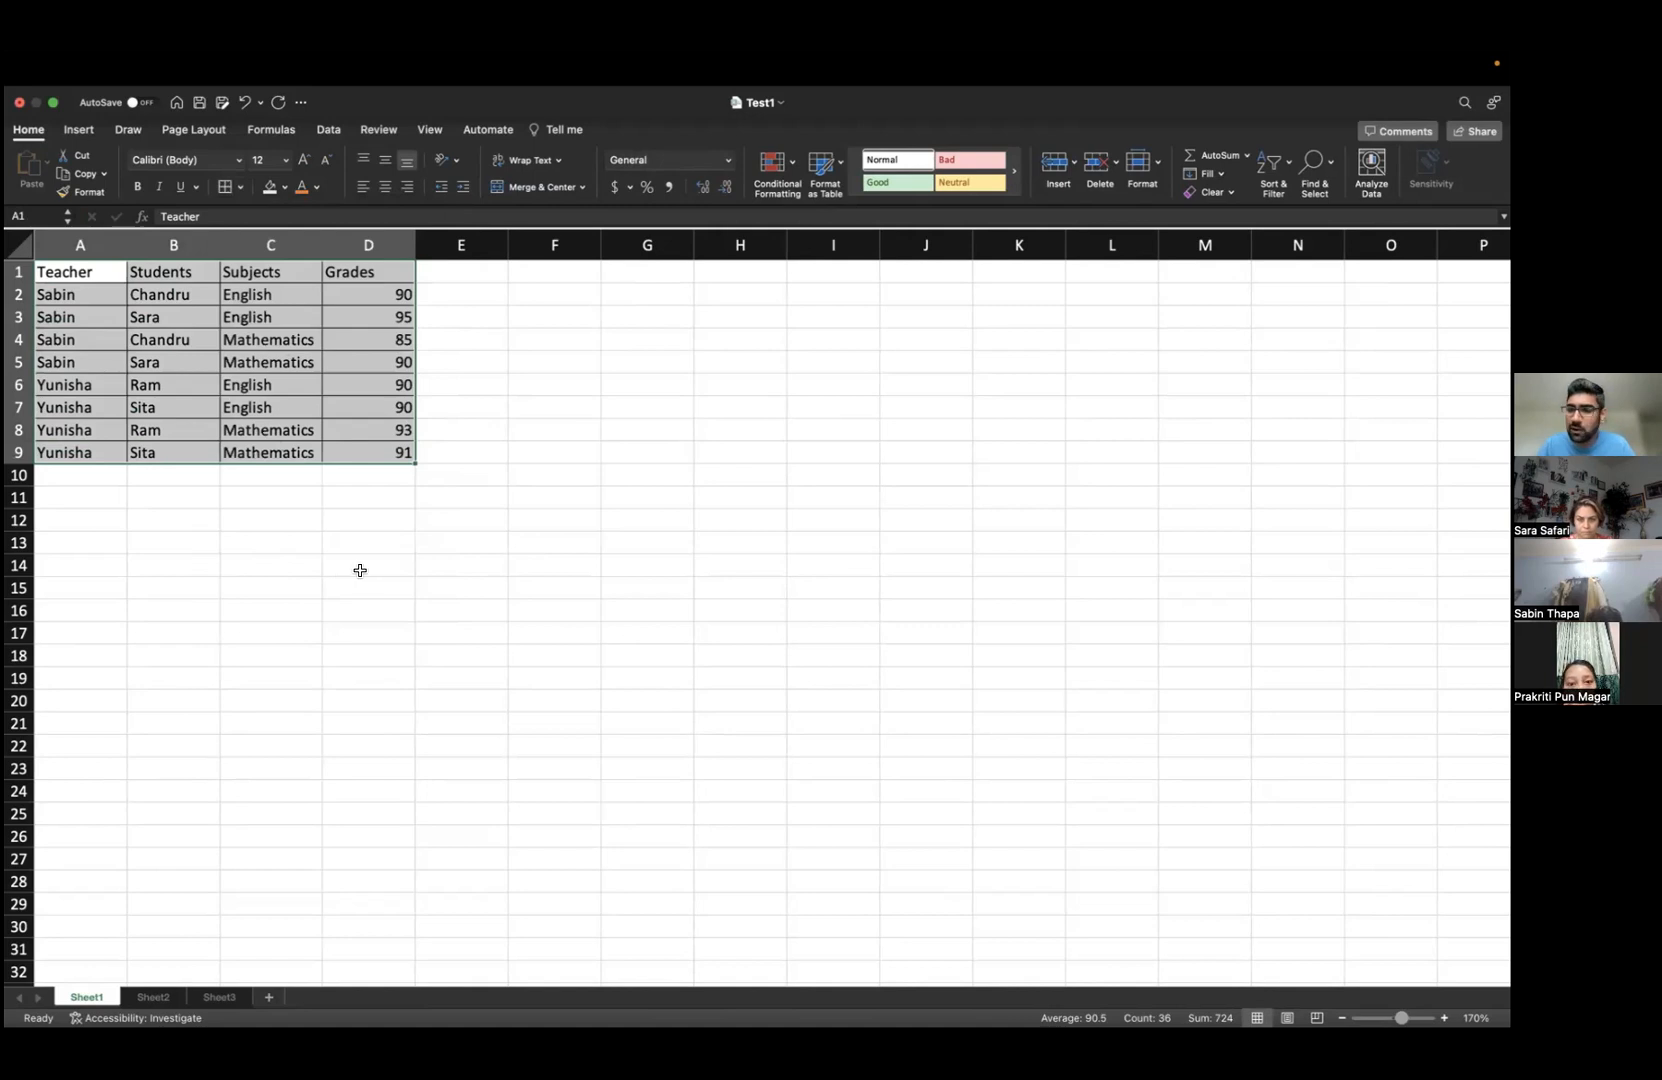
click(343, 526)
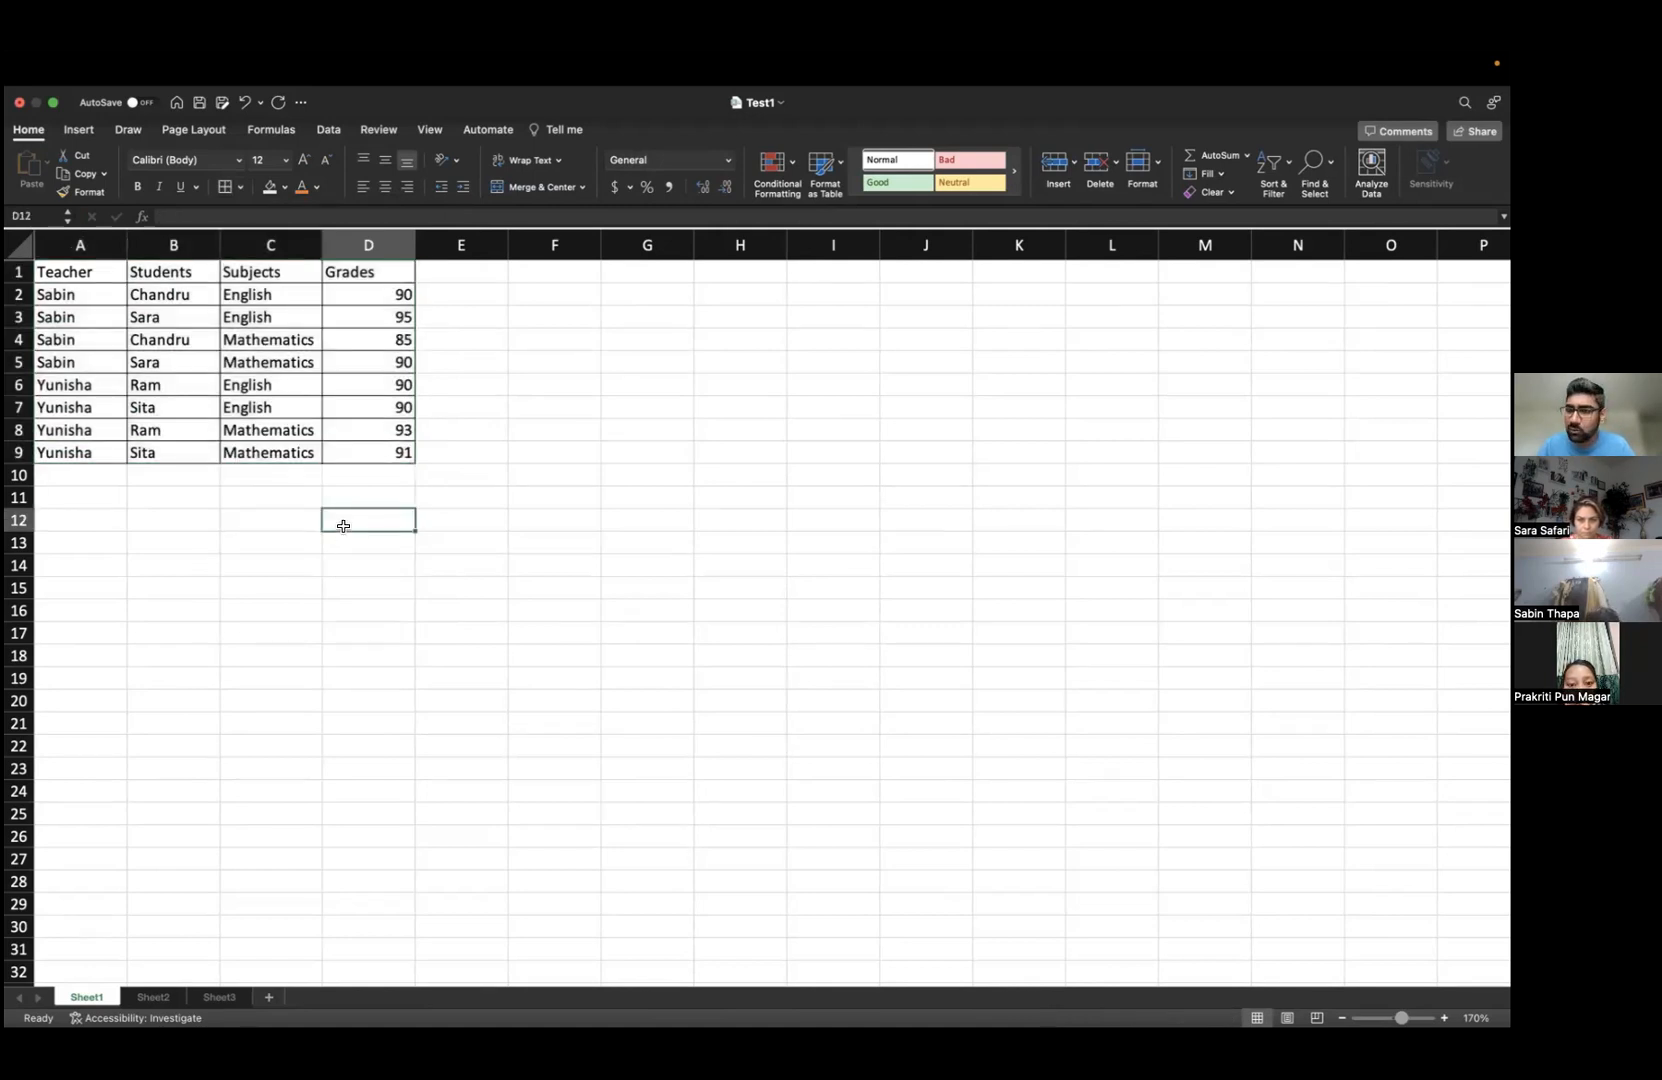
- Make the table's header row in A1:D1 bold
drag(370, 273, 85, 274)
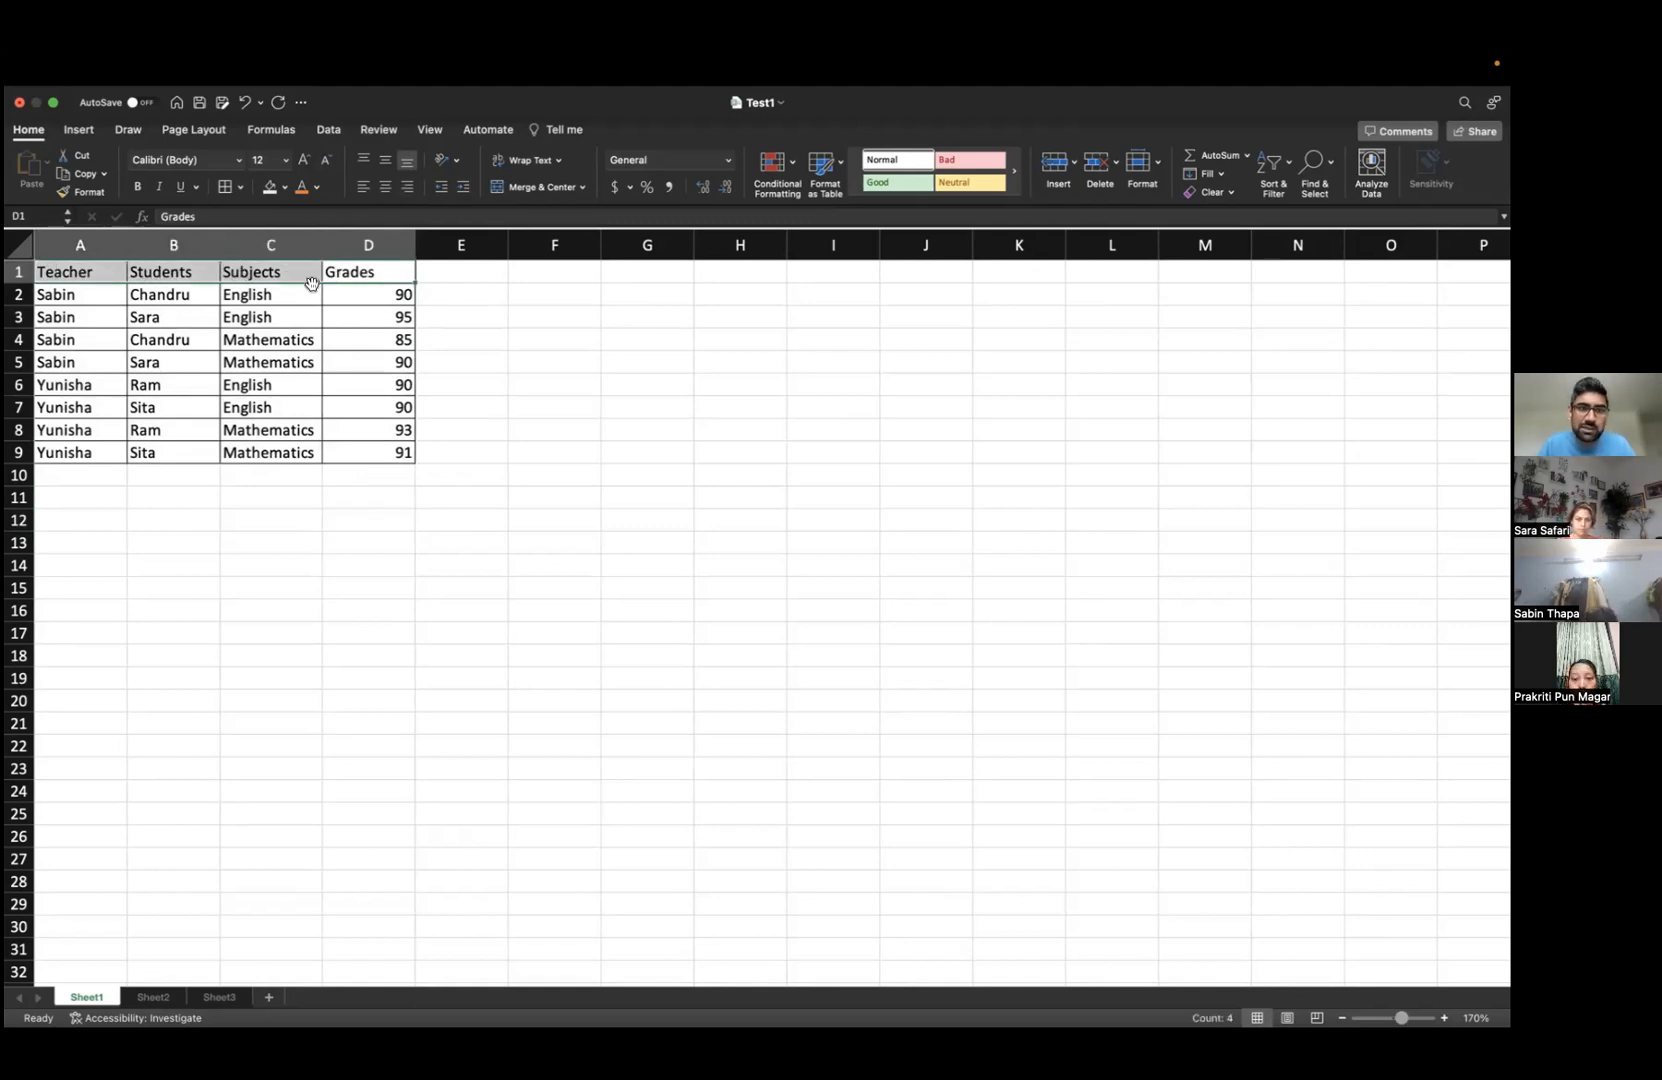
click(372, 271)
drag(393, 270, 81, 261)
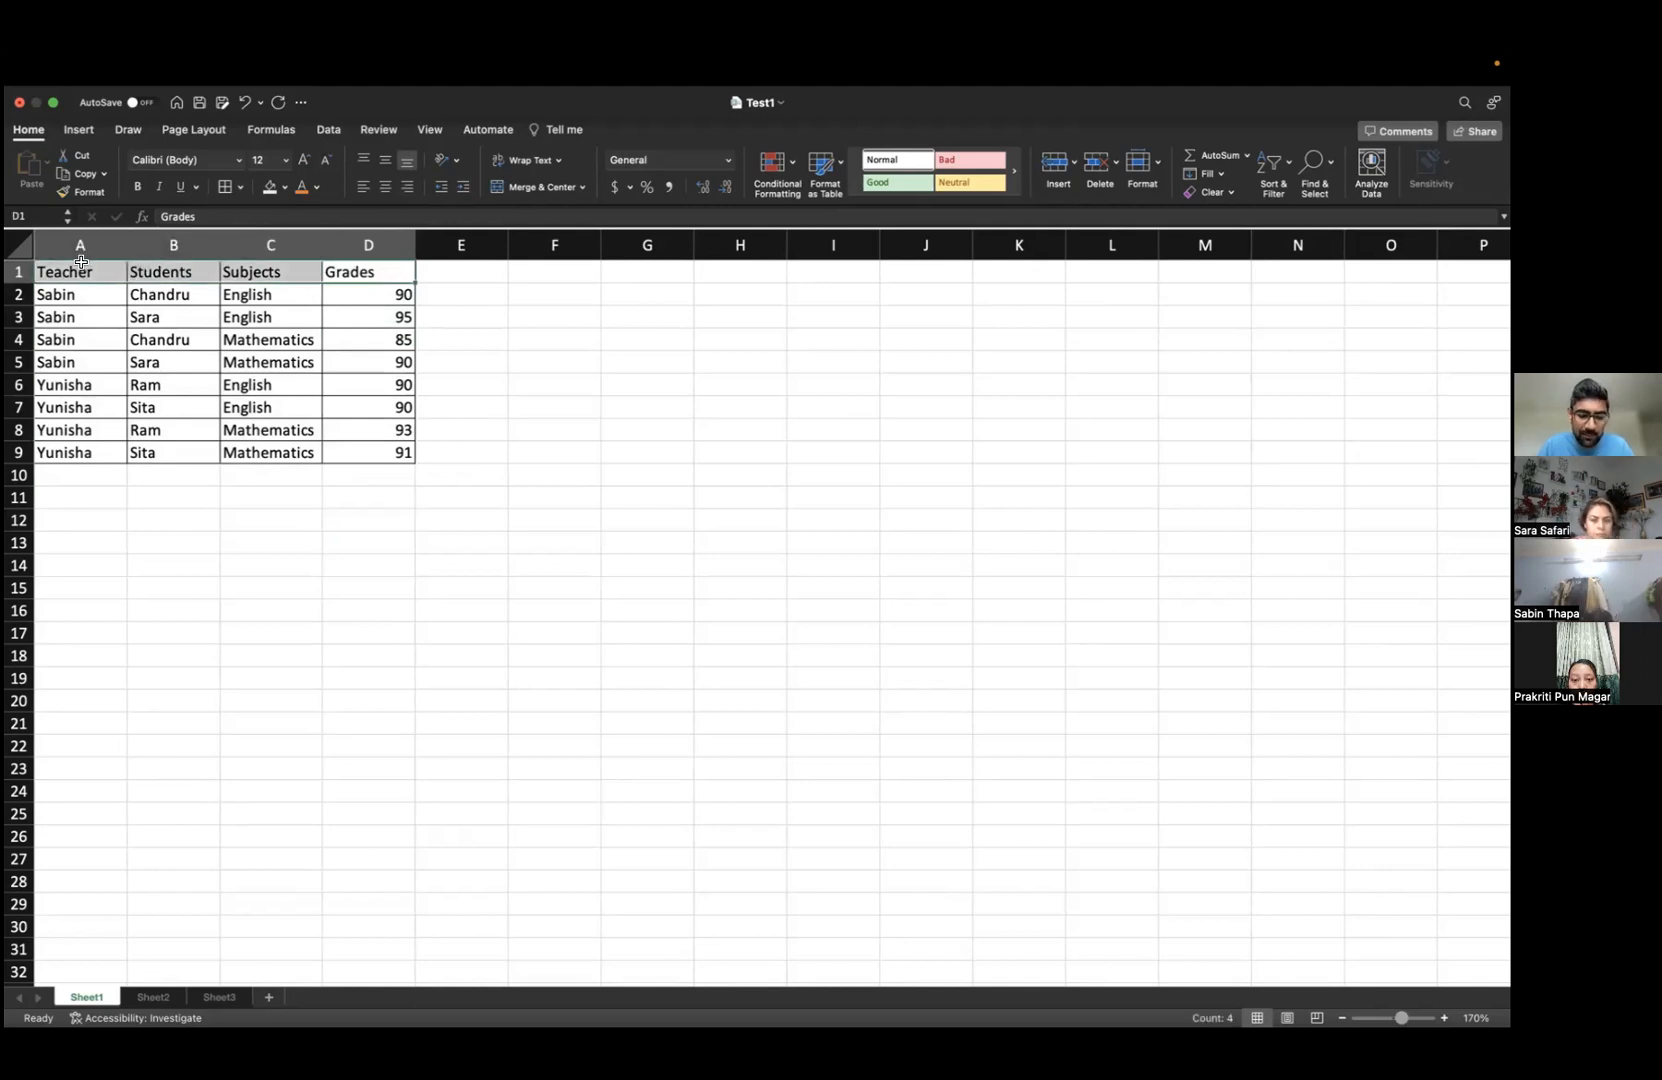
click(139, 188)
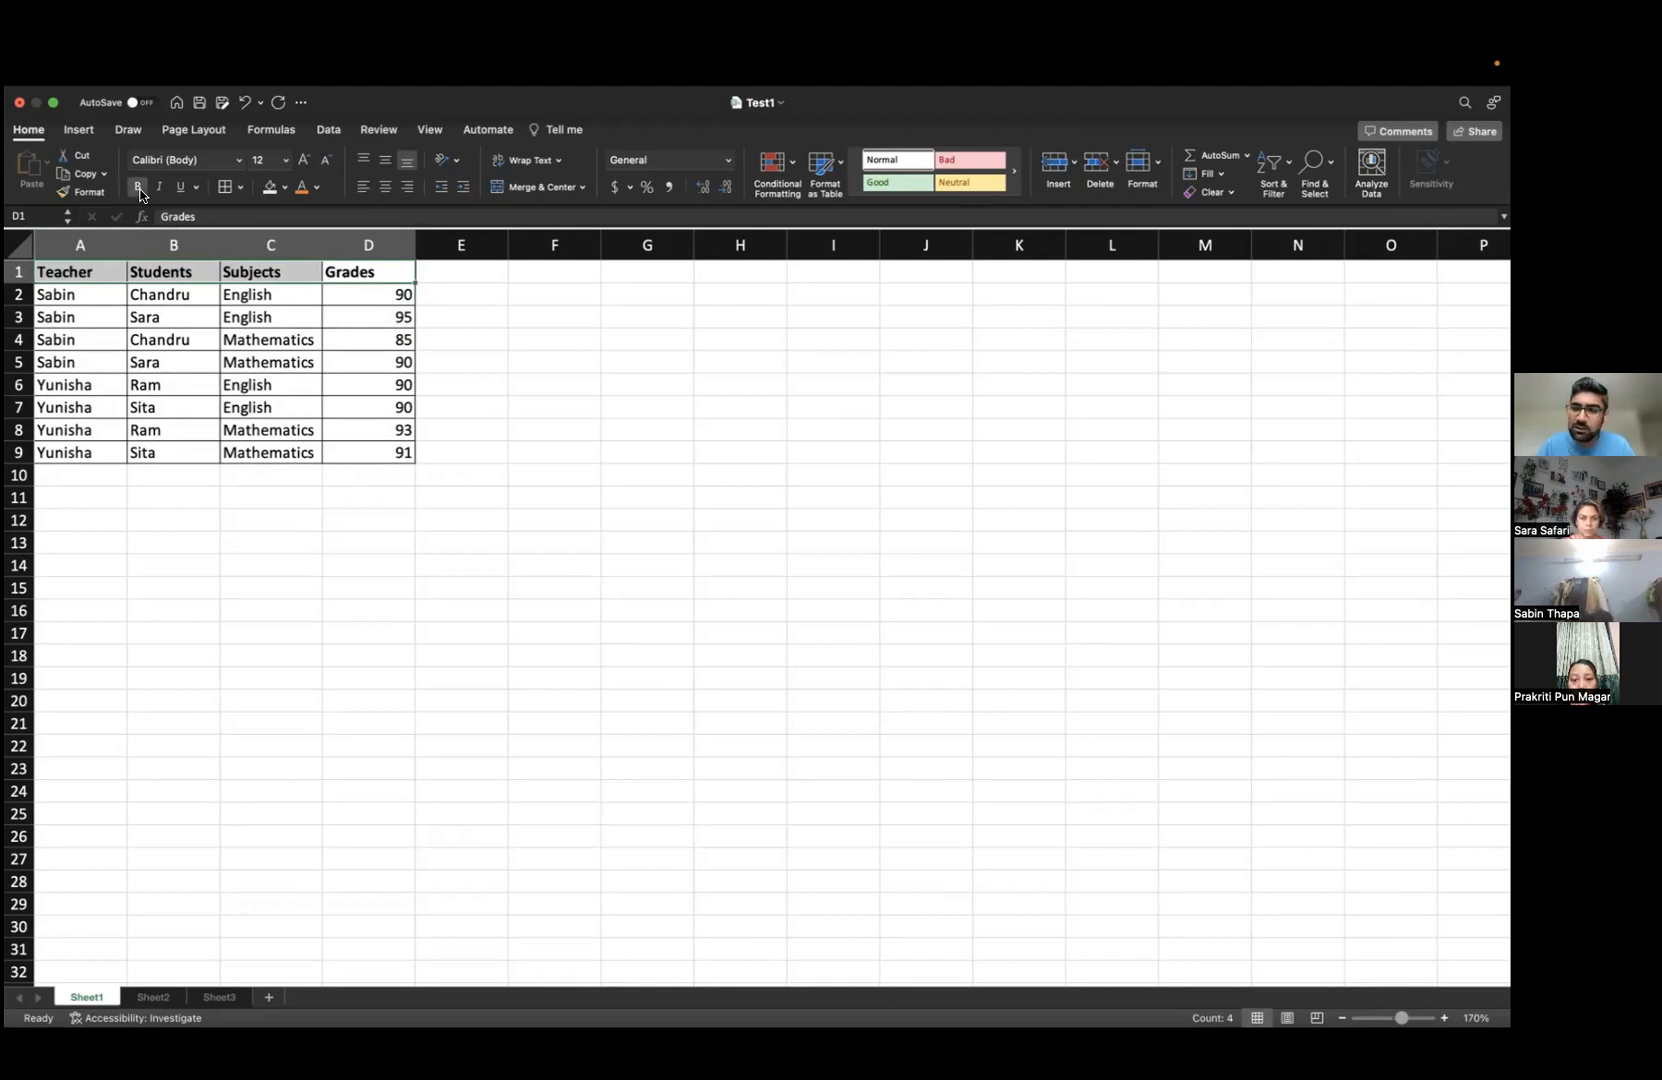
click(94, 294)
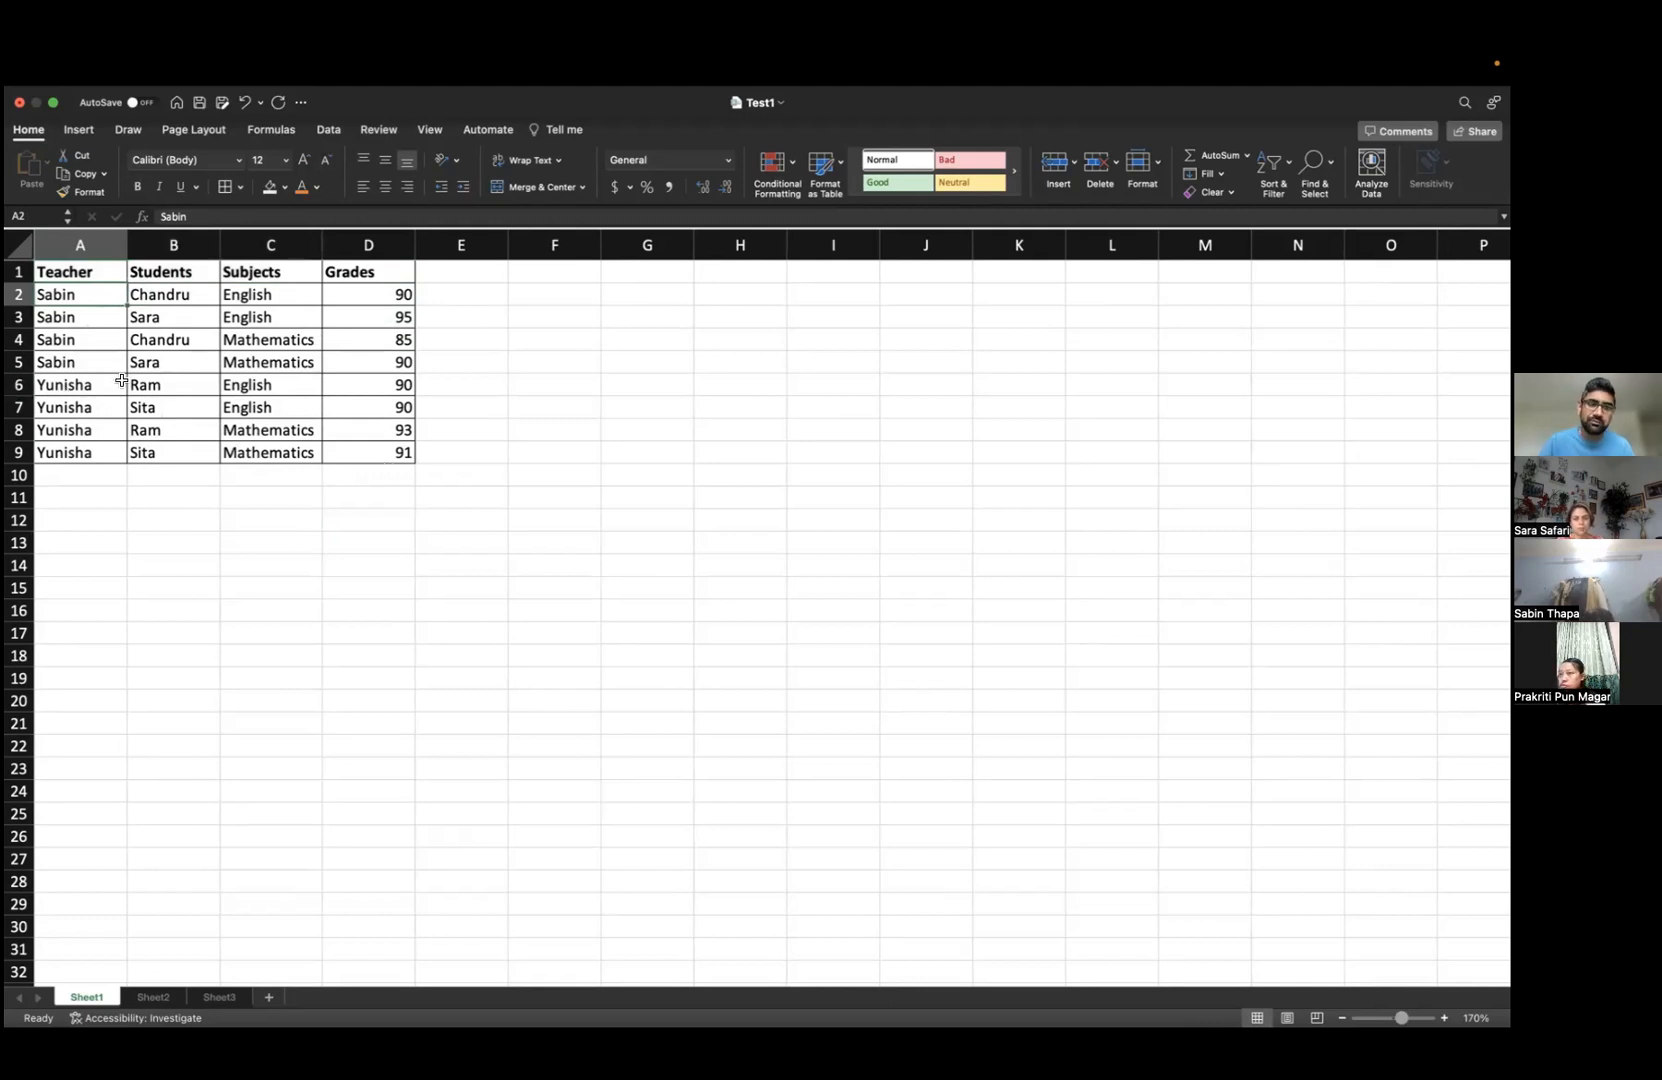
drag(61, 272, 262, 381)
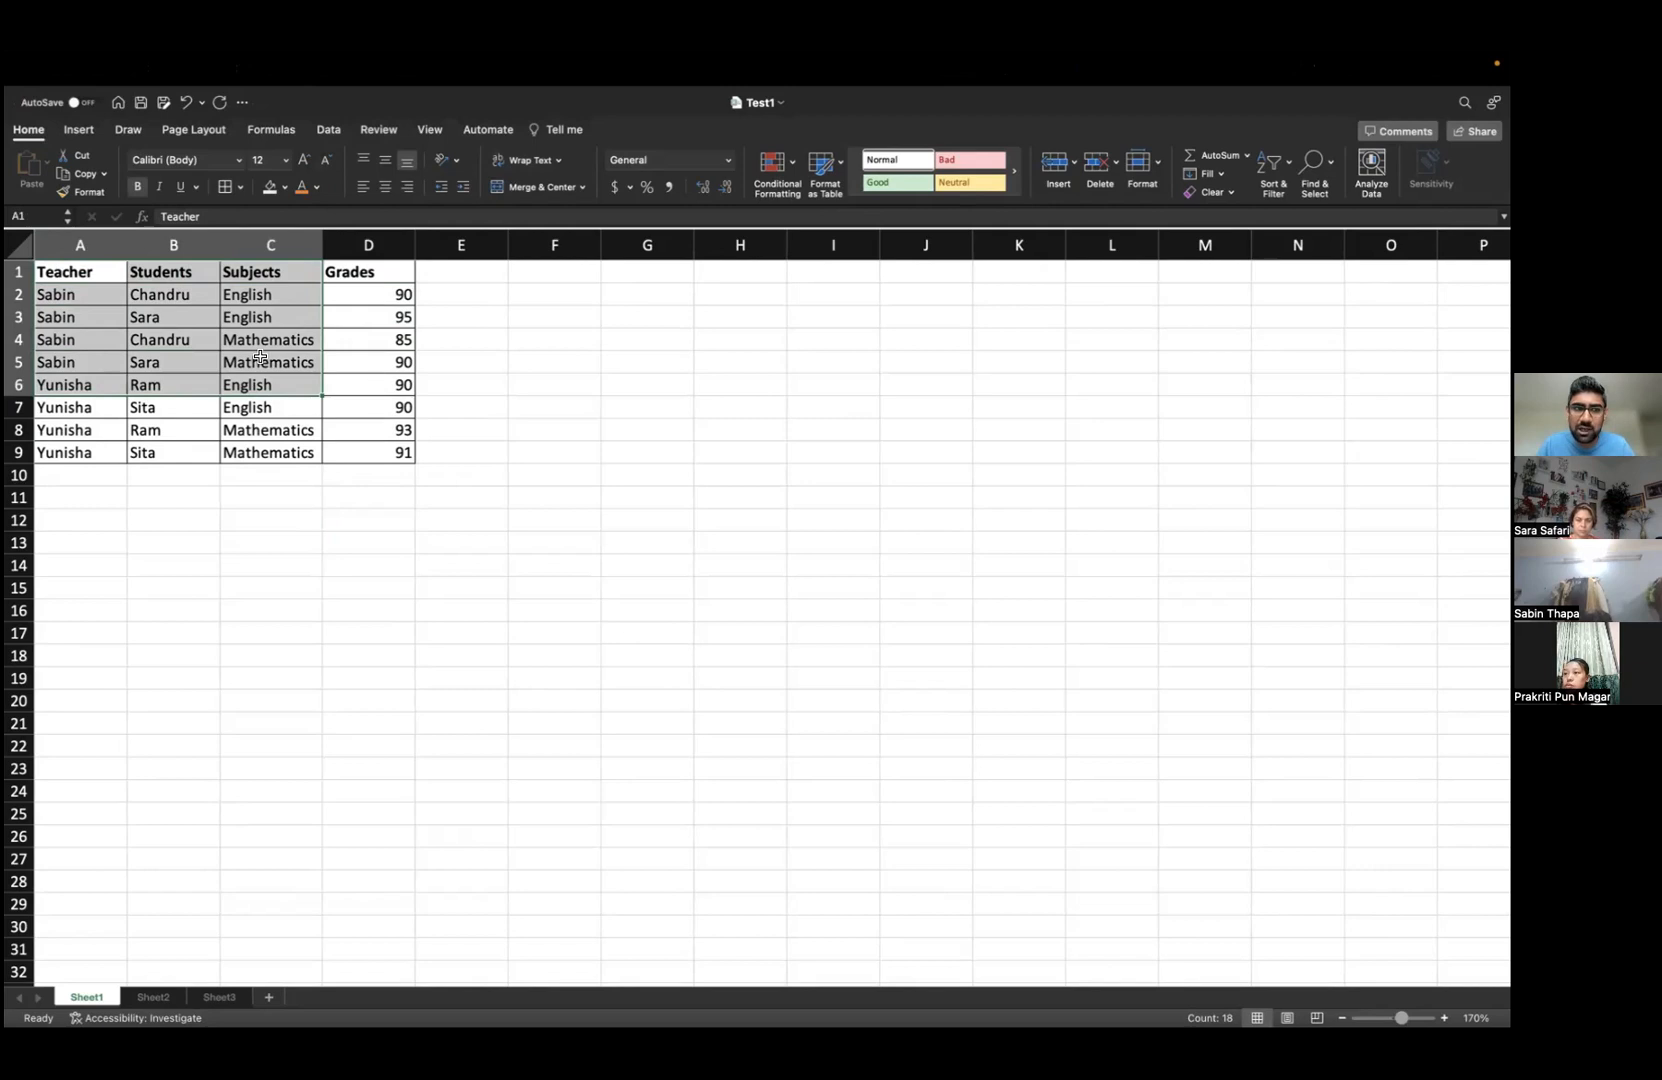
right_click(17, 268)
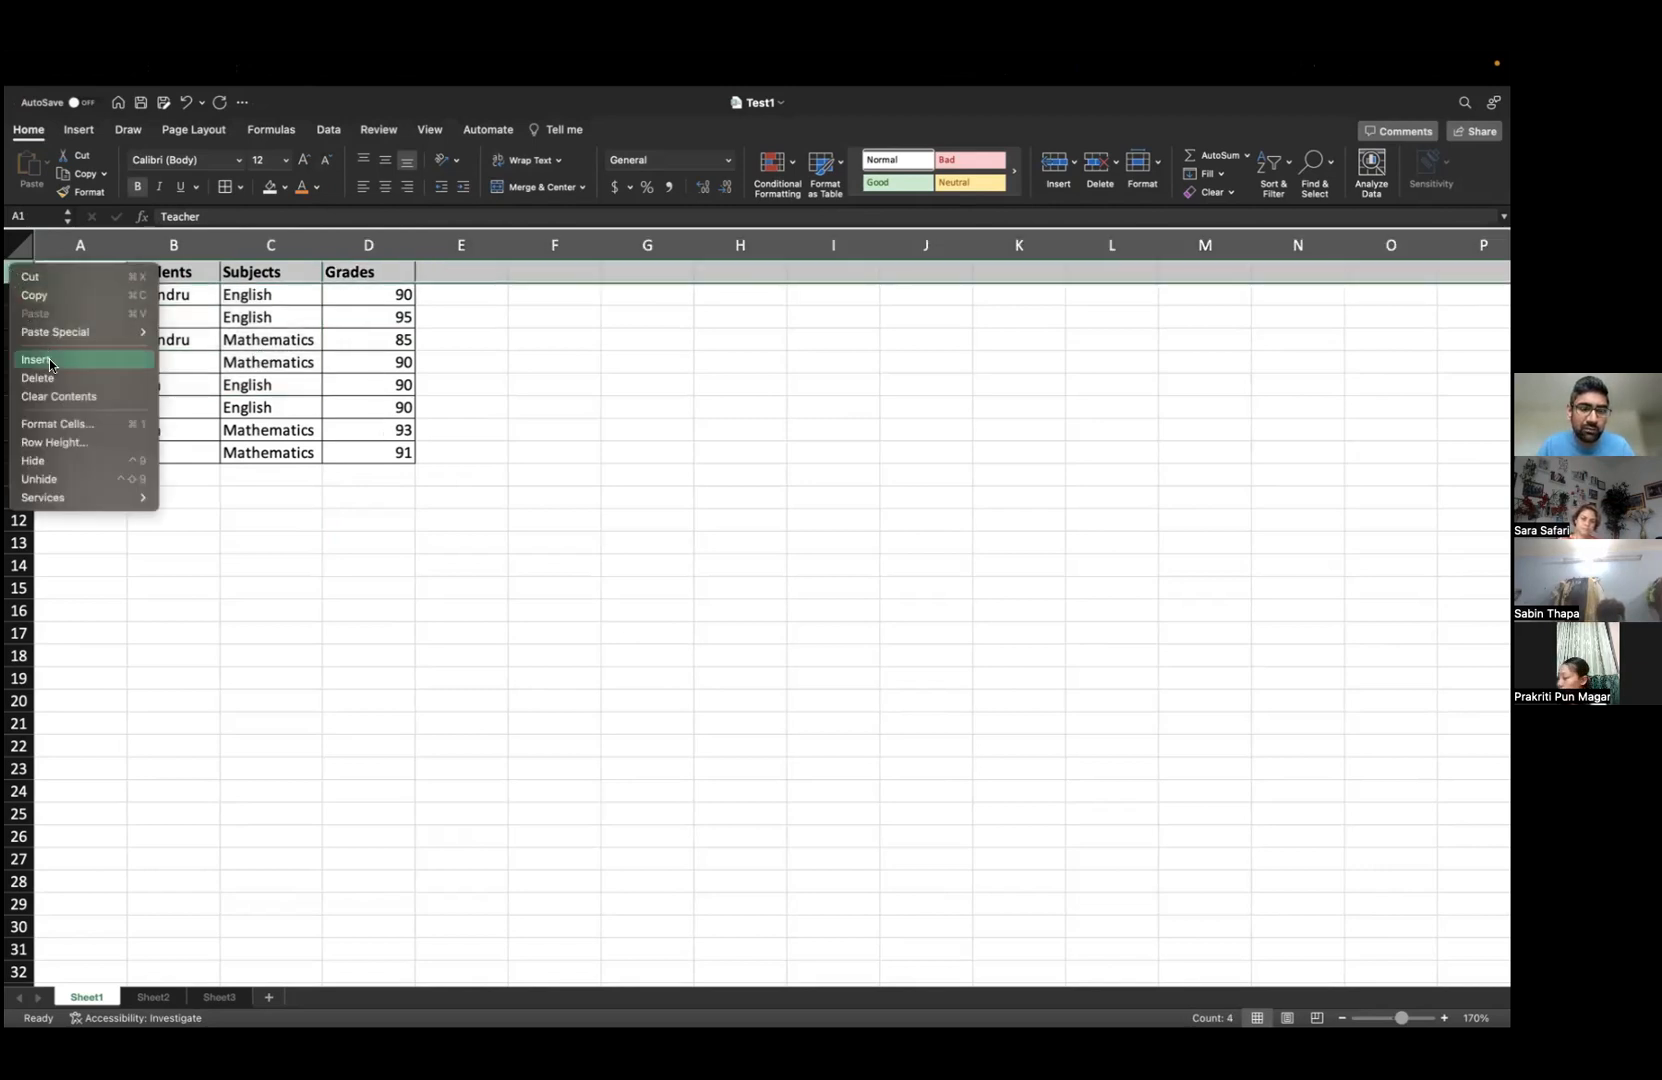
click(303, 367)
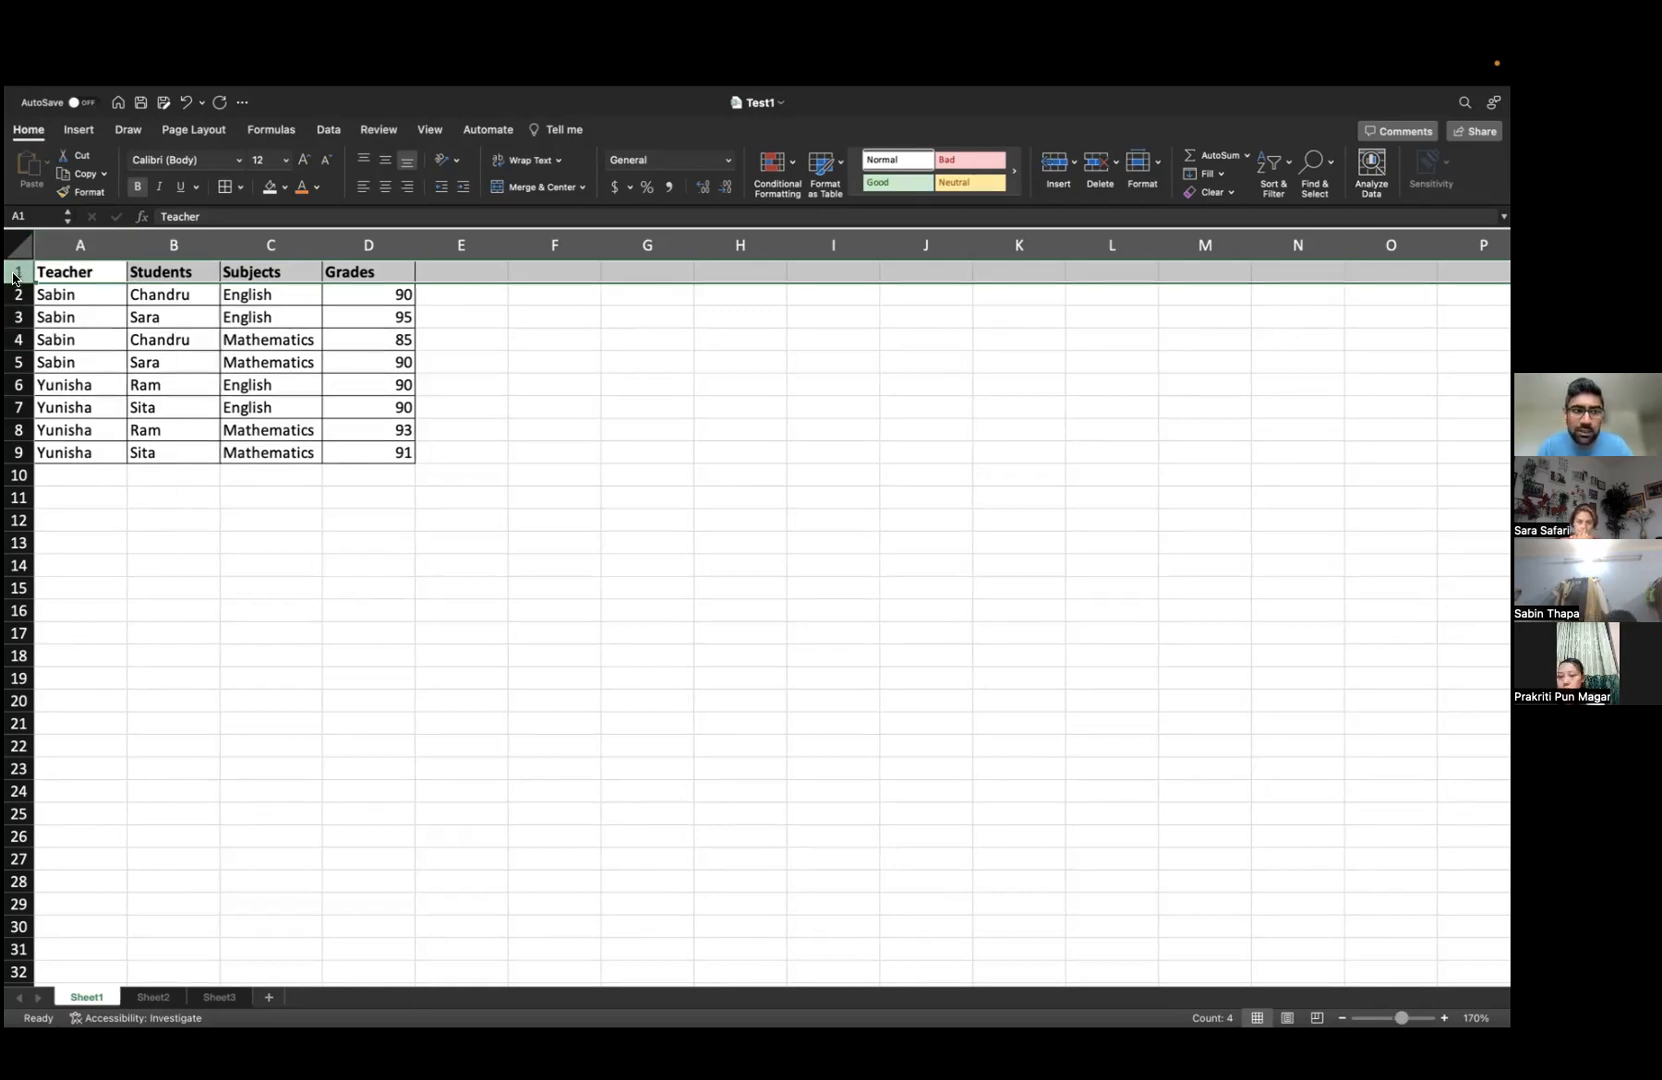
right_click(14, 274)
click(14, 273)
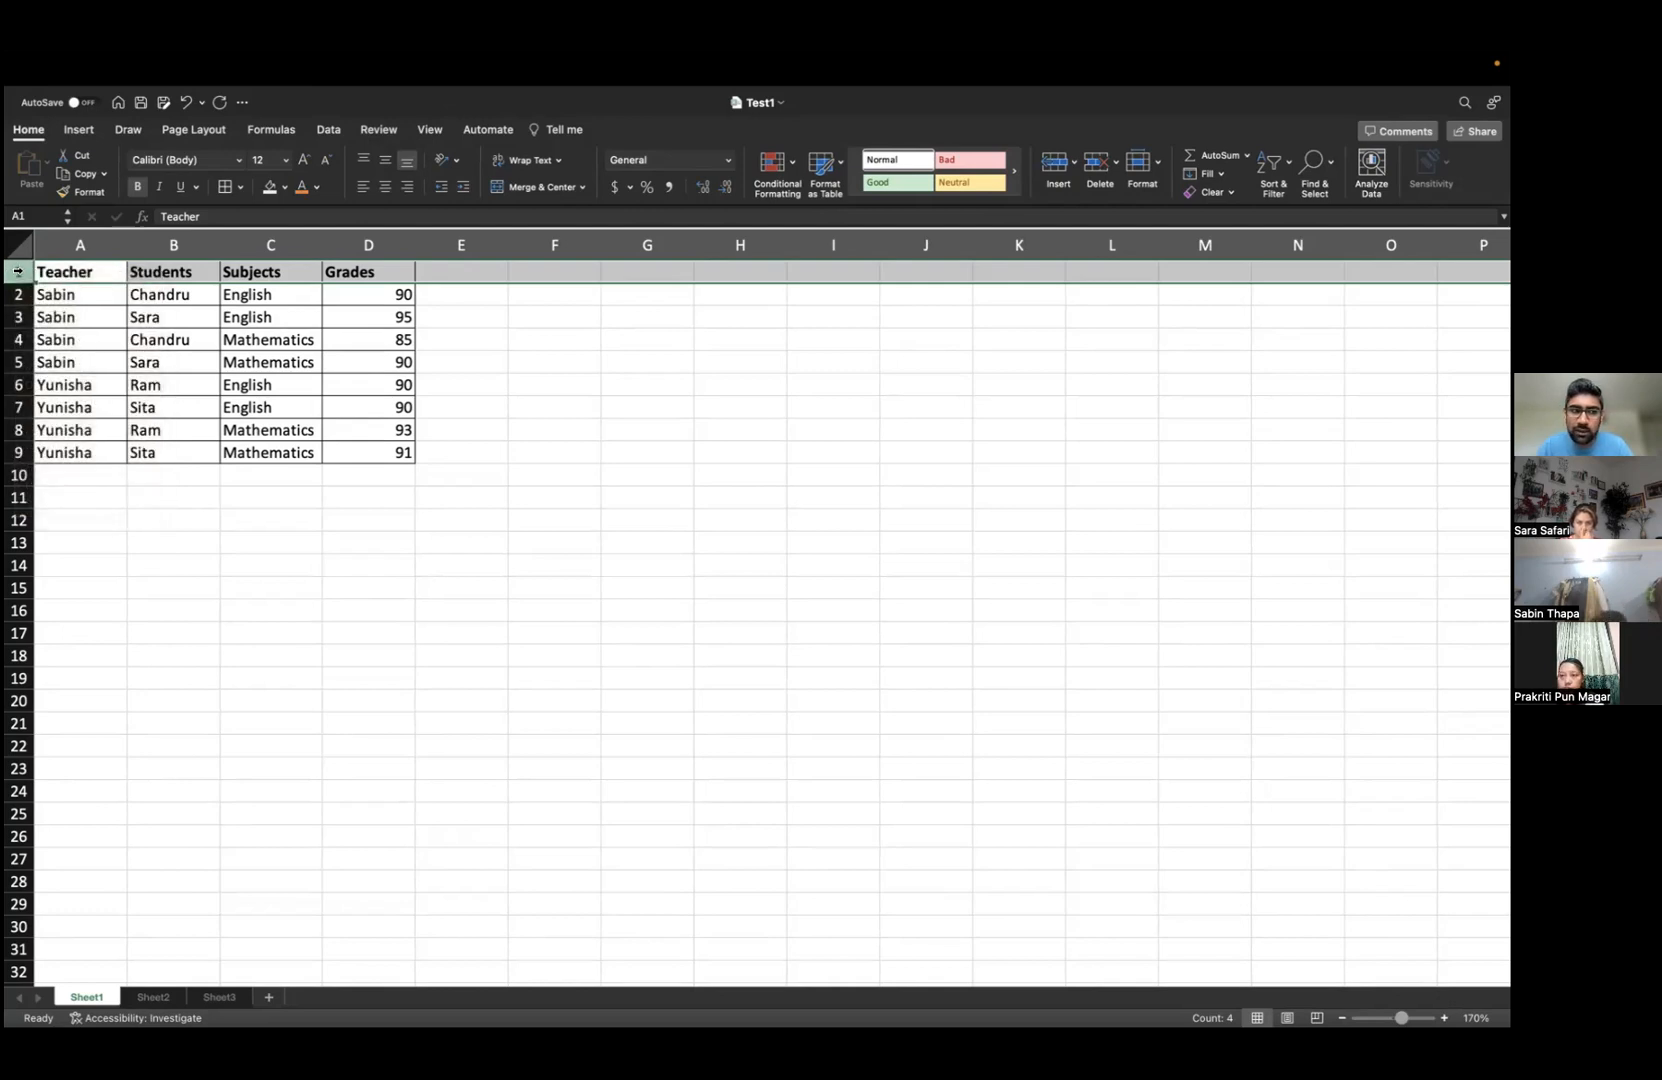
right_click(14, 273)
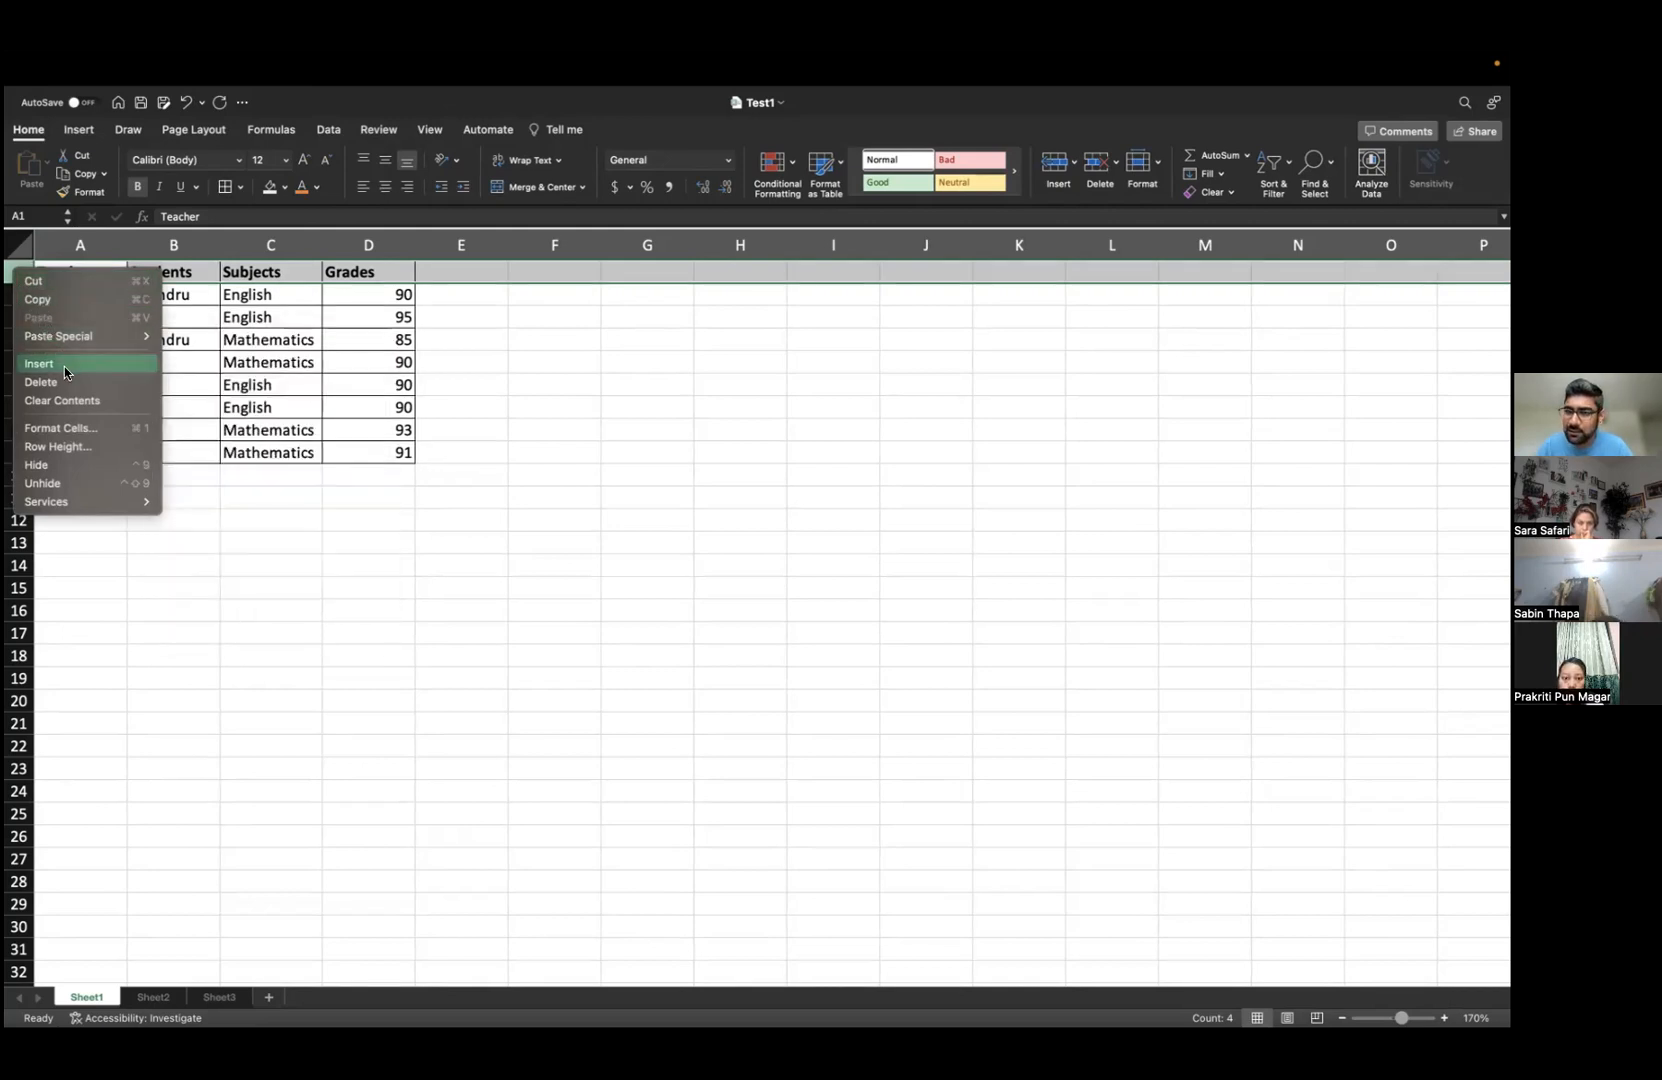
- Insert a blank sheet row above the grades table's header row
click(8, 270)
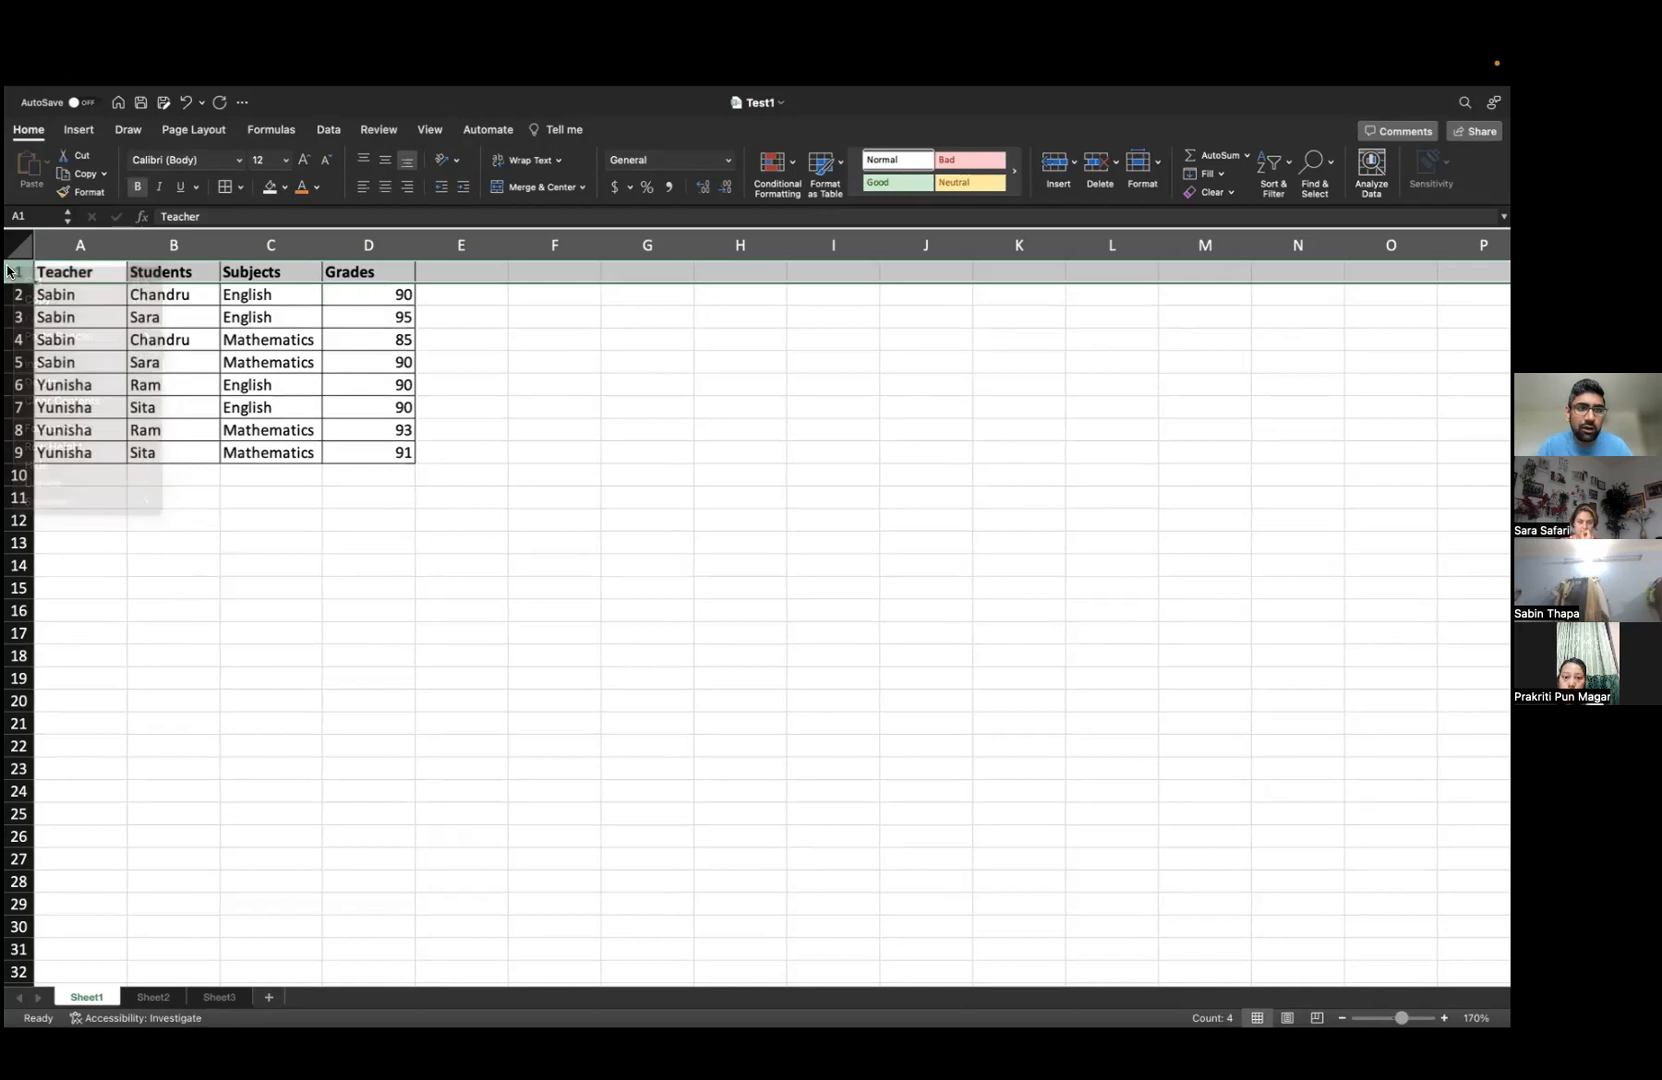
click(1073, 170)
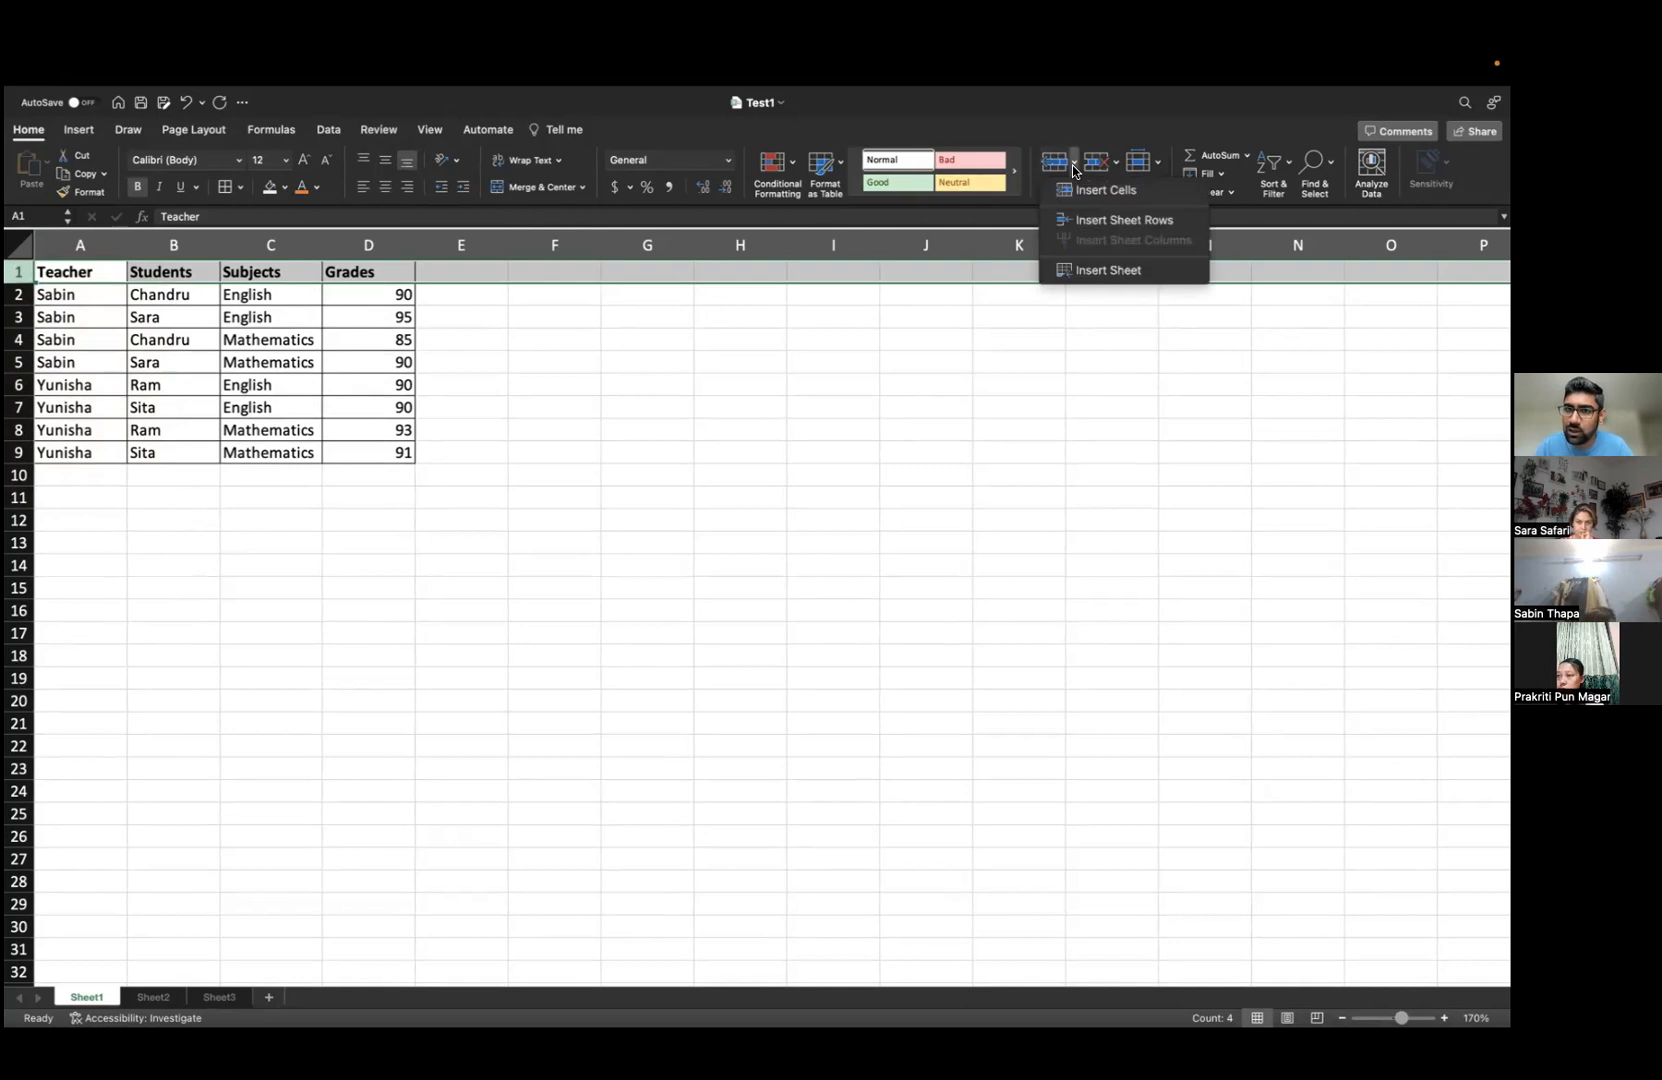
click(1095, 221)
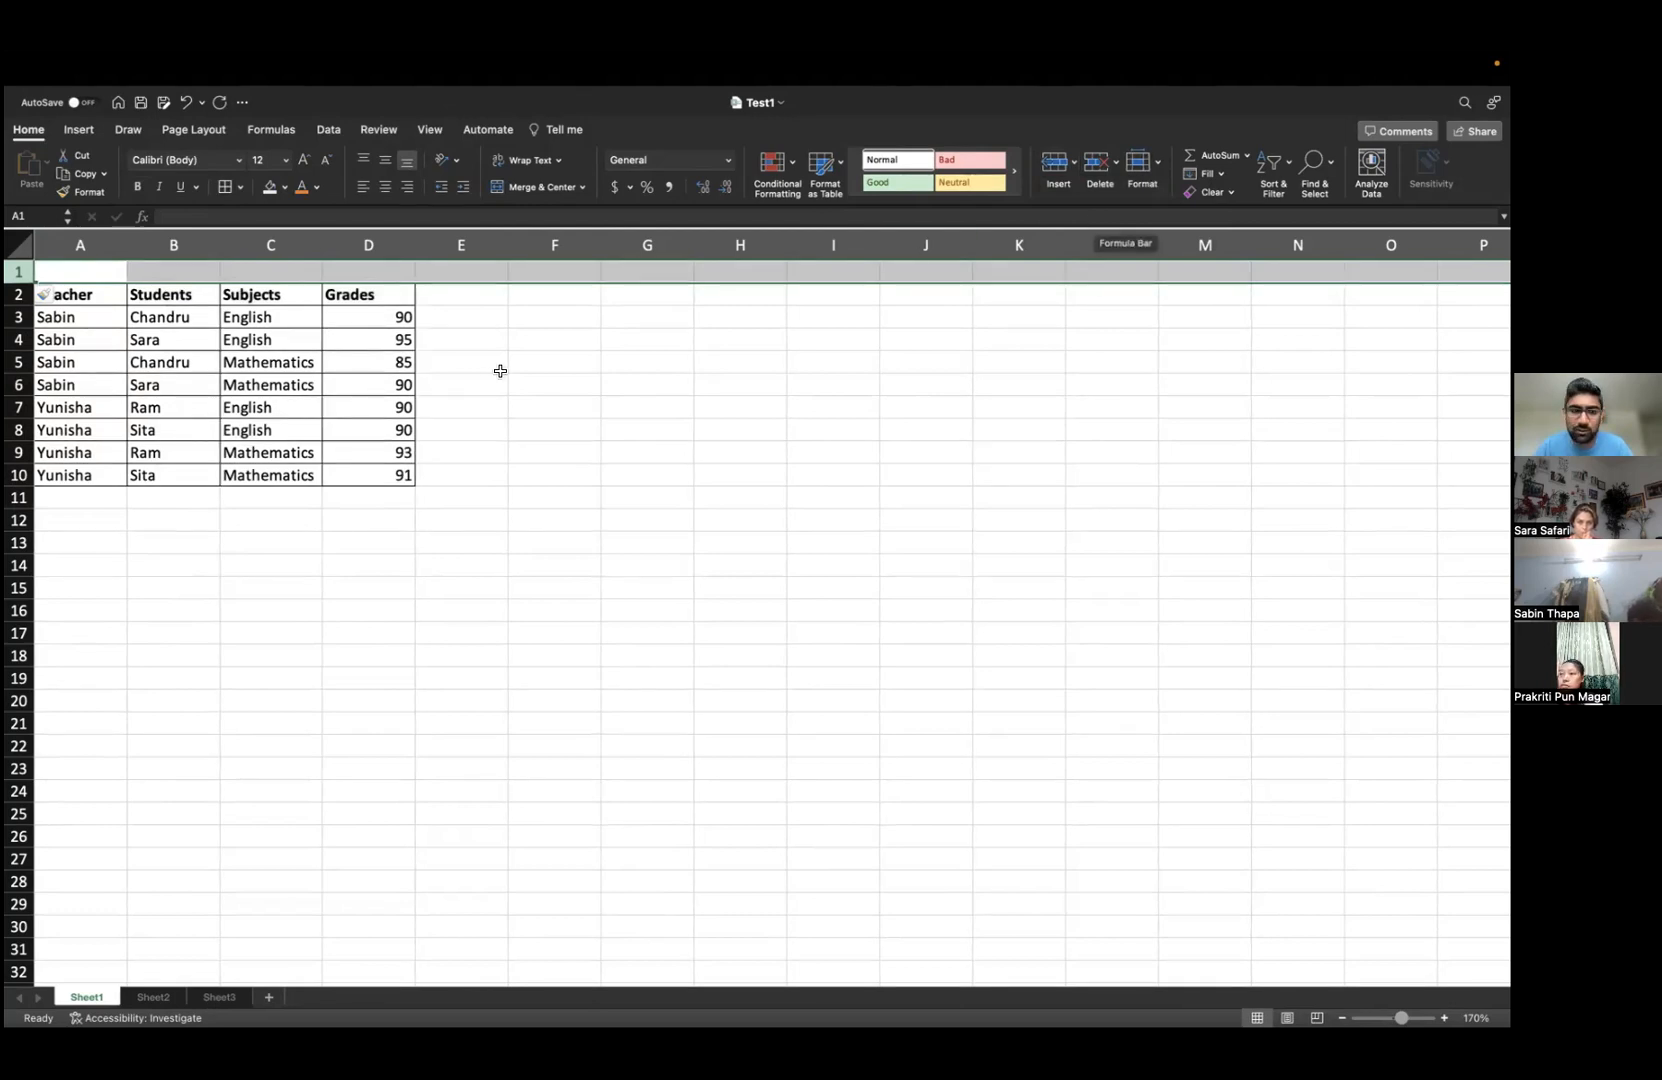
- Merge the empty cells A1:D1 above the table into one cell using Merge Cells
click(75, 271)
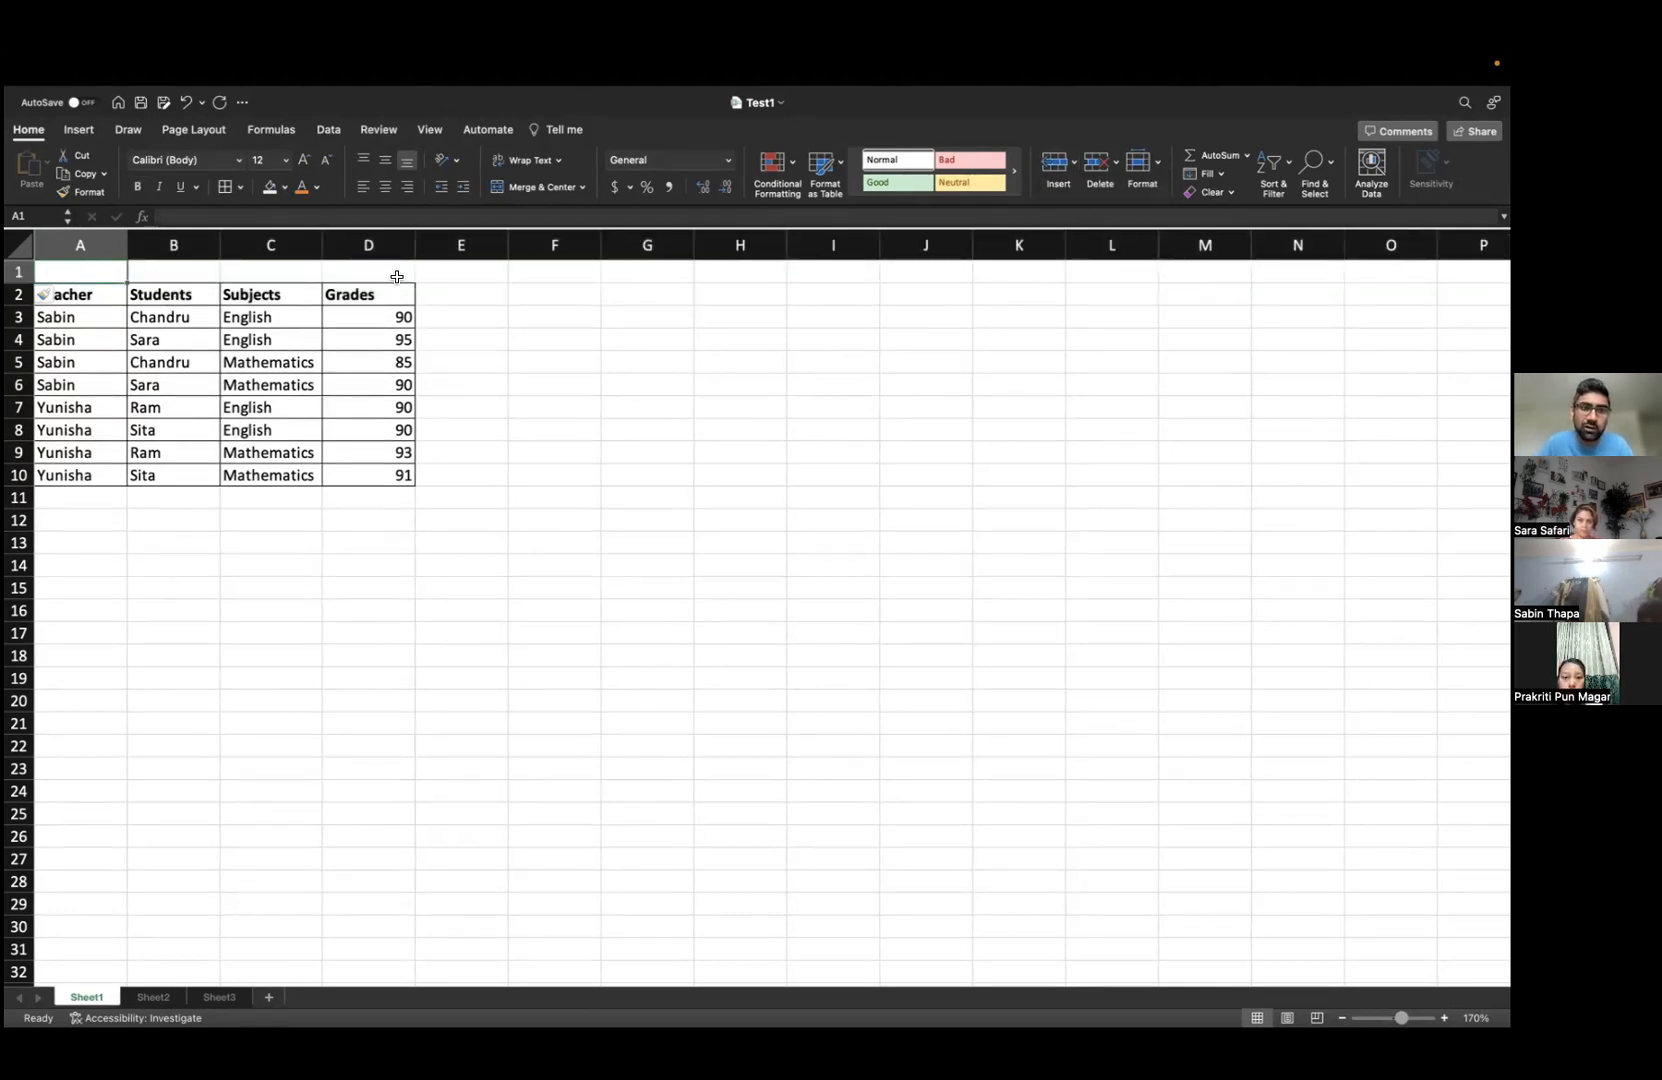
drag(400, 272, 85, 273)
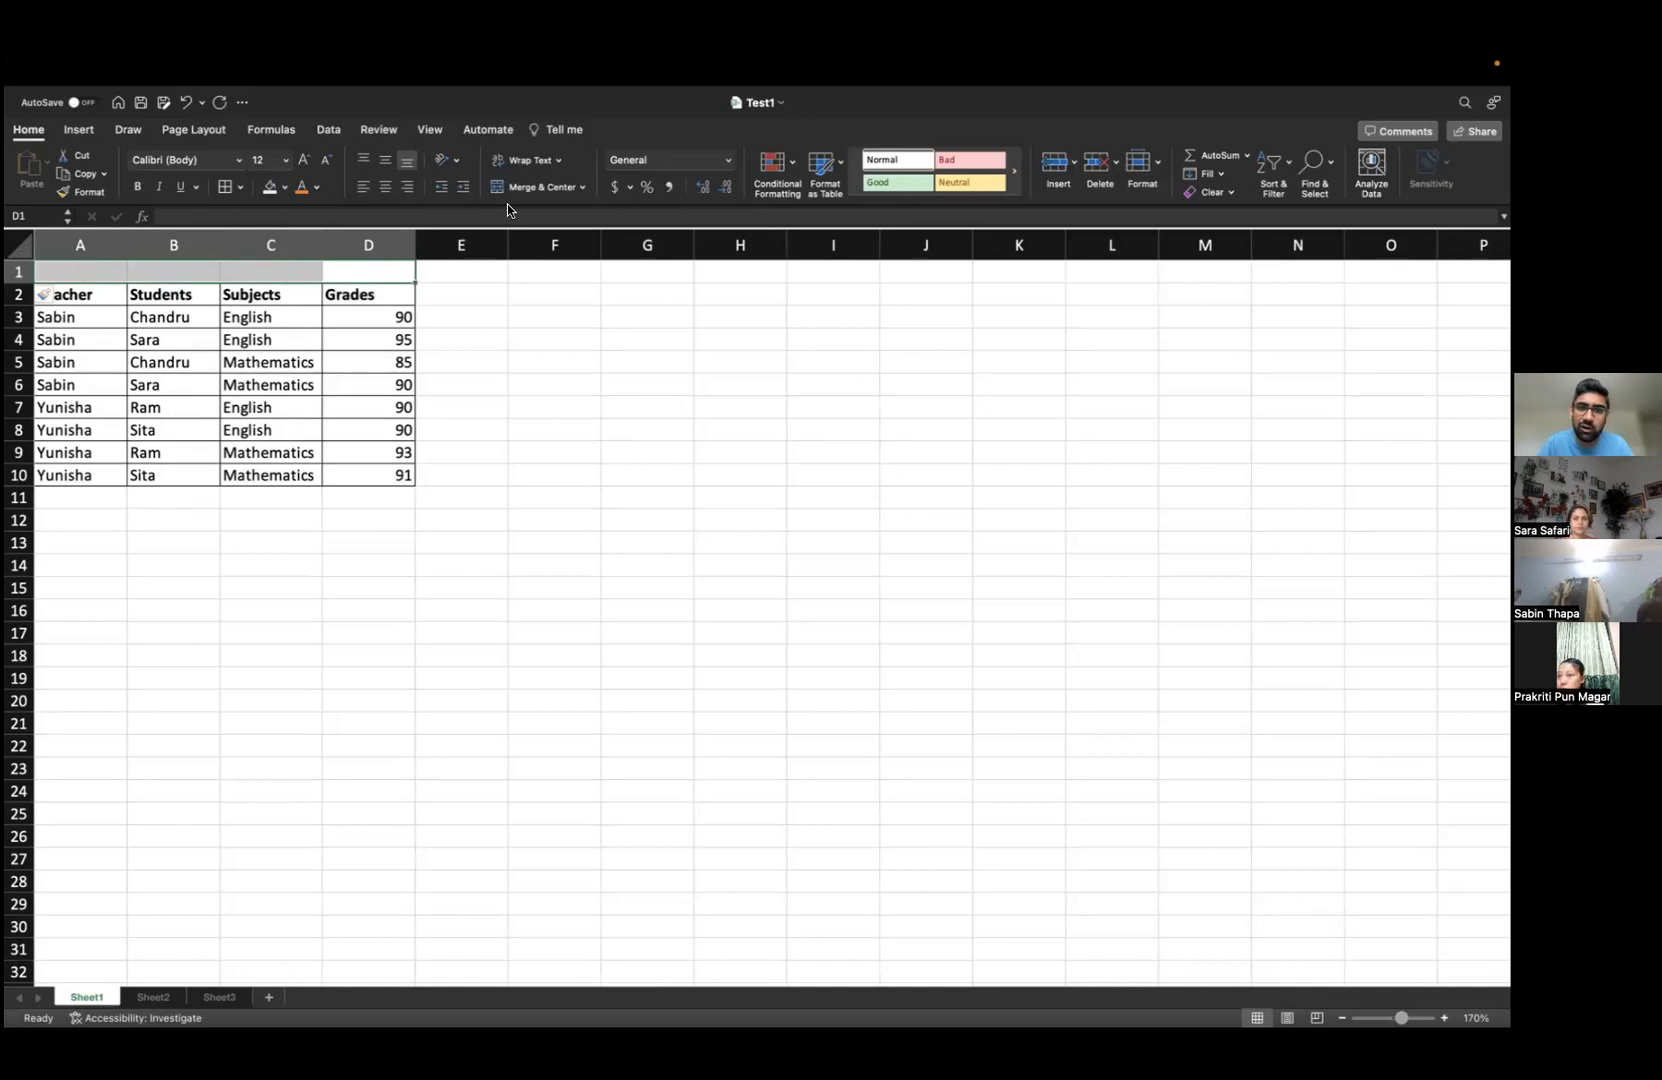
click(582, 187)
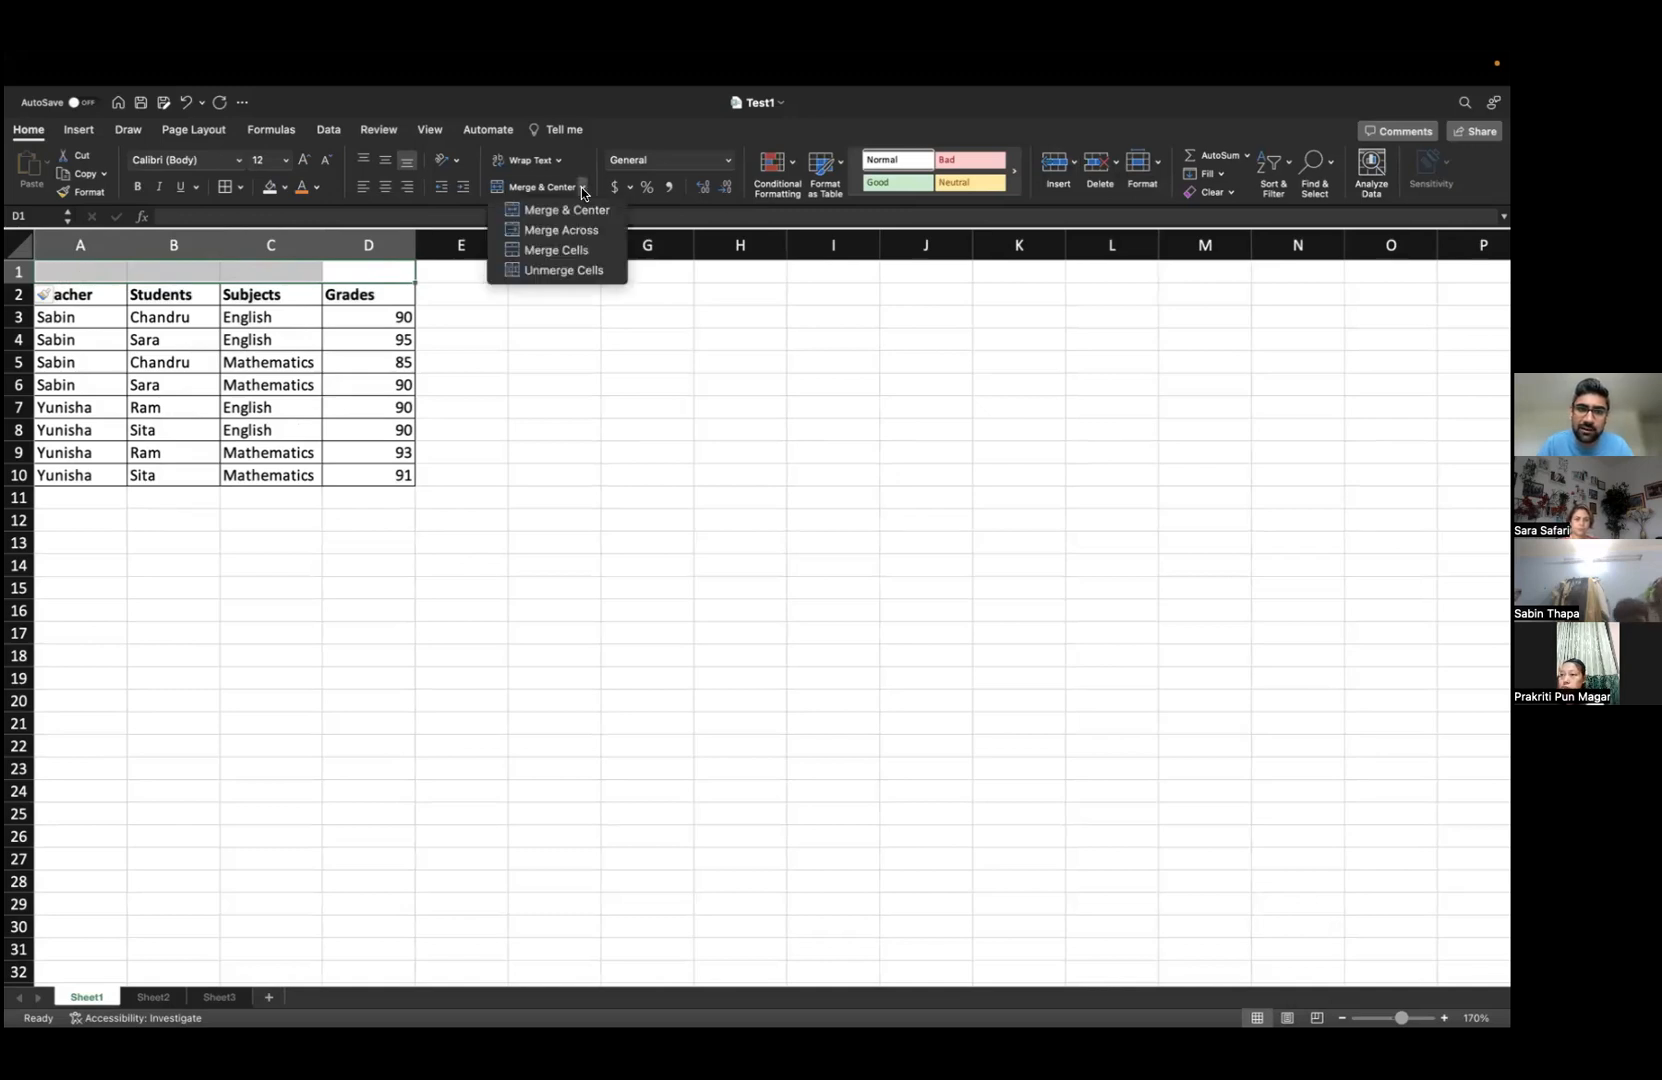
click(580, 248)
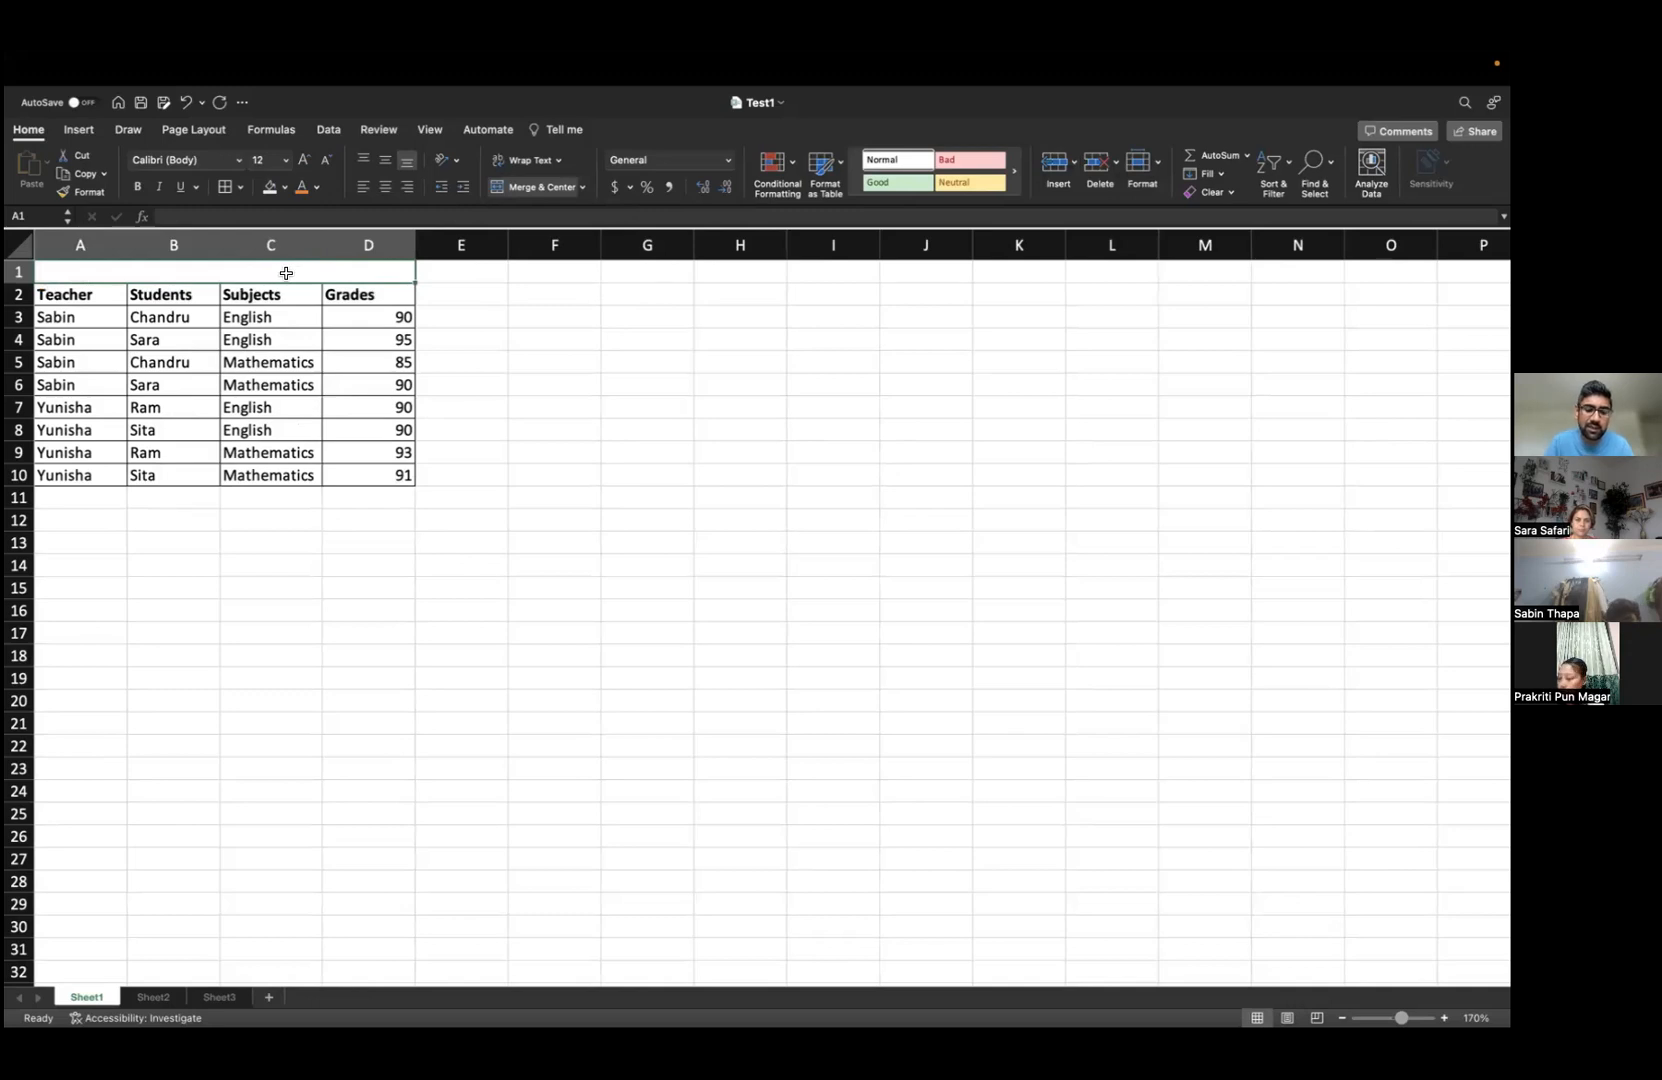
- Enter the title Report Card in the merged cell A1 and center it horizontally
text(Report Card)
click(530, 419)
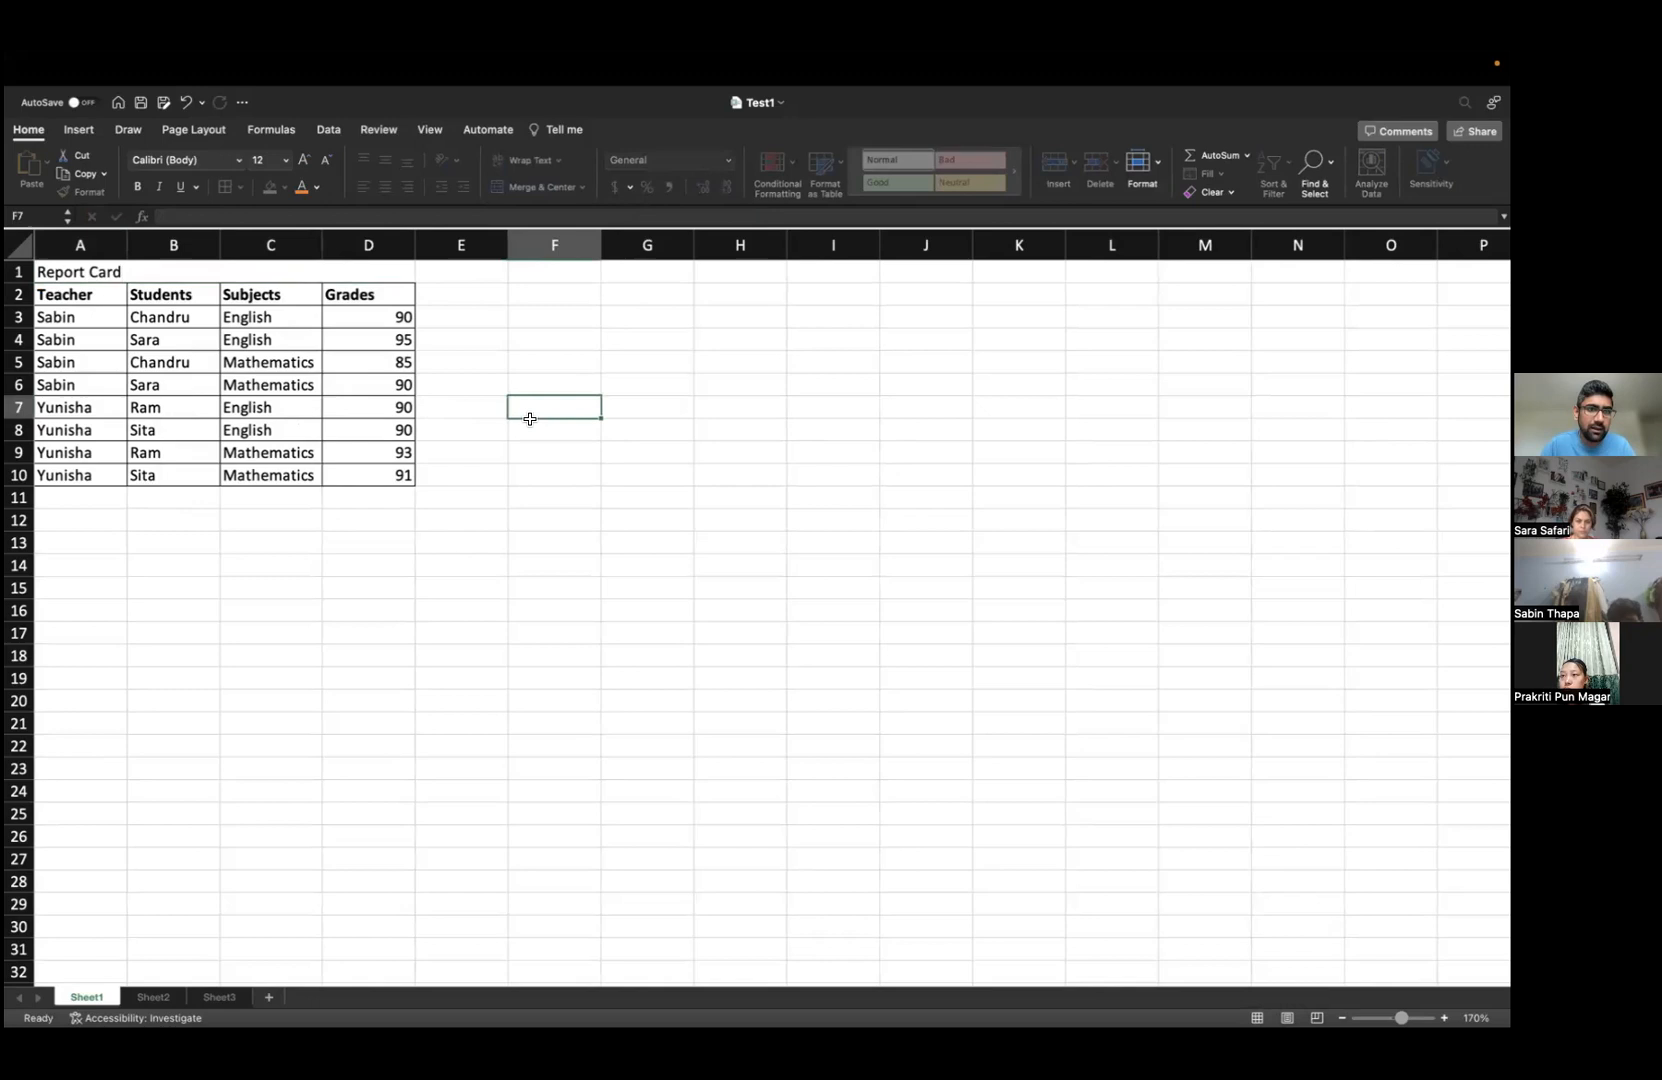
click(258, 271)
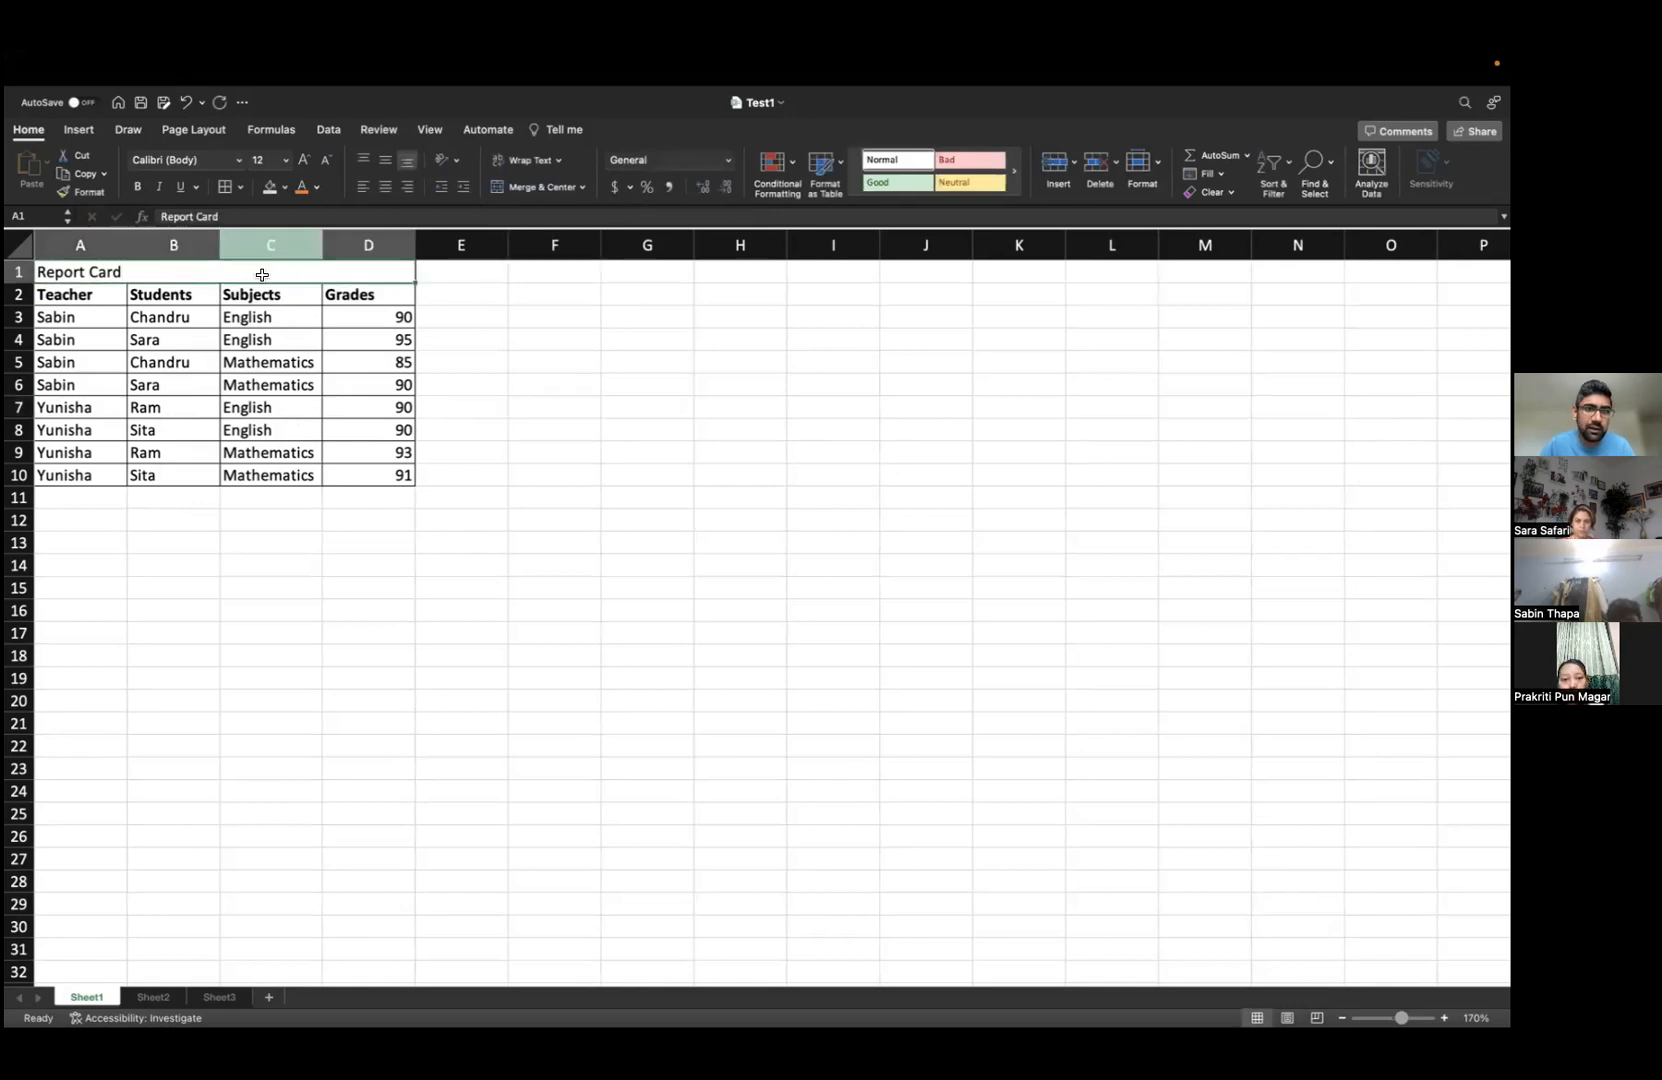
click(386, 190)
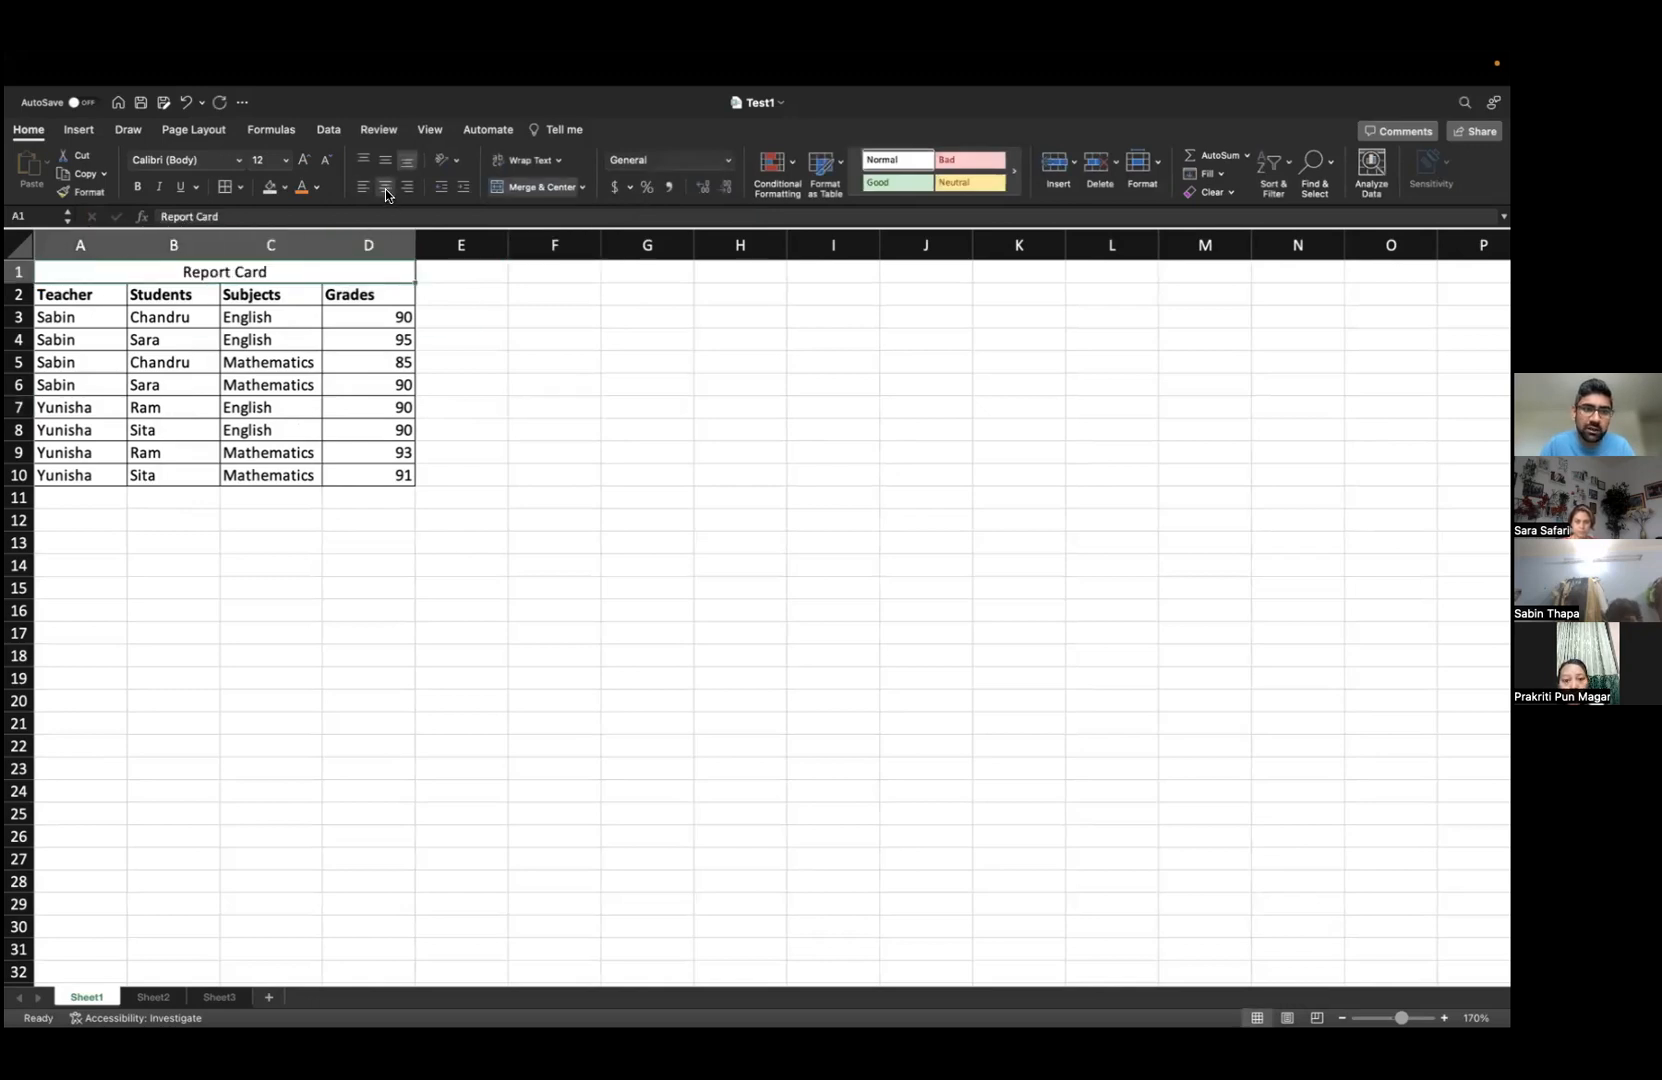
- Format the Report Card title with a blue theme fill and bold white text
click(286, 188)
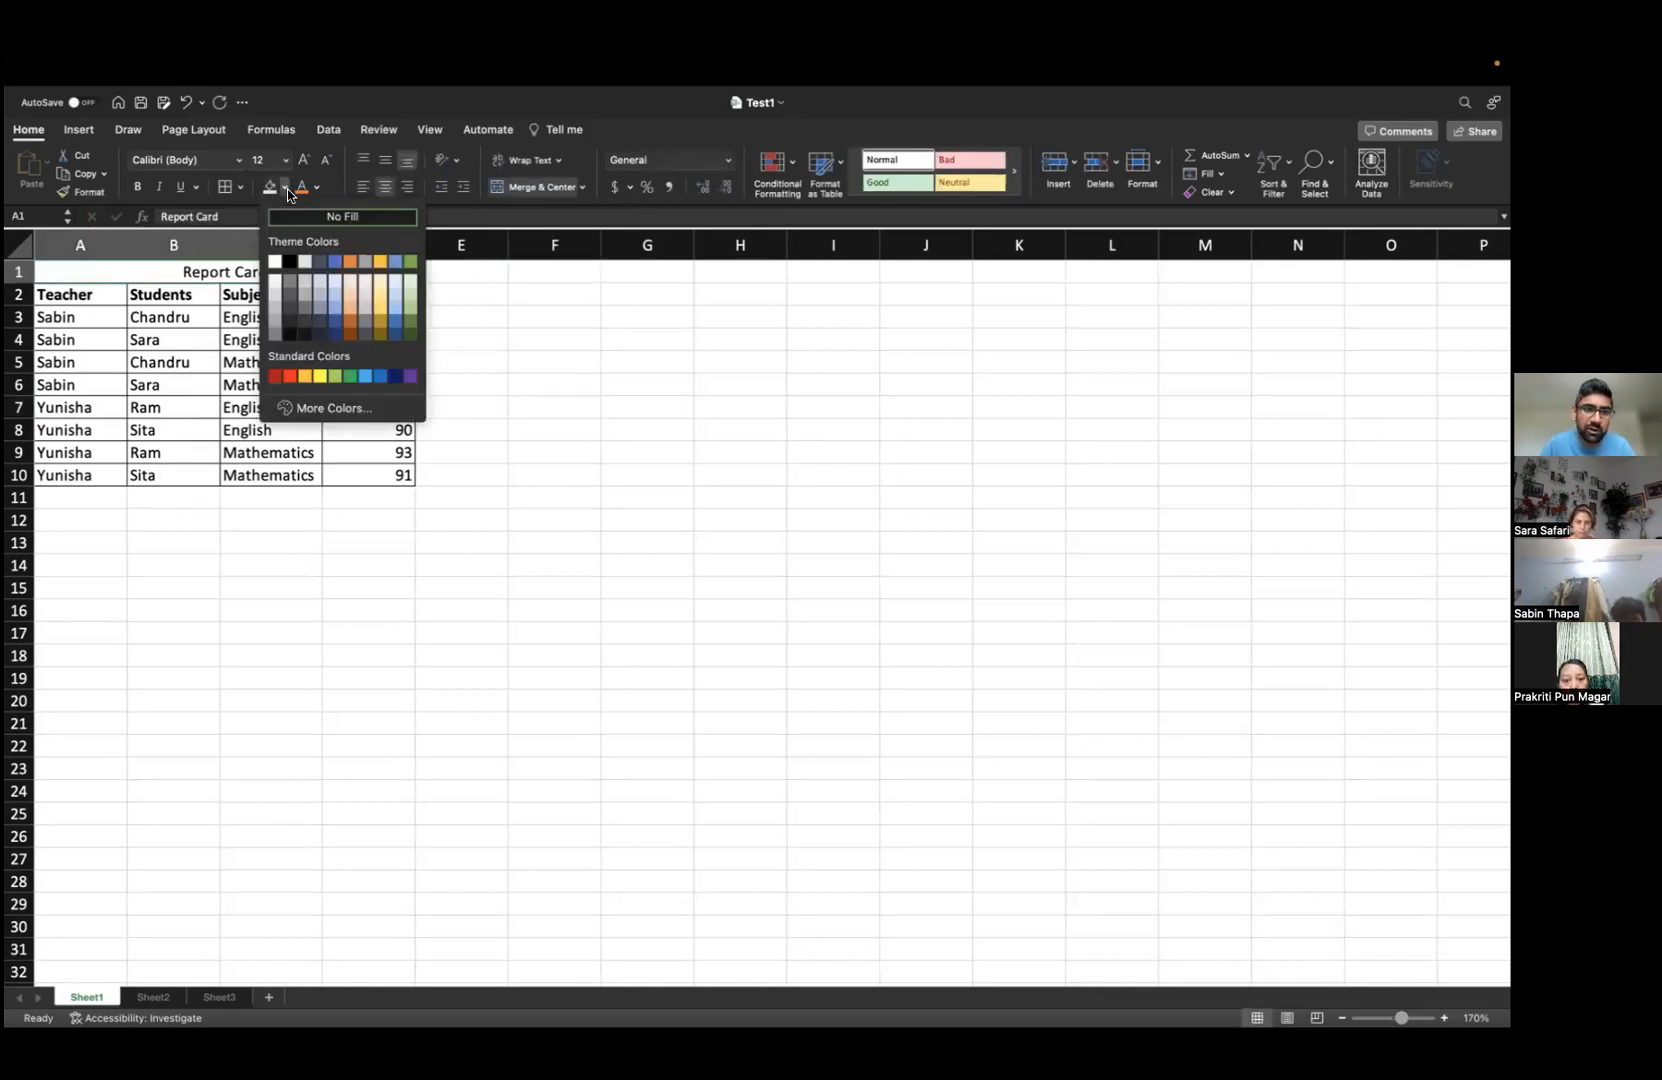
click(334, 264)
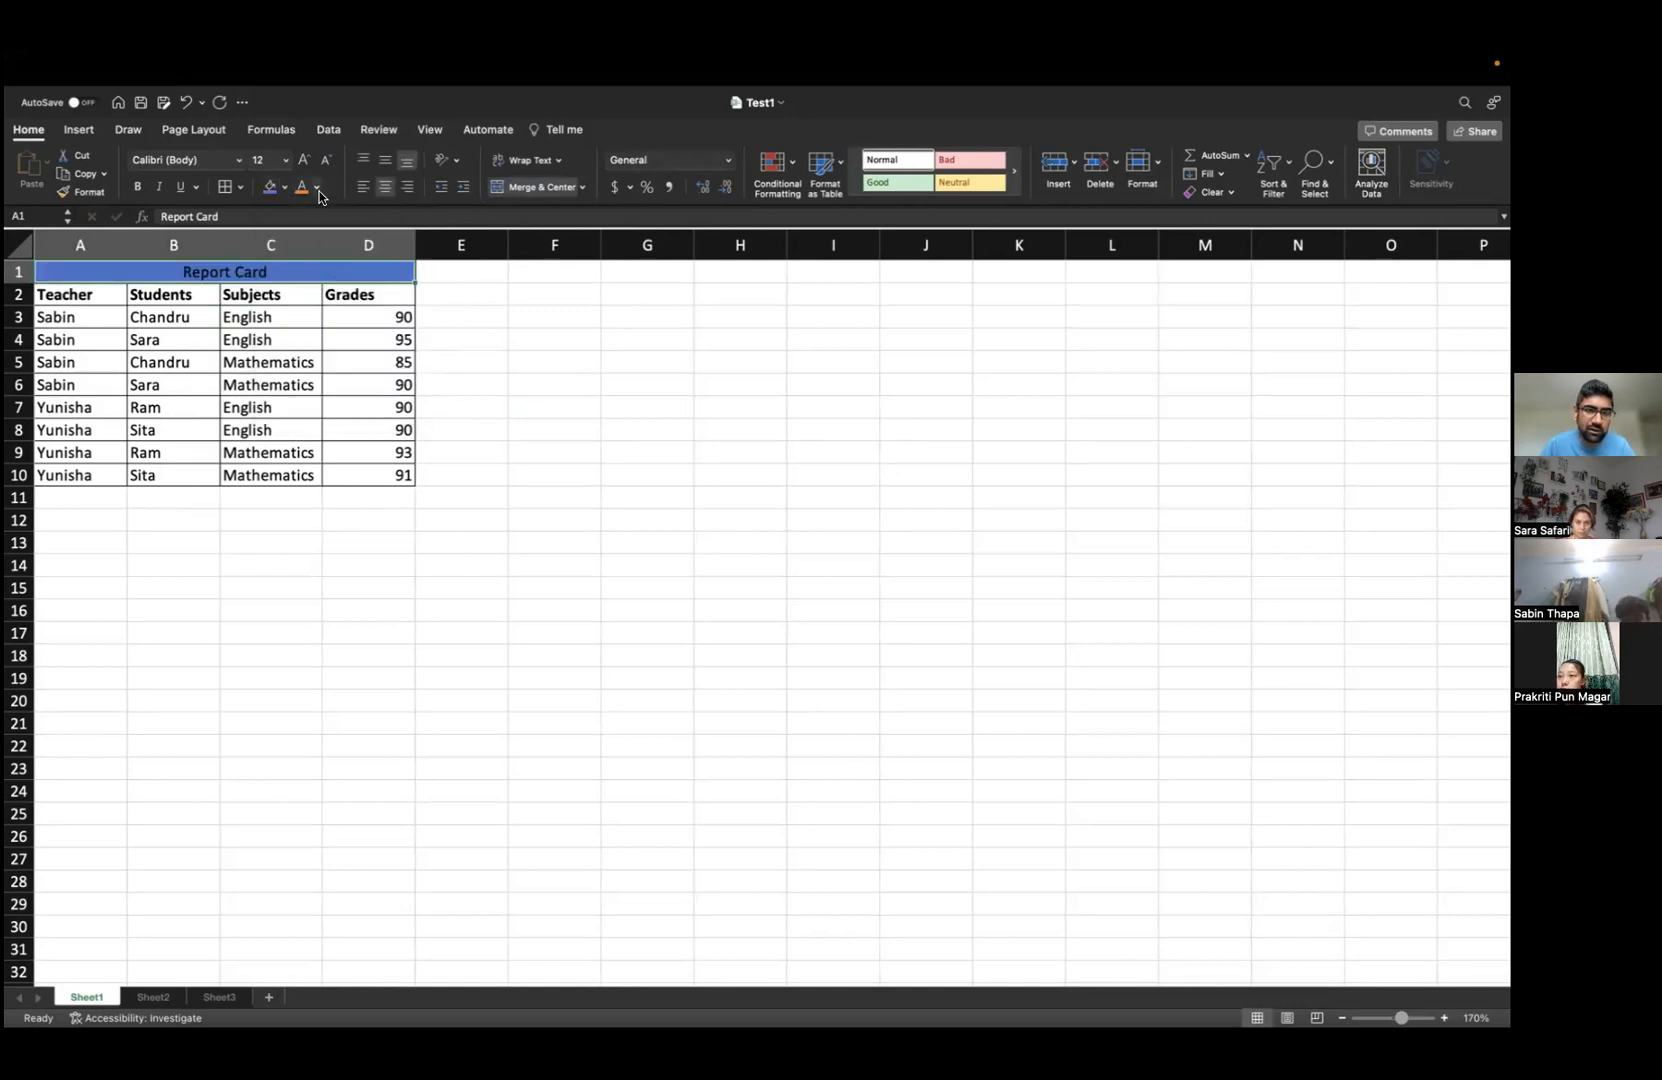
click(316, 189)
click(306, 263)
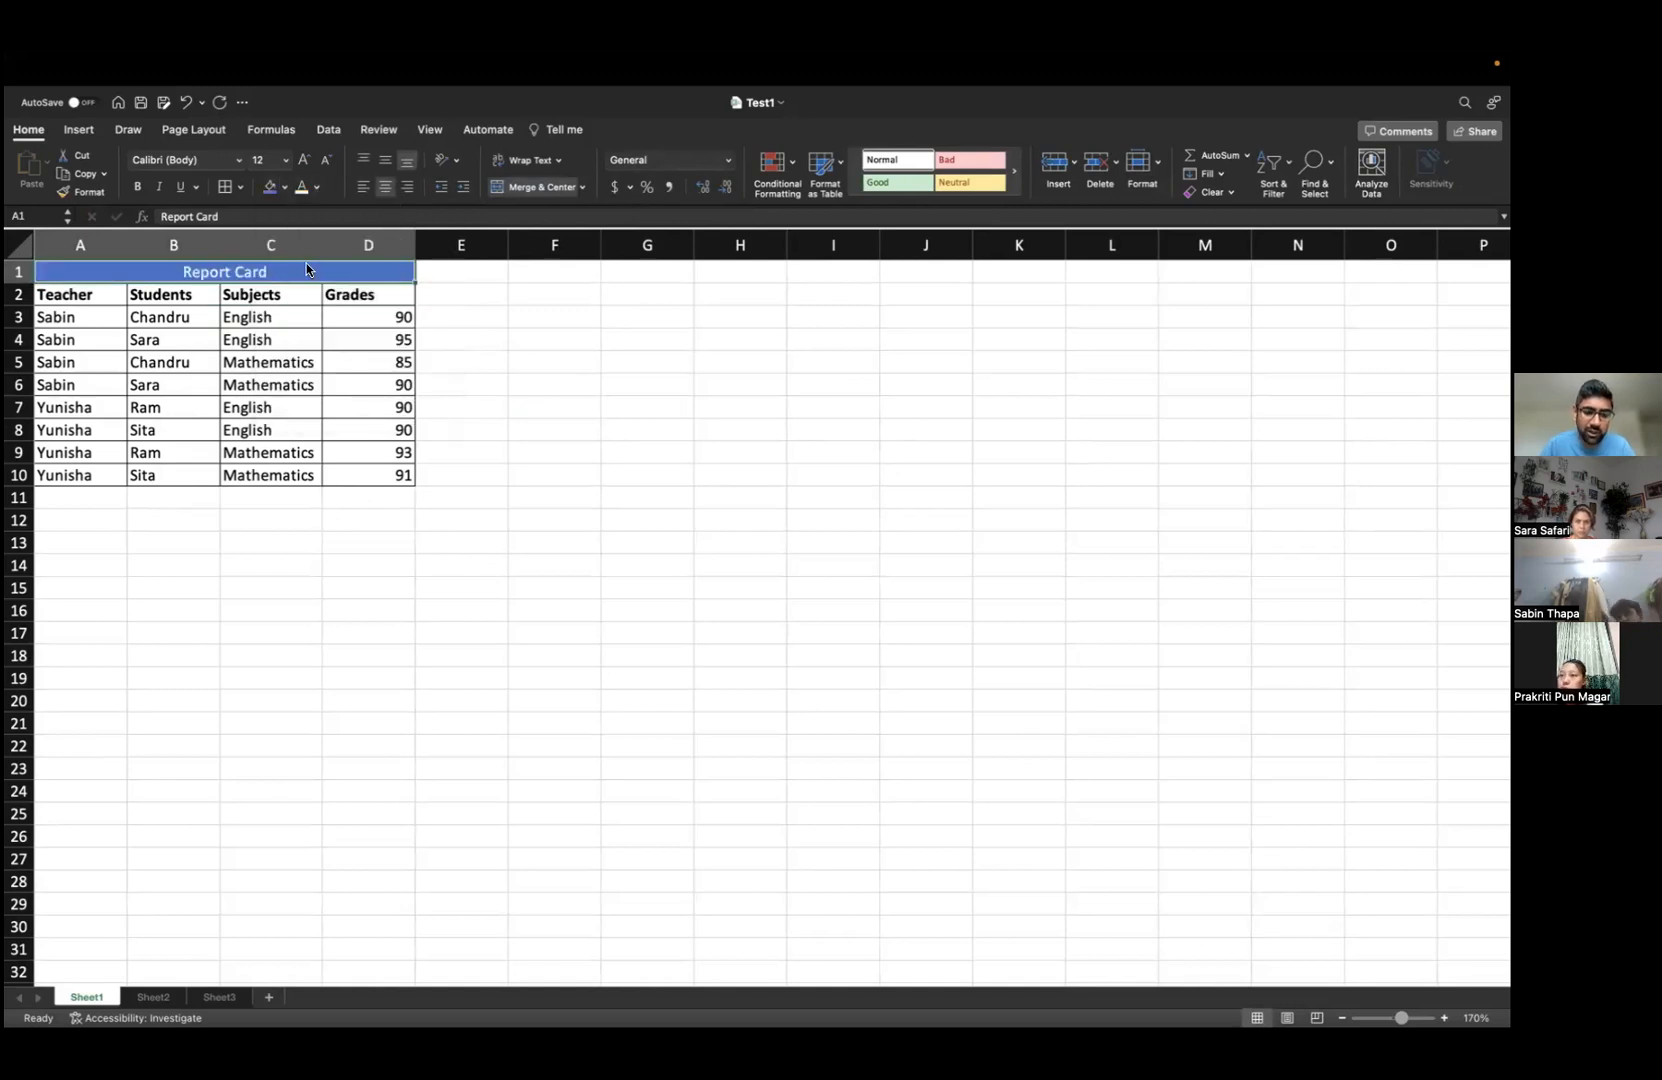
key(super+b)
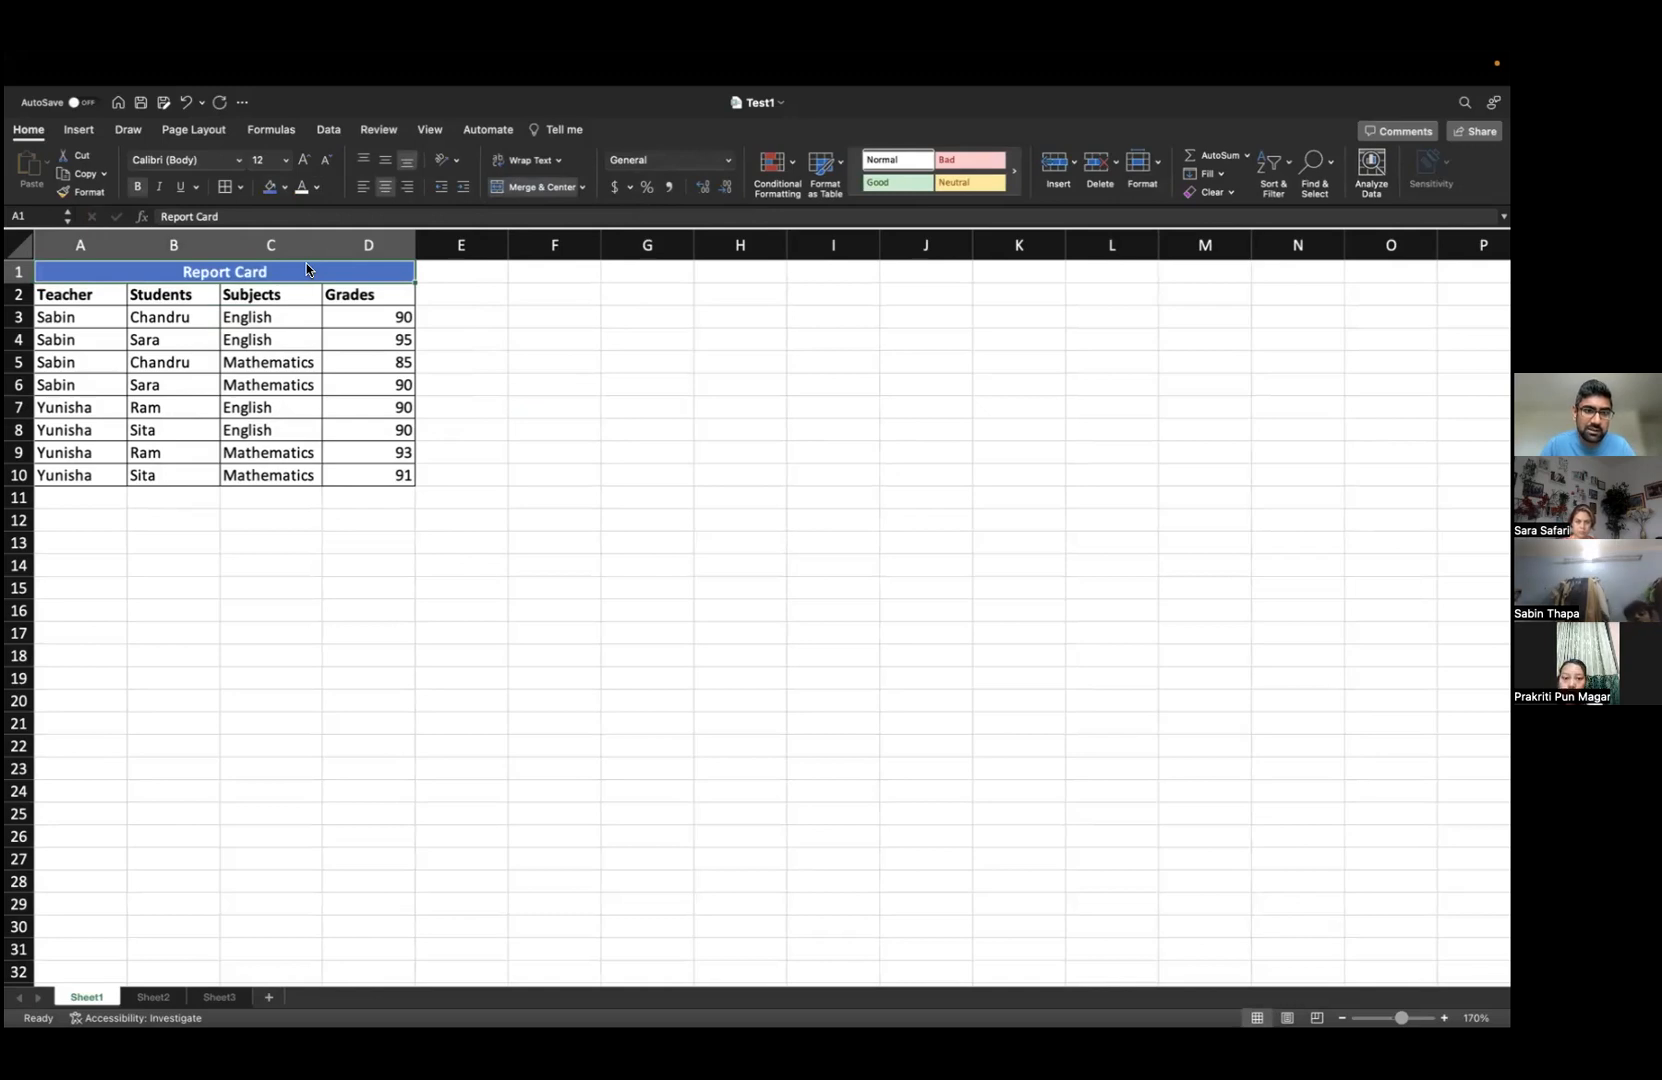
- Insert a blank sheet row above row 7, between the two teachers' records
click(471, 512)
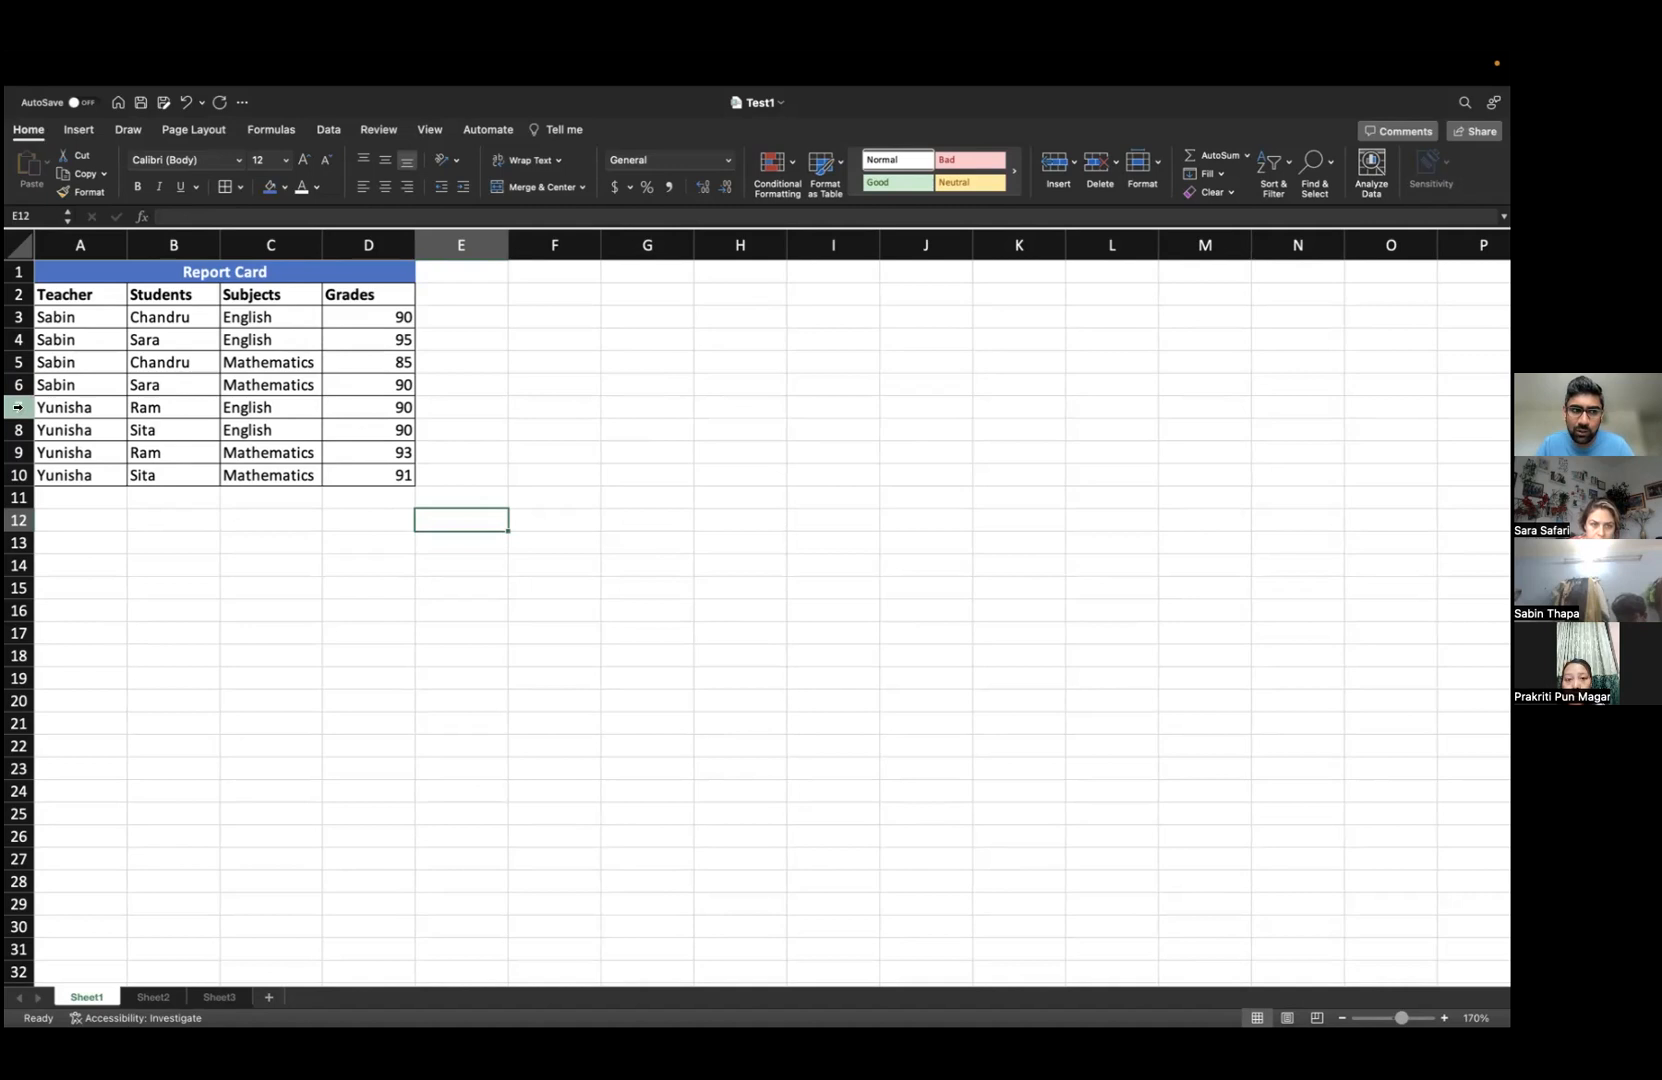
right_click(17, 407)
click(17, 407)
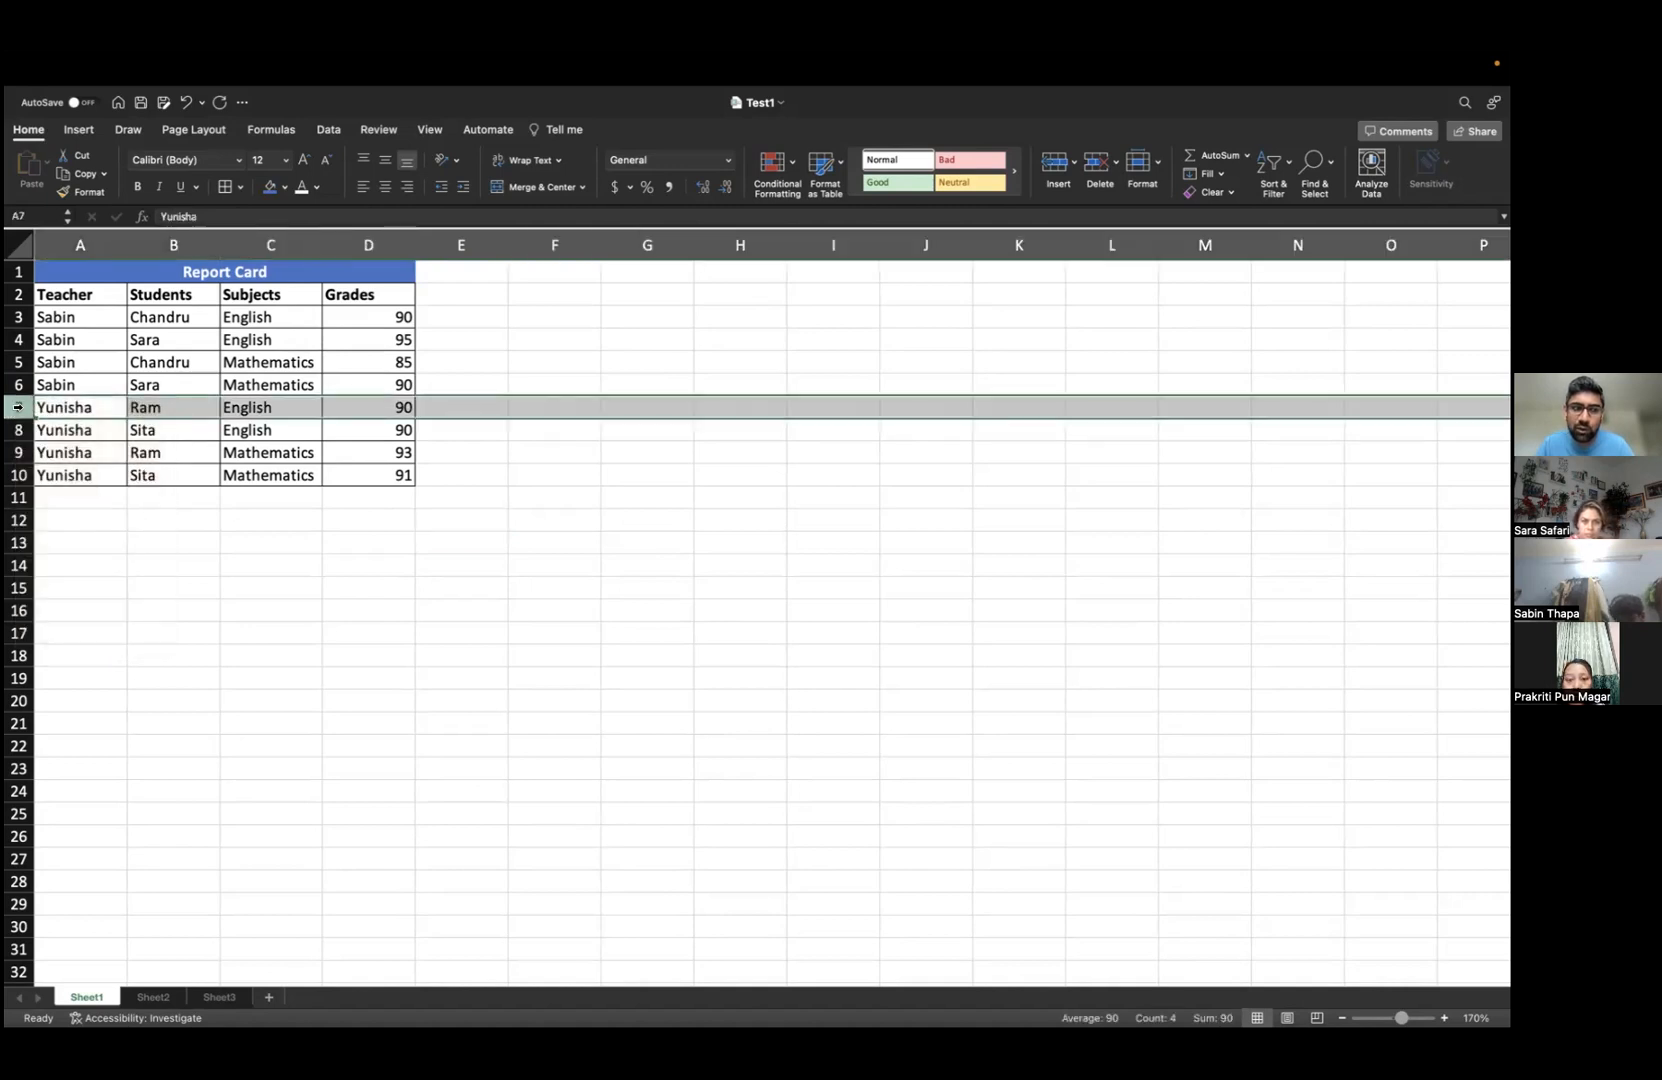
click(1074, 163)
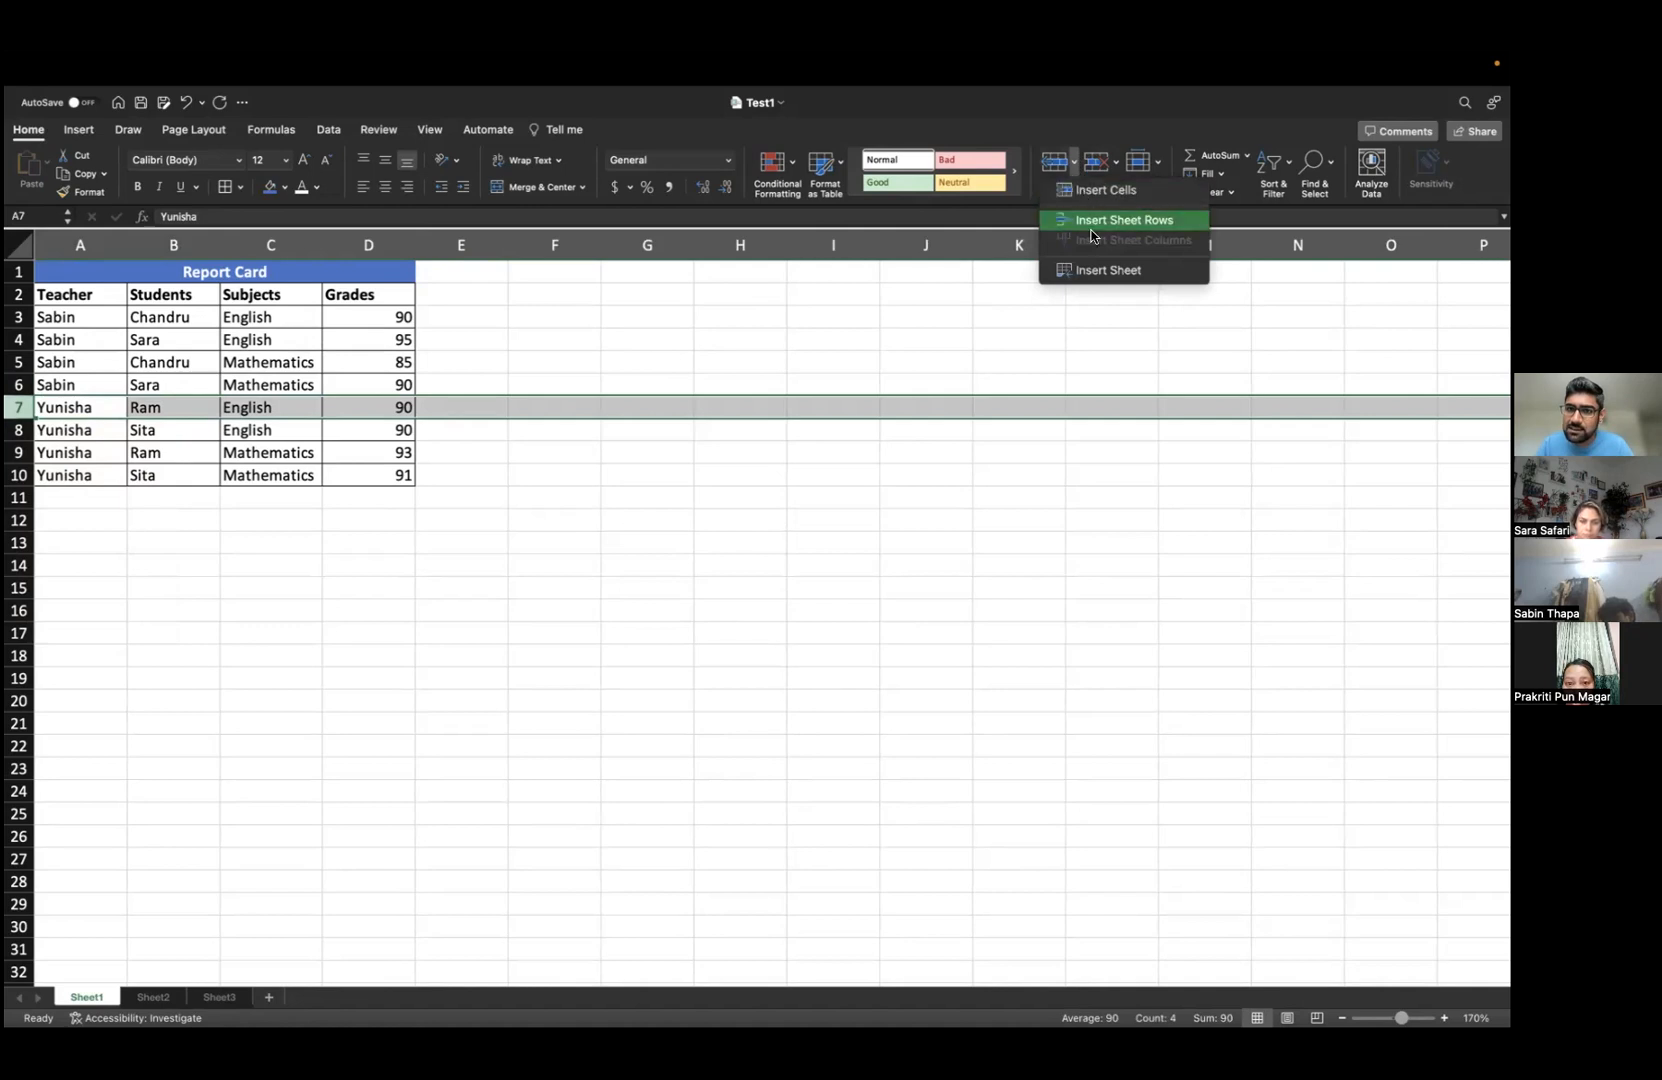
click(1094, 221)
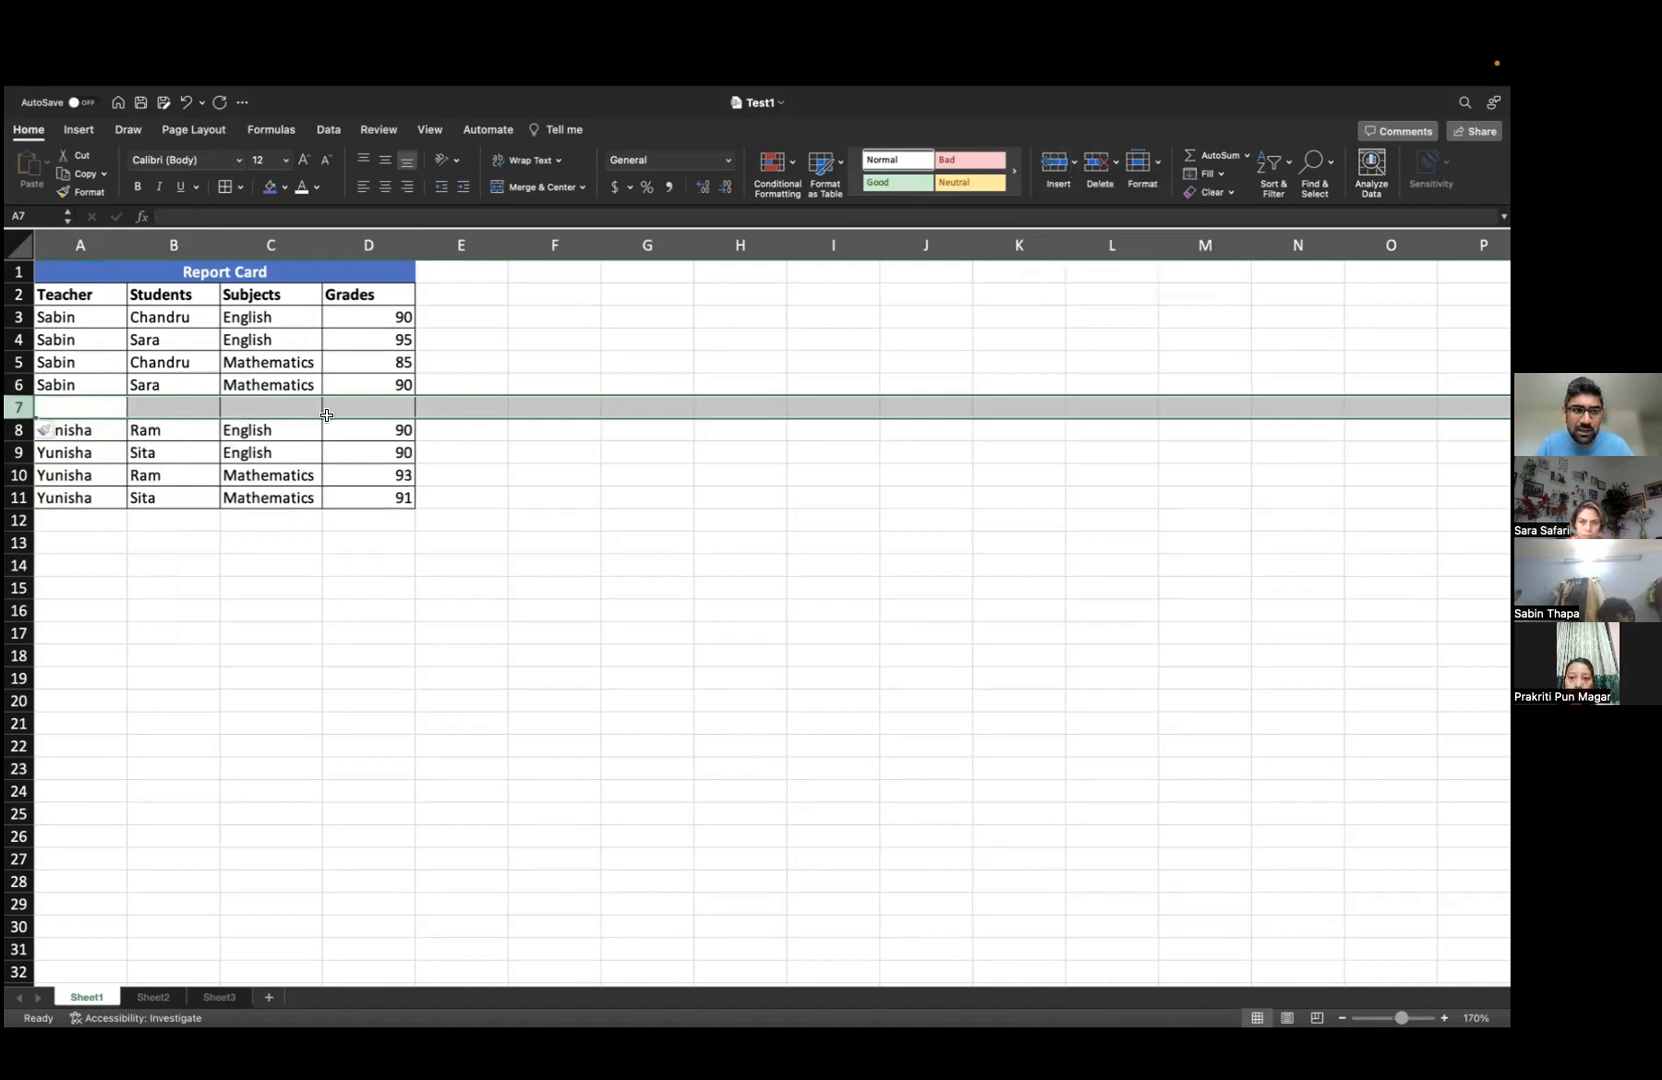
- Fill row 7 with the first teacher's name, a new student's name, the subject Mathematics and the grade 100
text(Sabin)
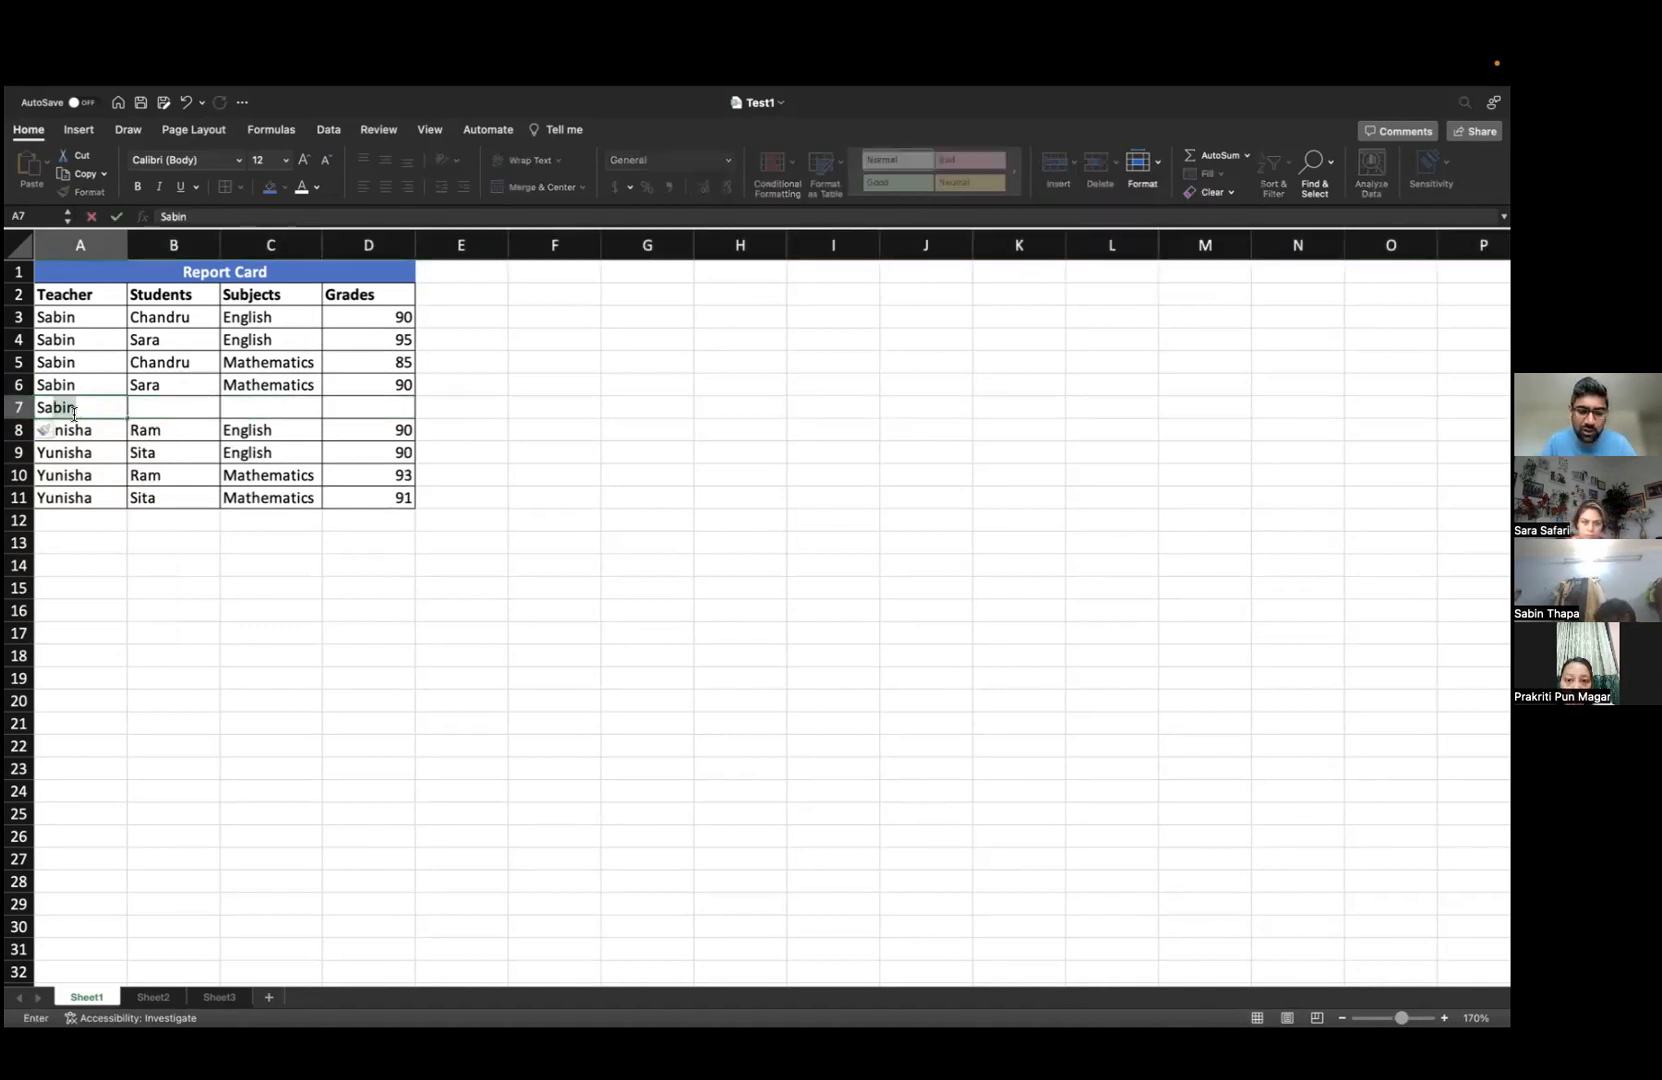
key(Tab)
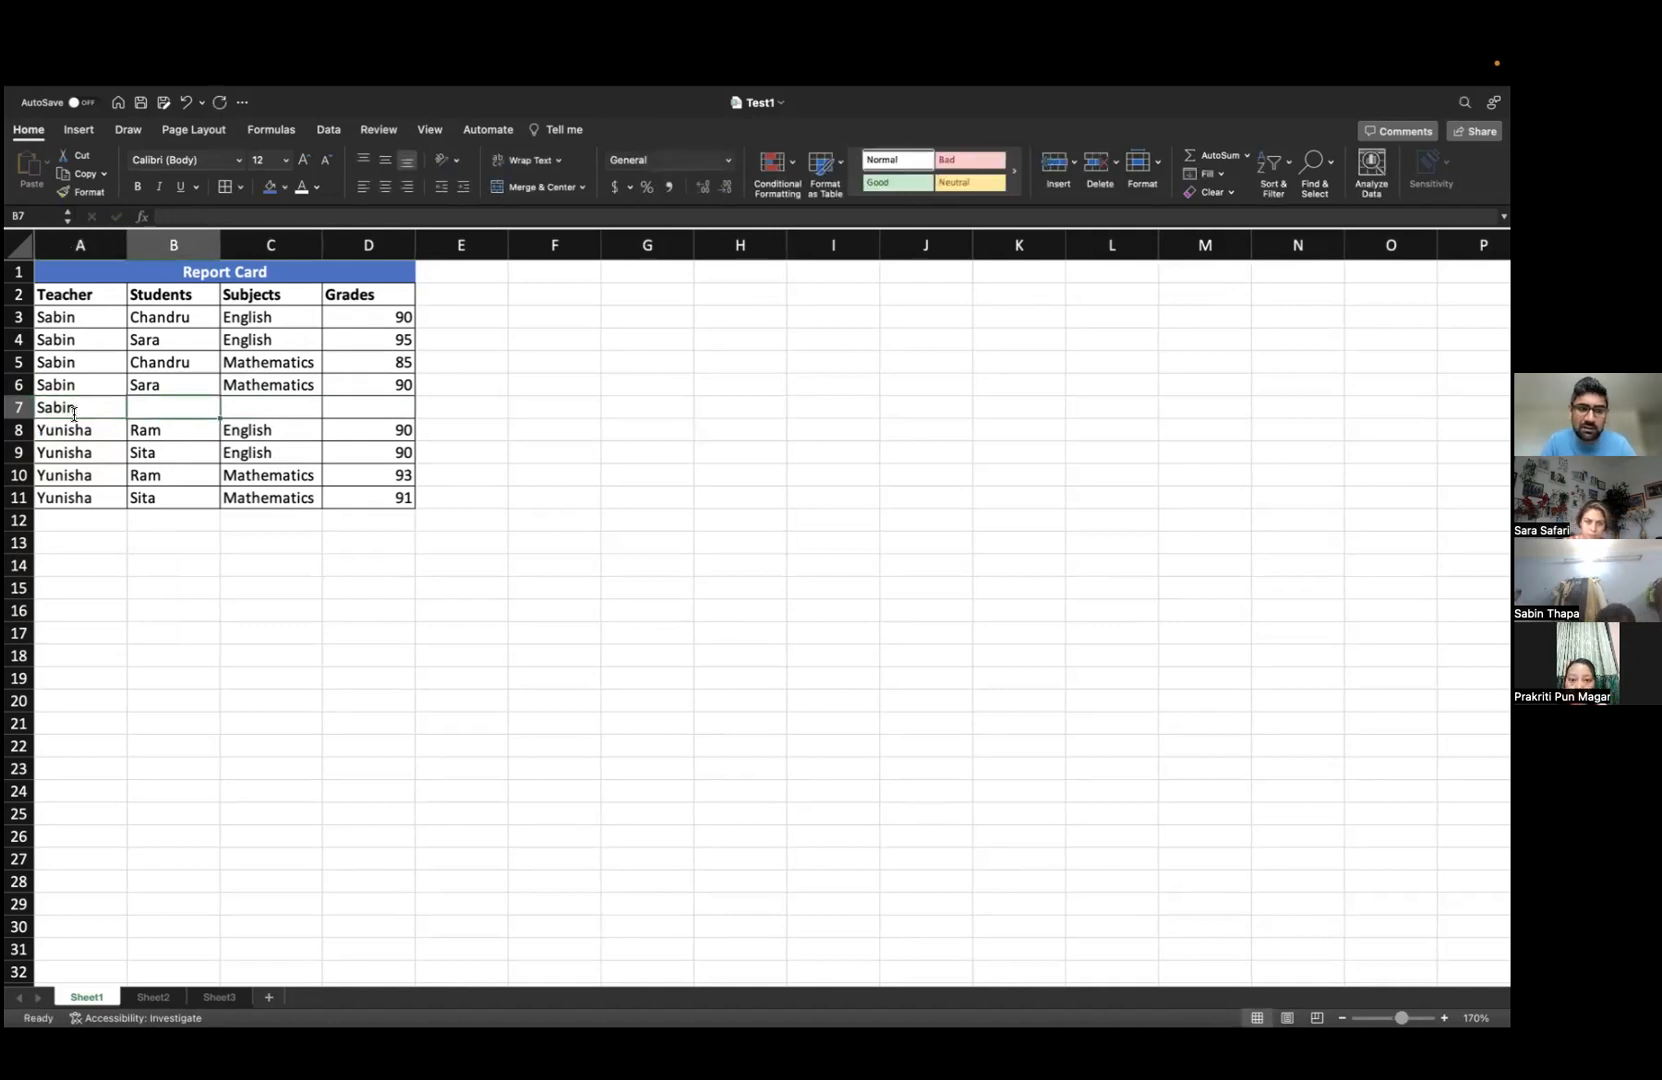
text(Harini)
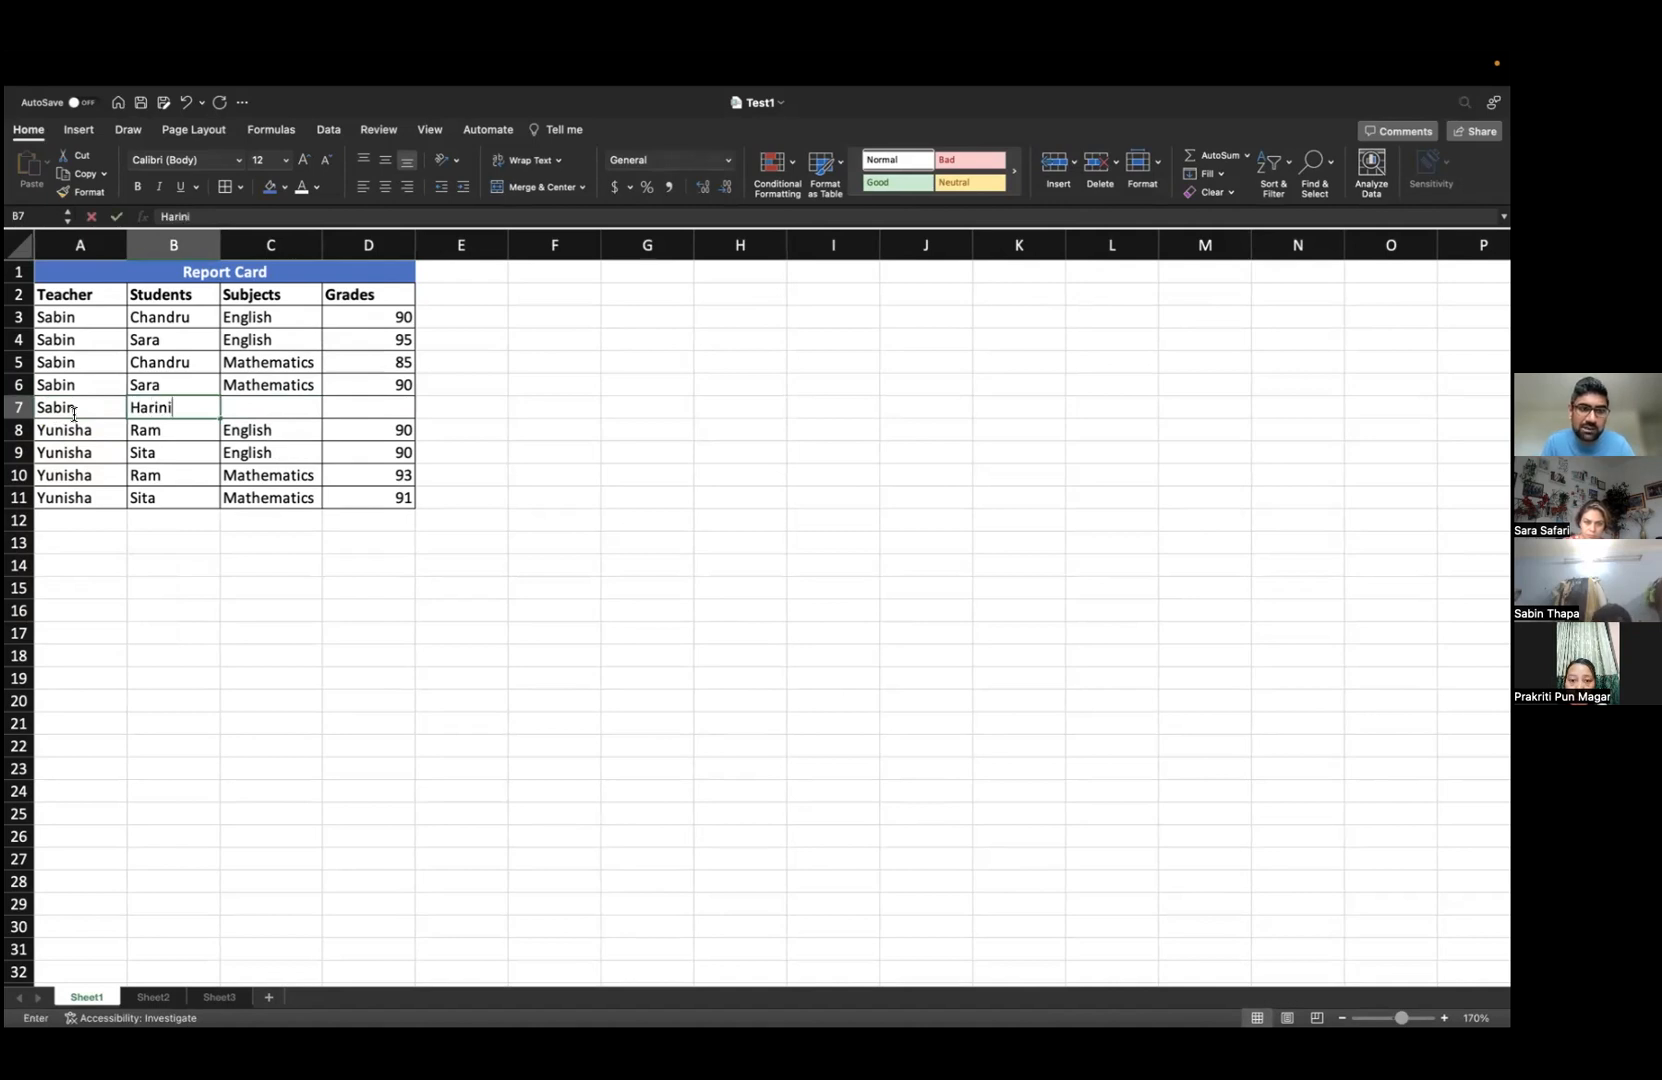
key(Tab)
text(Mathematics)
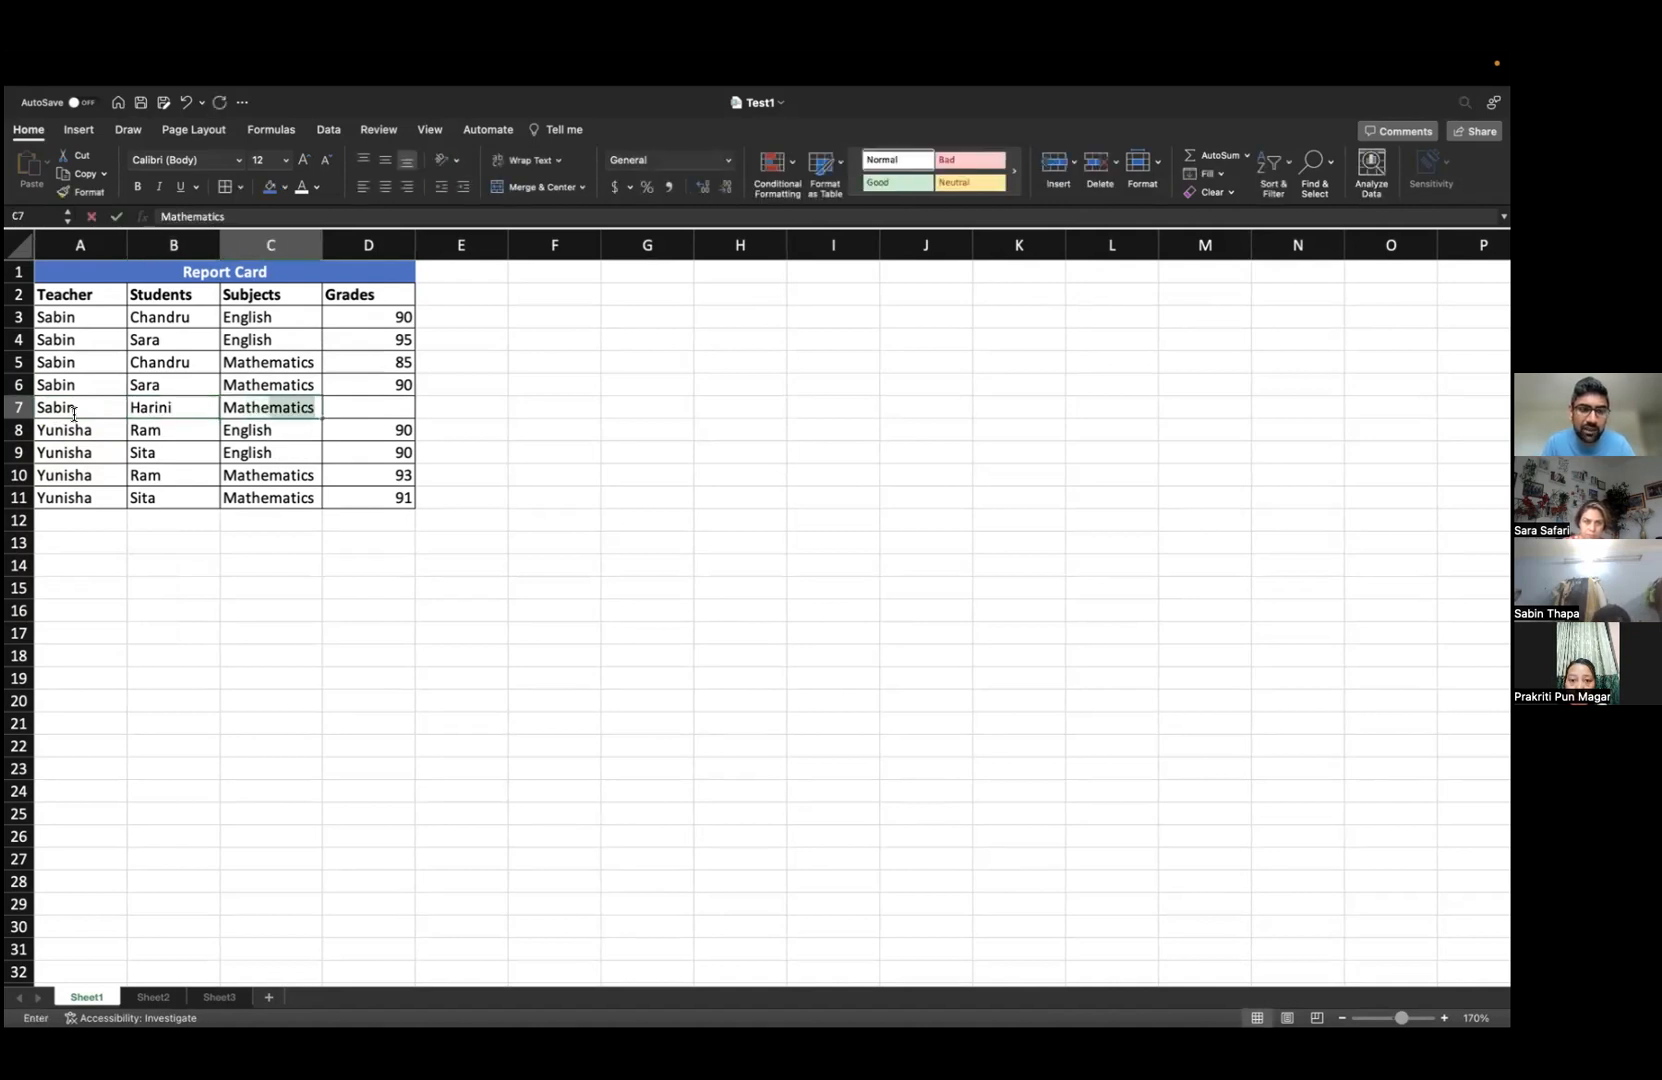
key(Tab)
text(100)
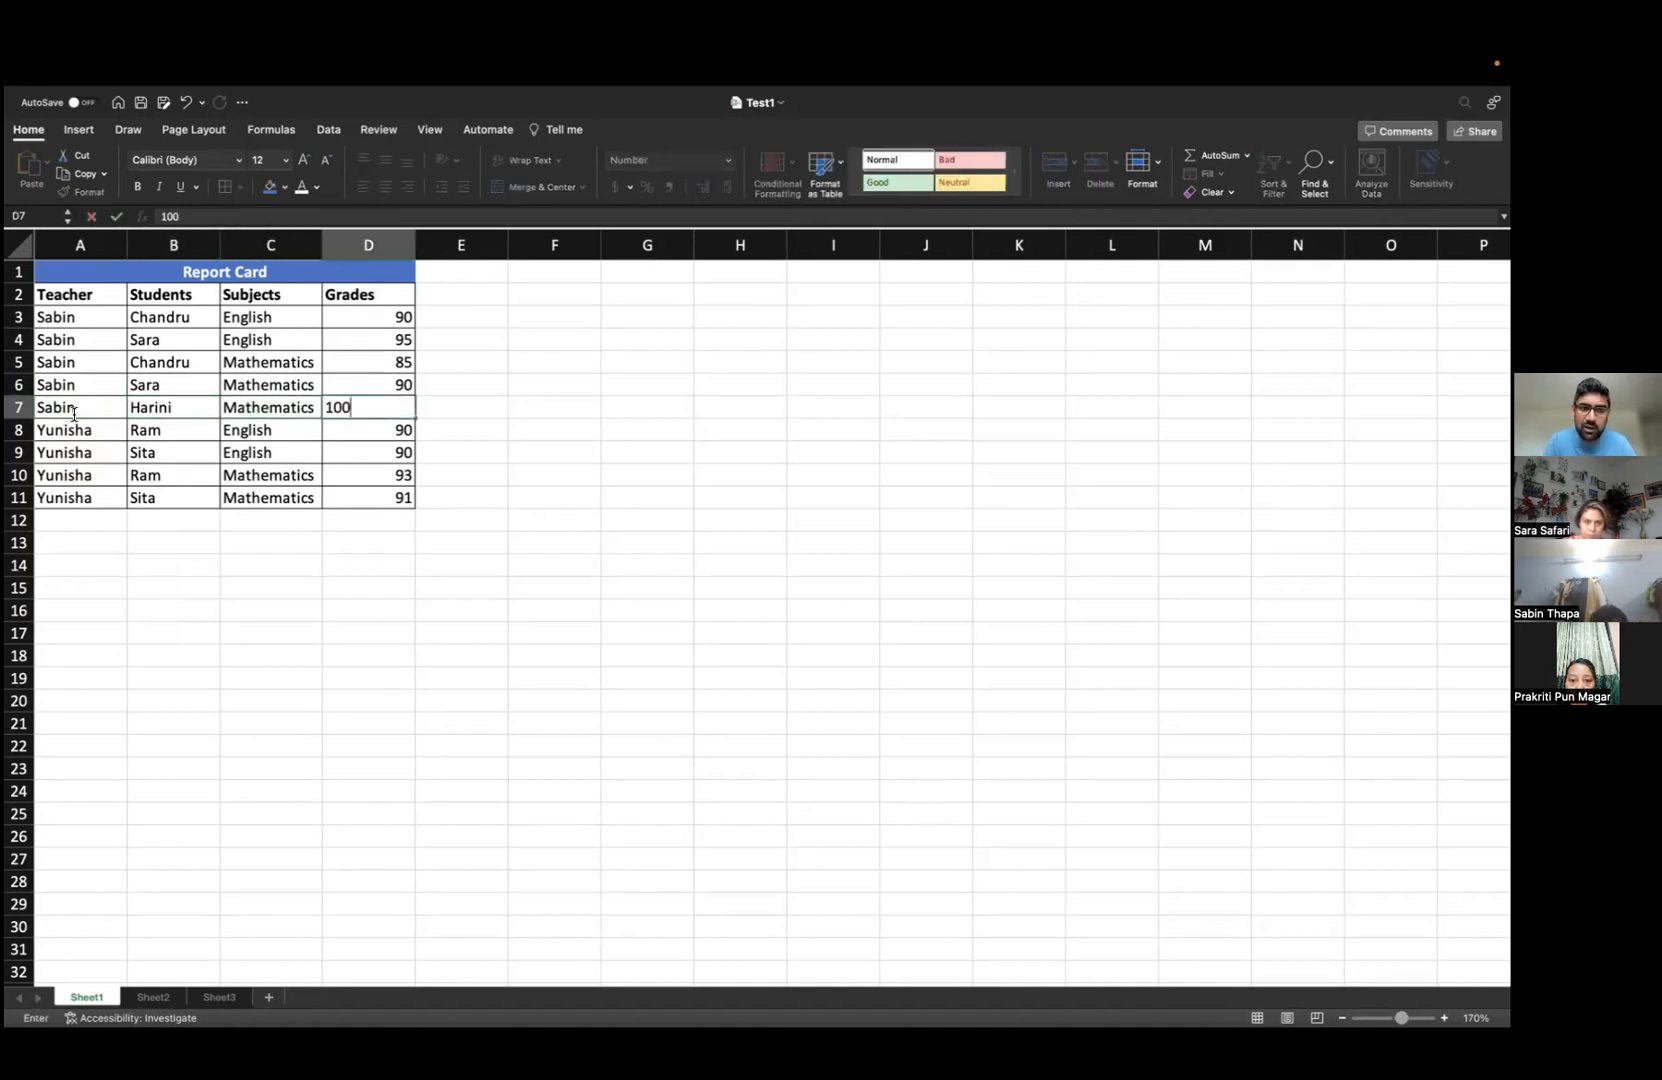
key(Return)
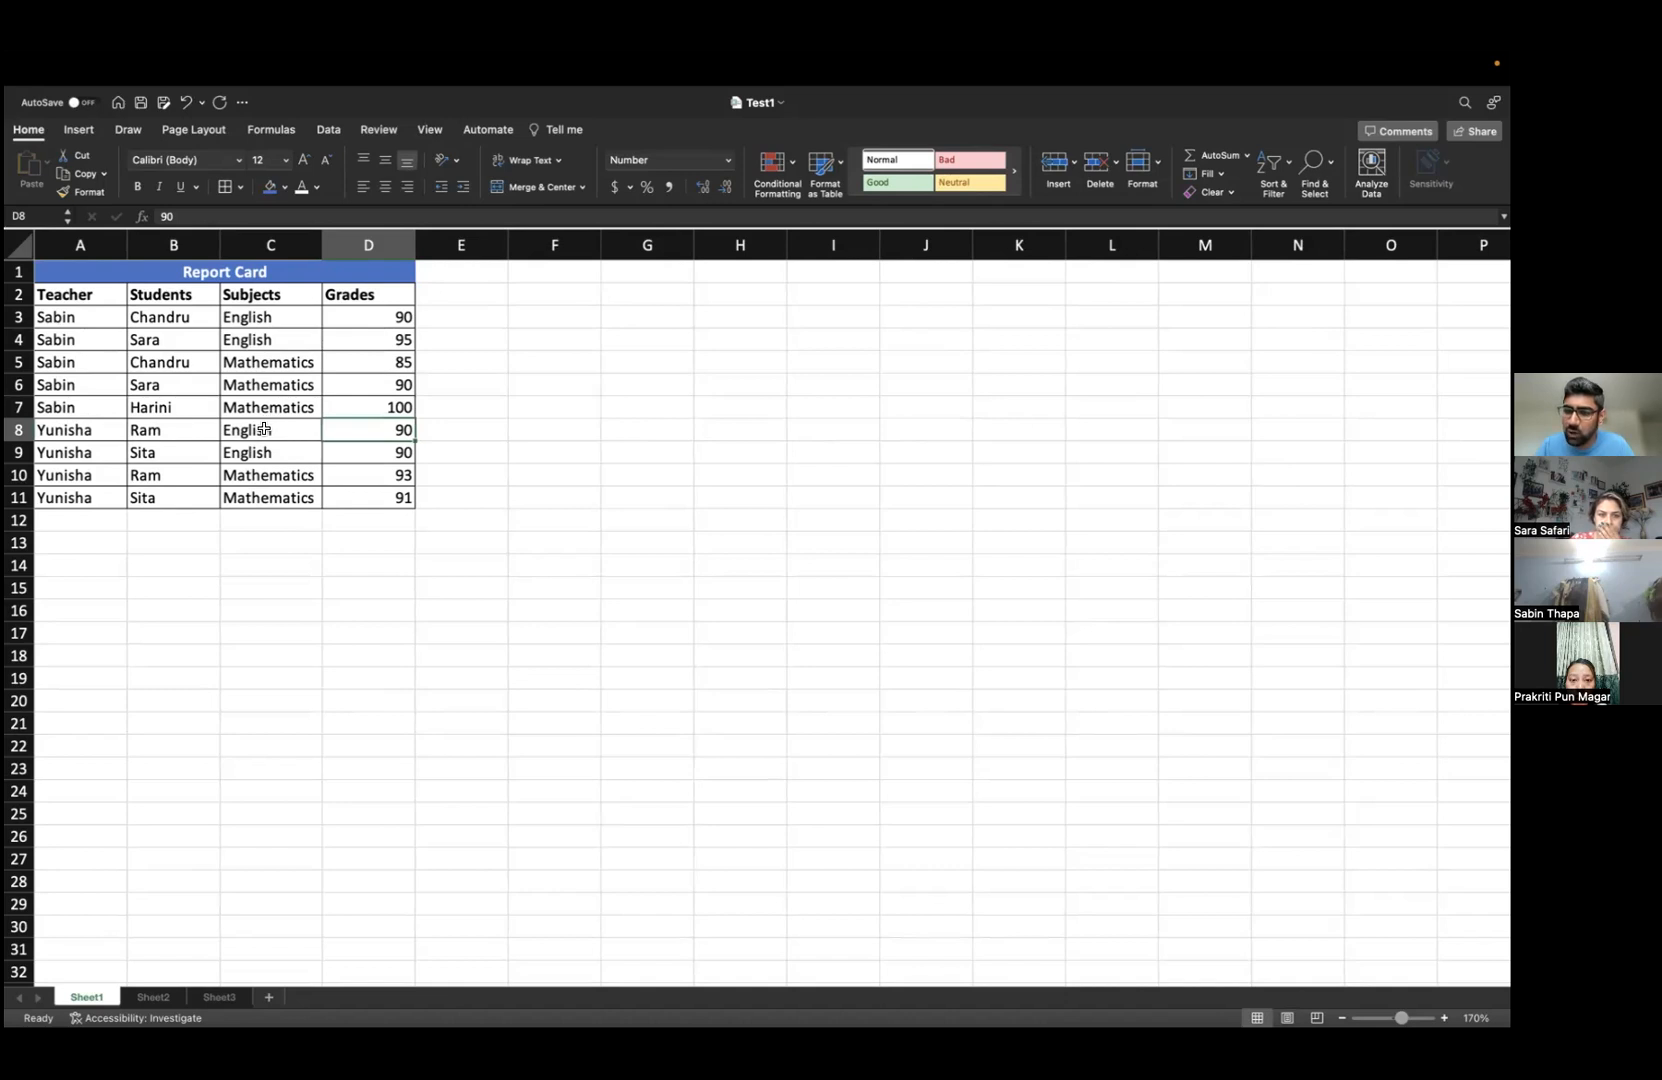
- Try inserting a blank row above row 5, and undo the insertion
click(73, 524)
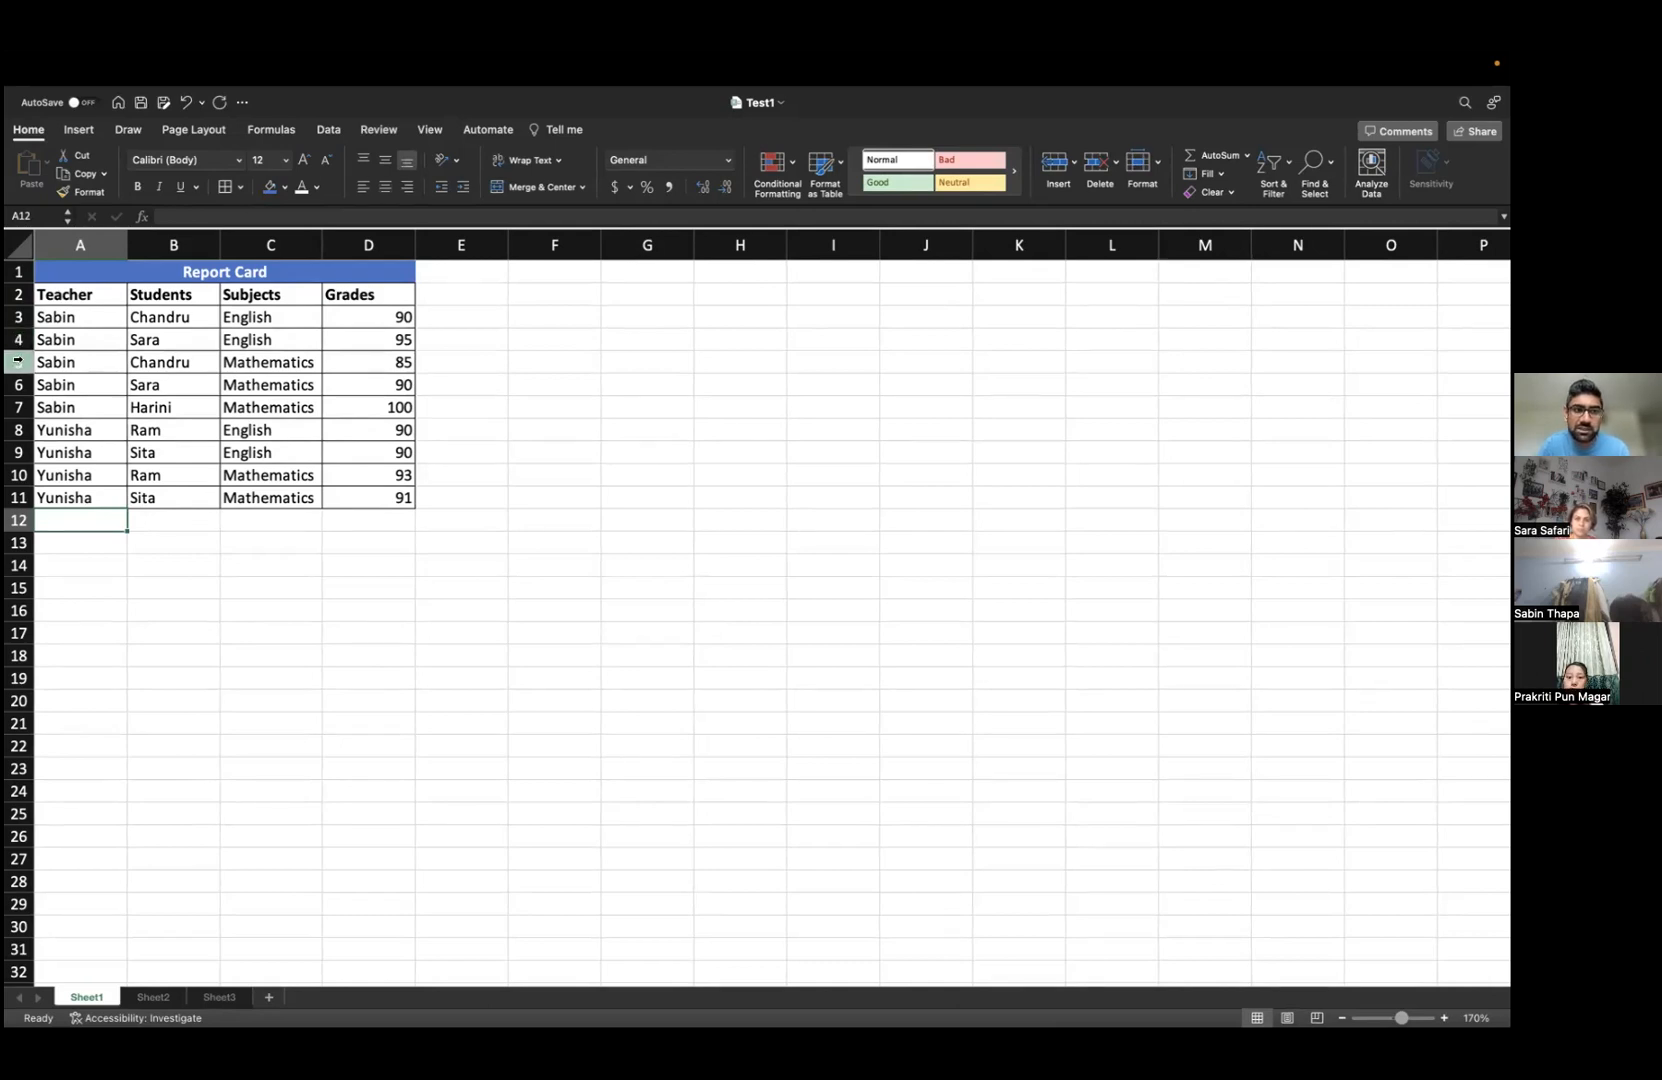
click(17, 361)
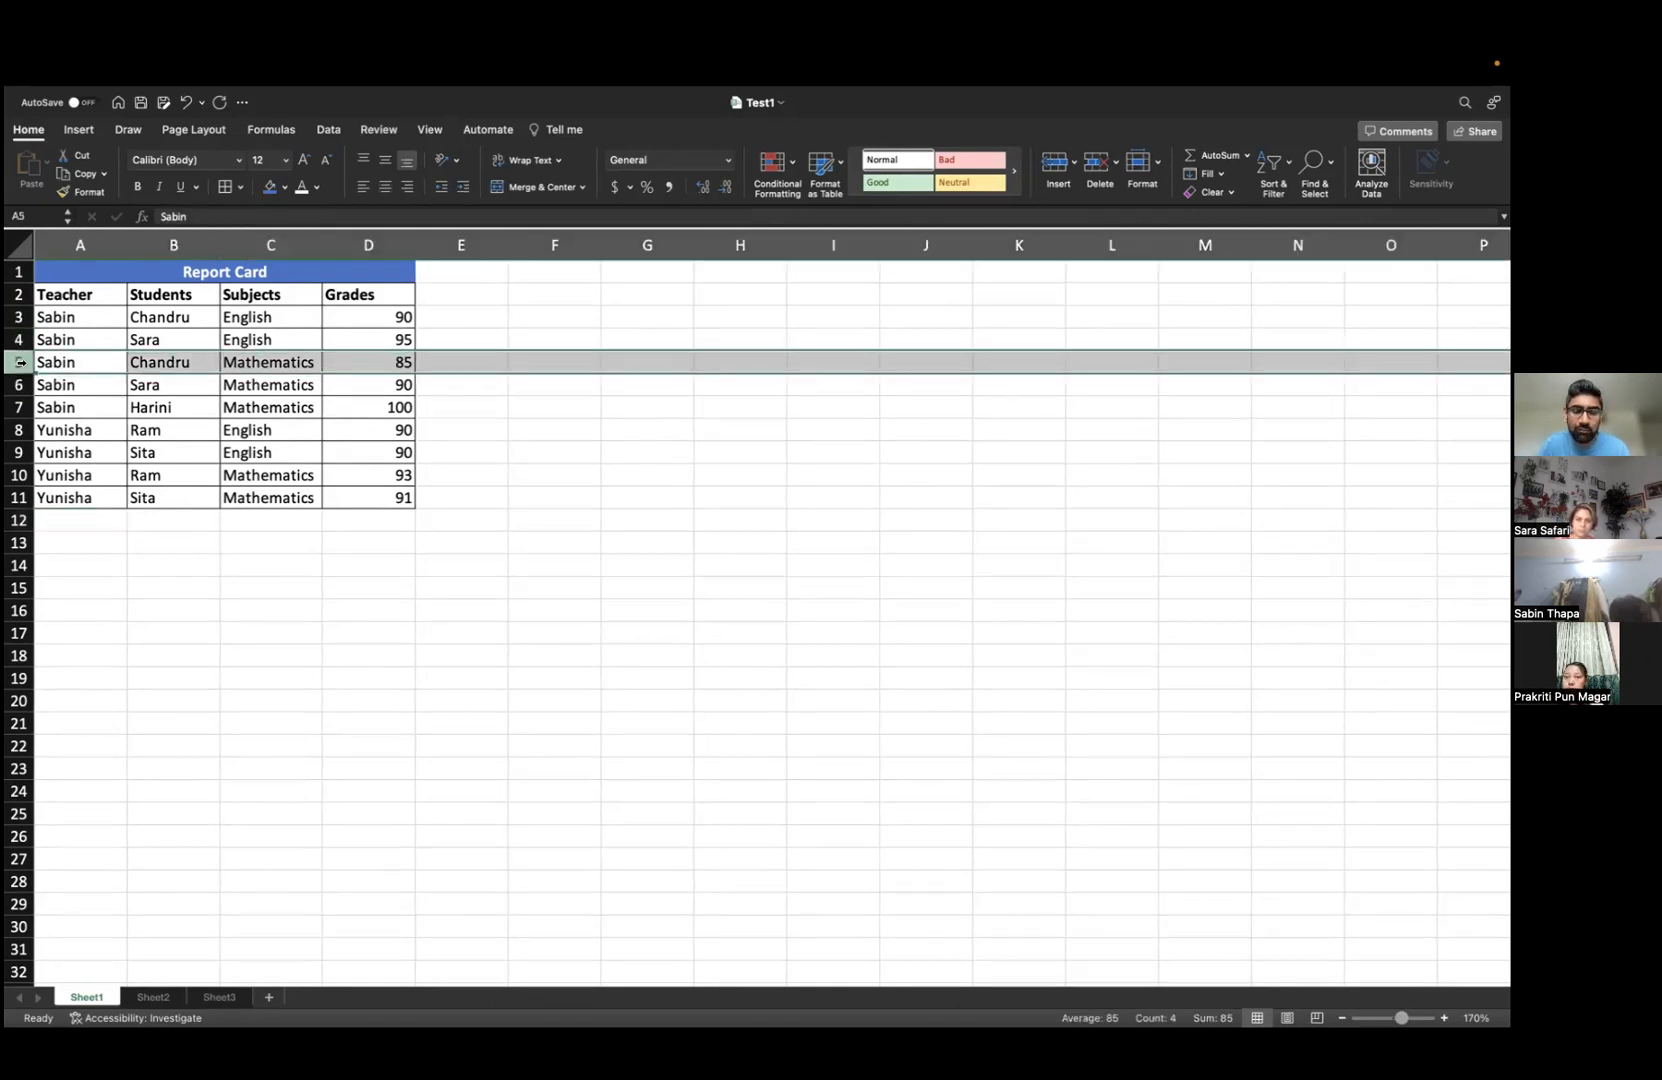
right_click(20, 363)
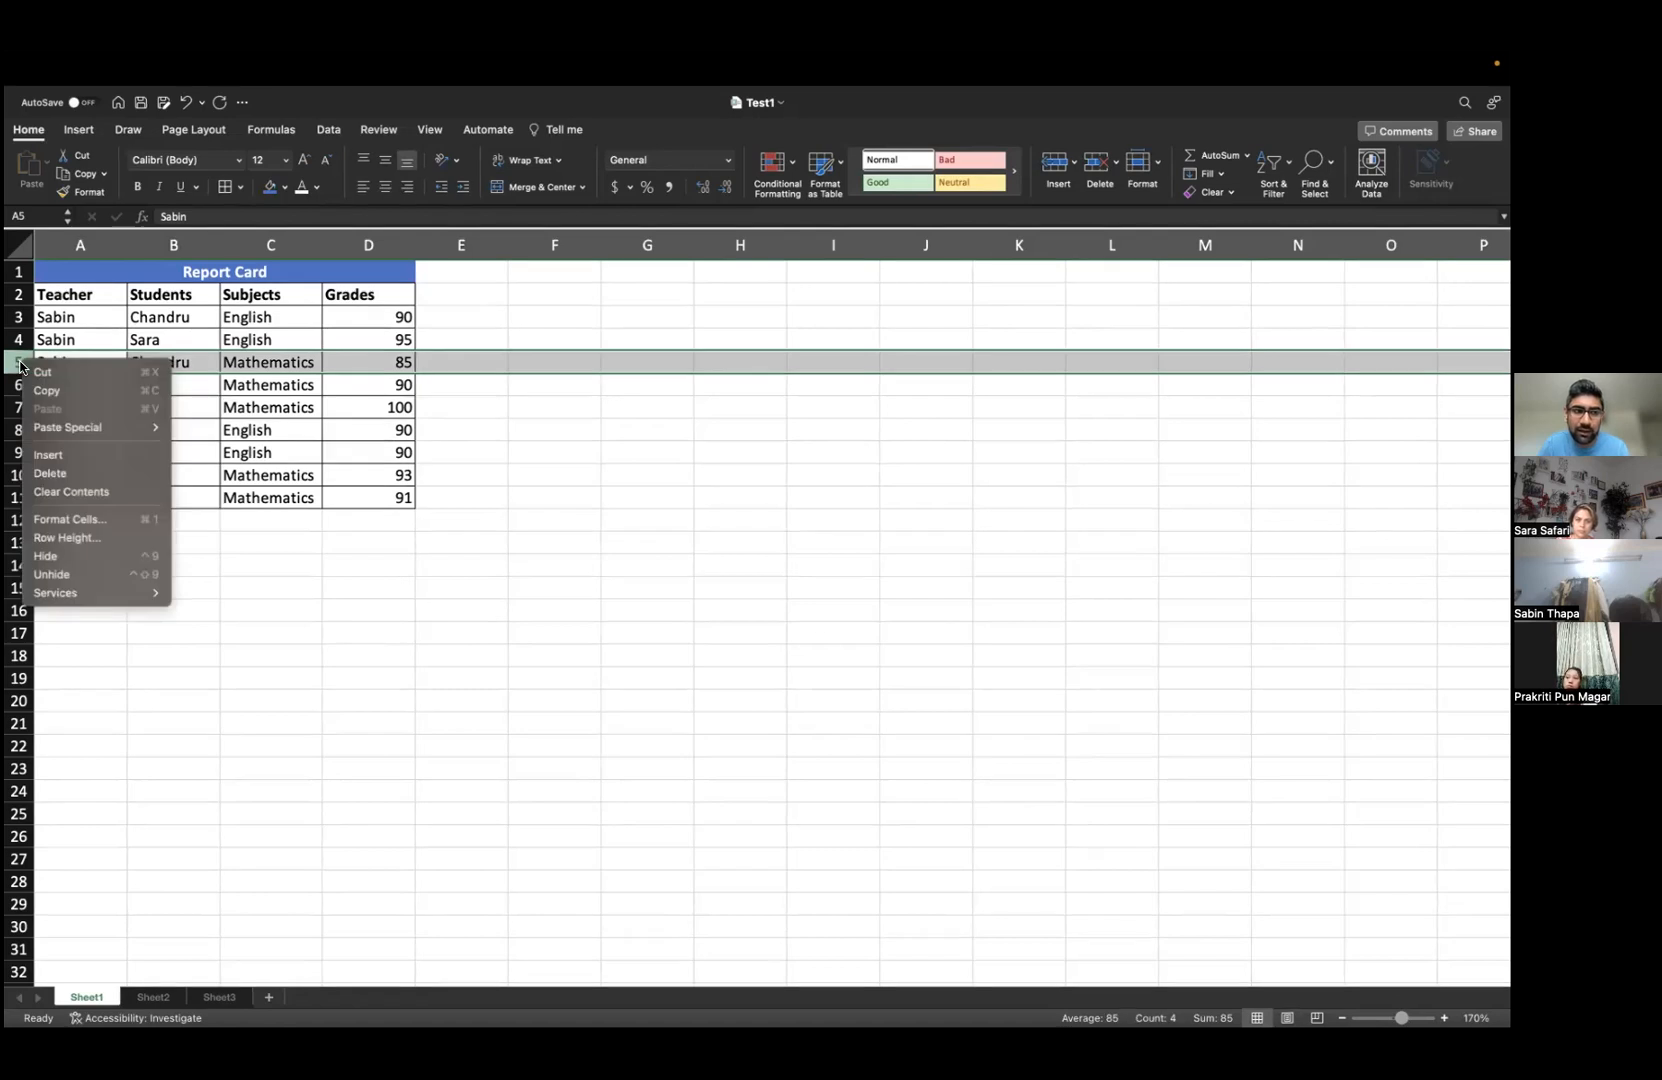
click(73, 454)
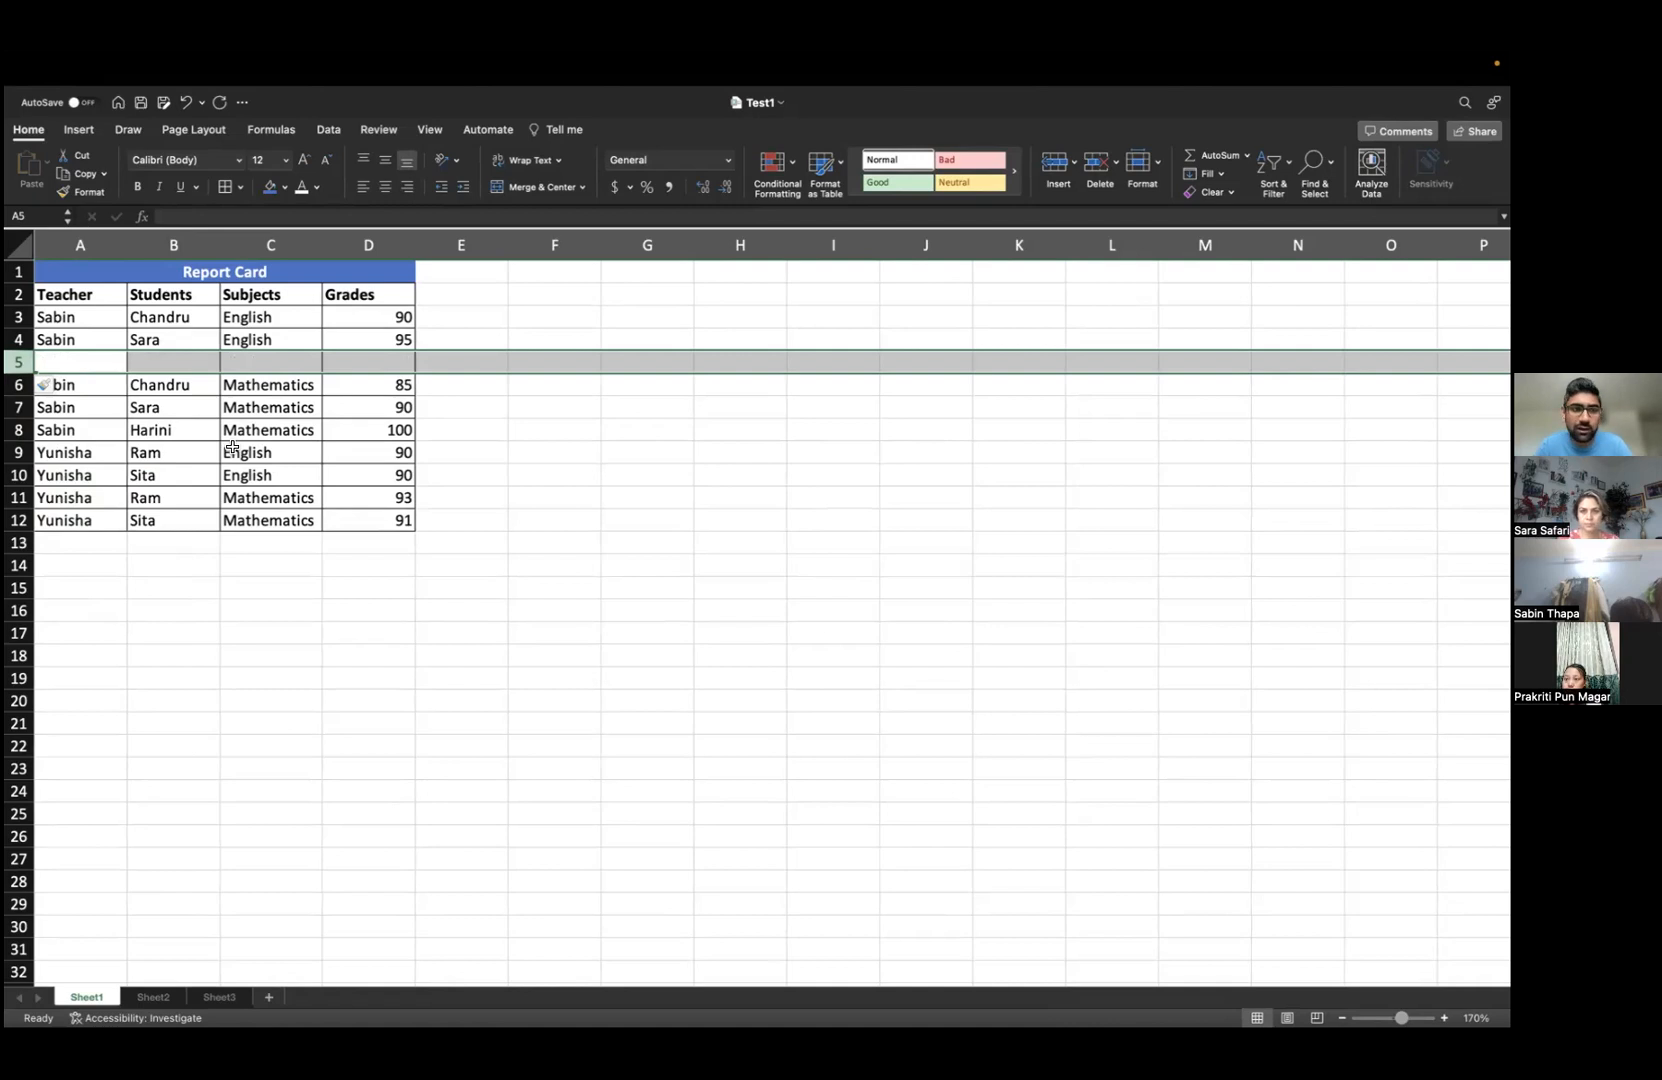
key(super+z)
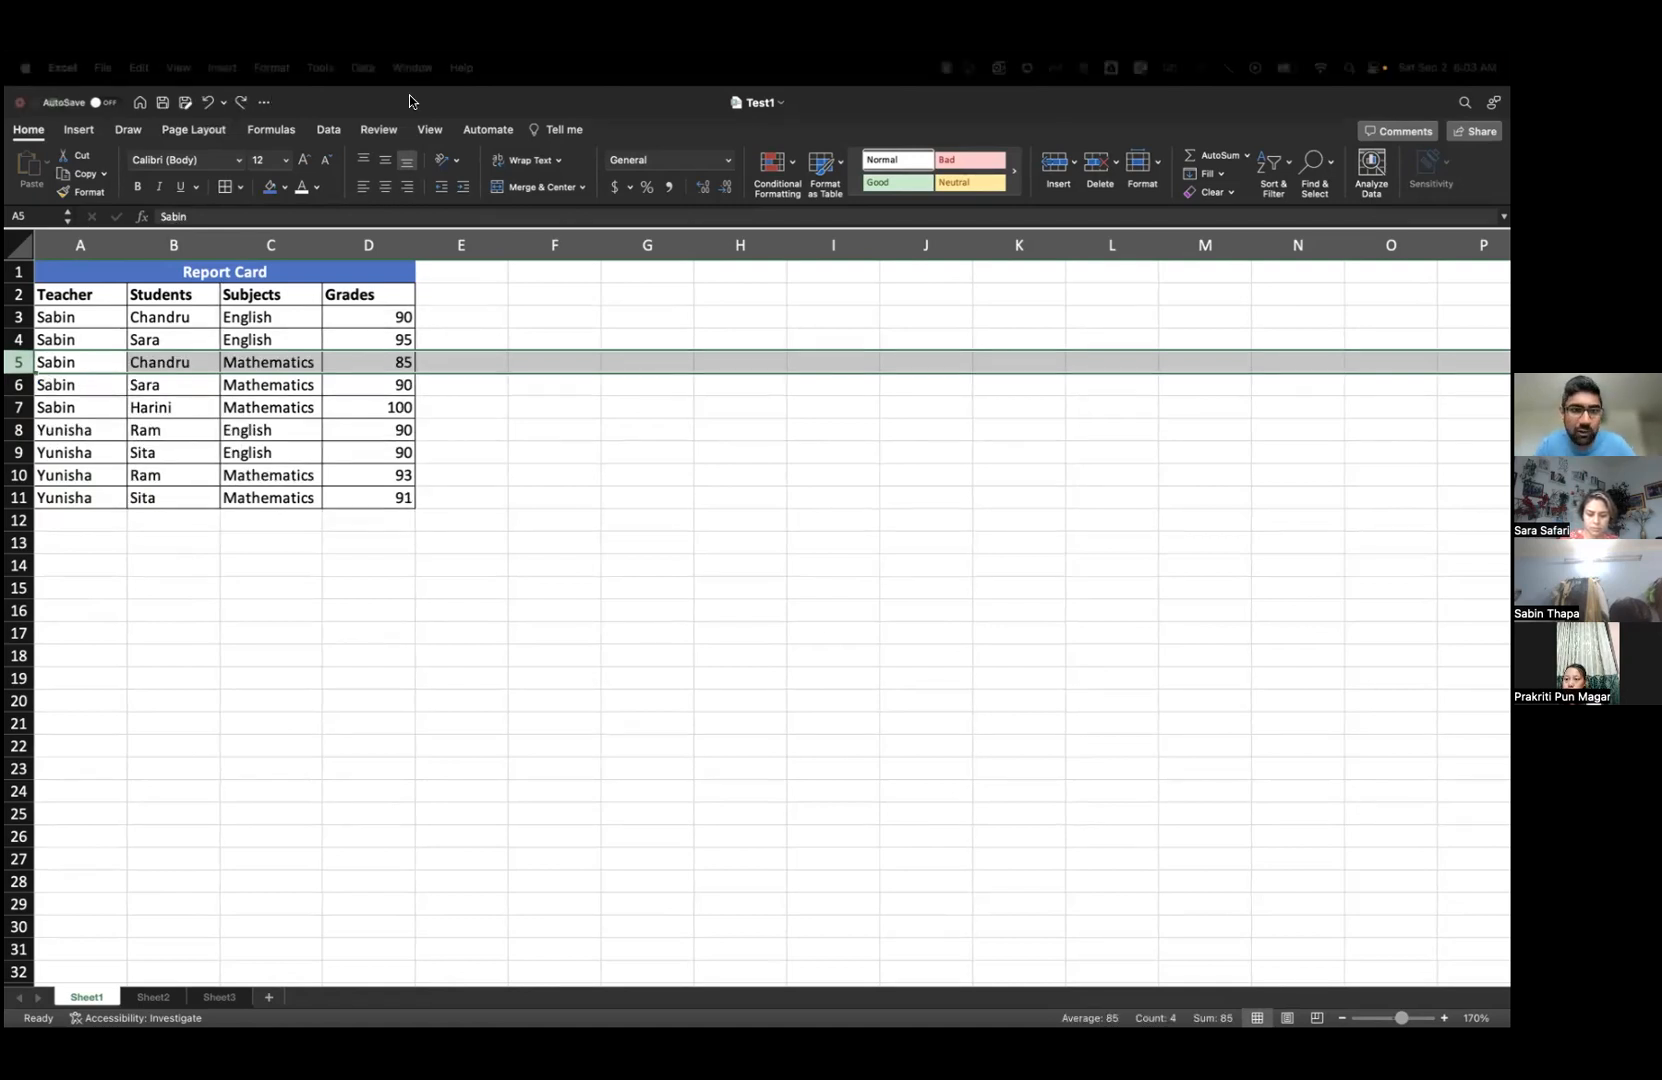
- On Sheet2, enter the numbers 1 to 5 down cells B1 to B5
click(402, 447)
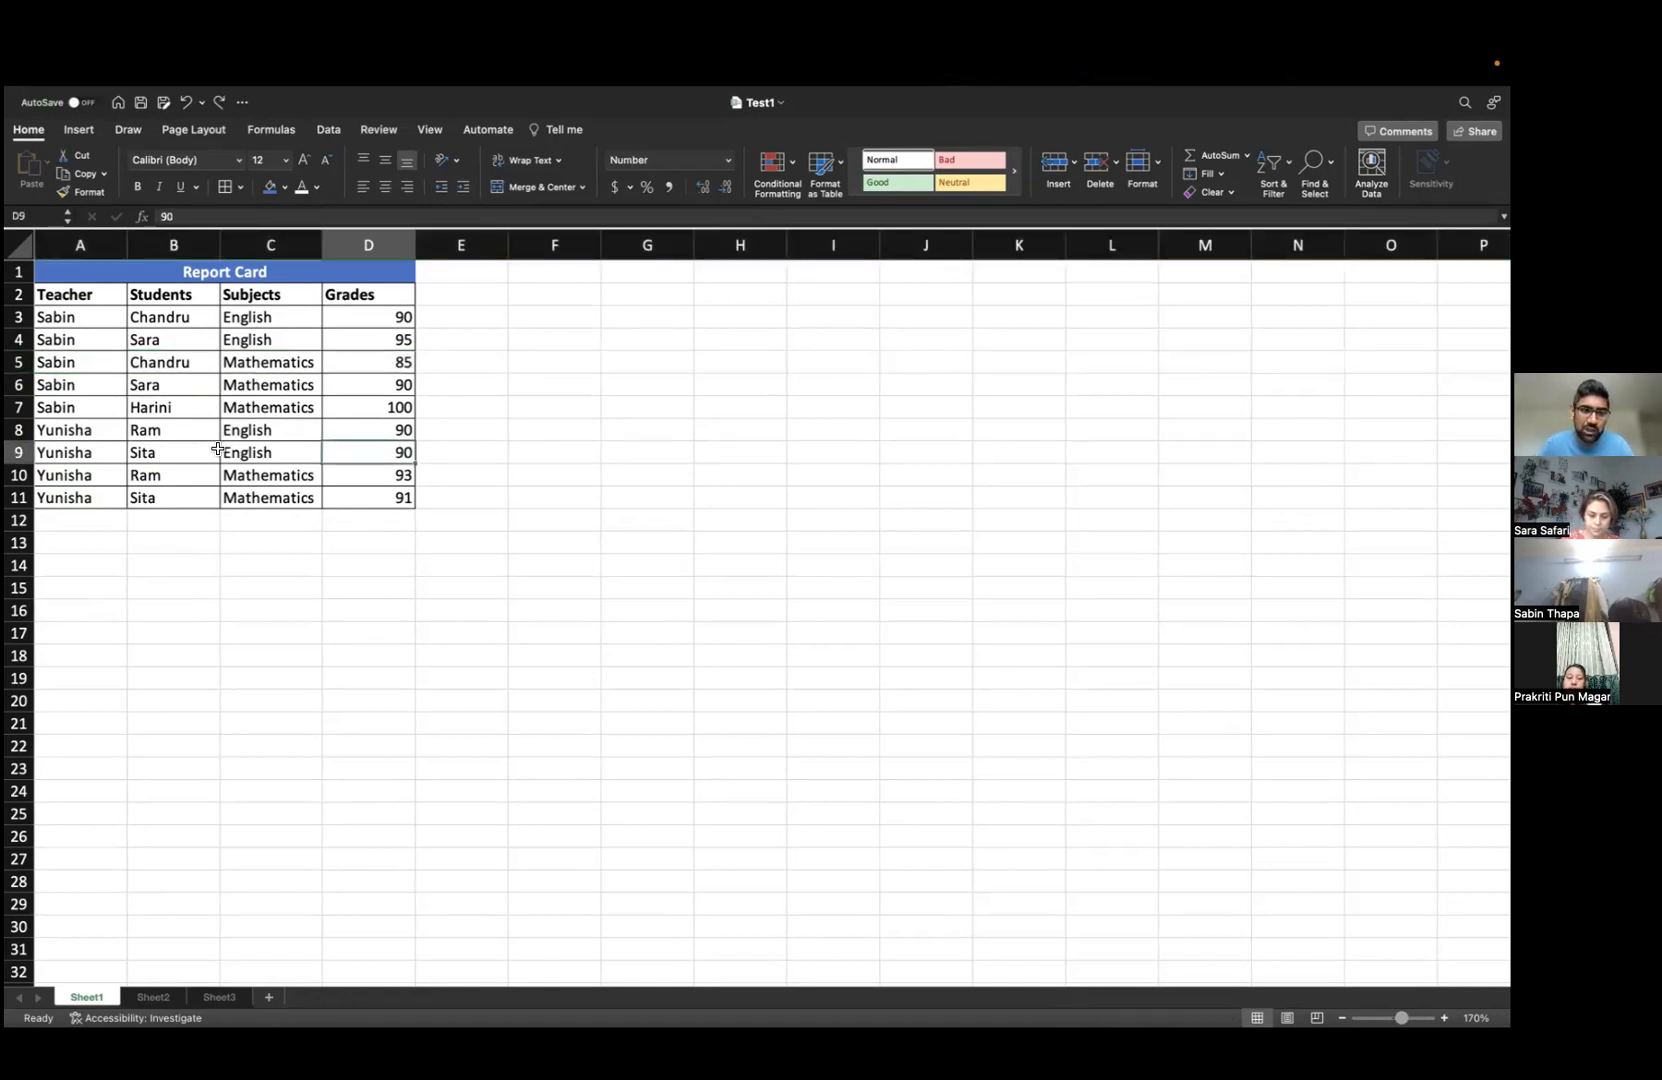
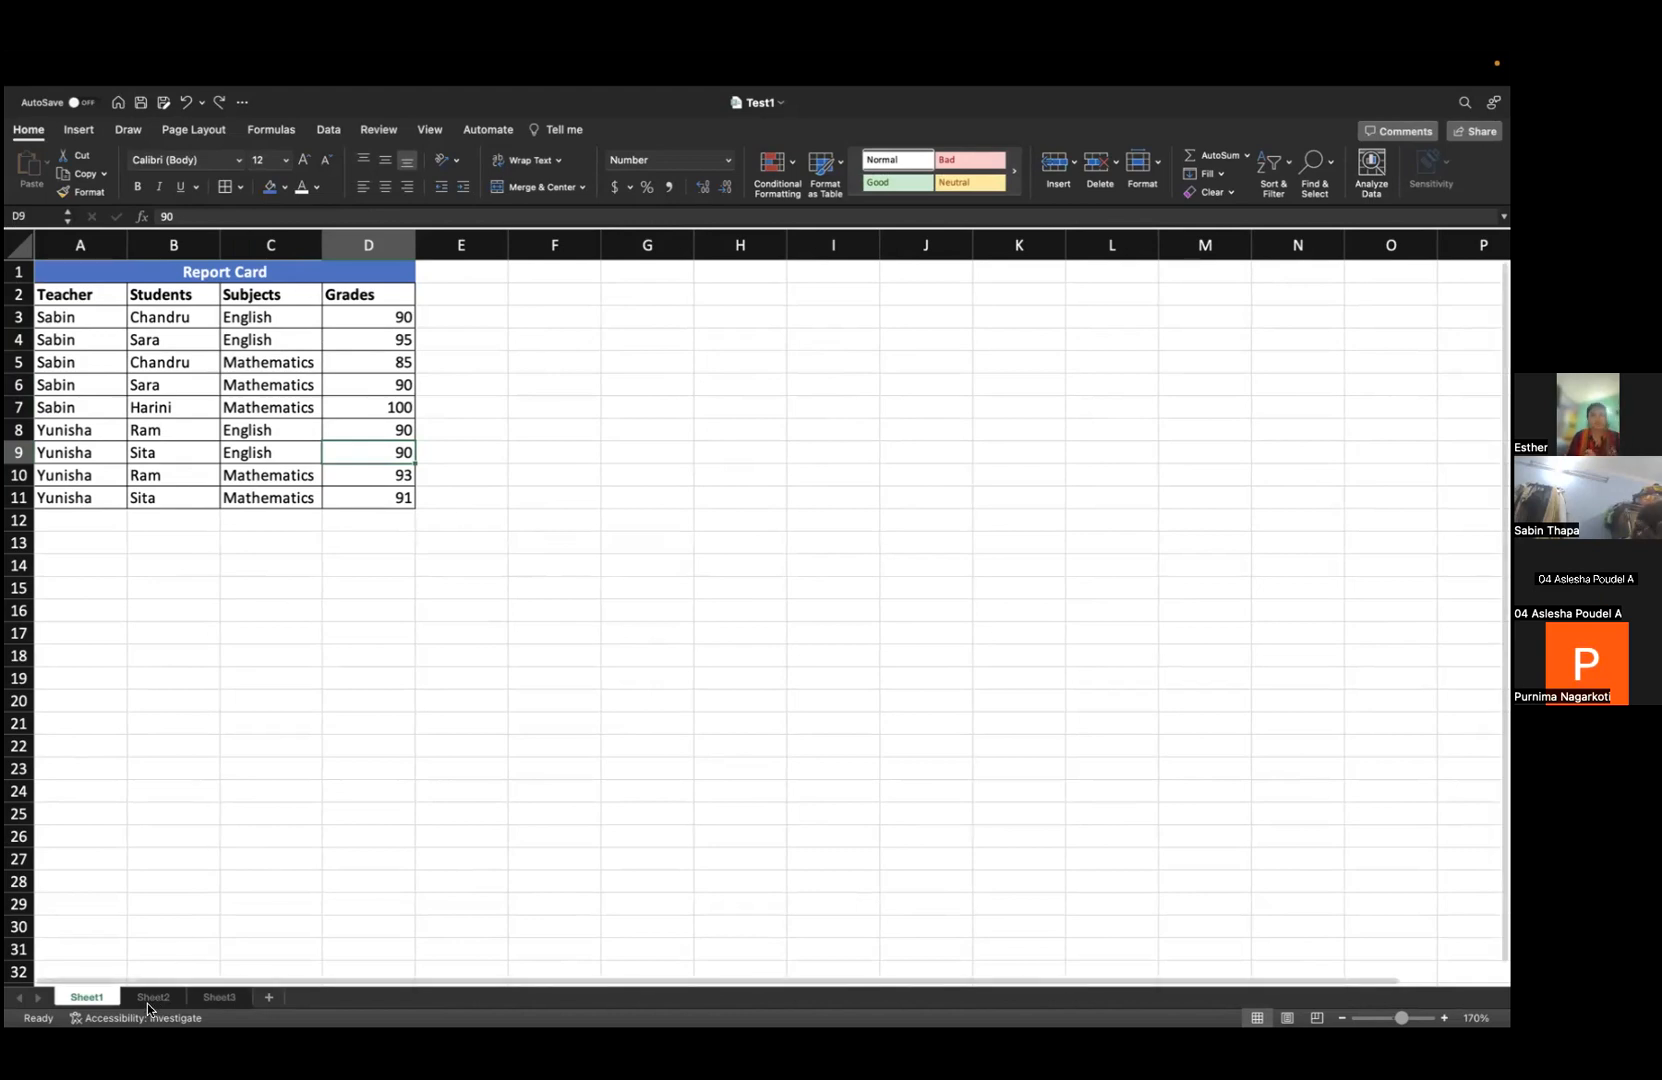
click(152, 997)
scroll(523, 520, up, 5)
scroll(523, 520, down, 5)
scroll(315, 423, up, 5)
scroll(315, 423, left, 3)
scroll(167, 293, left, 2)
scroll(108, 280, right, 1)
click(108, 282)
text(1)
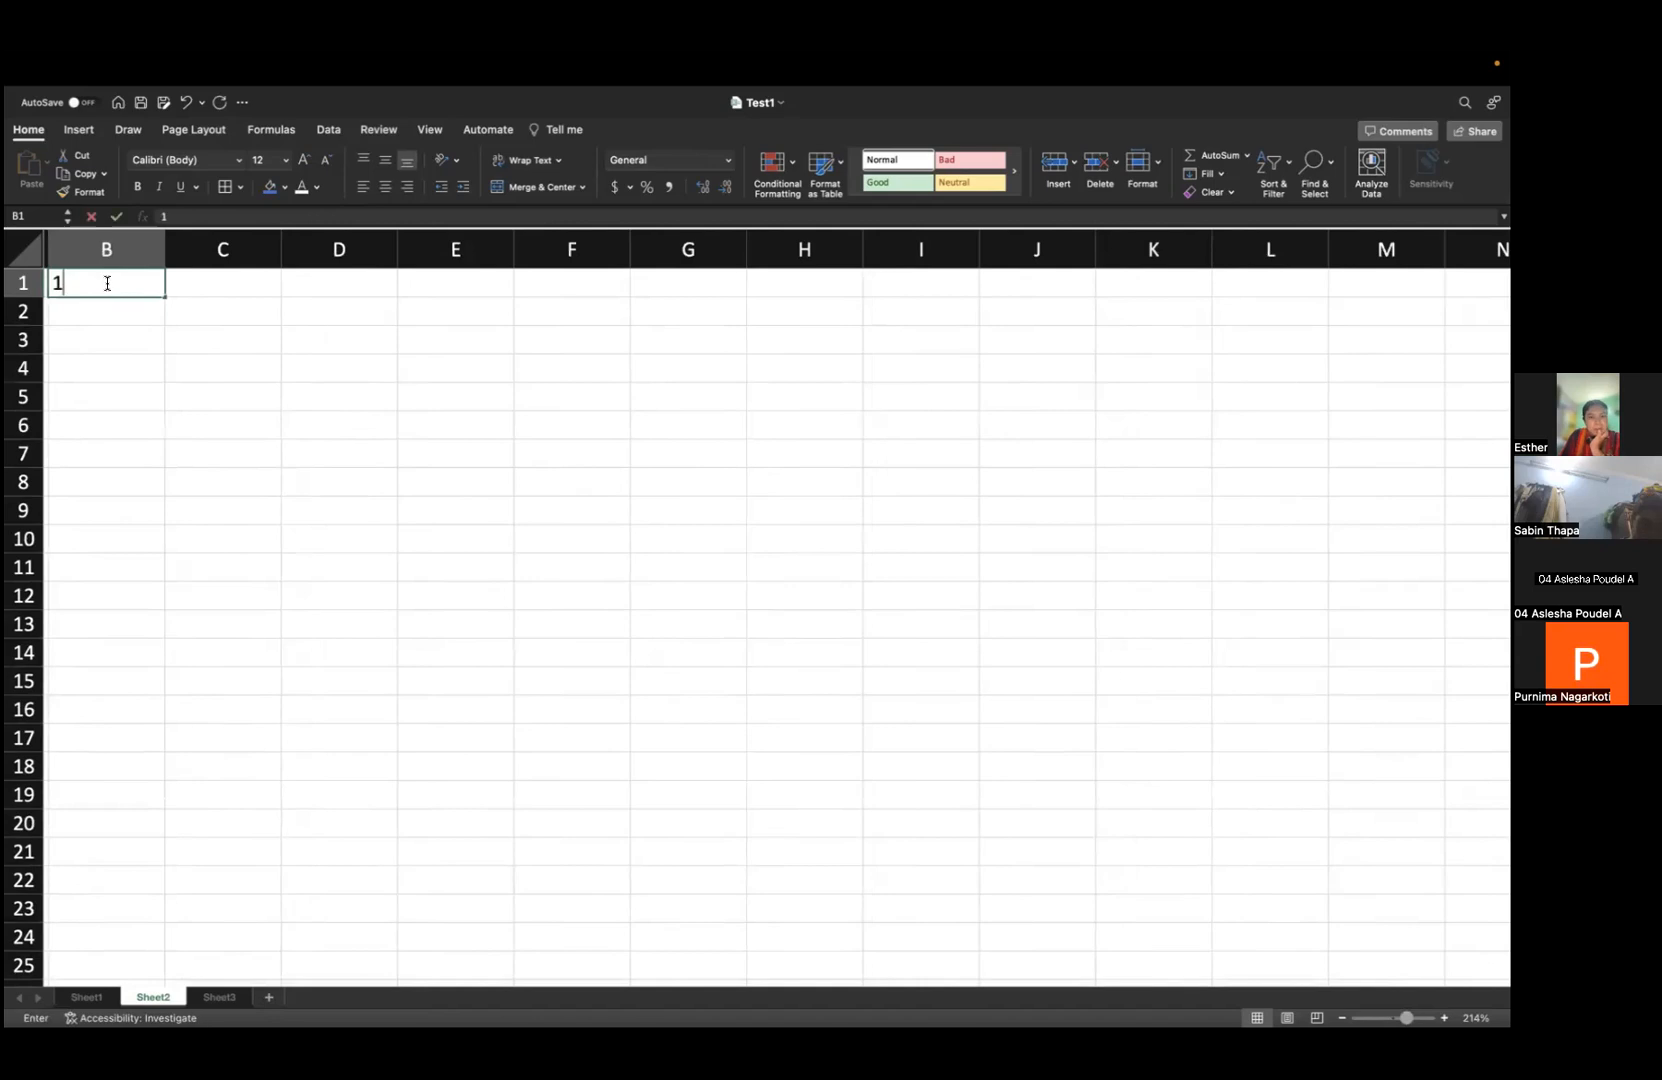
key(Return)
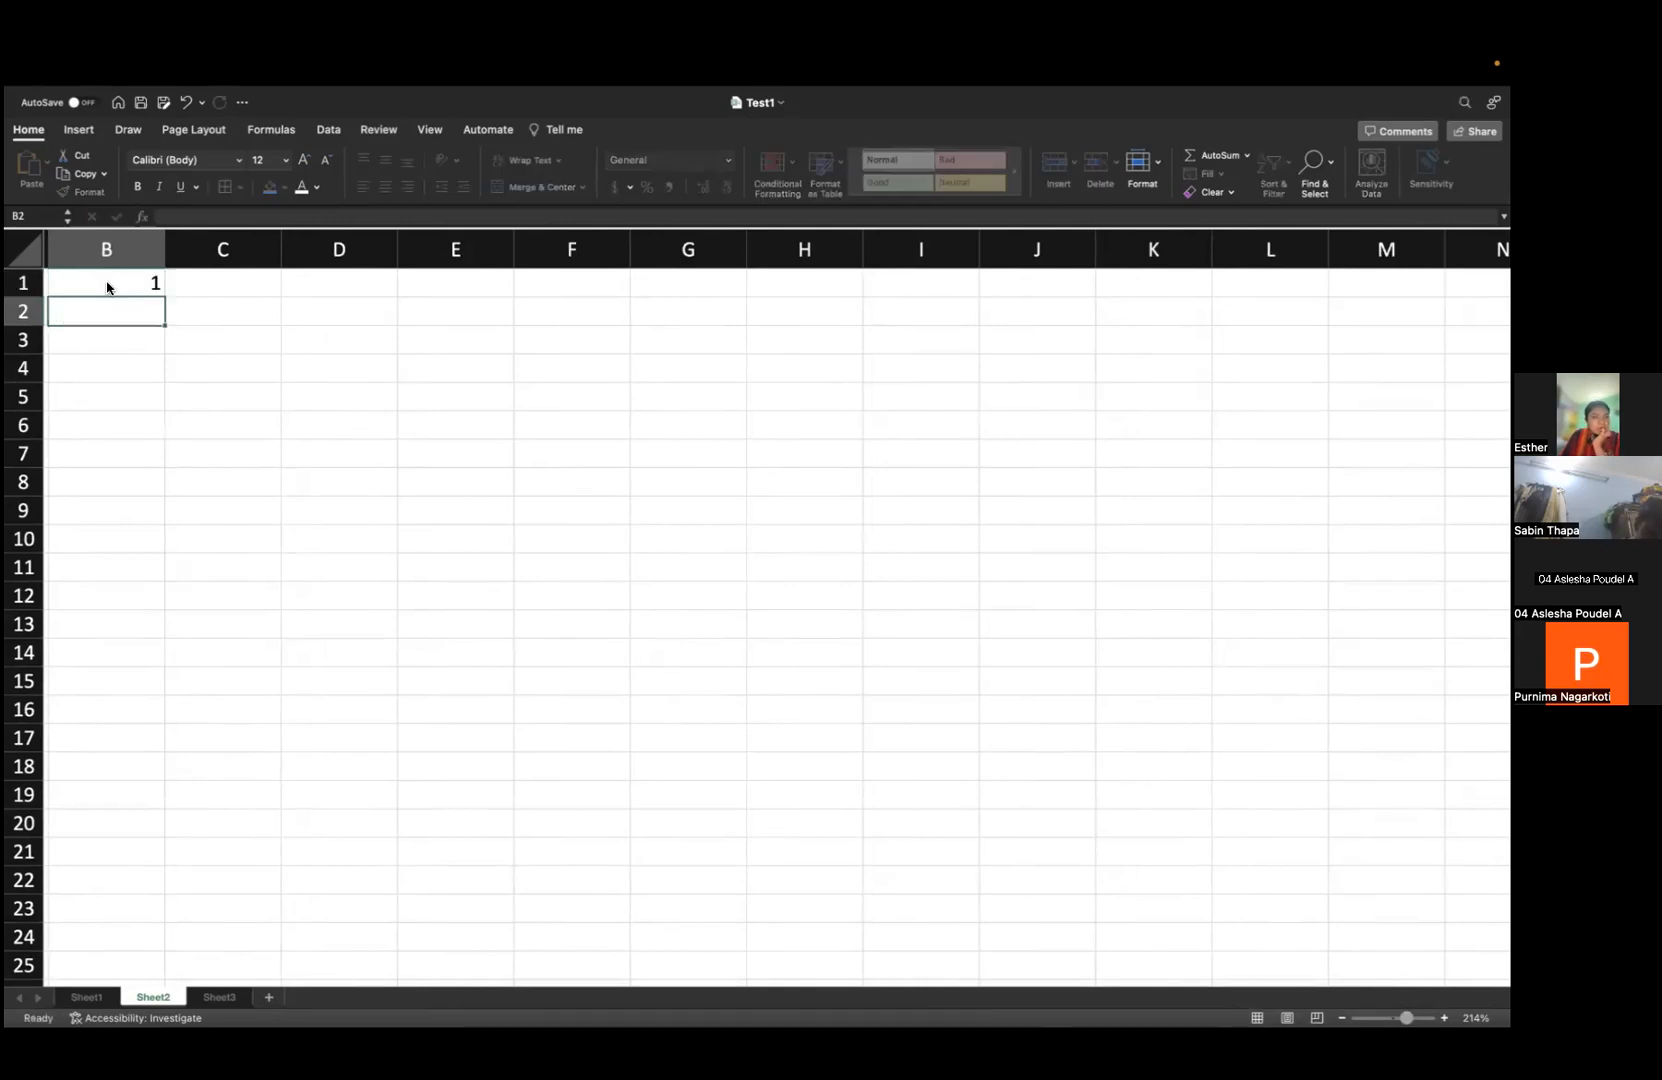
text(2)
key(Return)
text(3)
key(Return)
text(4)
key(Return)
text(5)
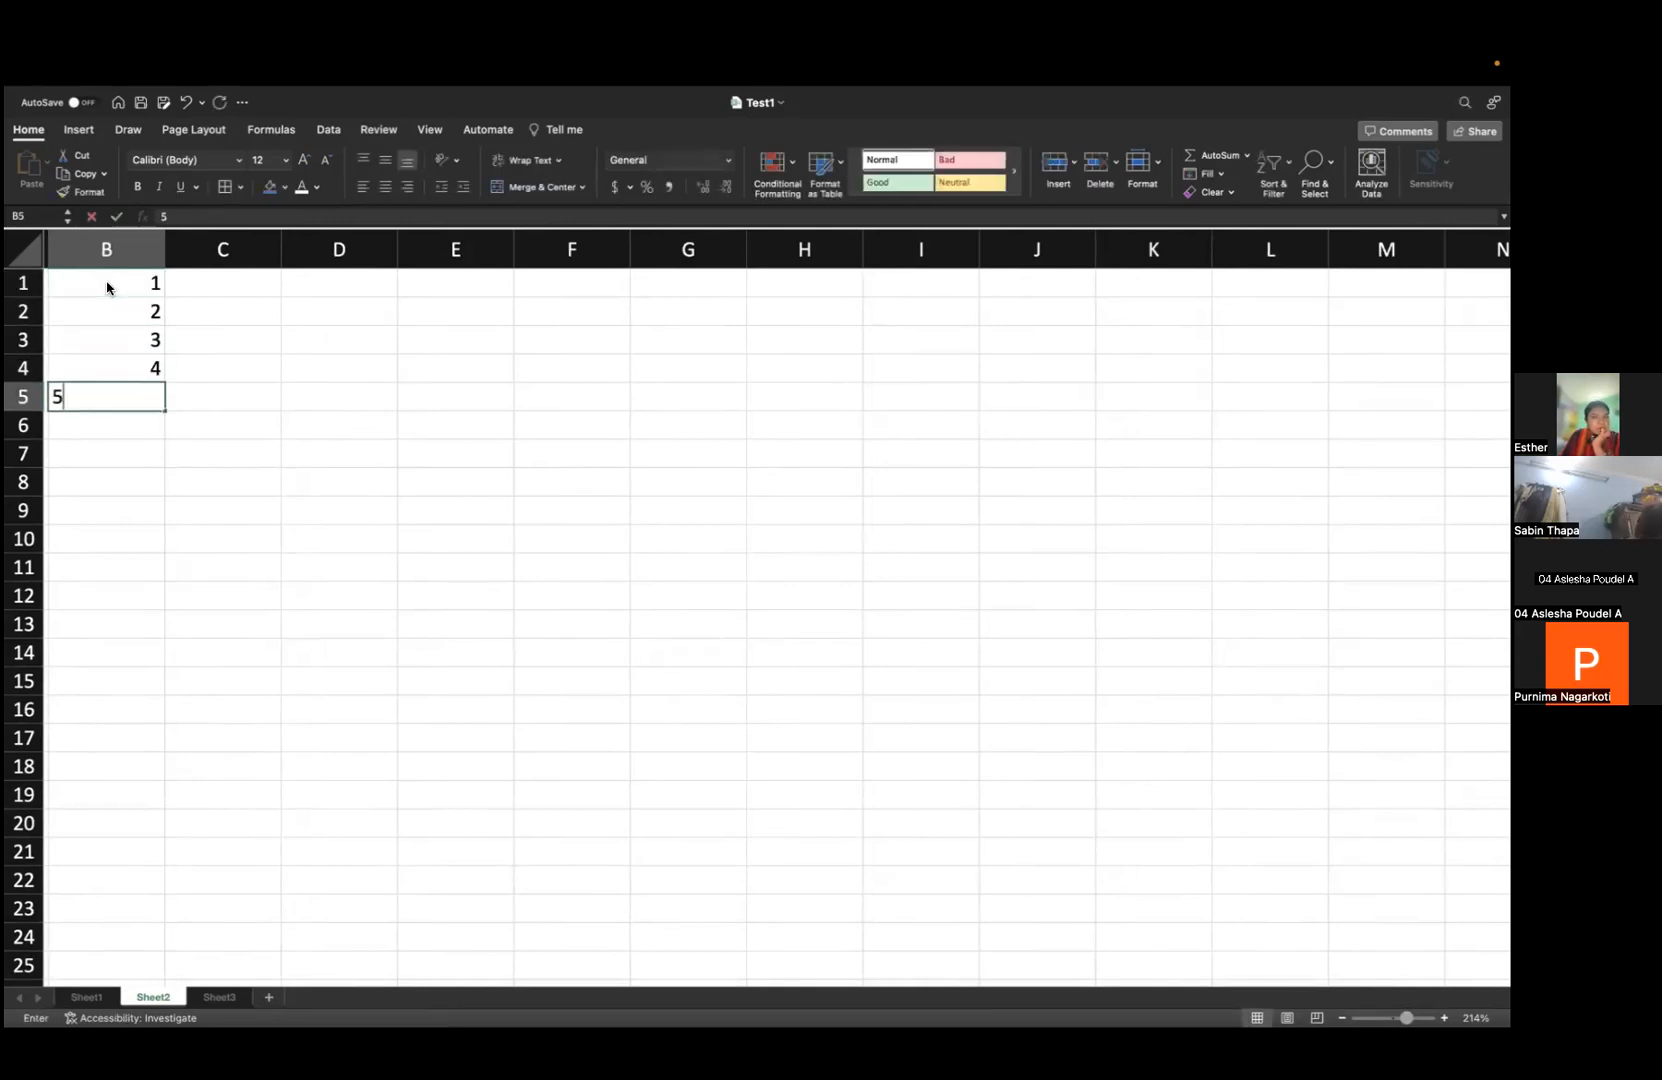
key(Return)
- Select the numbers in B1:B5 to read their average, count and sum in the status bar
drag(148, 289, 142, 405)
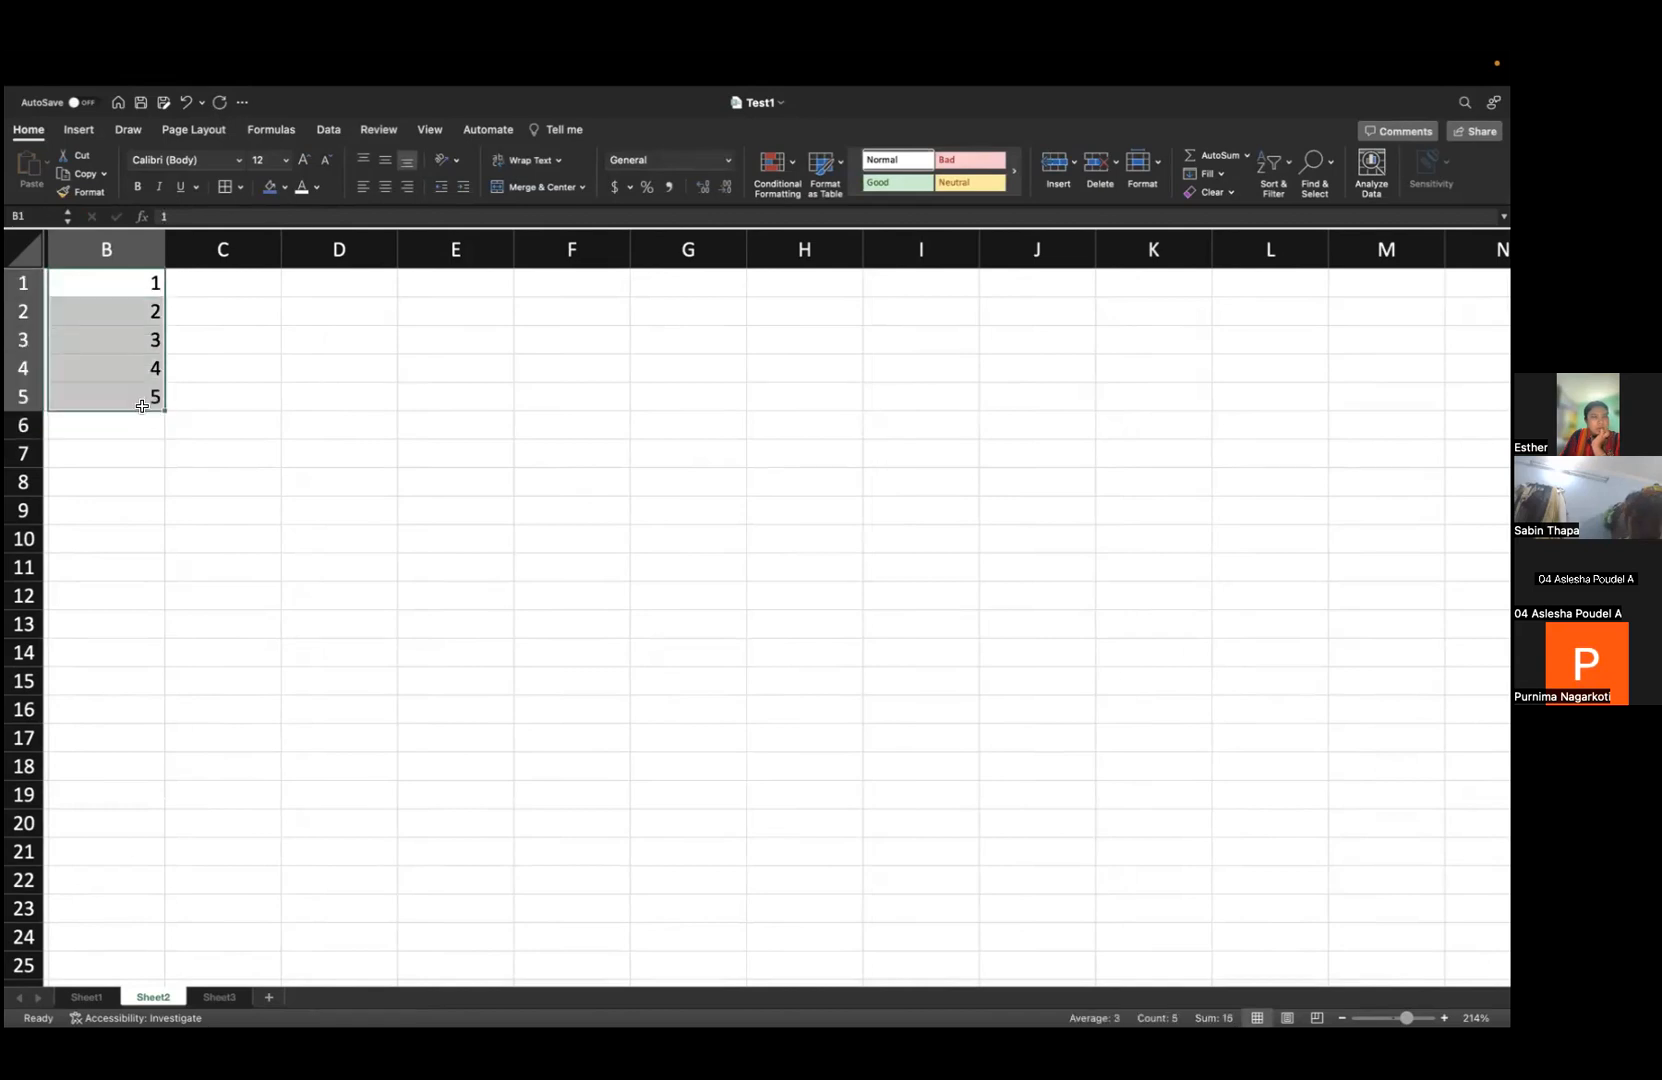
click(138, 425)
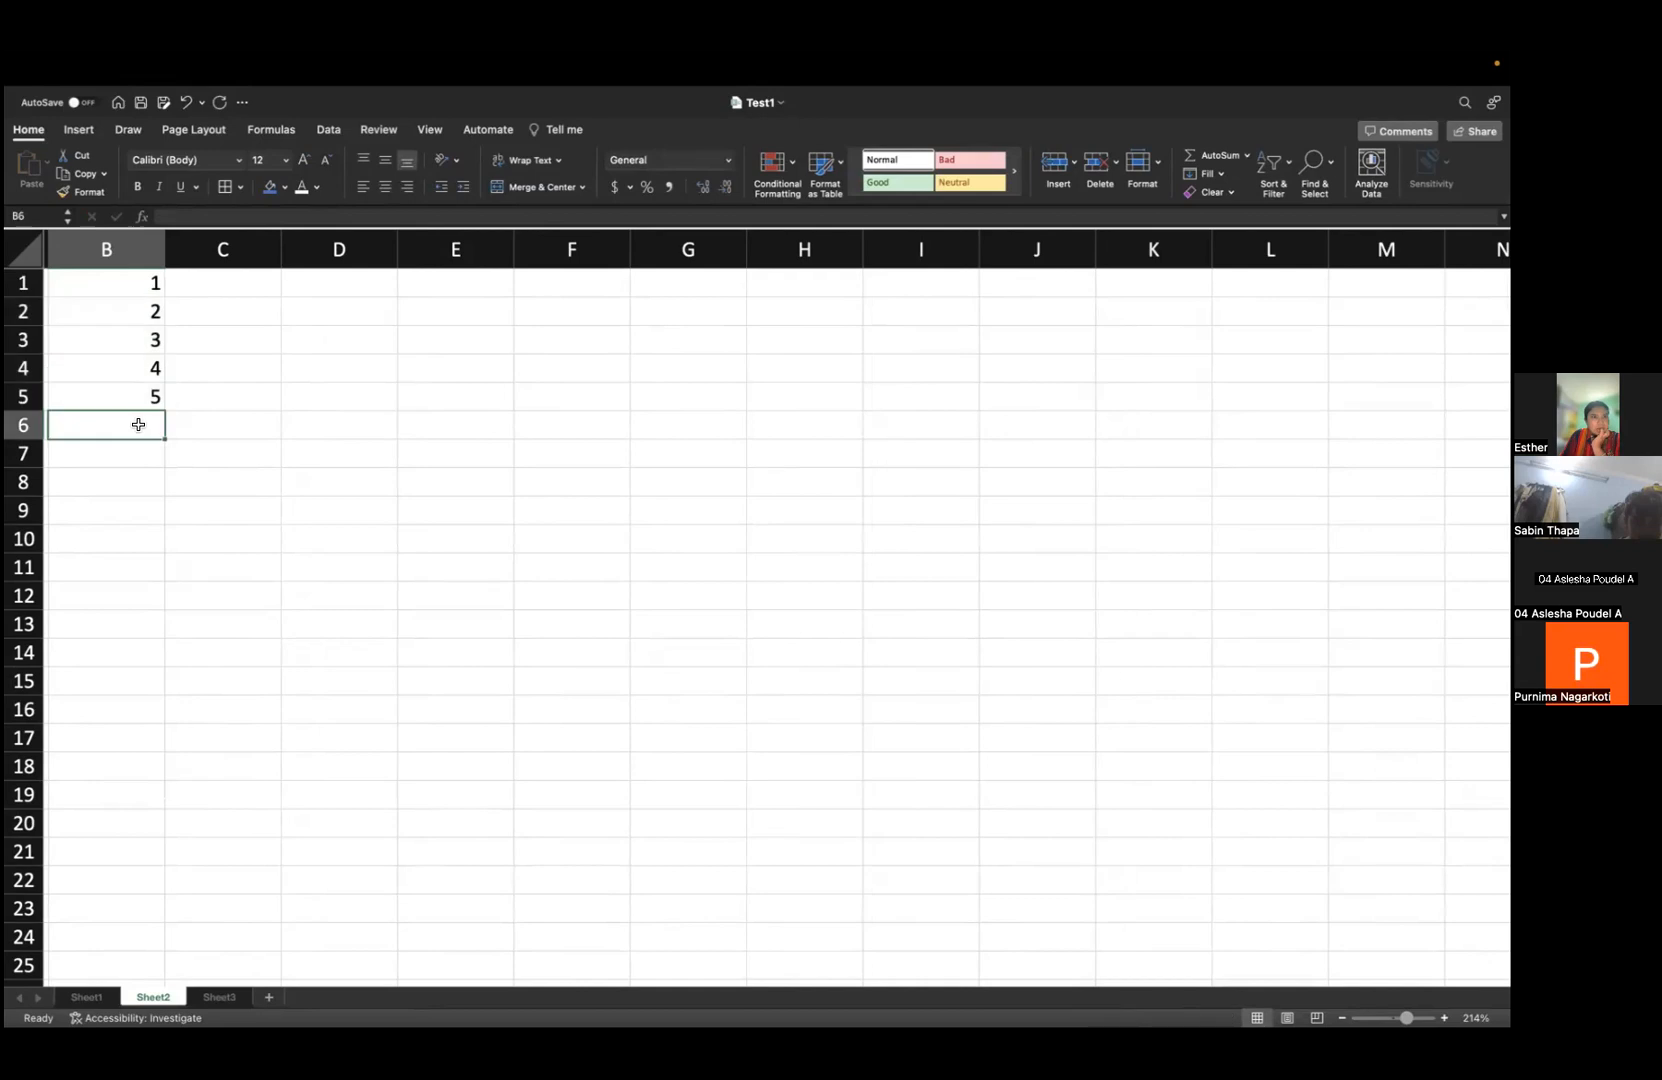
drag(152, 283, 147, 382)
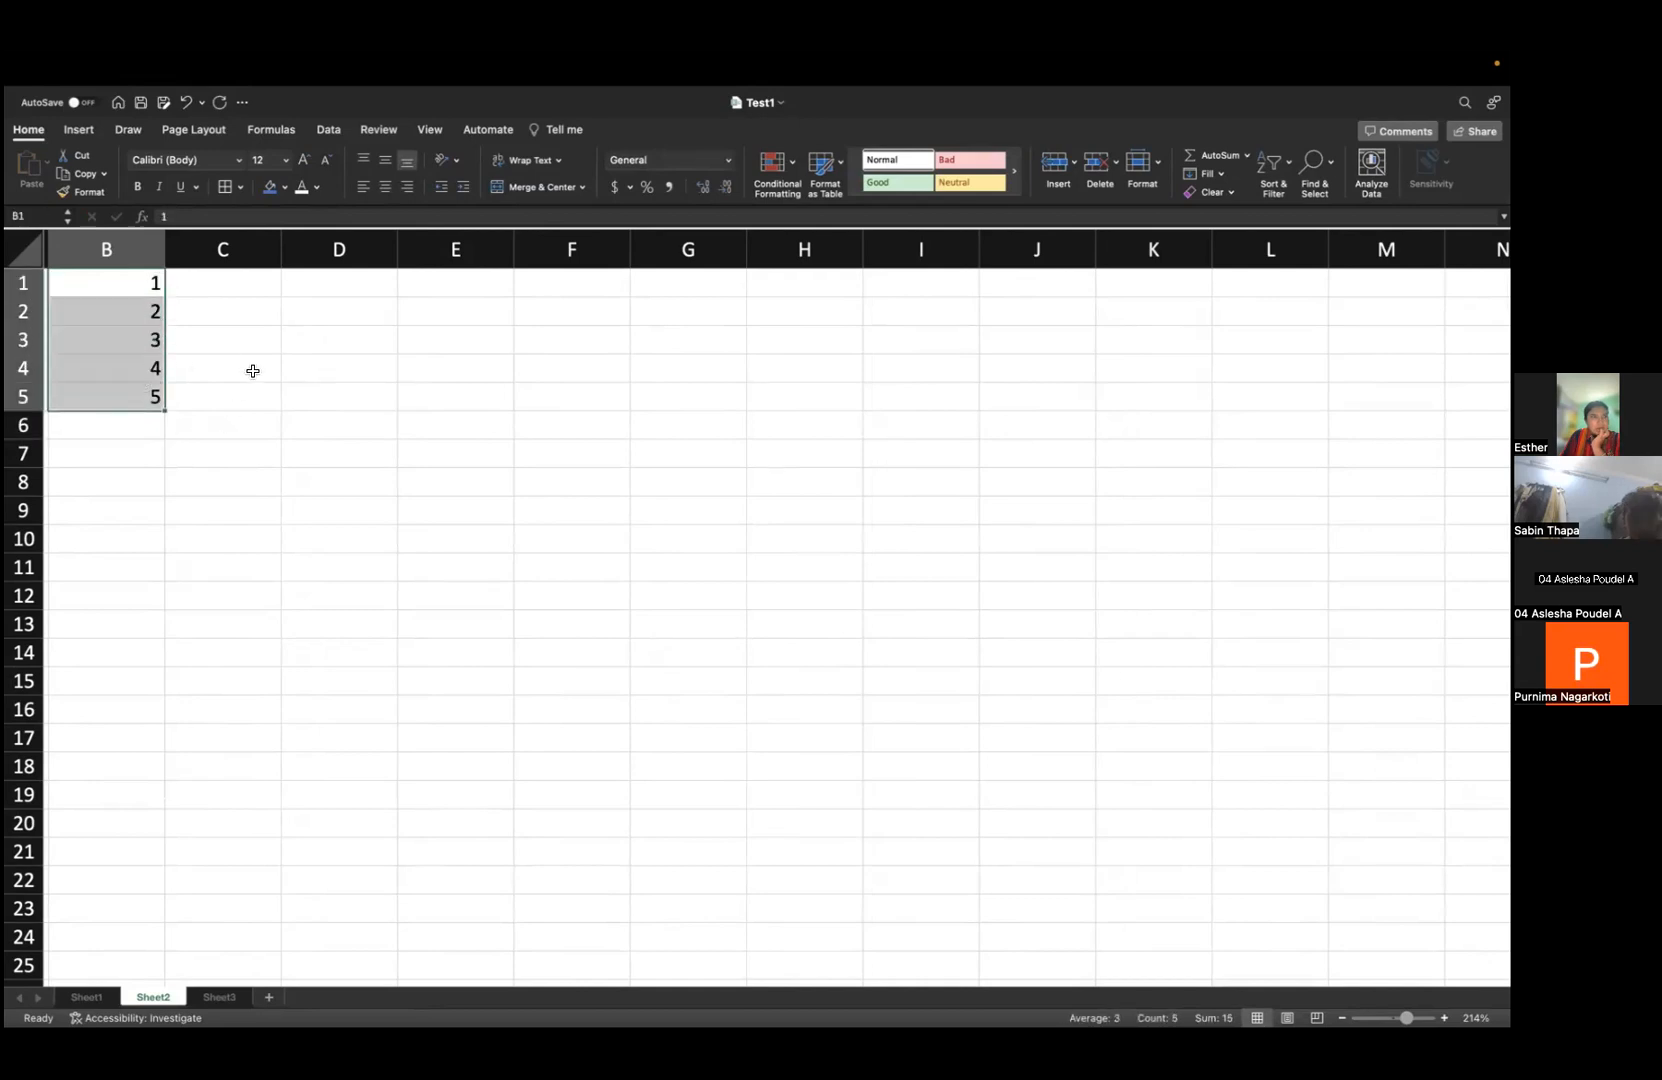
click(253, 372)
drag(153, 288, 155, 394)
mouse_move(1075, 1020)
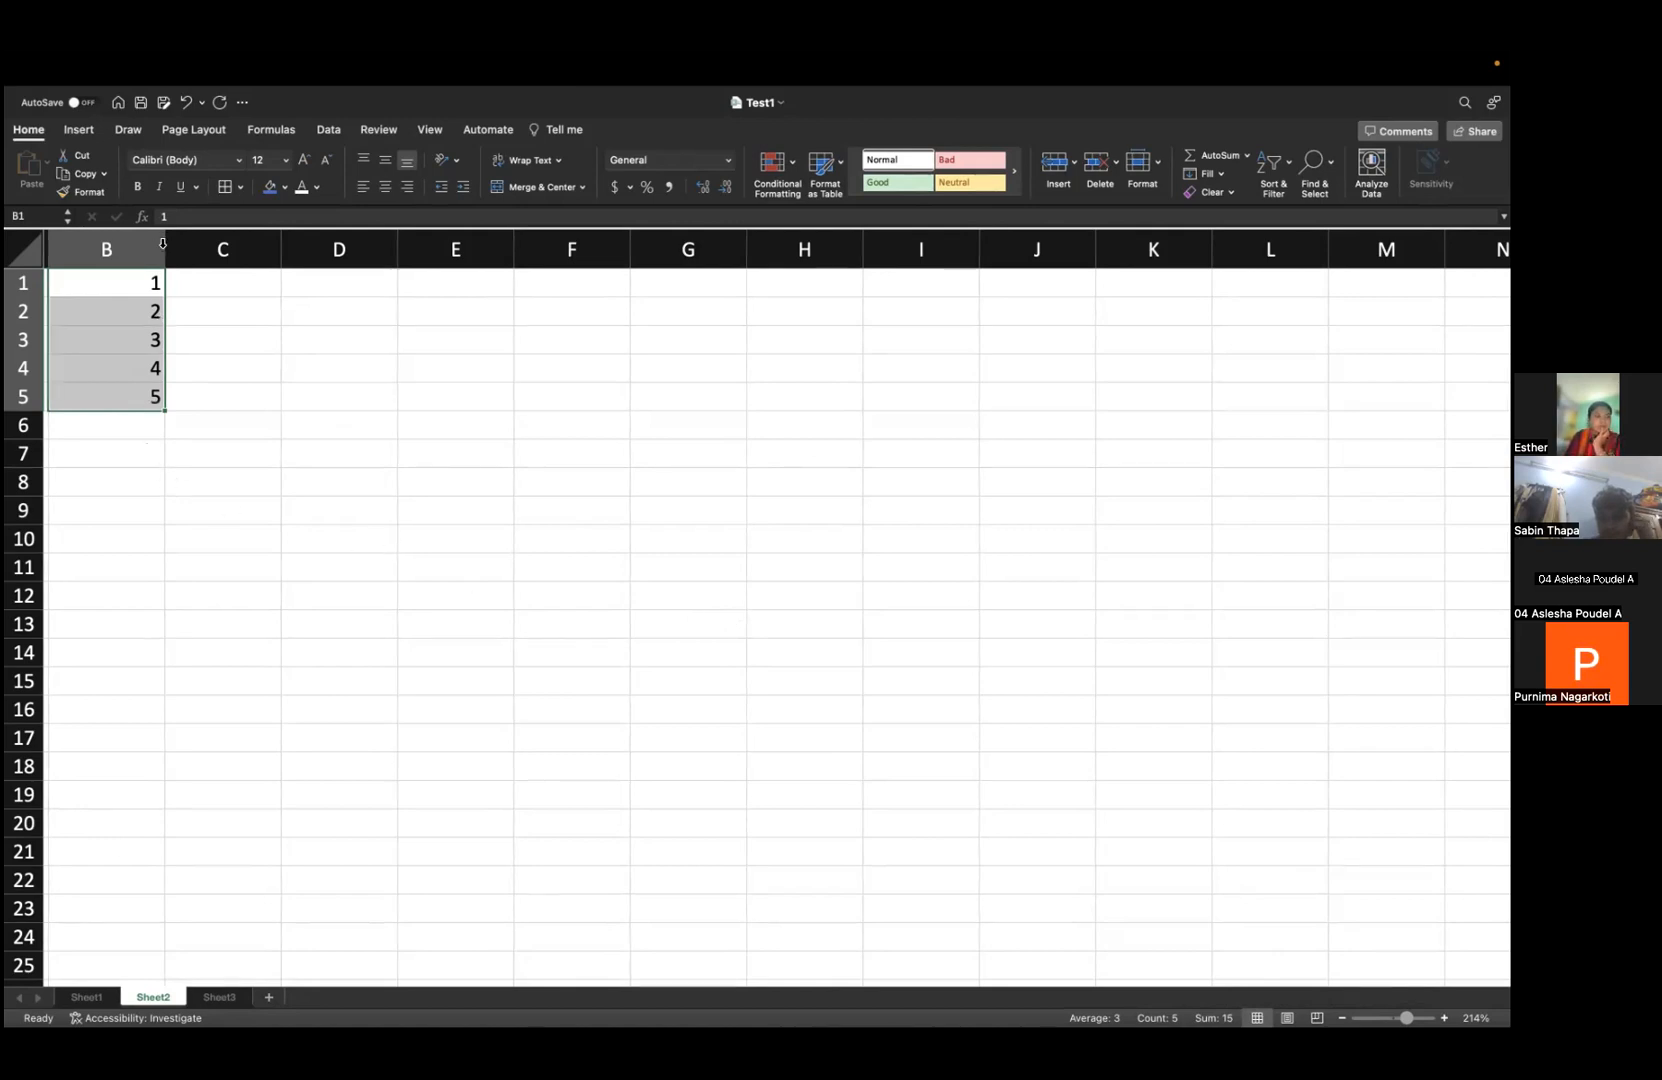
- Total B1:B5 in cell B6 with AutoSum and check the resulting formula
click(151, 425)
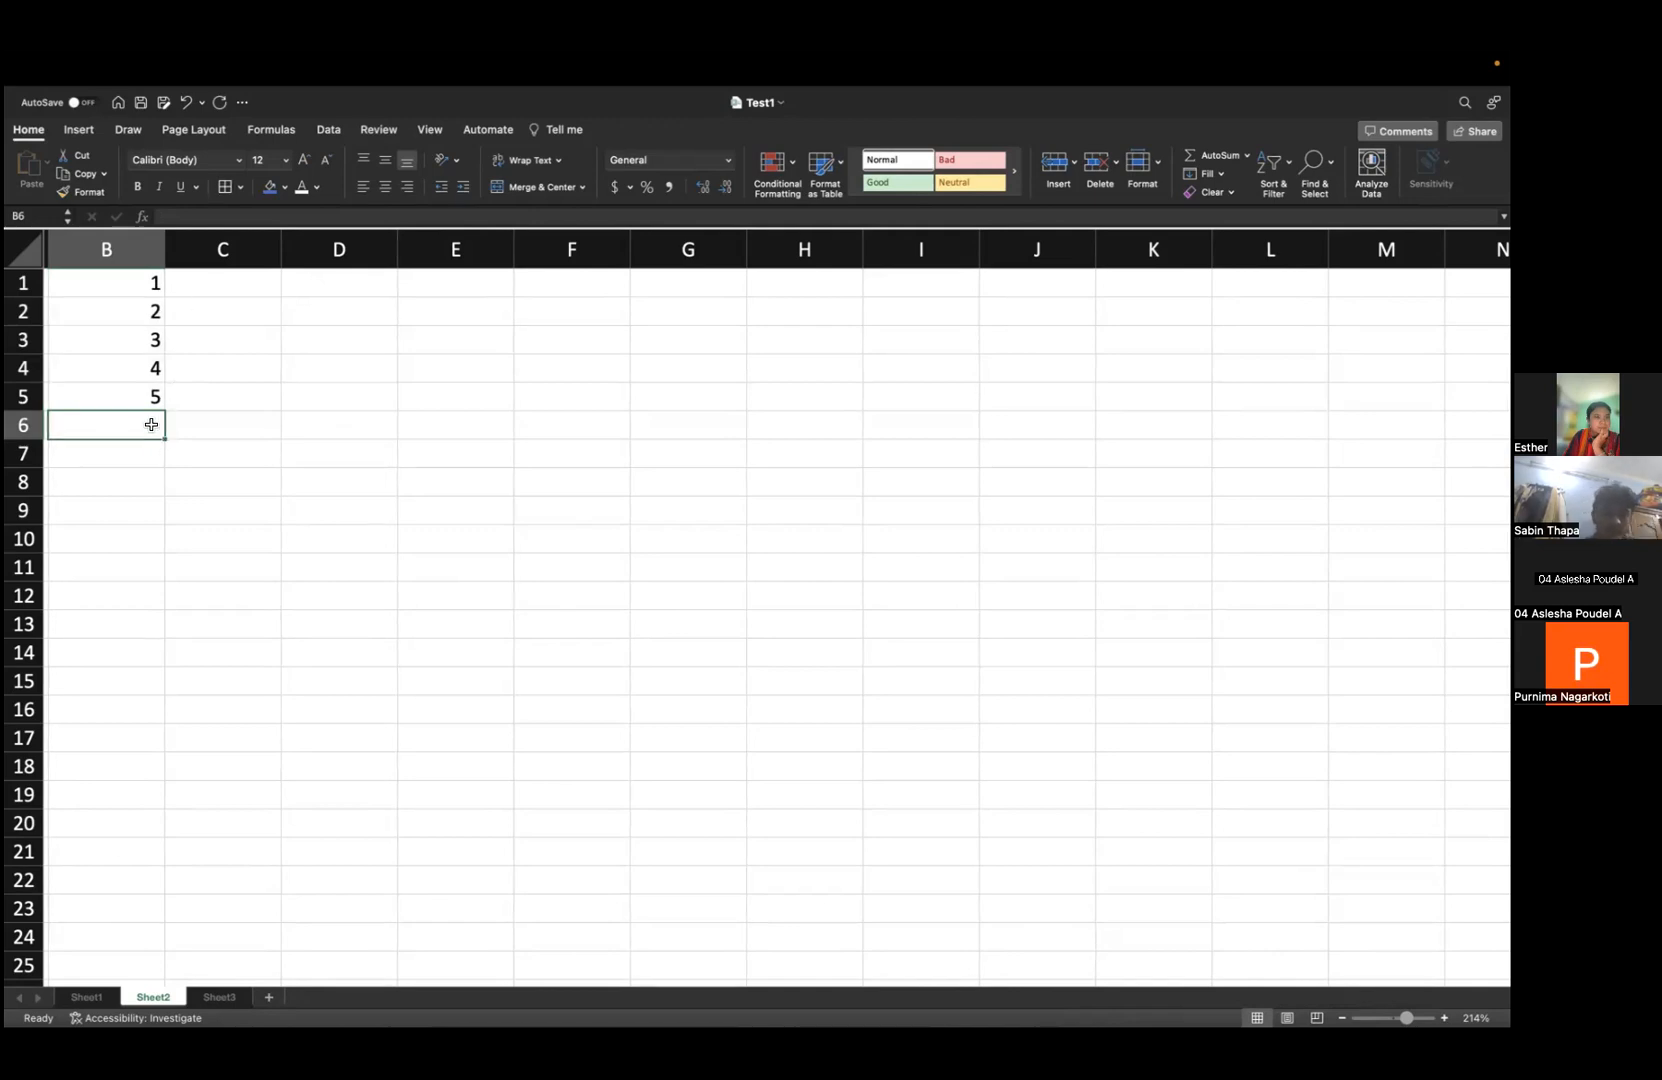
click(1216, 157)
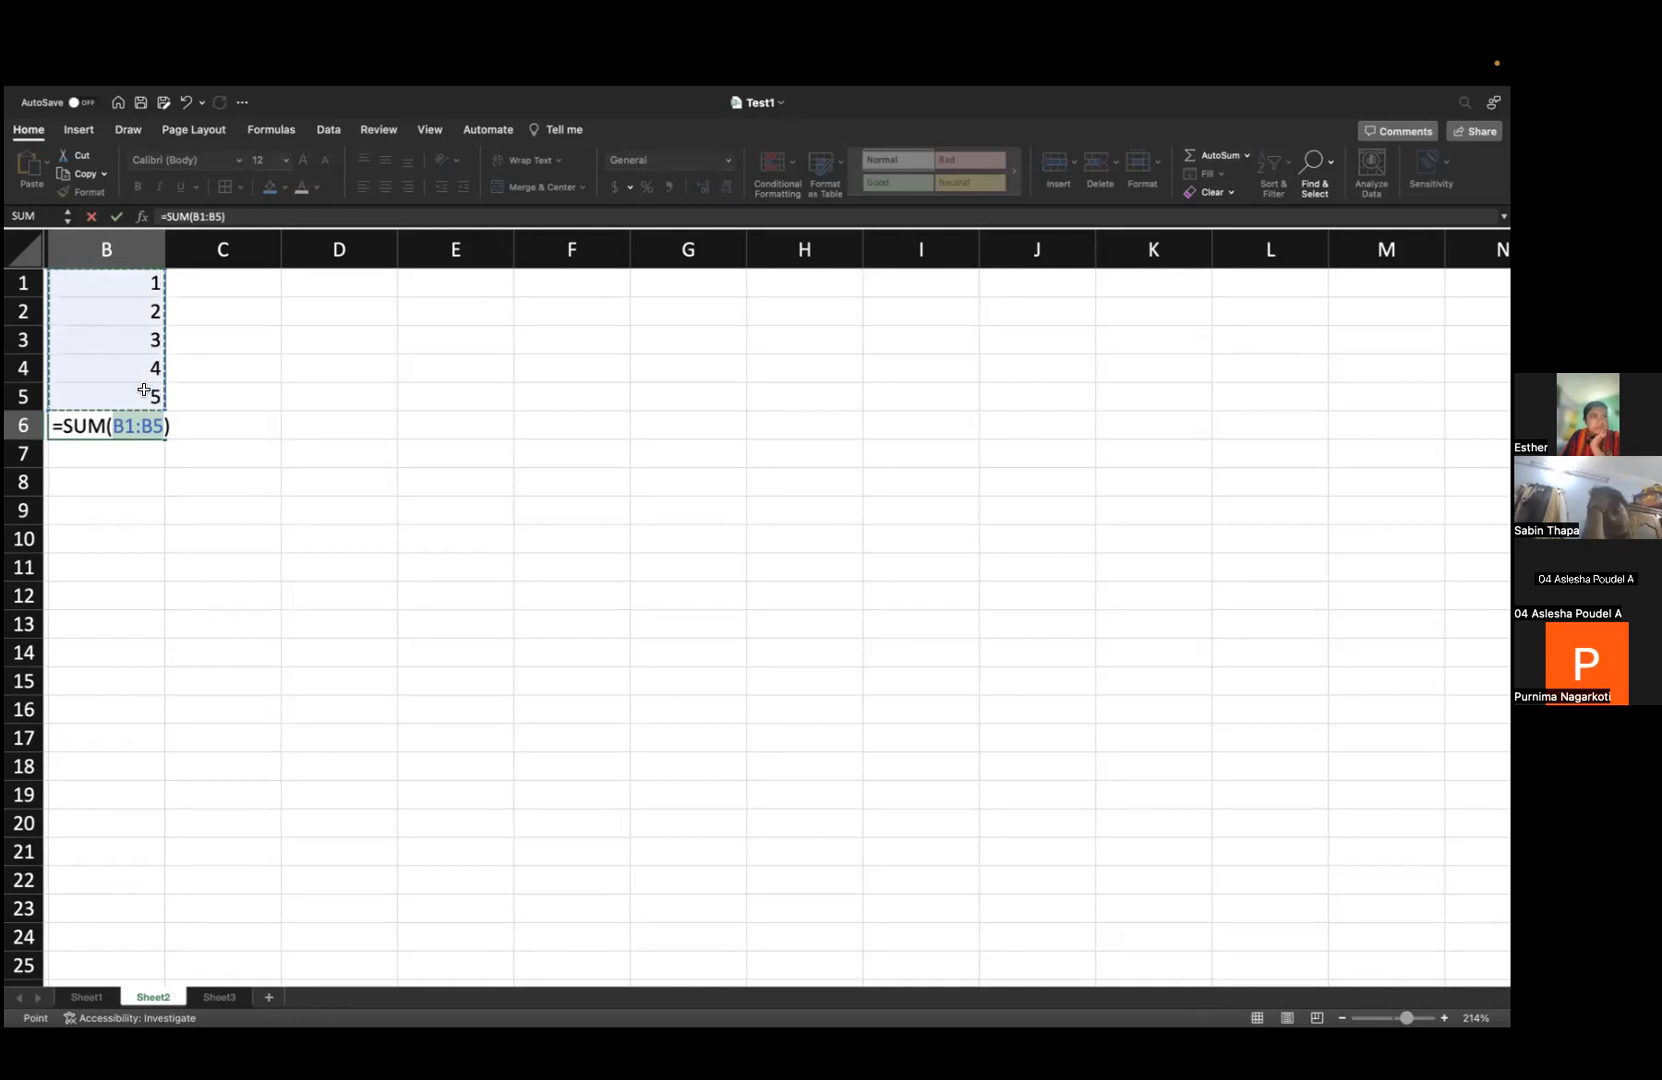
key(Return)
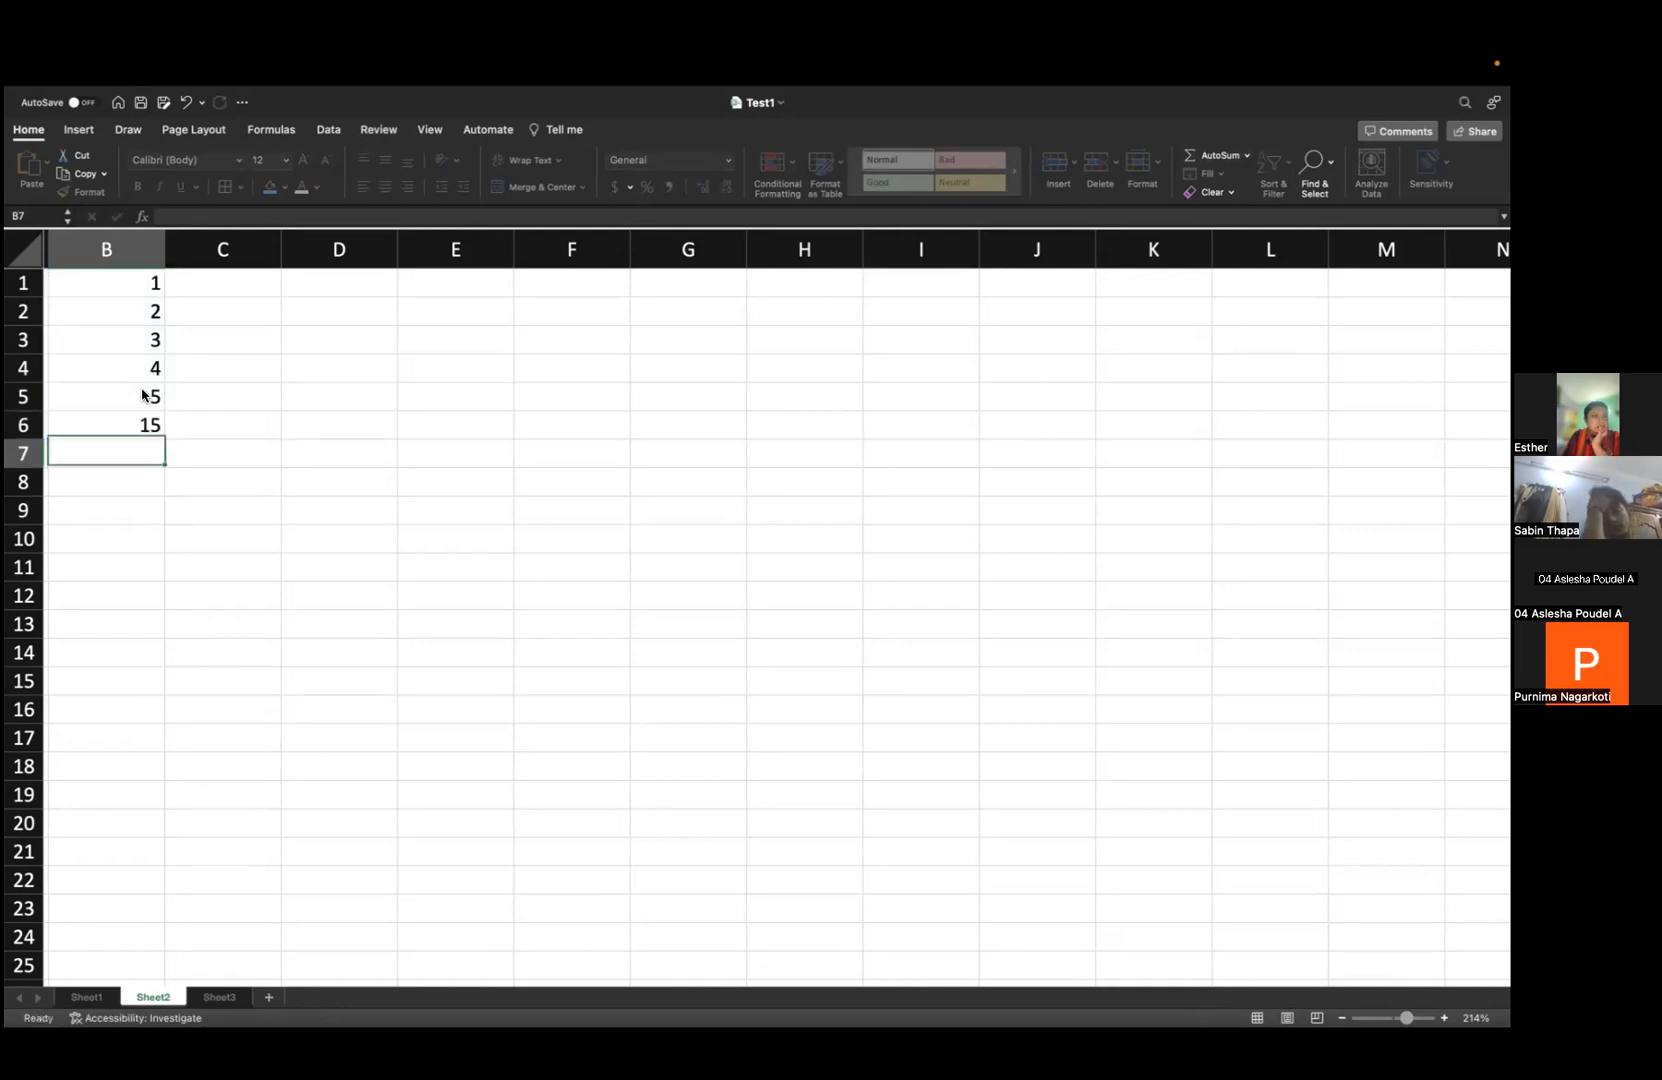
click(148, 428)
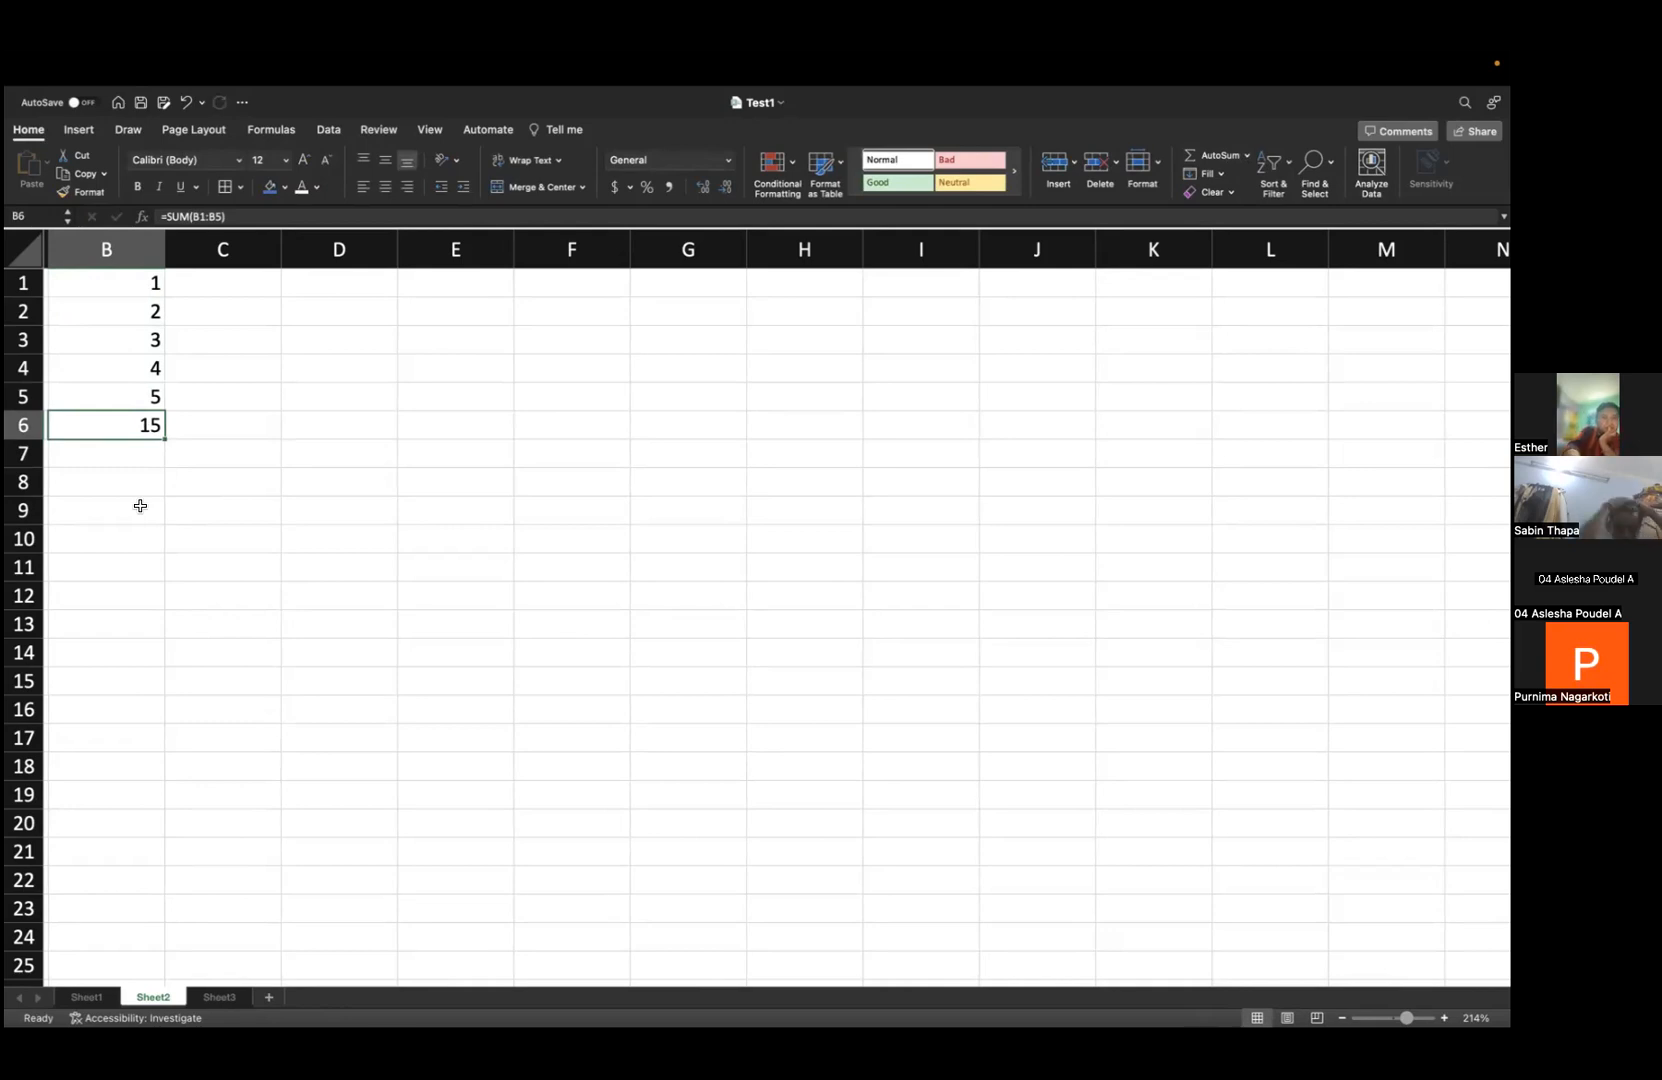
- Clear B6 and enter the cell-by-cell addition formula =B1+B2+B3+B4+B5 there
key(Delete)
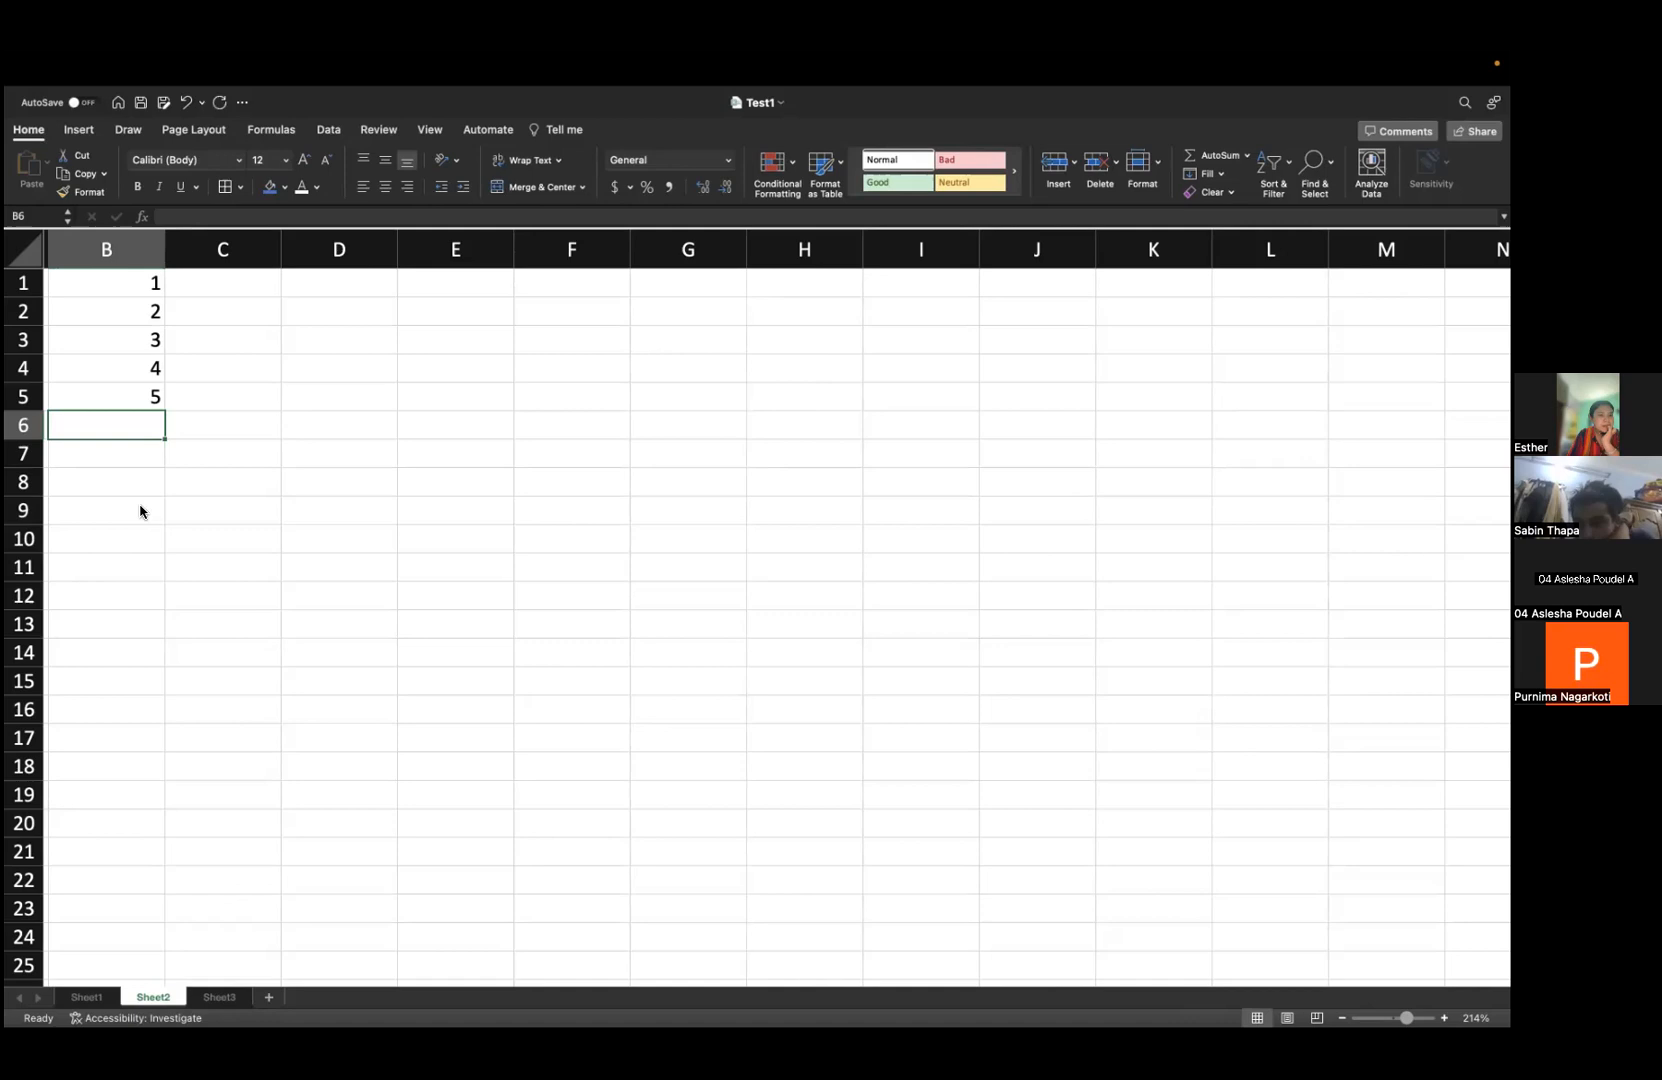
text(=)
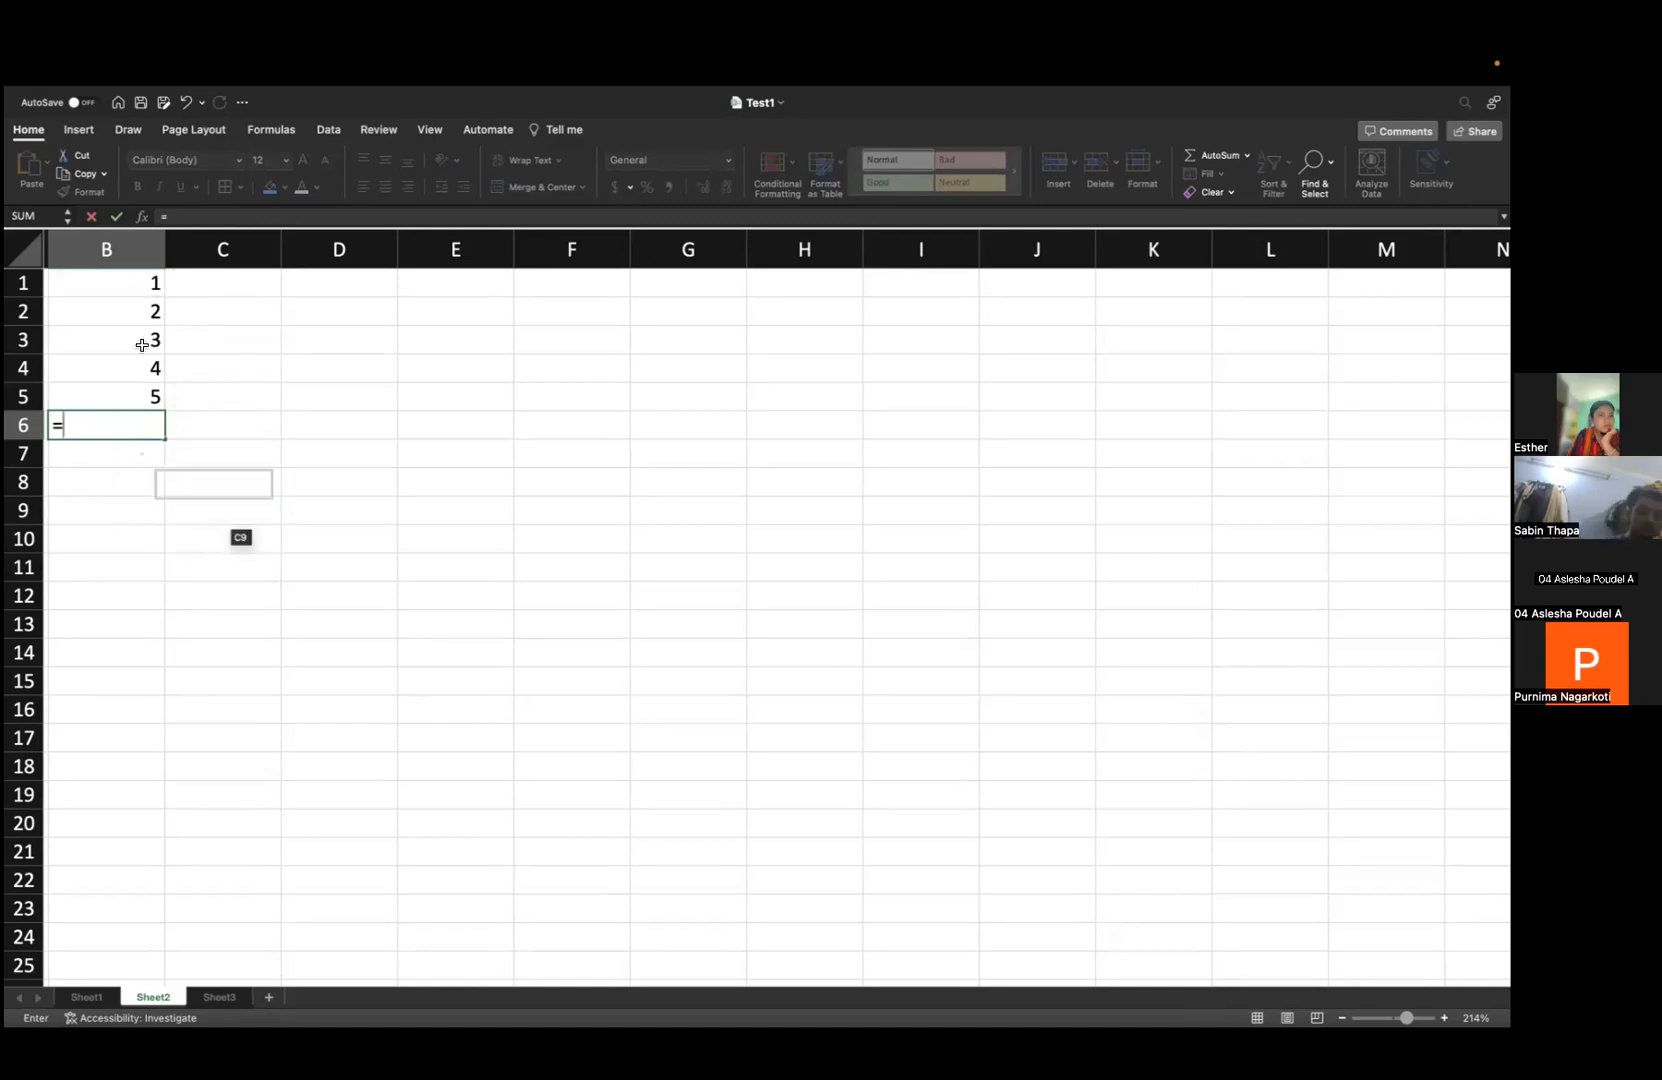
text(B1)
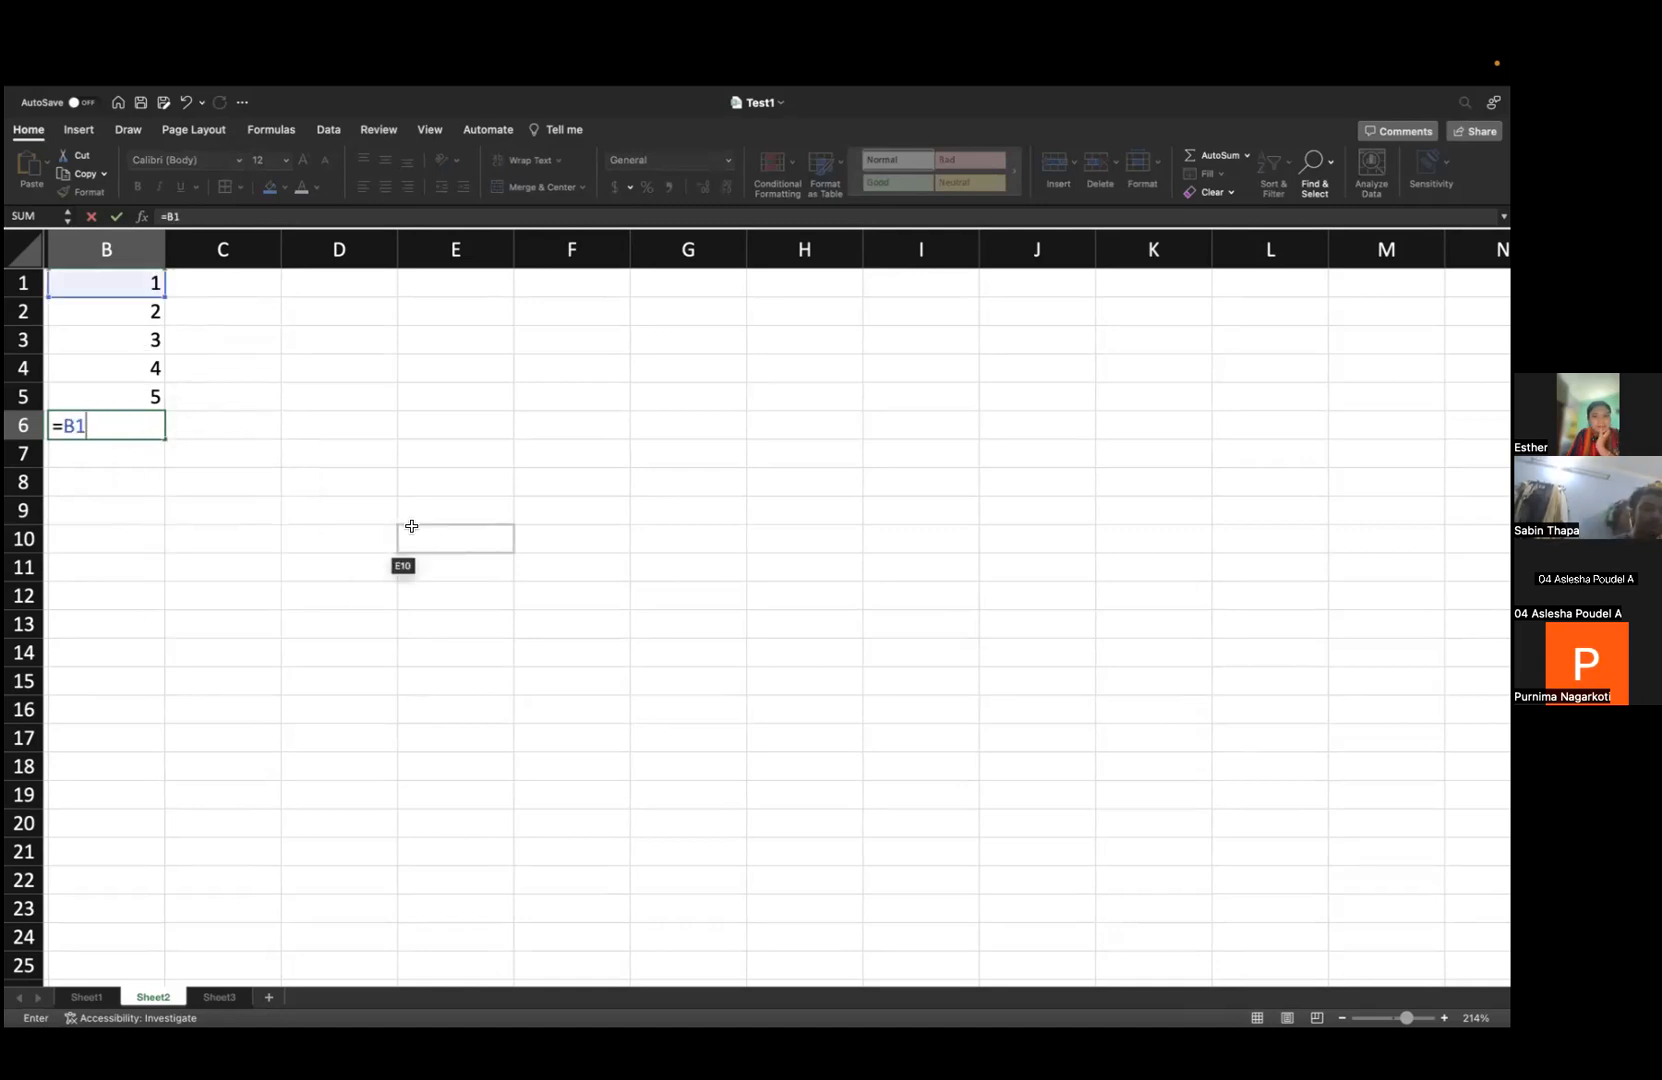
text(+B)
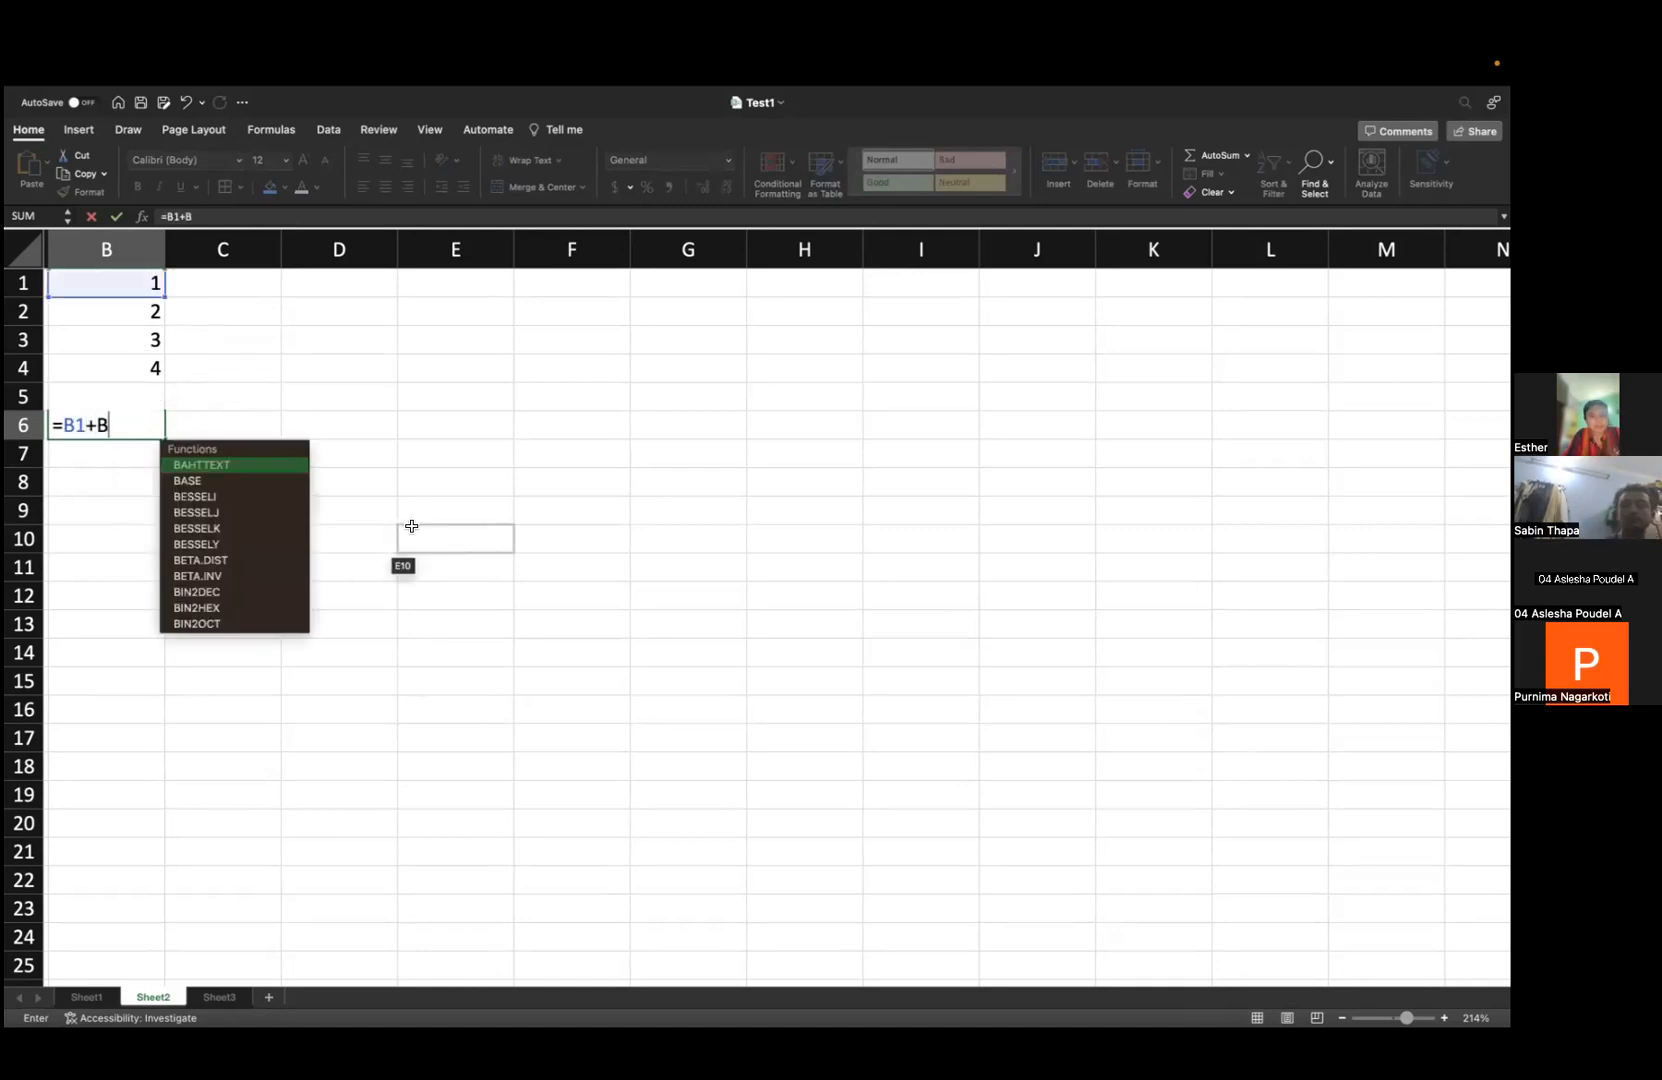
text(2+B3+)
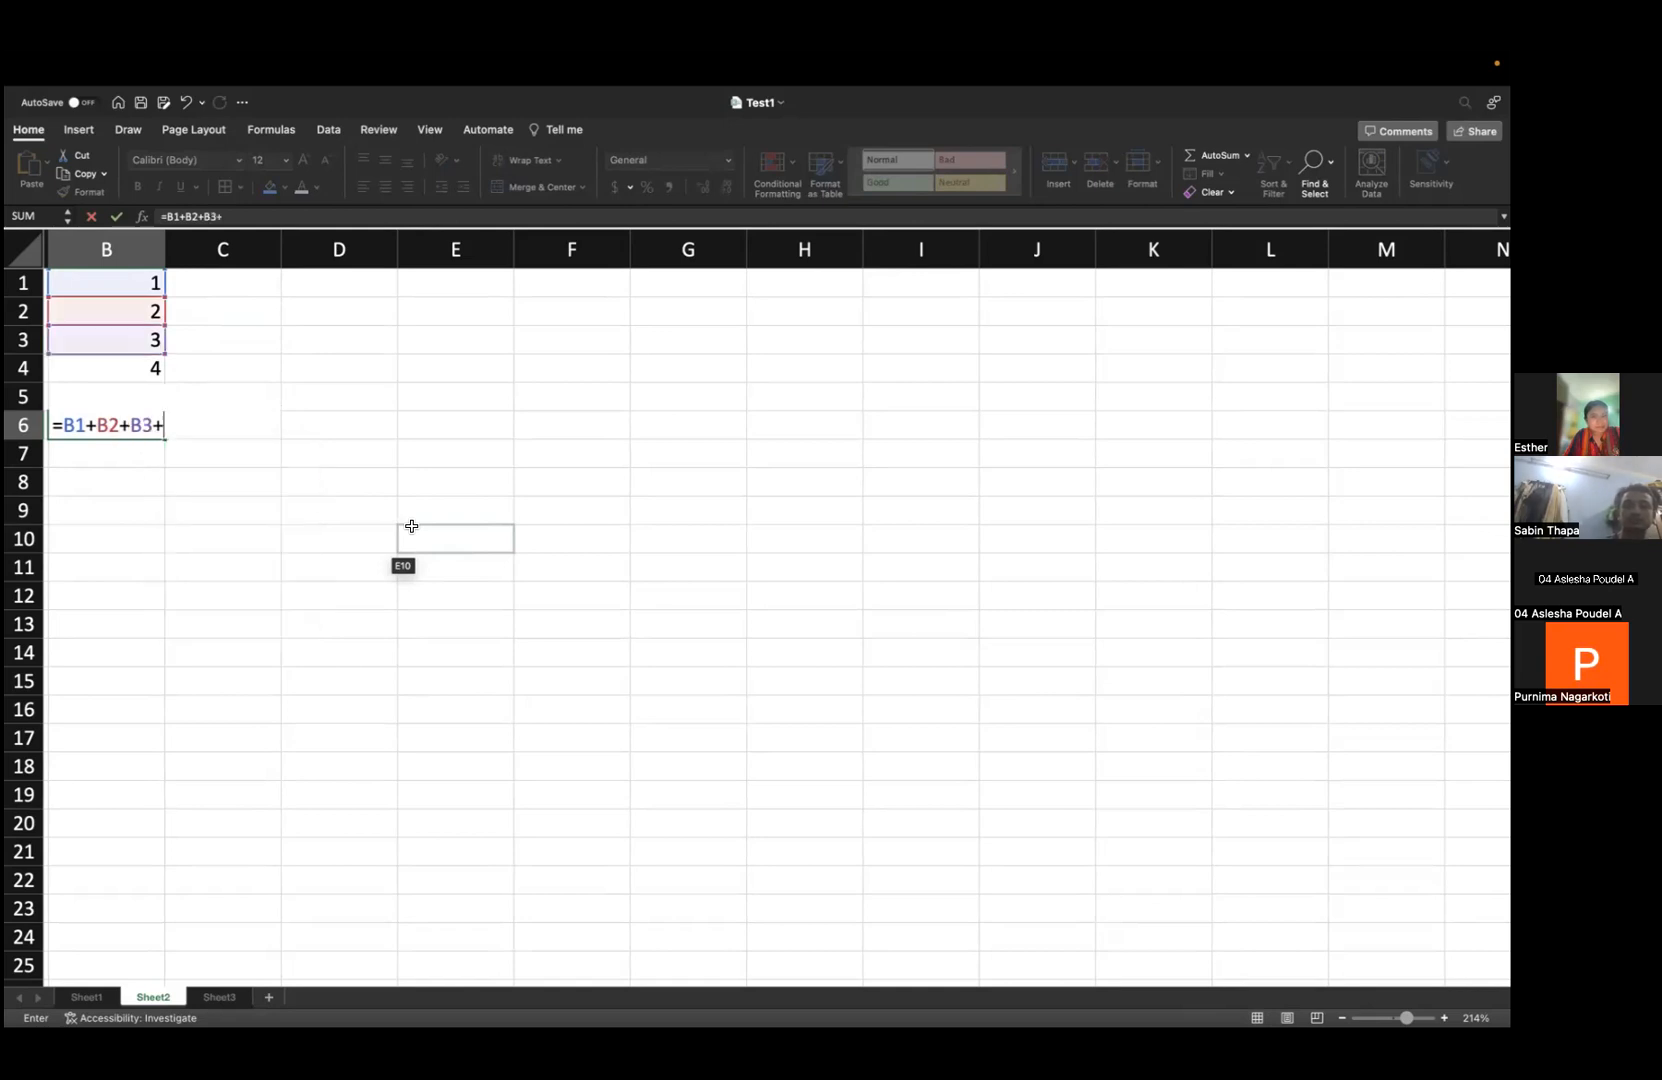
text(B4+B5)
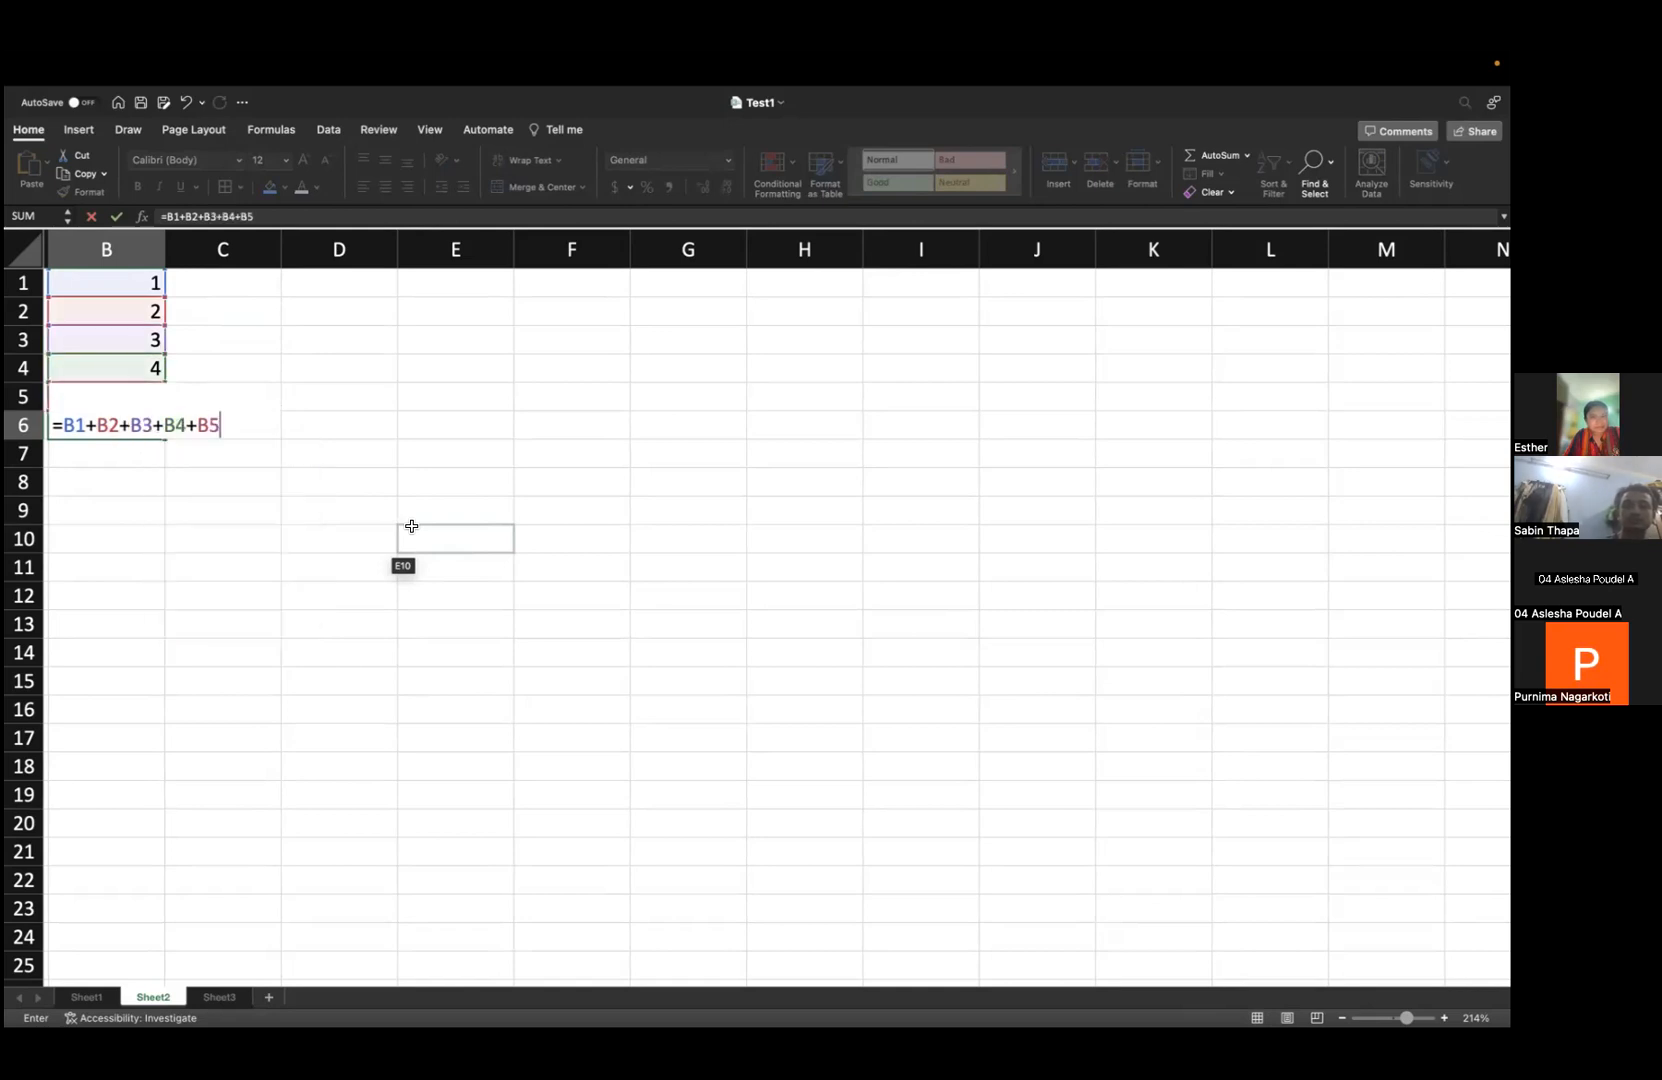
key(Return)
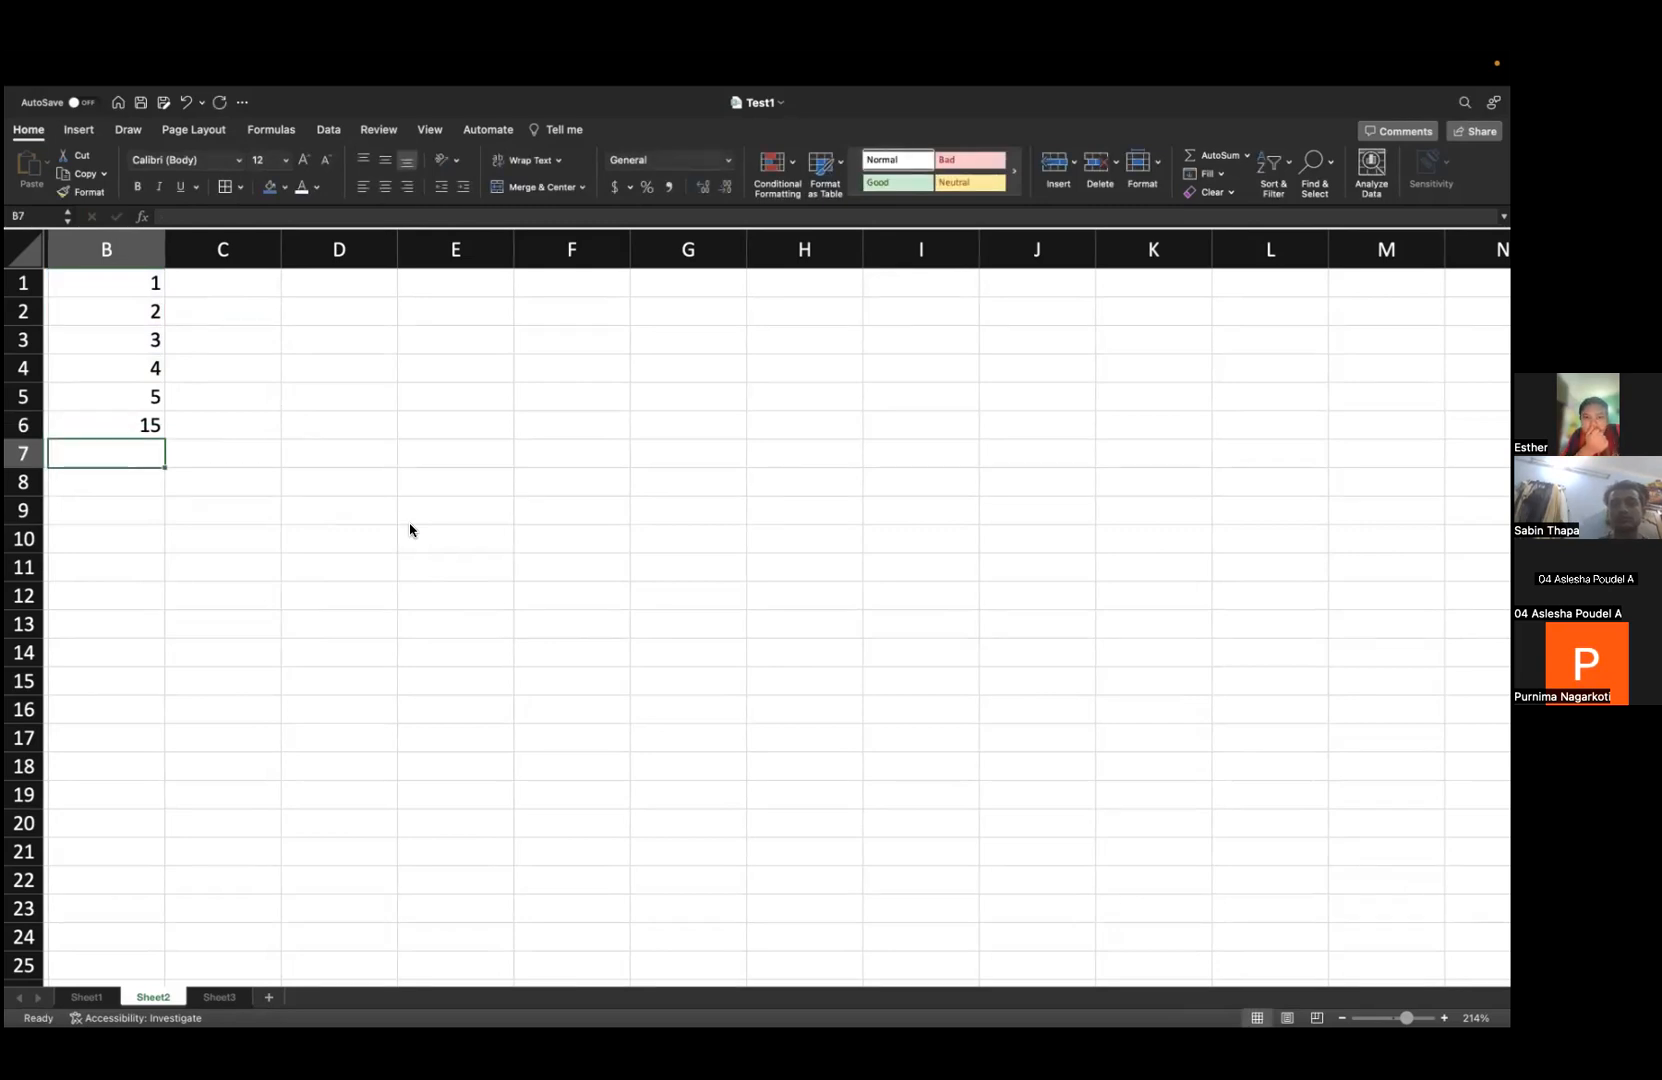
- Rewrite the addition formula in B6 as =SUM(B1:B5)
click(145, 426)
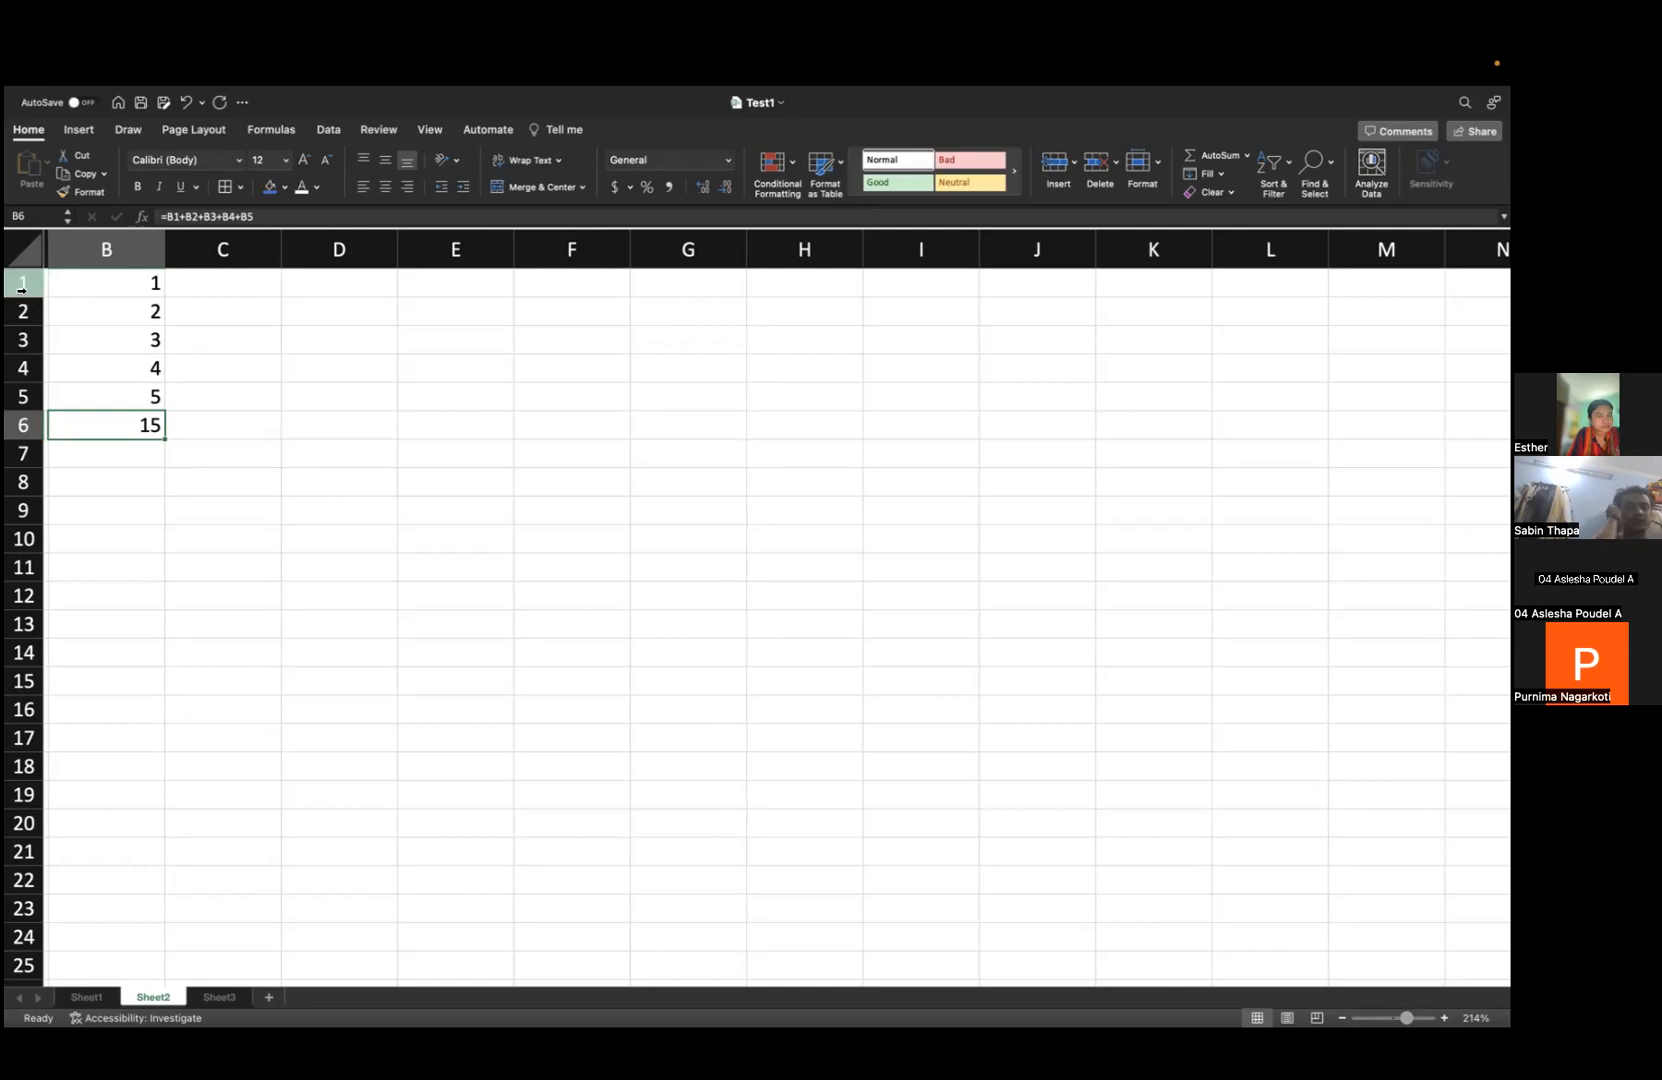
scroll(111, 326, left, 3)
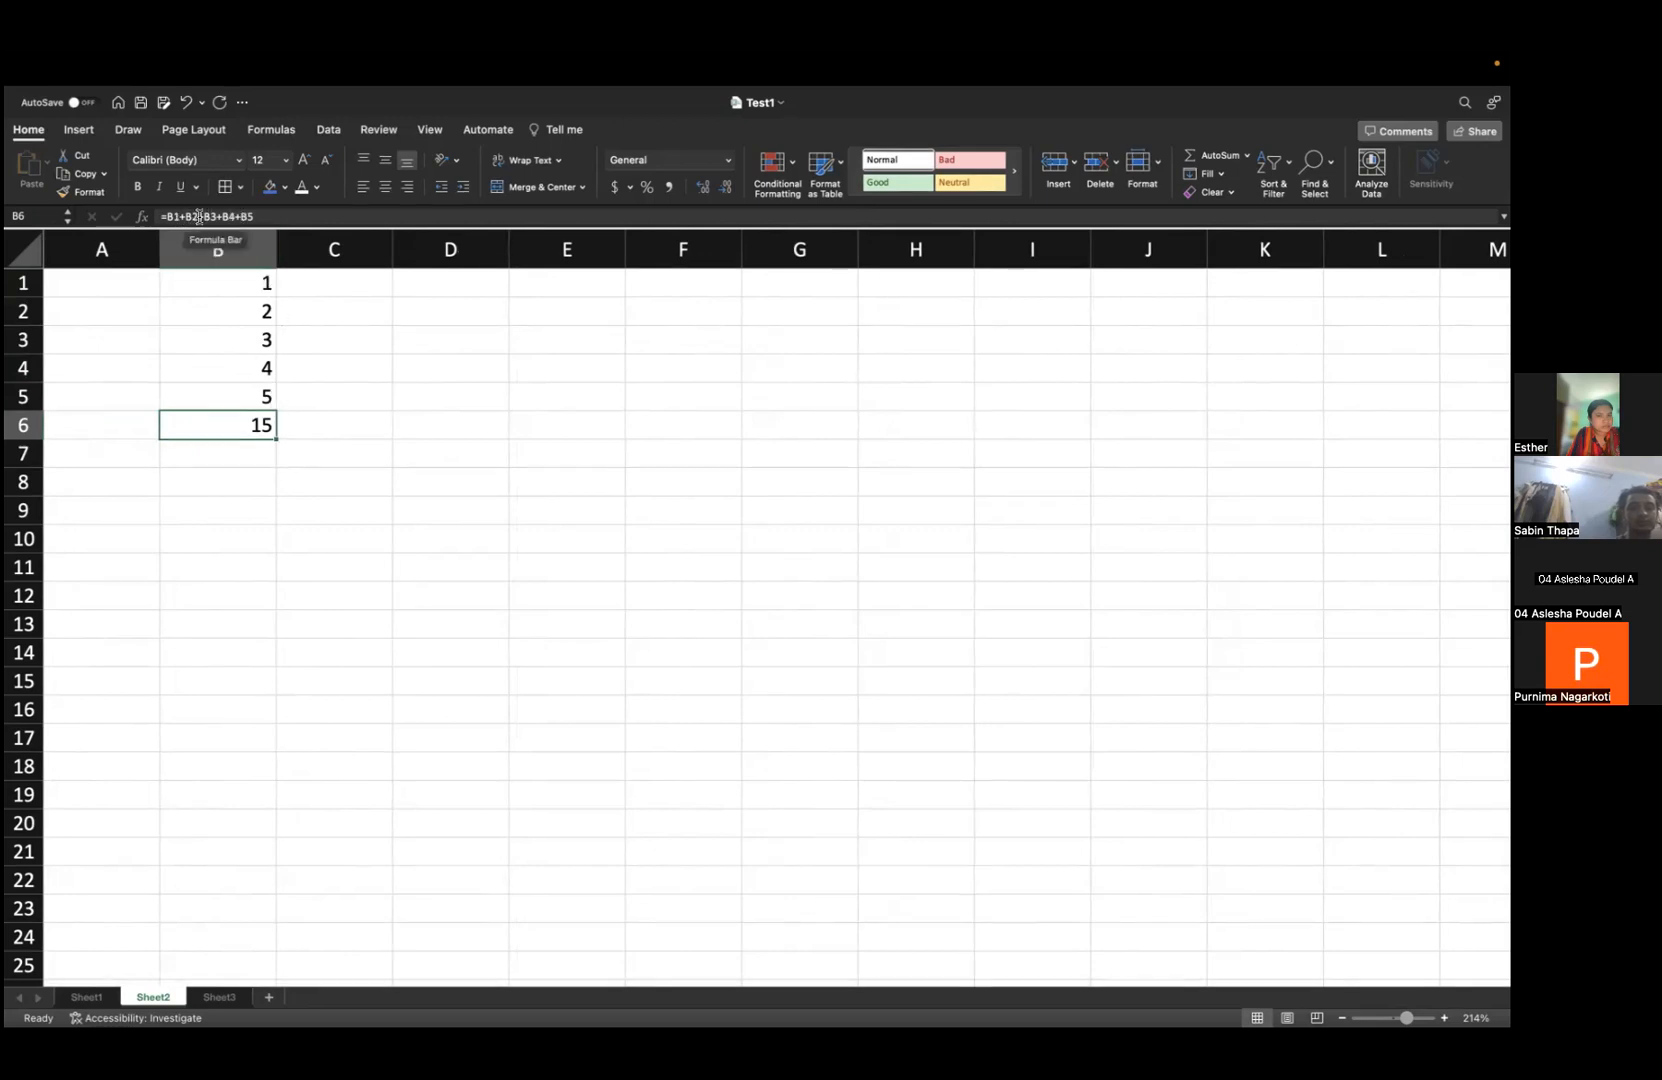
drag(242, 216, 165, 216)
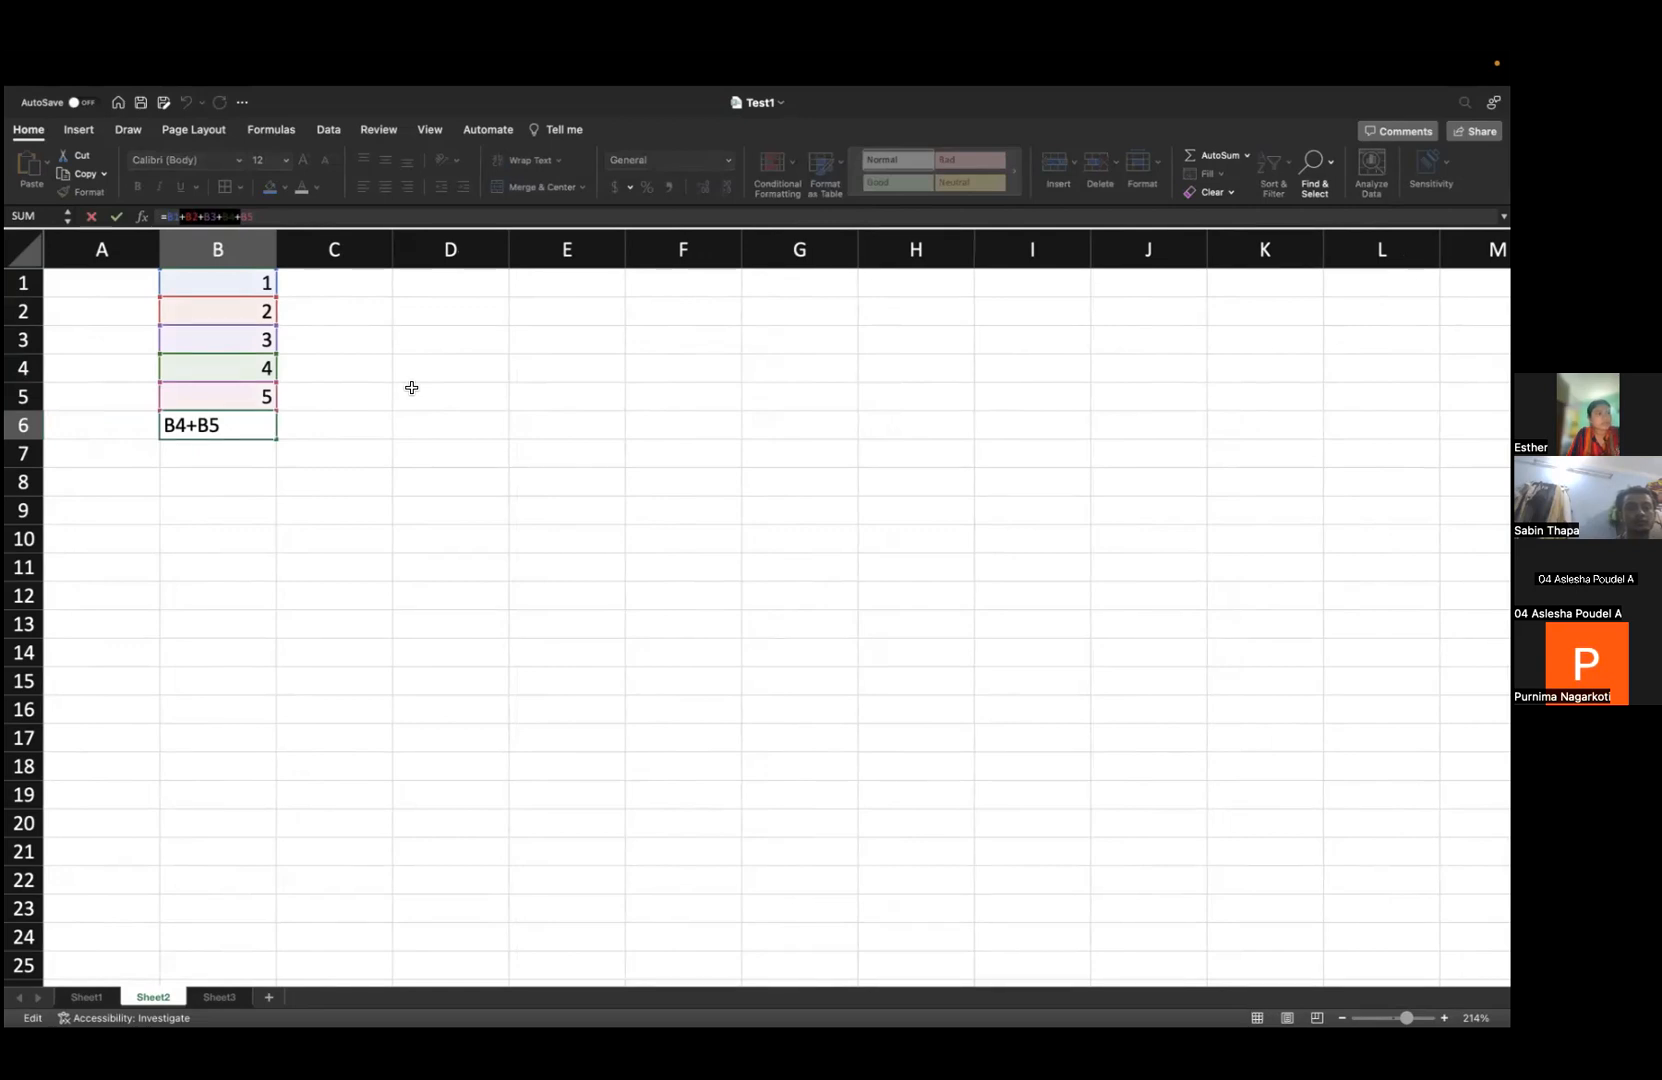
text(B1:B5)
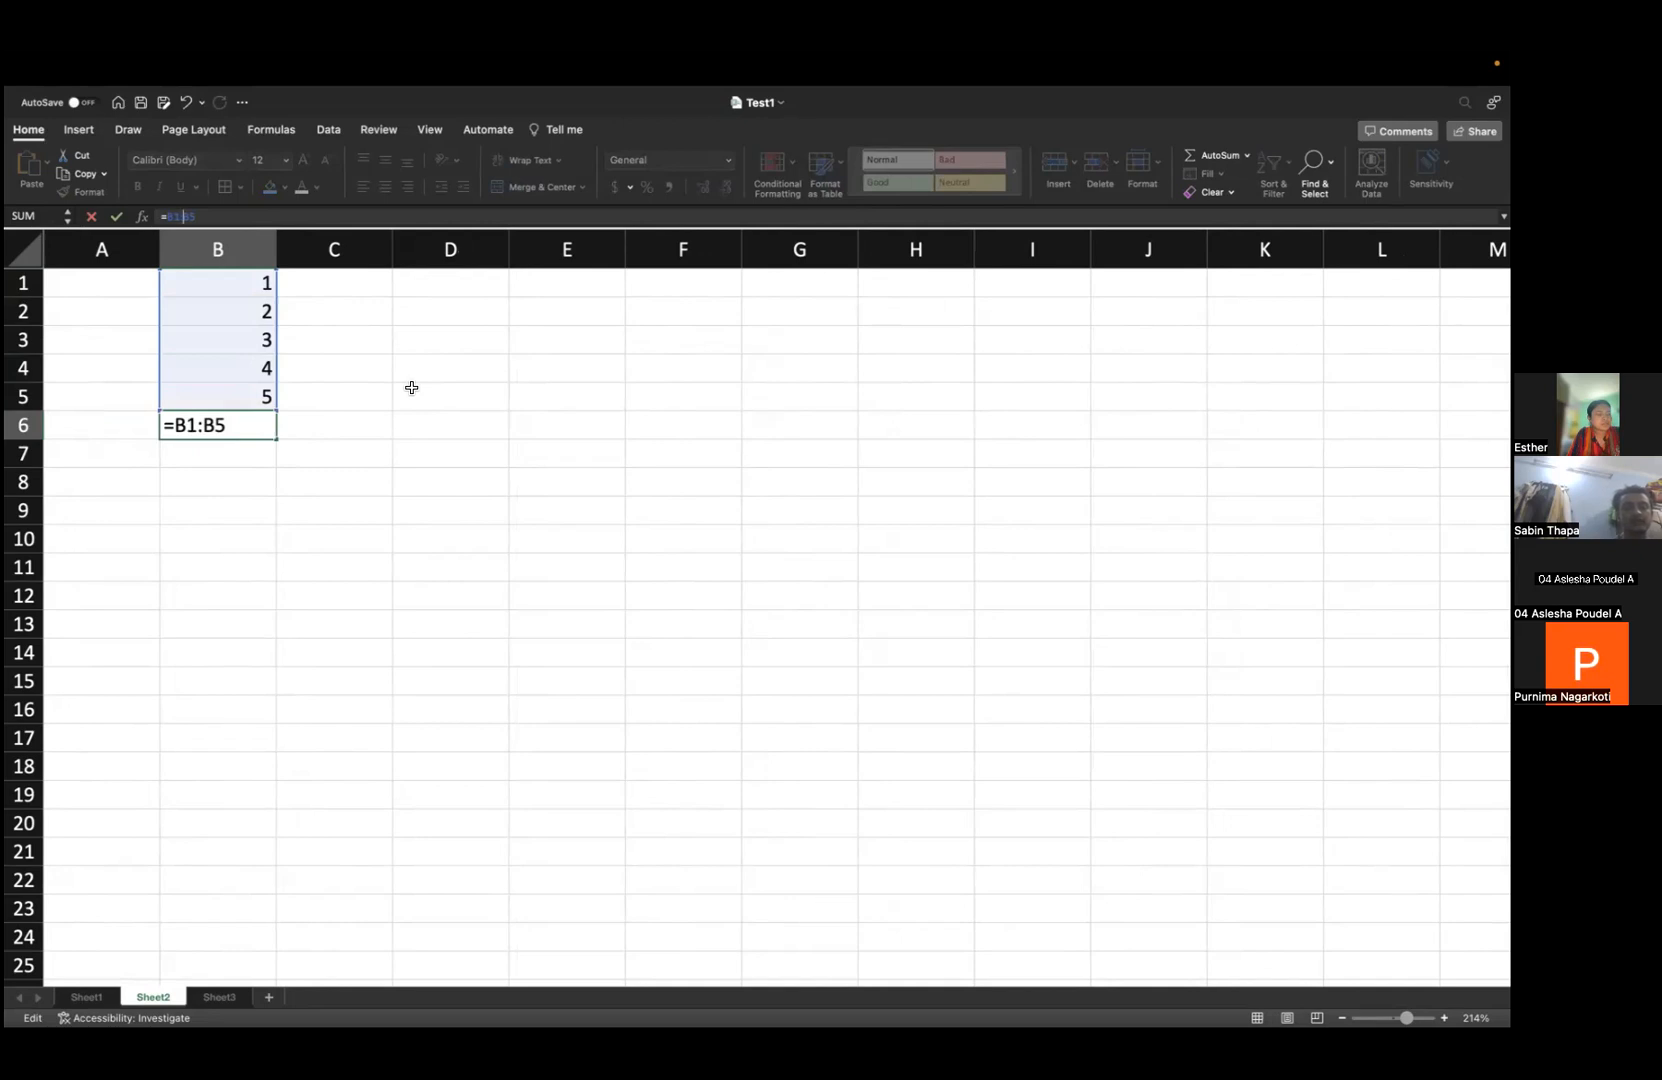
key(Left)
key(Left)
text(SUM()
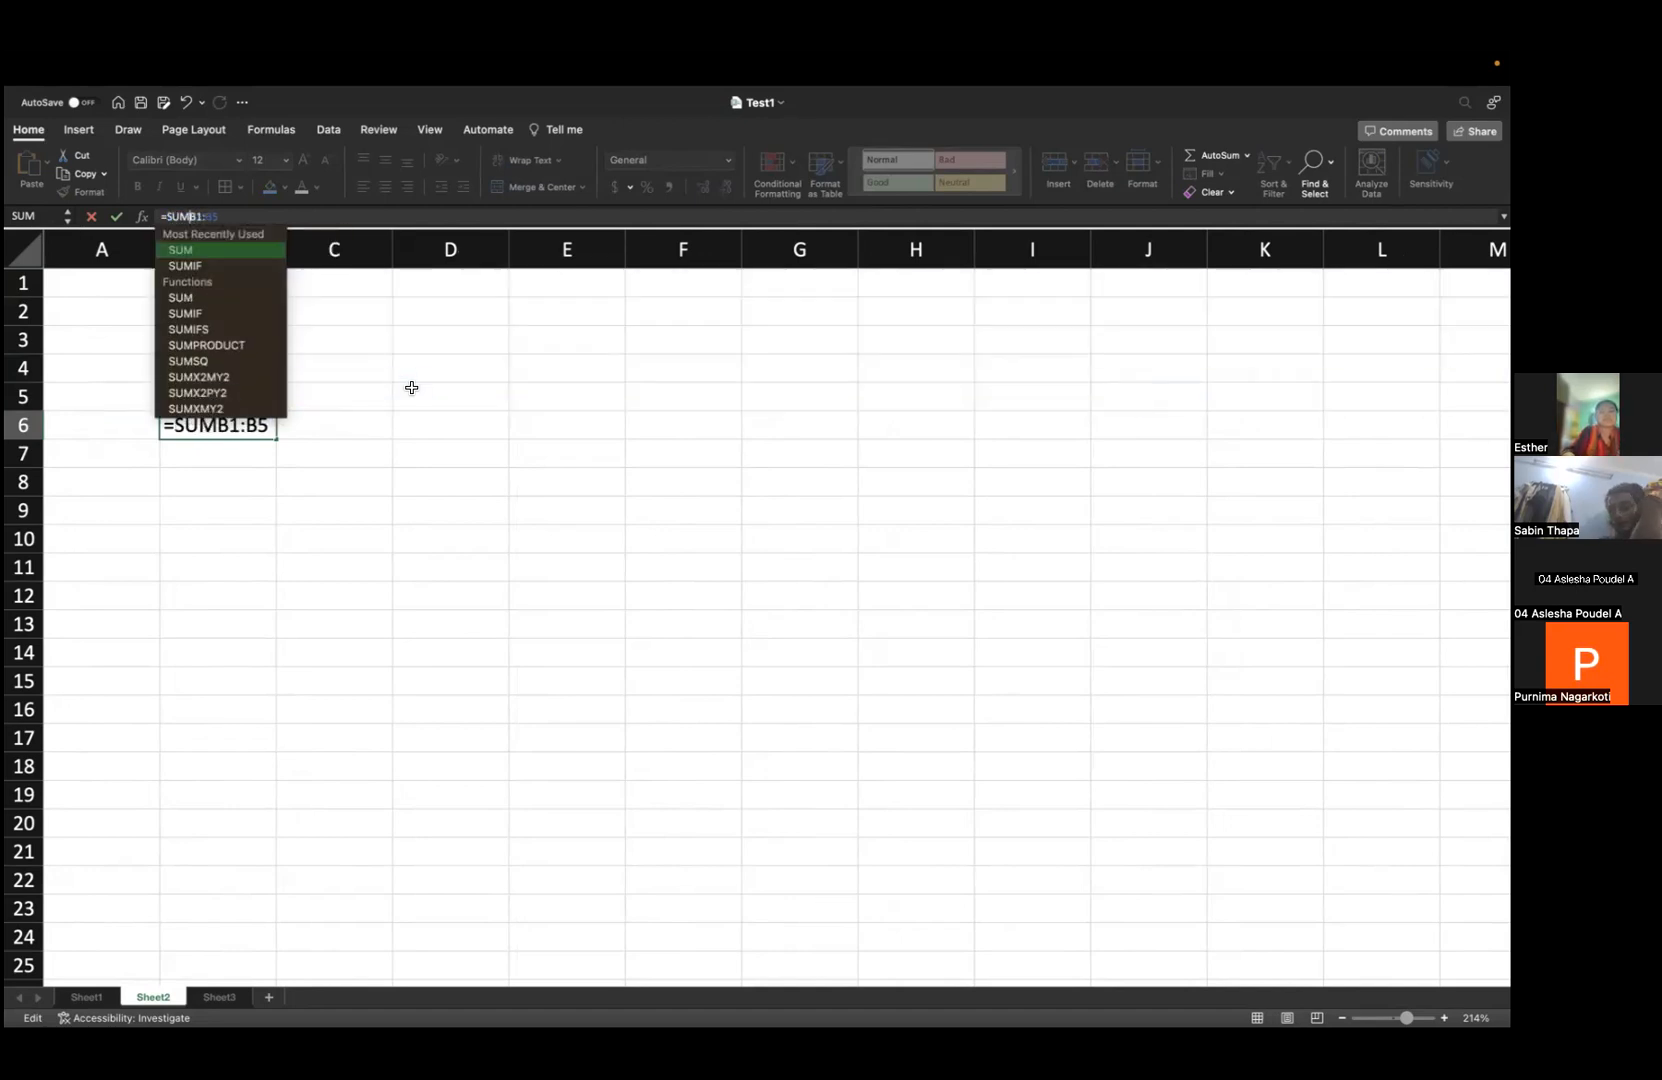
key(End)
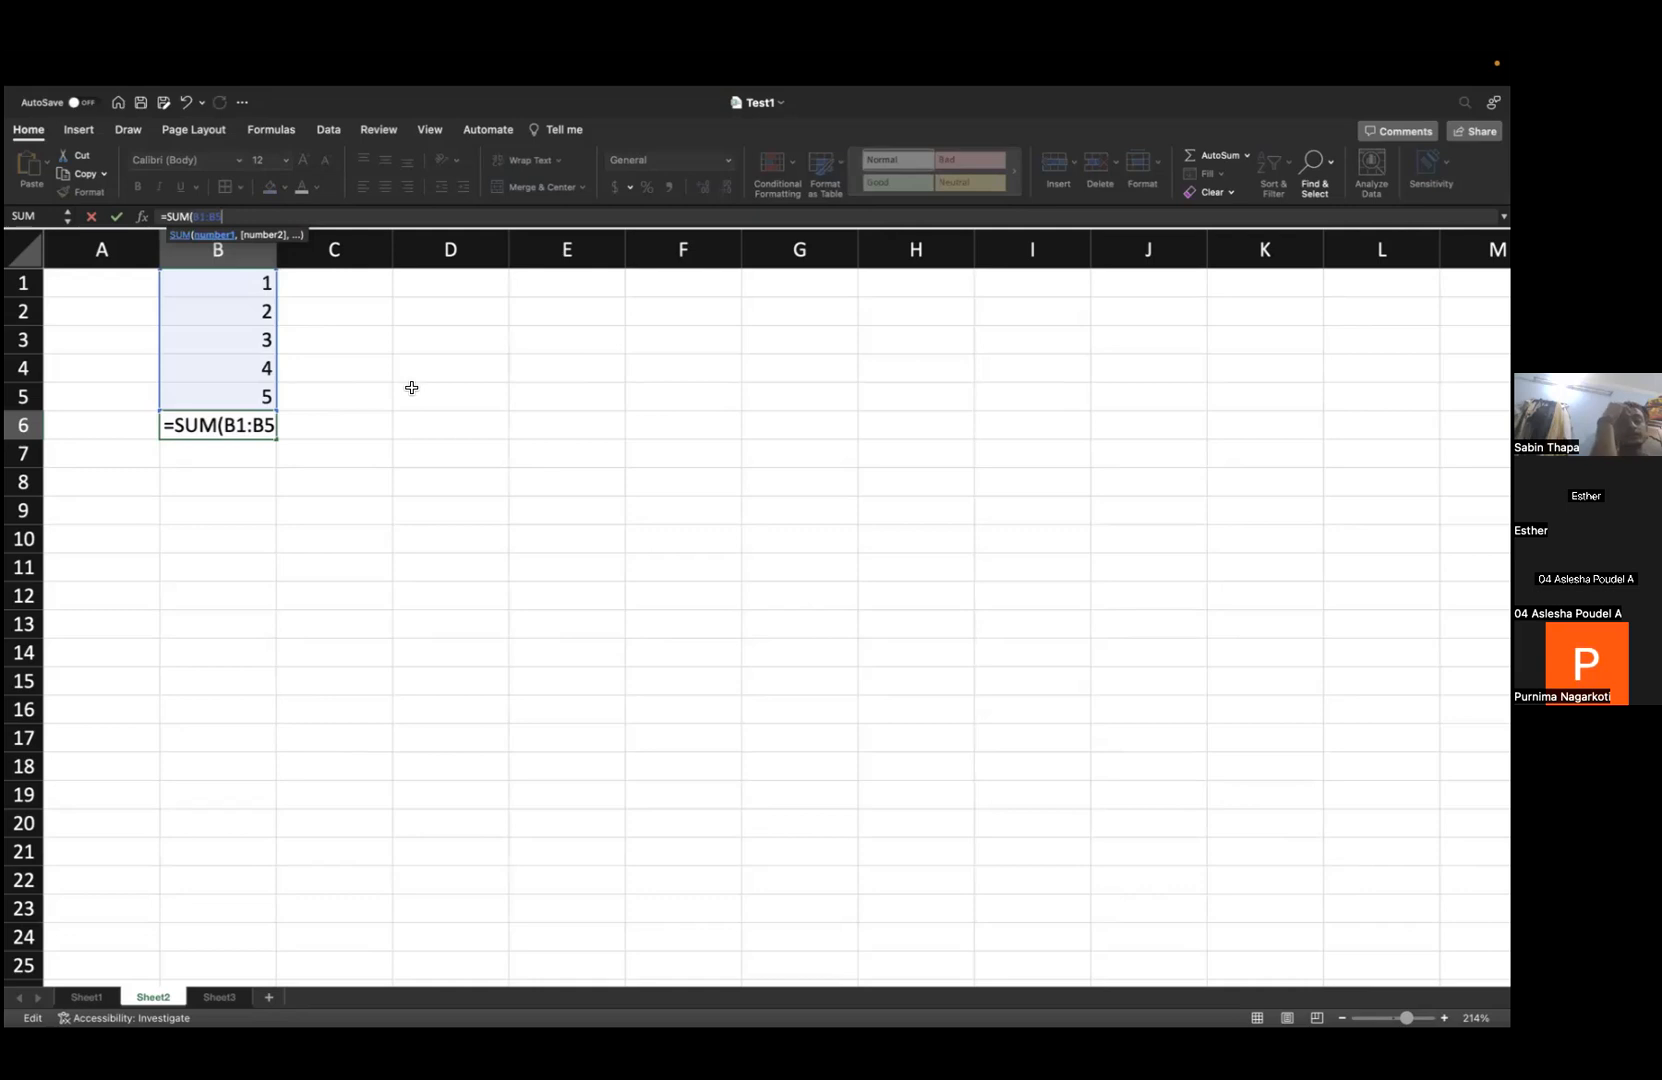
text())
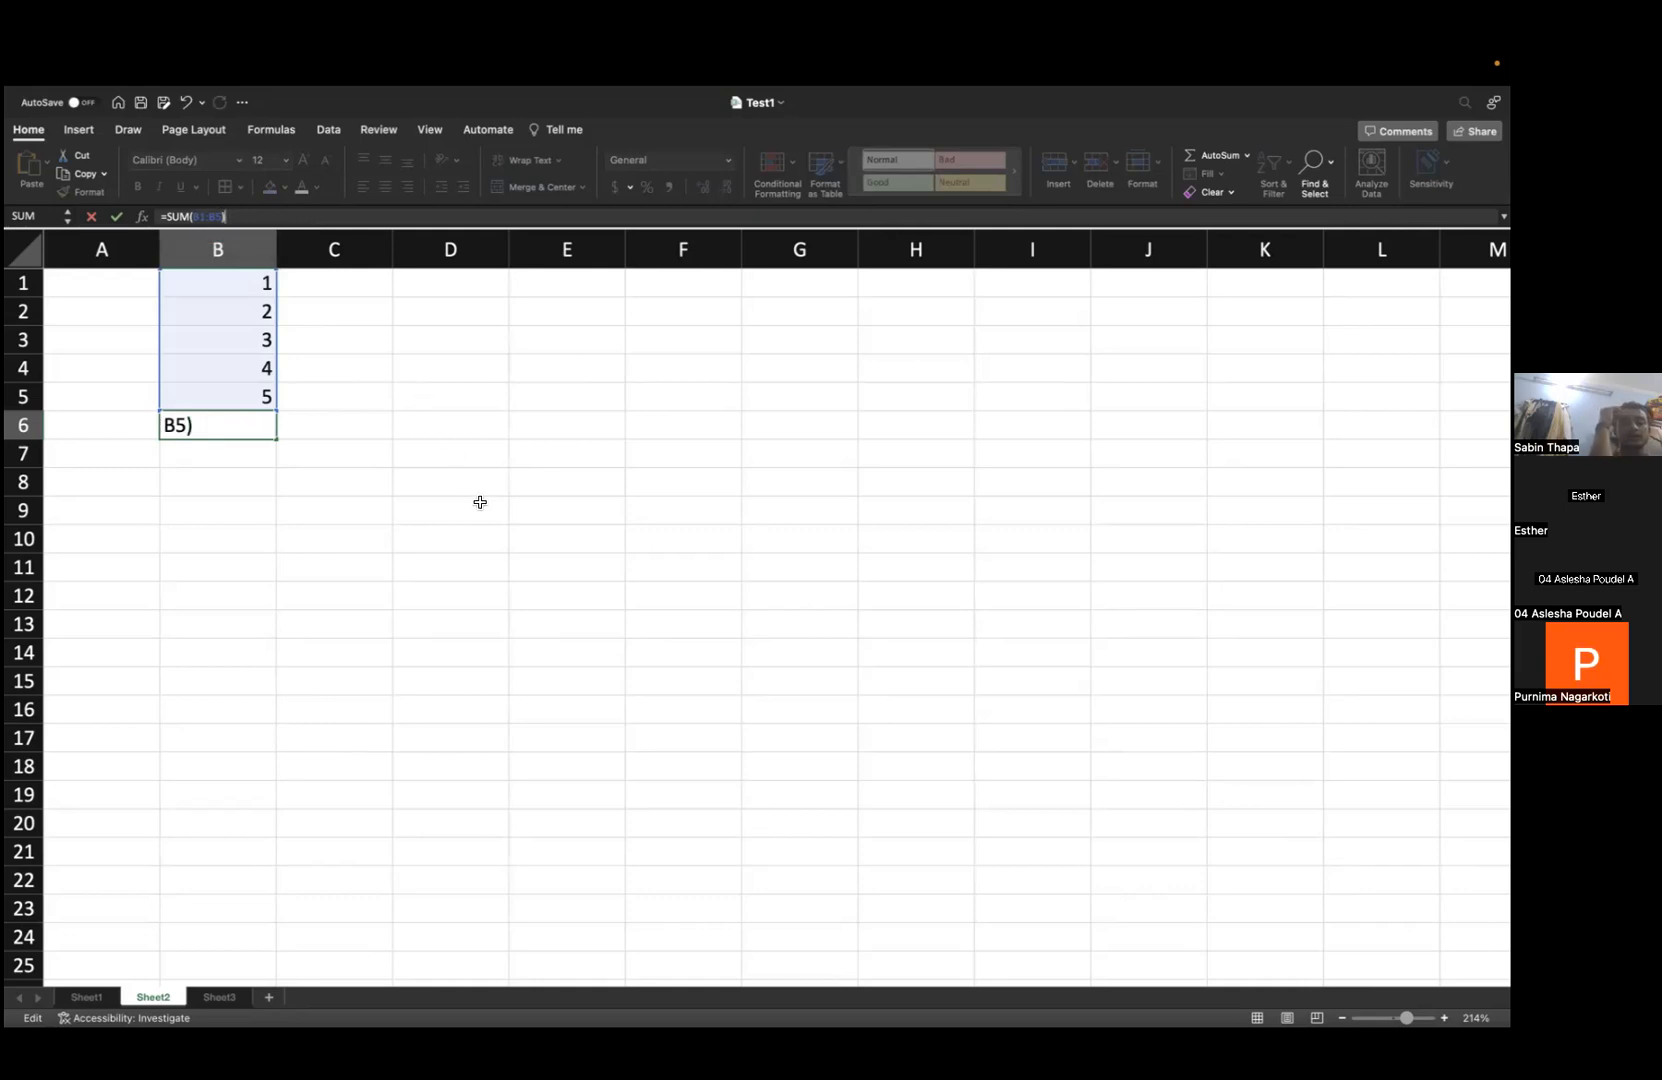
key(Return)
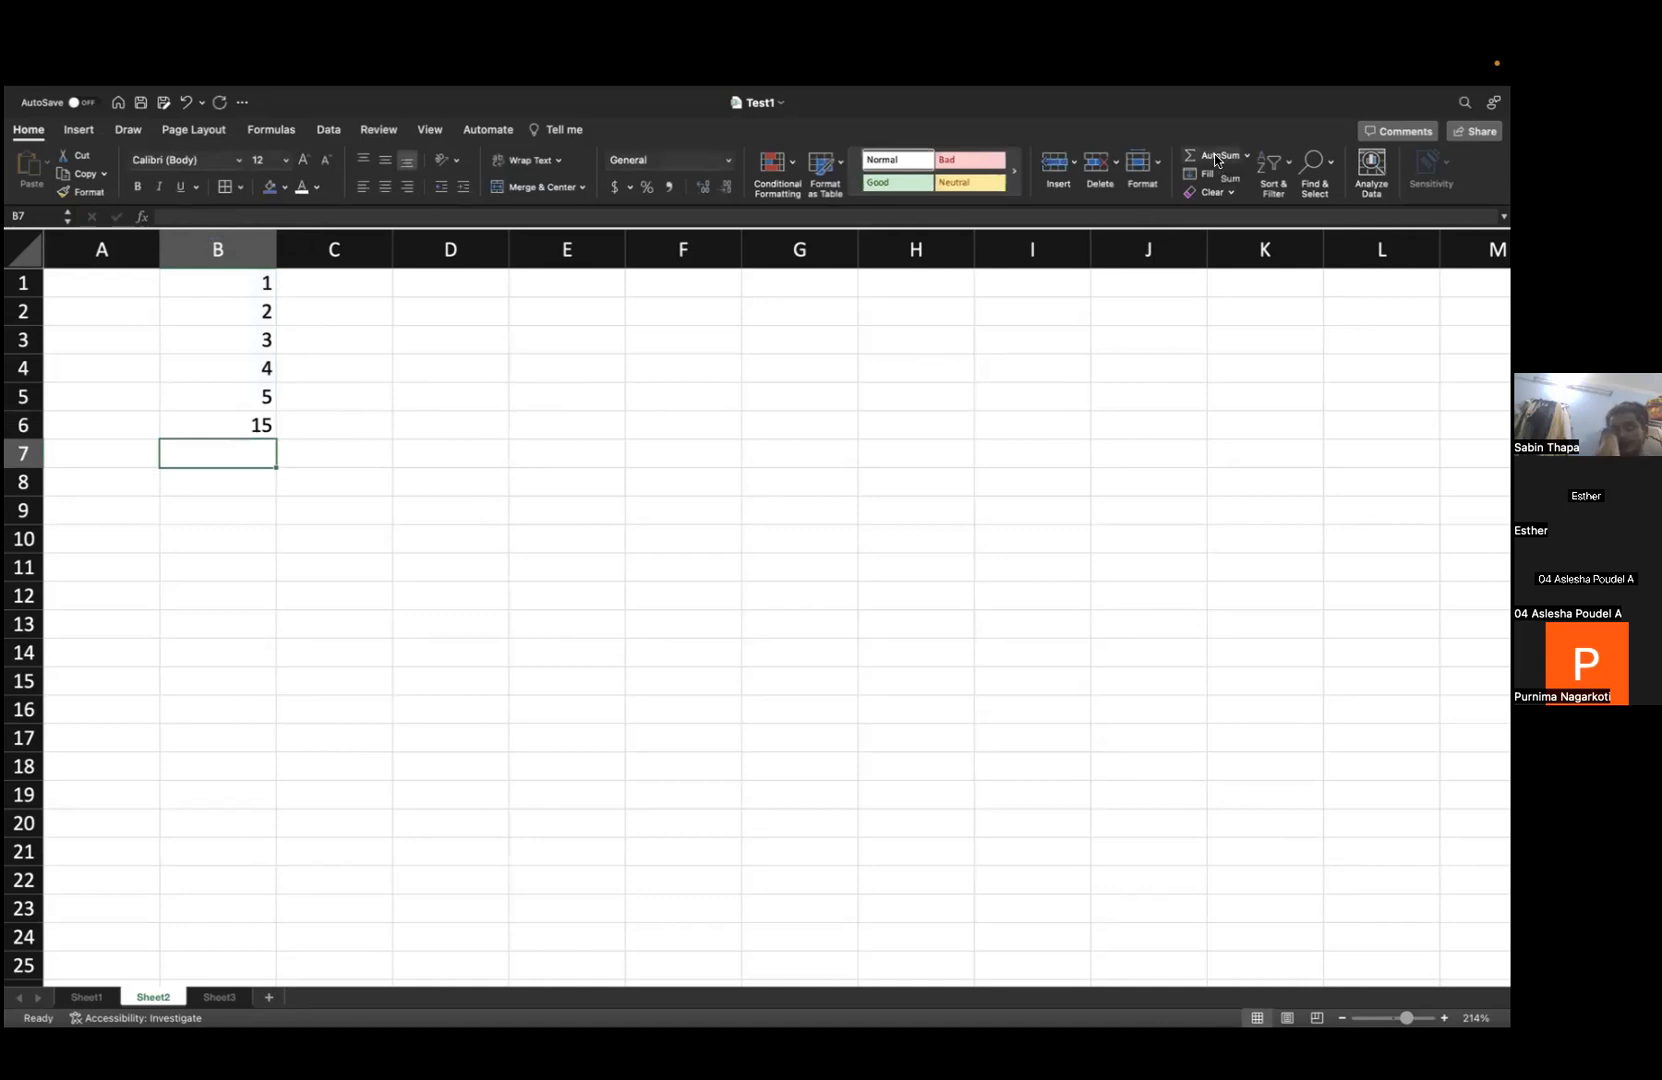
- Clear B6, insert an AutoSum of B1:B5, and change its function so the formula is =AVERAGE(B1:B5)
key(Up)
key(Delete)
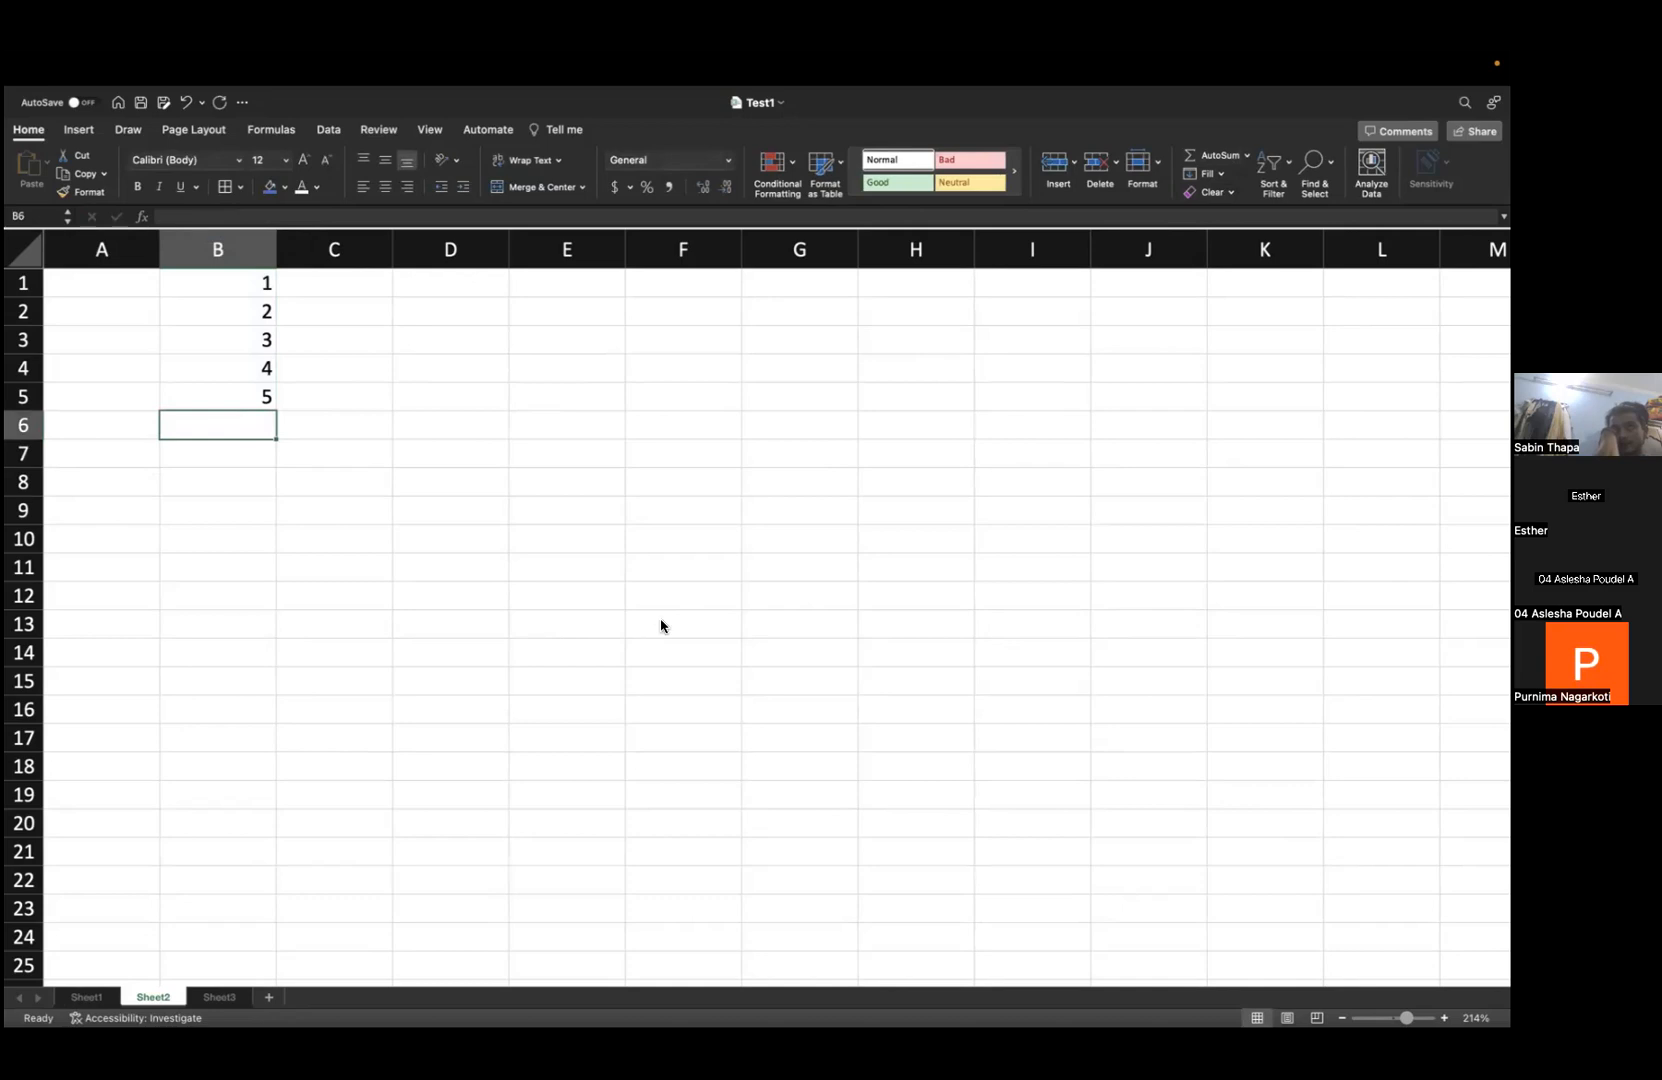
click(1208, 161)
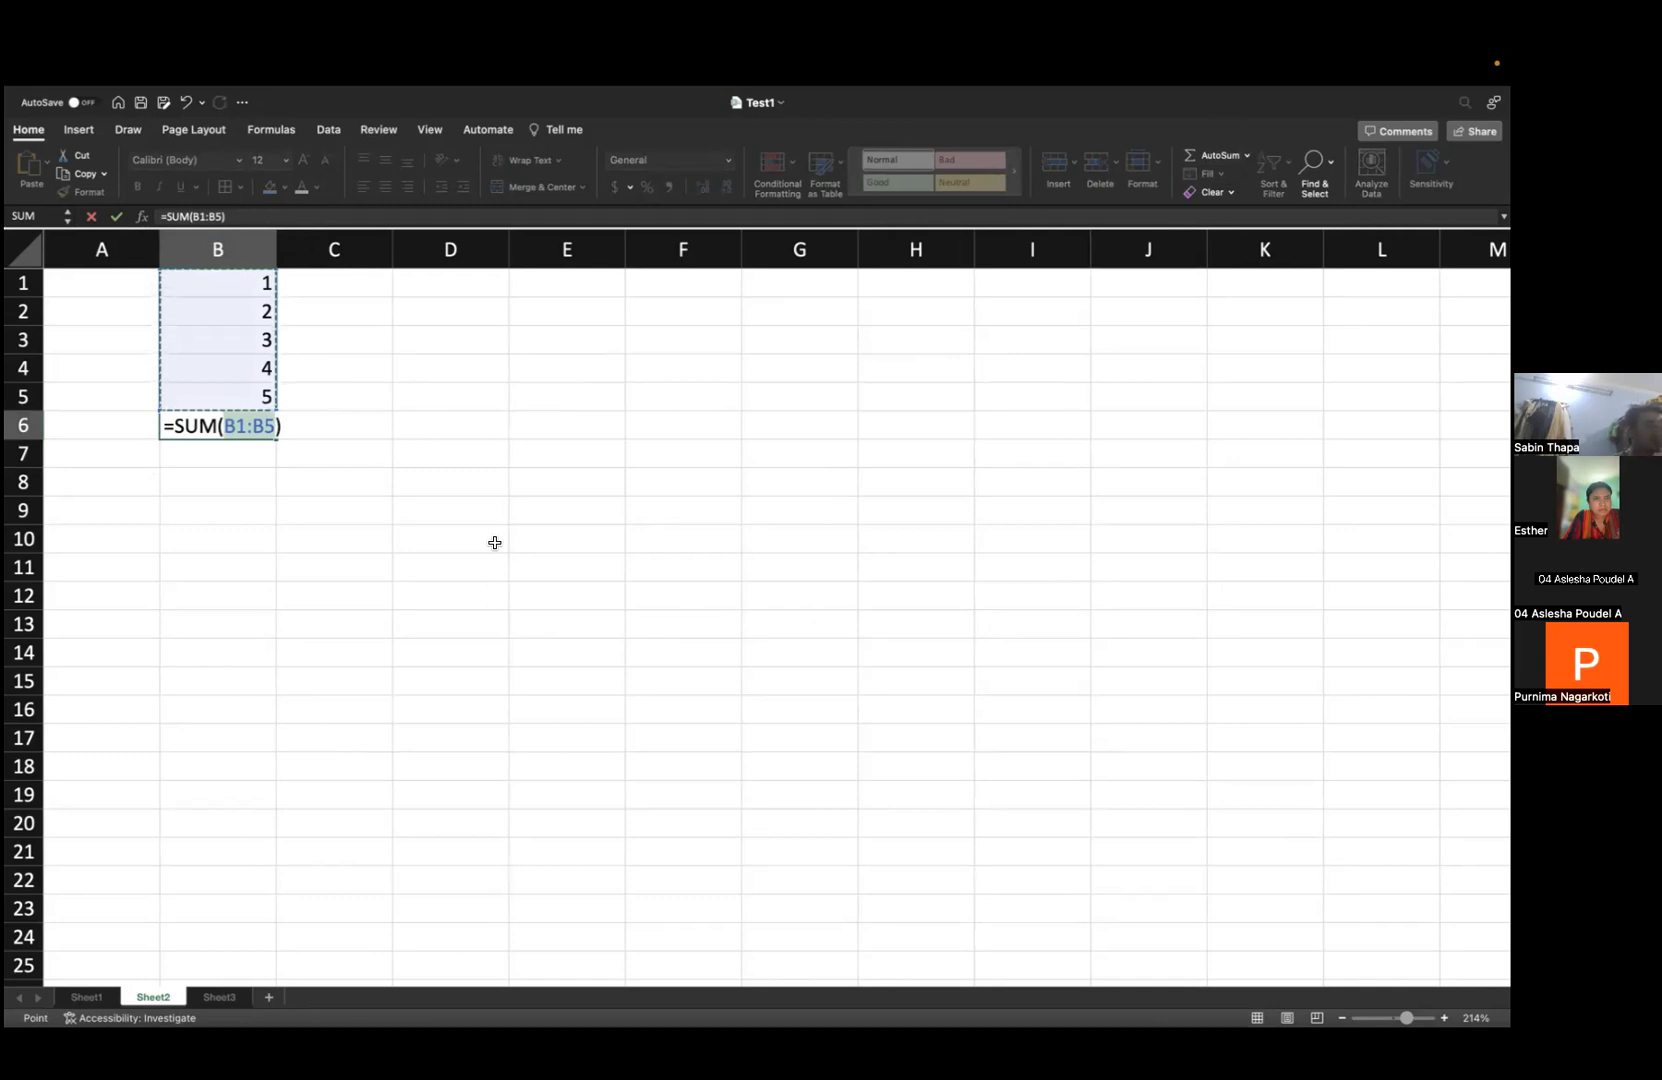
click(190, 214)
key(BackSpace)
key(BackSpace)
key(BackSpace)
text(AVERAGE)
key(Return)
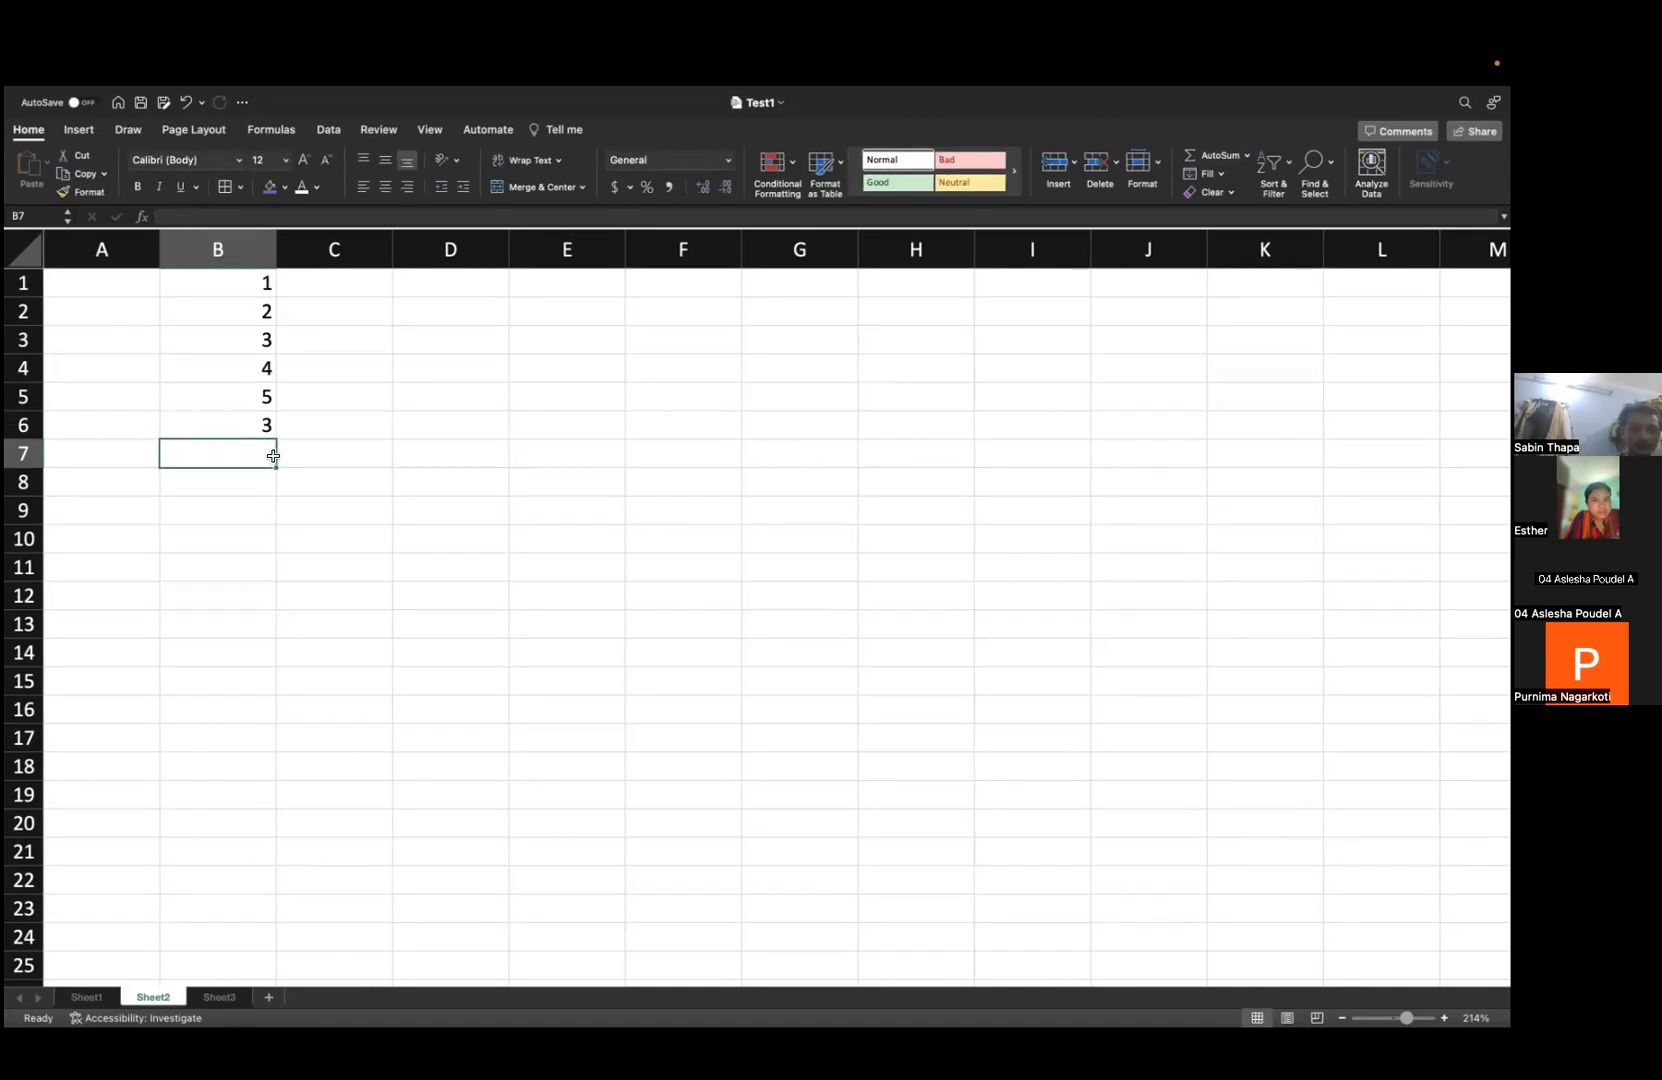
click(260, 425)
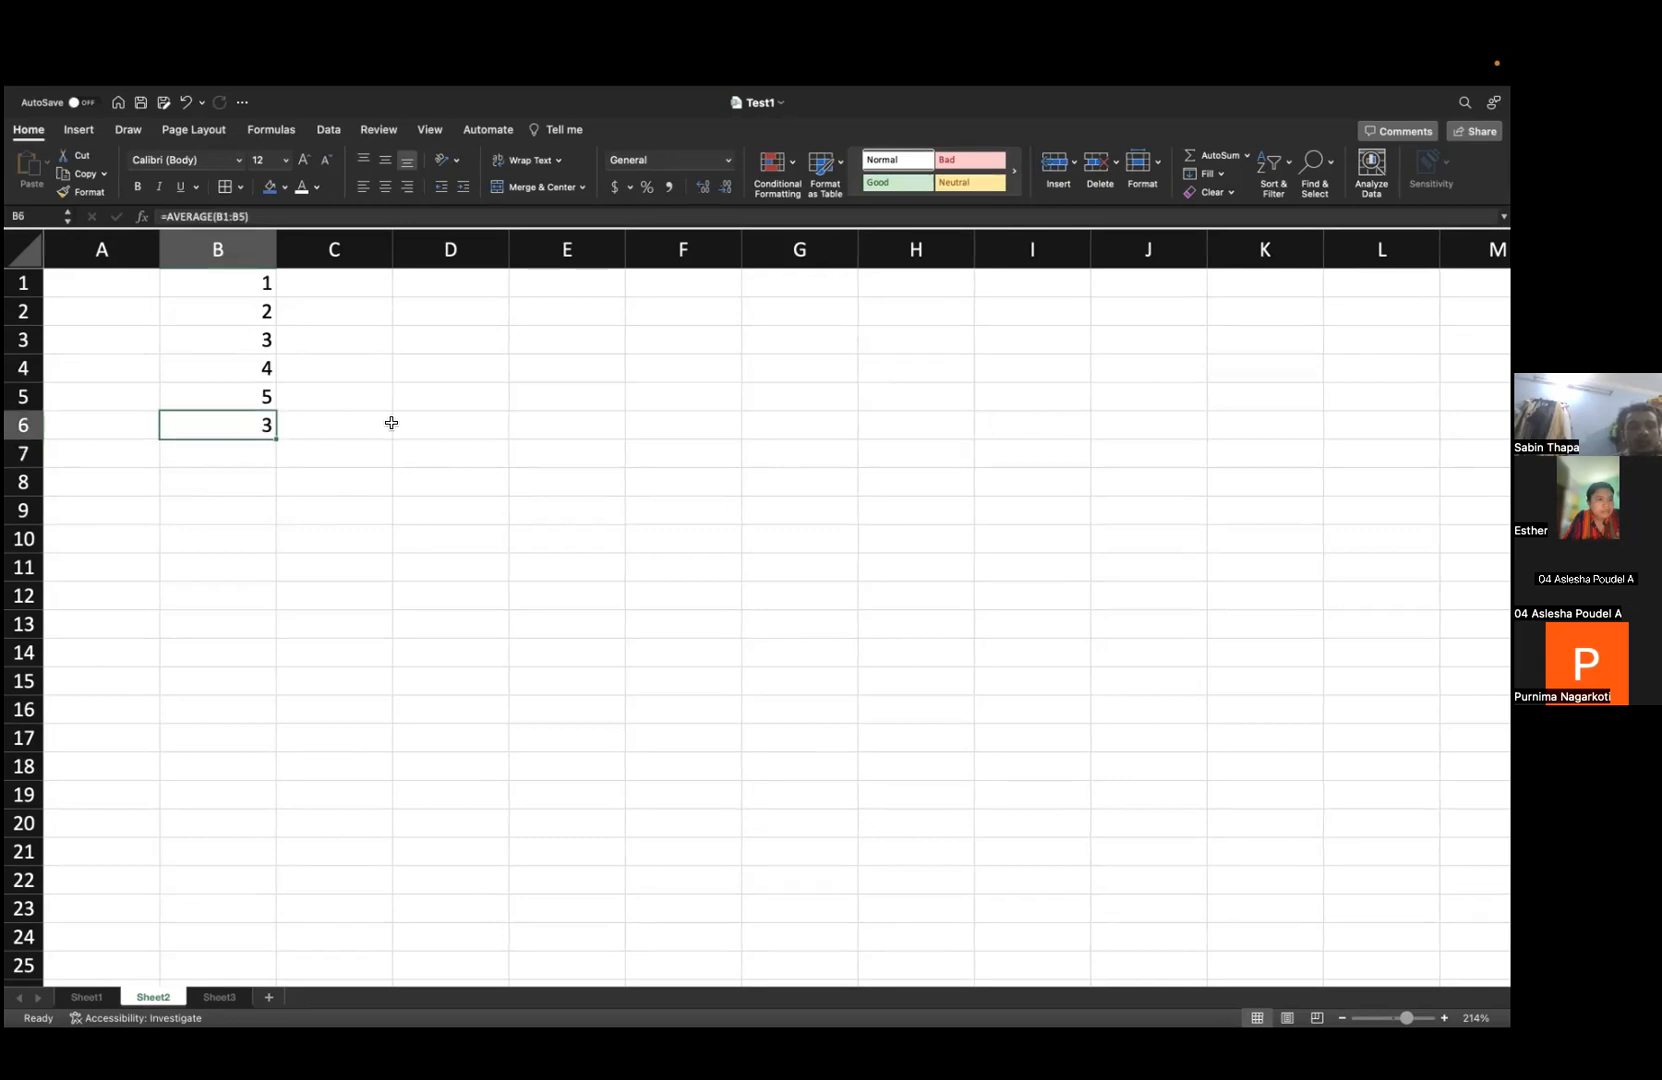
click(265, 287)
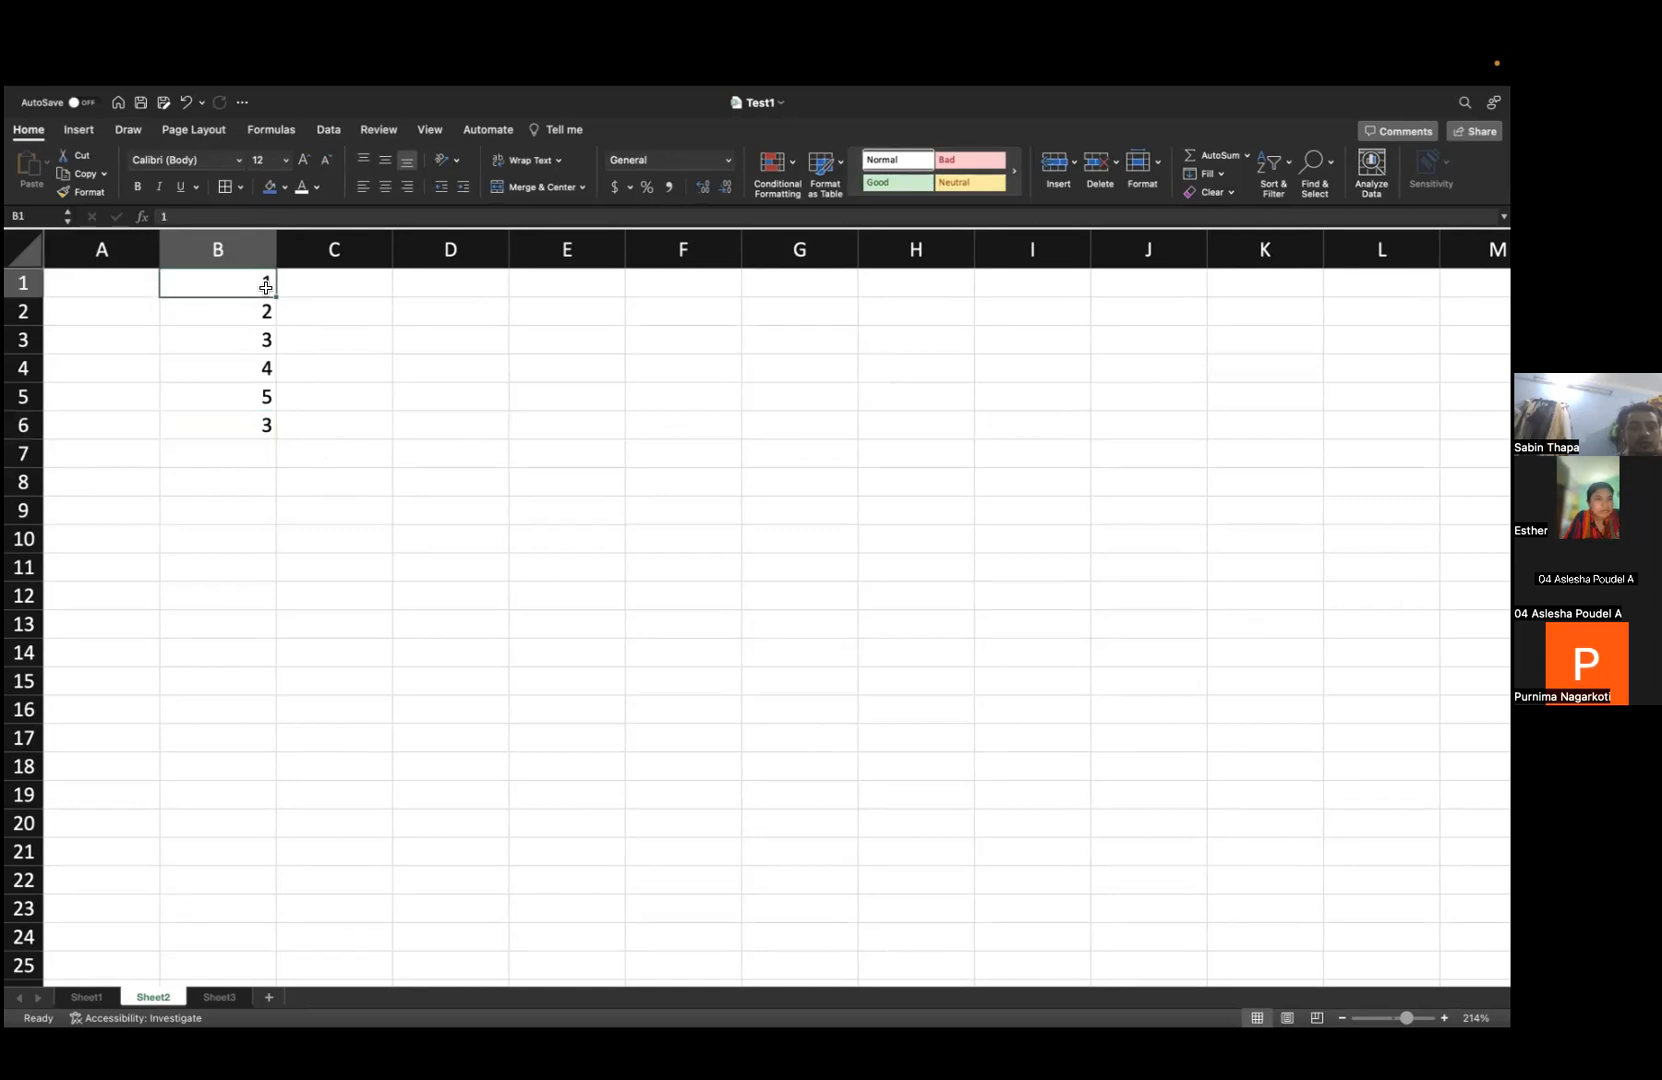
key(Right)
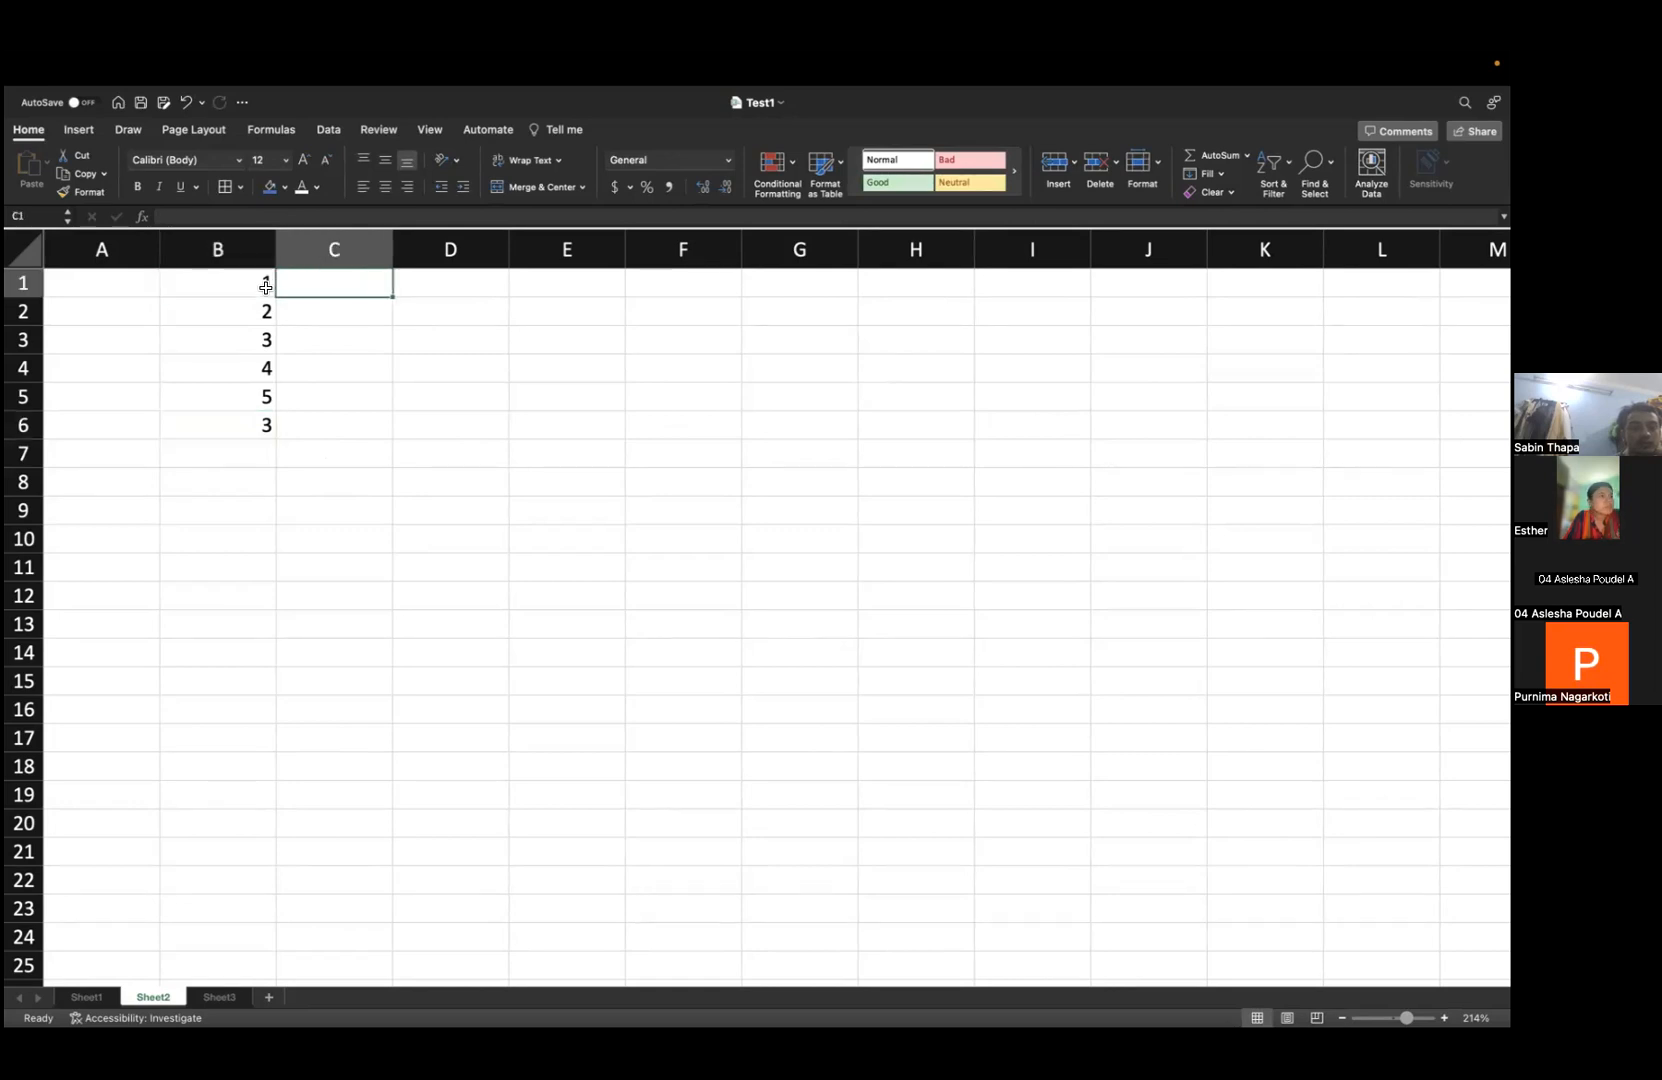
click(265, 287)
key(Right)
key(Right)
click(265, 287)
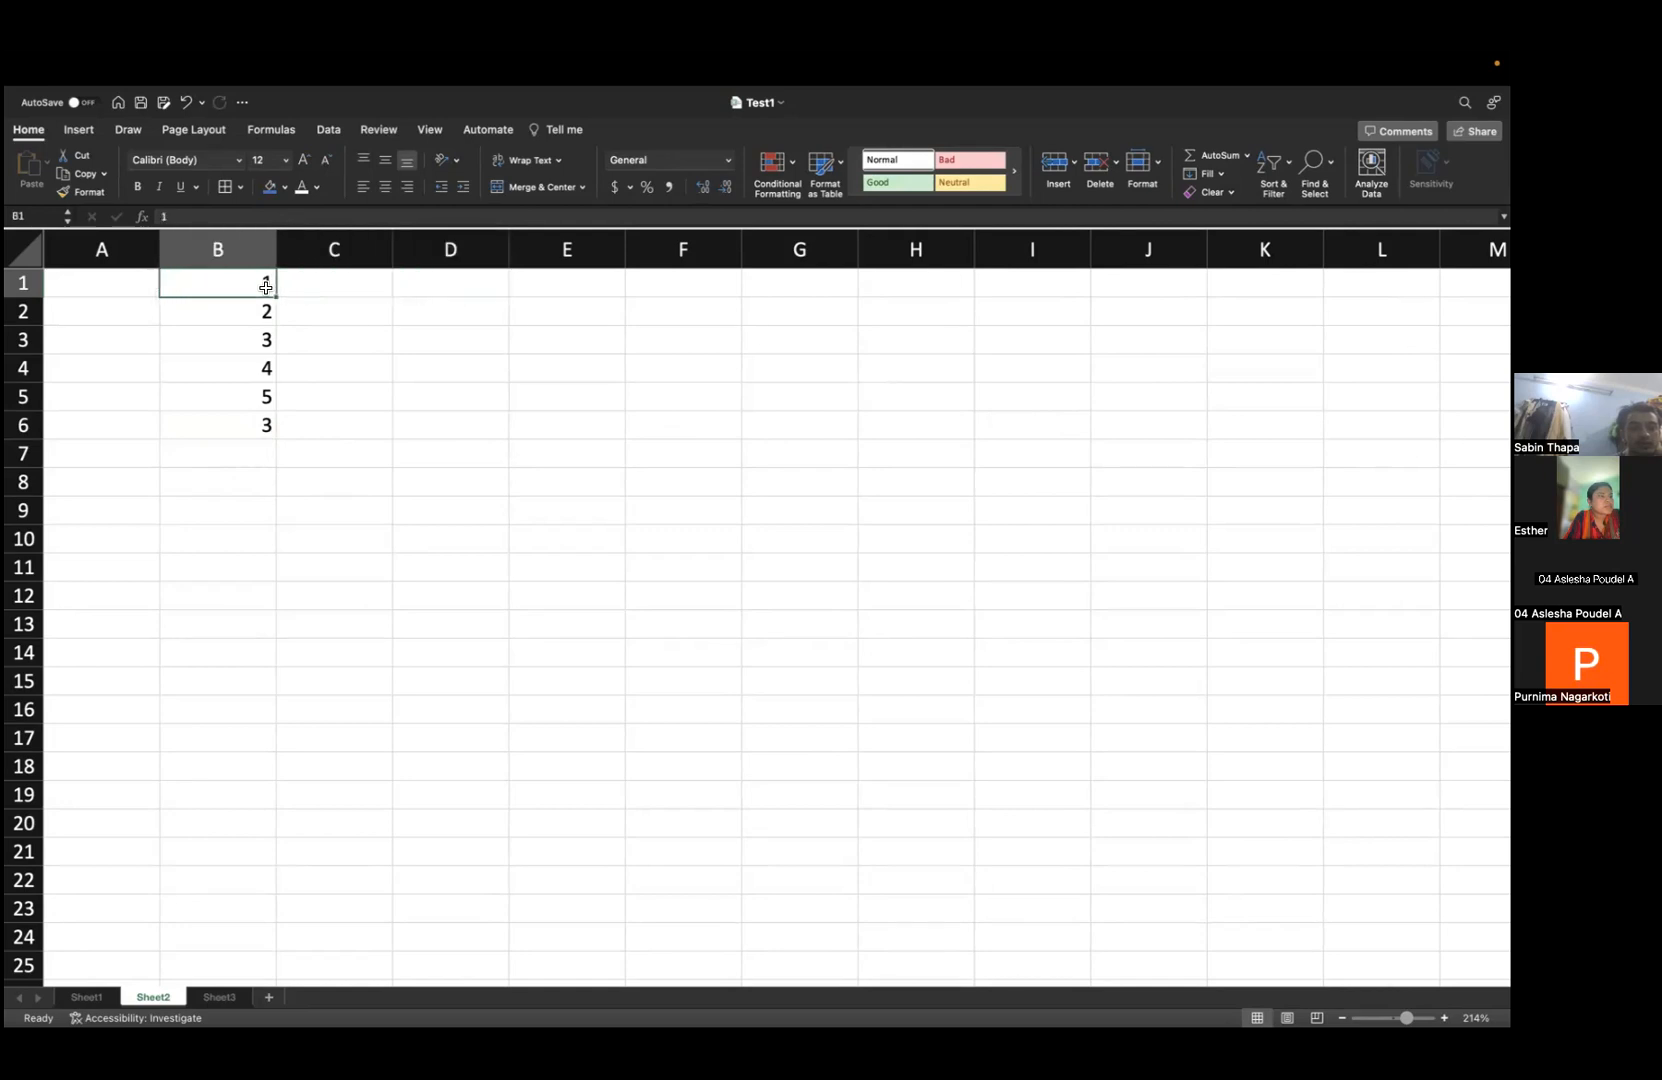
- Clear the numbers and the average formula from B1:B6
key(shift+Down)
key(shift+Down)
key(shift+Down)
key(shift+Down)
key(shift+Down)
key(Delete)
key(Left)
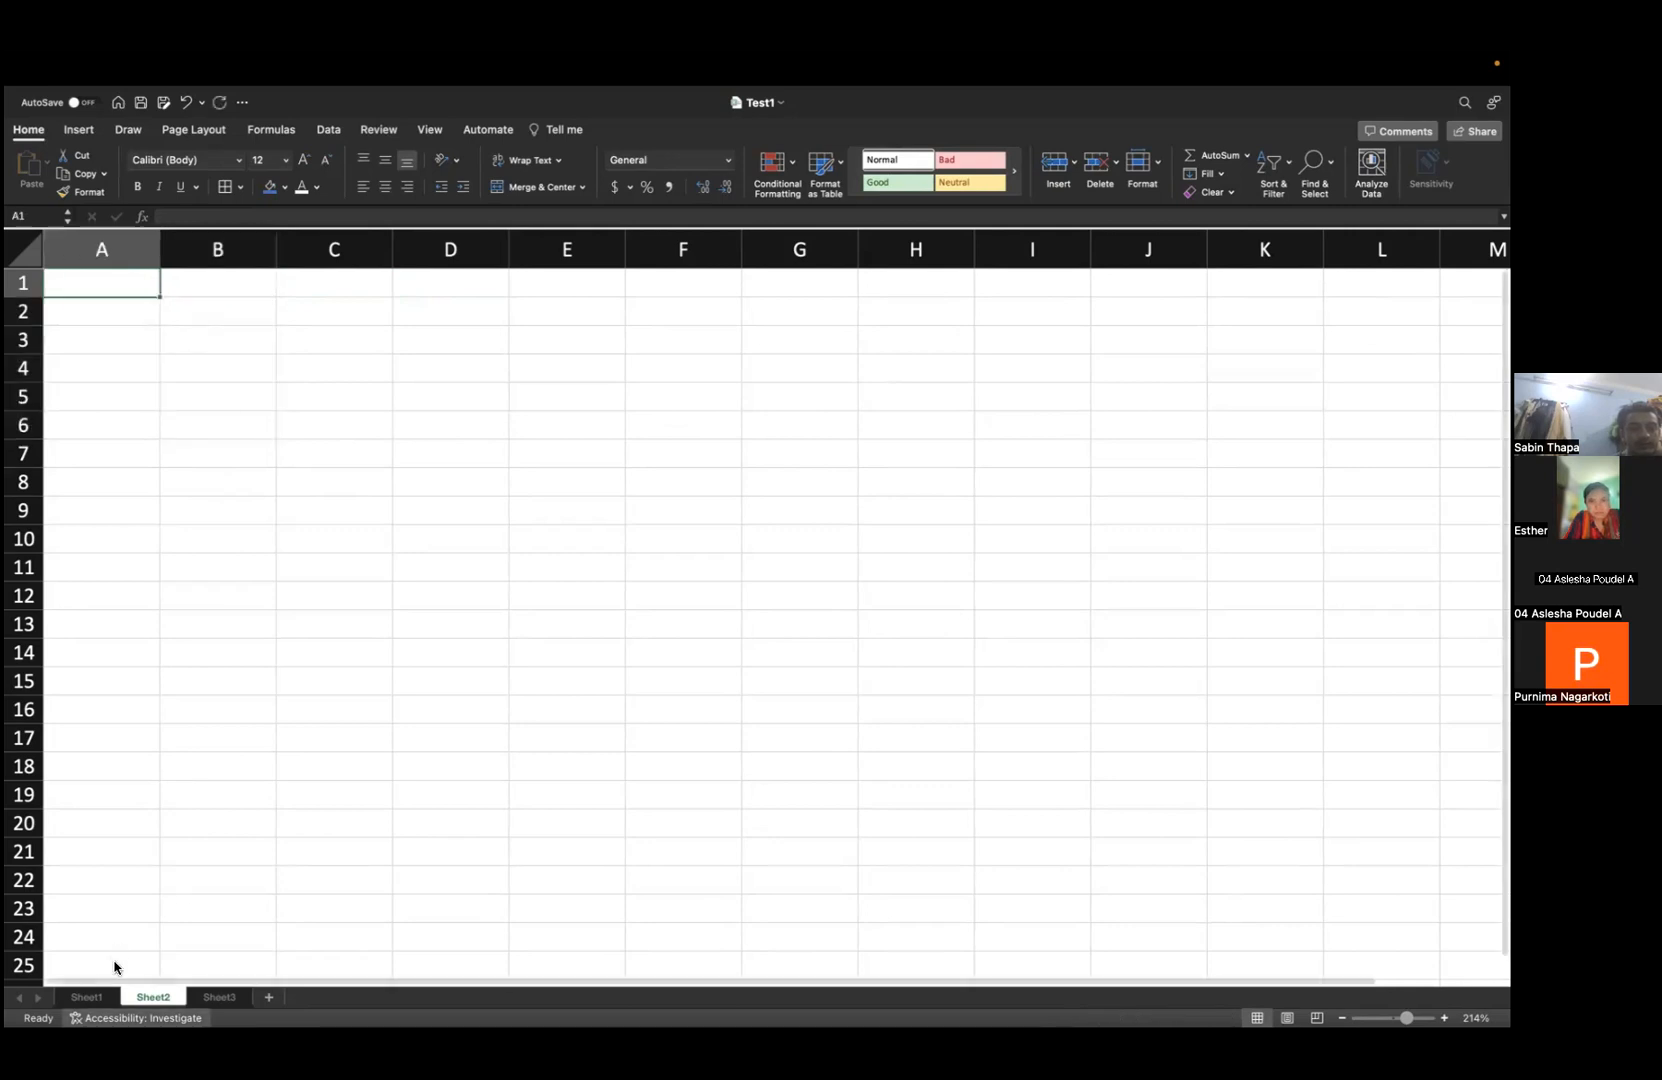
- On Sheet1, insert a column before Teacher and enter the header "Row Number" in A2
click(86, 997)
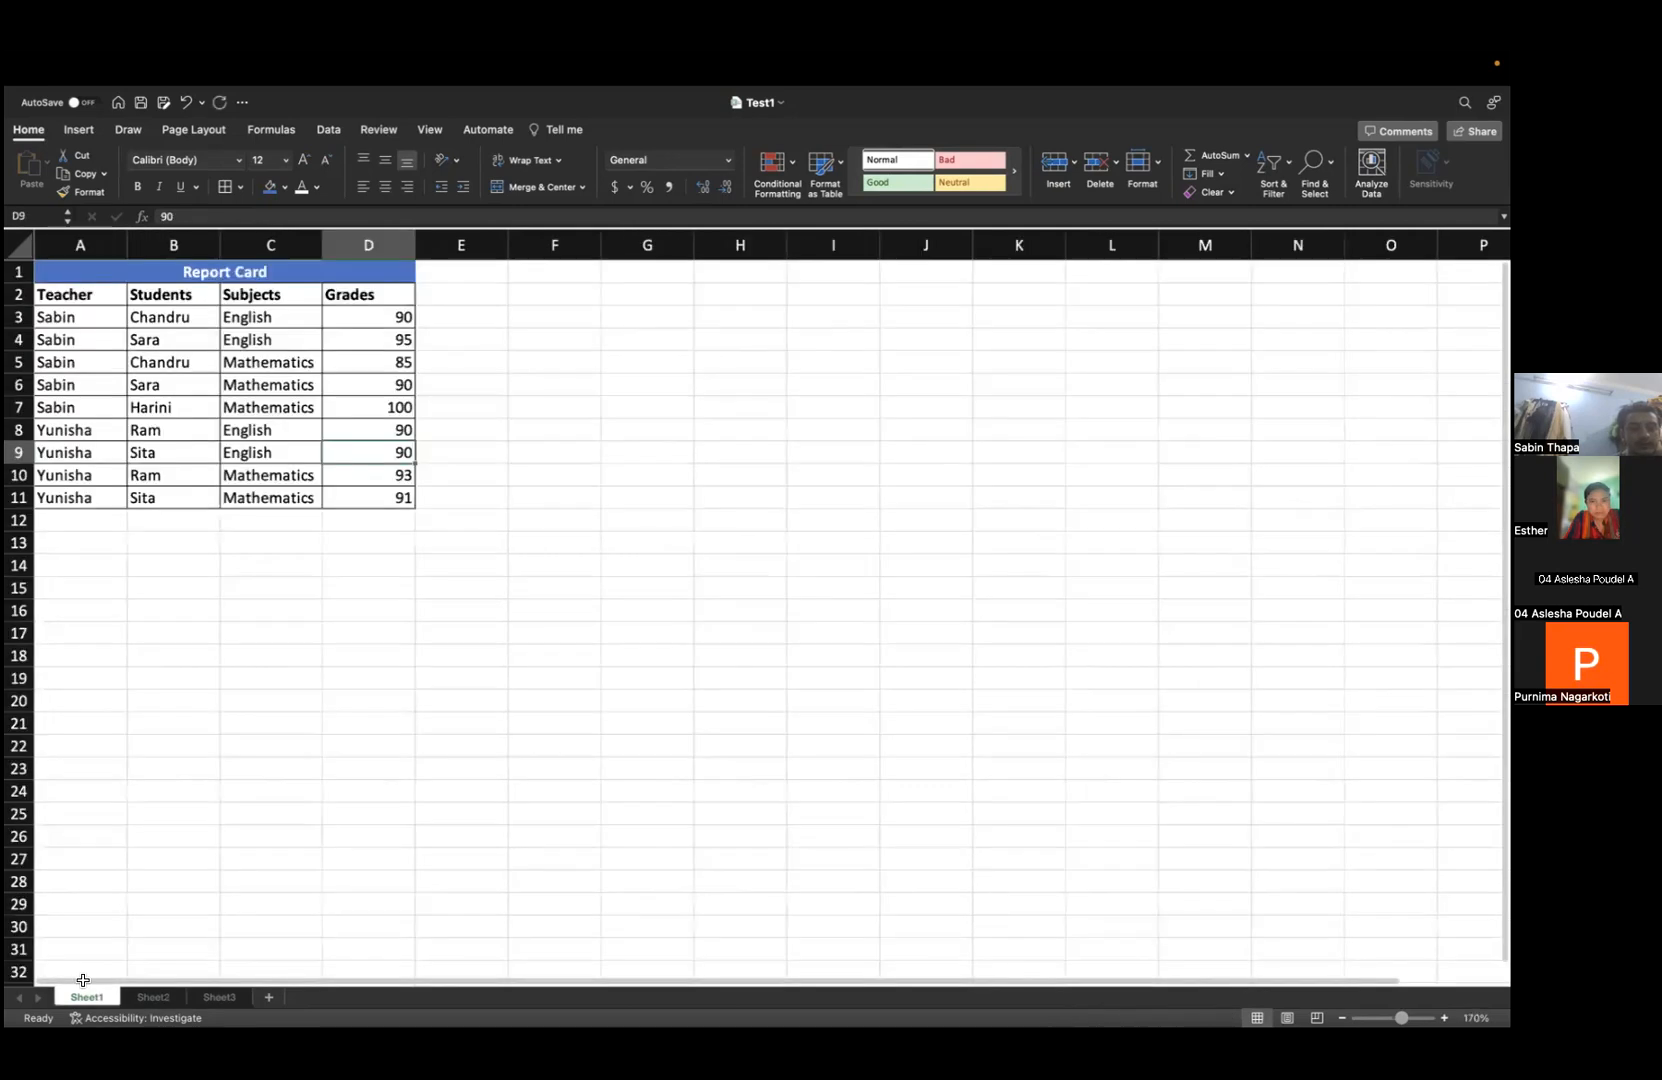
right_click(84, 248)
click(115, 341)
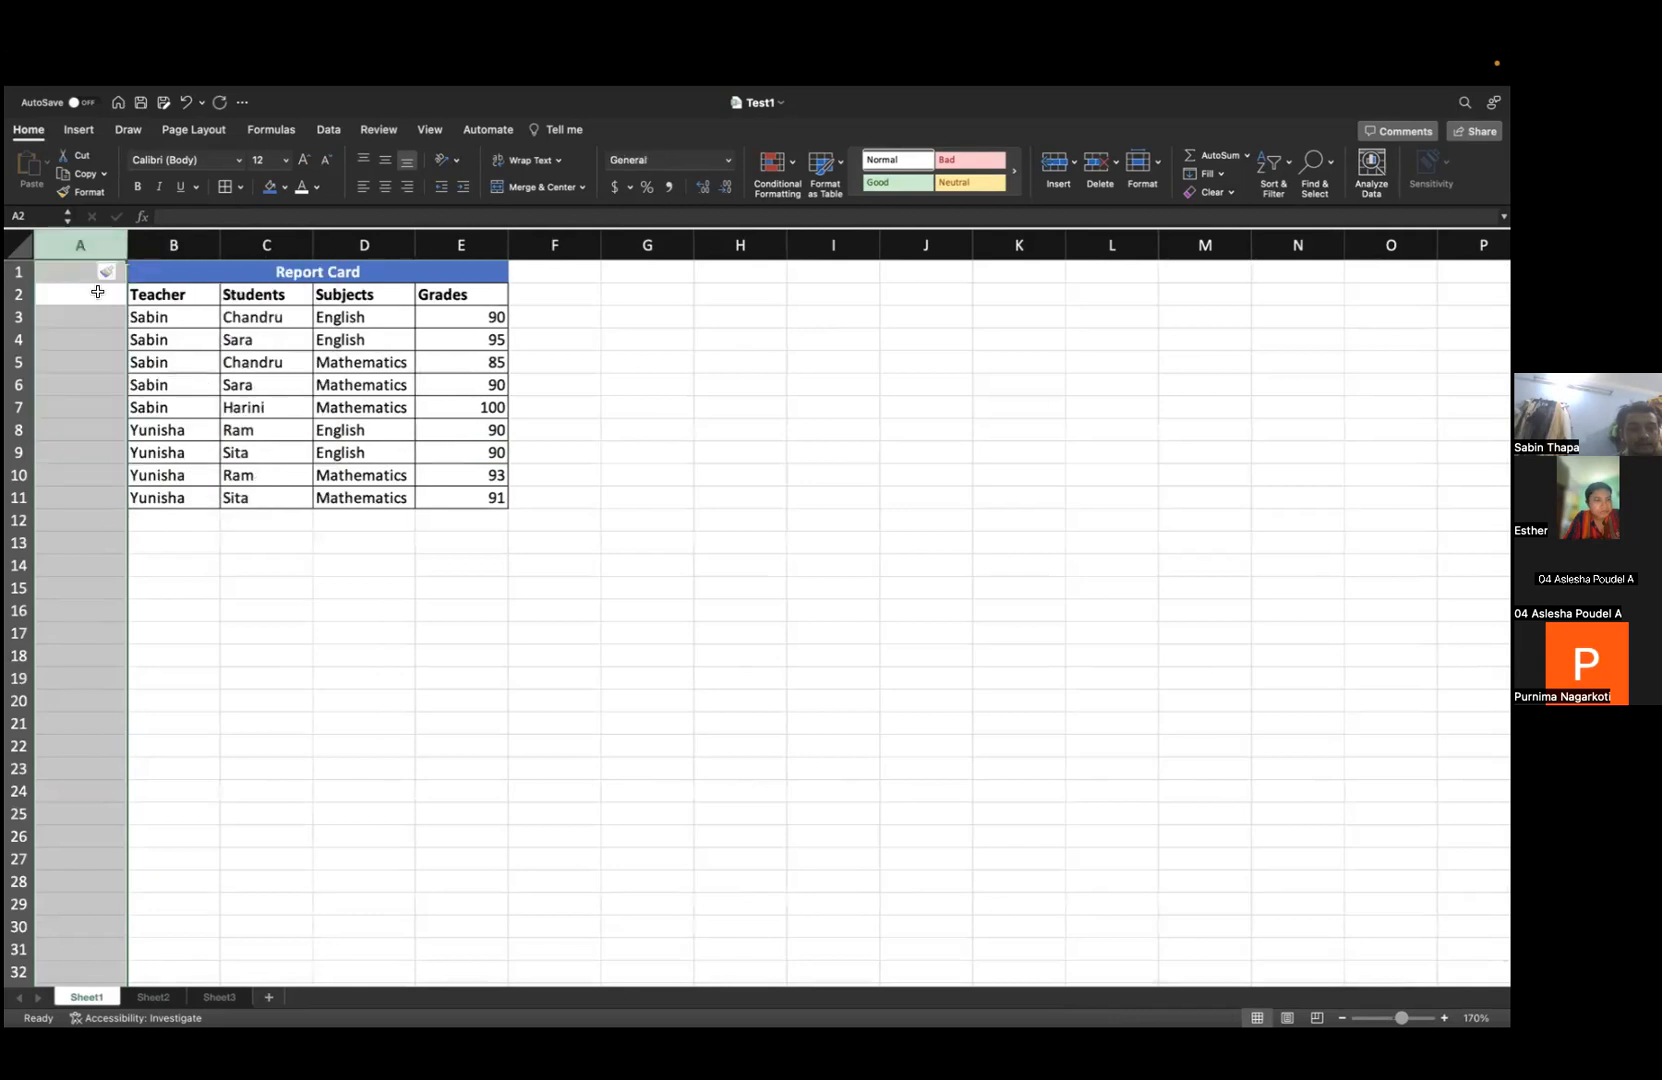
click(97, 291)
text(Row Number)
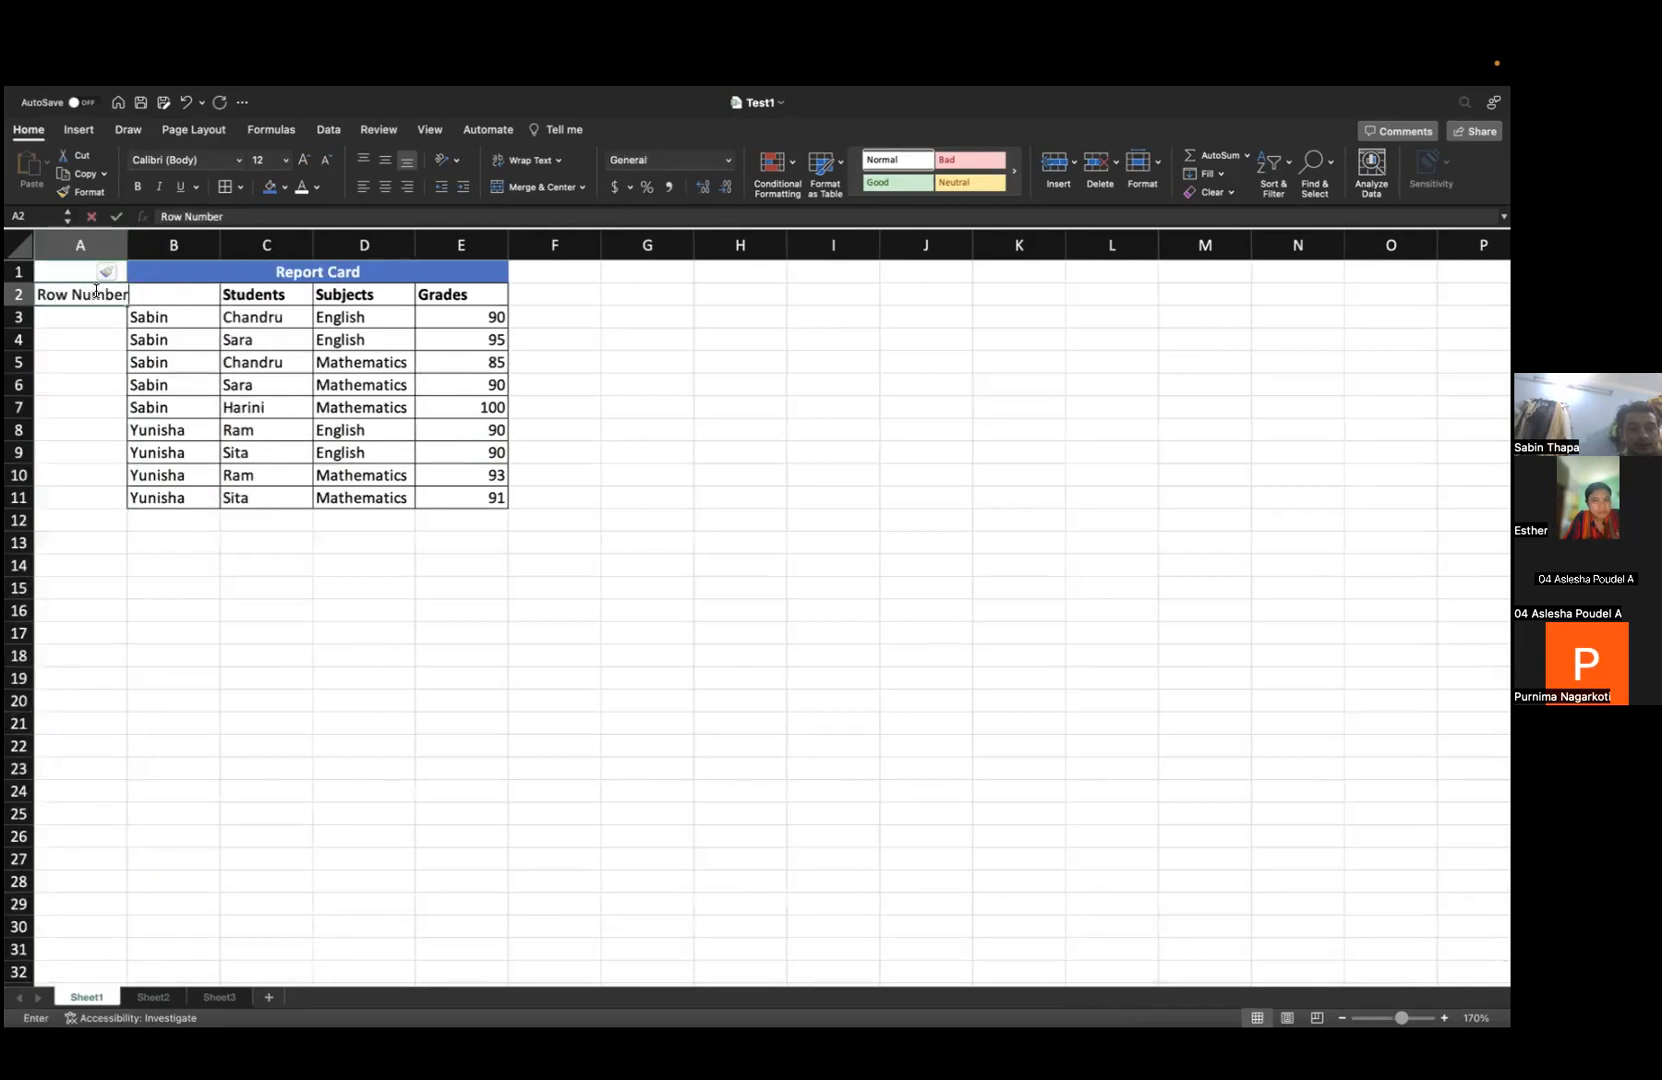
key(Return)
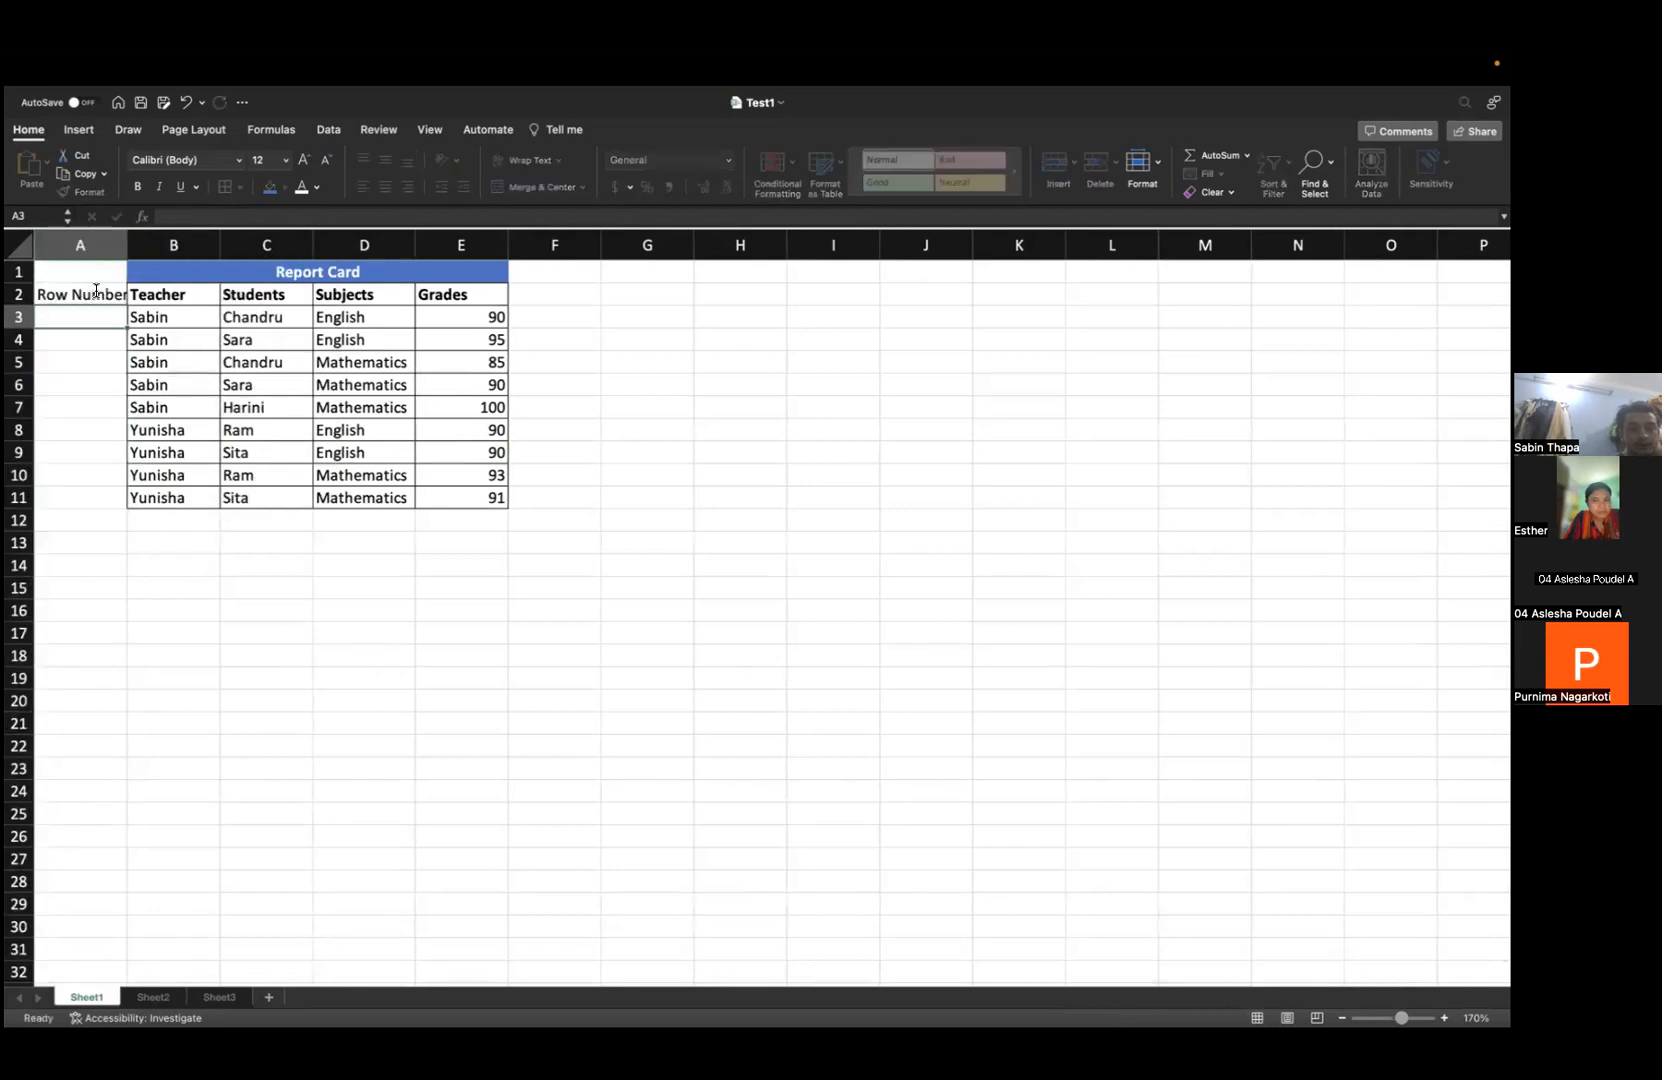
- Enter the row numbers 1 to 9 by hand in A3:A11 and fit column A's width to its contents
text(1)
key(Return)
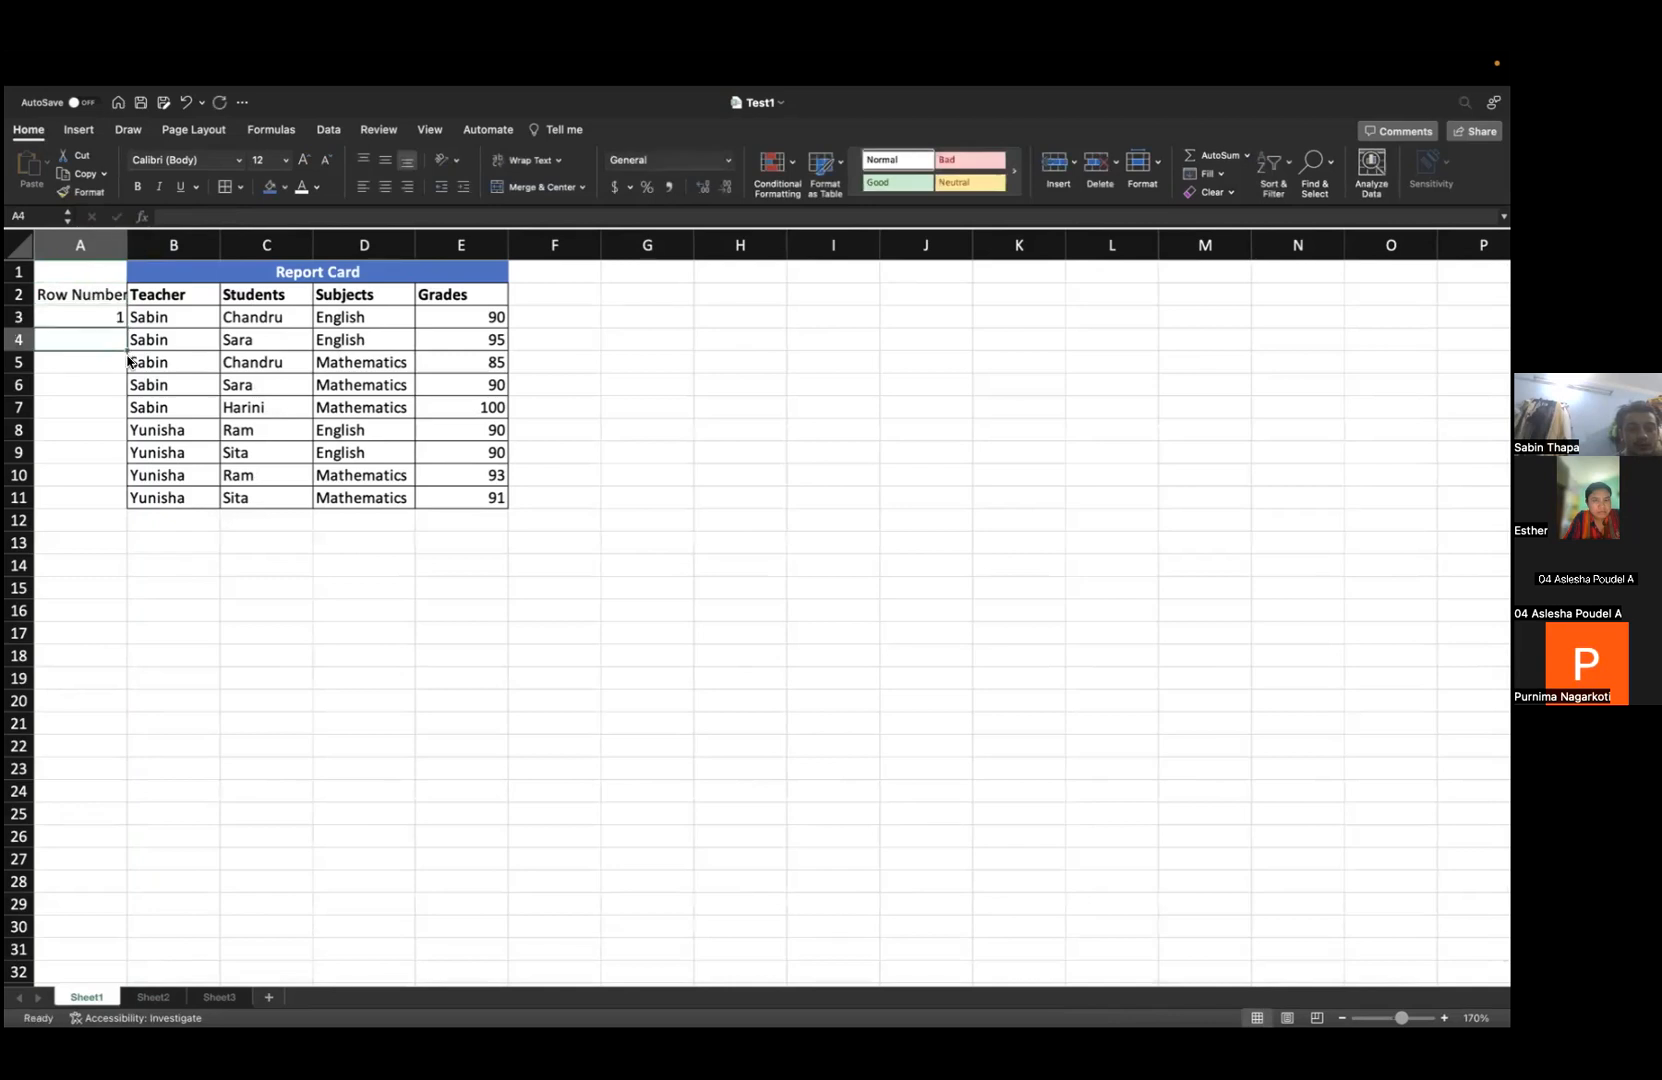
double_click(127, 244)
text(2)
key(Return)
text(3)
key(Return)
text(4)
key(Return)
text(5)
key(Return)
text(6)
key(Return)
text(7)
key(Return)
text(8)
key(Return)
text(9)
key(Return)
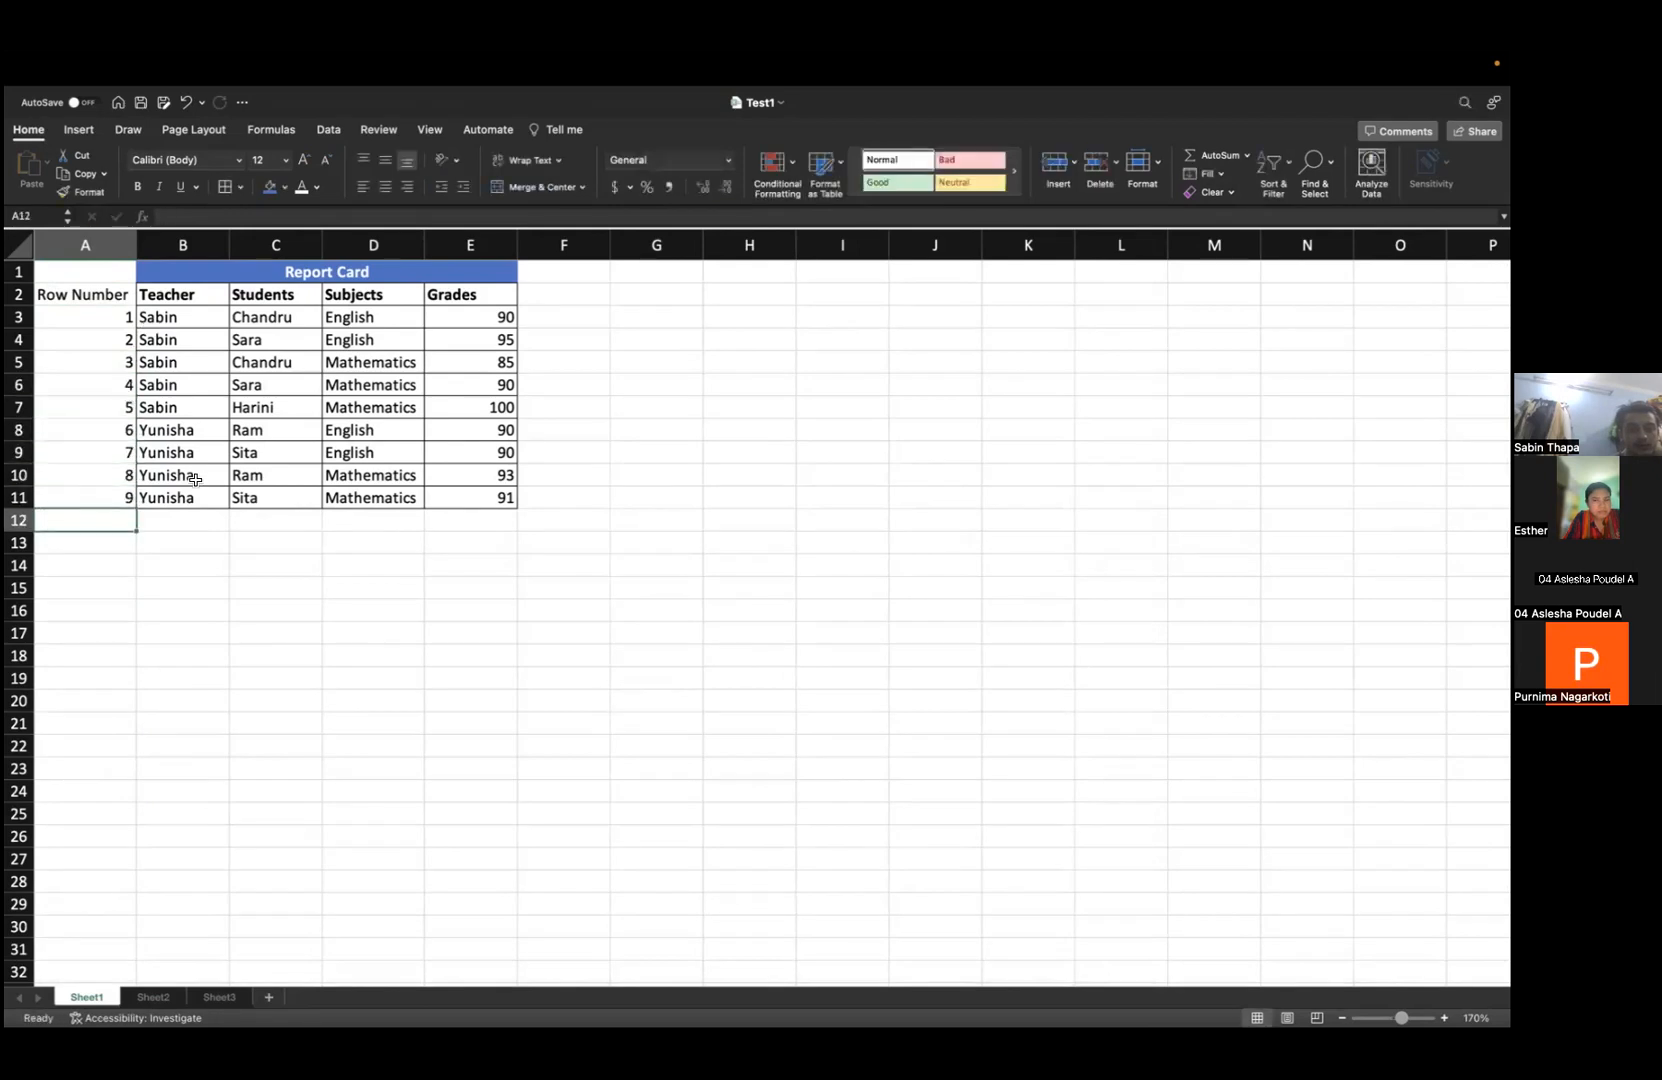
- Clear the hand-entered row numbers from A3:A11
drag(117, 318, 86, 484)
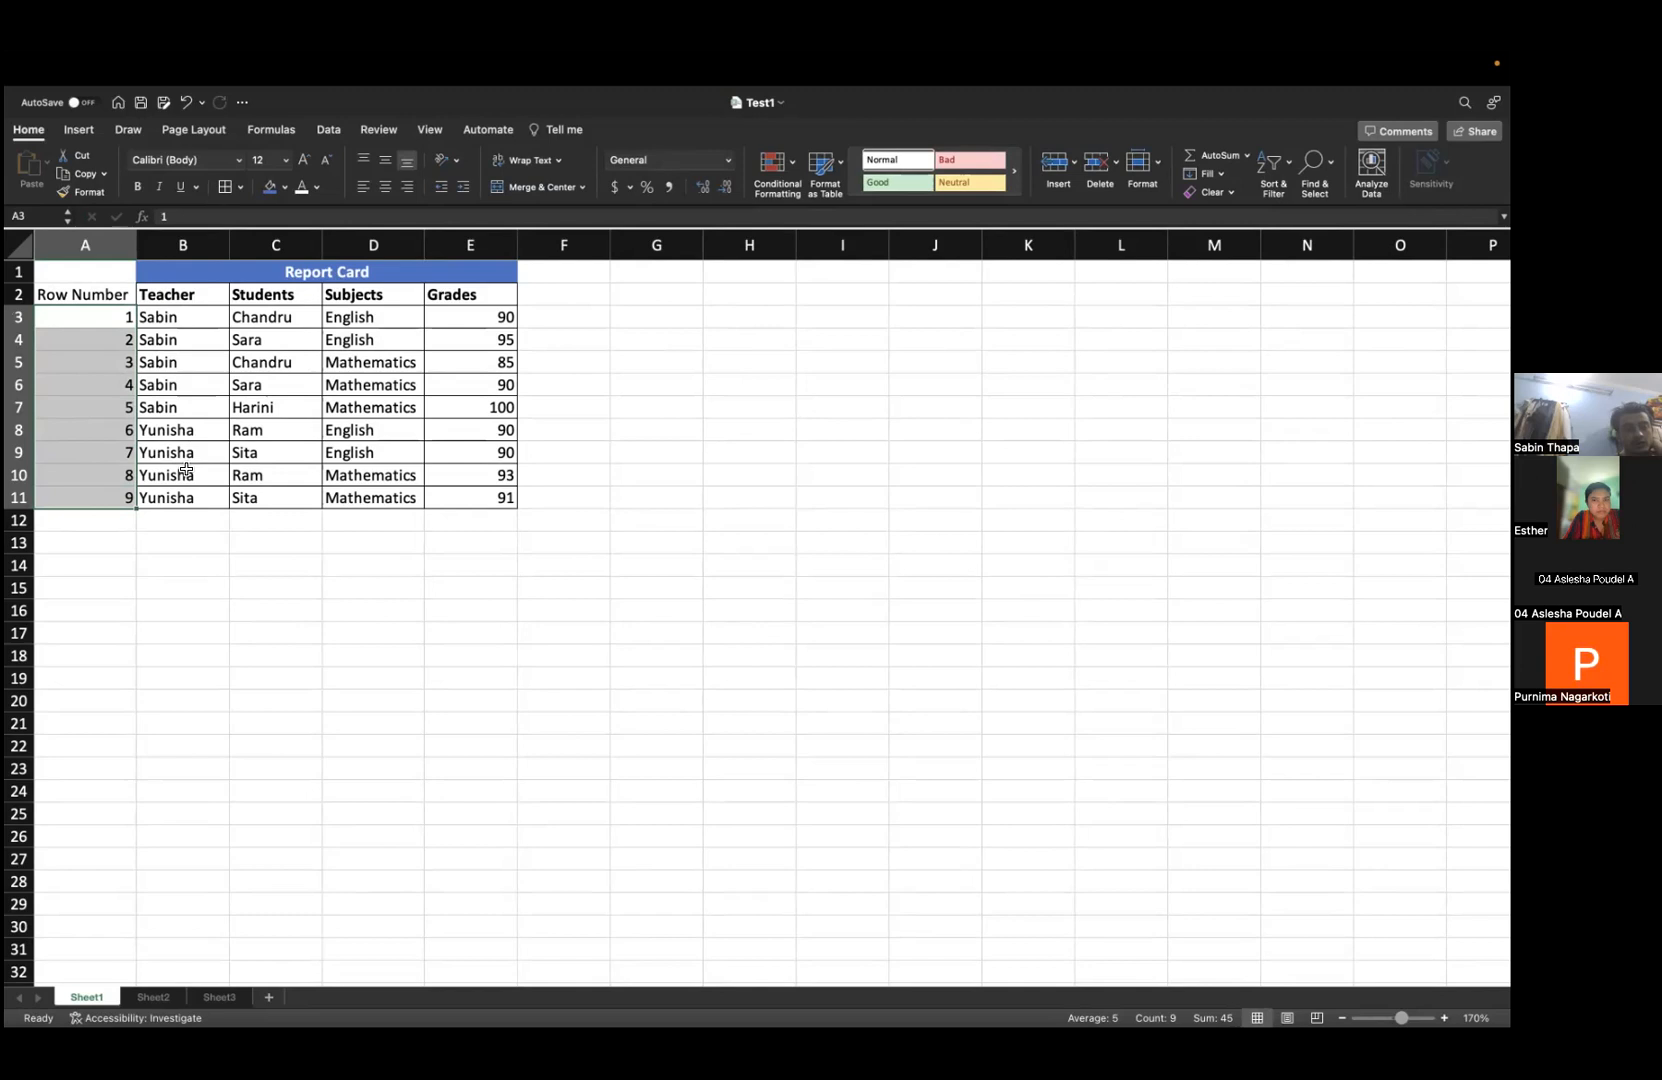
click(129, 320)
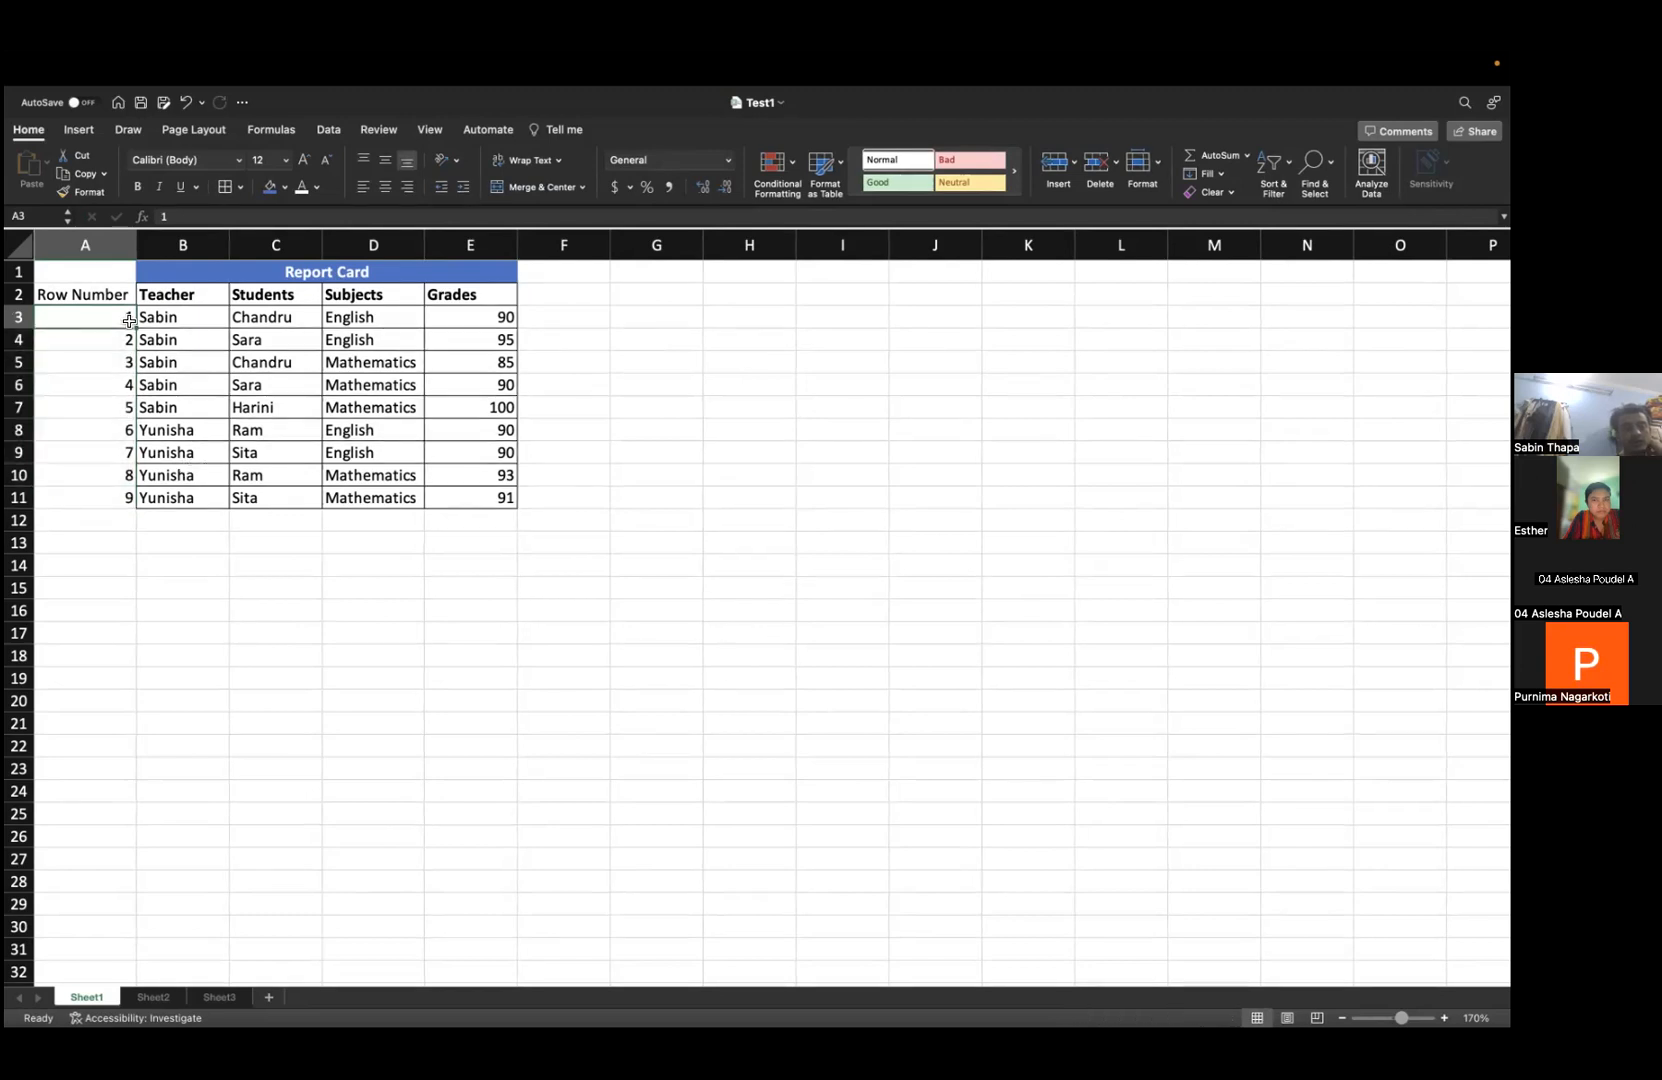
key(shift+Down)
key(shift+Down)
key(shift+Down)
key(shift+Down)
key(shift+Down)
key(shift+Down)
key(shift+Down)
key(shift+Down)
key(Delete)
- Enter 1 as the first row number in A3
click(129, 320)
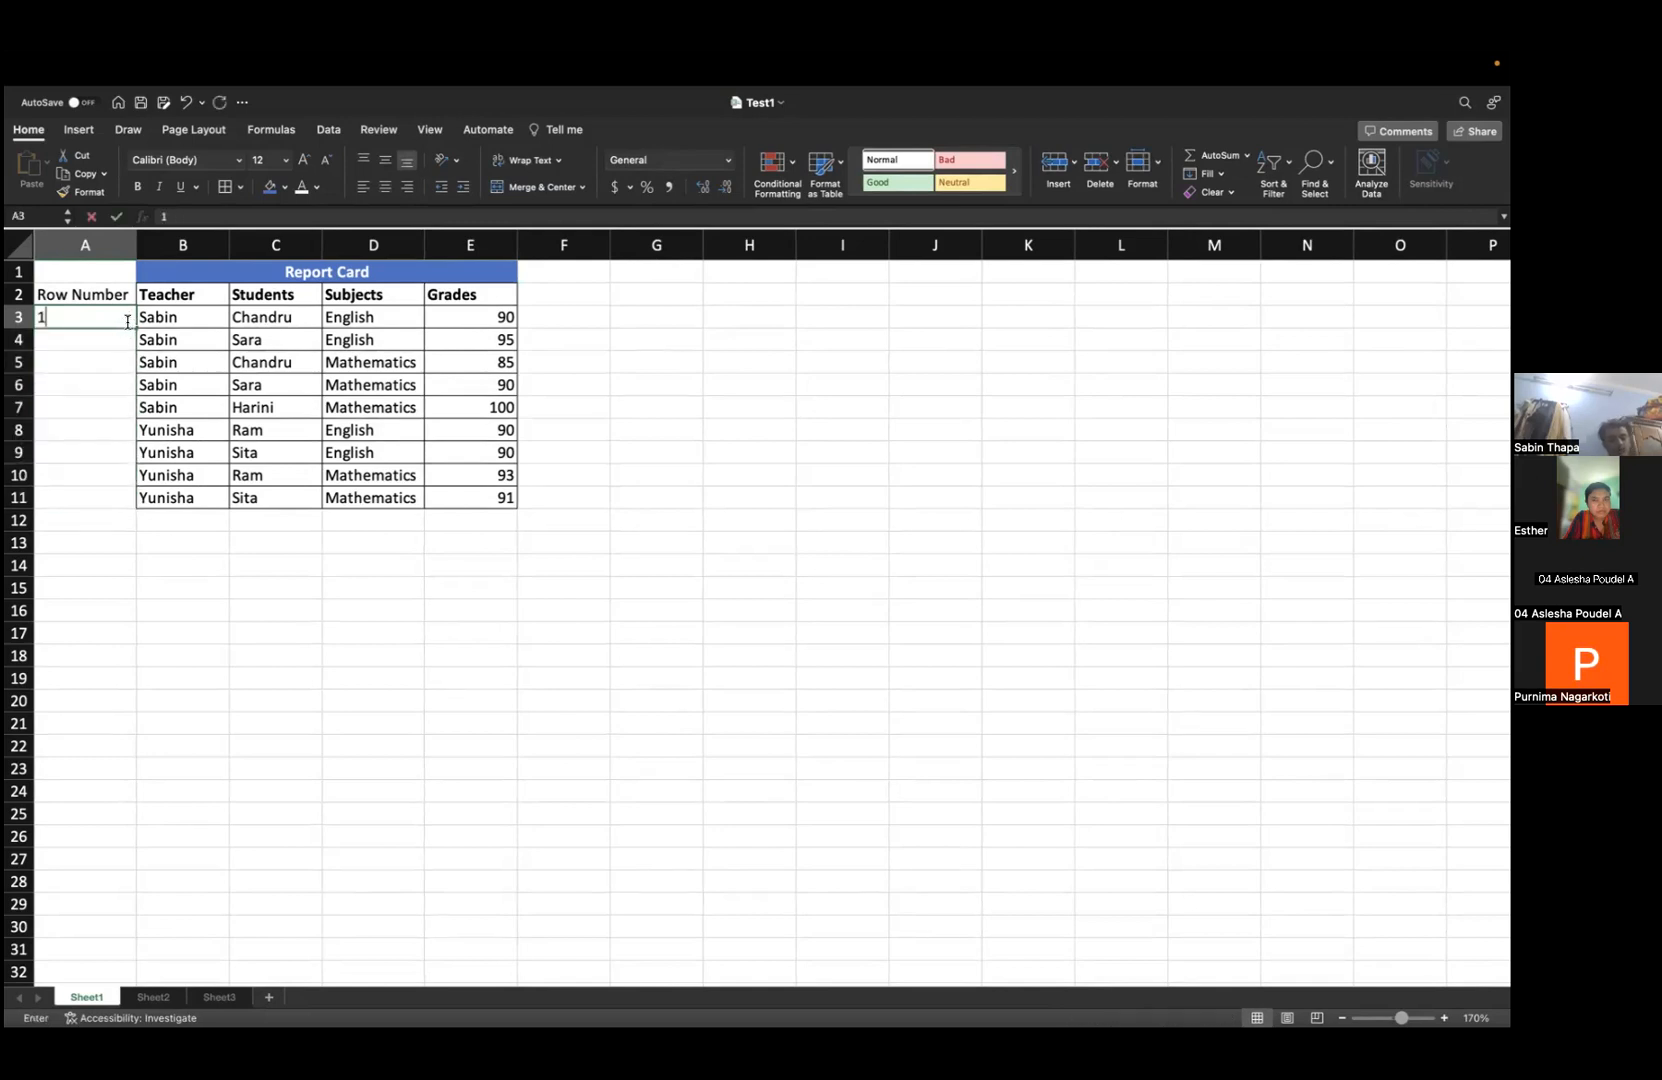
text(1)
key(Return)
- Fill the single value in A3 down through A11
click(130, 323)
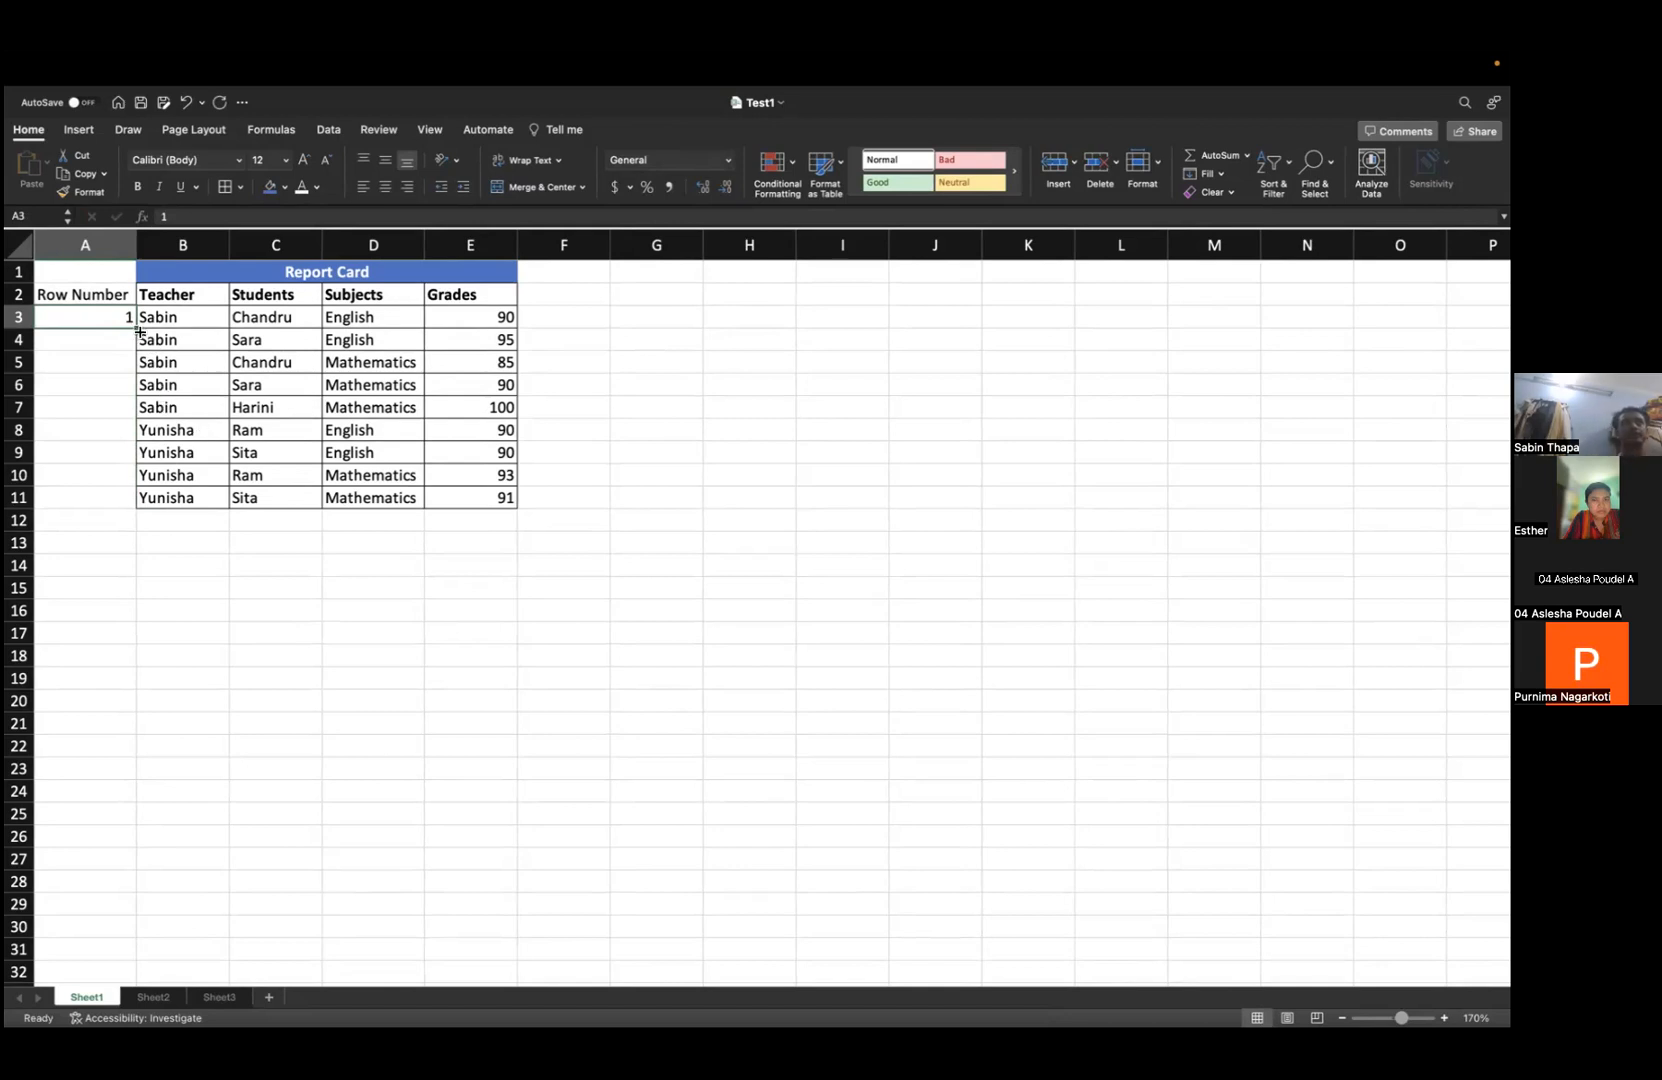
scroll(160, 345, up, 5)
scroll(178, 360, up, 5)
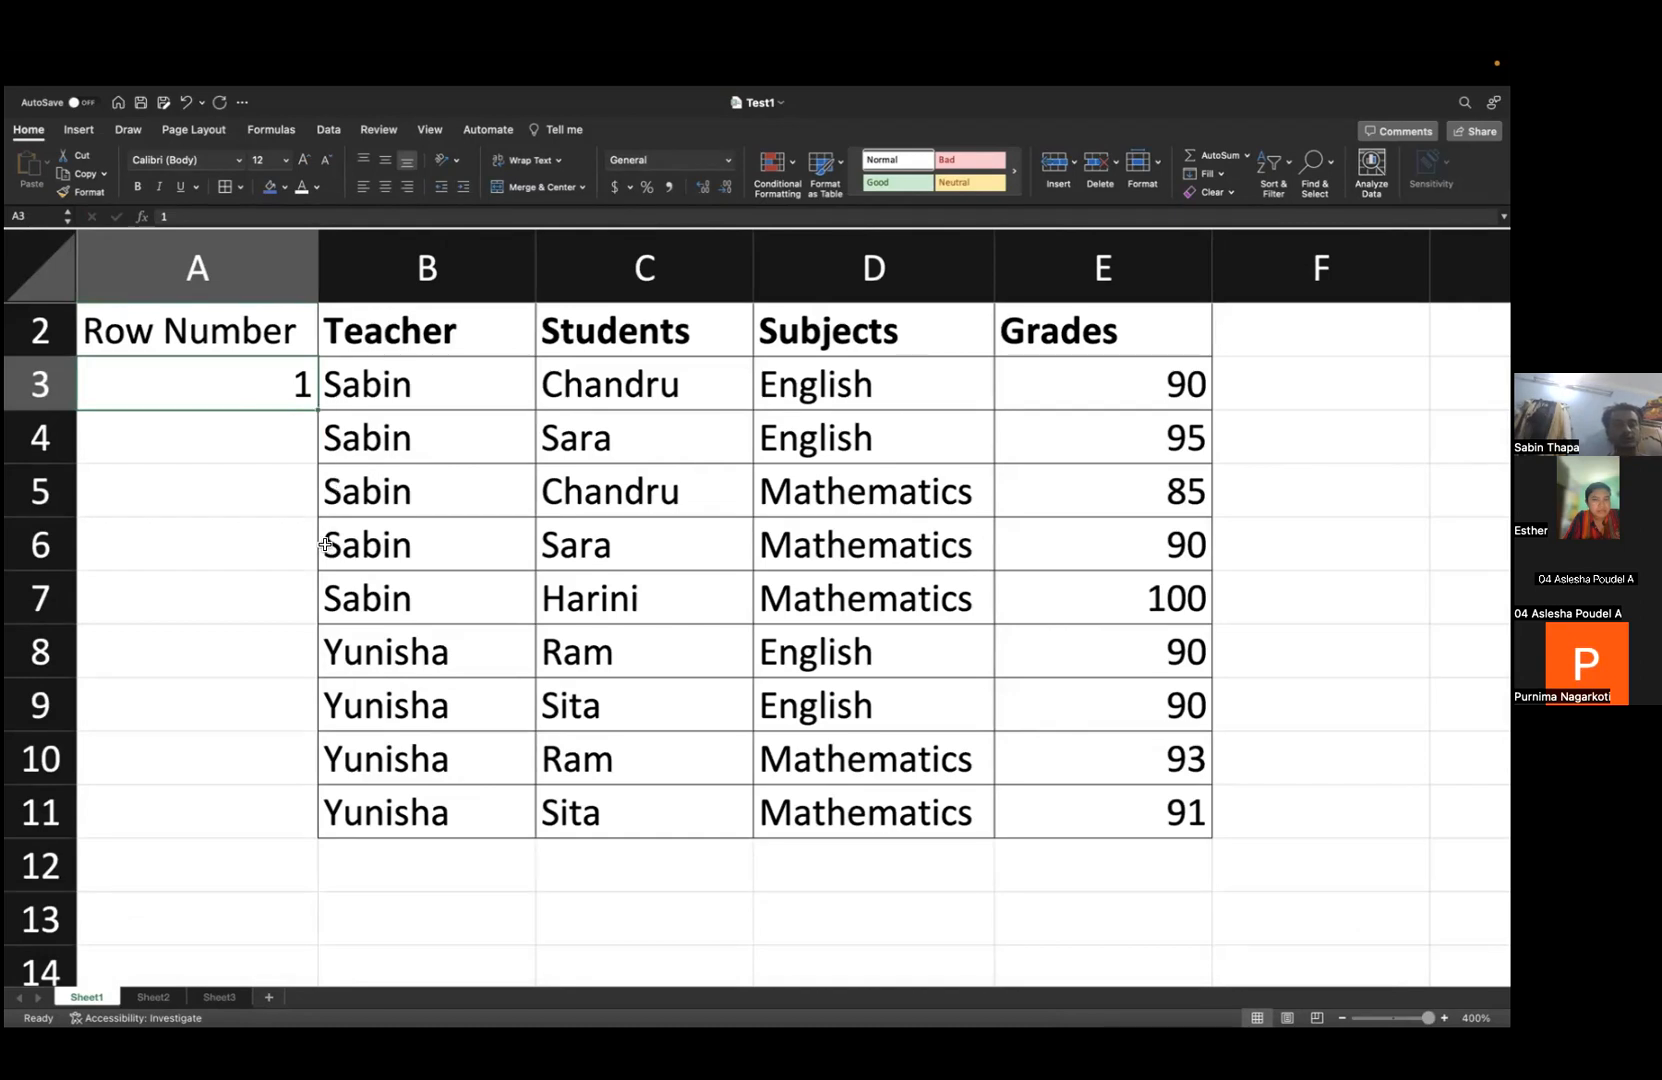
scroll(331, 395, up, 2)
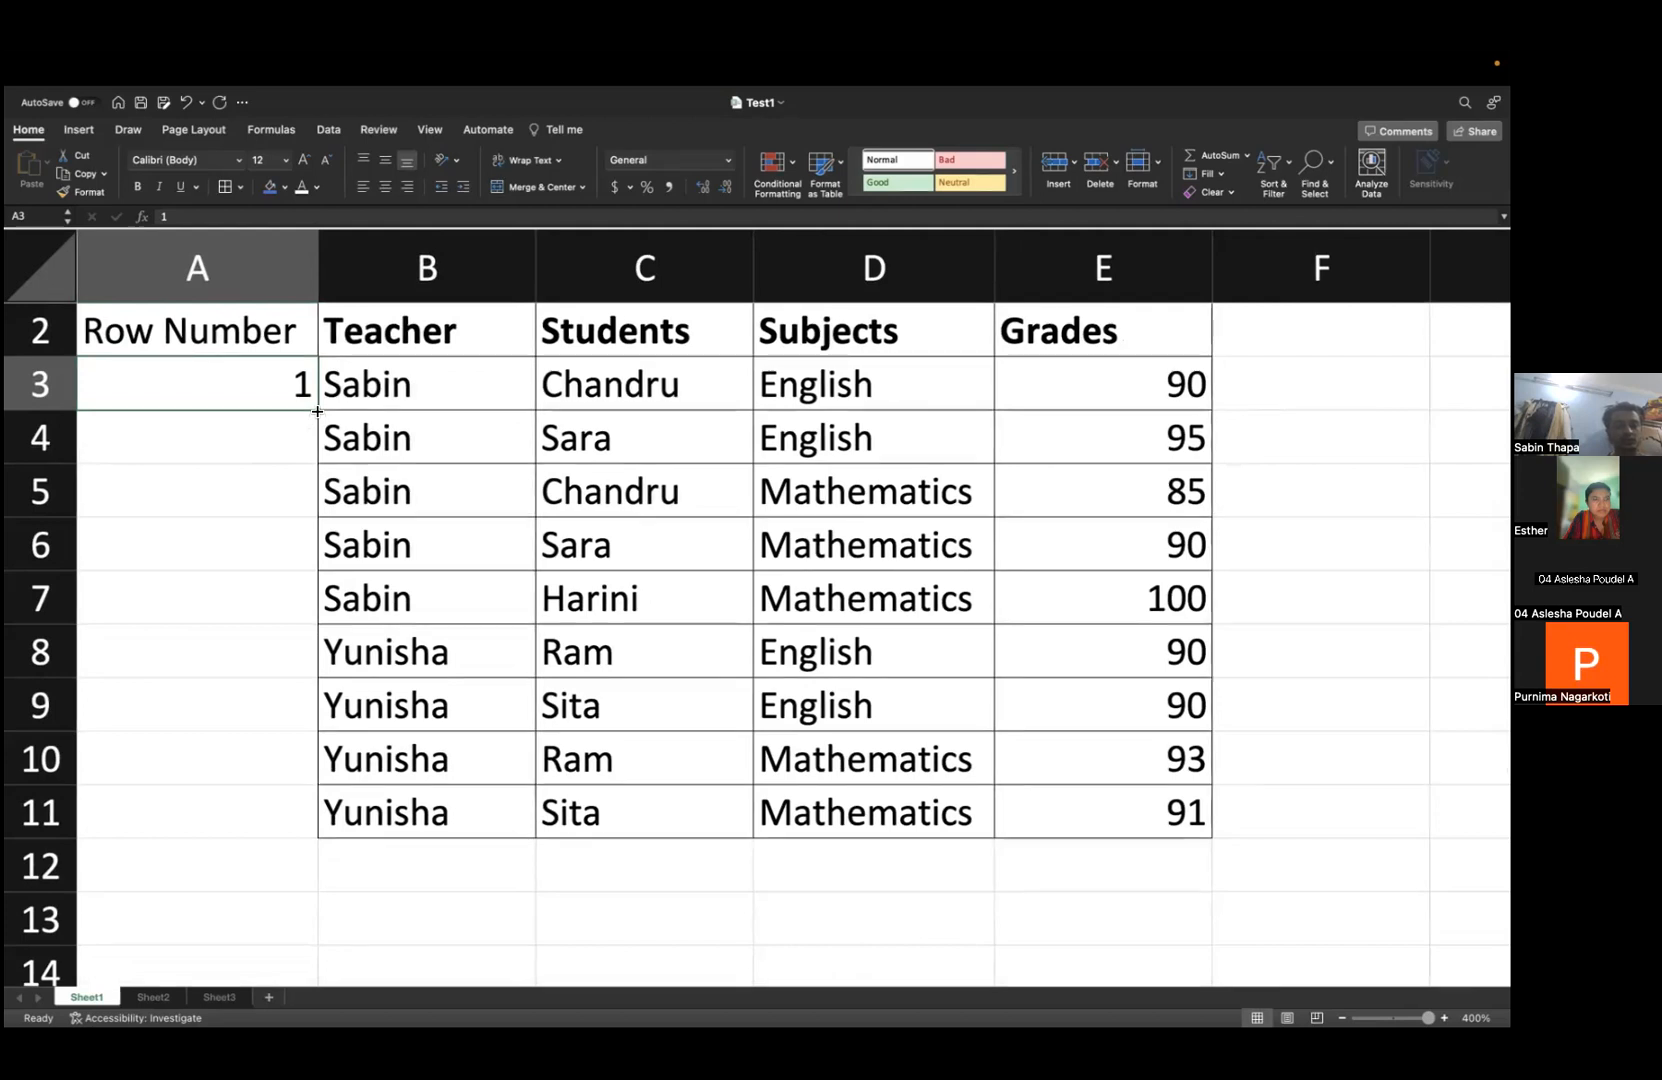
drag(317, 411, 289, 823)
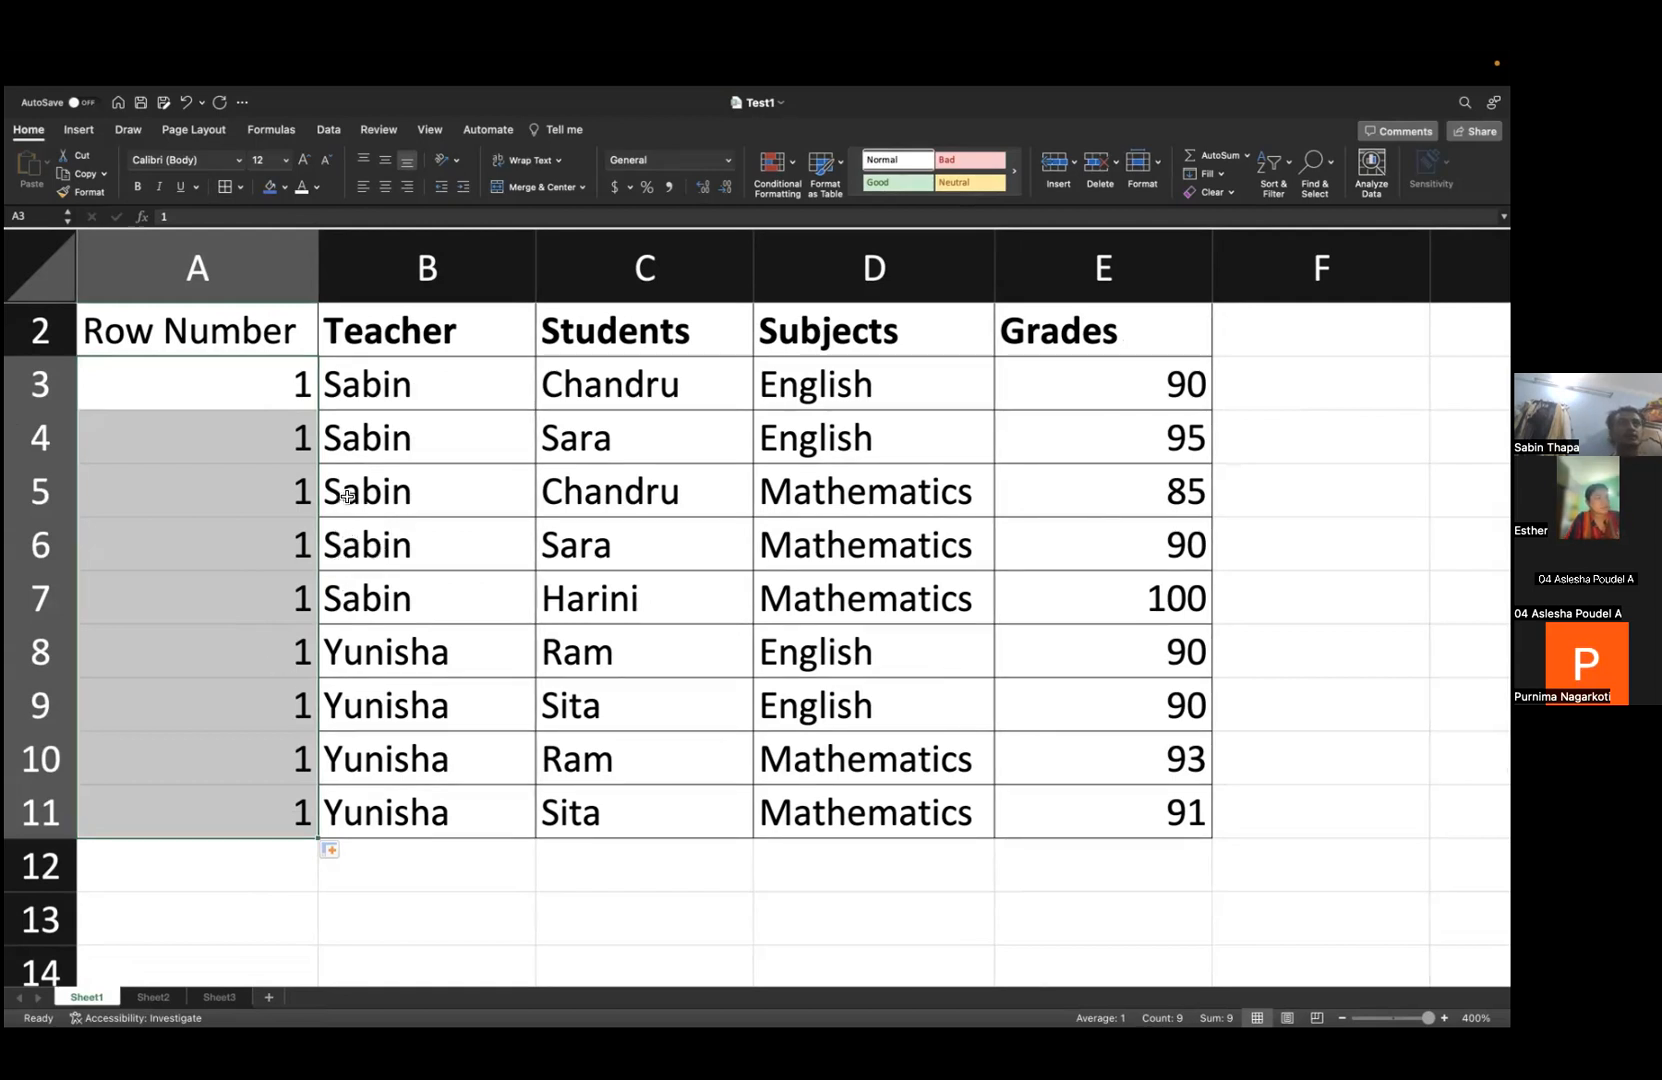
- Clear the repeated values from A4:A11, keeping the first row number
click(299, 389)
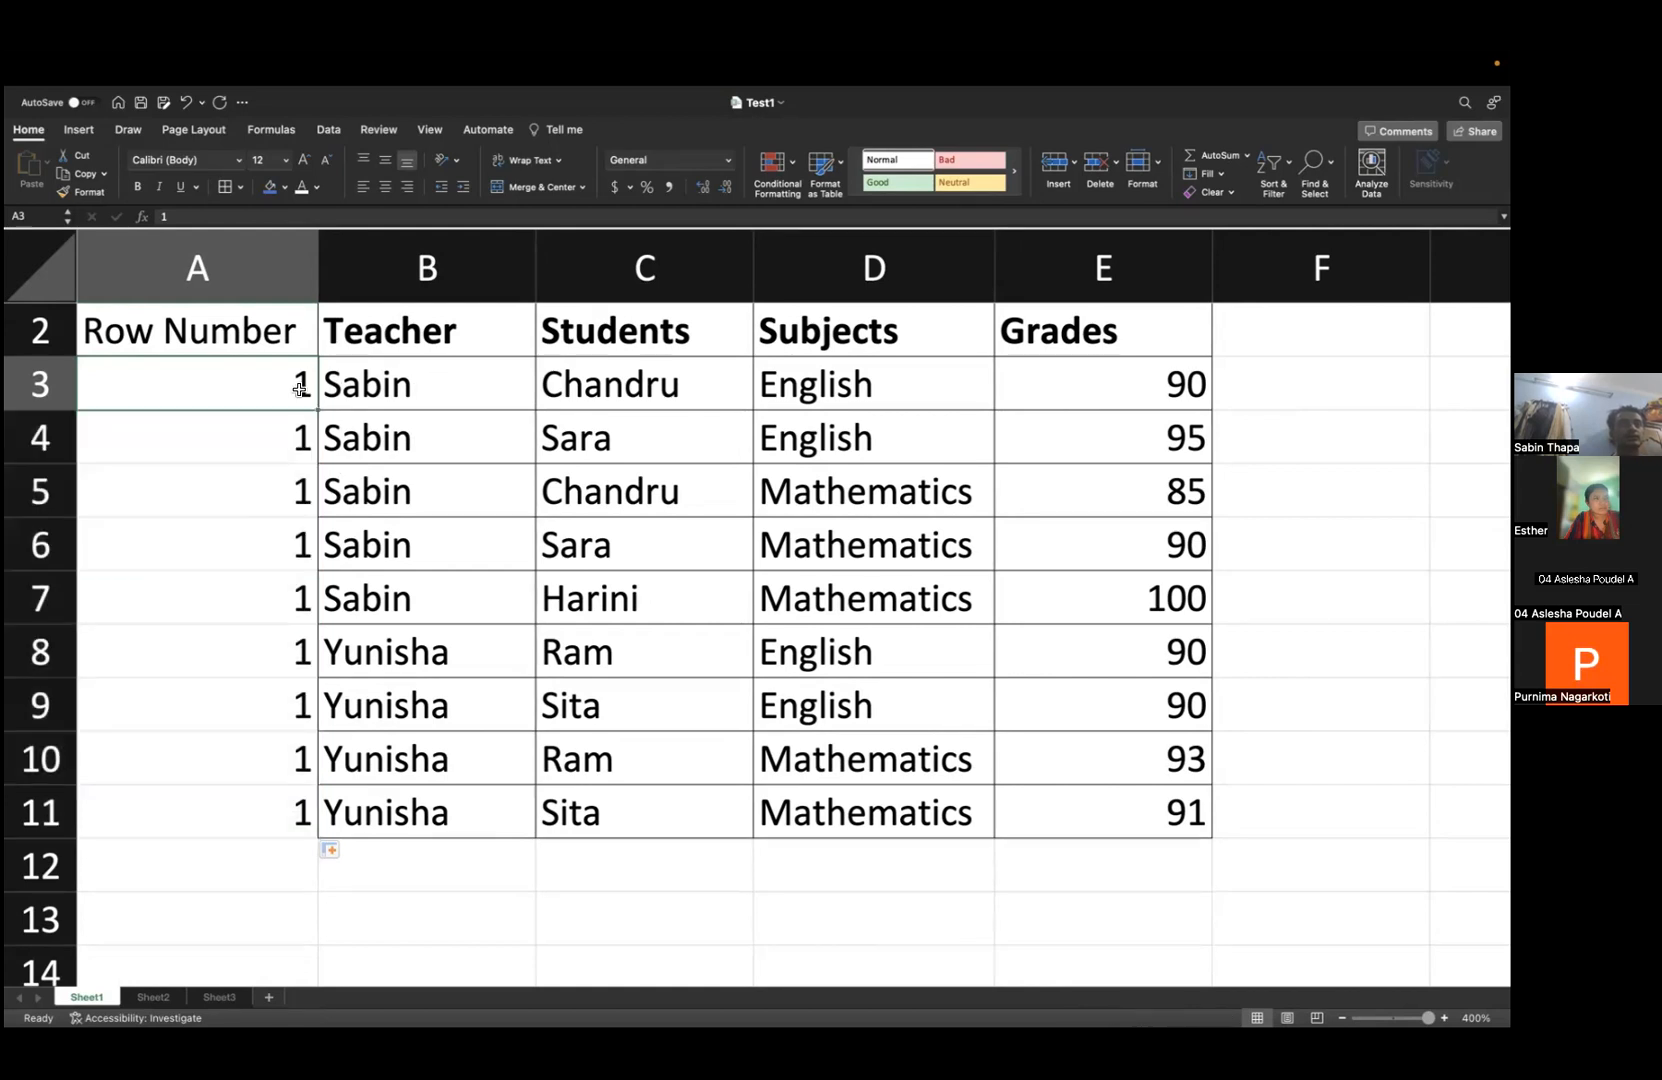
key(Down)
key(shift+Down)
key(shift+Down)
key(shift+Down)
key(shift+Down)
key(shift+Down)
key(shift+Down)
key(shift+Down)
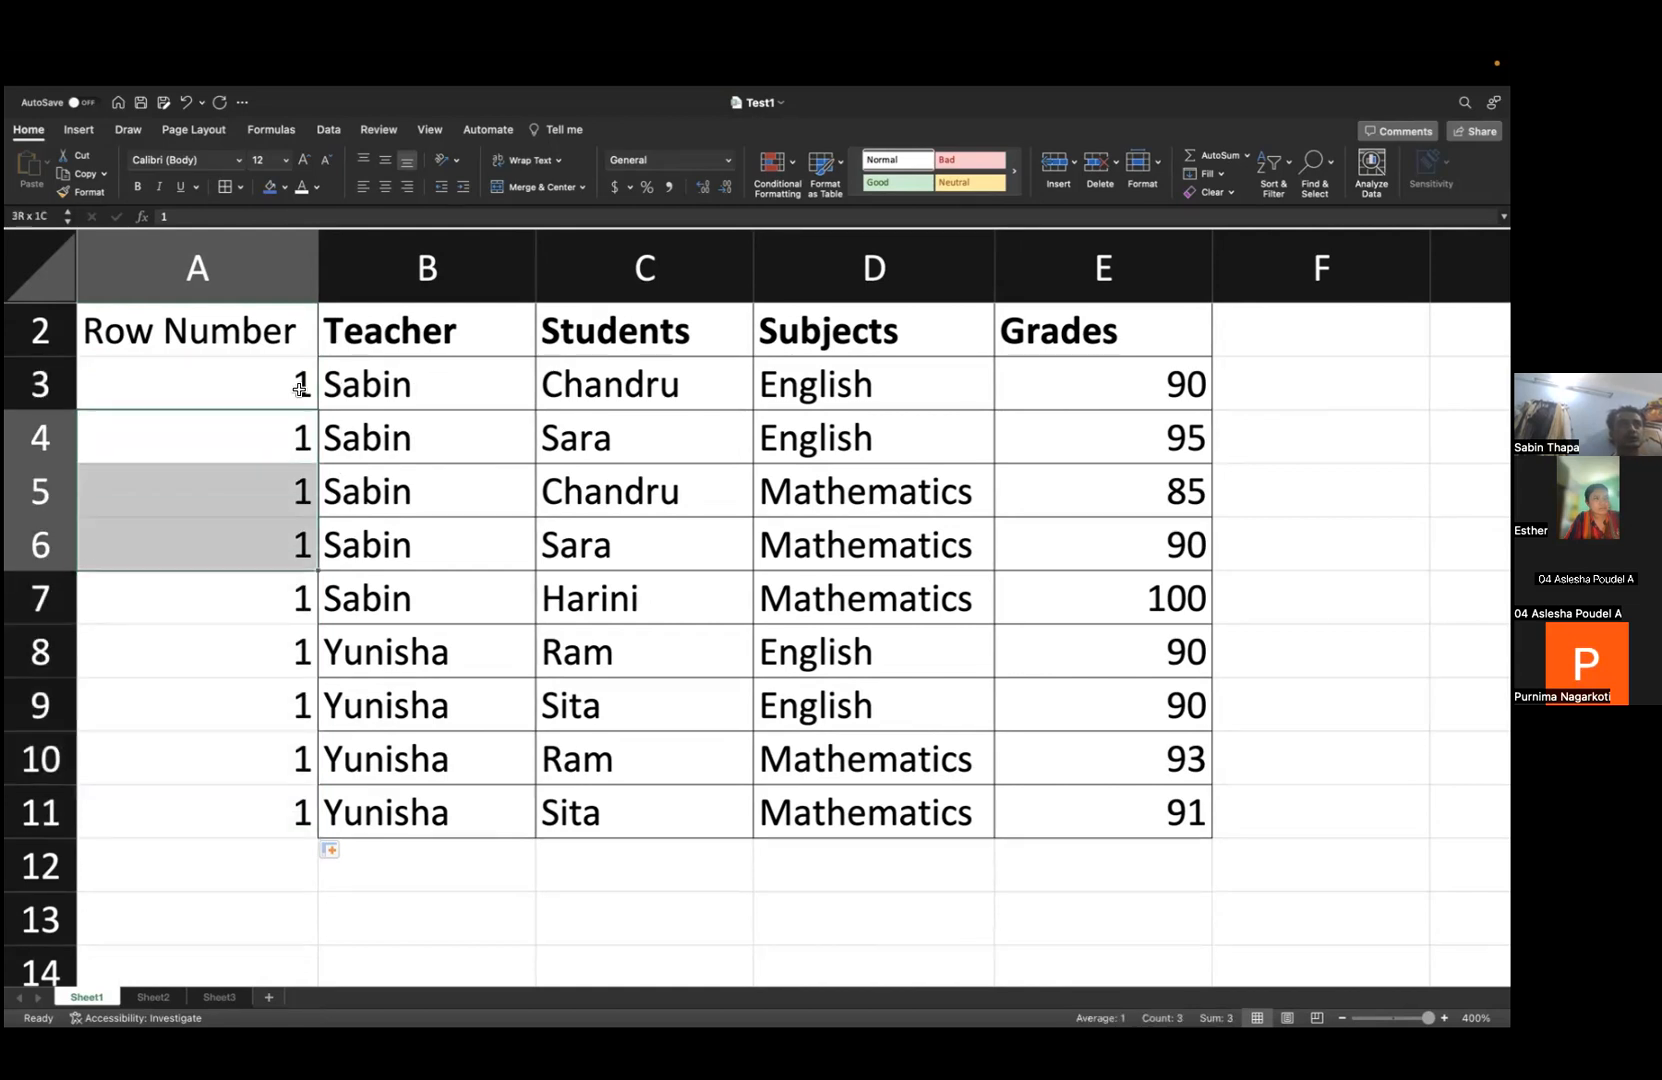
key(Delete)
- Enter 2 as the second row number in A4
key(shift+Up)
key(shift+Up)
key(shift+Up)
key(shift+Up)
key(shift+Up)
key(shift+Up)
key(shift+Up)
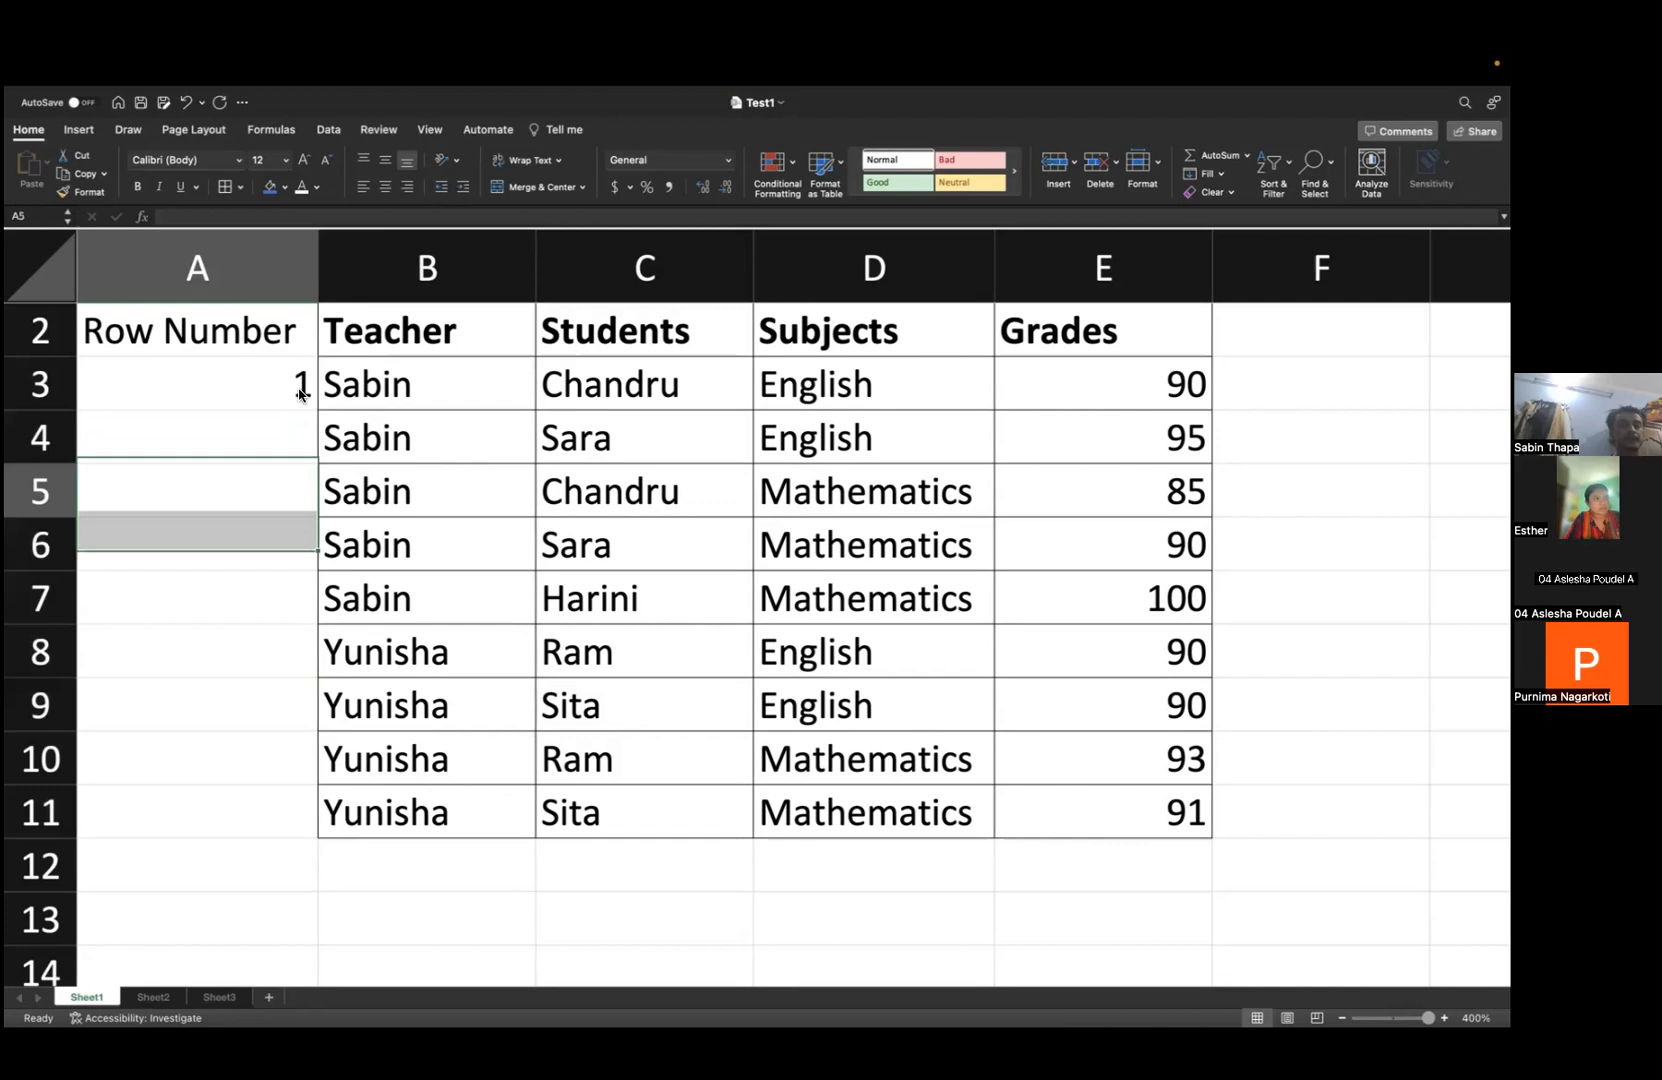
text(2)
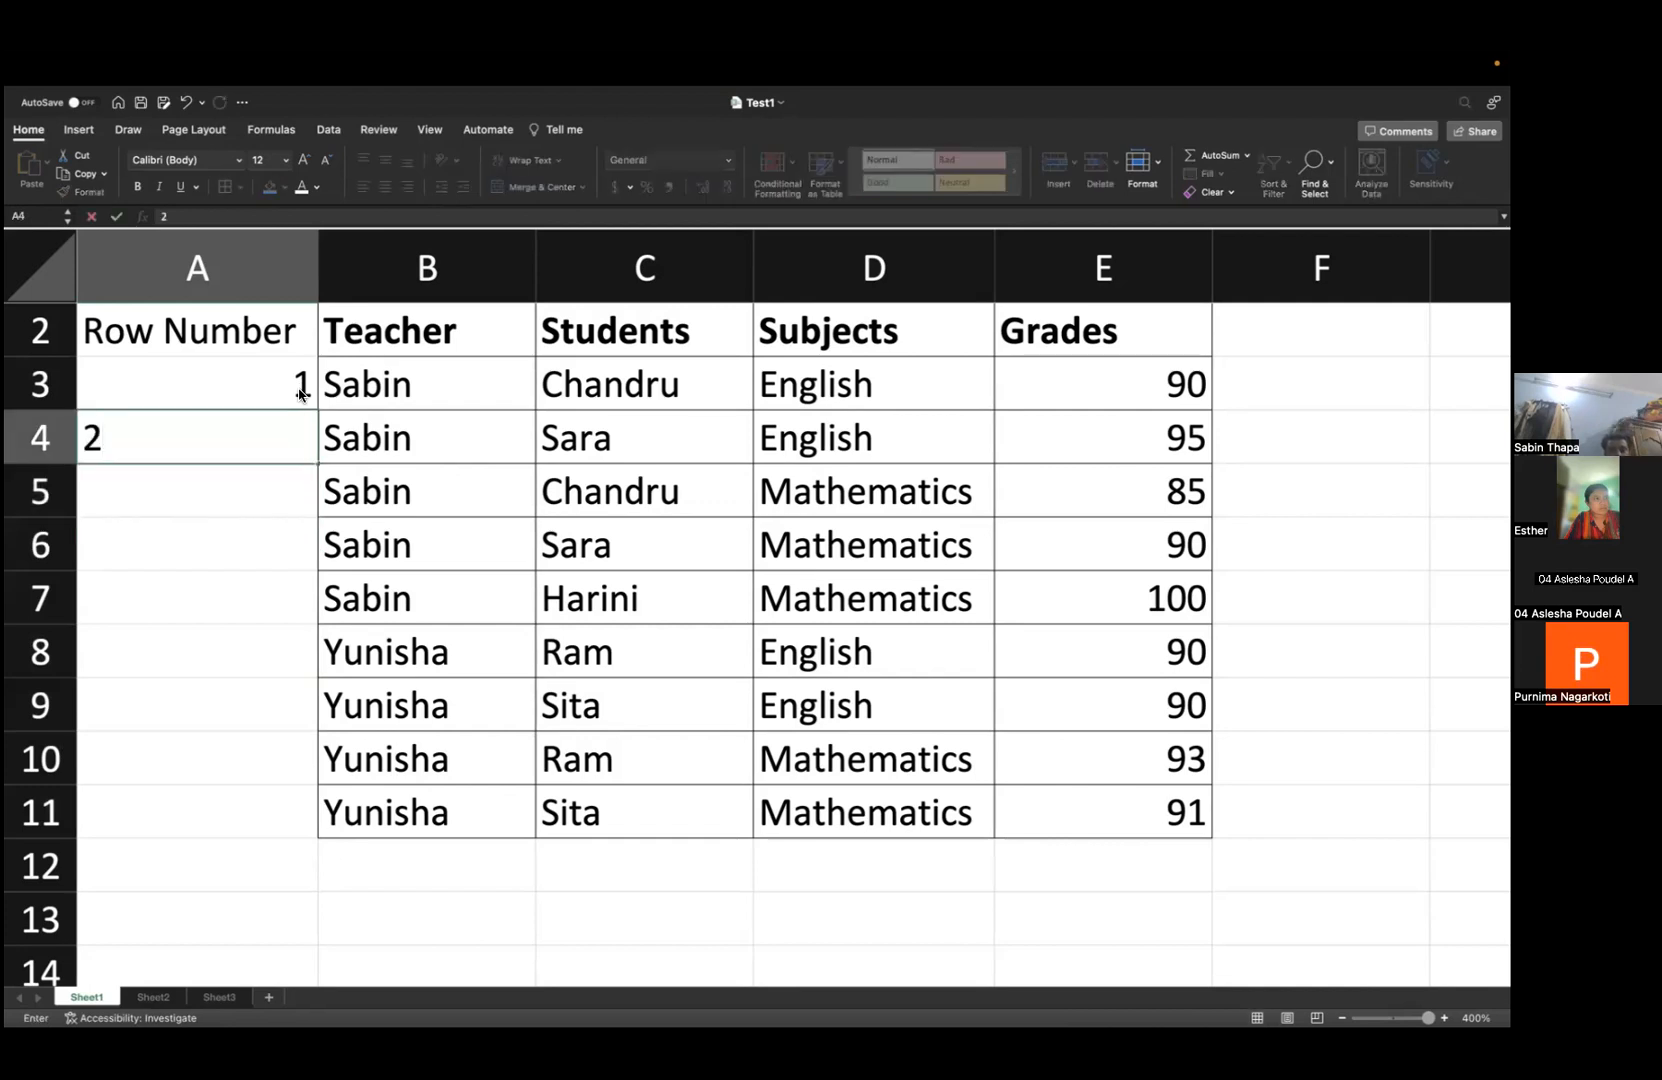
key(Return)
- Extend the series from A3:A4 down to A11 and undo the fill
drag(278, 384, 268, 430)
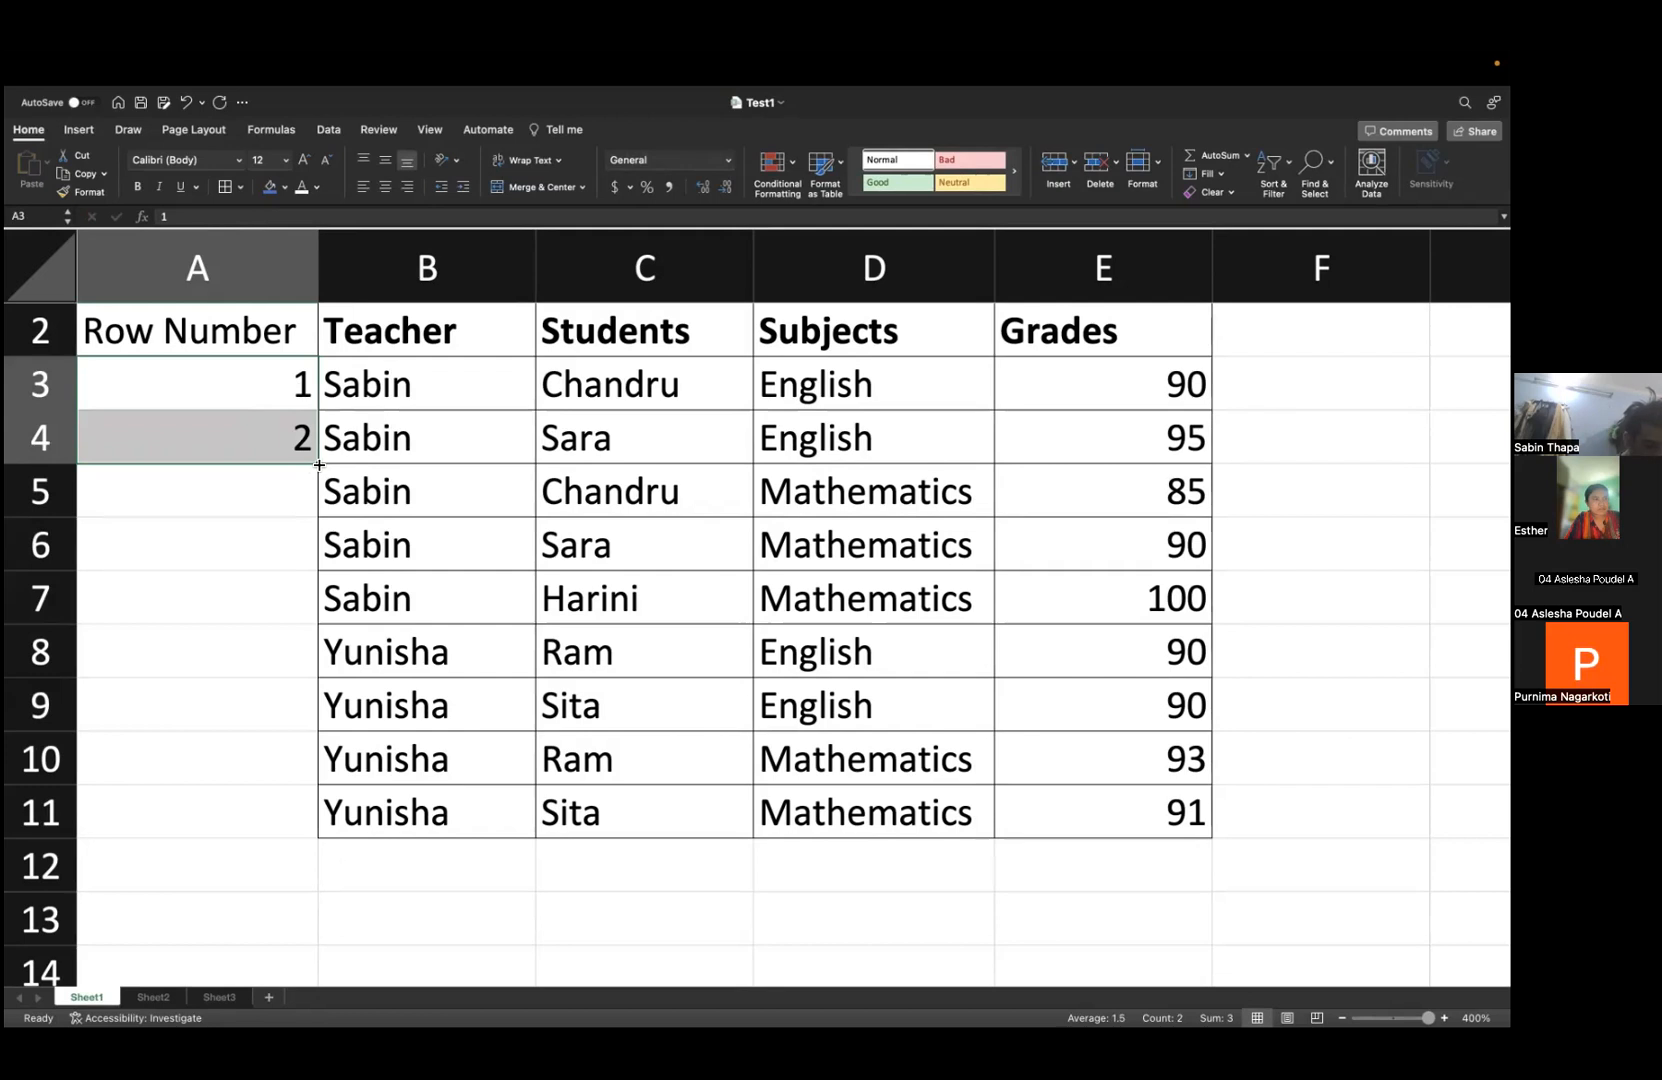
drag(319, 464, 295, 829)
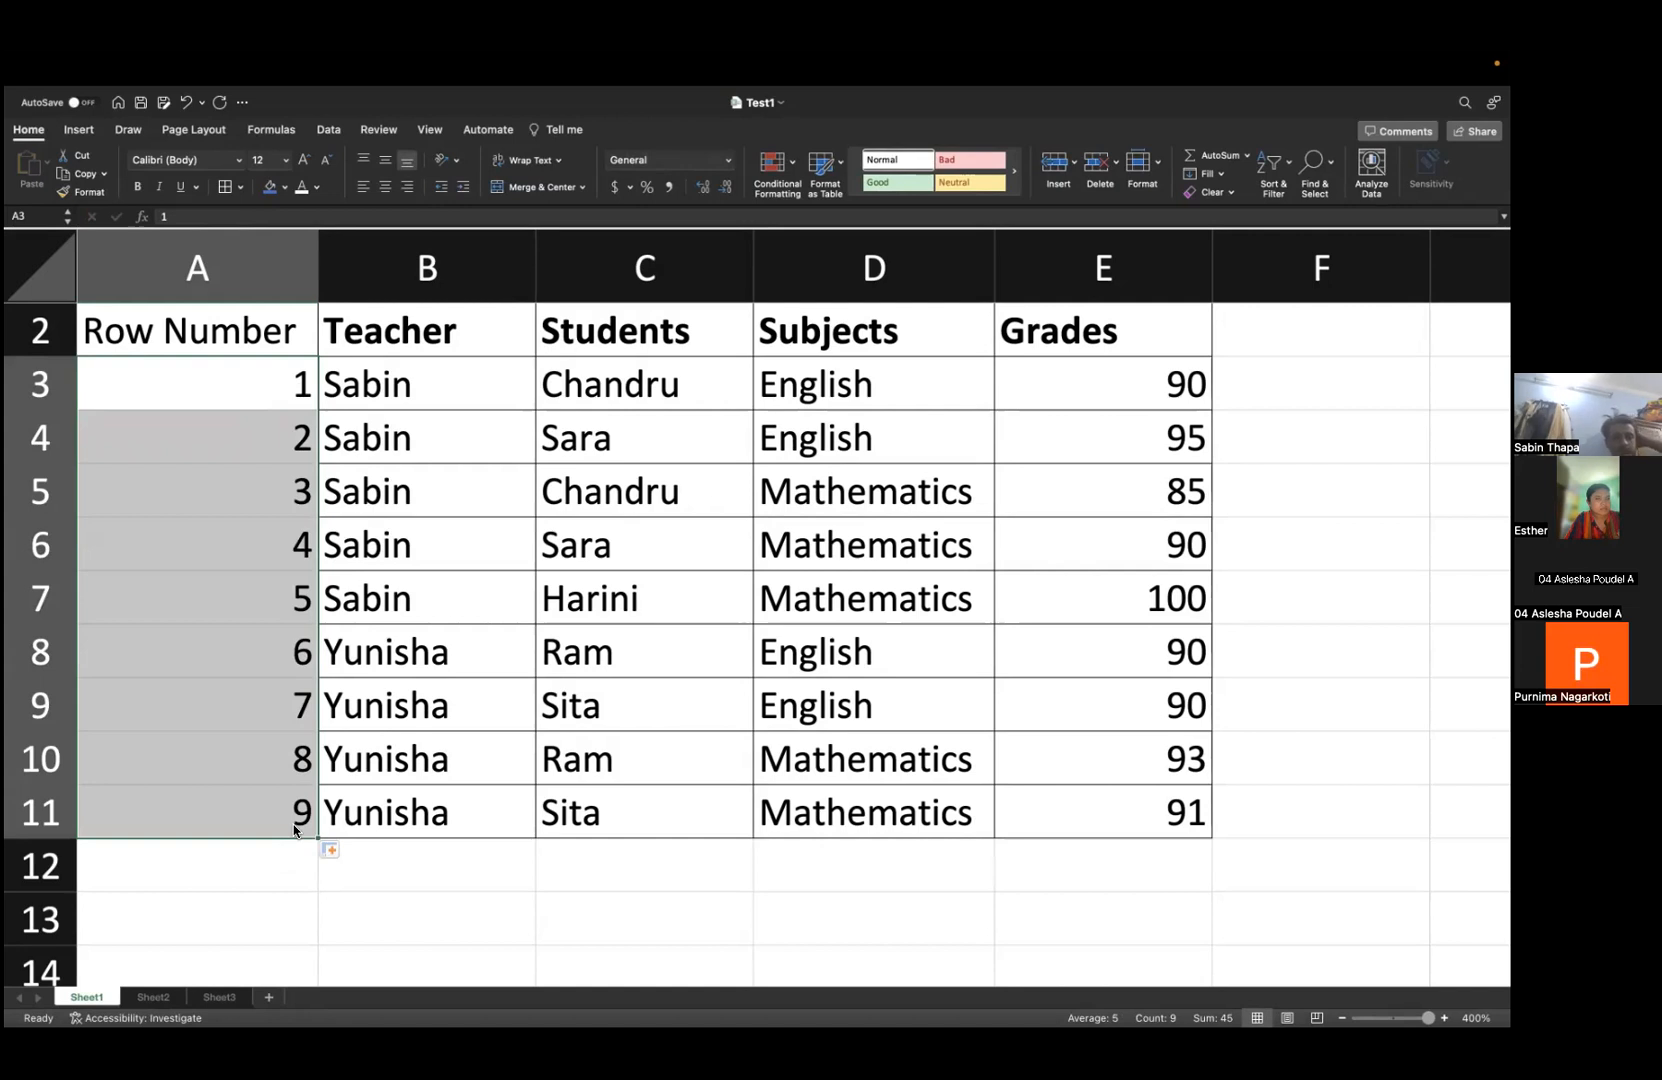
key(super+z)
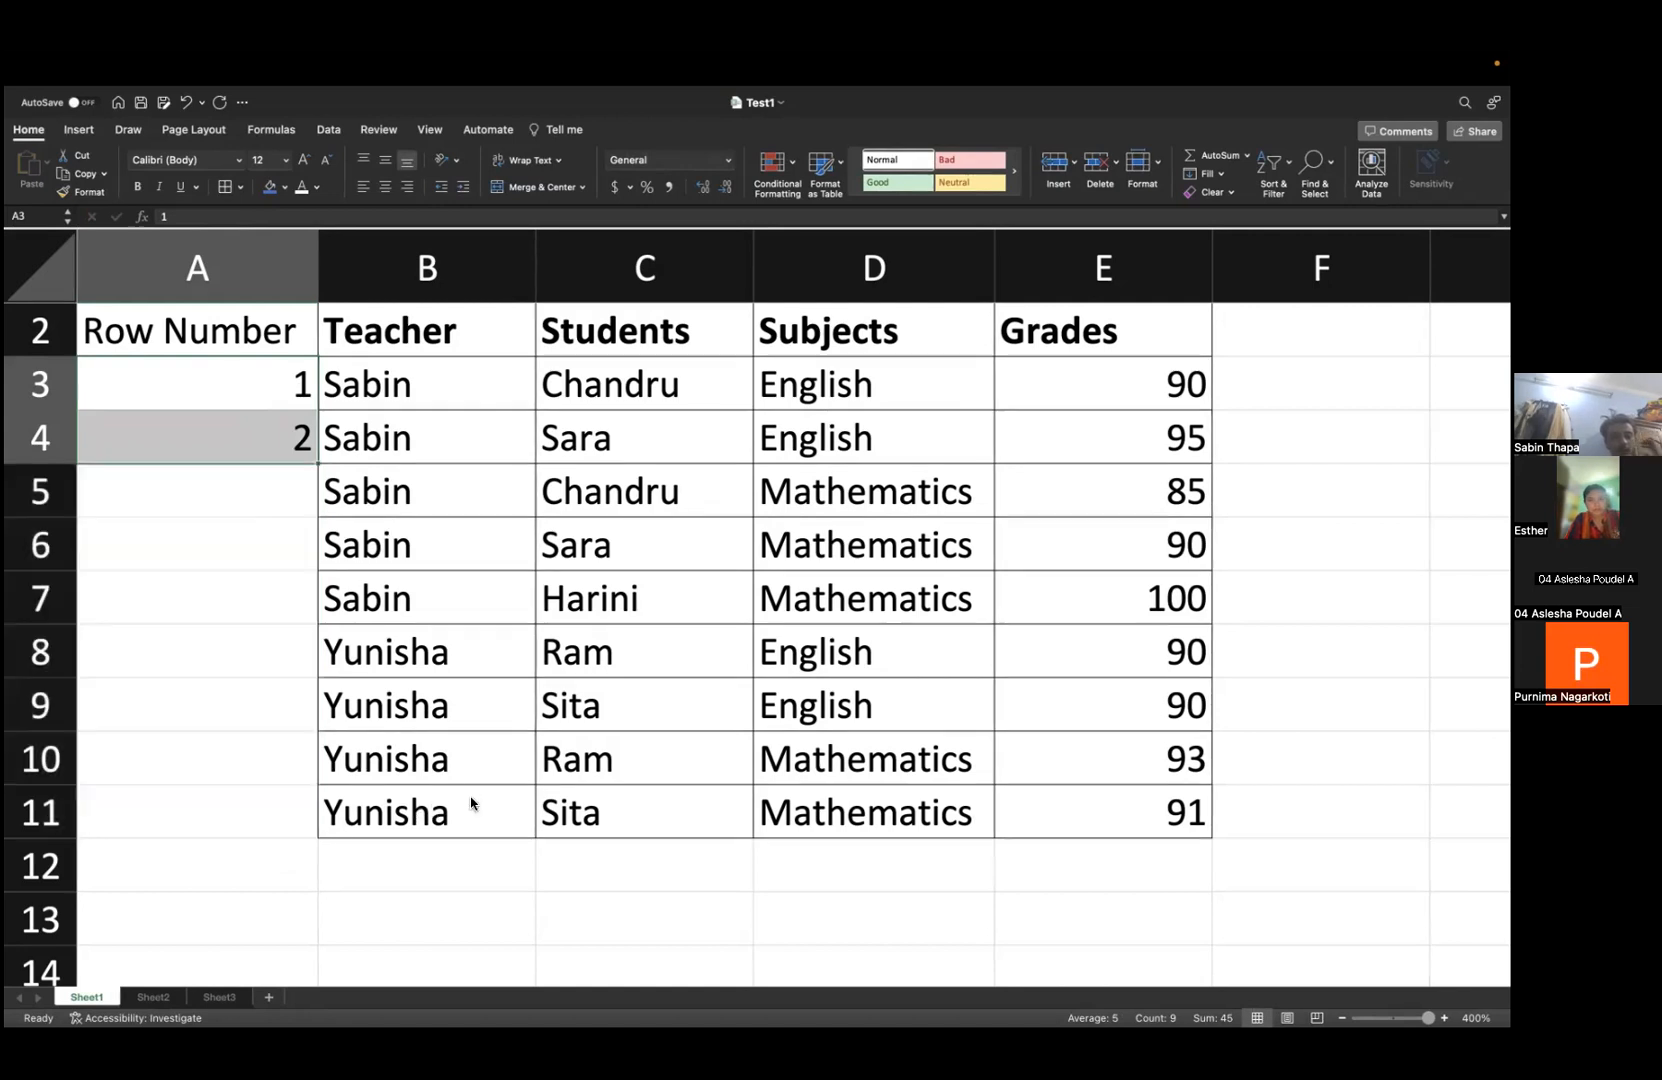
click(235, 522)
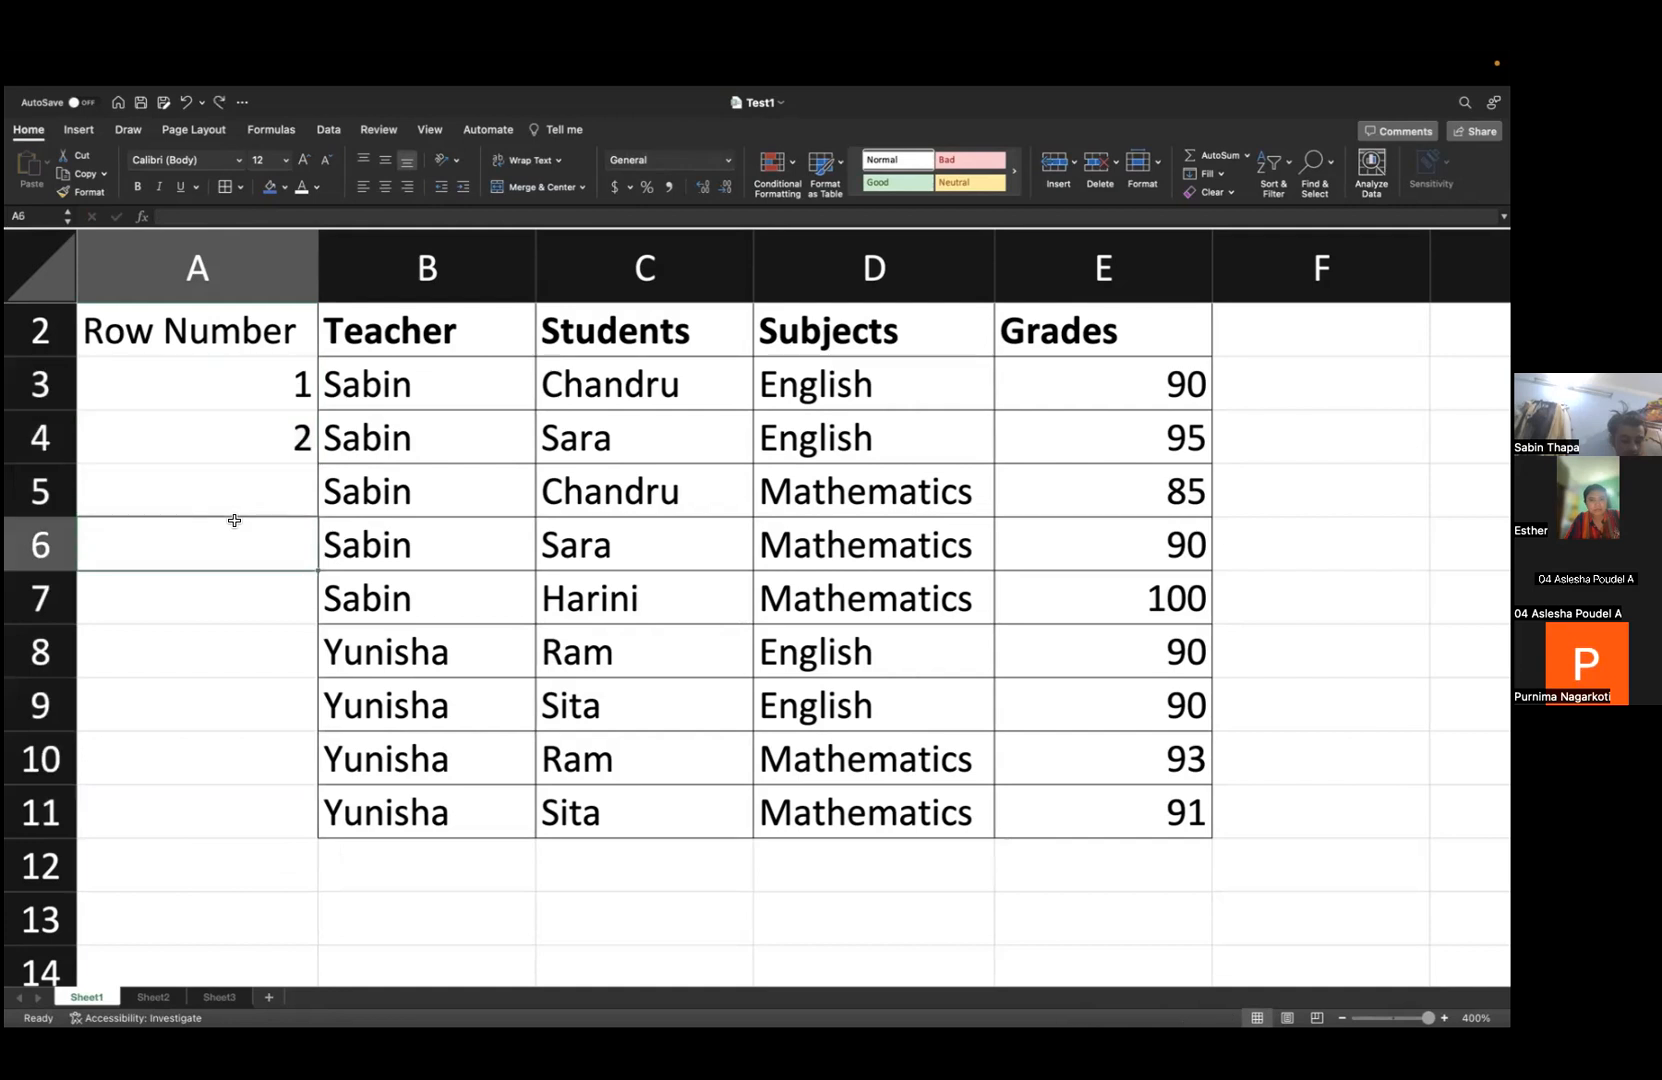
click(288, 383)
key(Down)
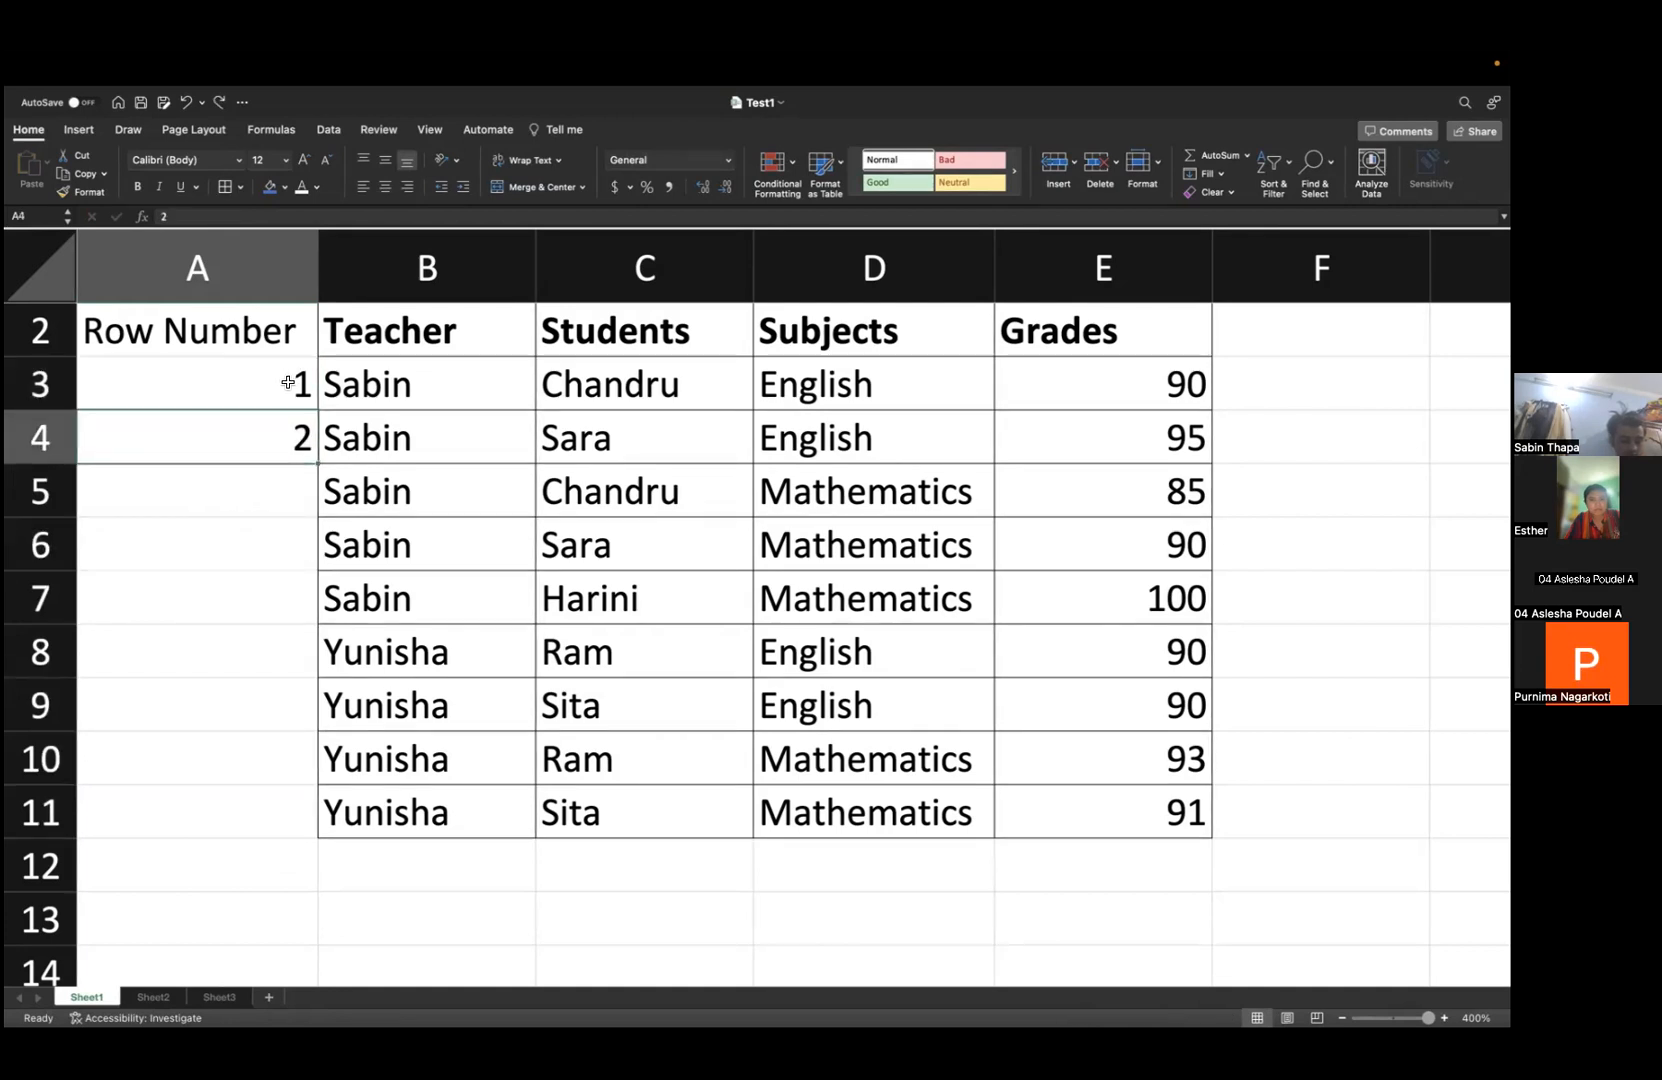
key(Down)
key(Down)
key(Down)
key(Down)
key(Down)
key(Down)
key(Down)
key(Down)
key(Up)
key(Up)
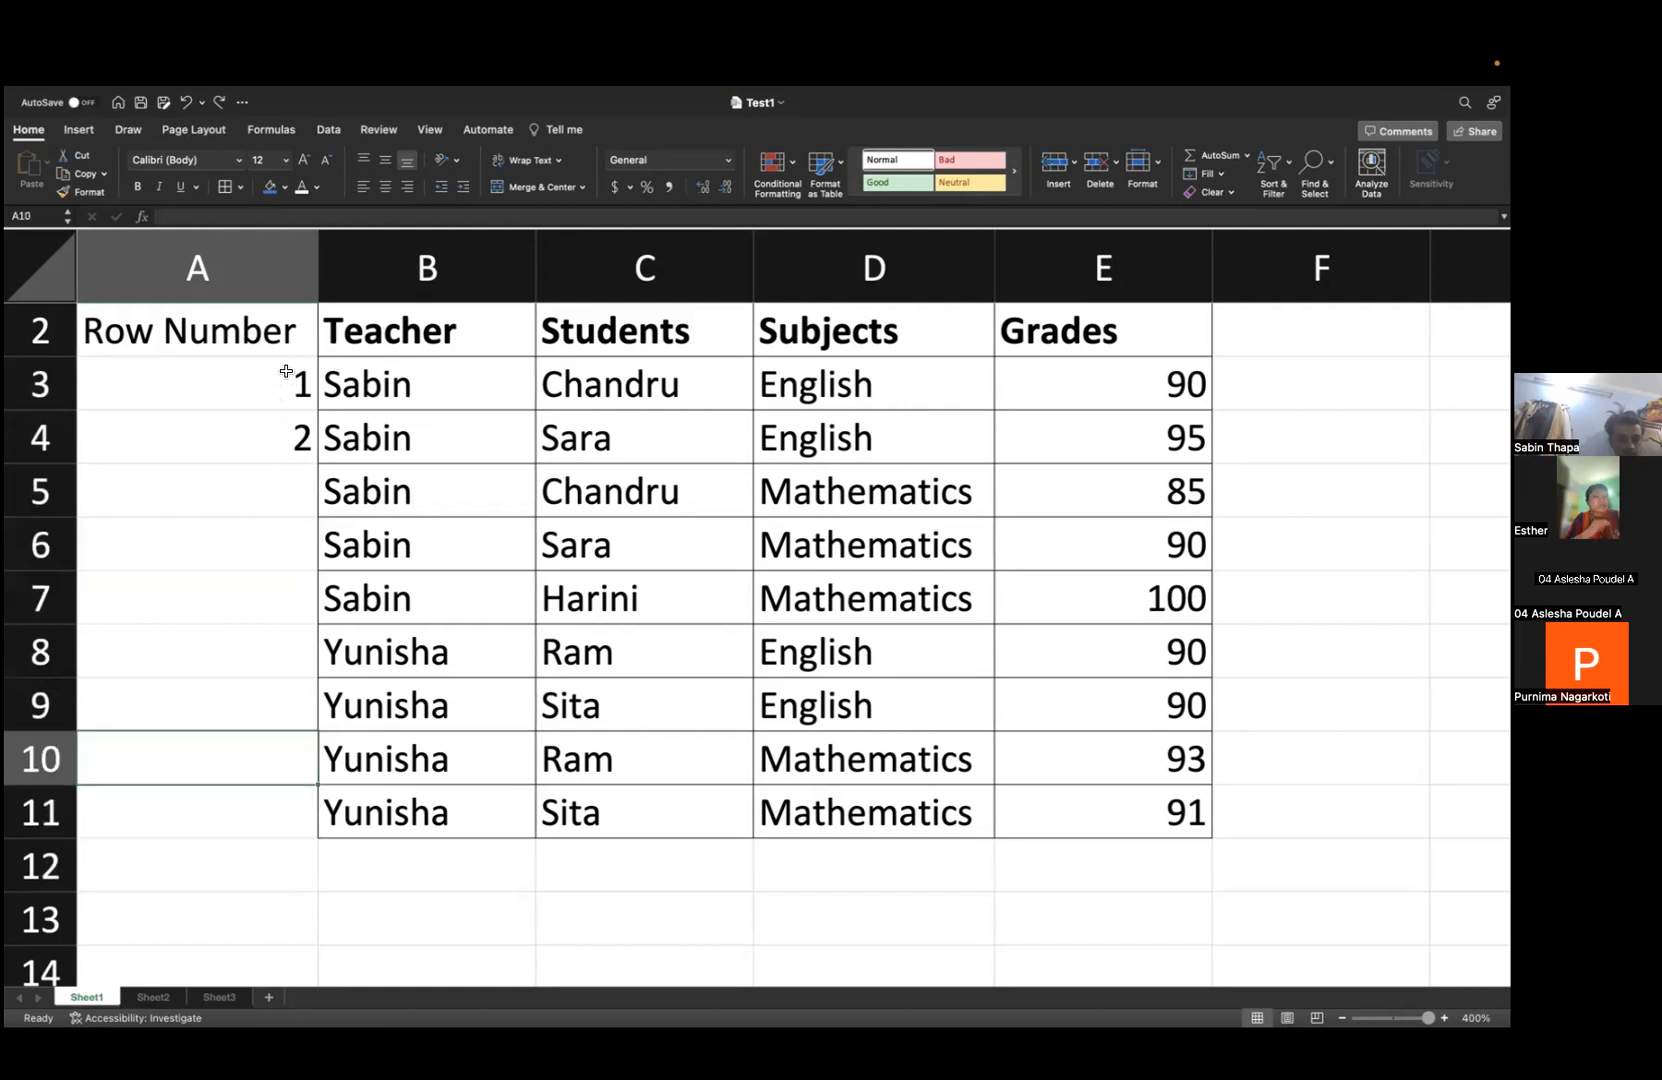
- Extend the number series from A3:A4 down to A52 so it runs up to 50
drag(286, 371, 284, 429)
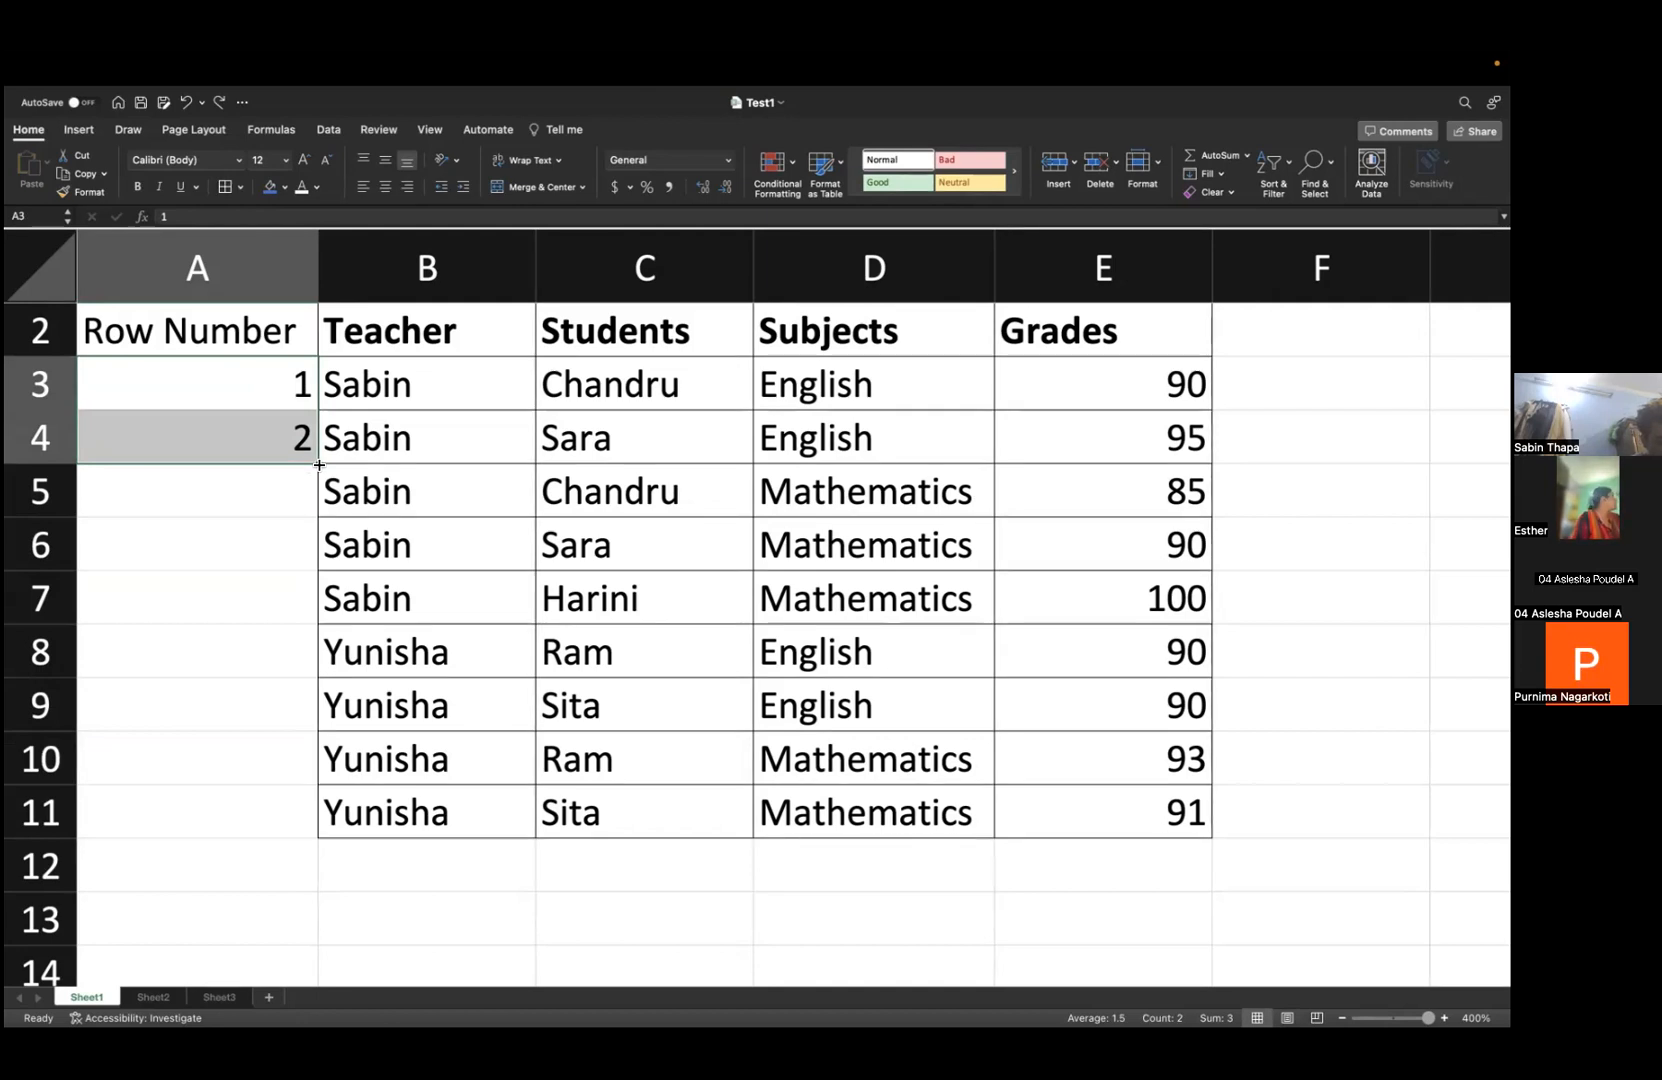
drag(319, 464, 295, 824)
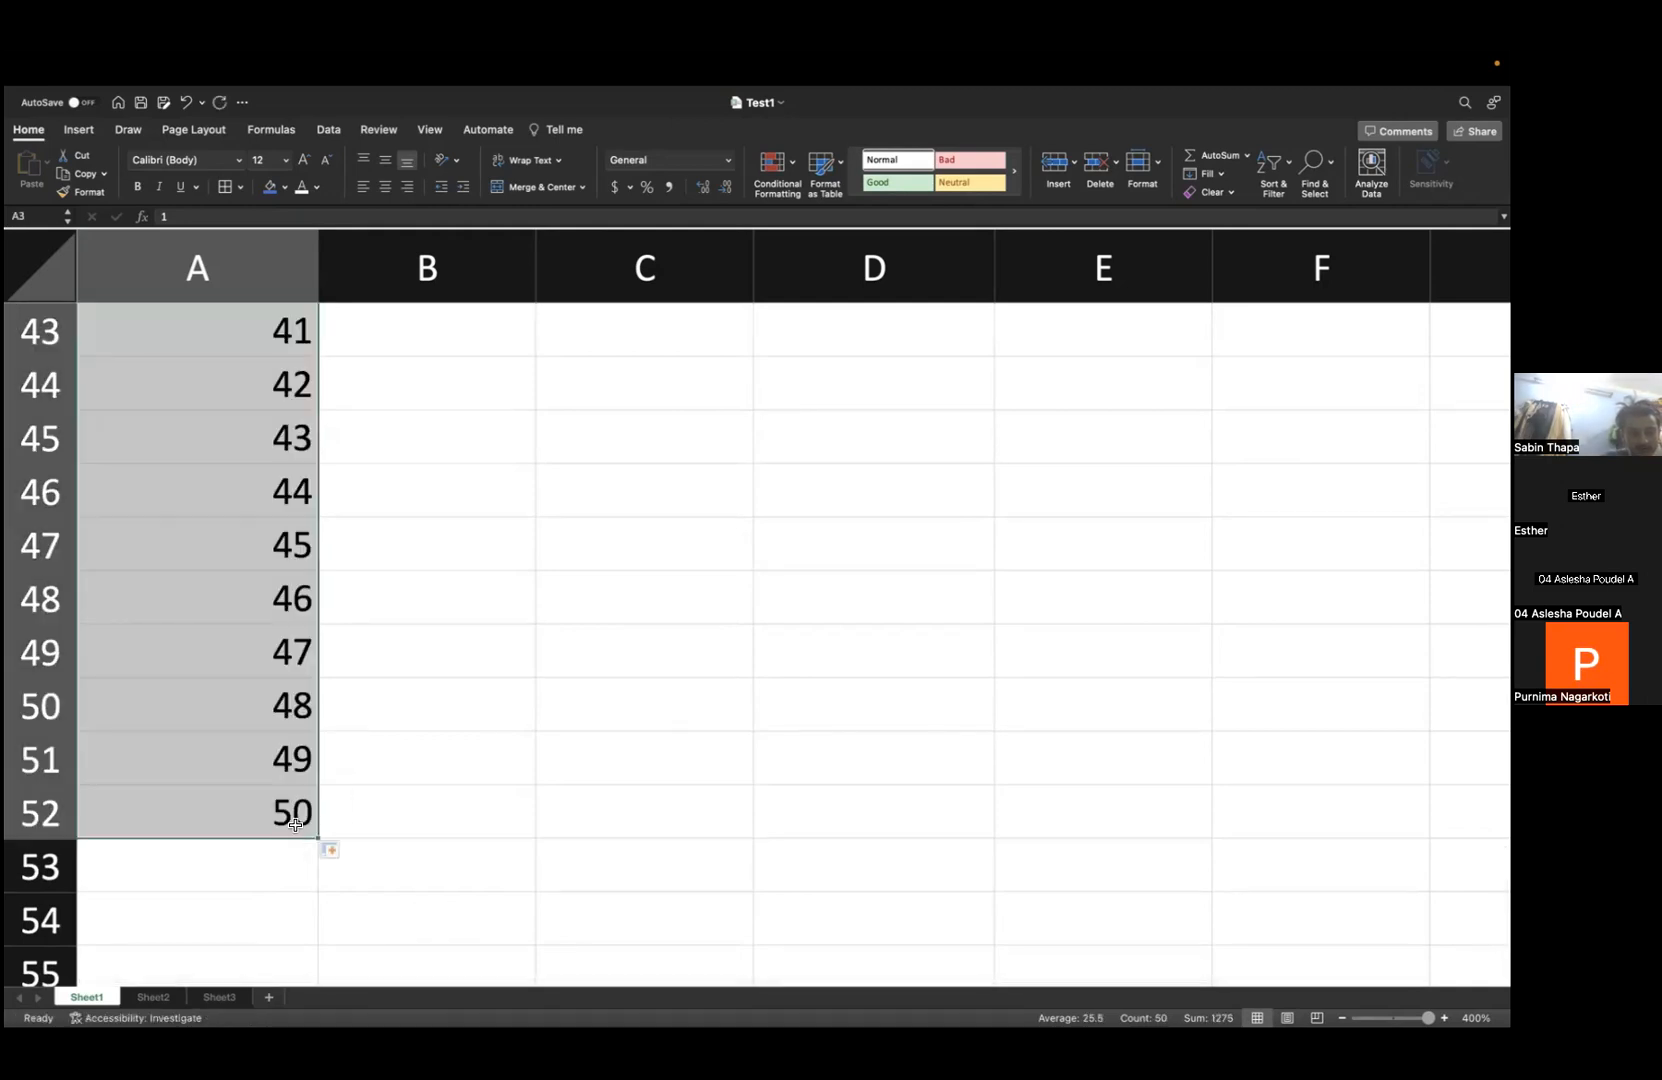
scroll(295, 822, up, 14)
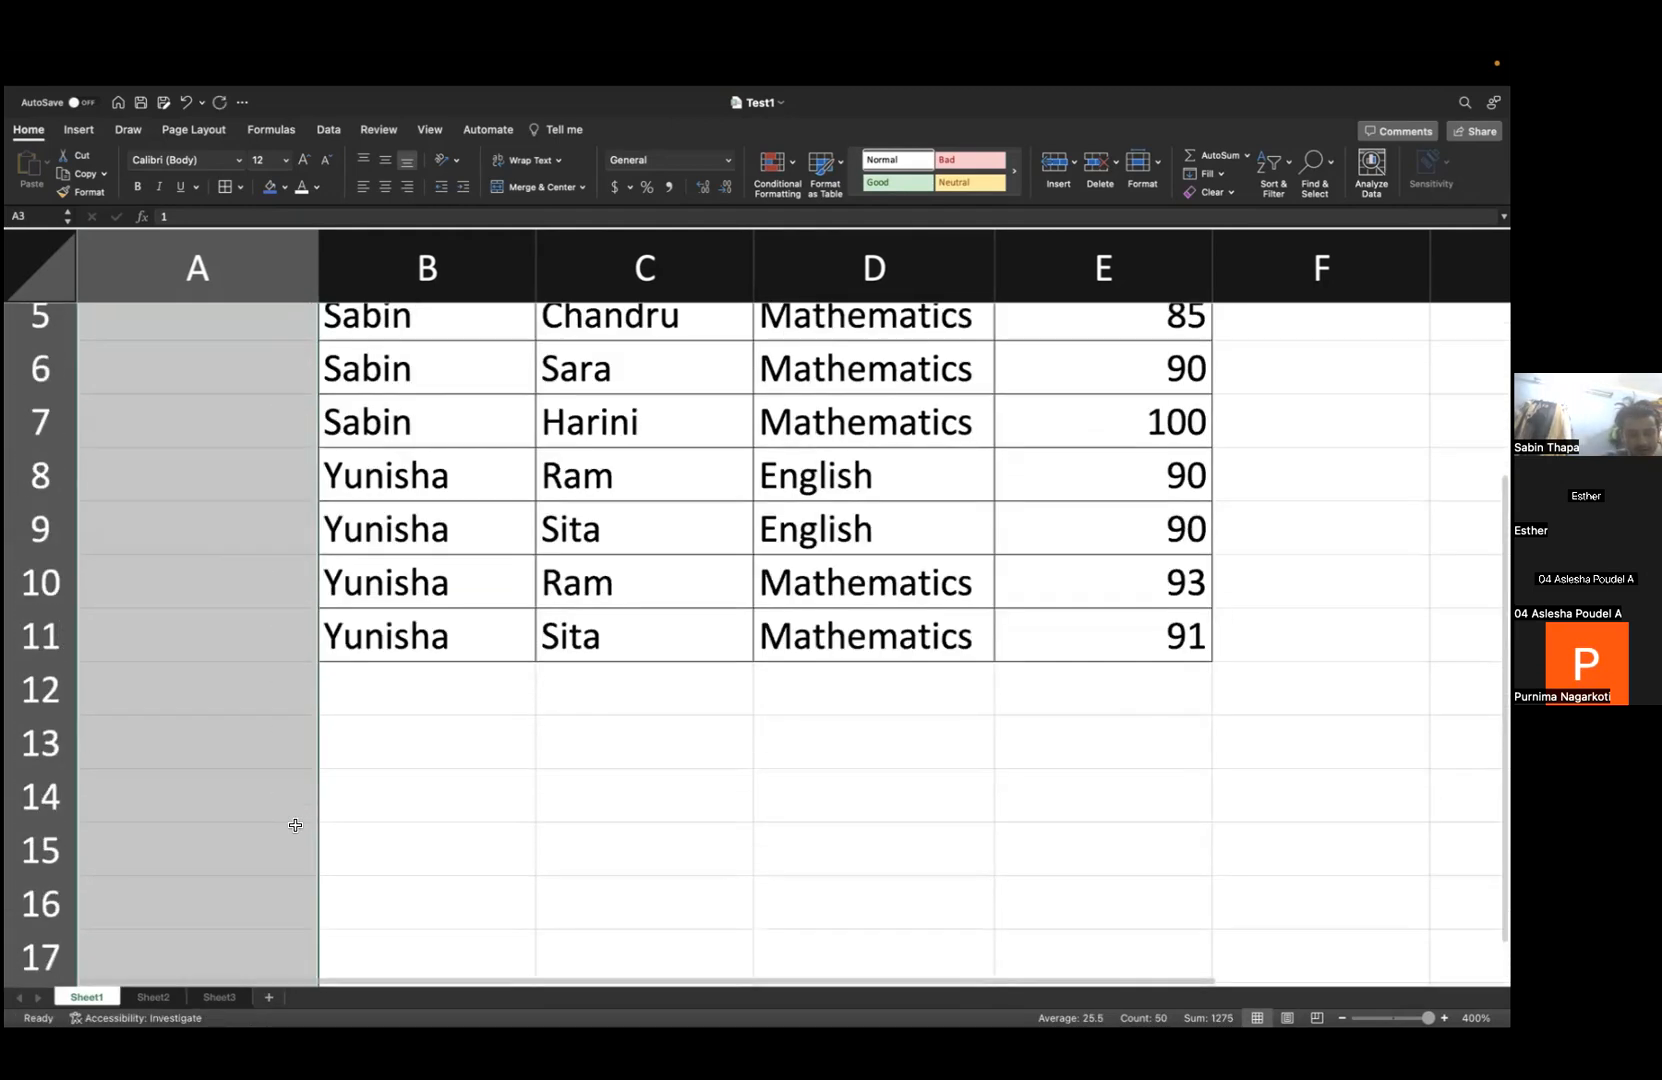
scroll(293, 799, down, 3)
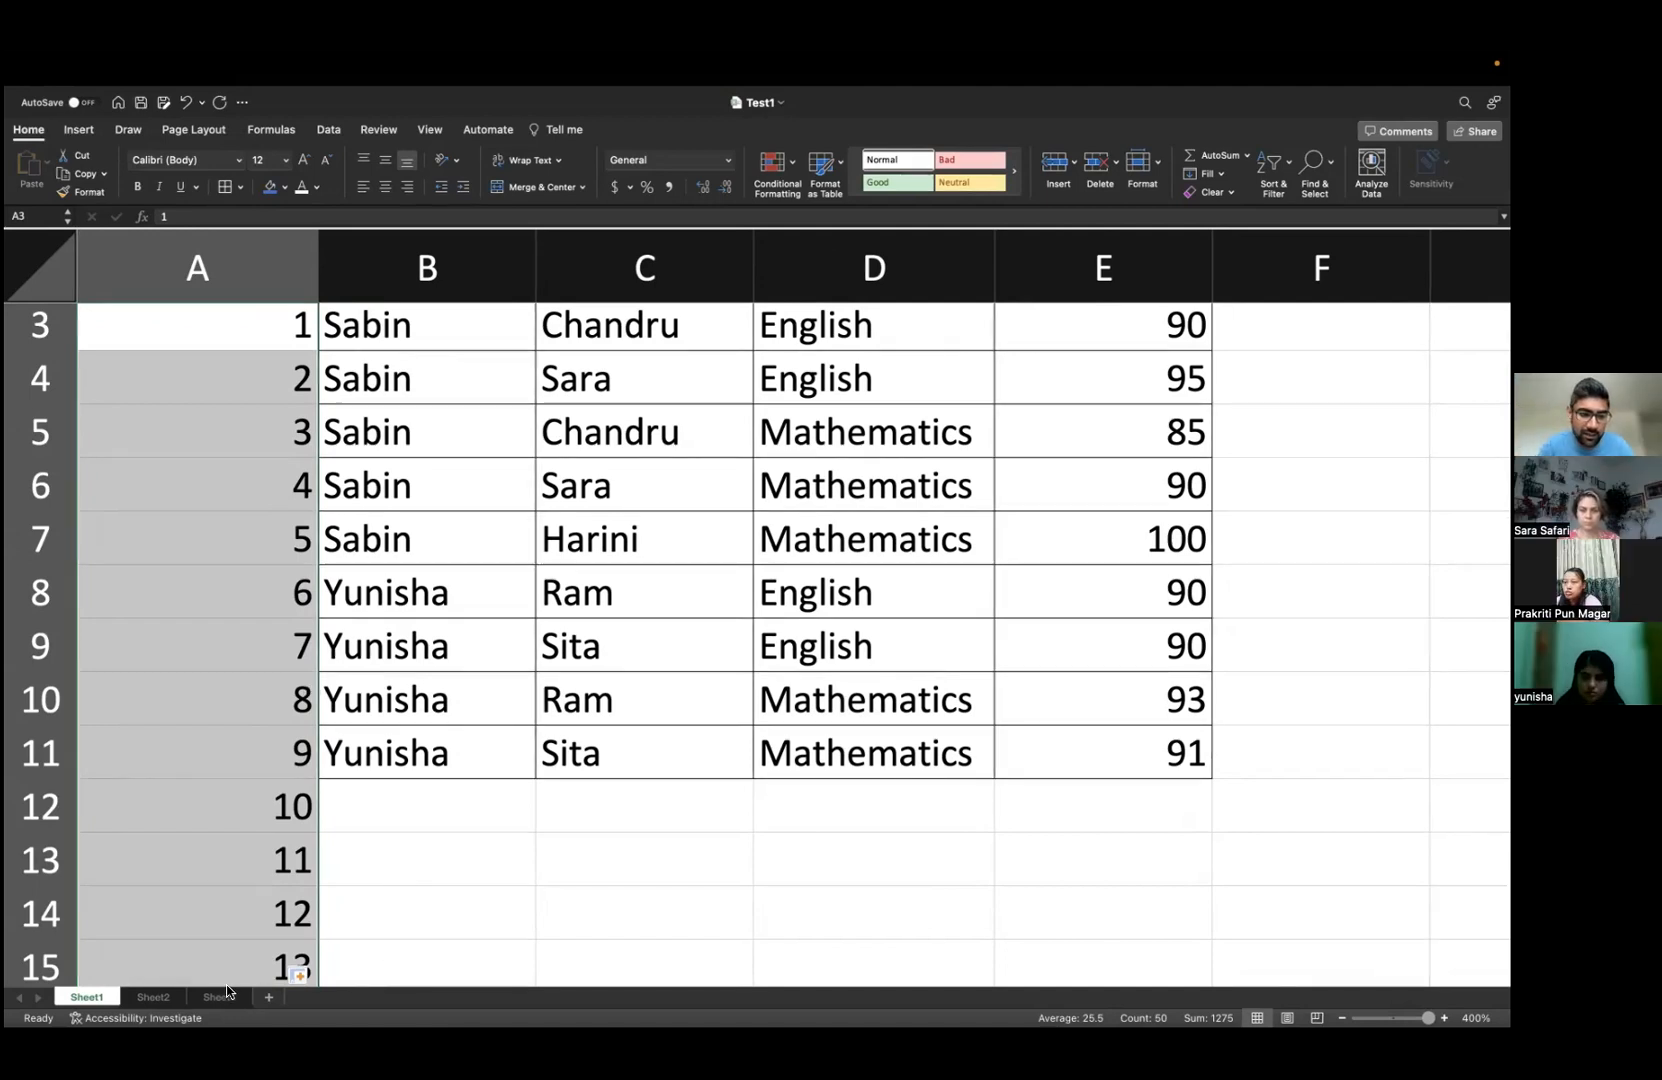
- On Sheet2, enter "Janurary" in cell C2
click(156, 996)
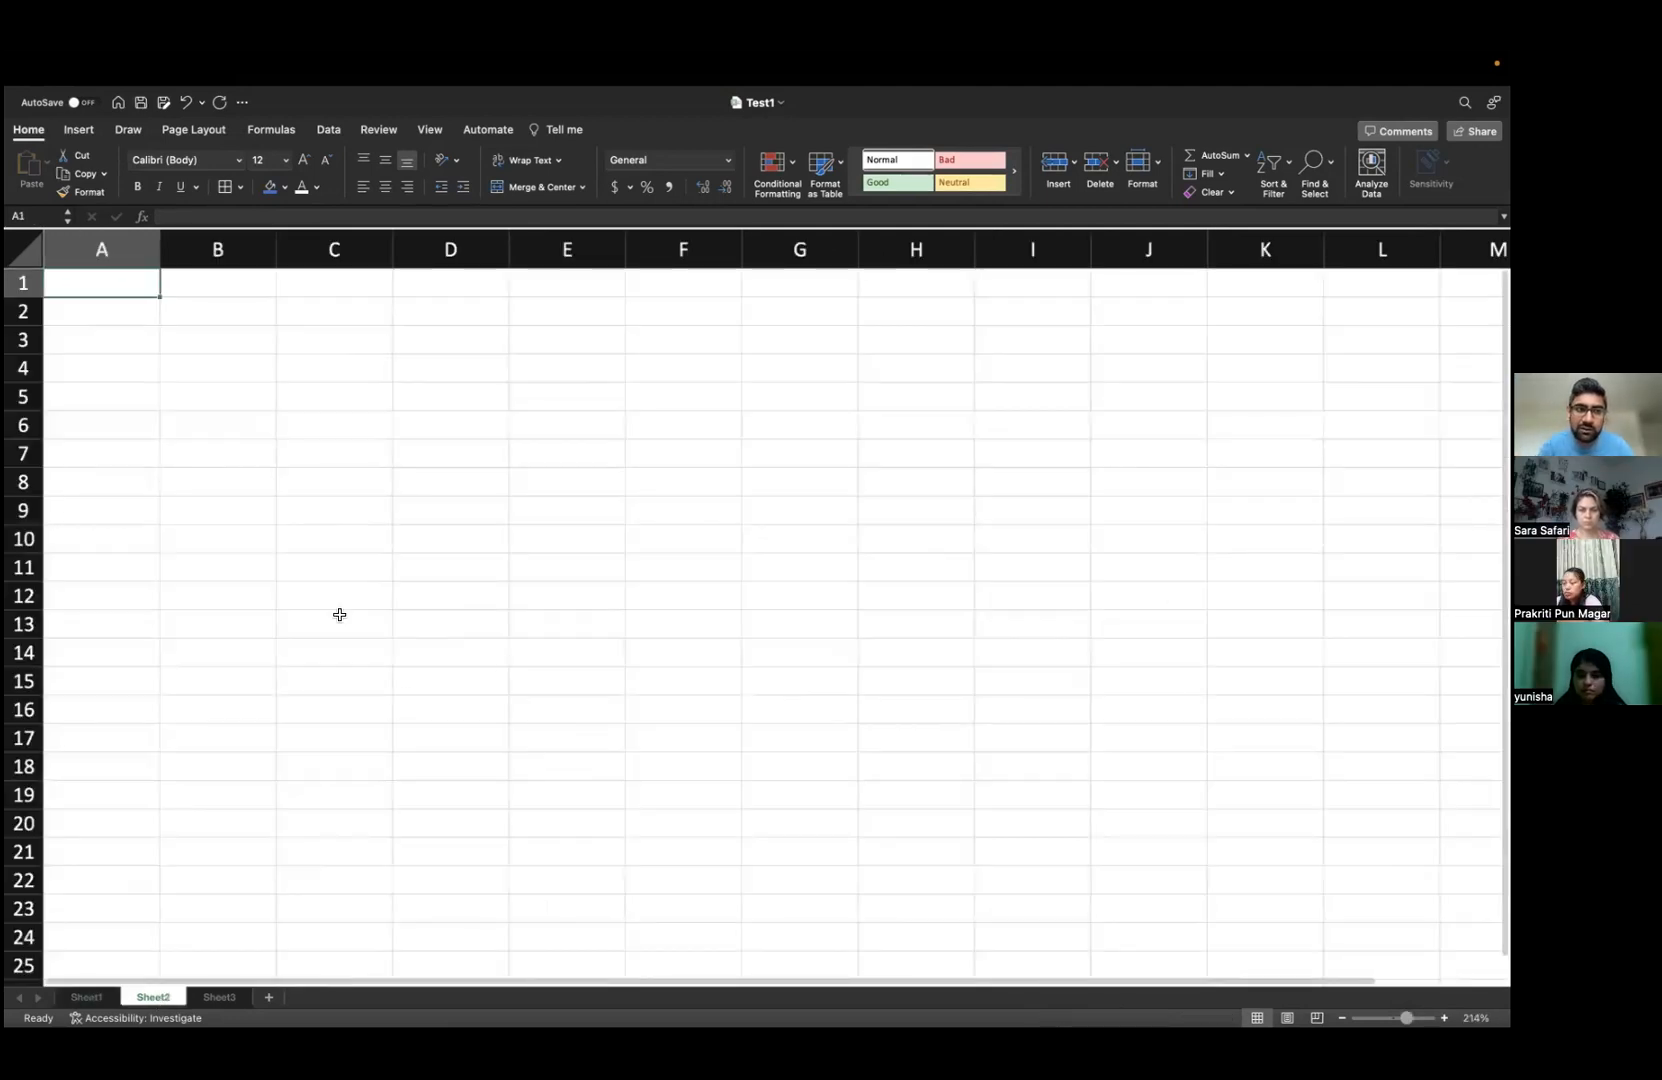
scroll(368, 450, down, 1)
scroll(369, 450, up, 1)
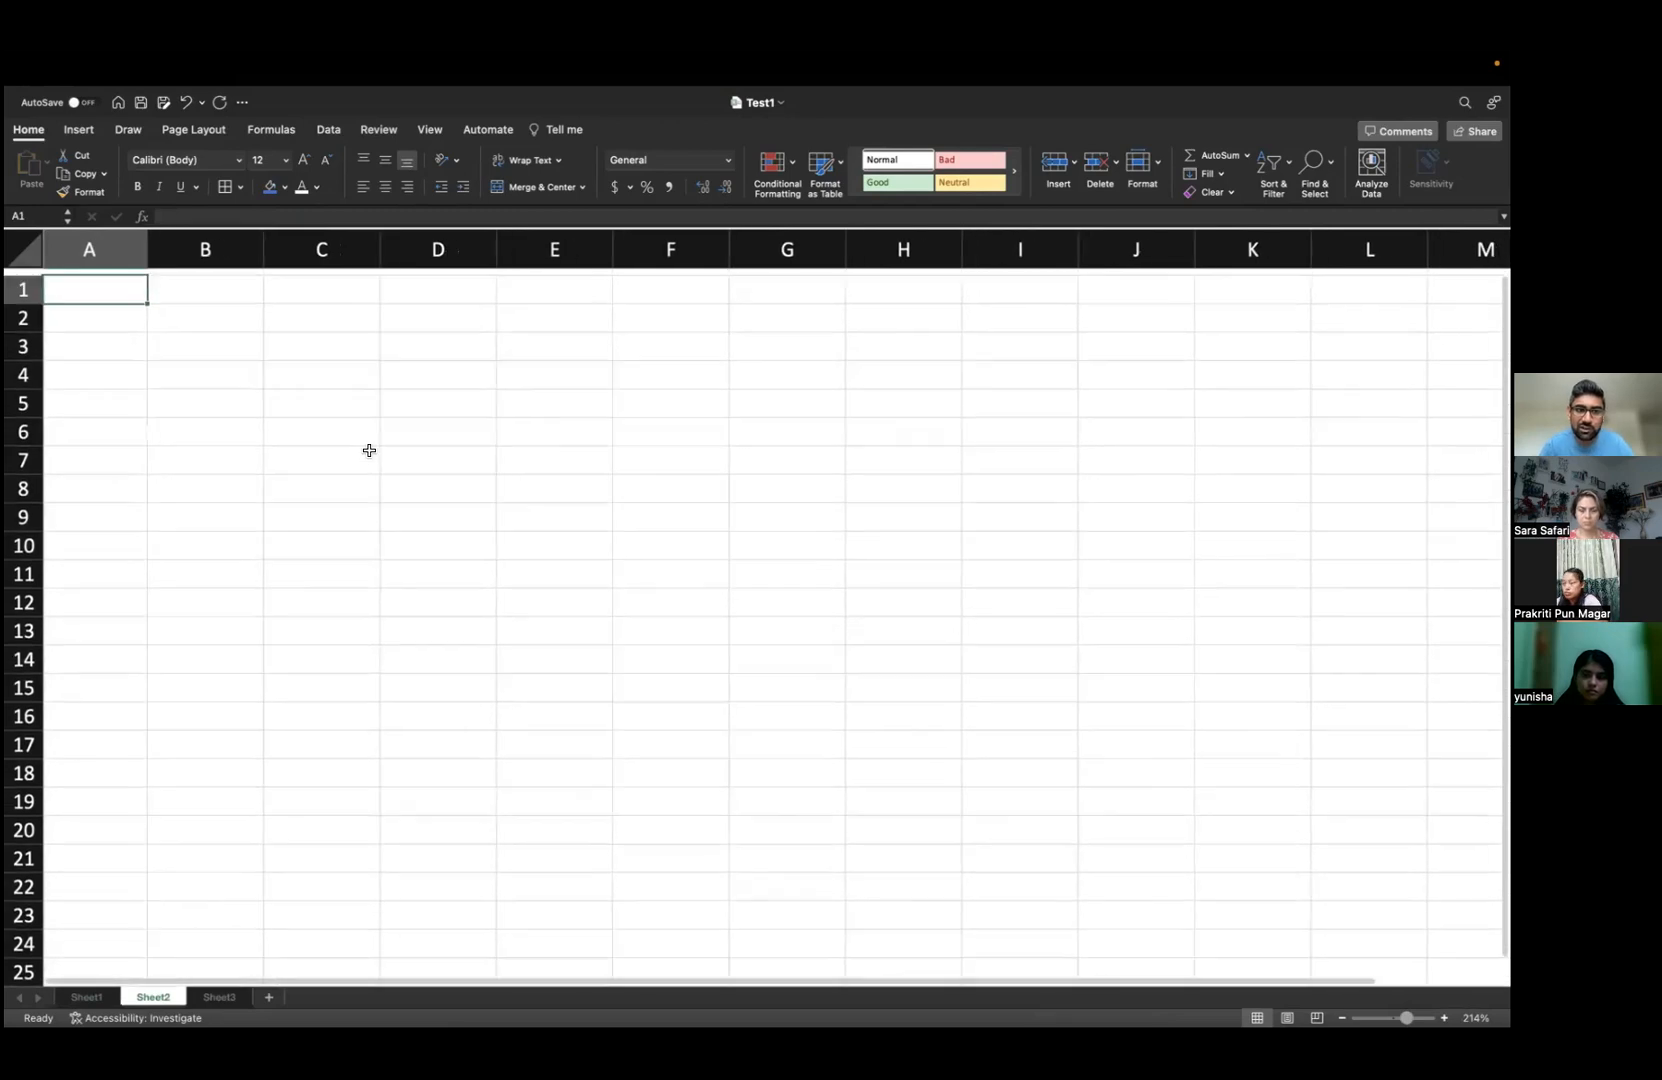
scroll(369, 449, down, 1)
scroll(349, 289, up, 1)
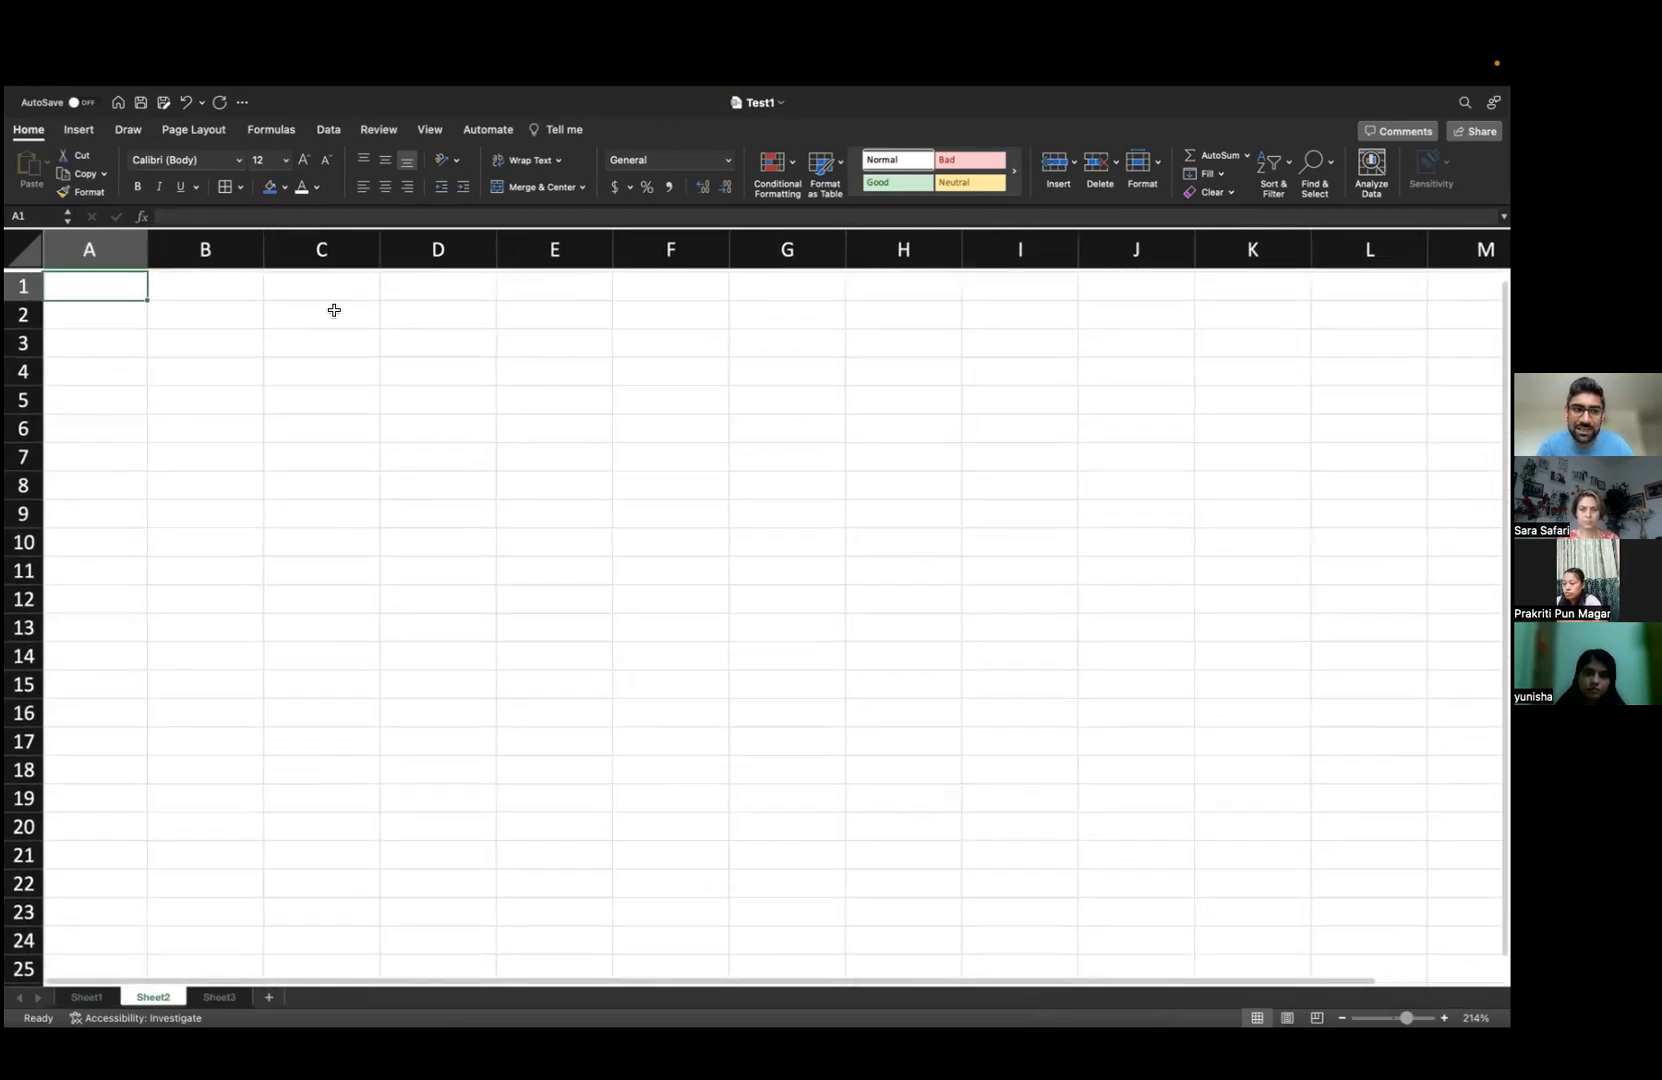
scroll(334, 310, down, 1)
click(330, 317)
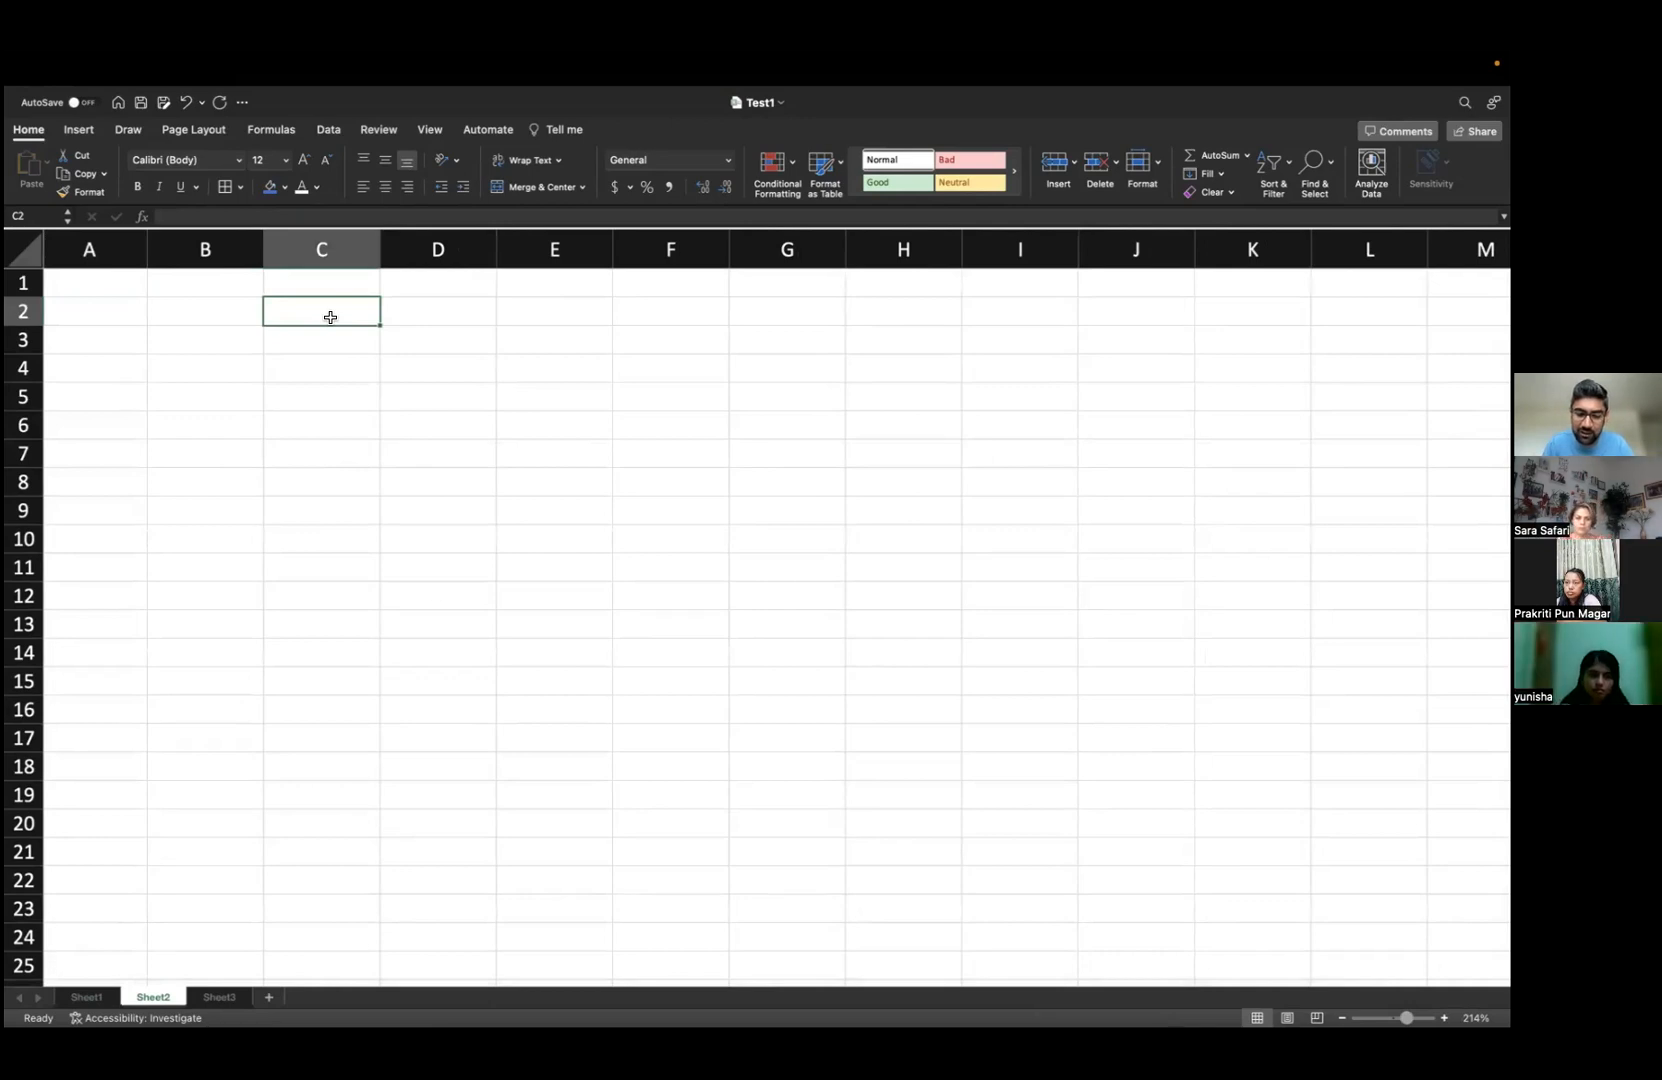
text(Janurary)
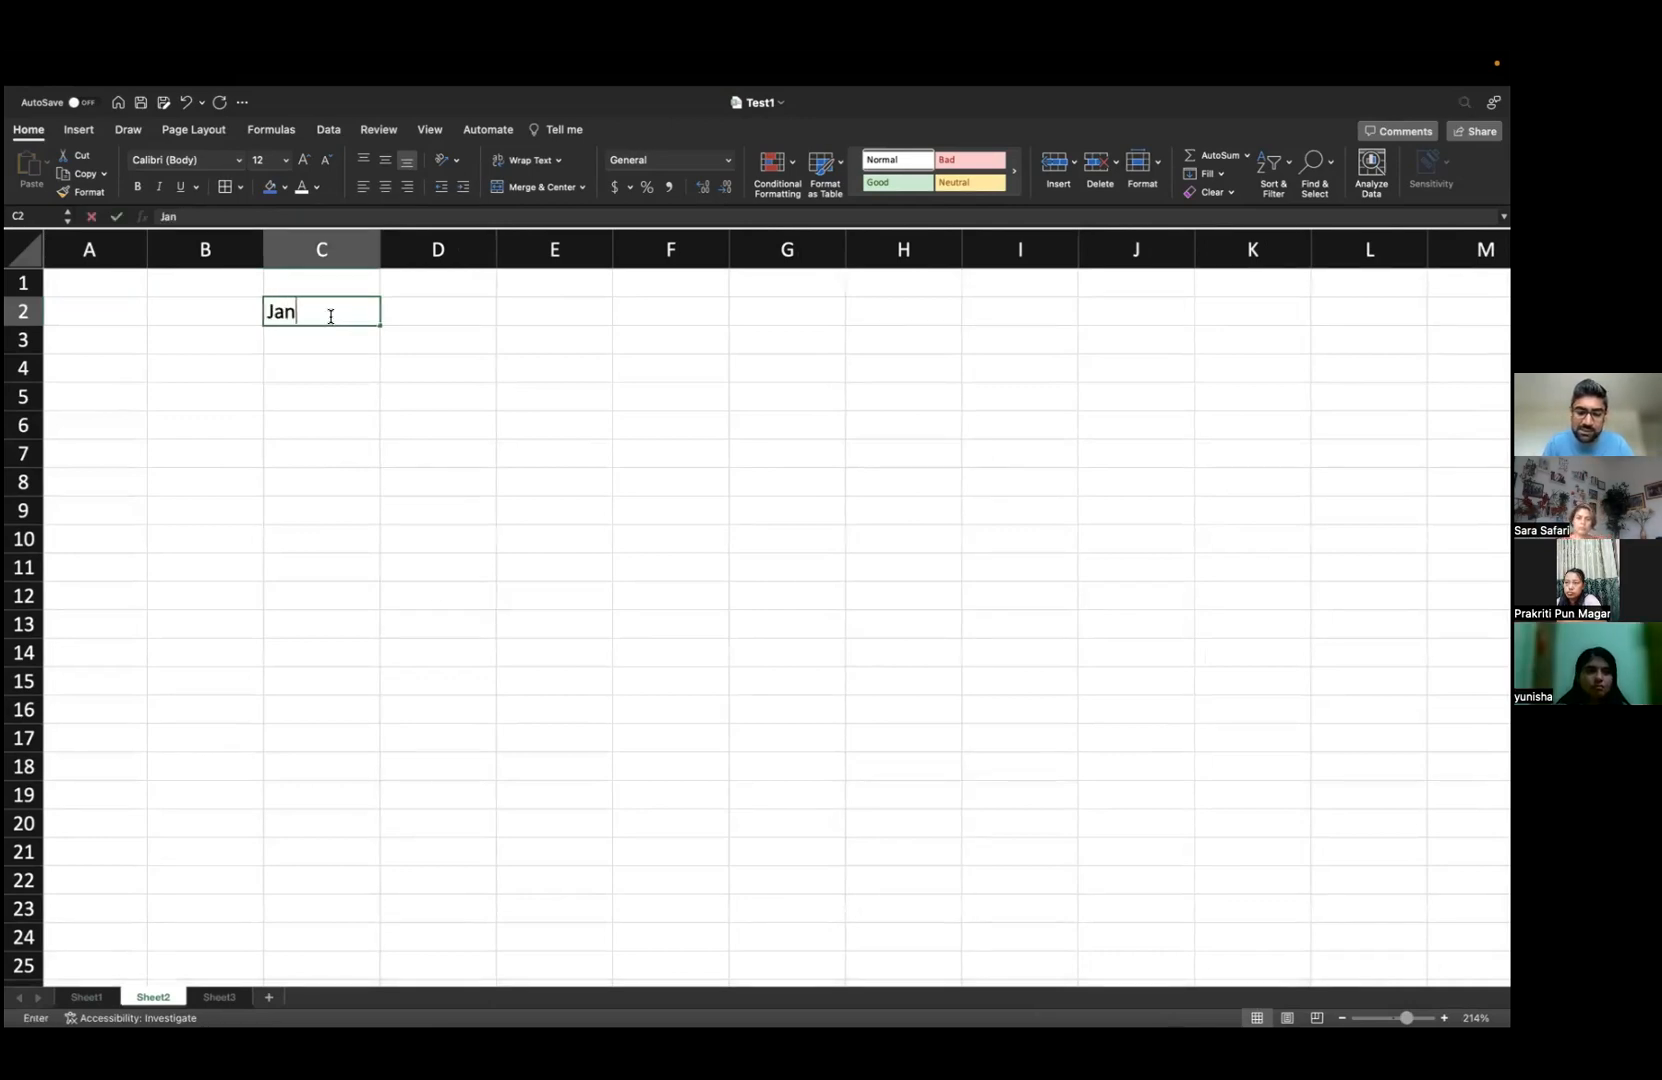
key(Return)
- Try to fill a month series from C2 down to C12, and clear the filled cells C3:C12
click(331, 316)
drag(380, 326, 338, 618)
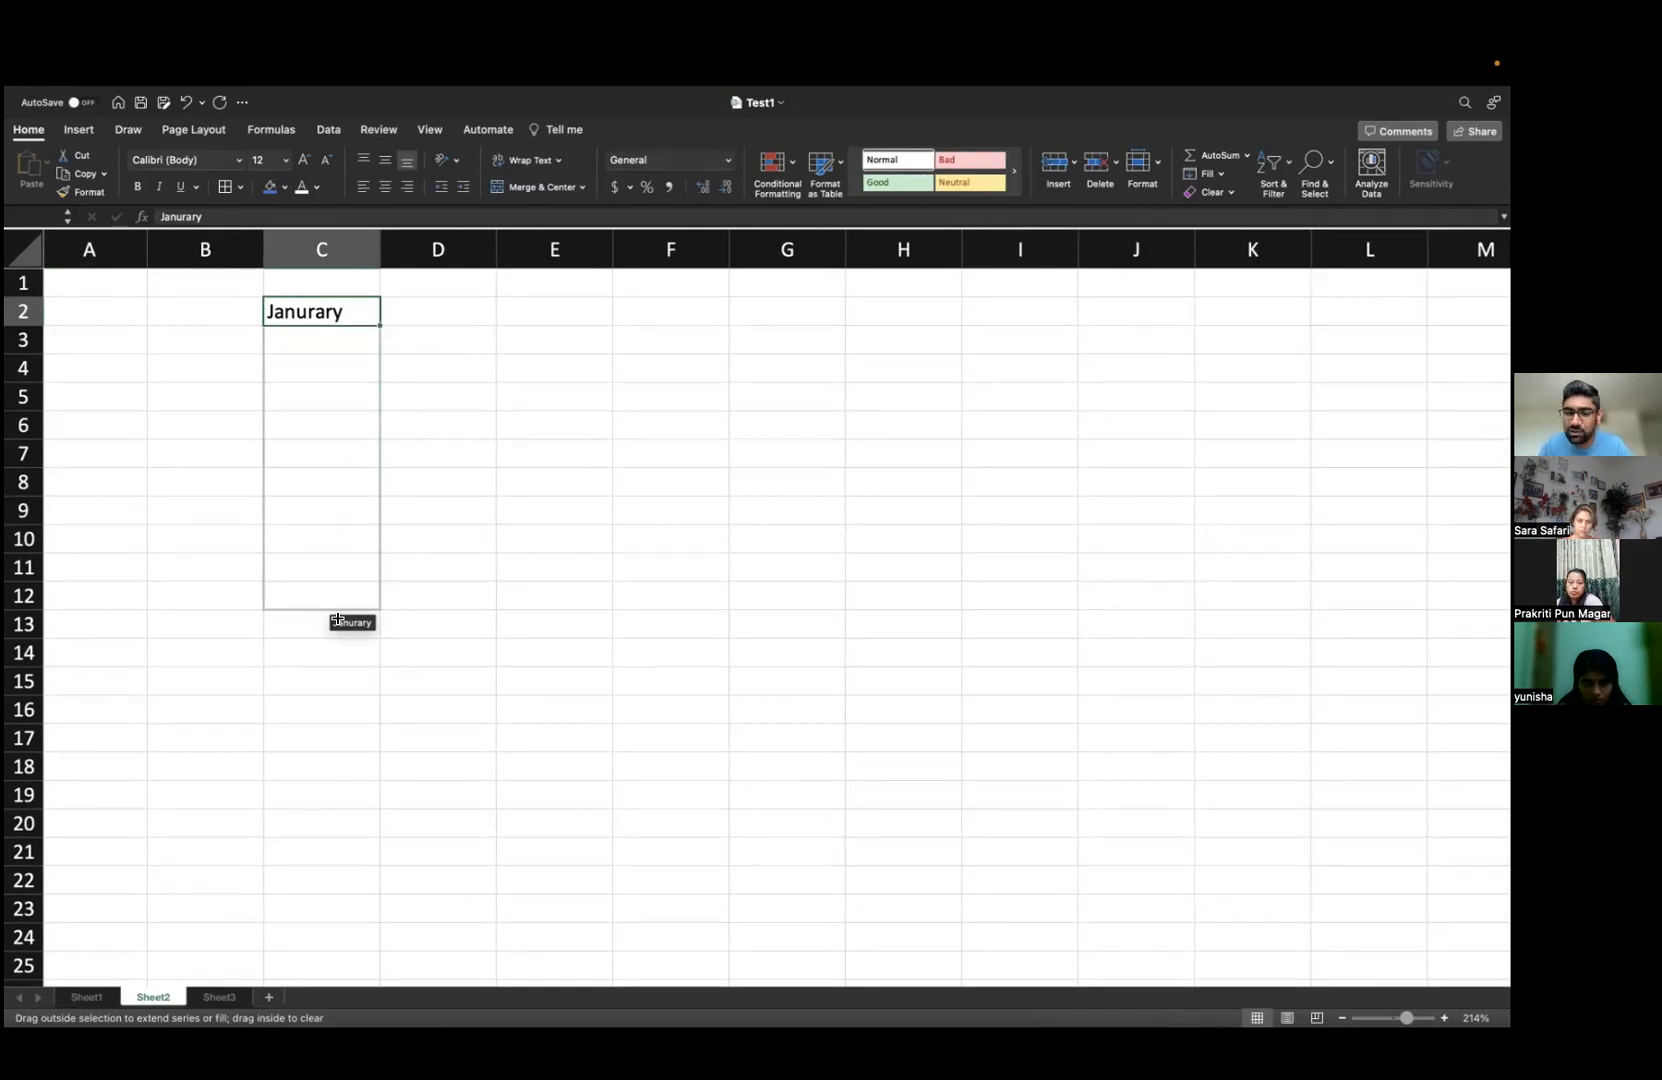
drag(338, 620, 338, 620)
drag(315, 343, 310, 597)
key(Delete)
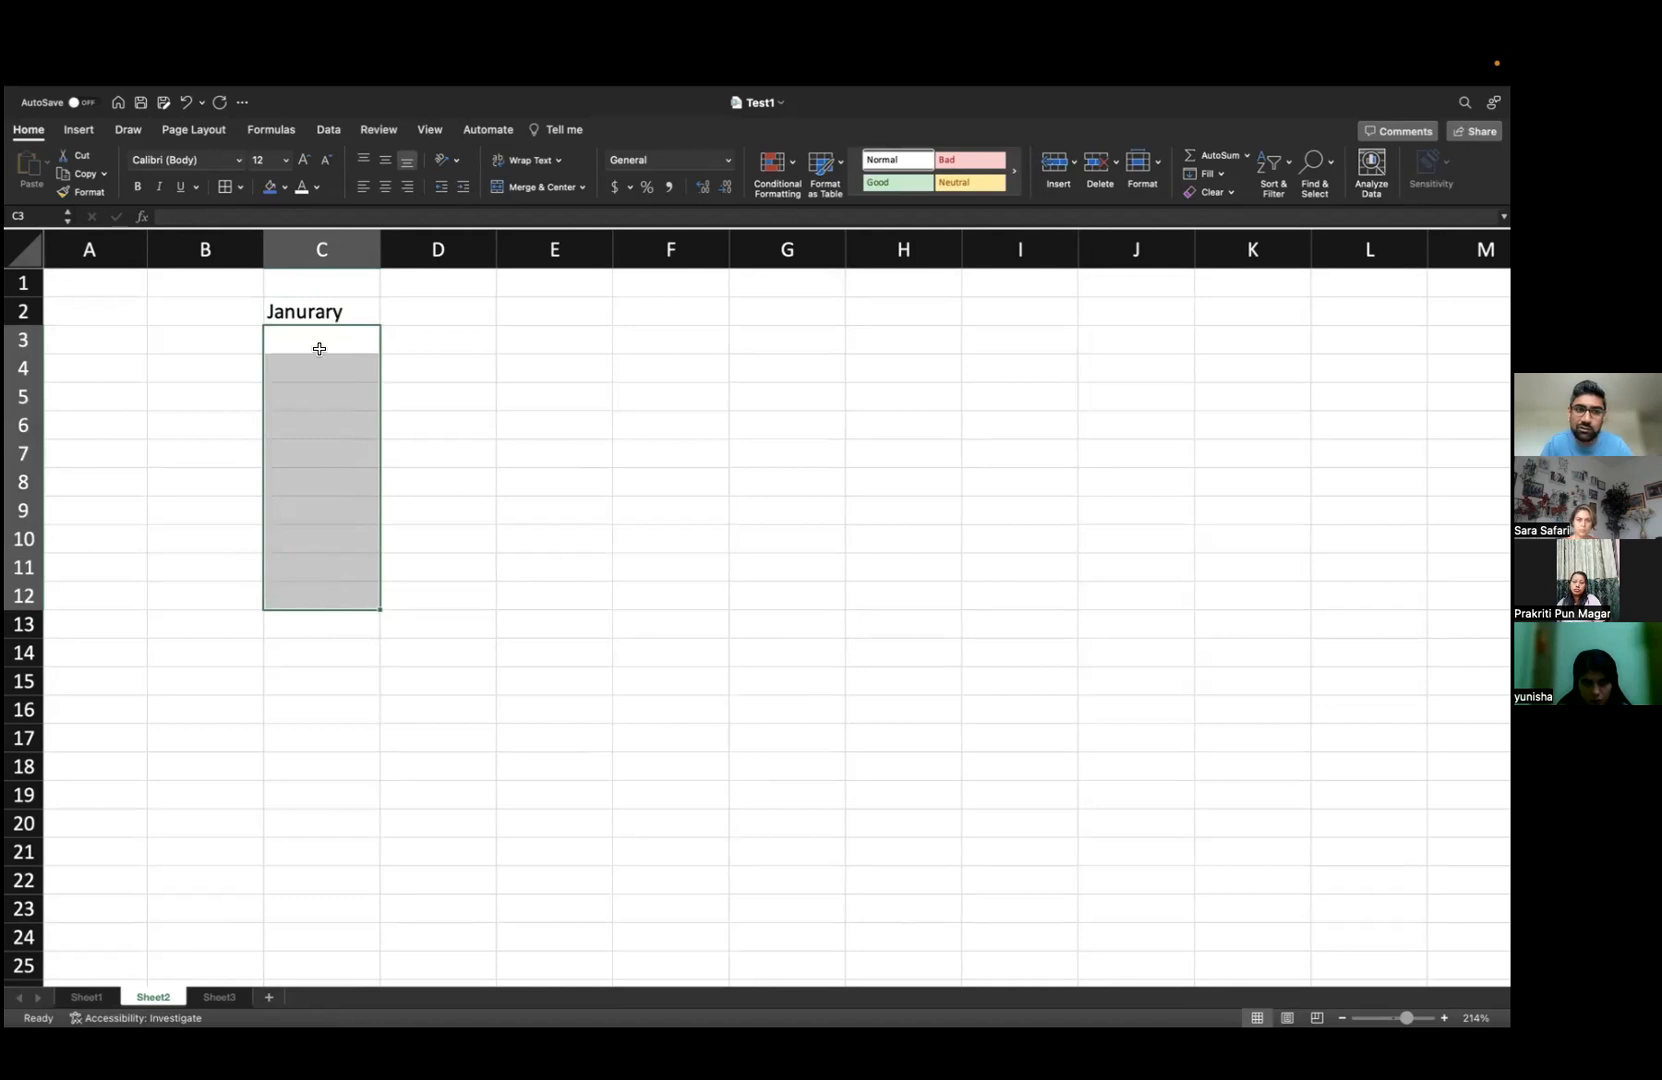
- Enter "February" in cell C3 and fill the month series from C2:C3 down to C14
click(319, 348)
text(February)
key(Return)
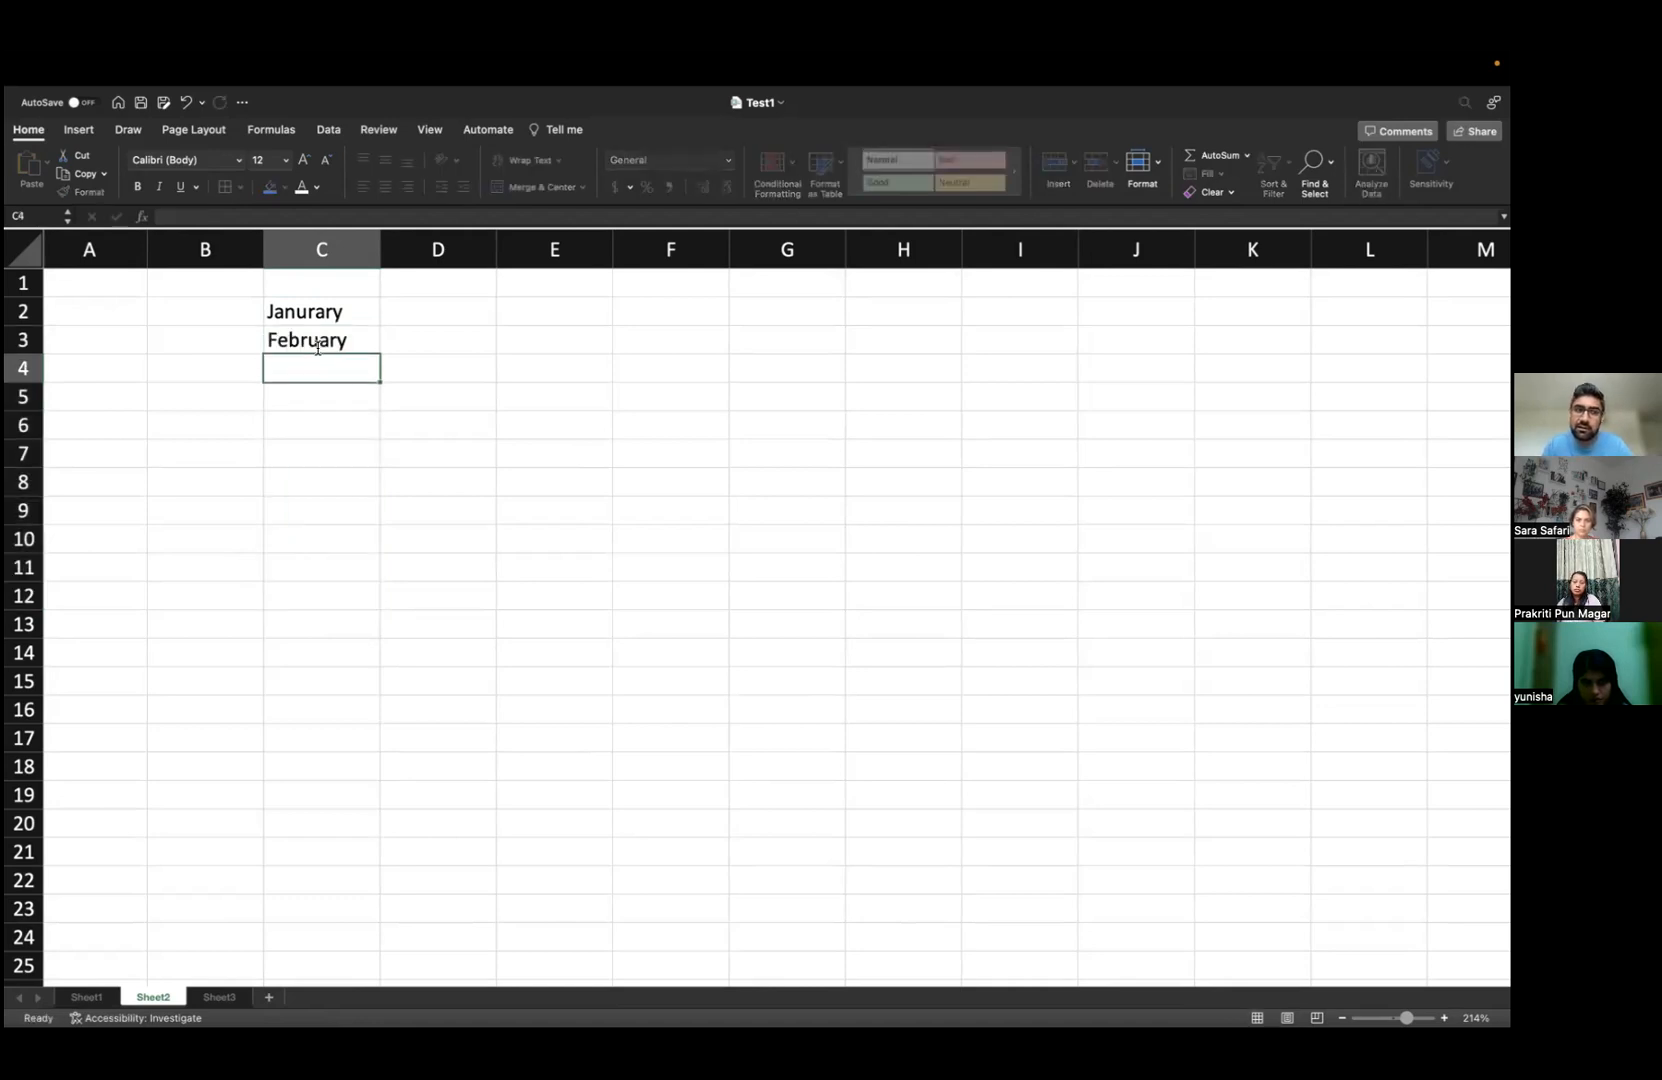
drag(360, 309, 330, 658)
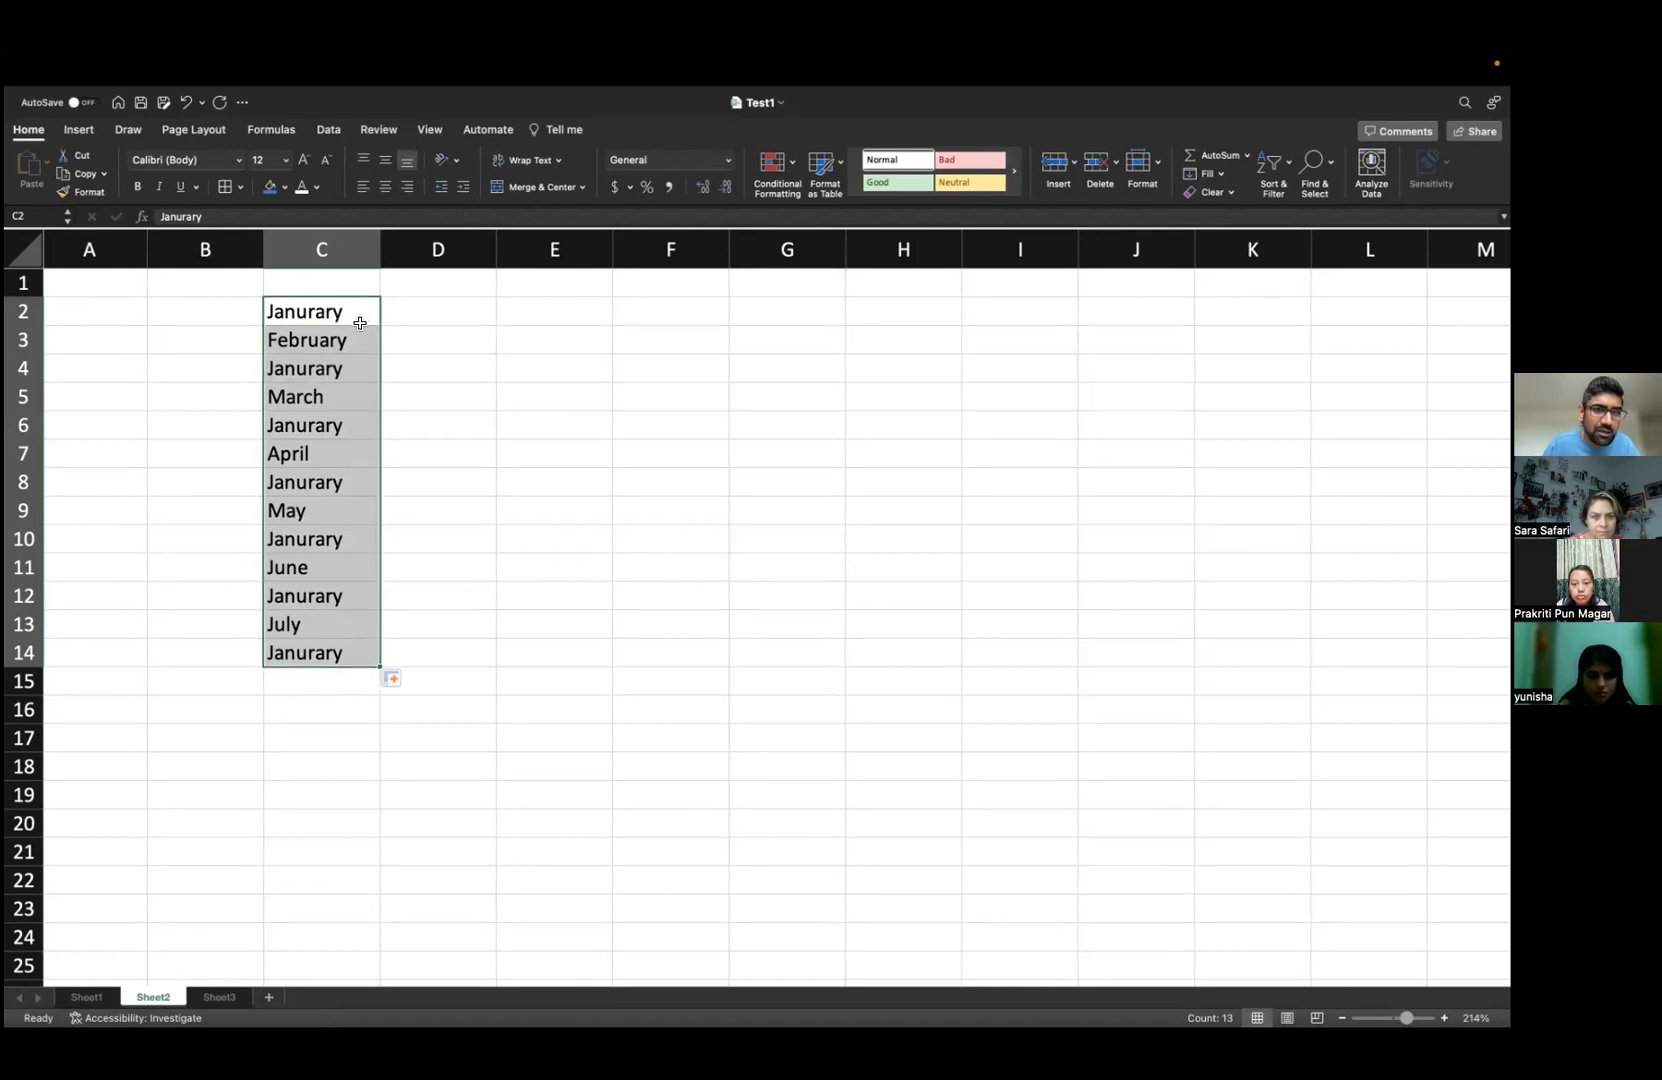
- Clear the filled cells C4:C14 and the two starting months in C2:C3
click(340, 371)
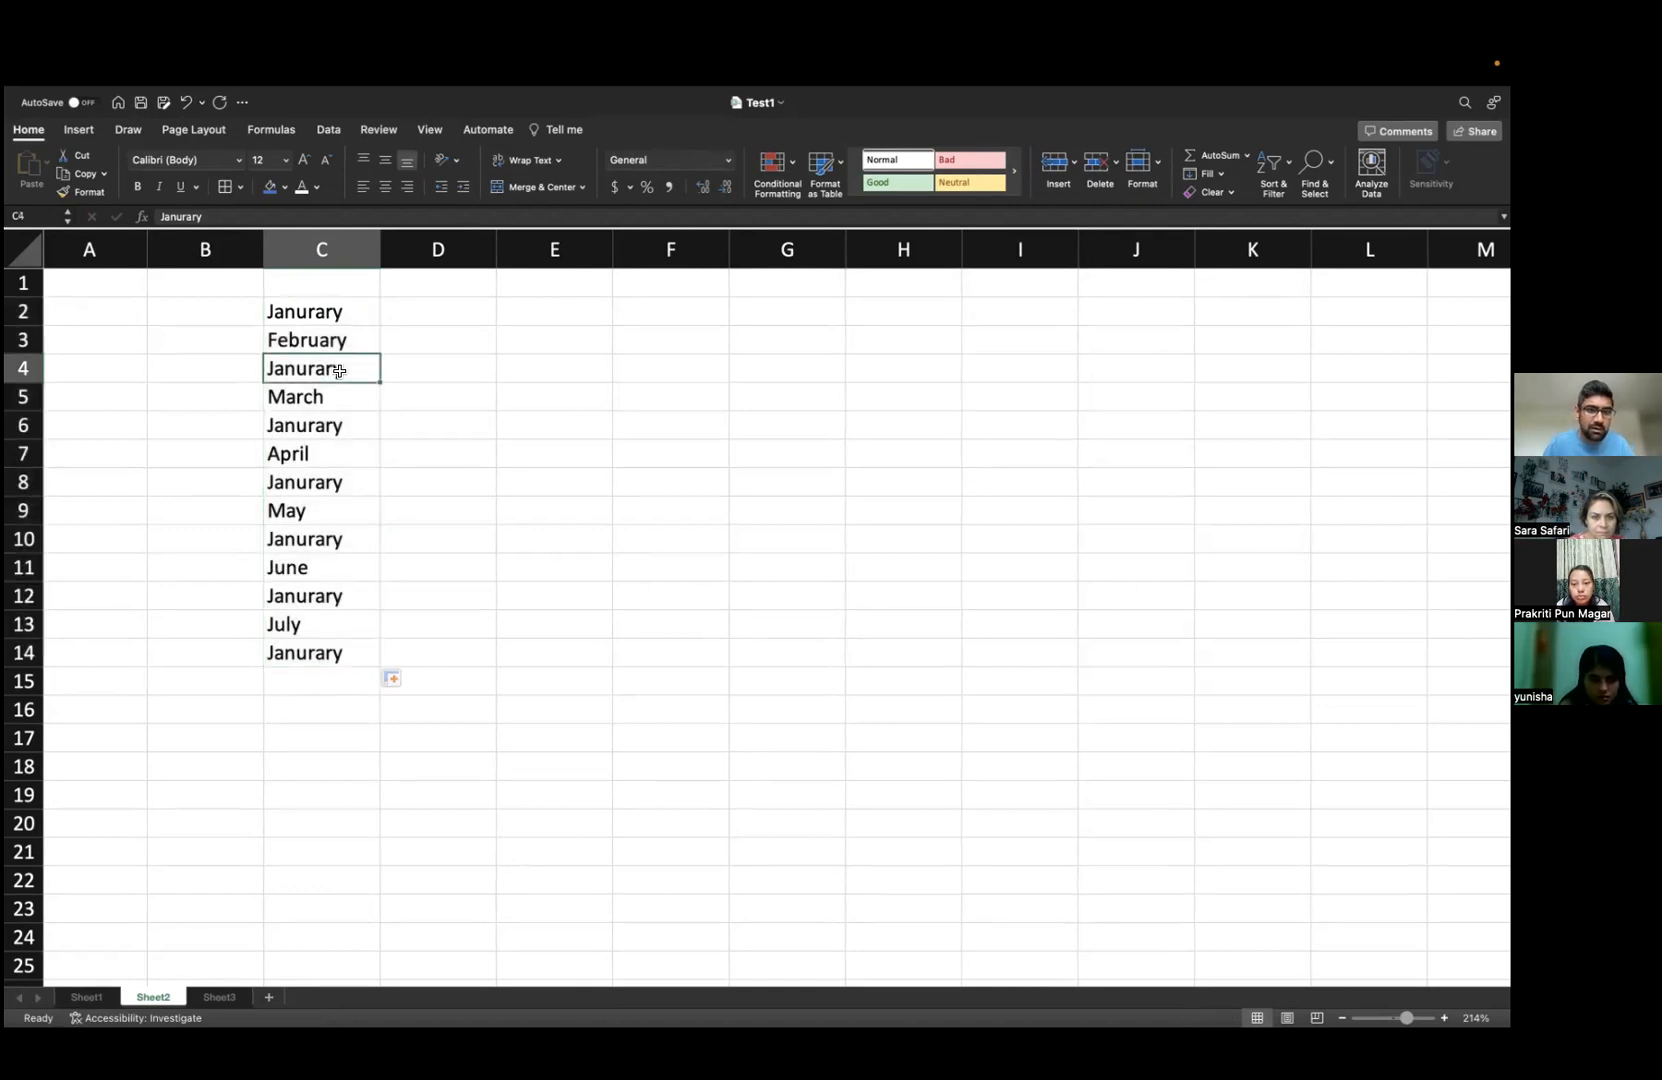
key(super+shift+Down)
key(Delete)
drag(348, 309, 376, 360)
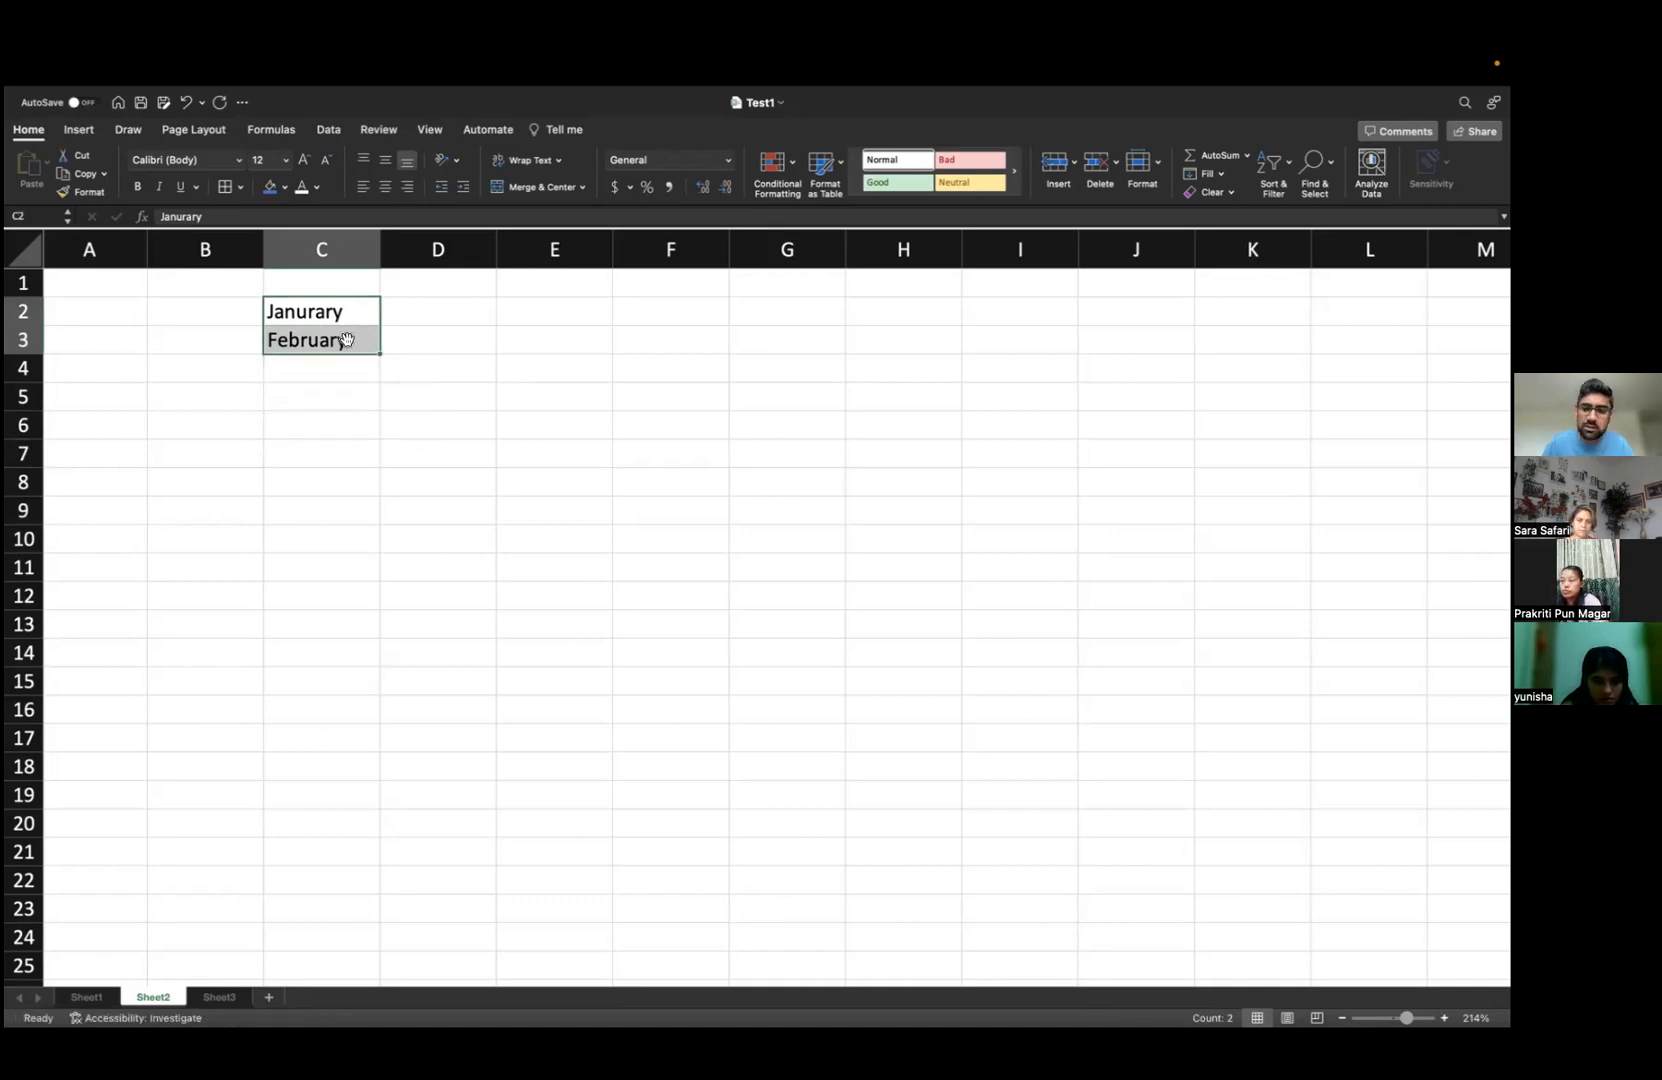
key(Delete)
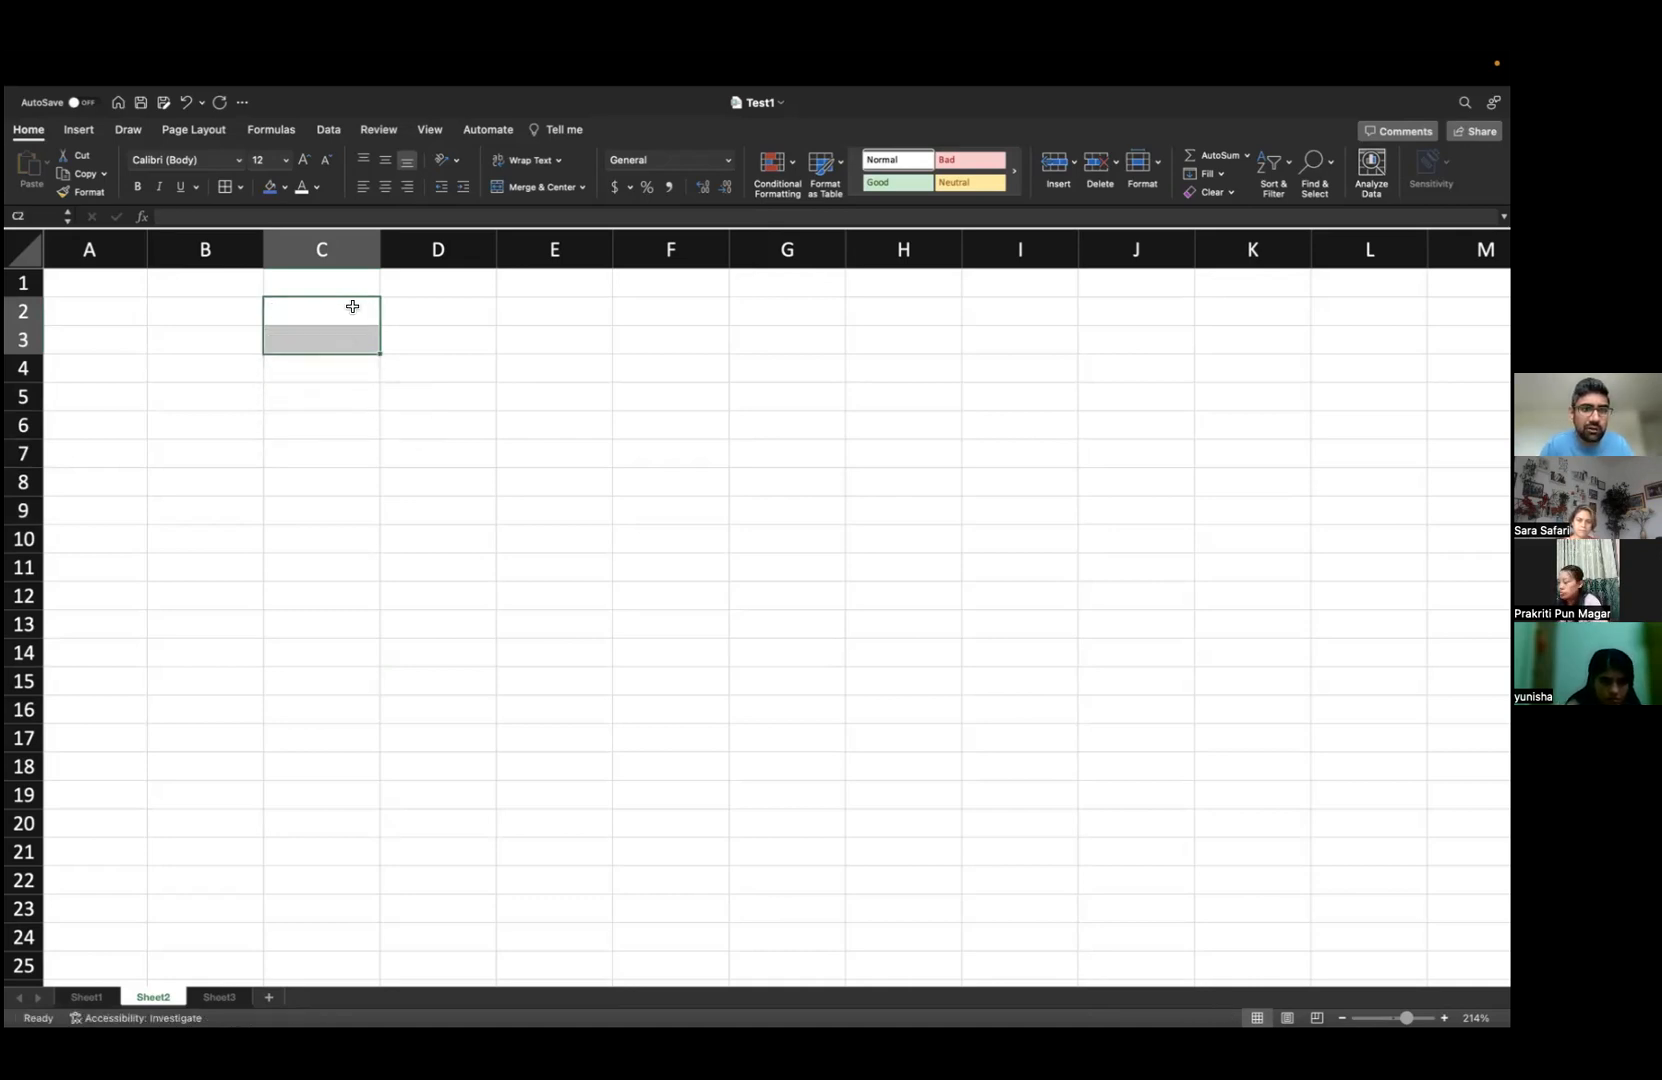
- Fill C2:C11 with a year series starting from 2021 and 2022, and clear the range again
click(352, 307)
text(20)
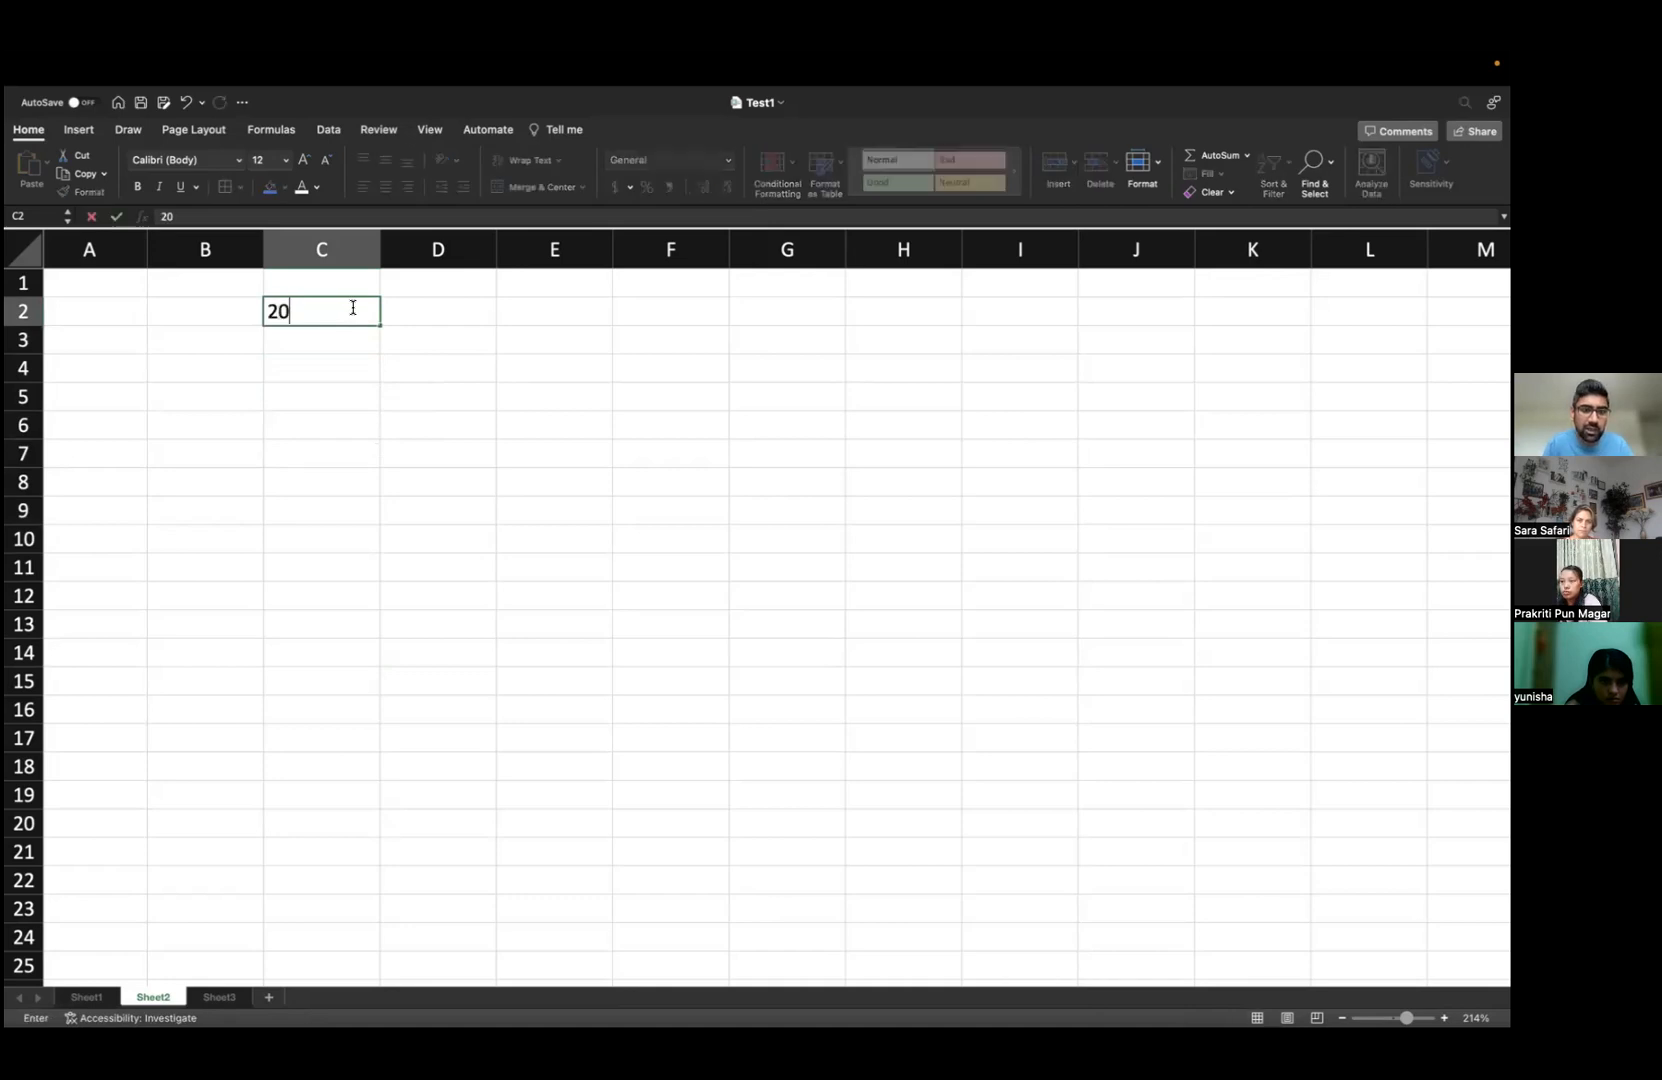
text(21)
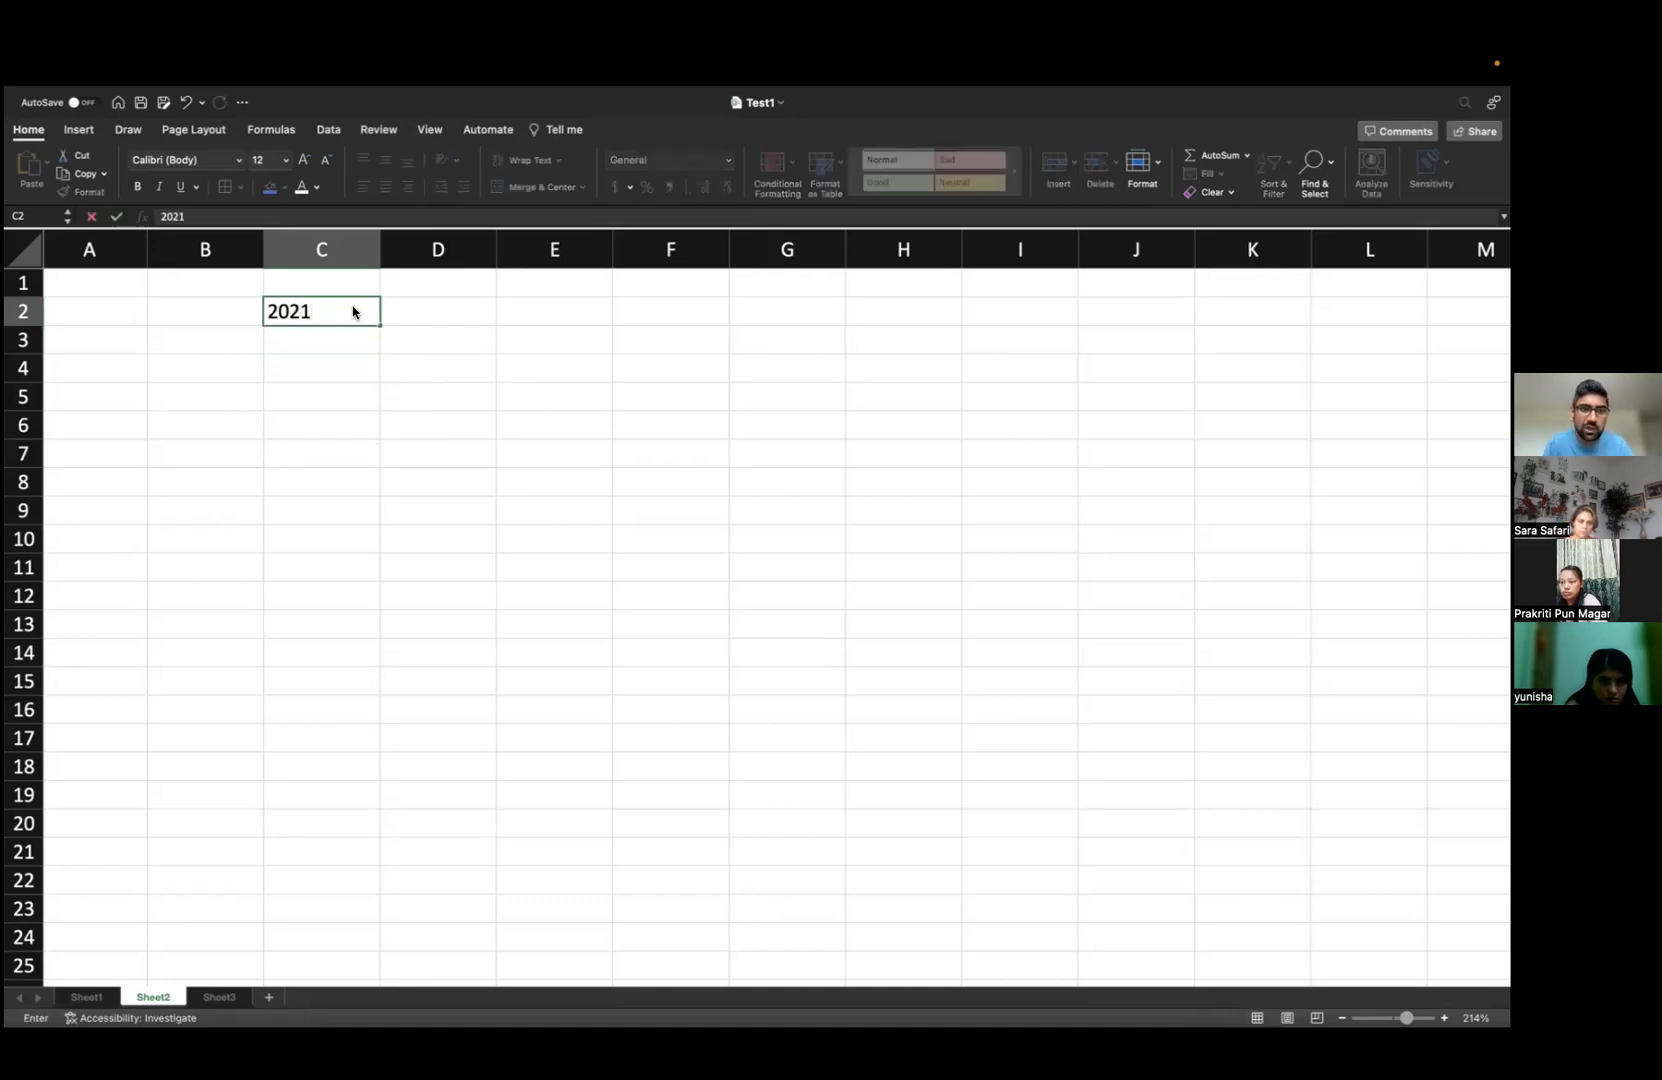
key(Return)
text(202)
text(2)
key(Return)
drag(354, 312, 367, 586)
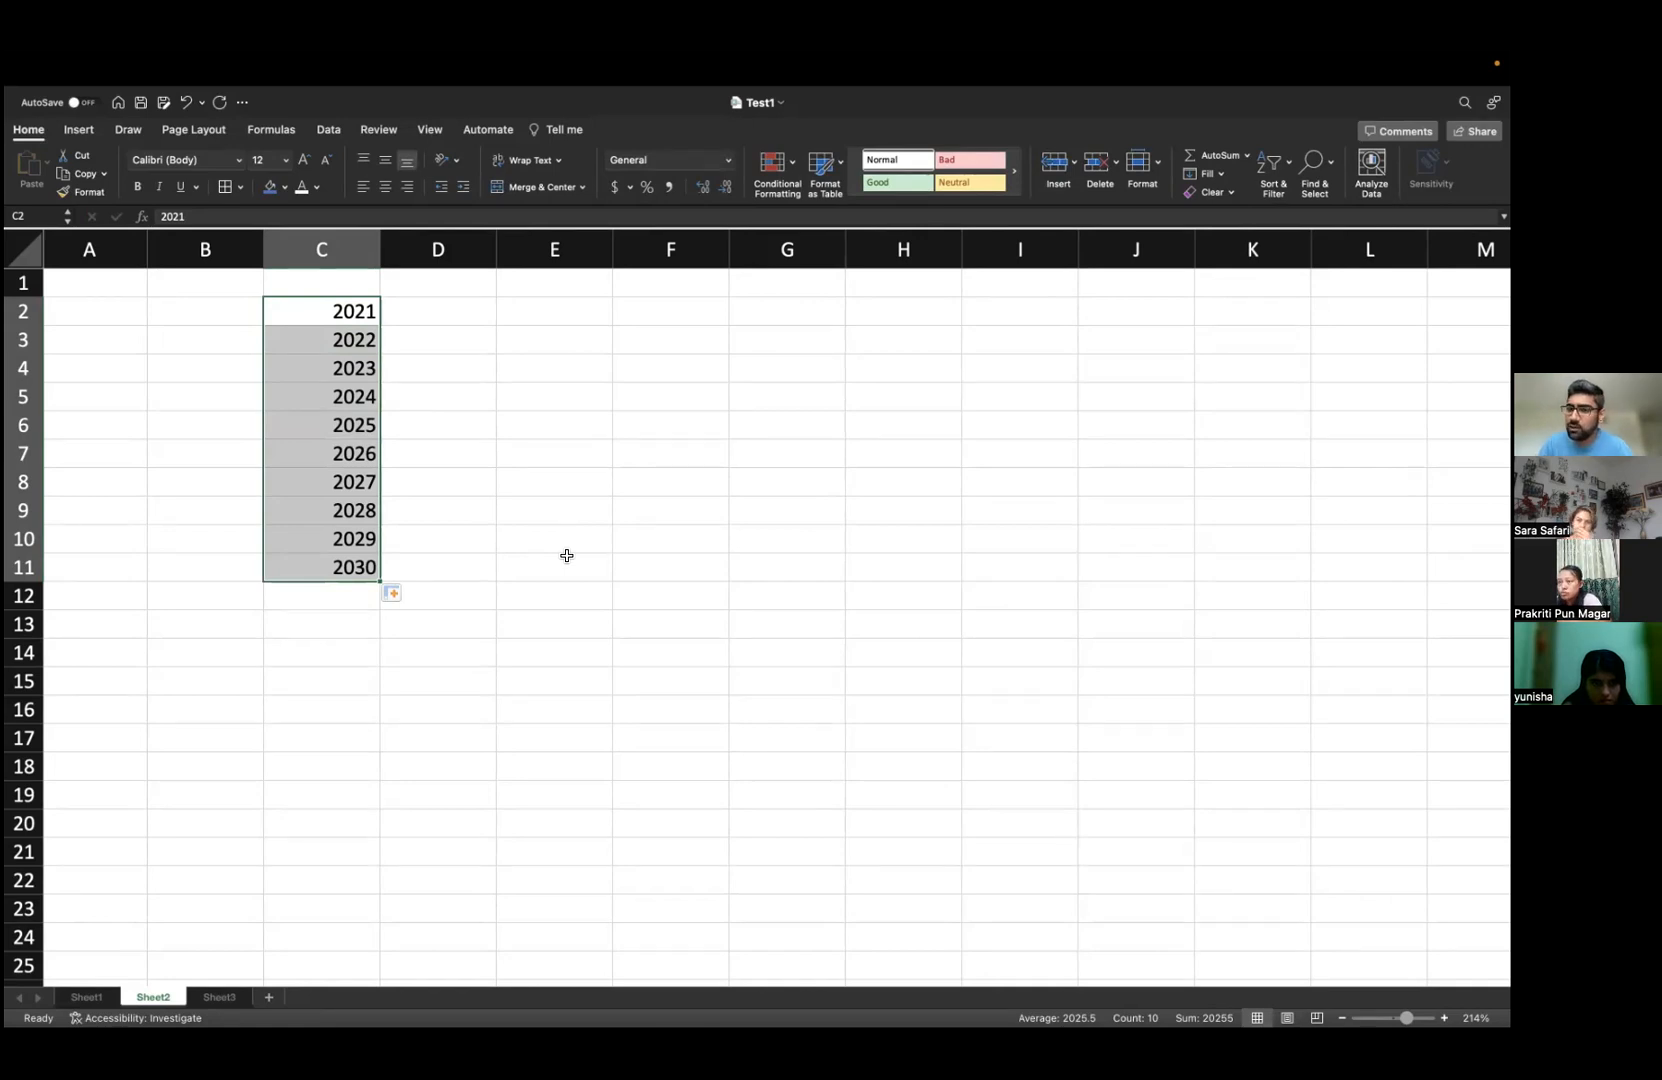
key(Delete)
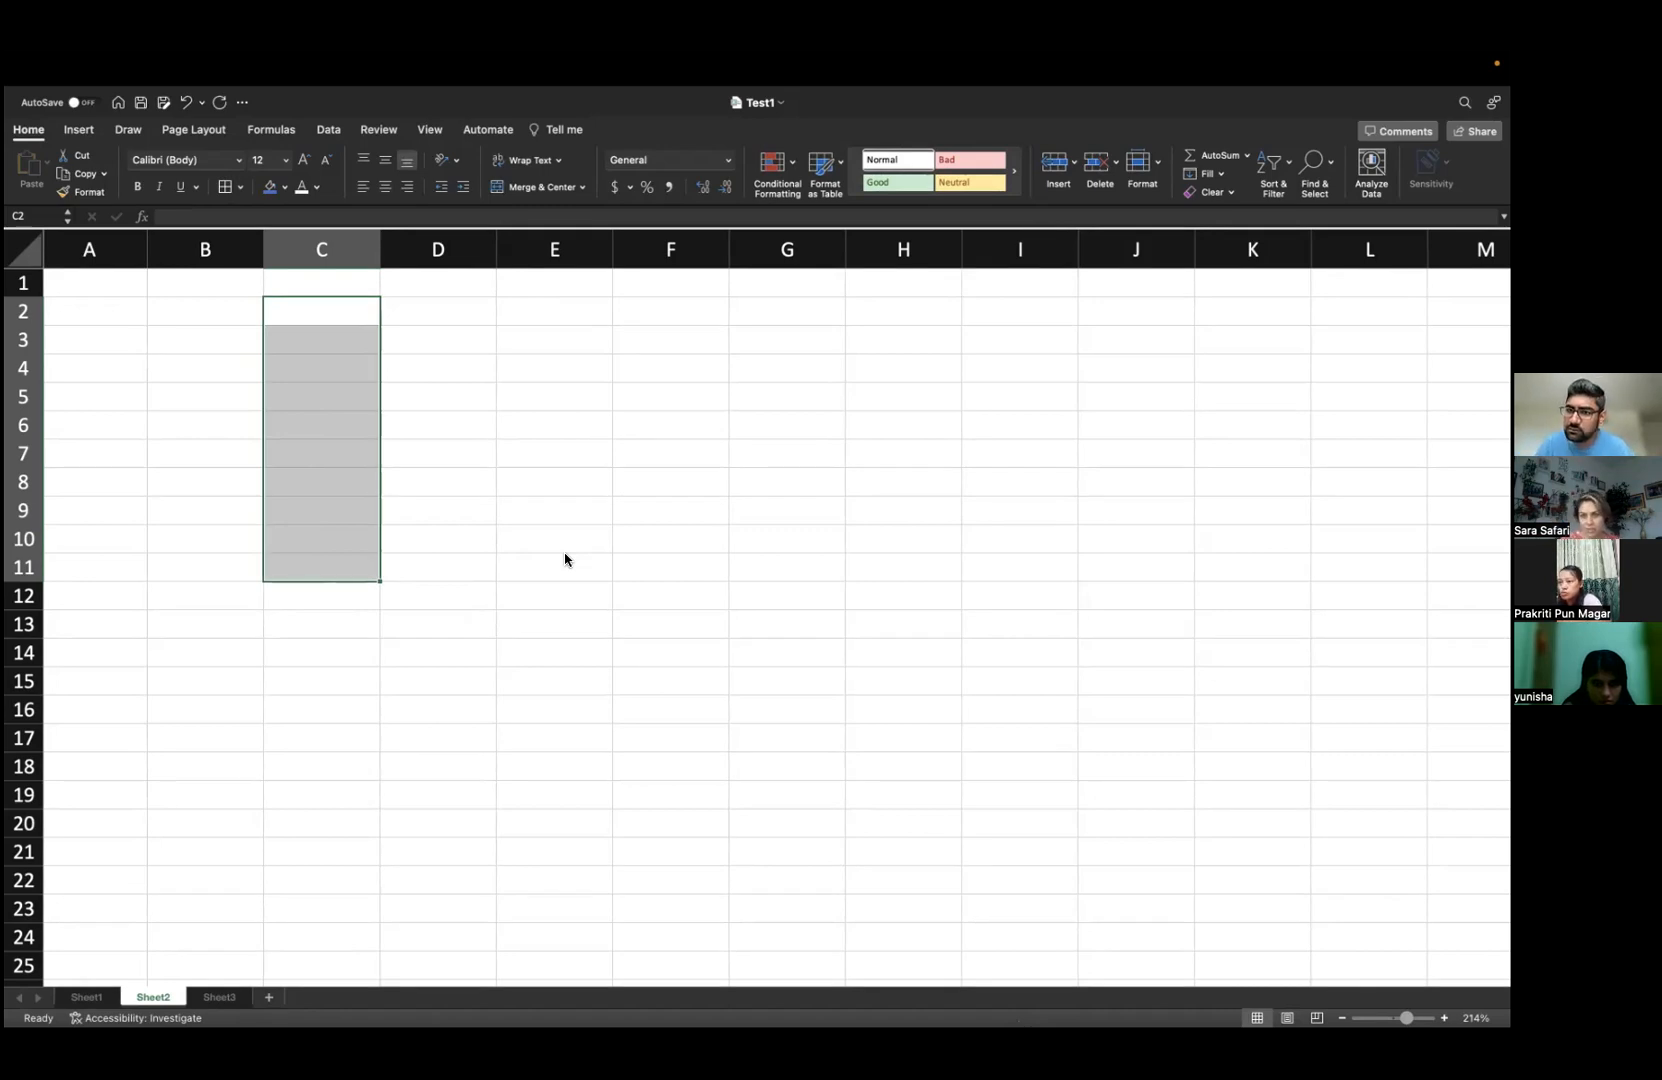
- Enter 2 and 4 in C2:C3 and extend the series of even numbers down to C14
click(365, 317)
text(2)
key(Return)
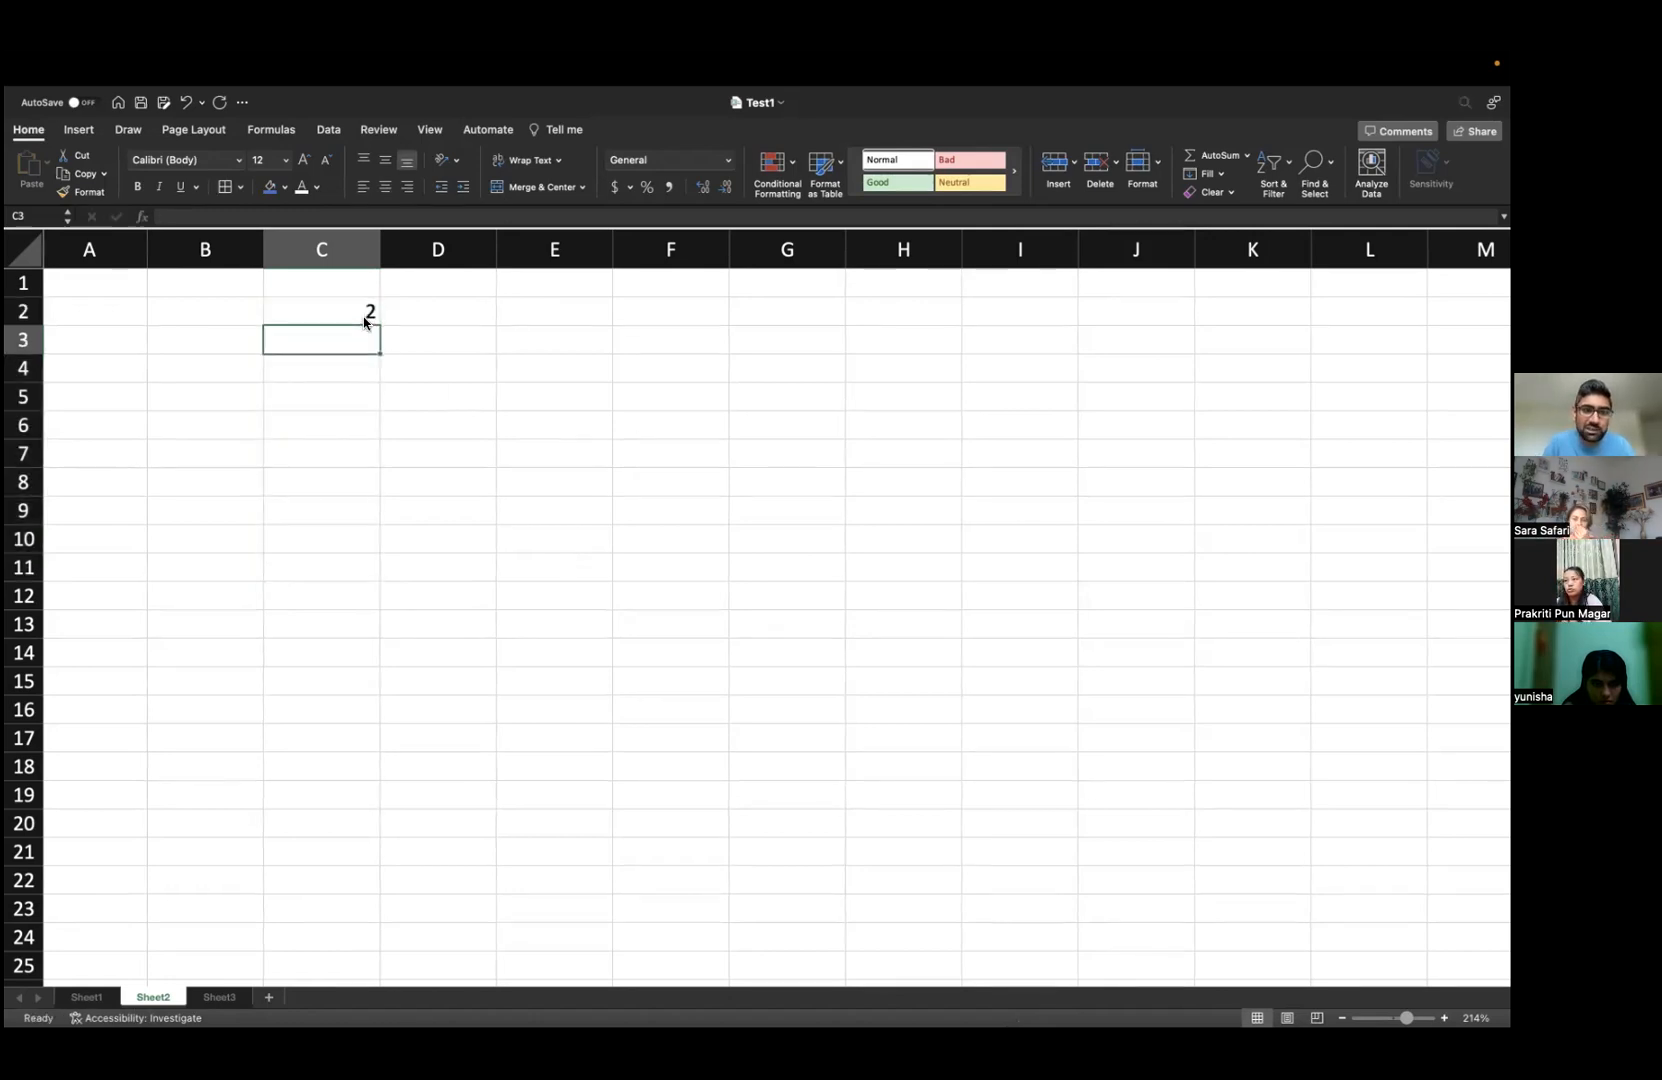
text(4)
key(Return)
drag(365, 316, 367, 670)
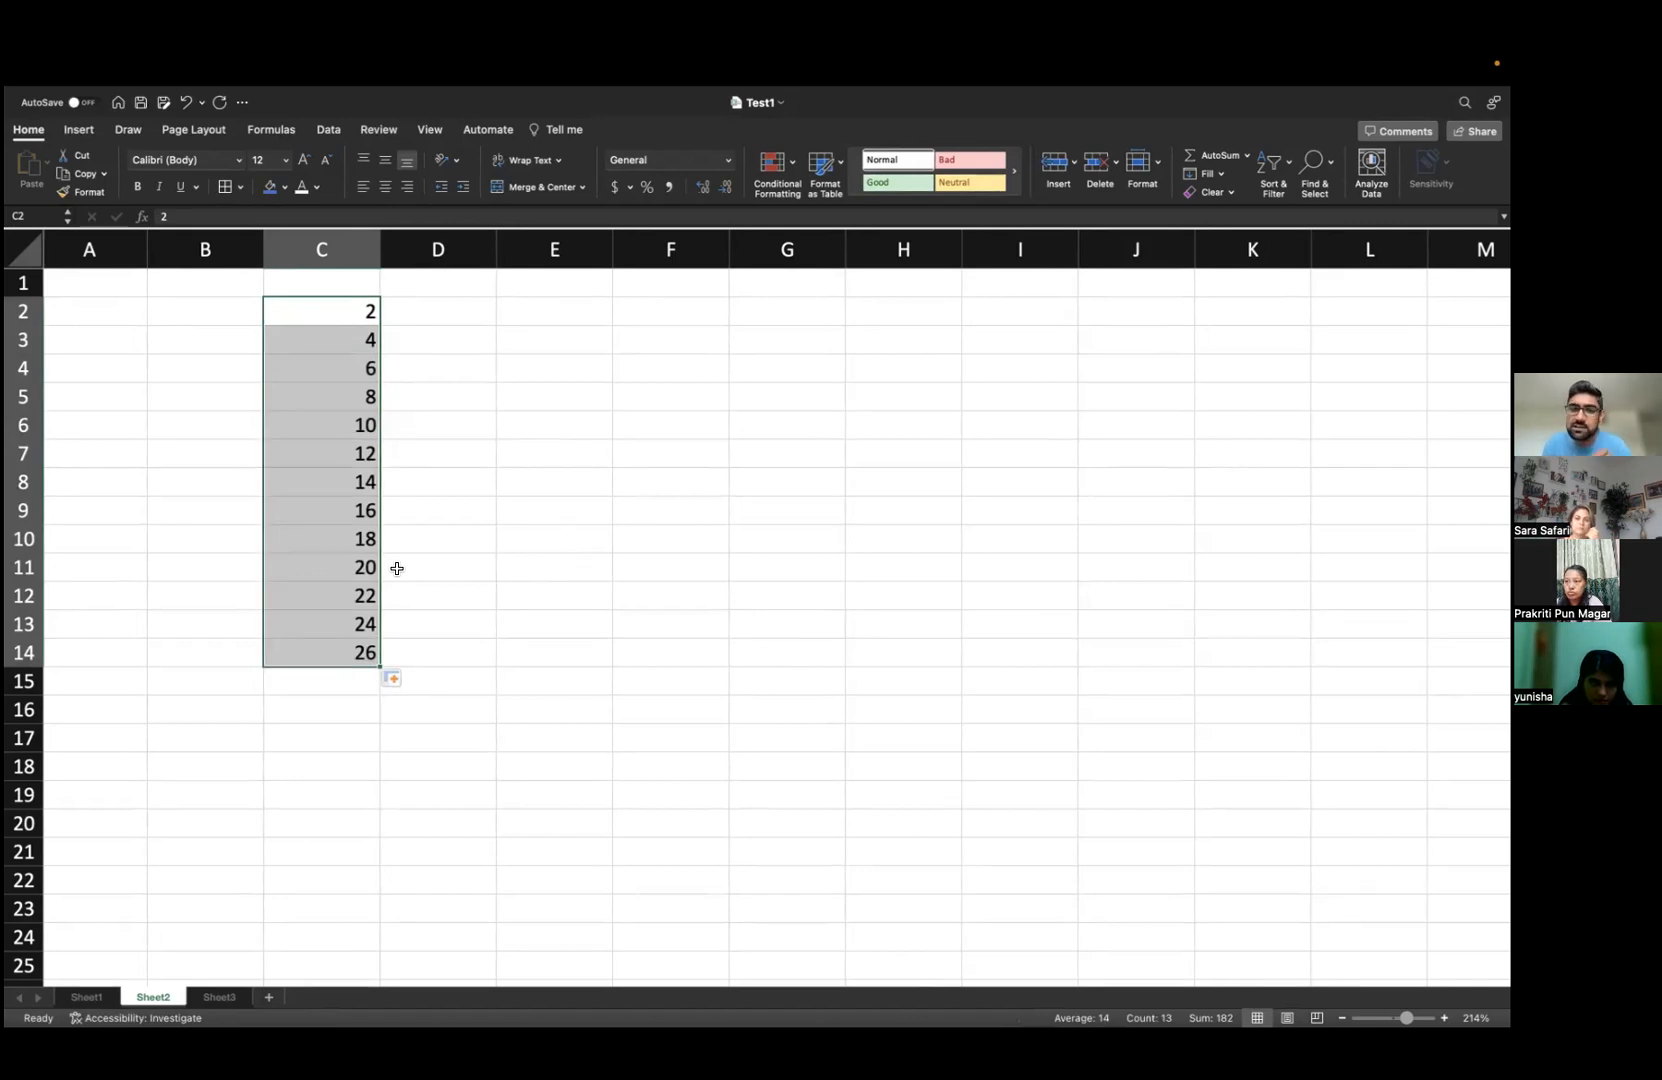
- Enter 5 and 10 in D2:D3 and extend the series in steps of five down to D14
click(471, 316)
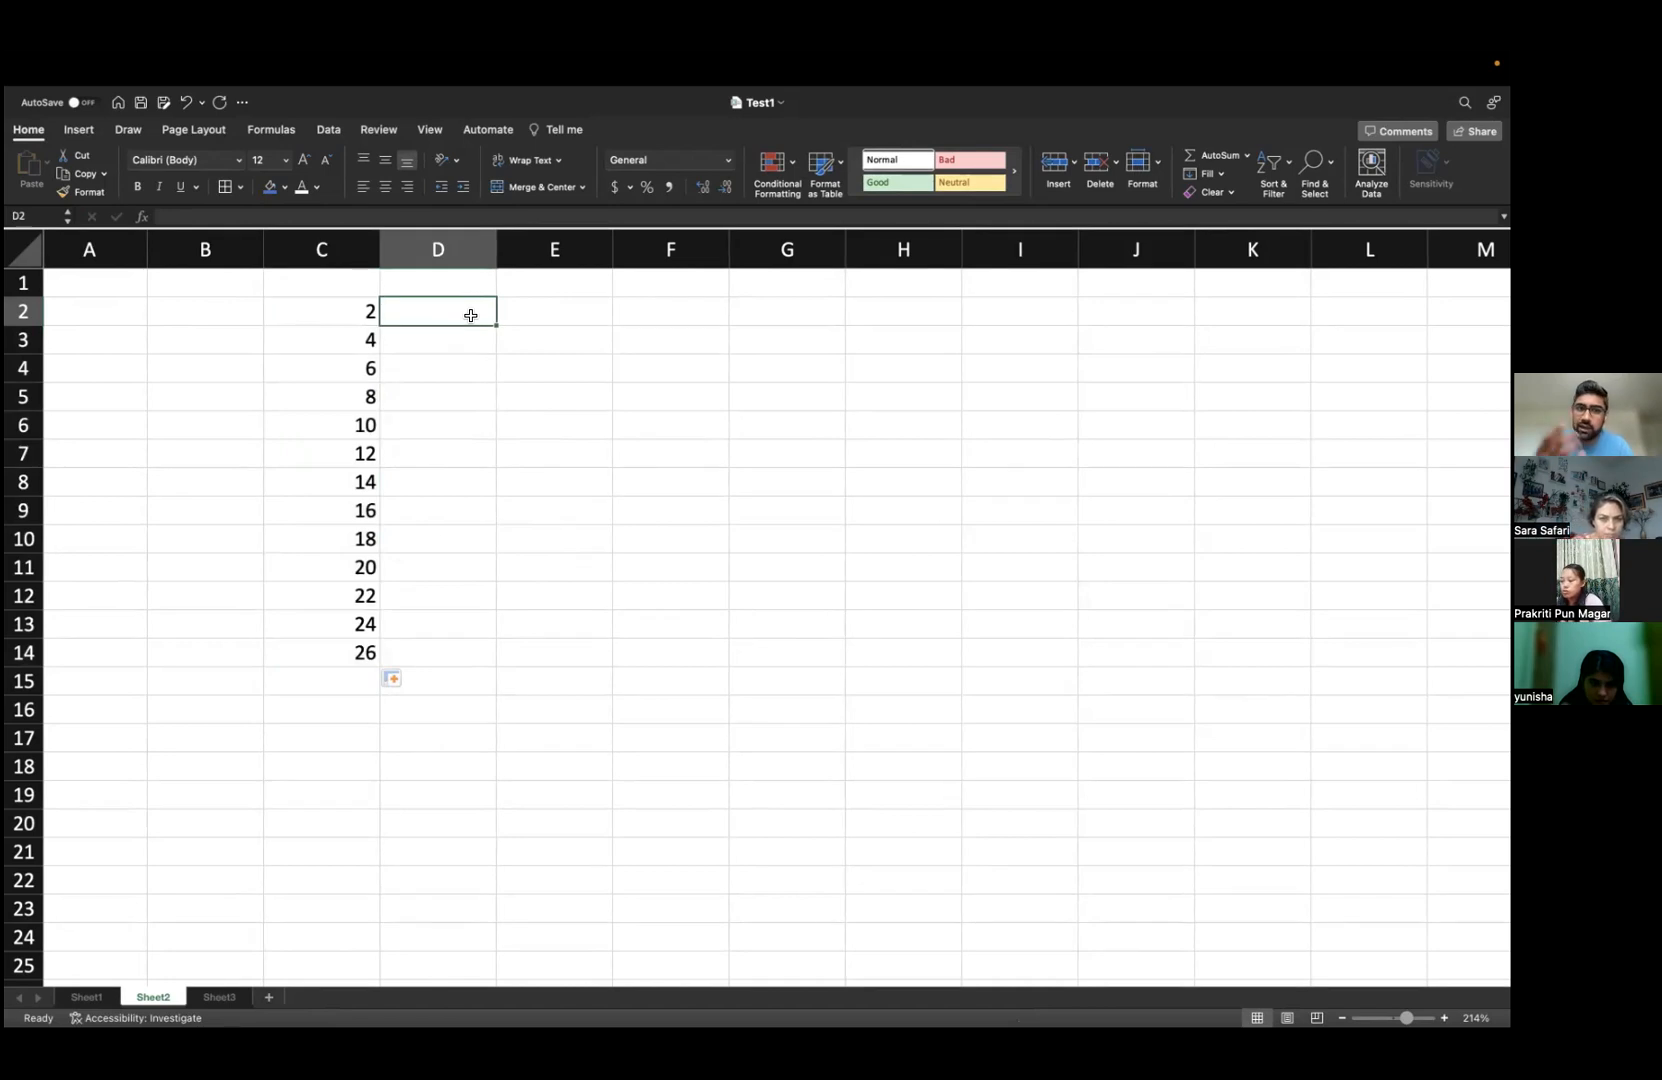
text(5)
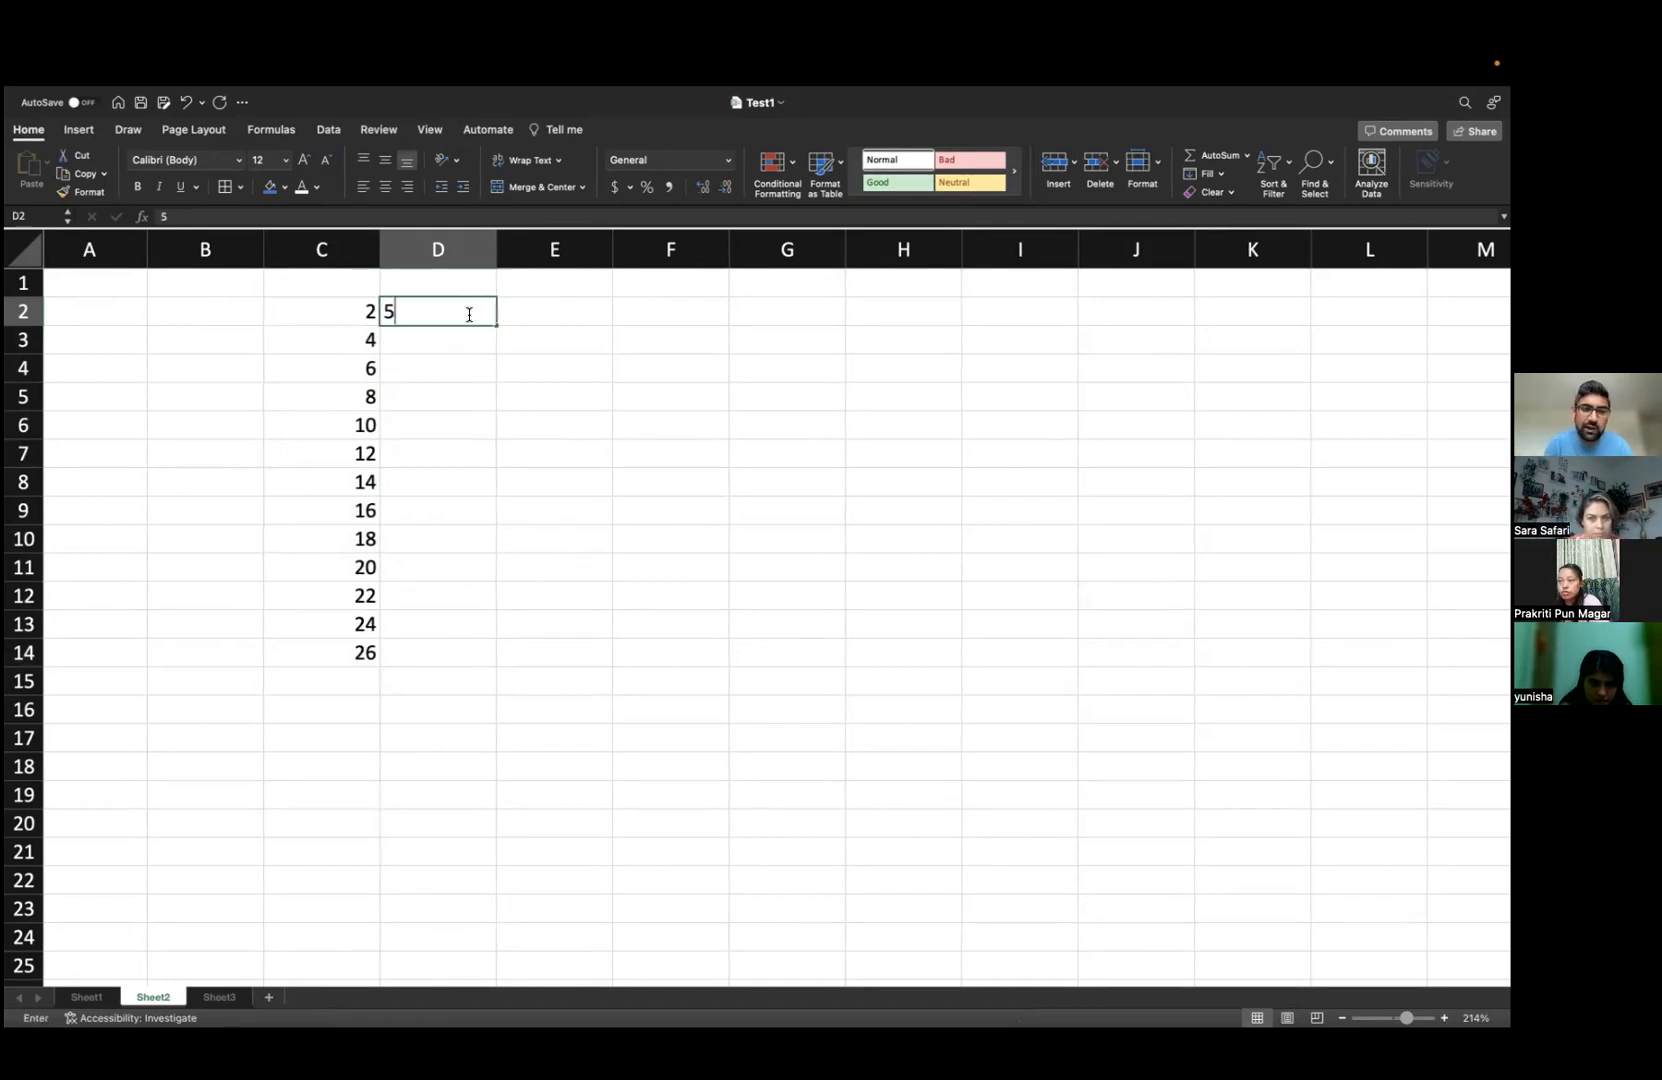
key(Return)
text(10)
key(Return)
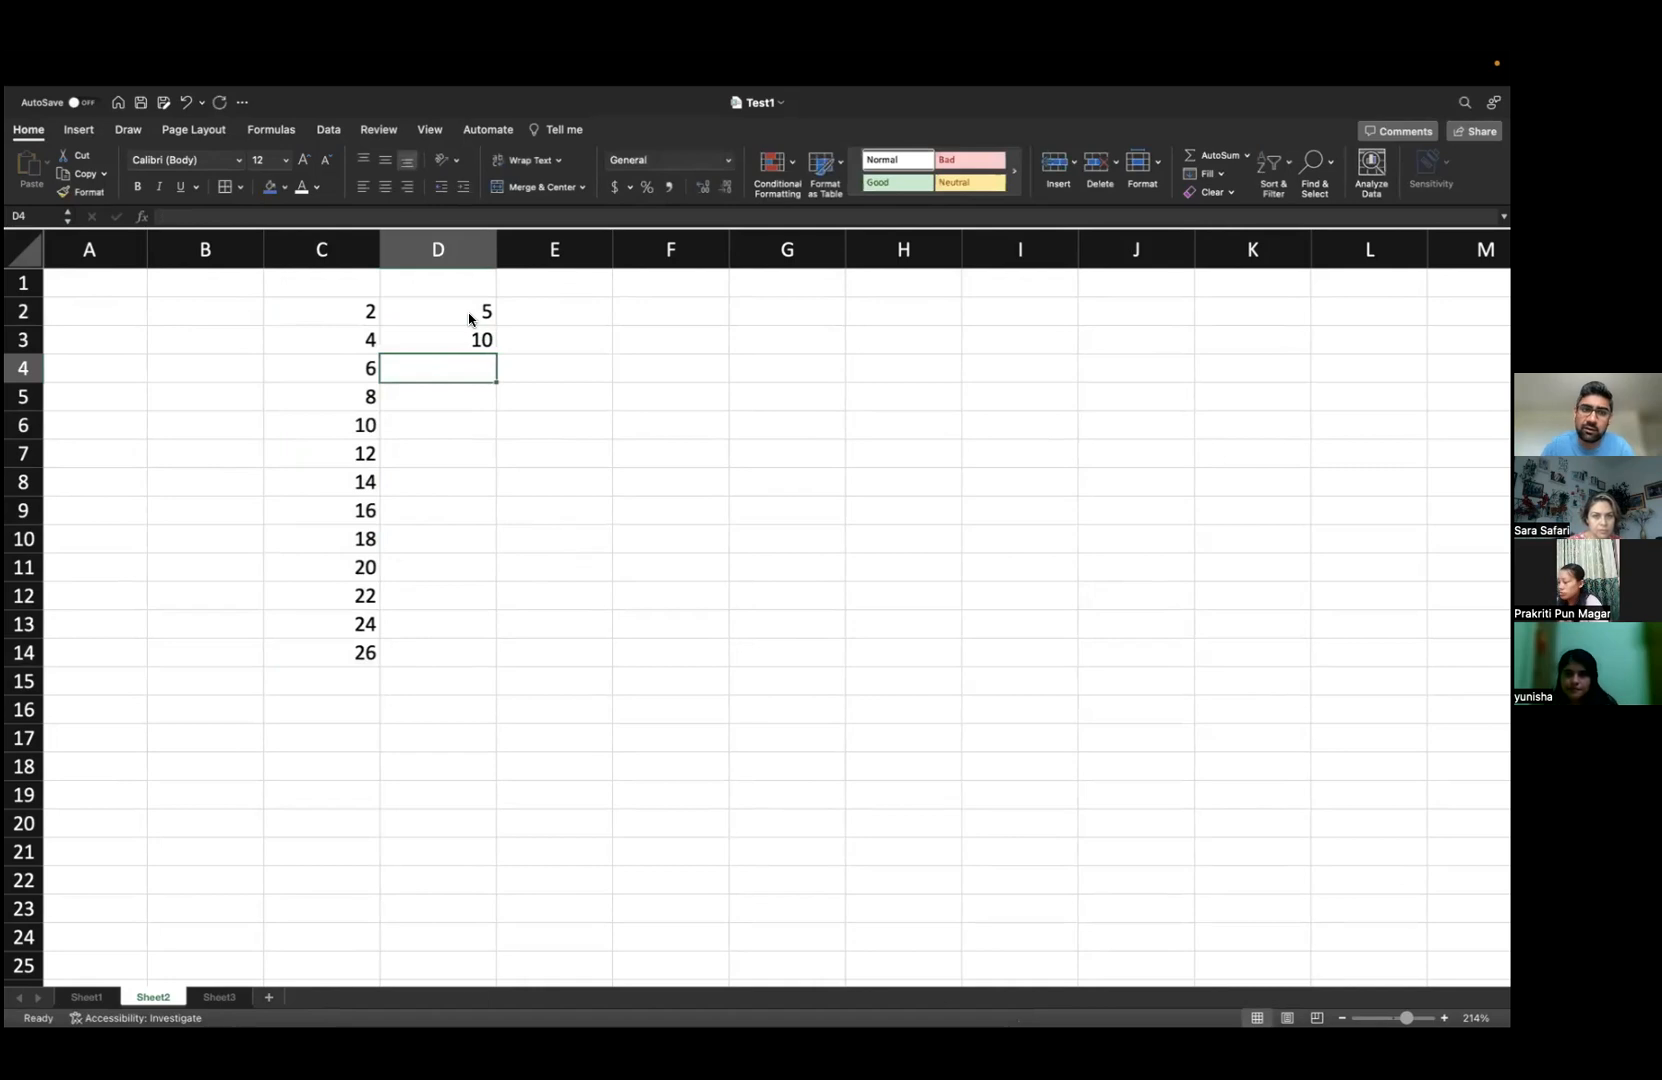
drag(474, 310, 453, 669)
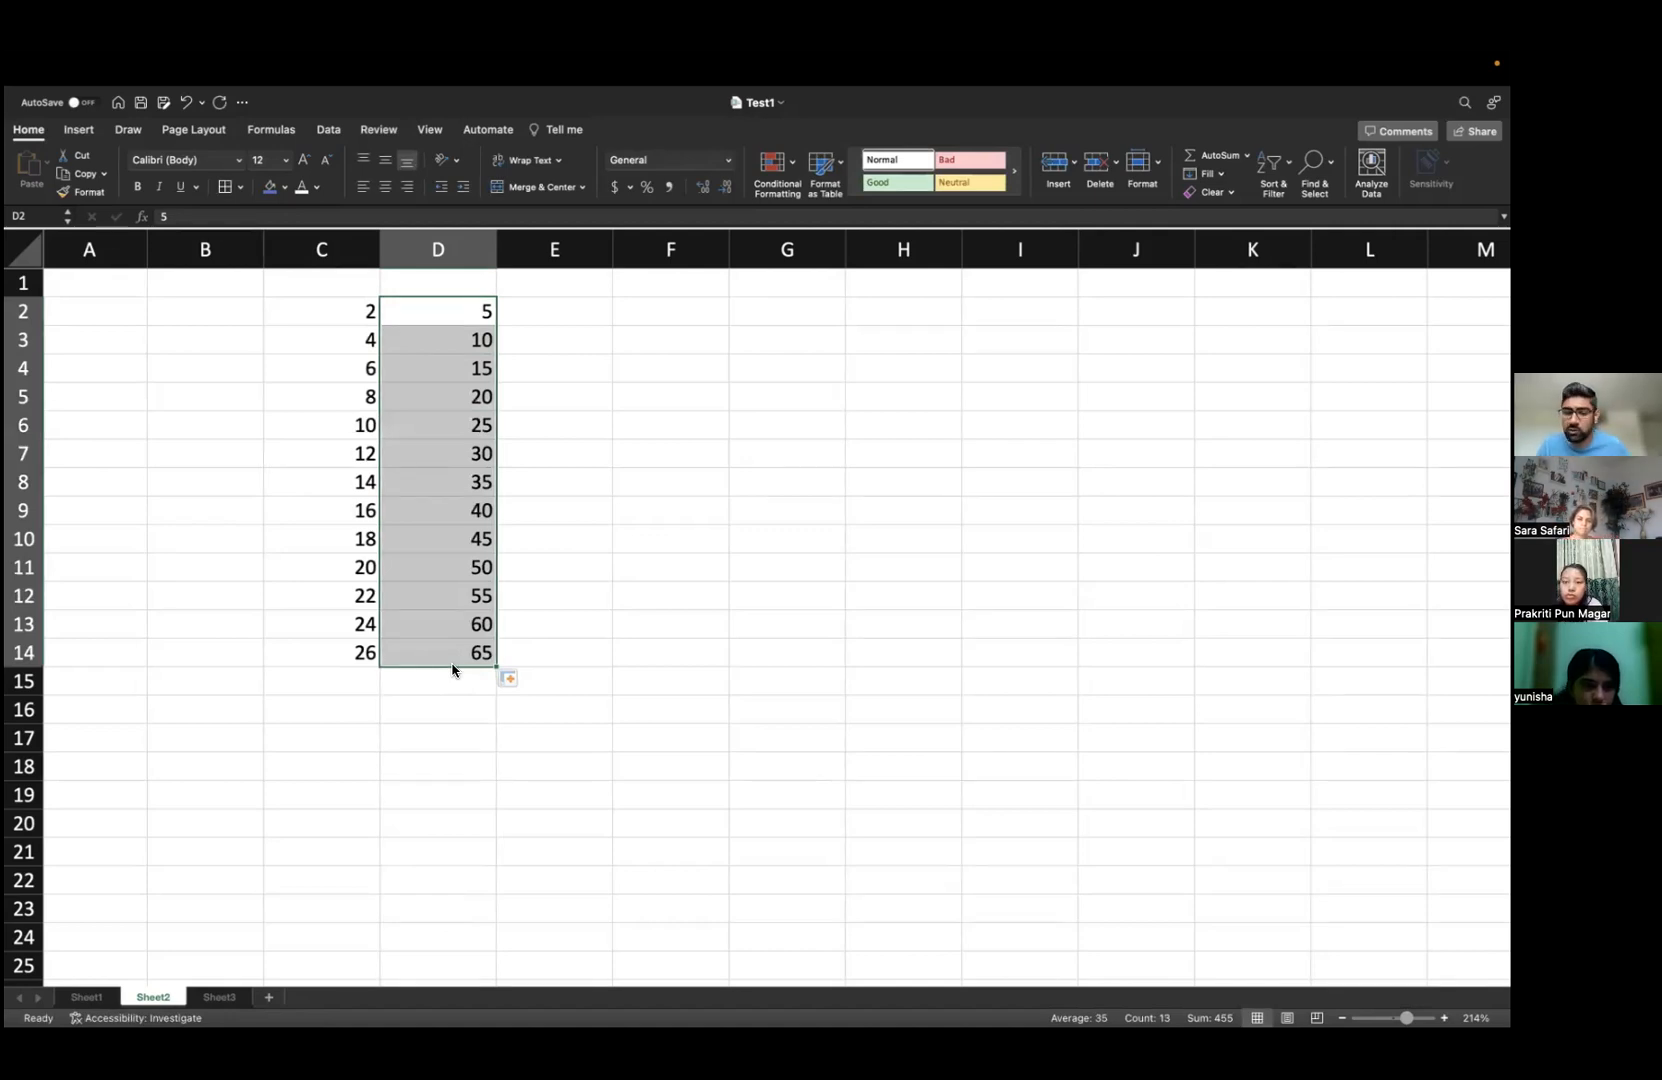
- Clear both number series in the range C2:D14
click(365, 311)
drag(365, 311, 481, 657)
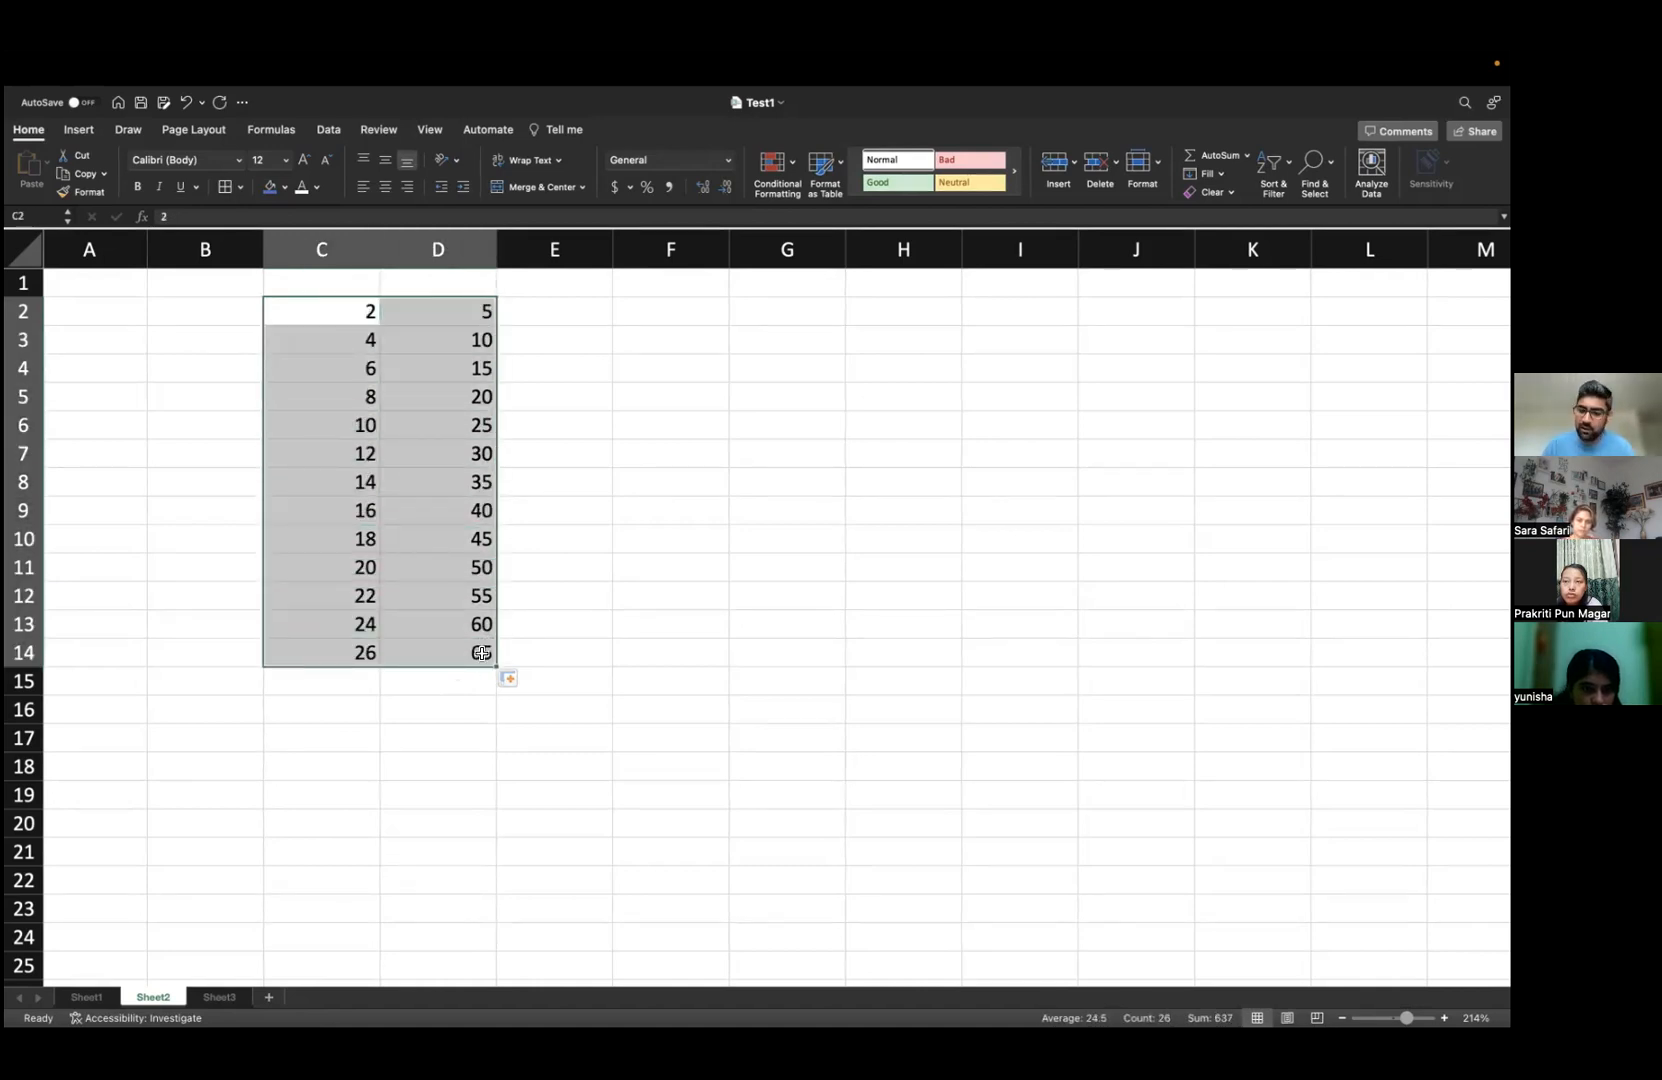
key(Delete)
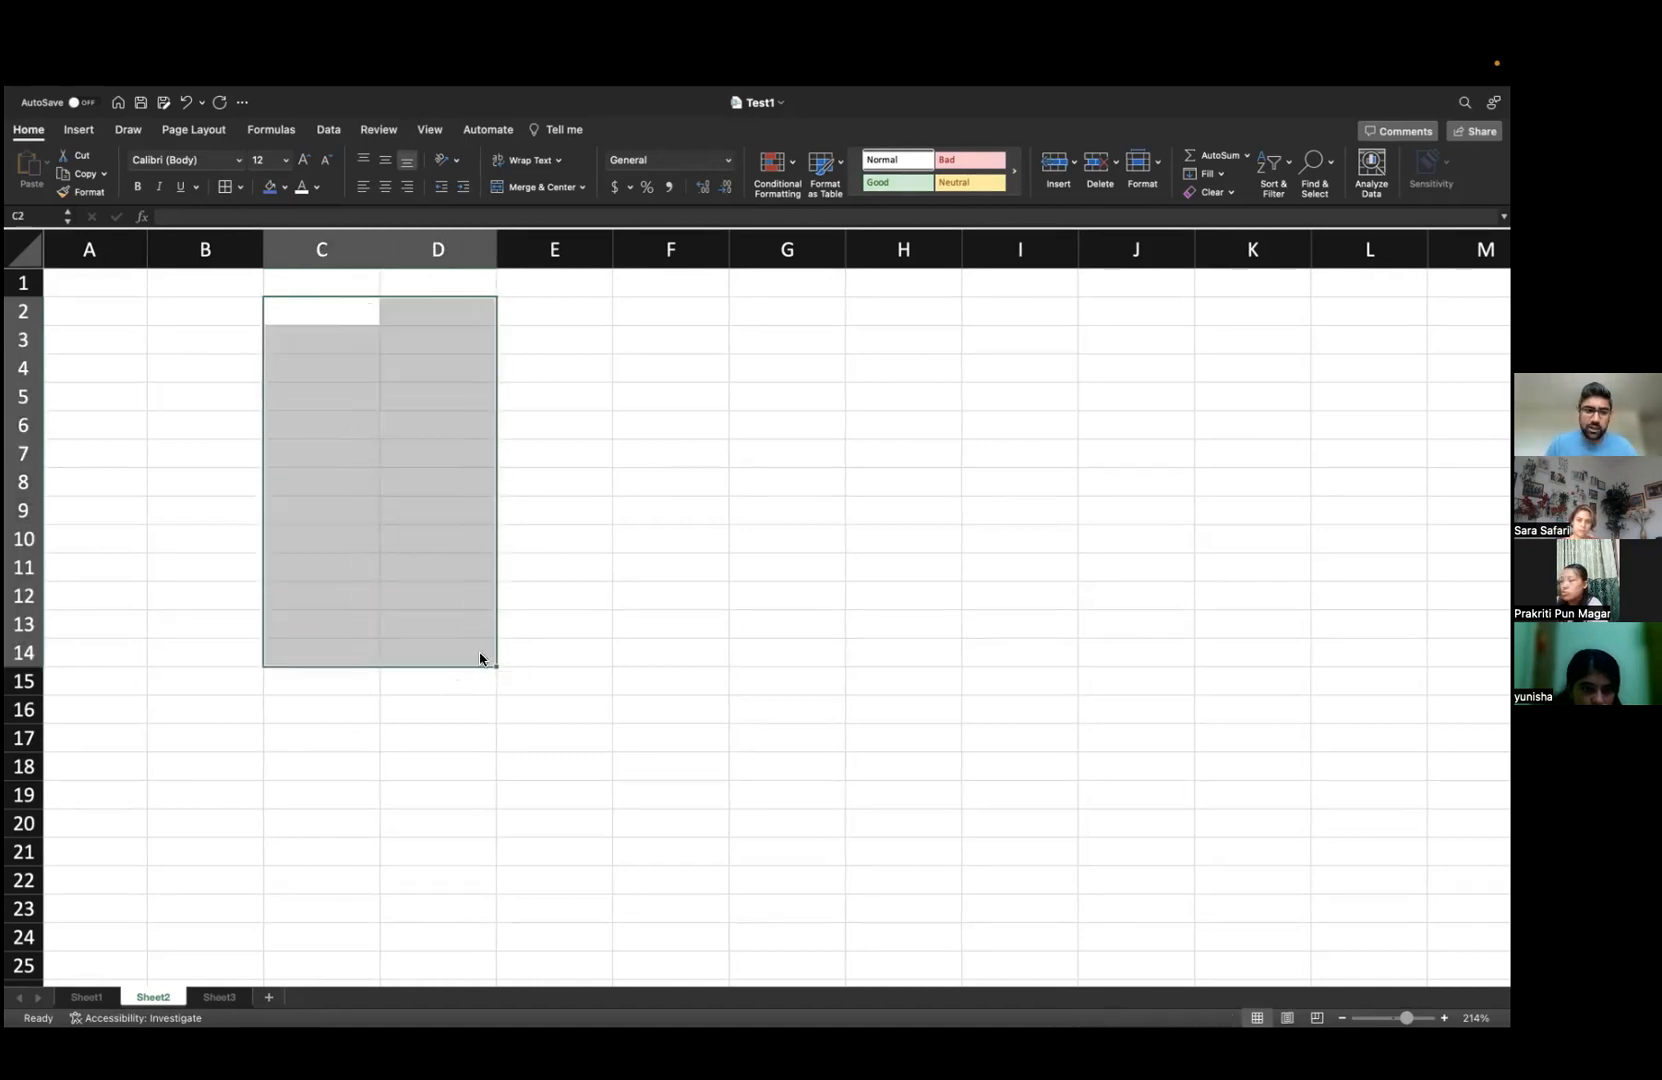
- On Sheet1, delete the entire Row Number column from the report card
click(80, 996)
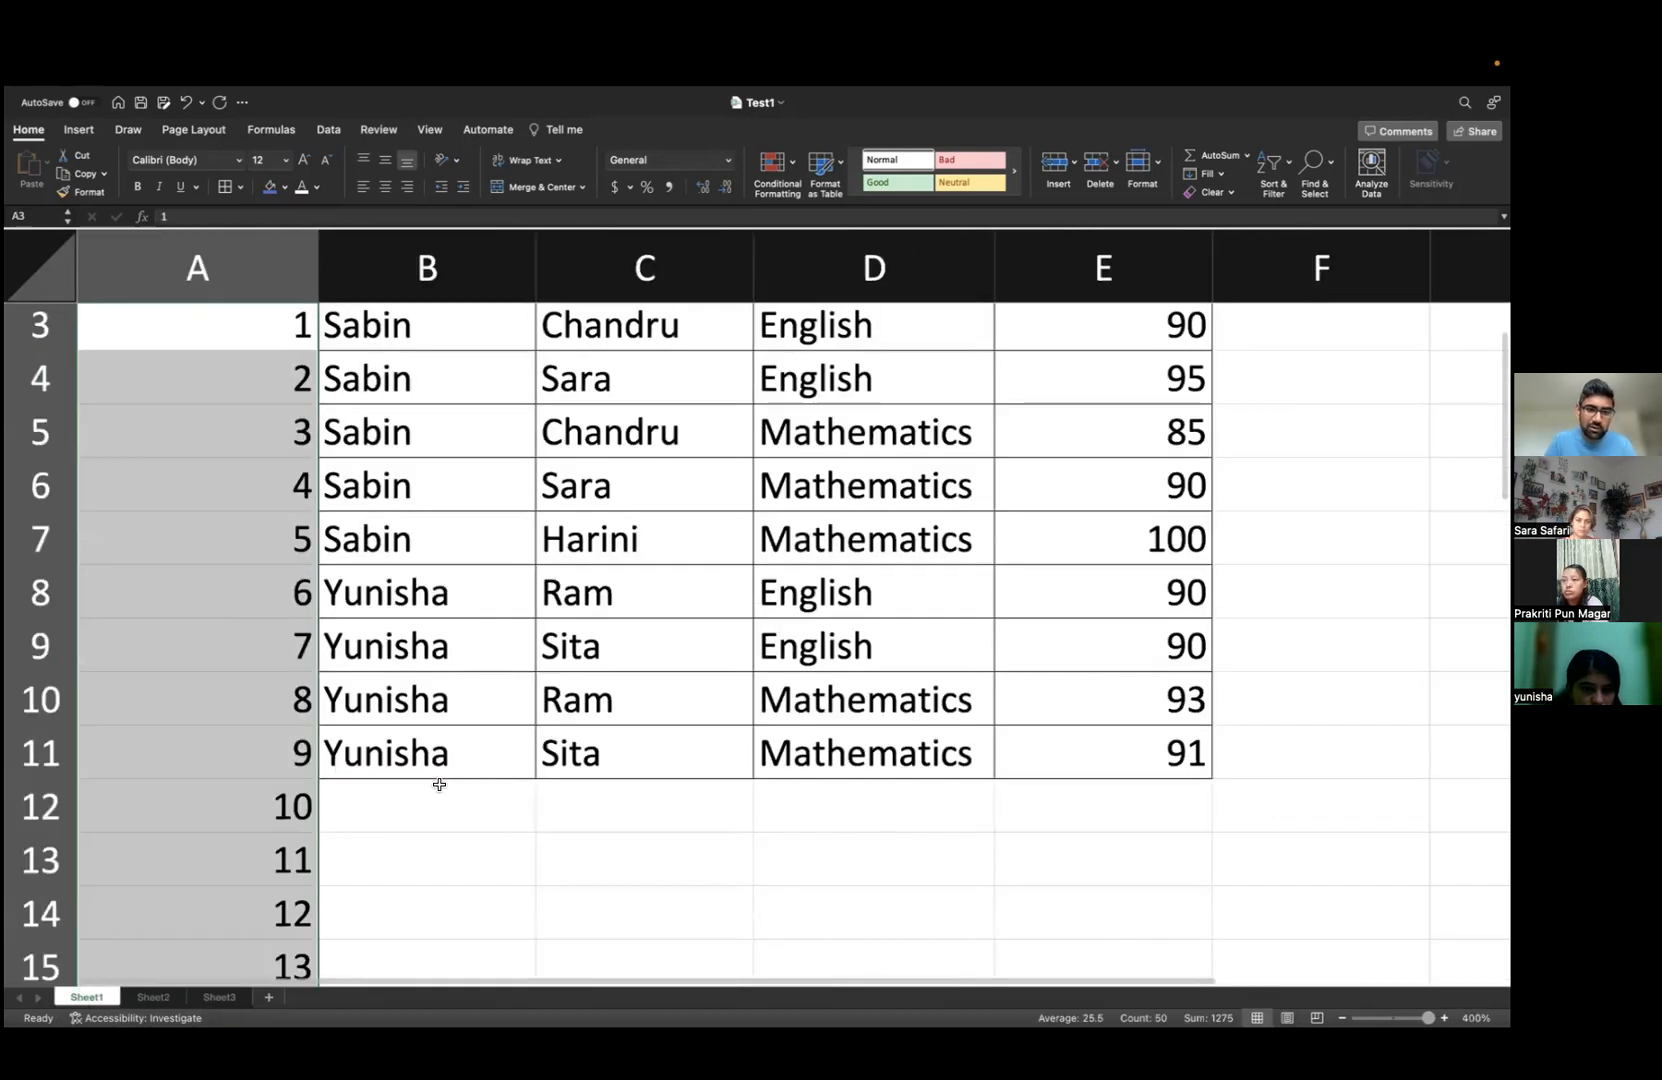
scroll(438, 783, up, 1)
scroll(437, 786, down, 5)
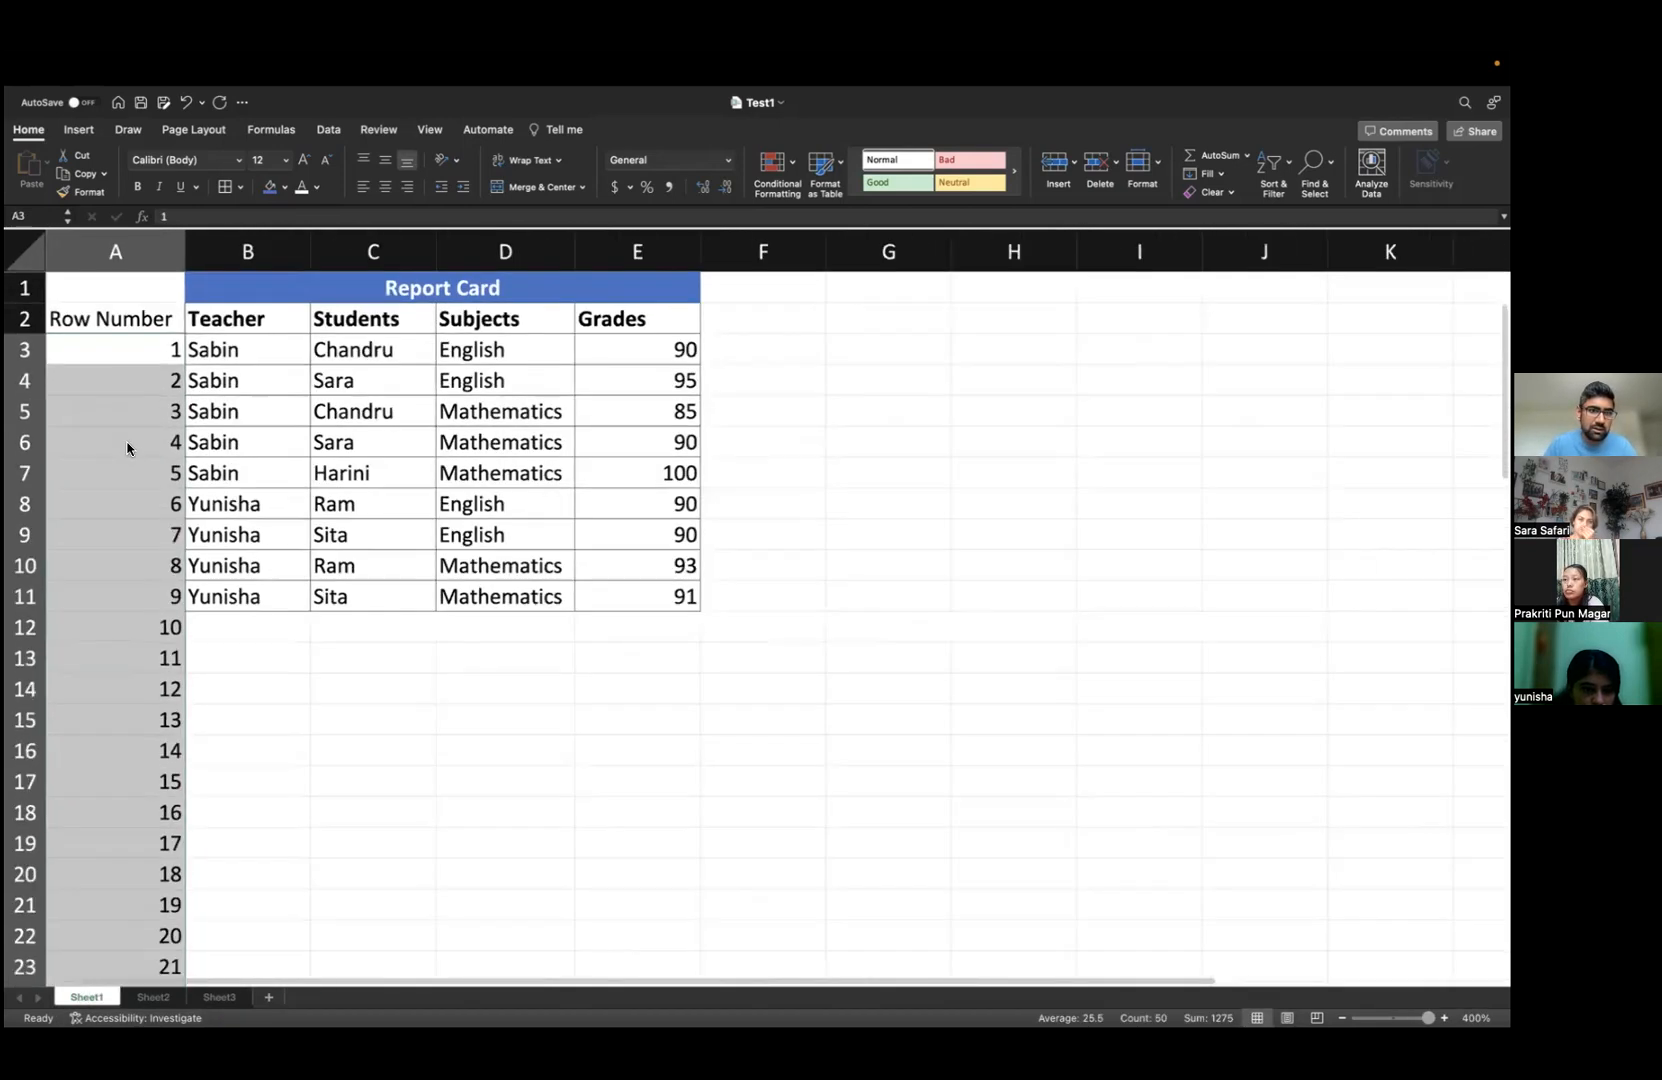
right_click(127, 245)
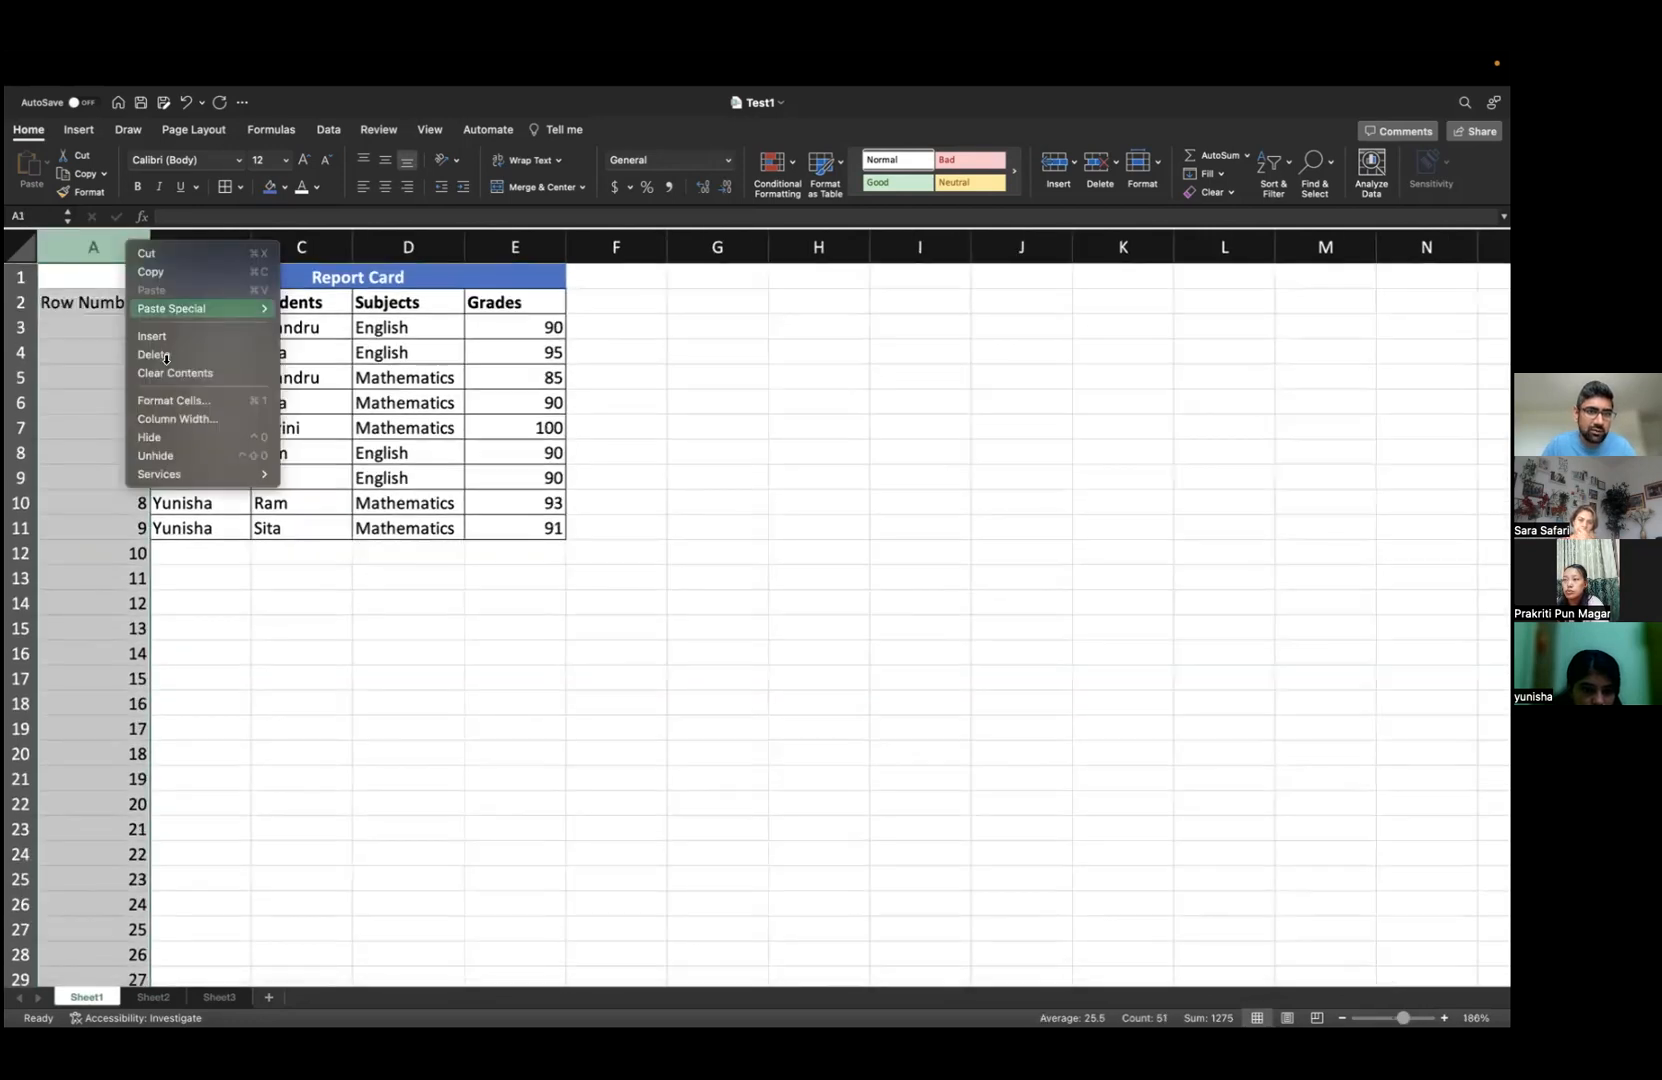
click(166, 356)
click(380, 598)
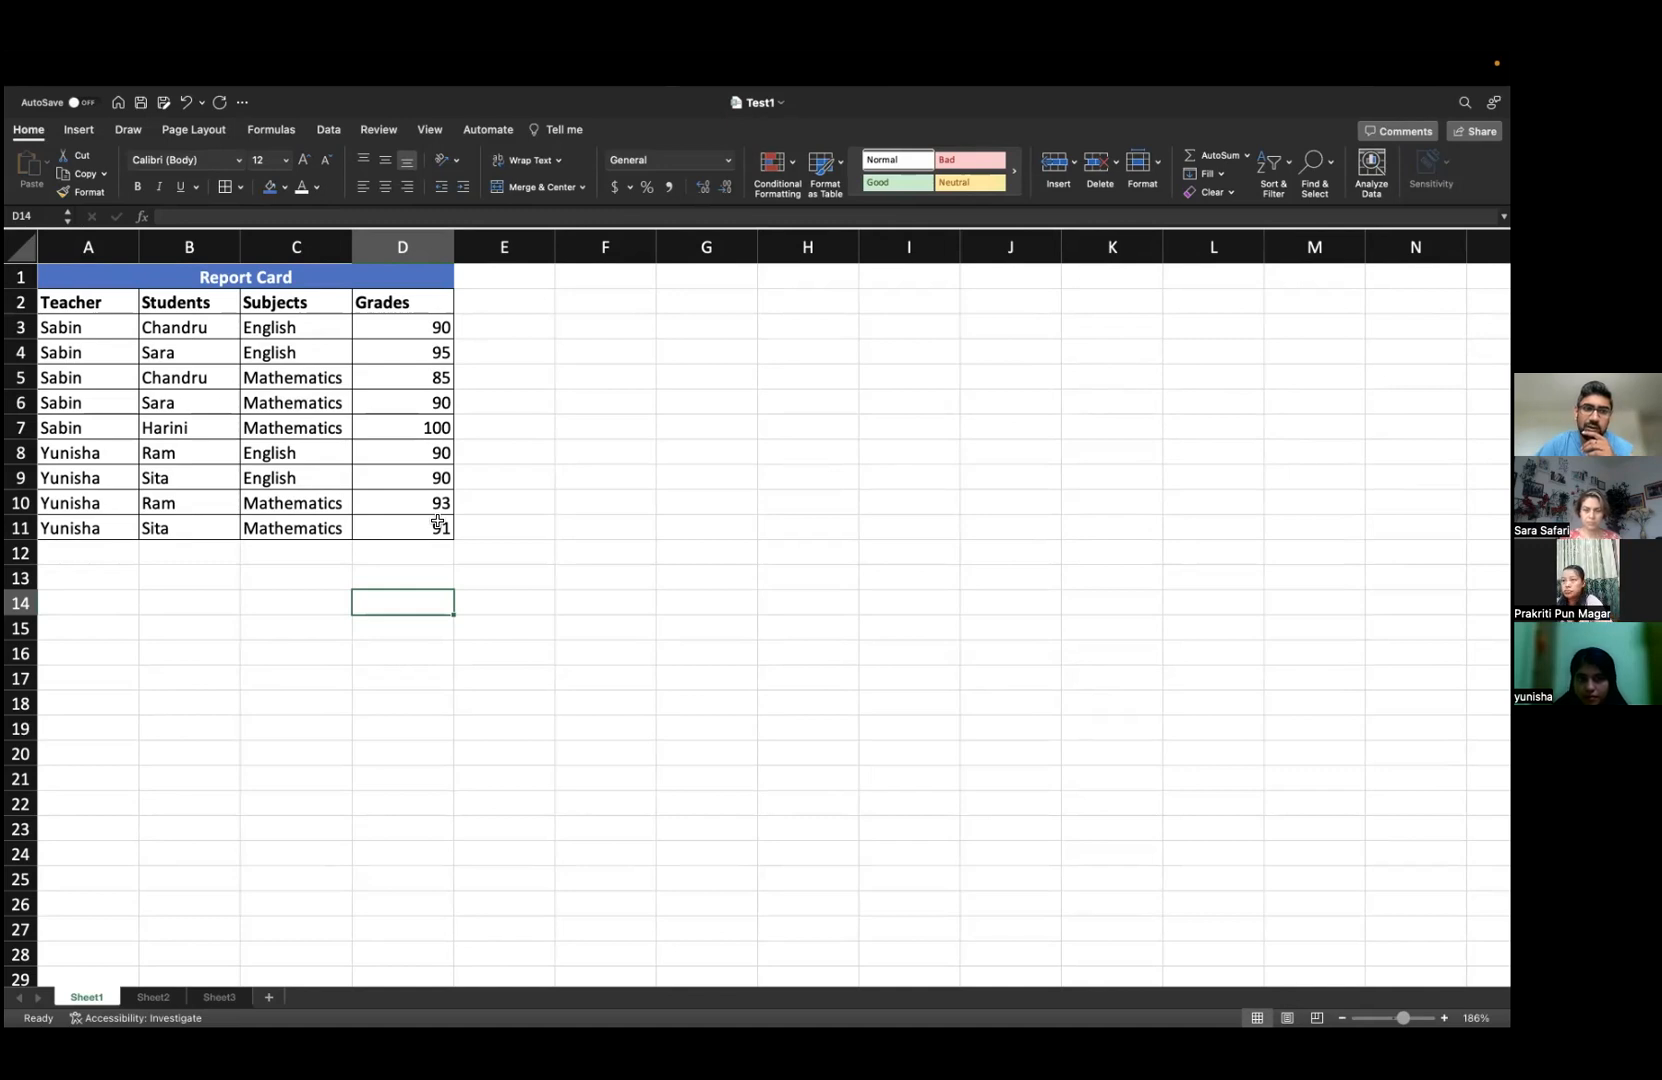
- Add the column headers "Pass/Fail" in E2 and "Average Grade" in F2
click(526, 327)
click(520, 297)
text(Pass/Fail)
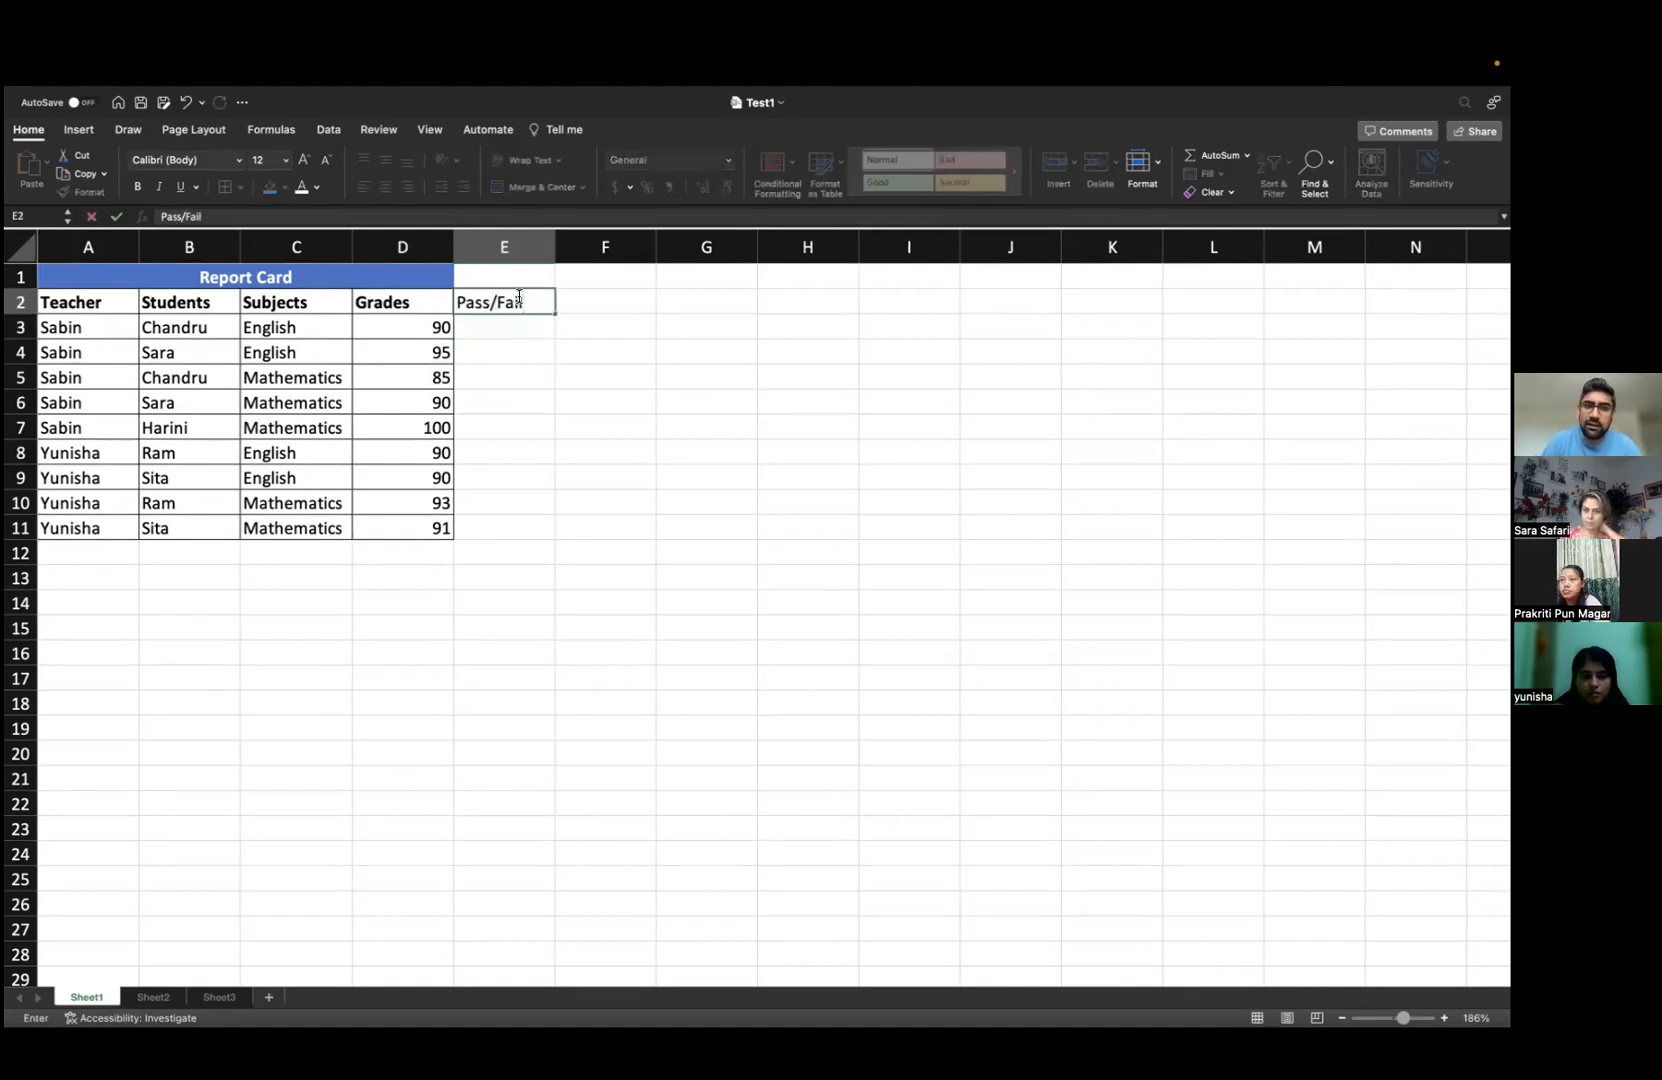
key(Return)
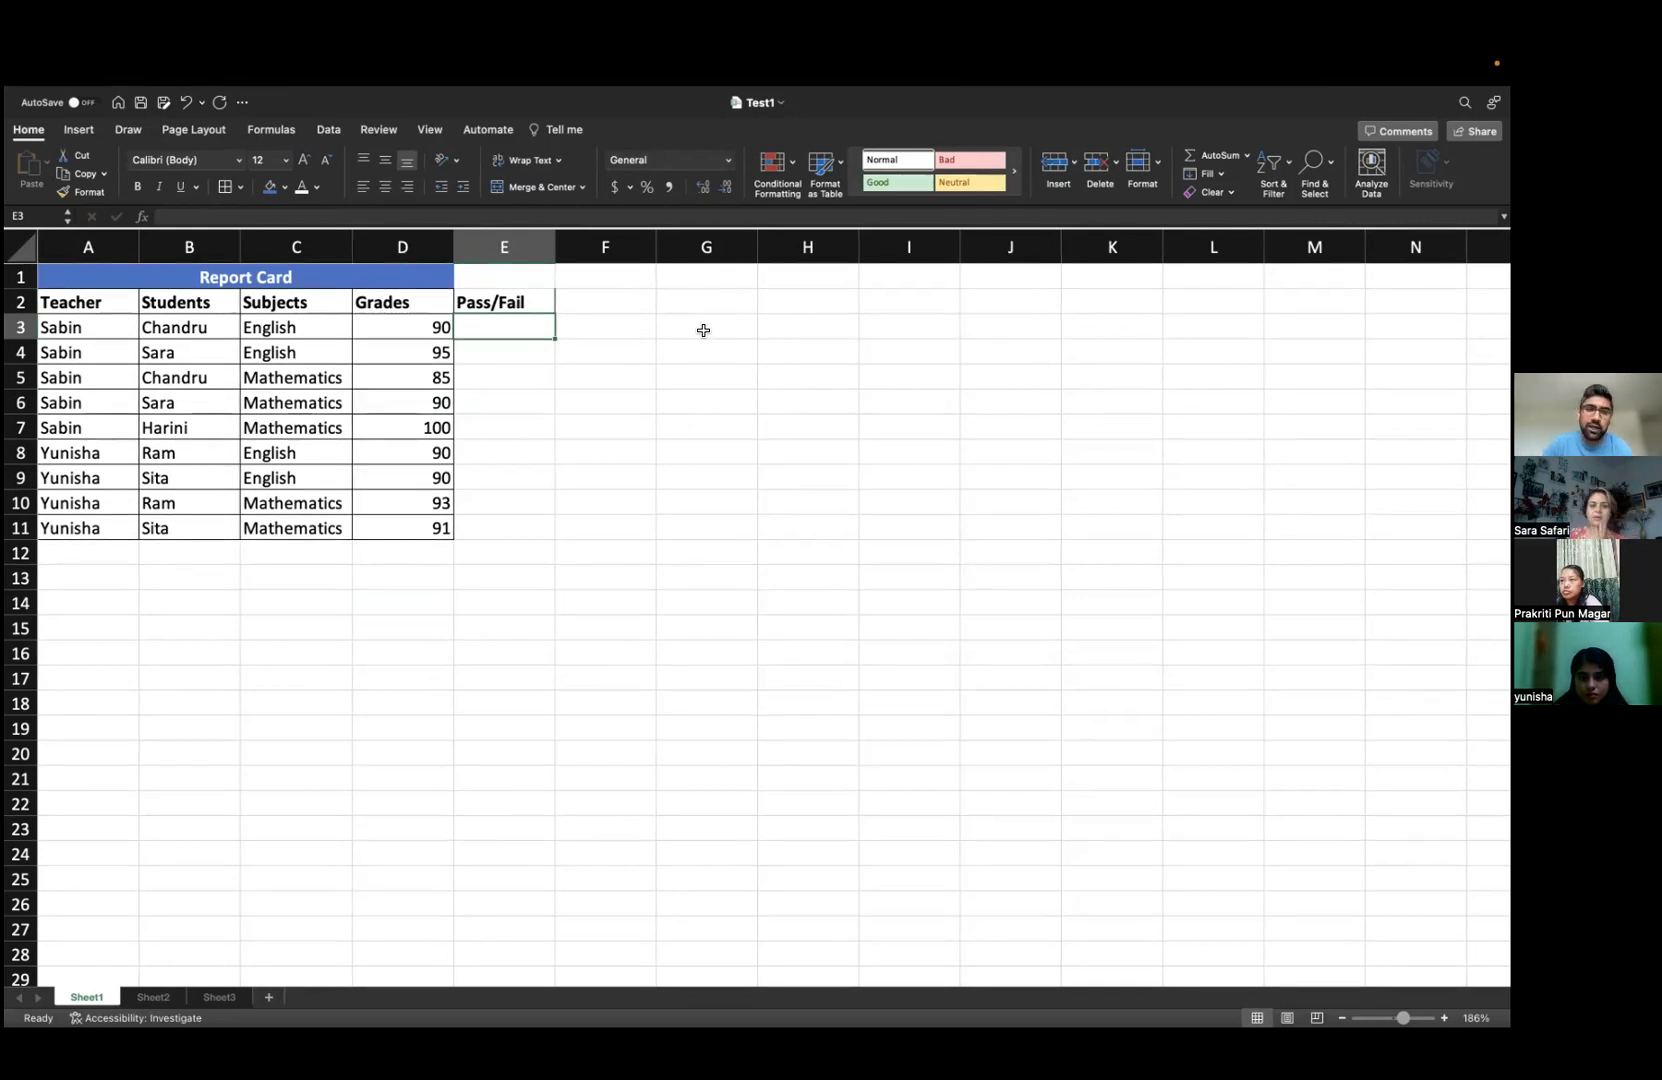
click(633, 296)
text(Ave)
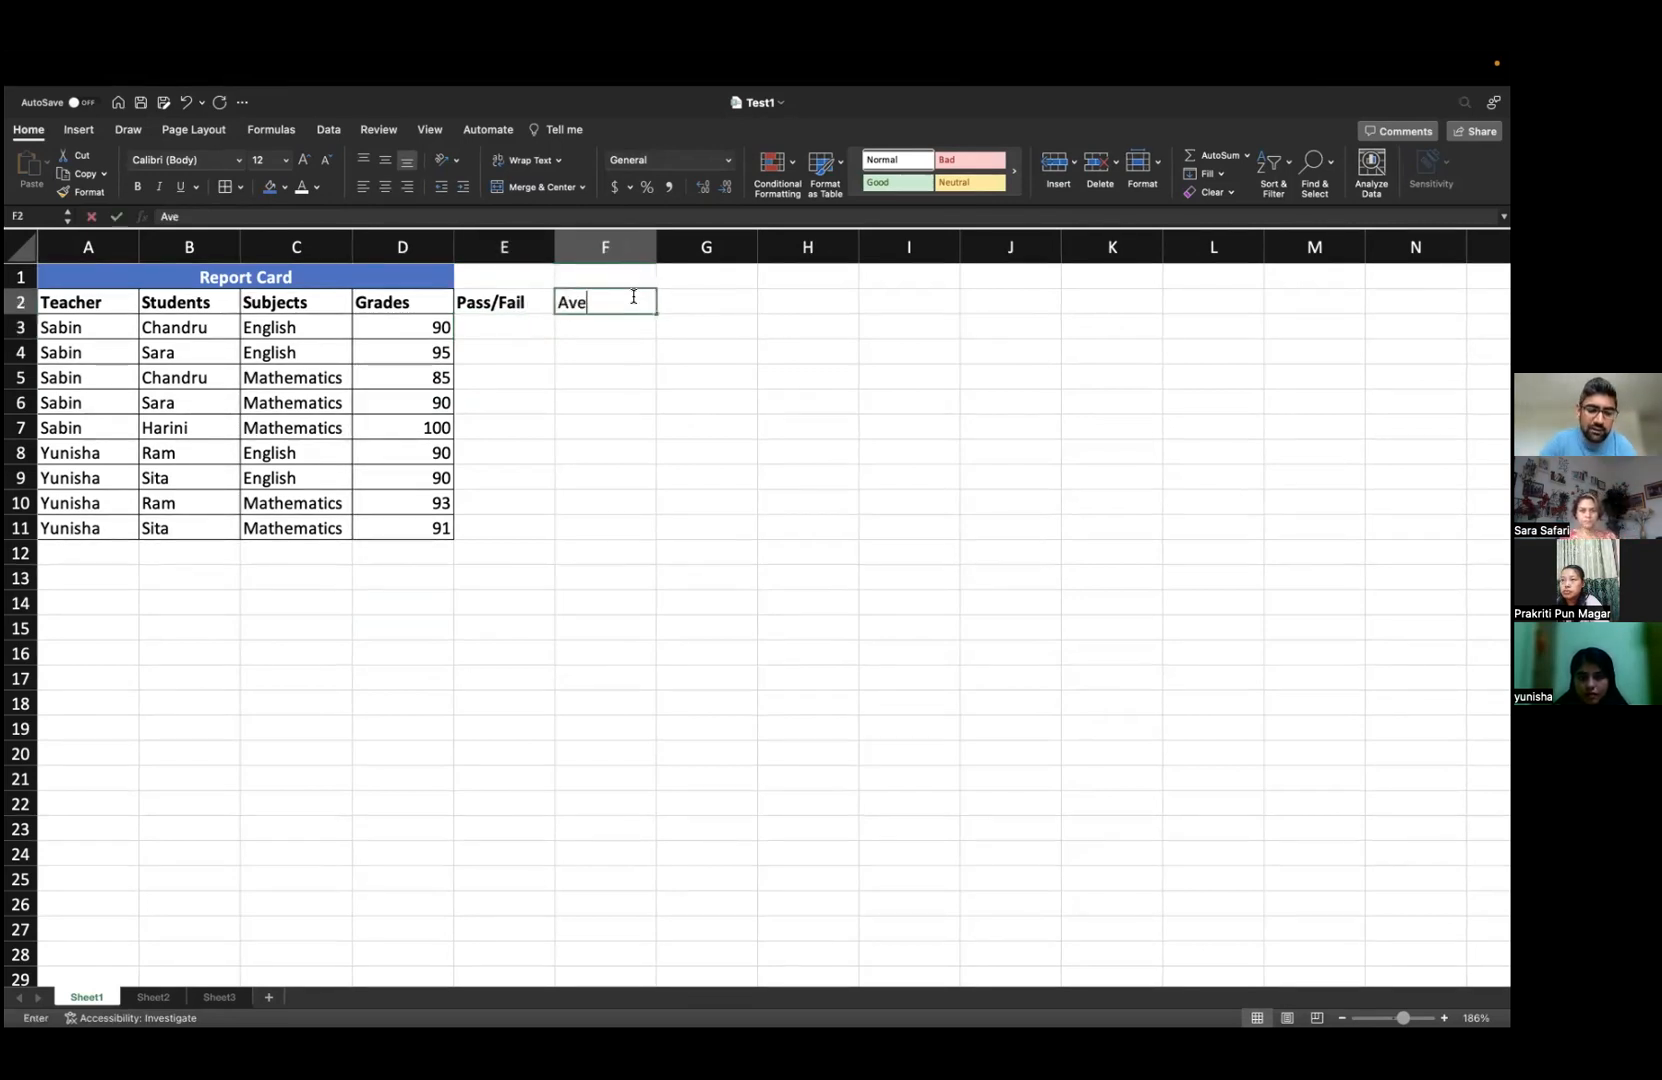
text(rage Grade)
key(Return)
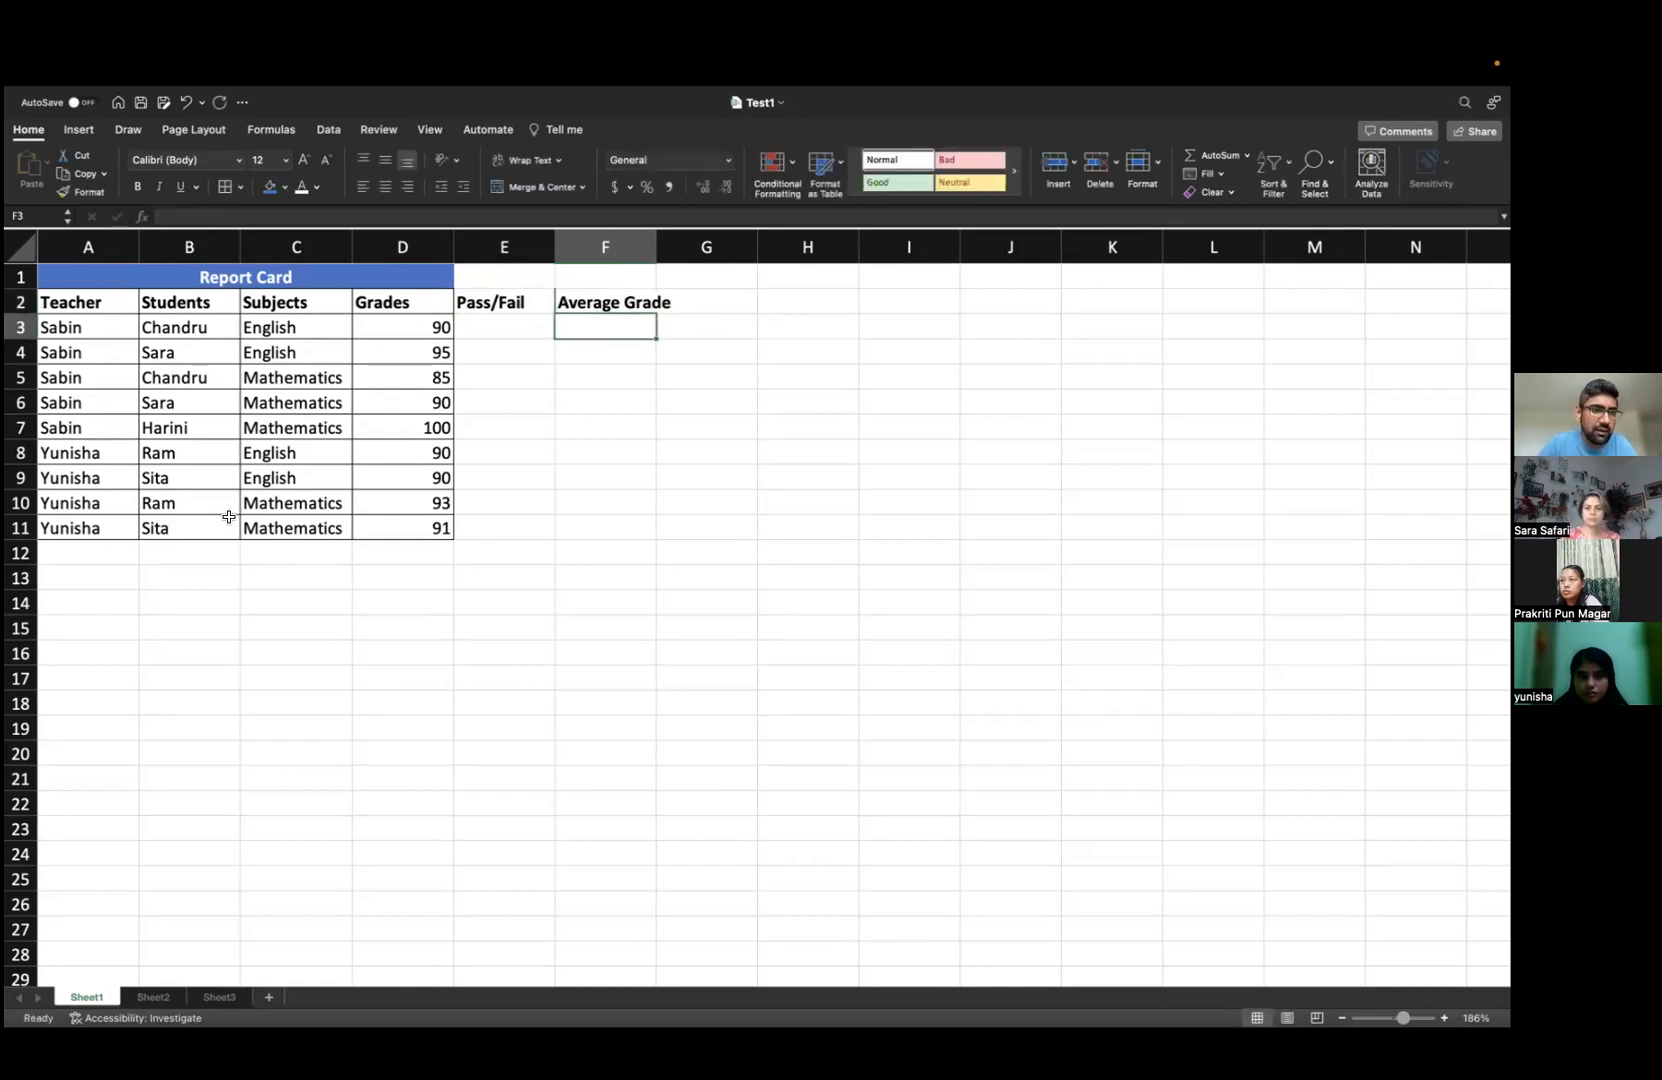
- Insert a blank row above row 8 to separate the two teachers, and merge cells A8:D8 without centring
right_click(20, 452)
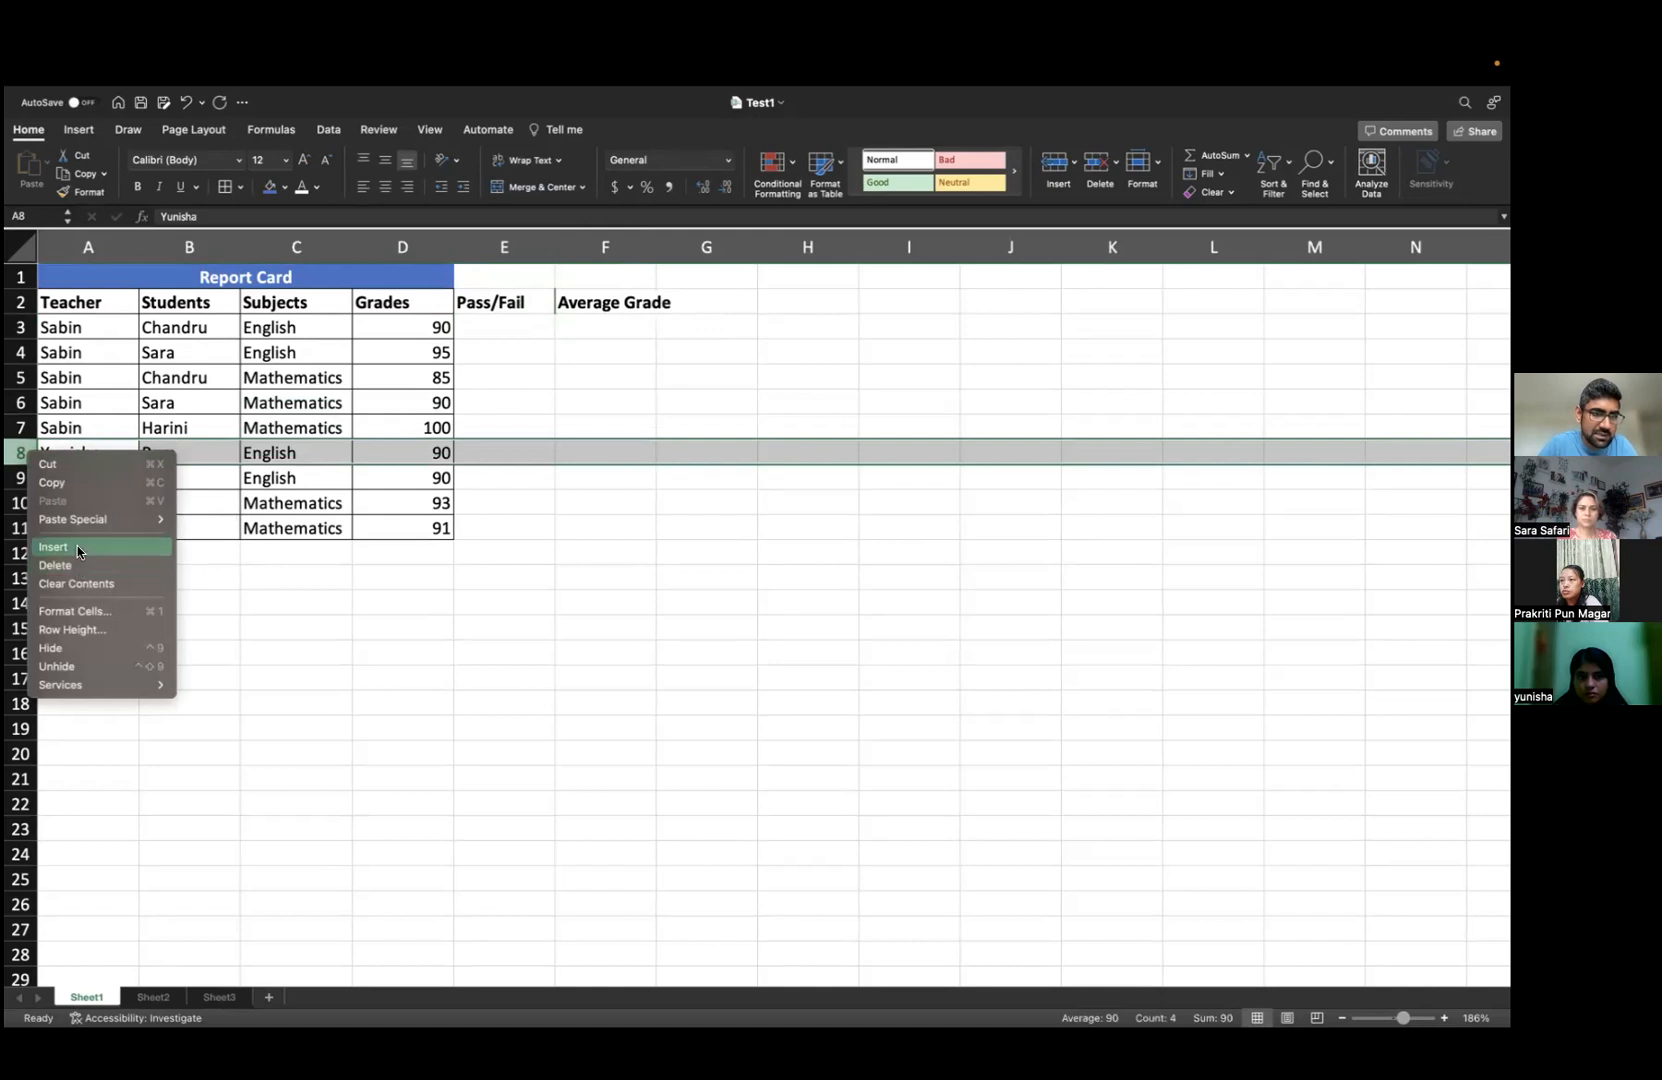
click(77, 546)
click(70, 452)
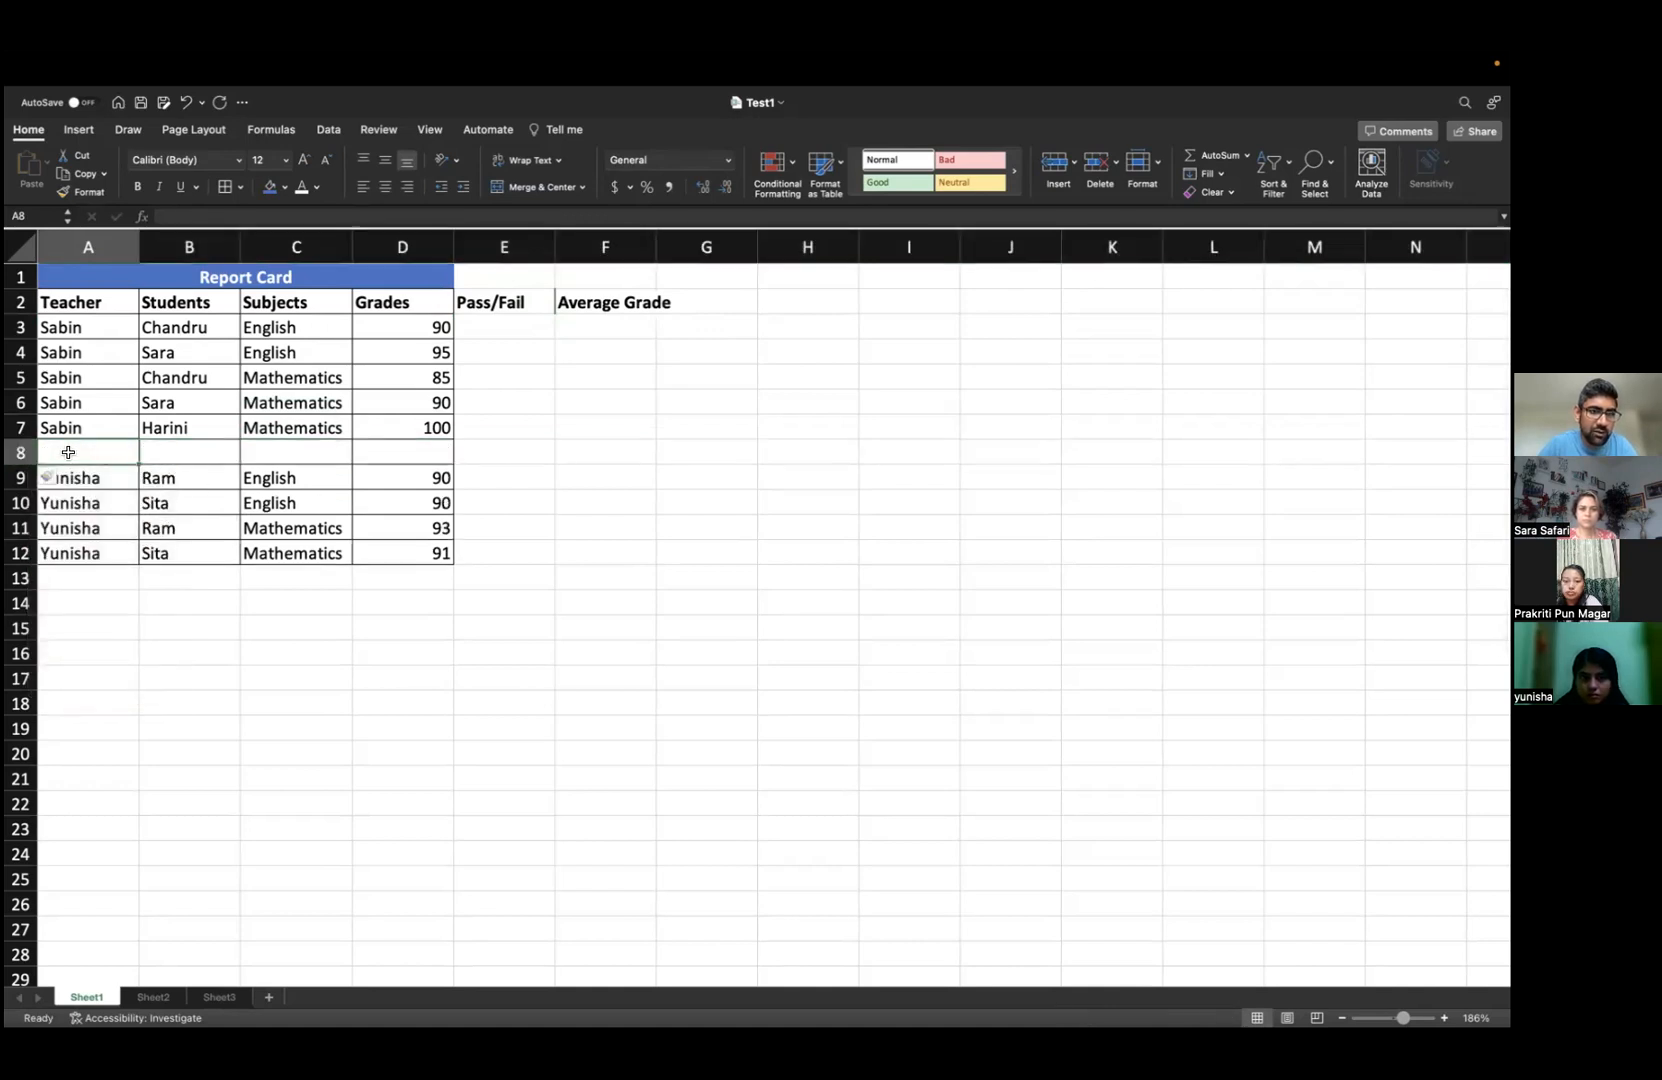
drag(419, 447, 99, 445)
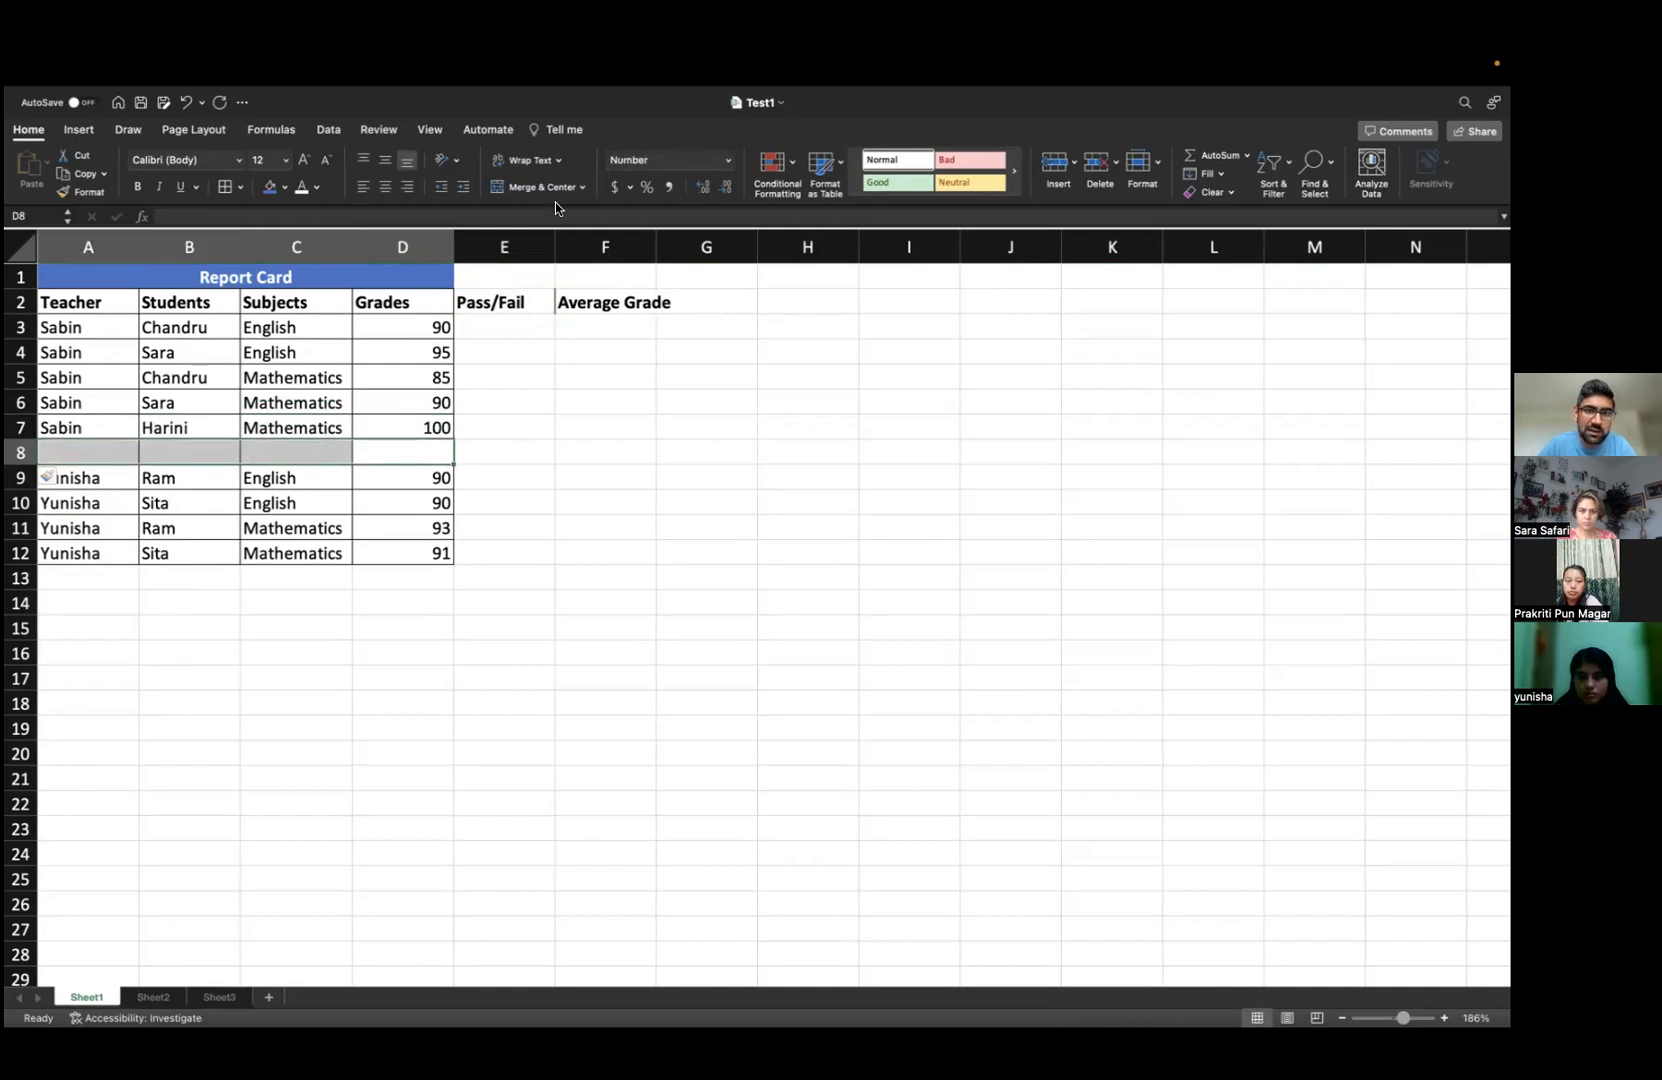
click(582, 187)
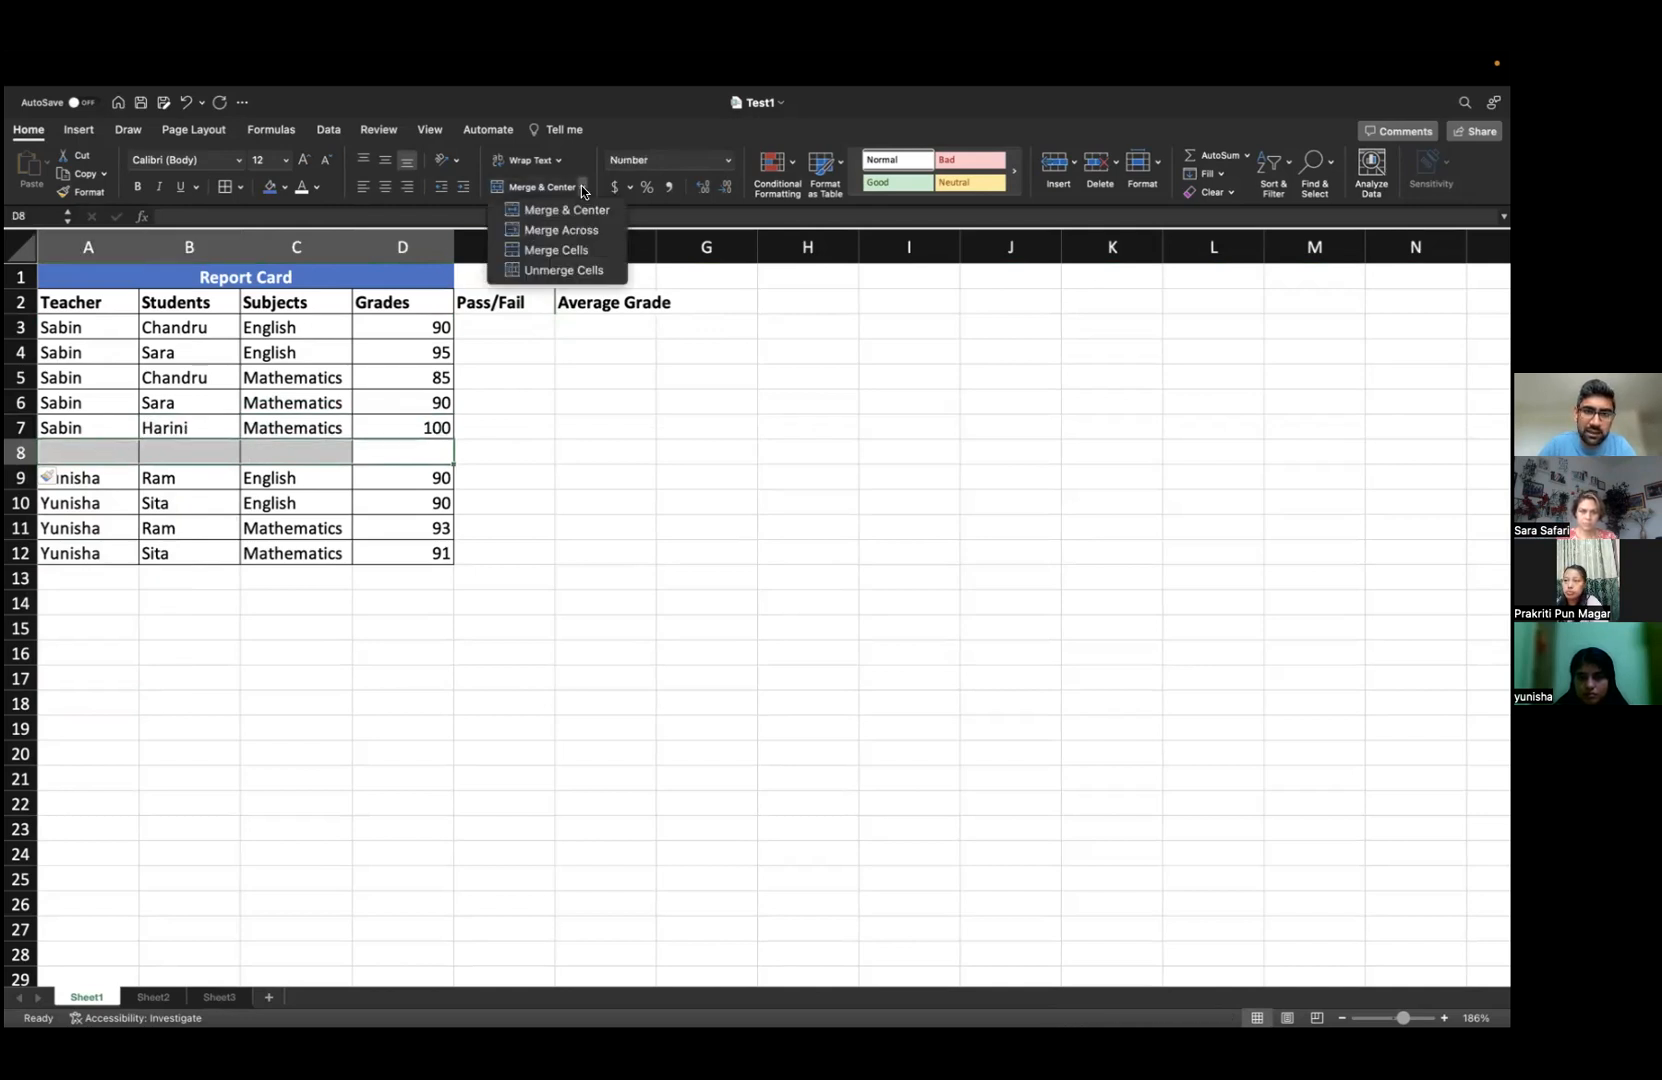
click(575, 250)
click(148, 529)
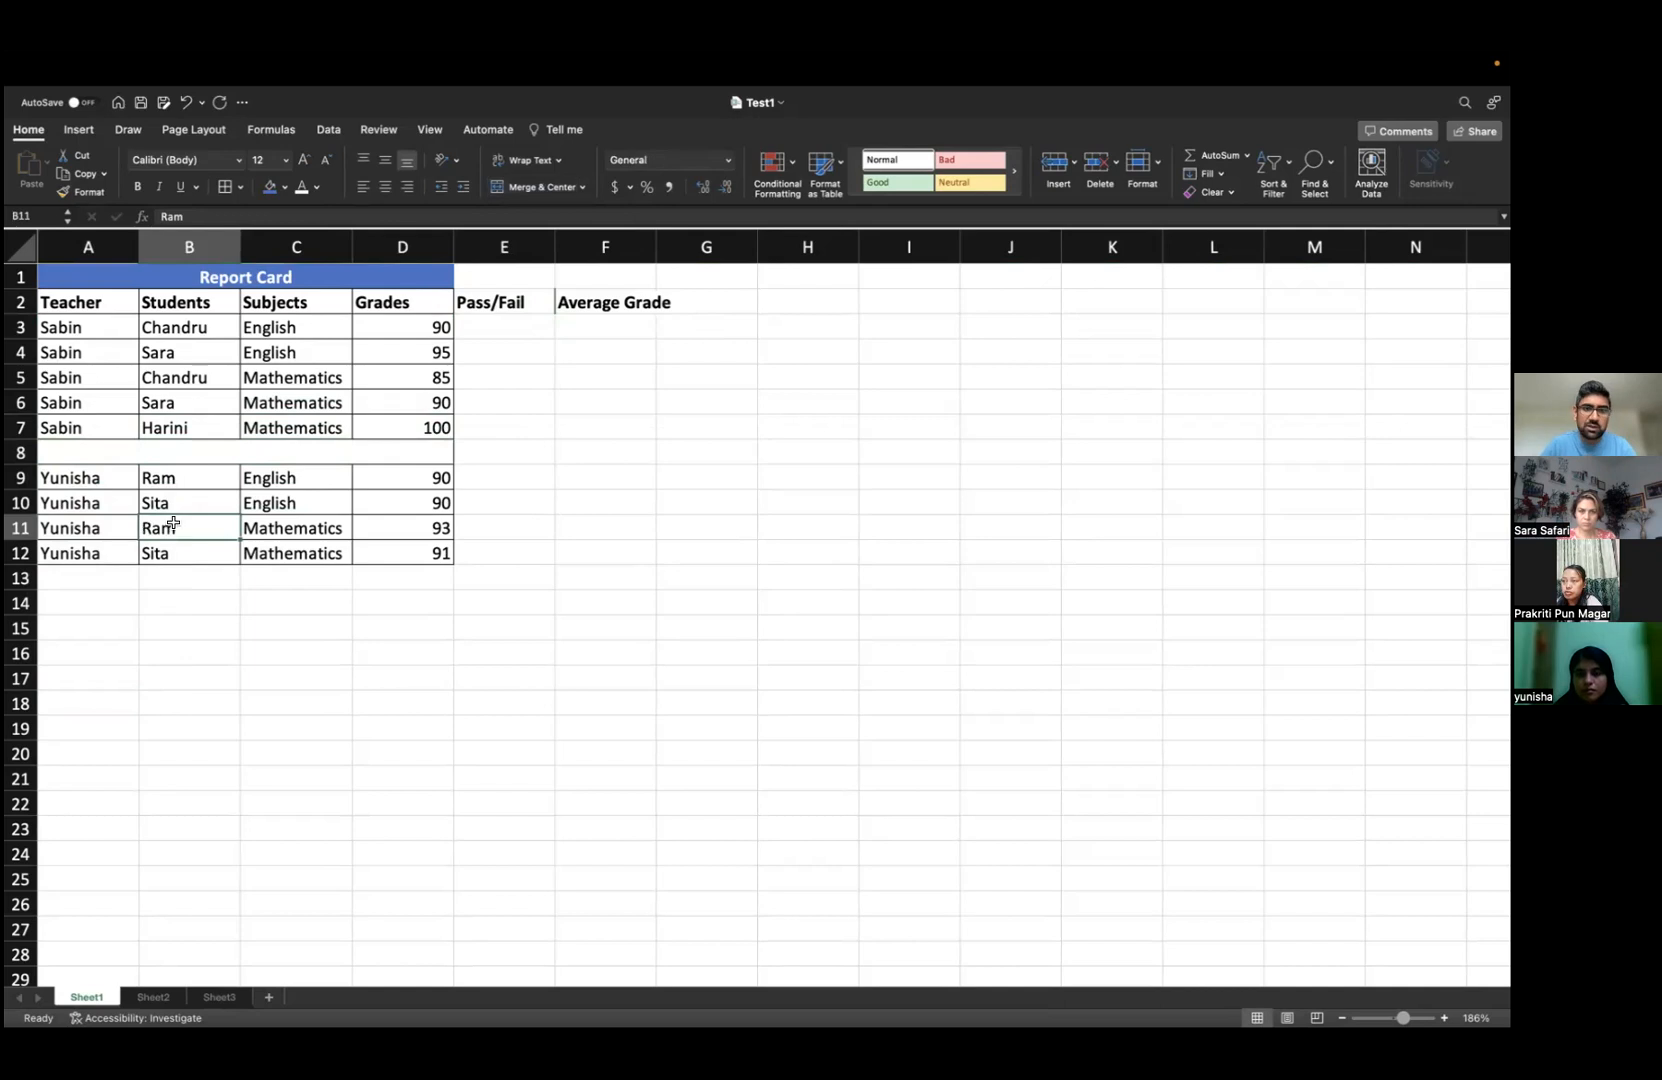
- Enter the passing mark "35+" in cell E1, above the Pass/Fail header
click(500, 330)
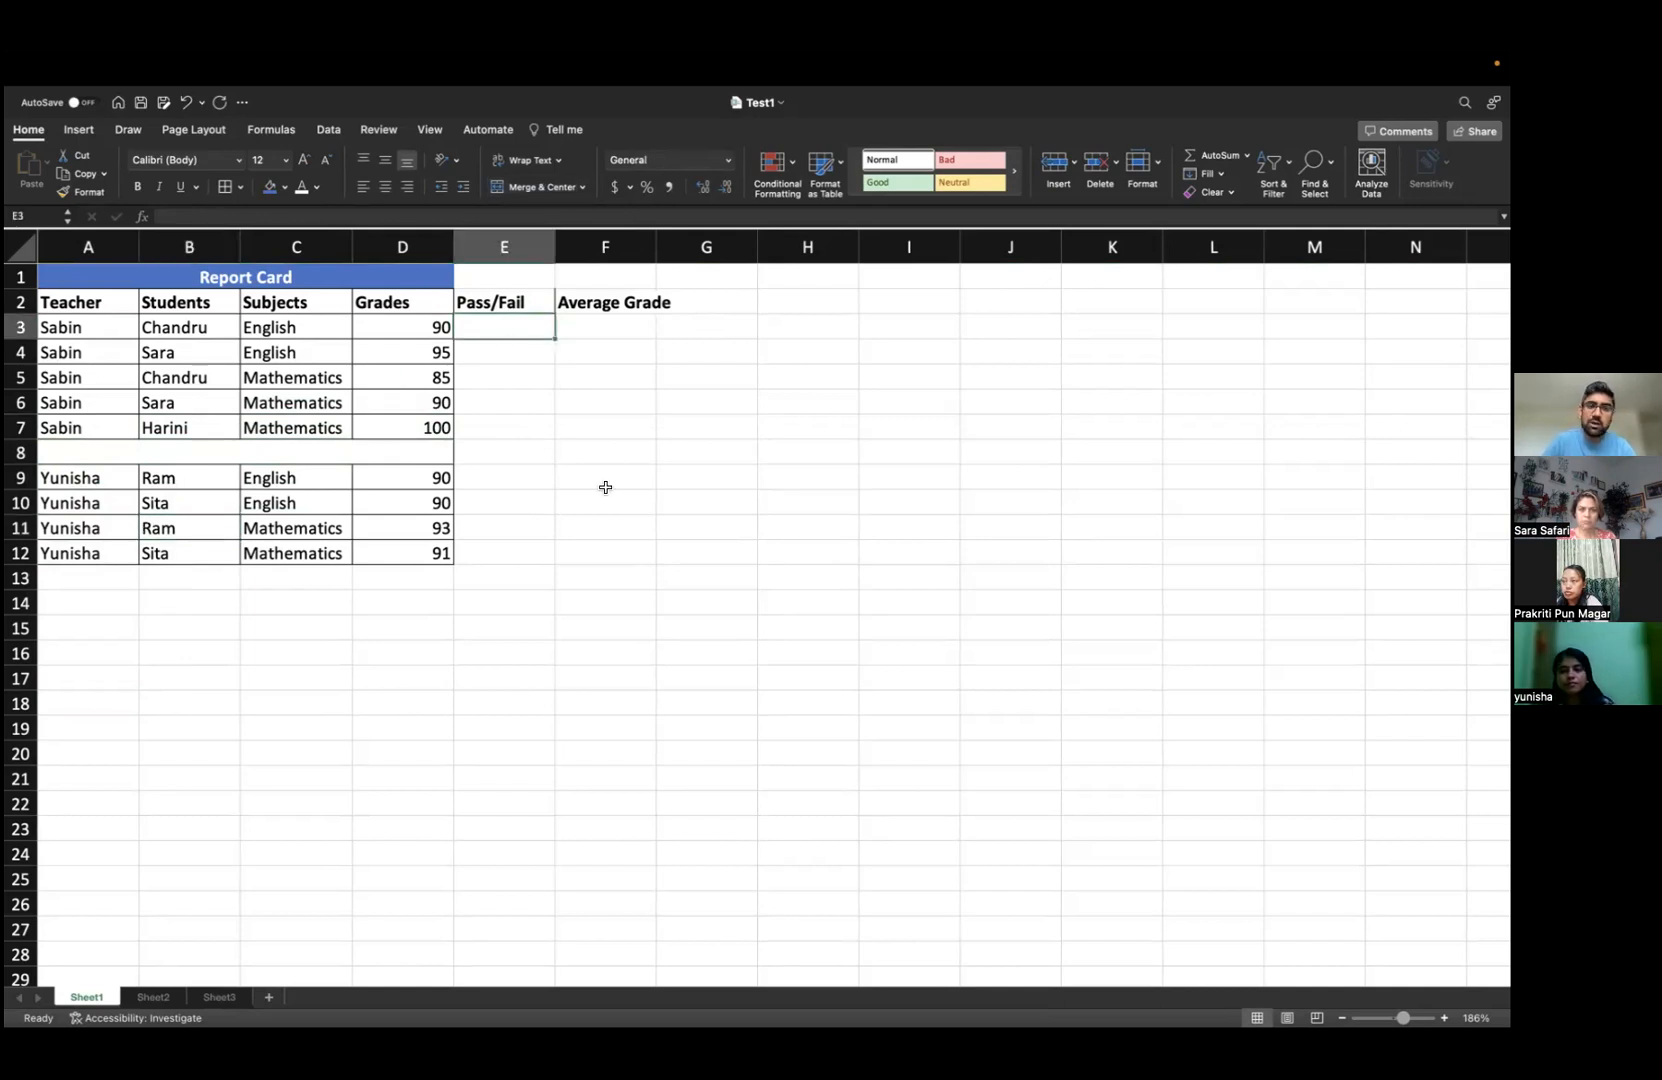
key(Down)
key(Down)
key(Up)
key(Up)
key(Up)
key(Up)
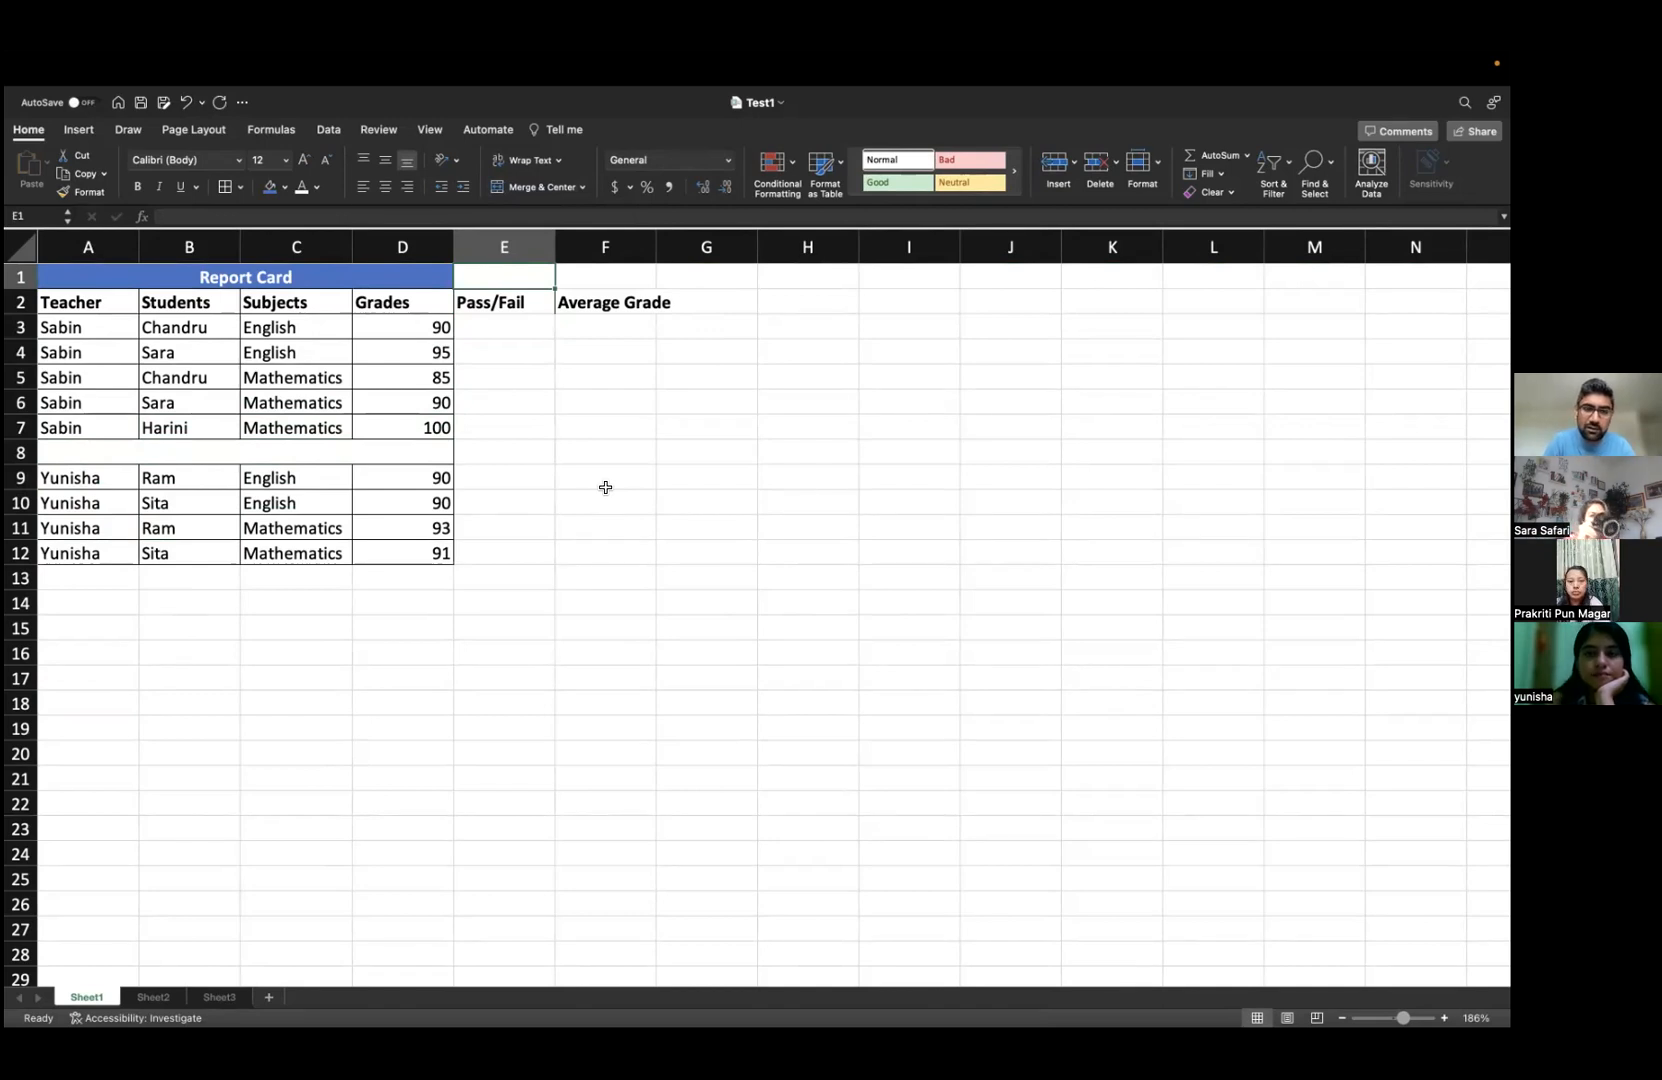
text(35+)
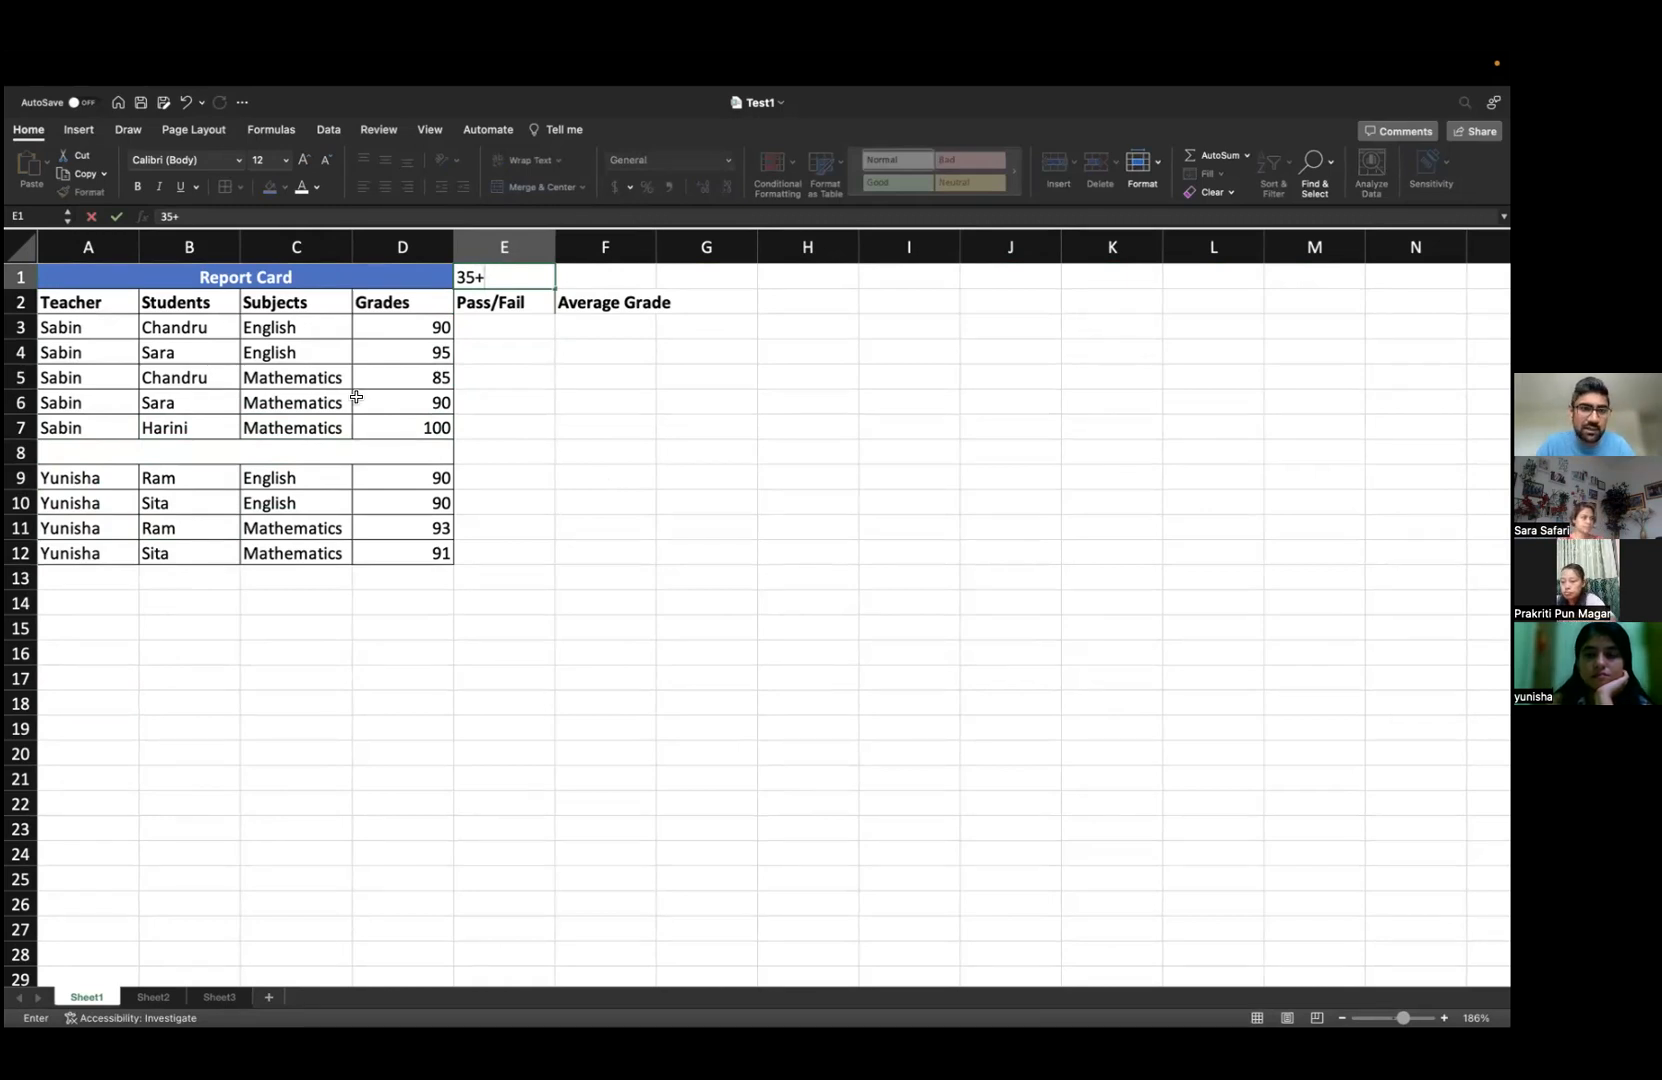
- Change two grades to failing marks: 30 in D5 and 32 in D10
click(432, 381)
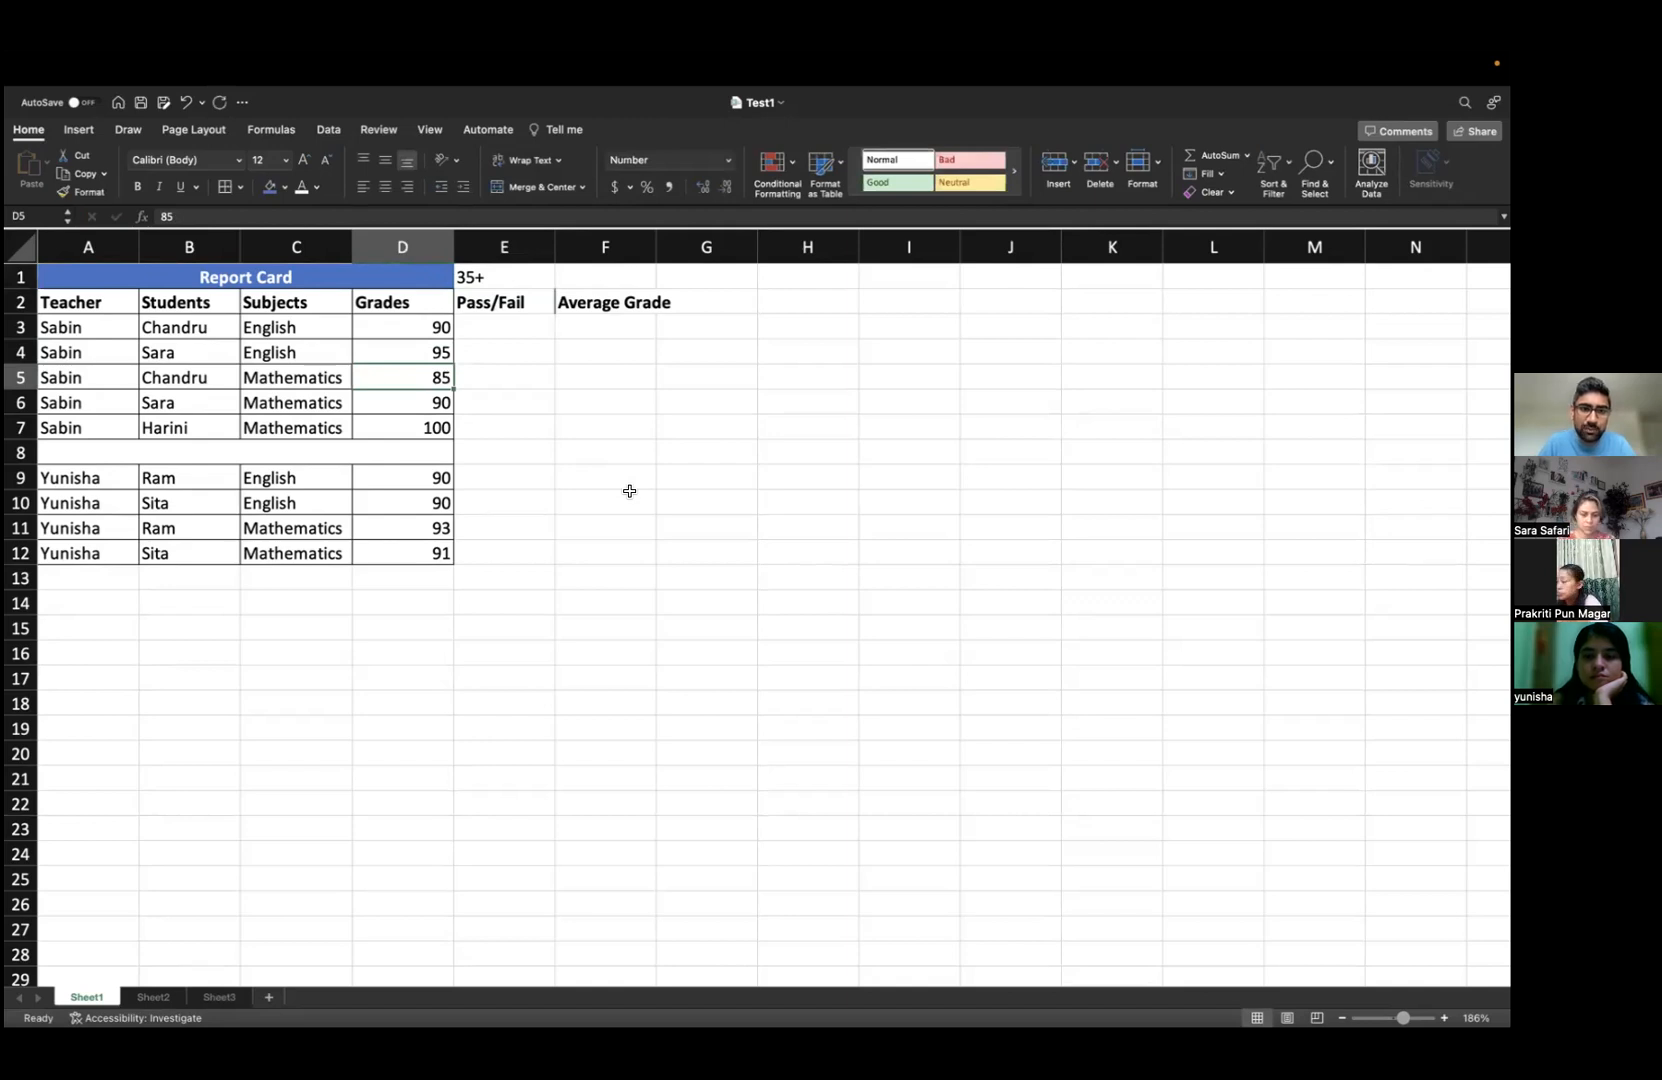
text(30)
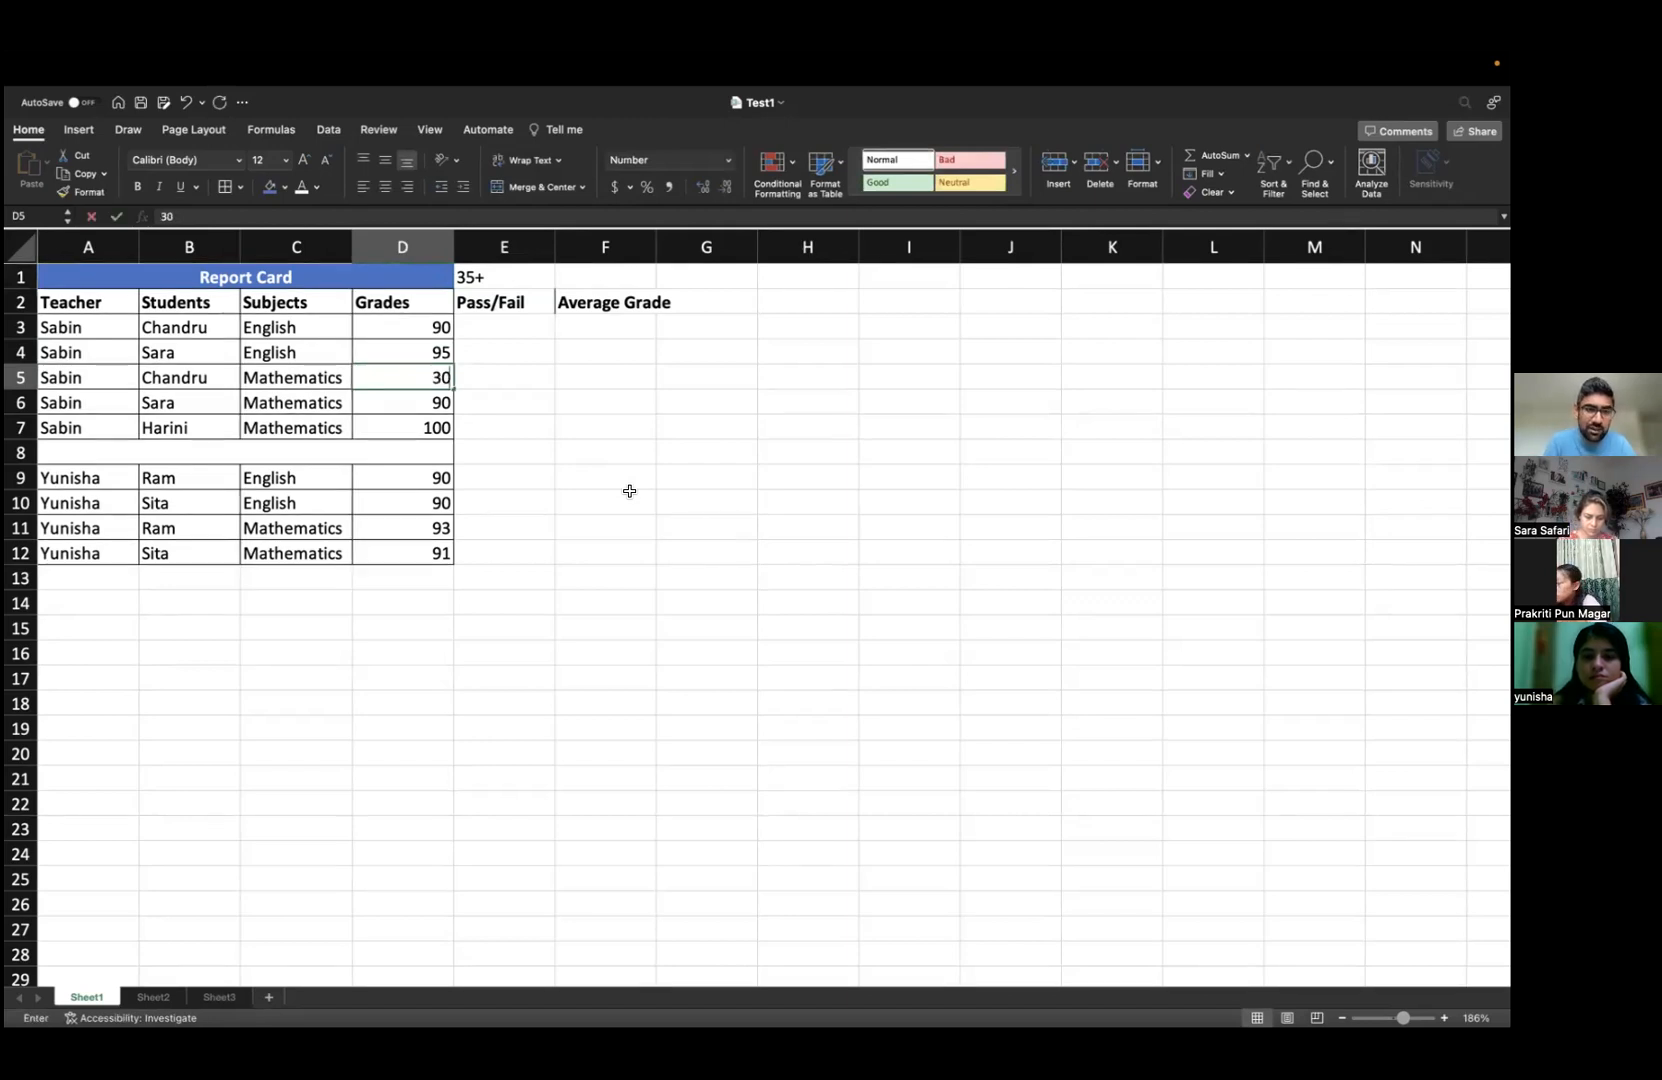
key(Down)
key(Down)
key(Down)
key(Down)
key(Down)
key(Down)
key(Up)
text(32)
key(Return)
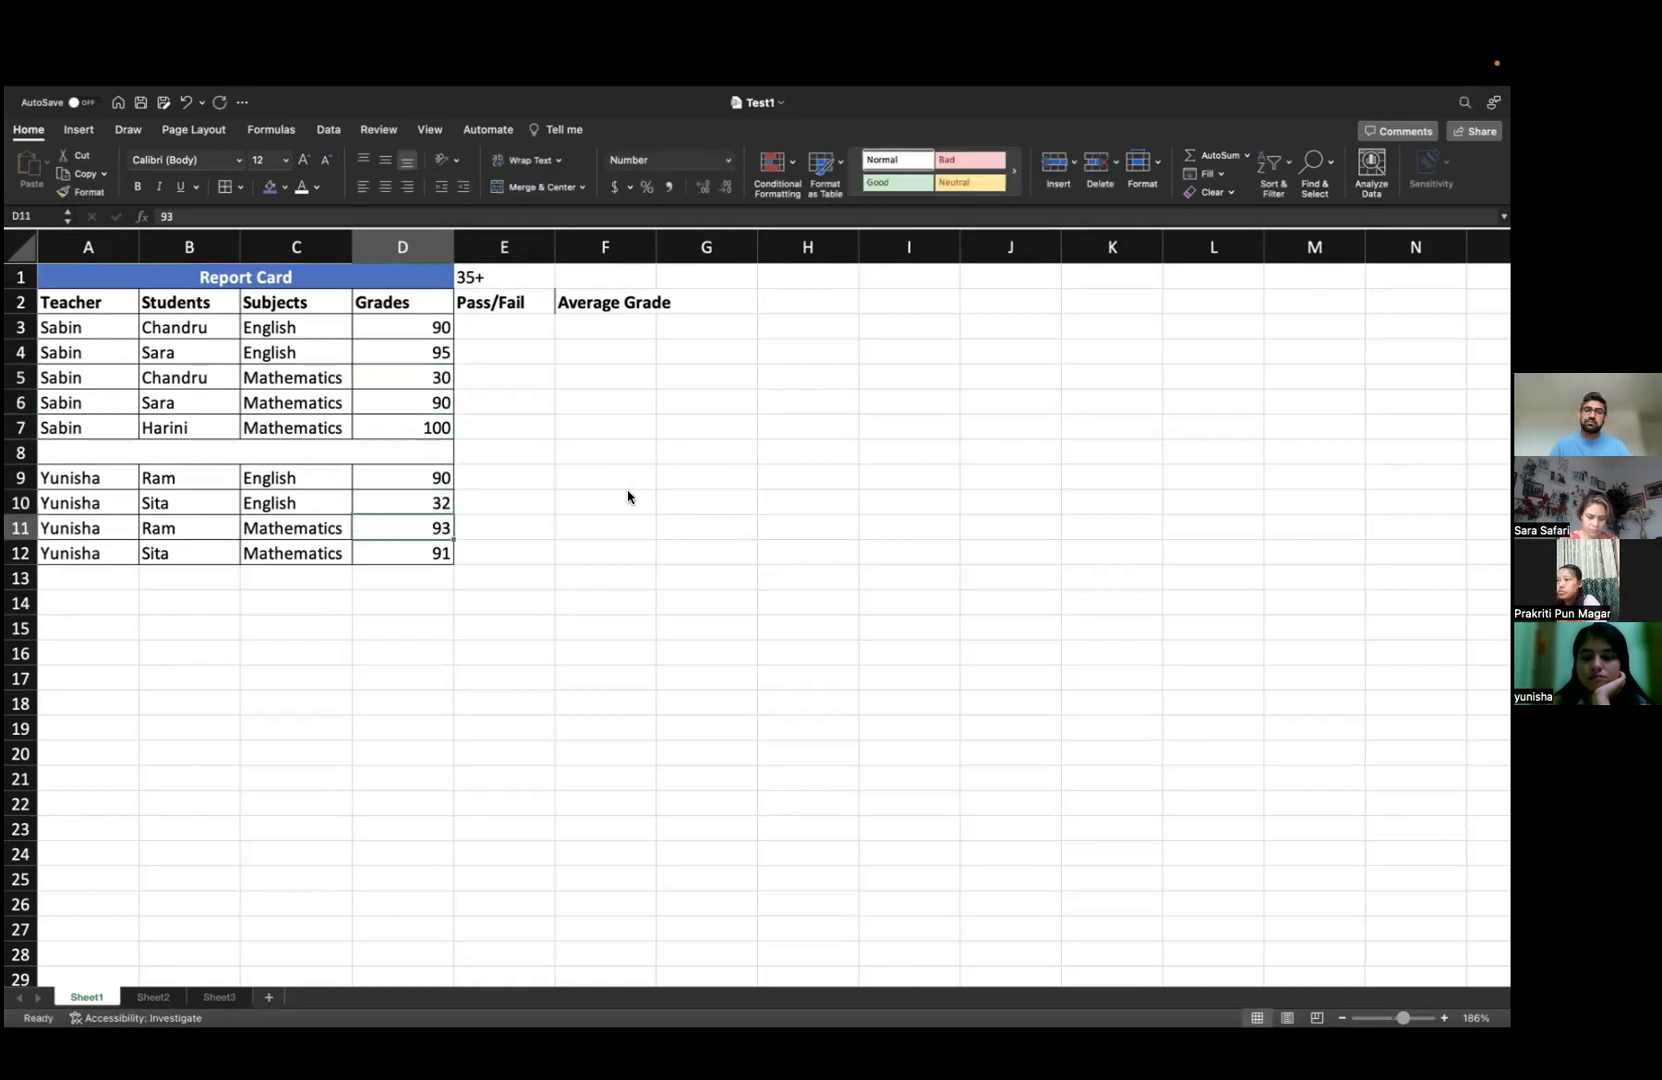
- Fill in E3:E7 by hand with Pass, Pass, Fail, Pass, Pass, and clear those entries again
click(528, 330)
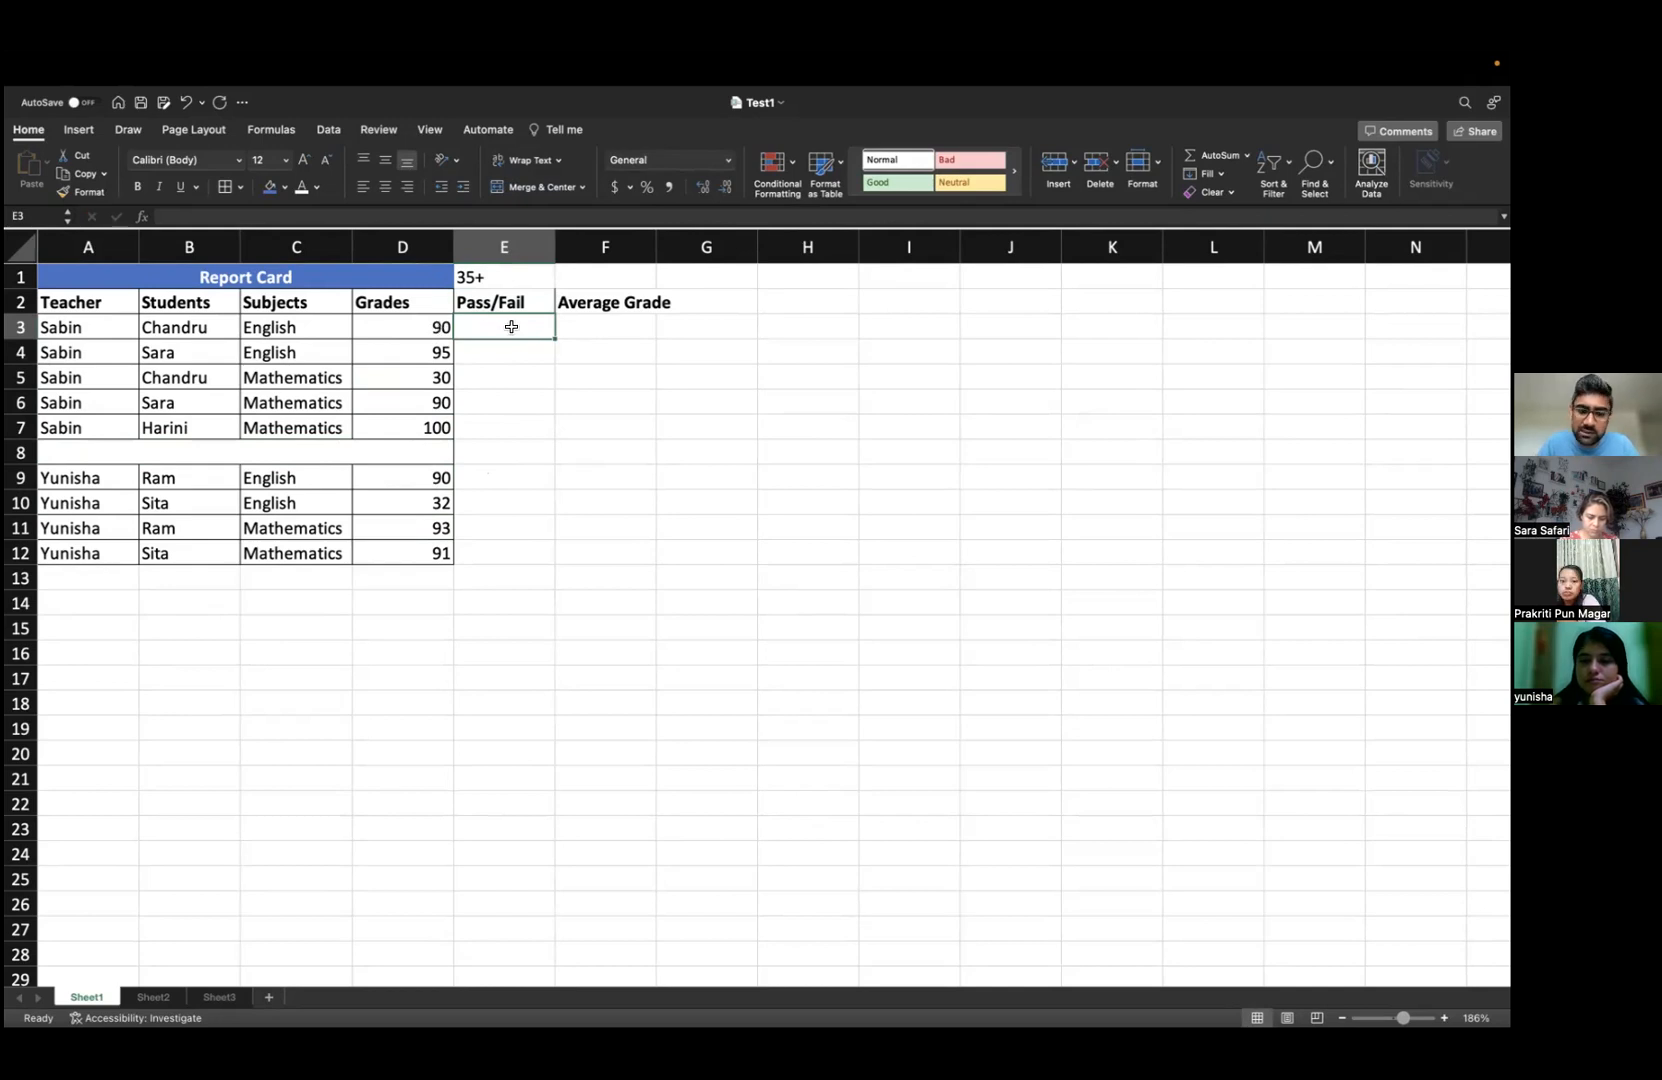
text(Pass)
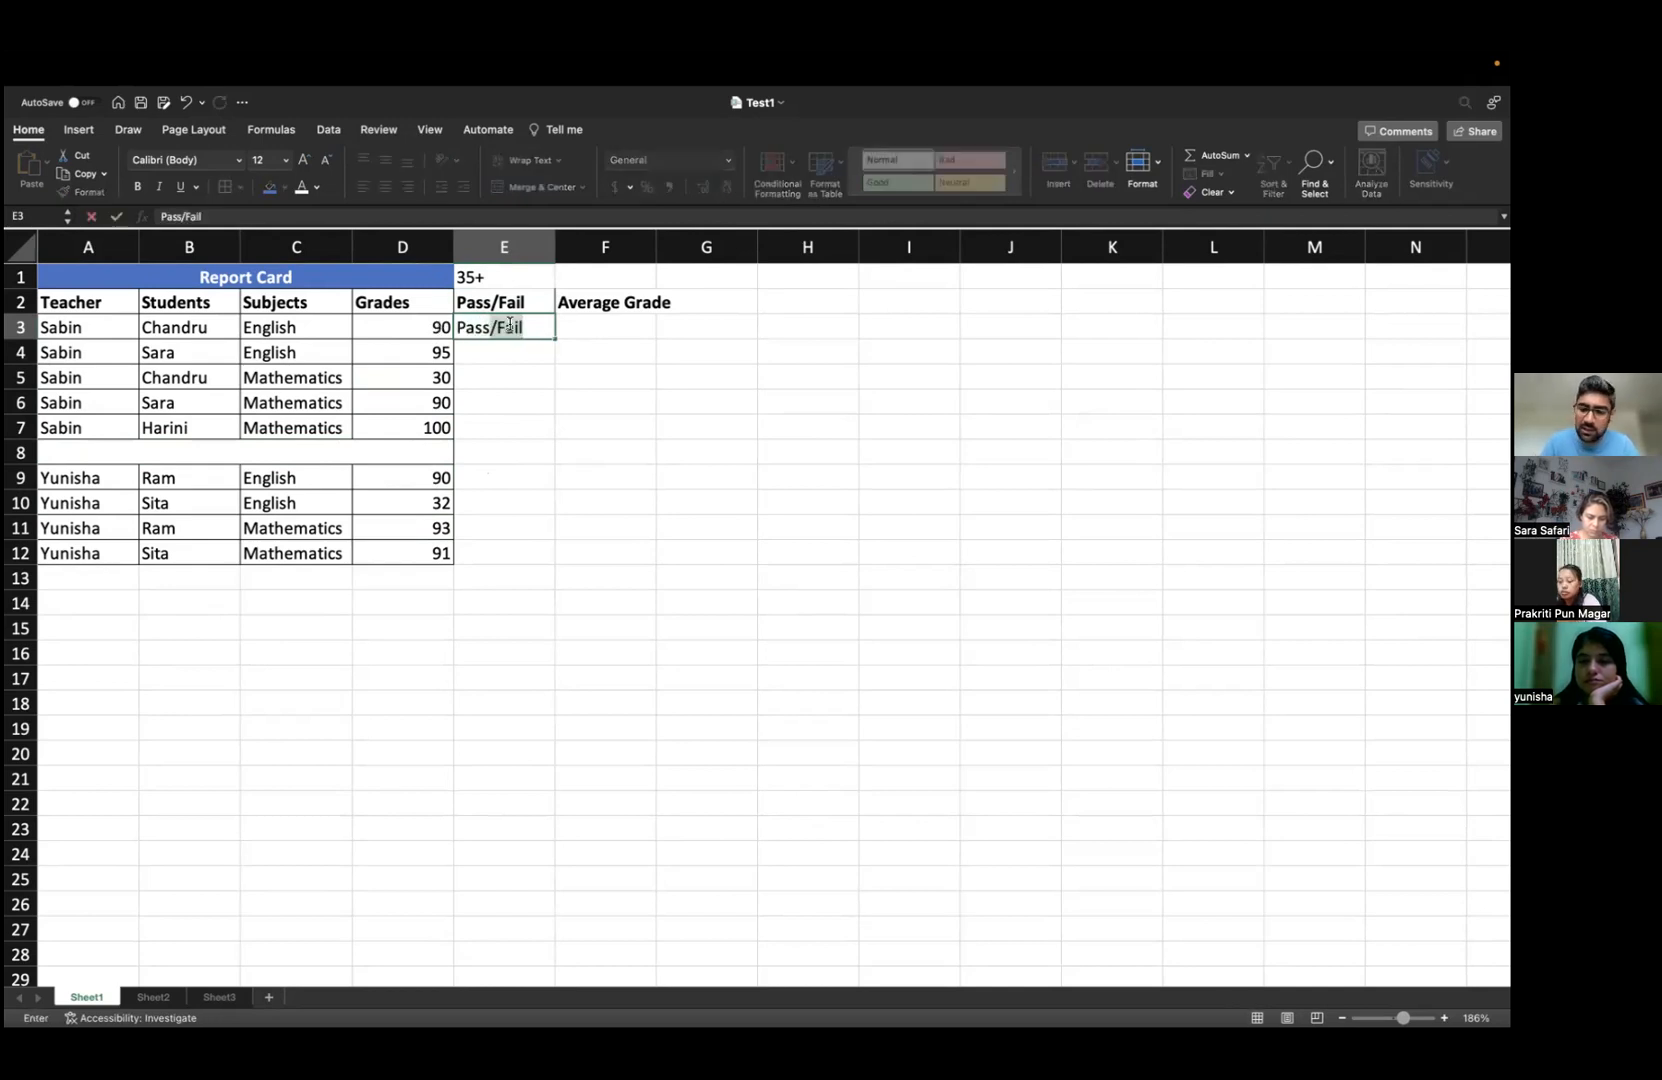
key(Return)
text(Pass)
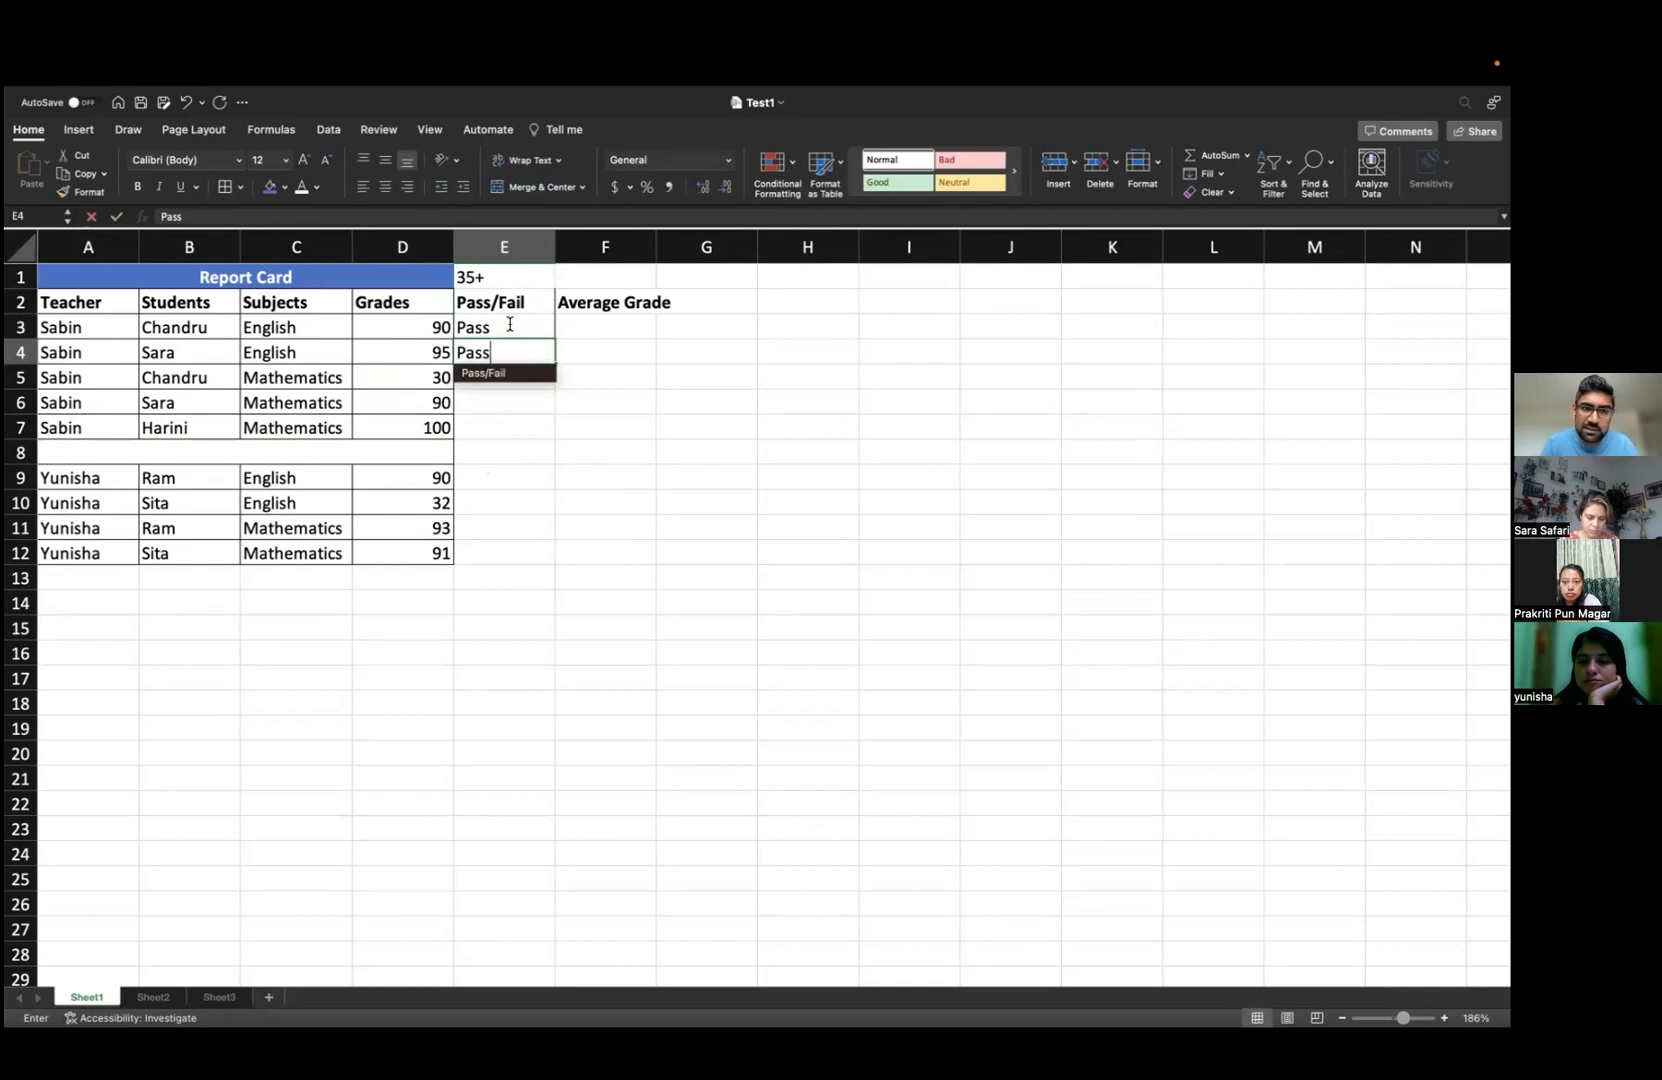
key(Return)
text(Fail)
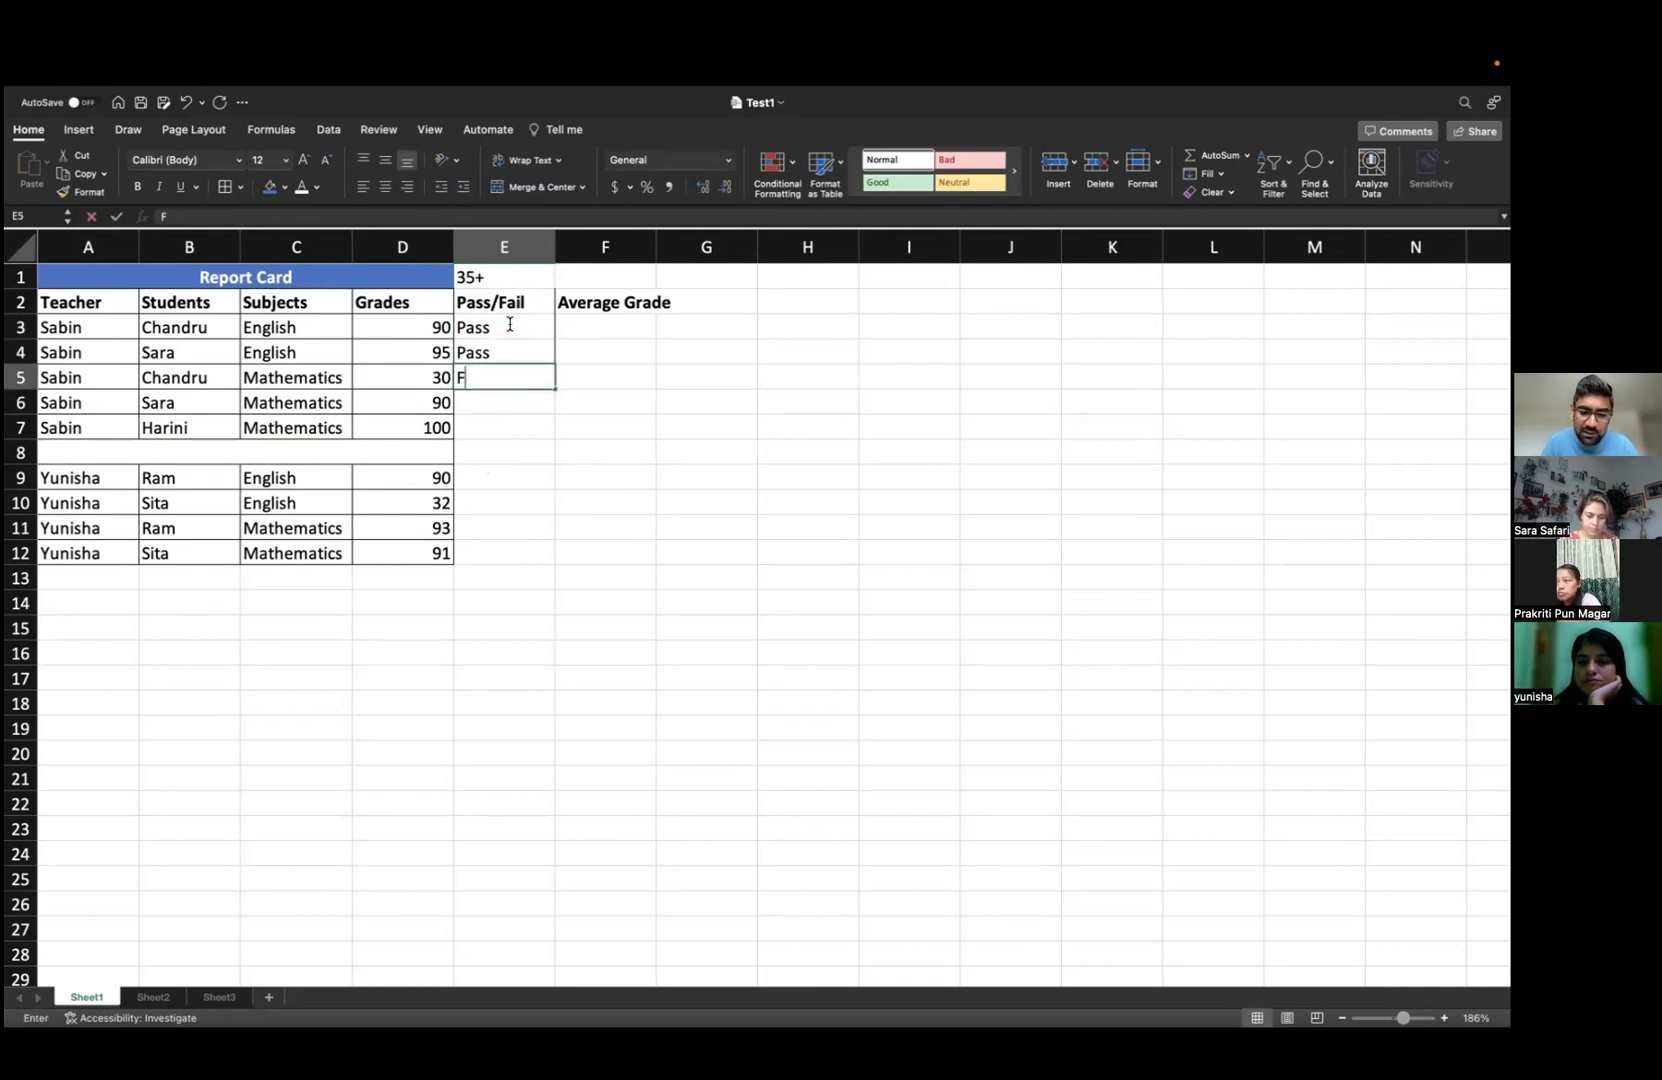
key(Return)
text(Pass)
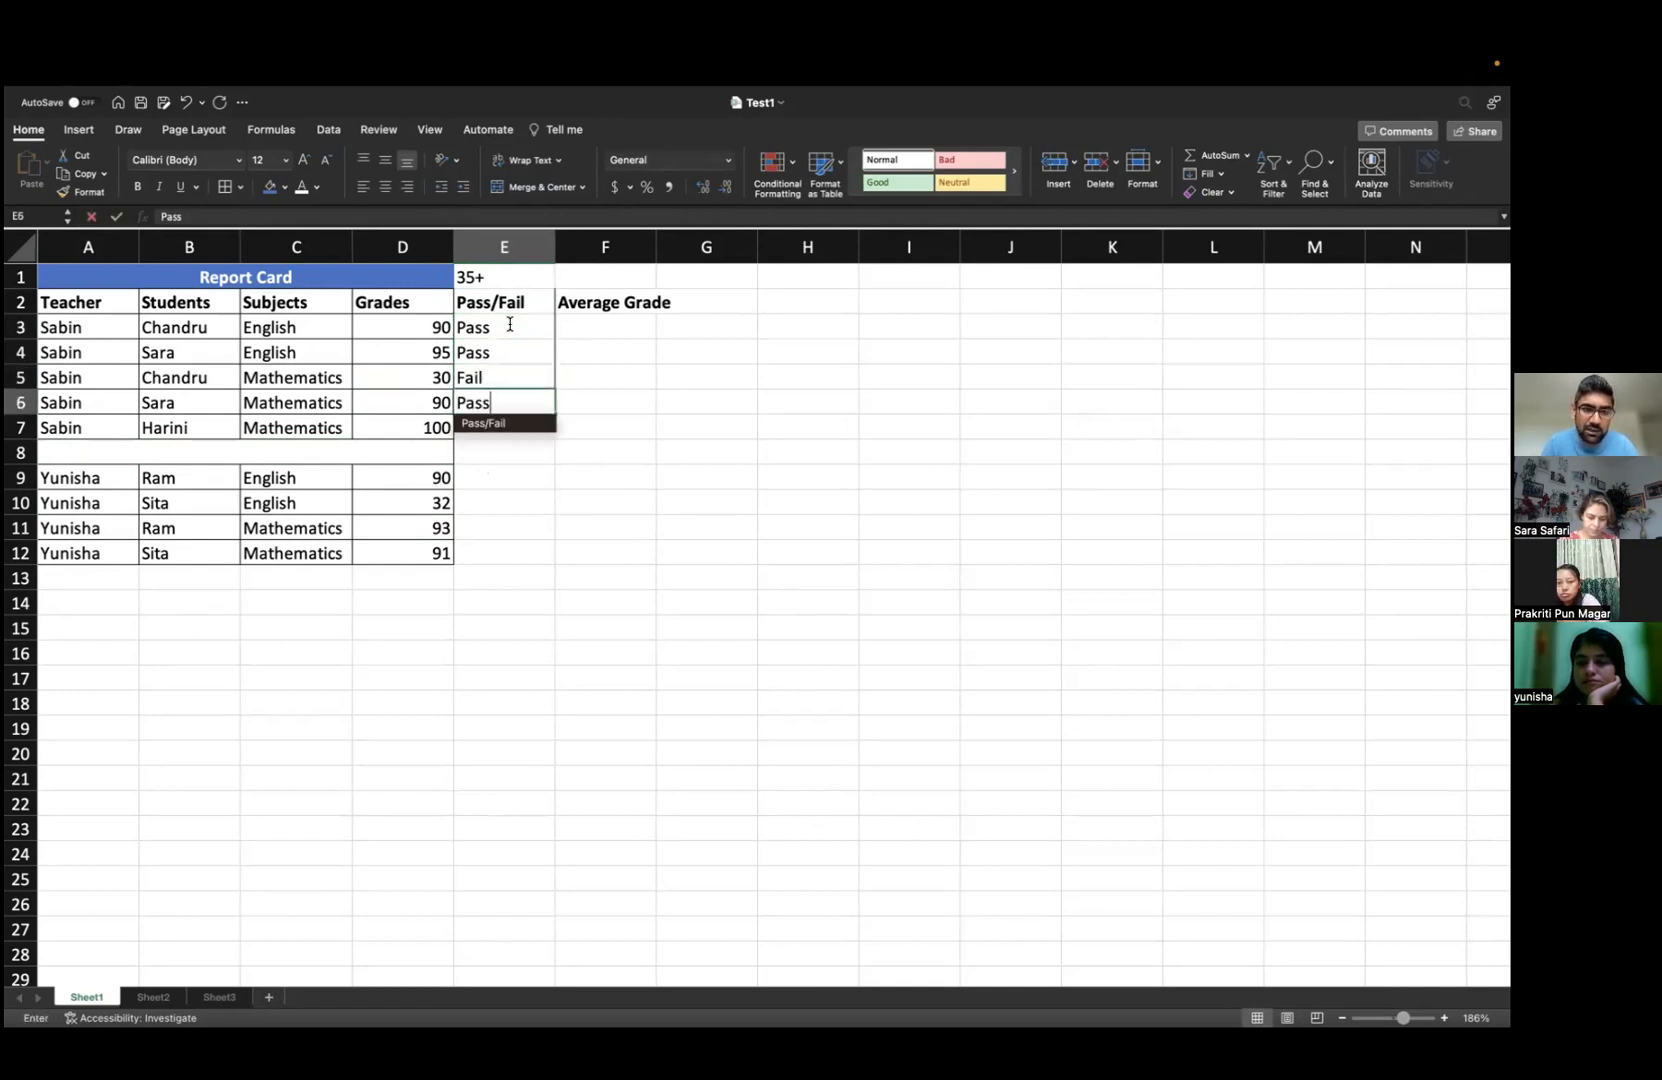
key(Return)
text(Pass)
key(Return)
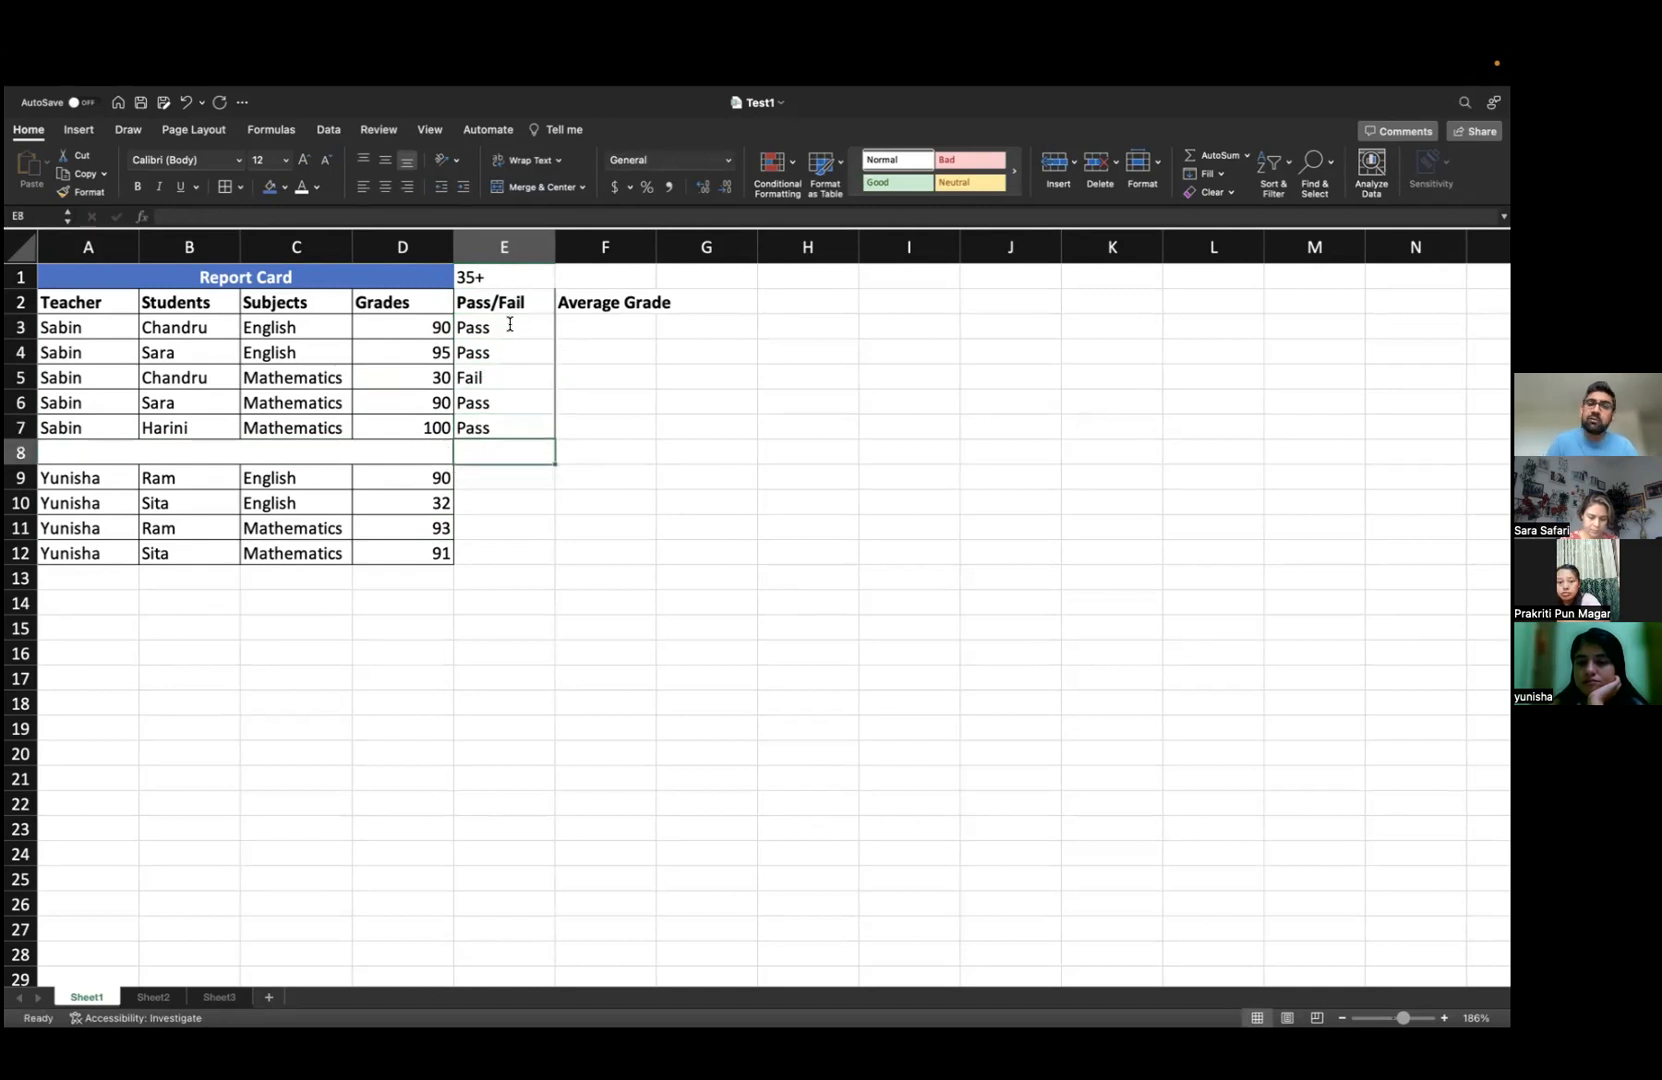
drag(508, 326, 490, 430)
key(Delete)
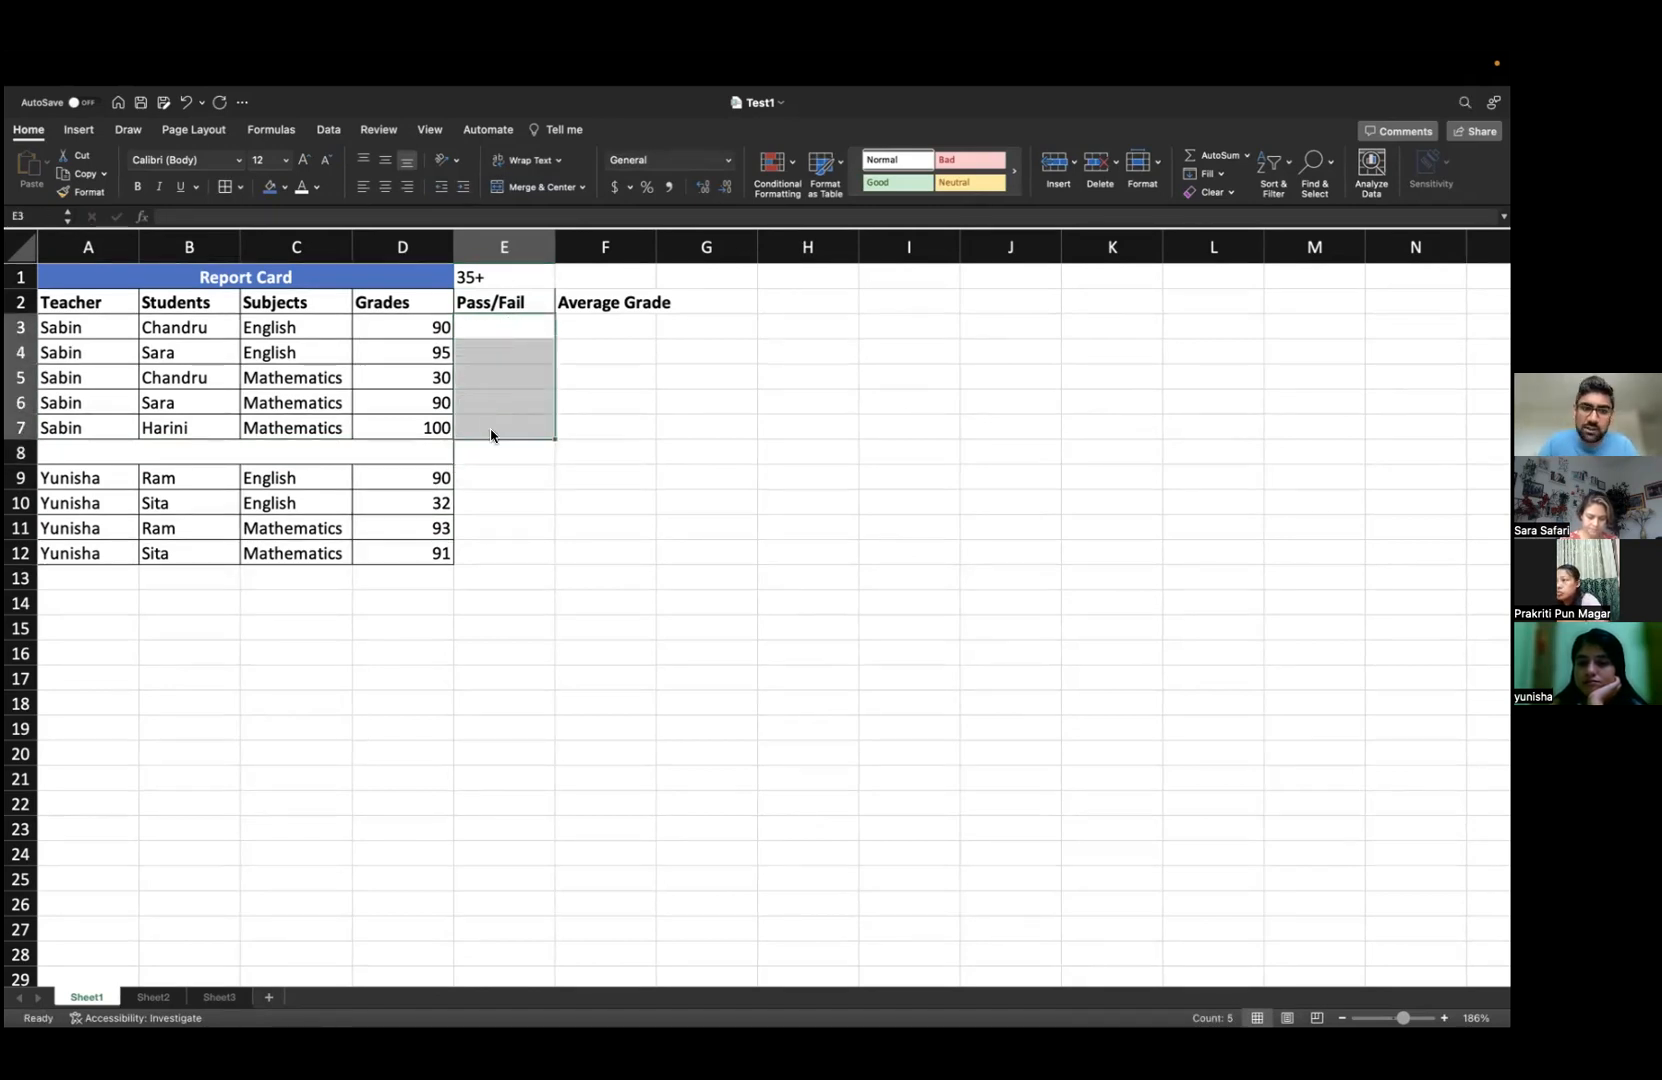
- Enter the formula =IF(D3>=35,"Pass","Fail") in cell E3 under Pass/Fail
click(511, 332)
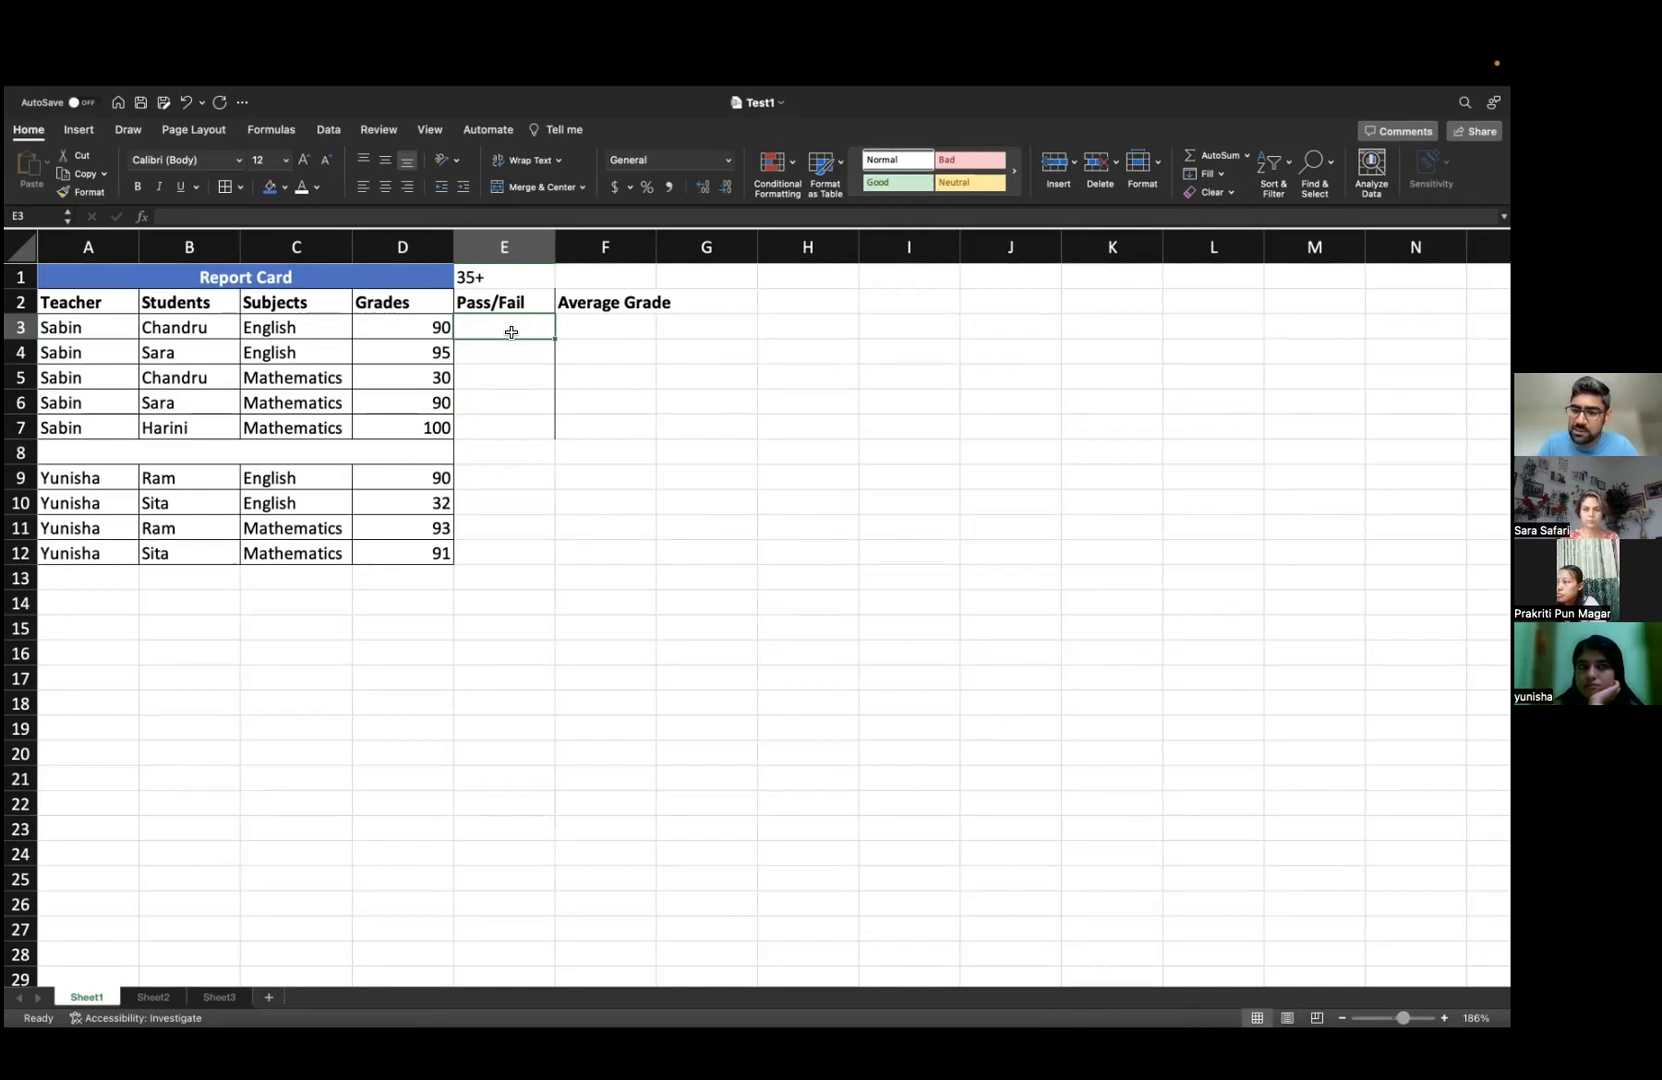
text(=)
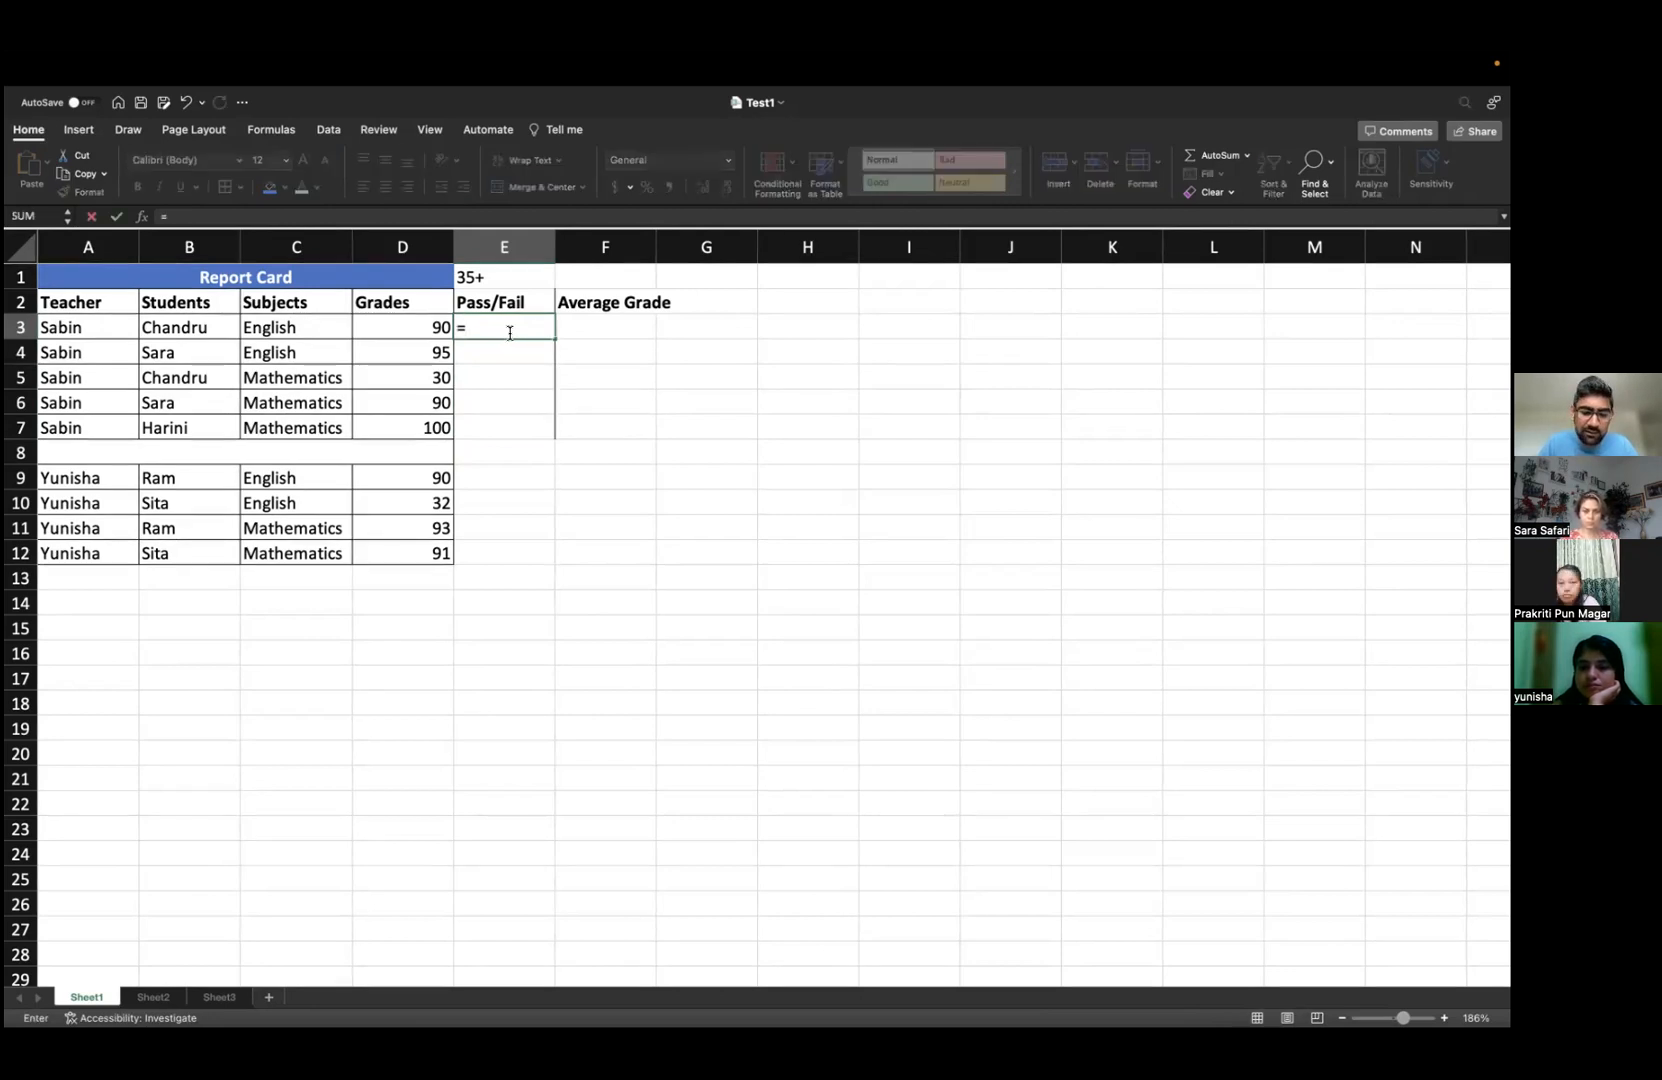
text(IF)
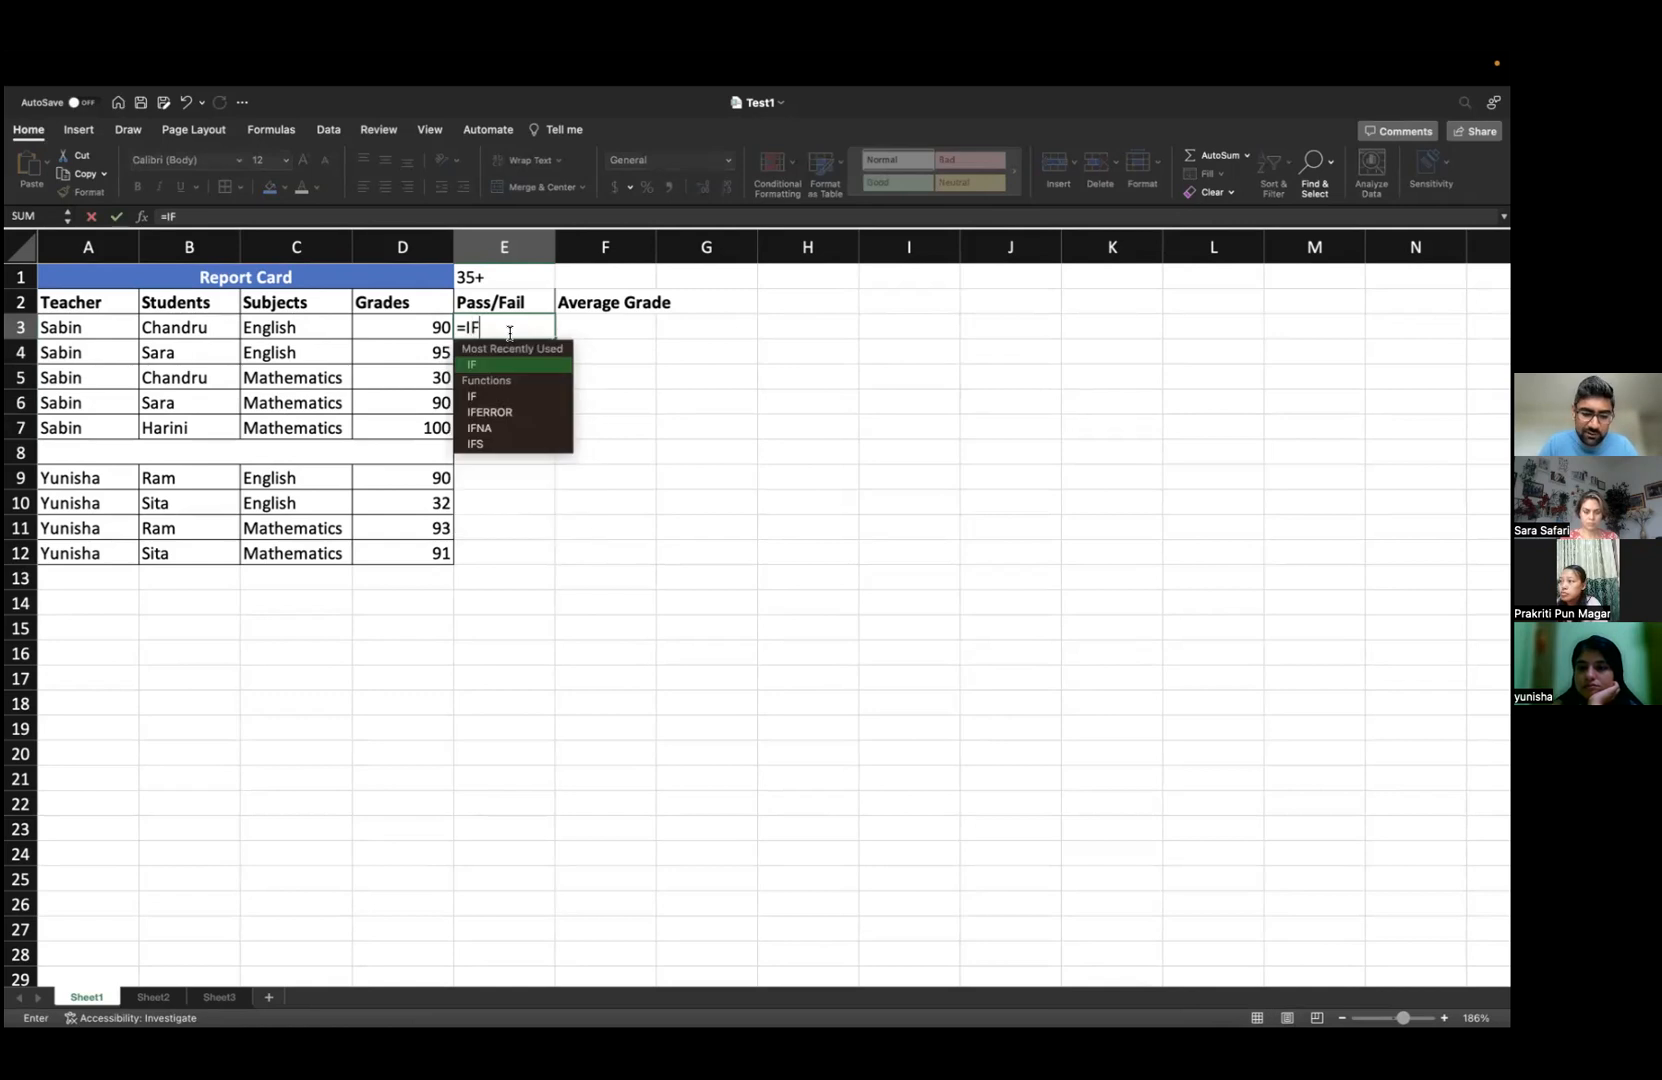
text(()
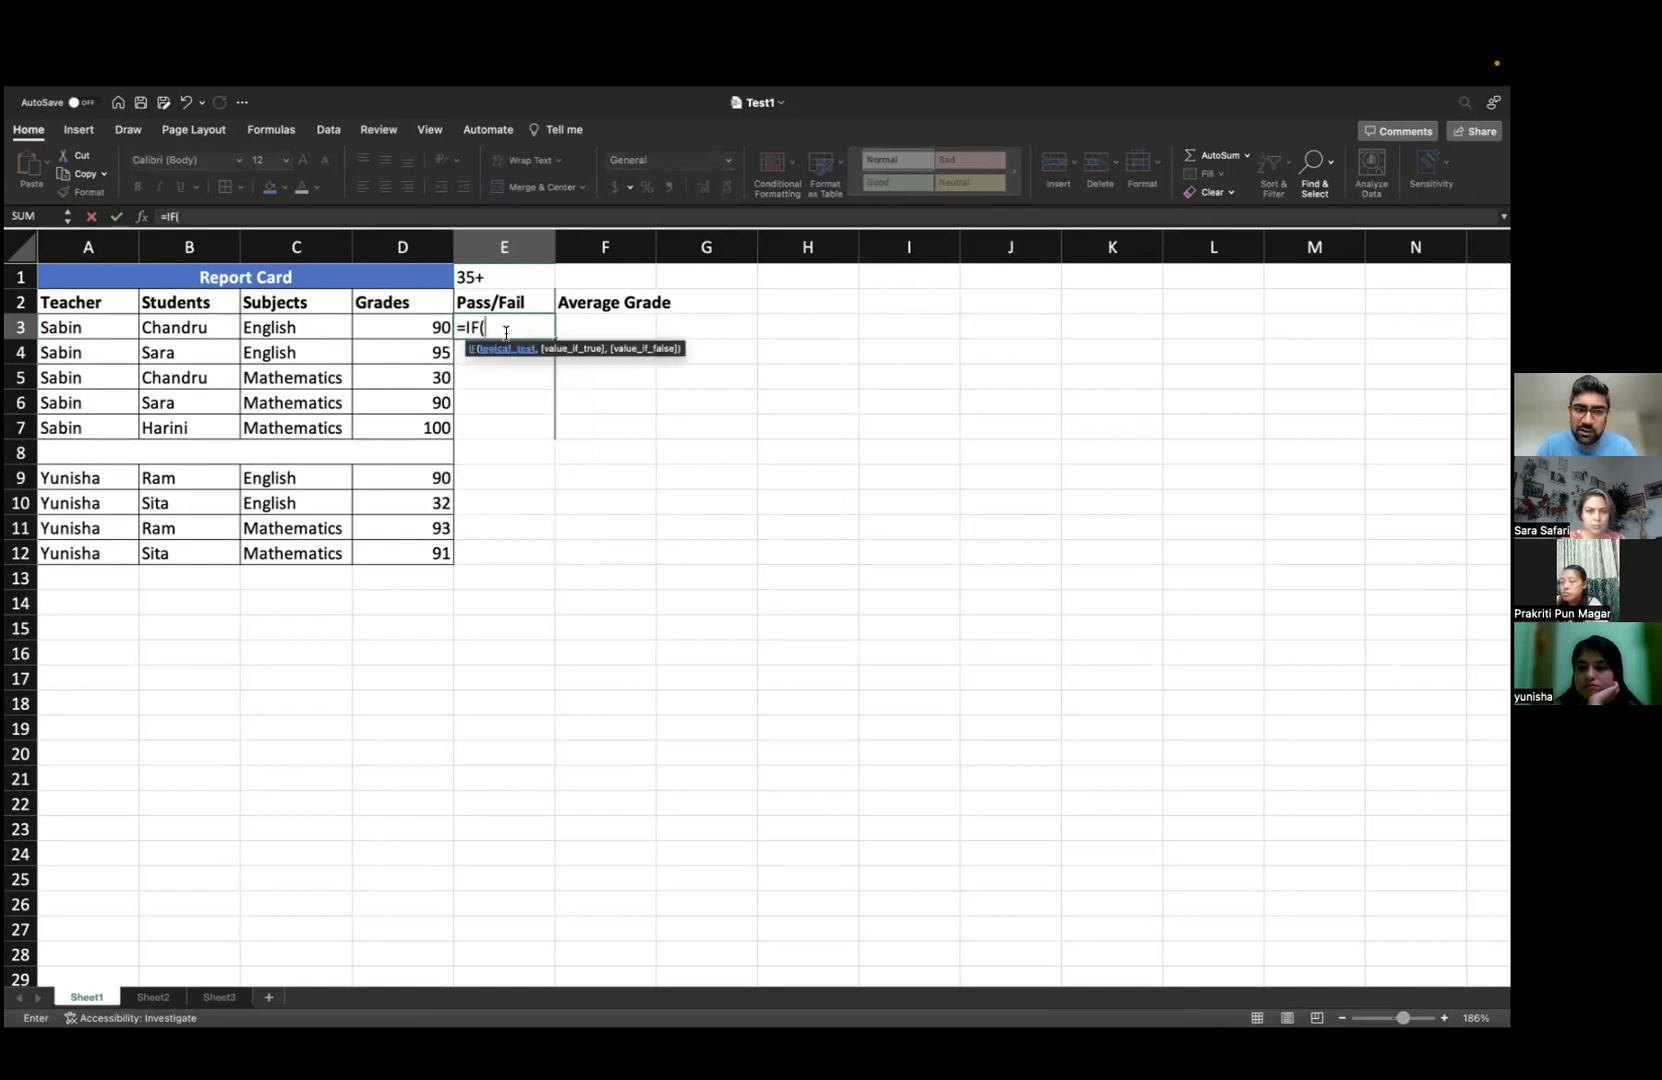
click(417, 328)
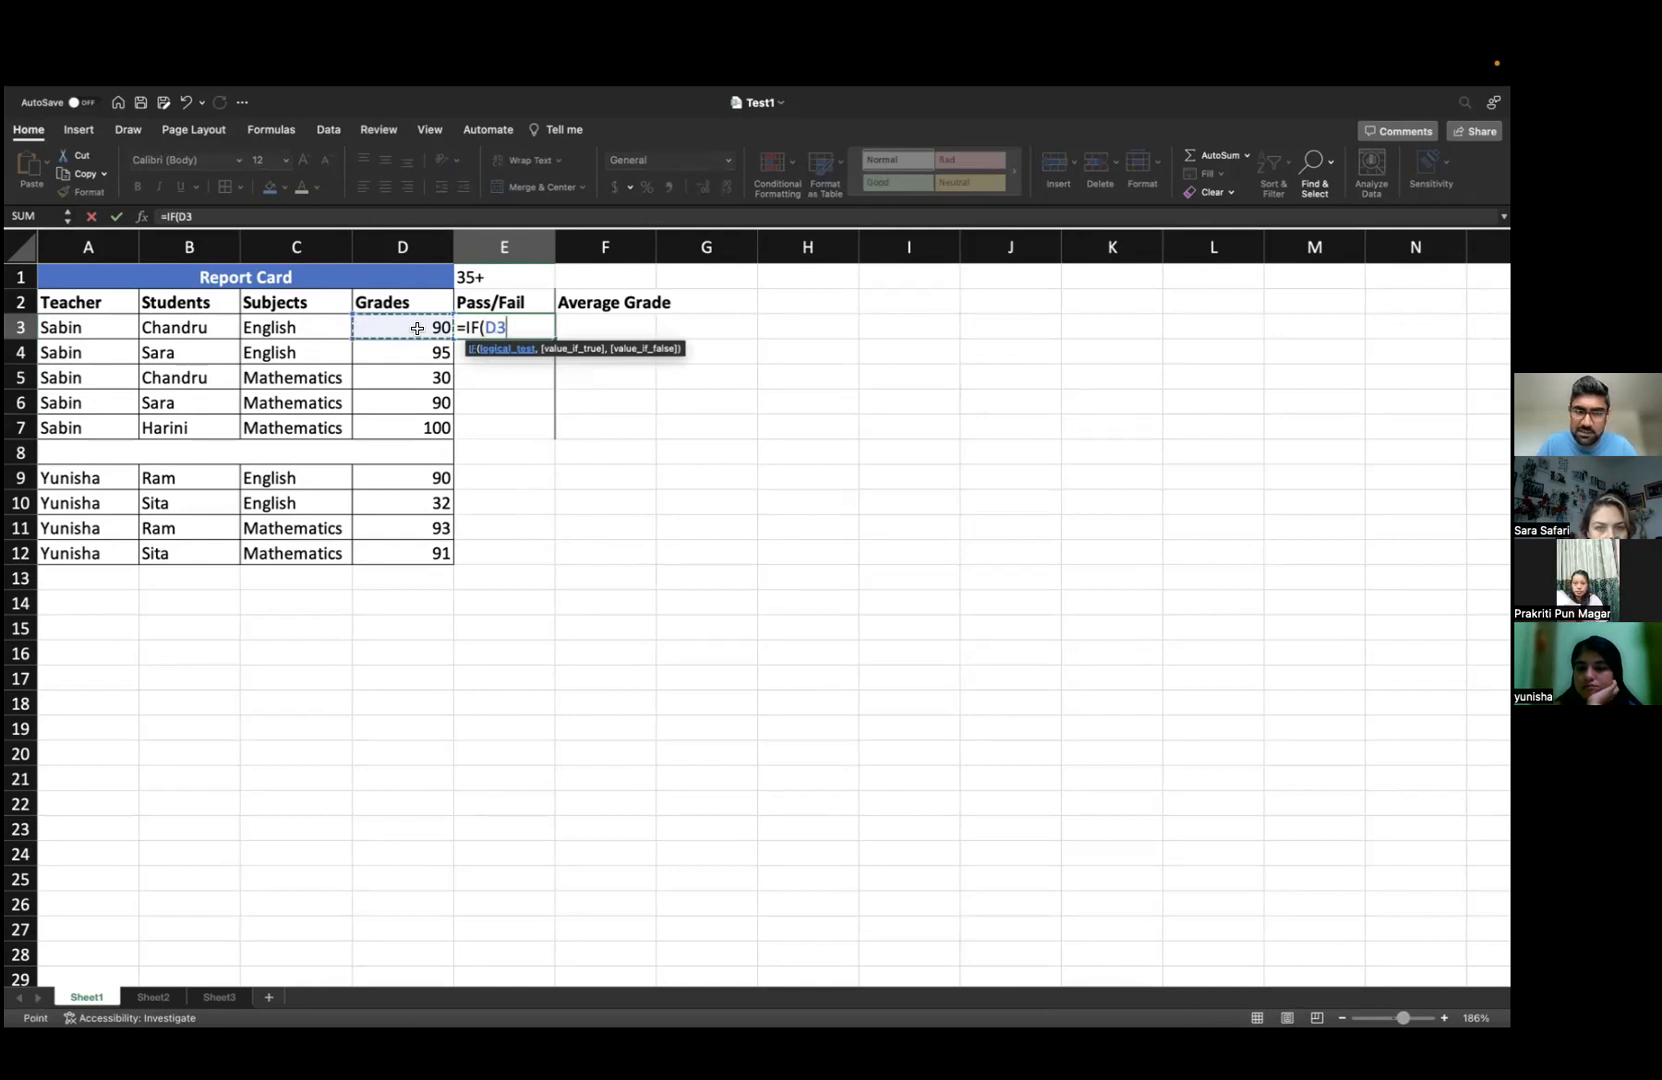
text(>)
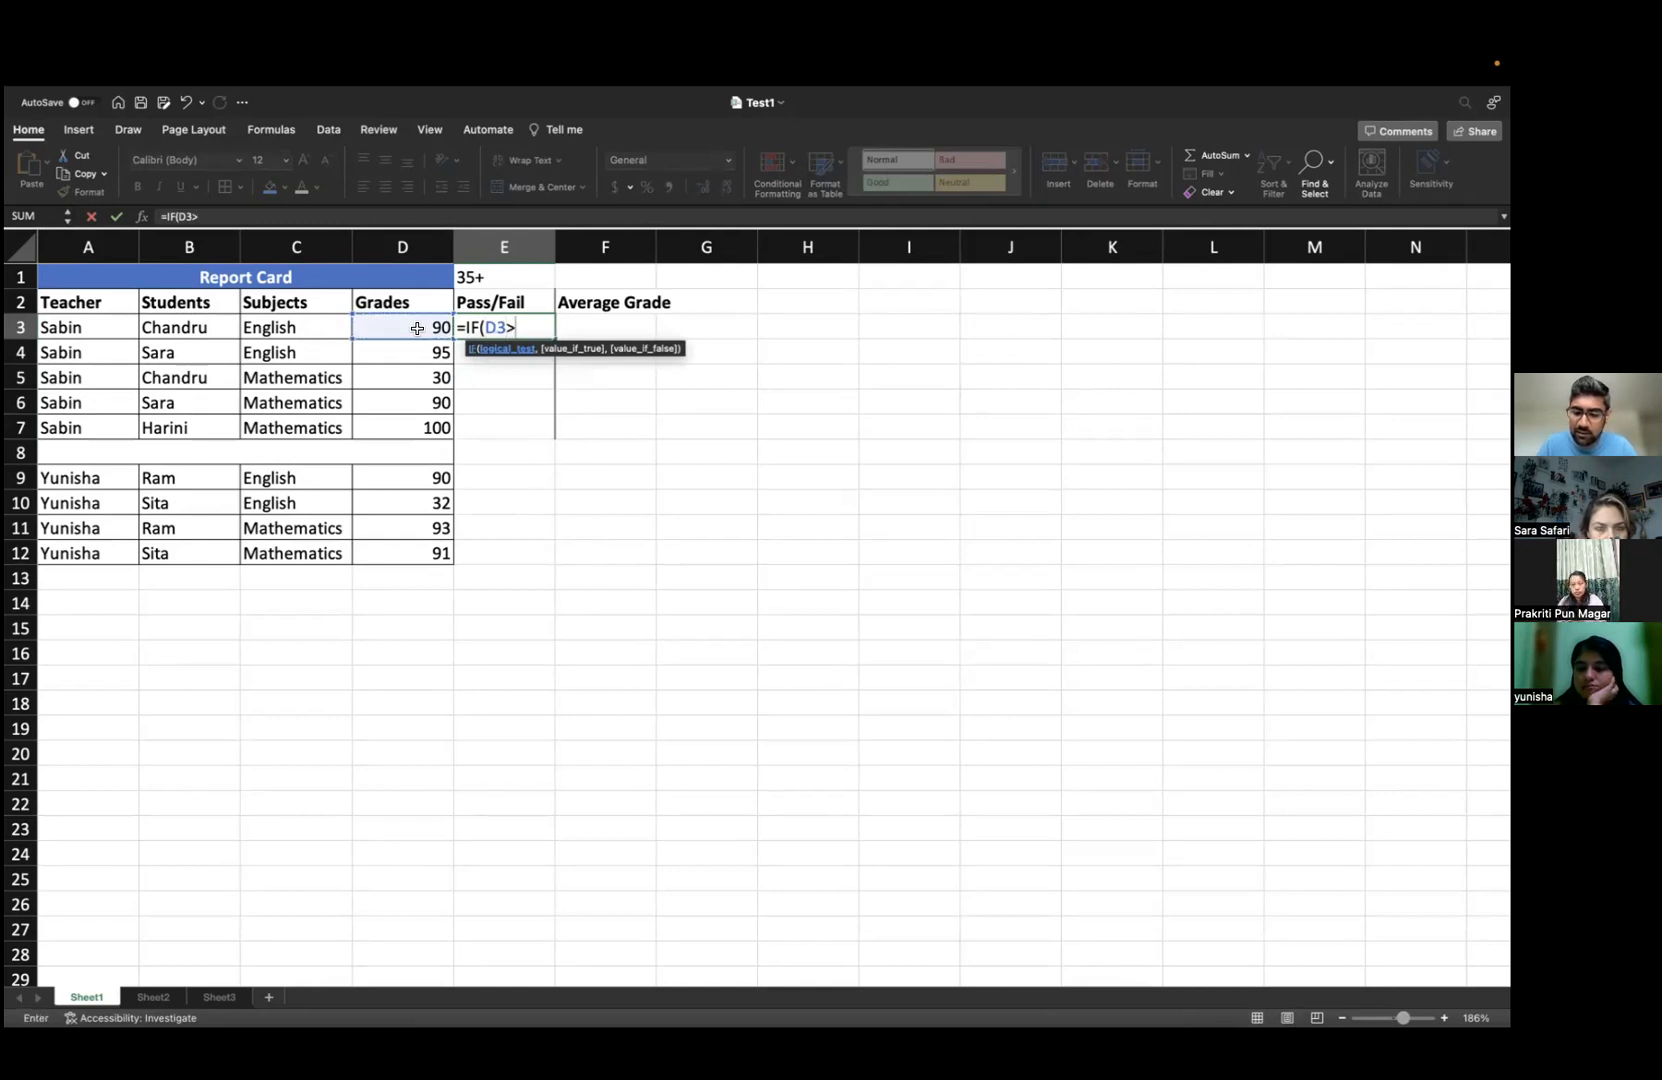
text(=)
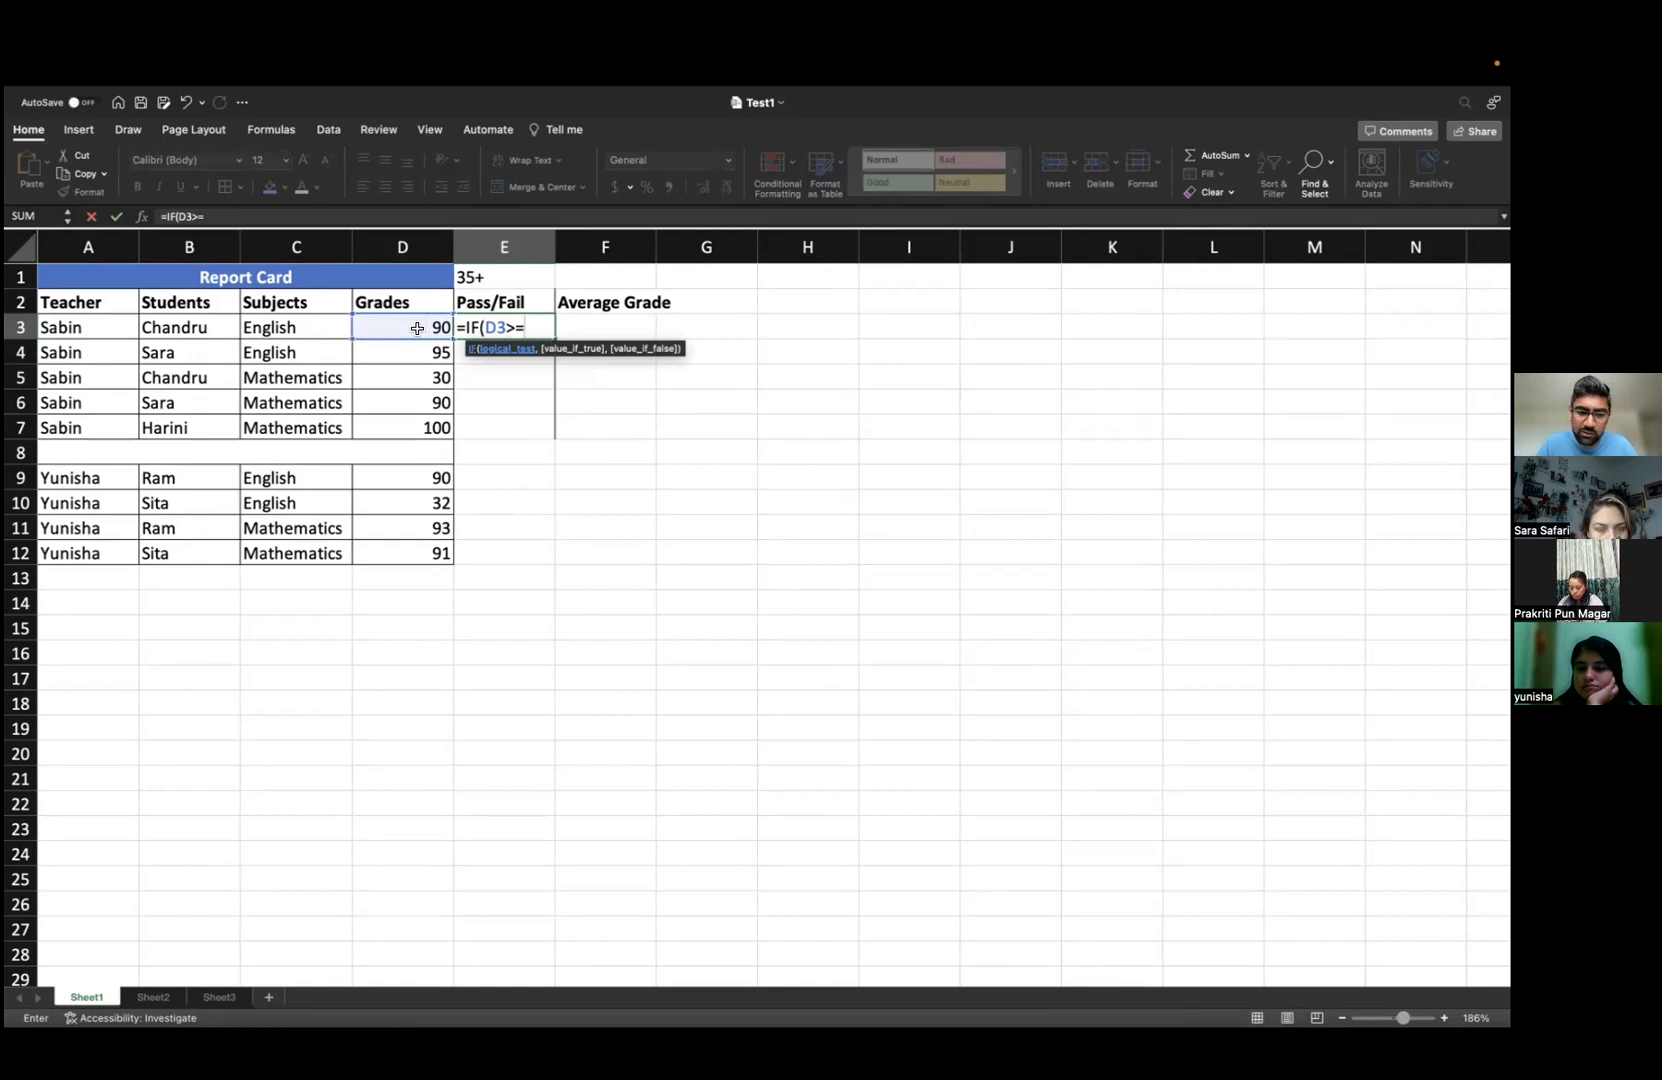
text(35,)
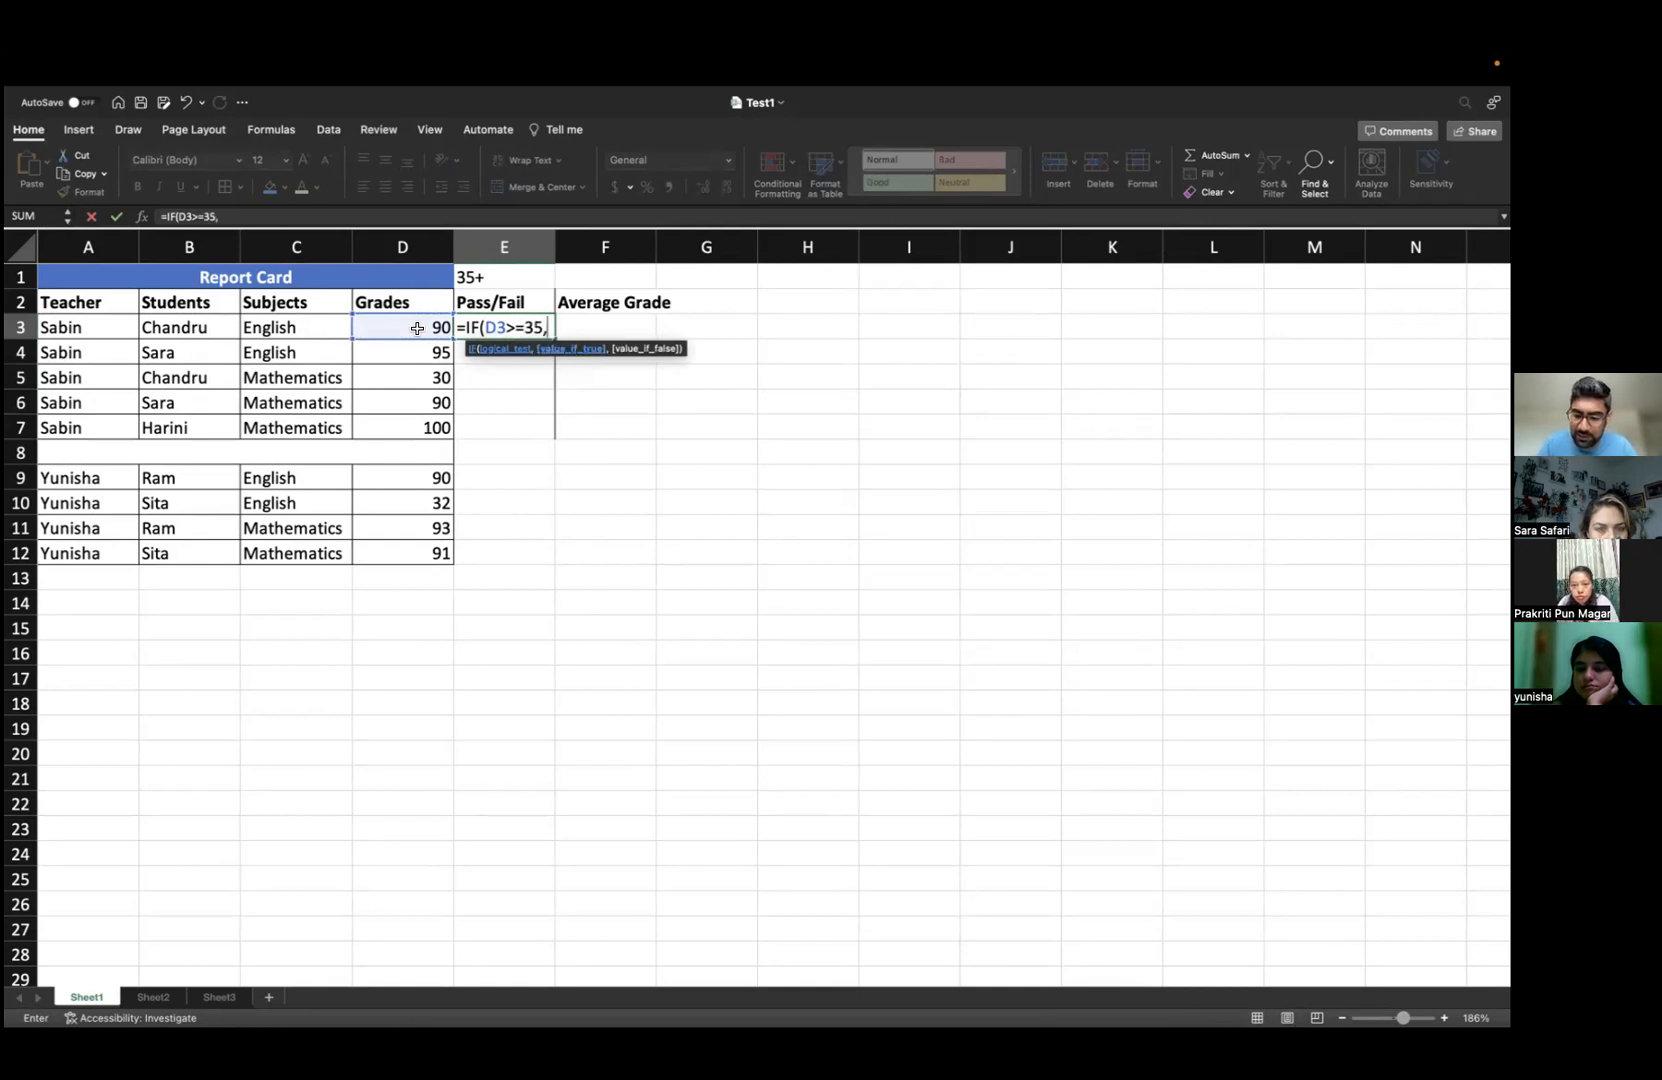
text("Pass","Fail)
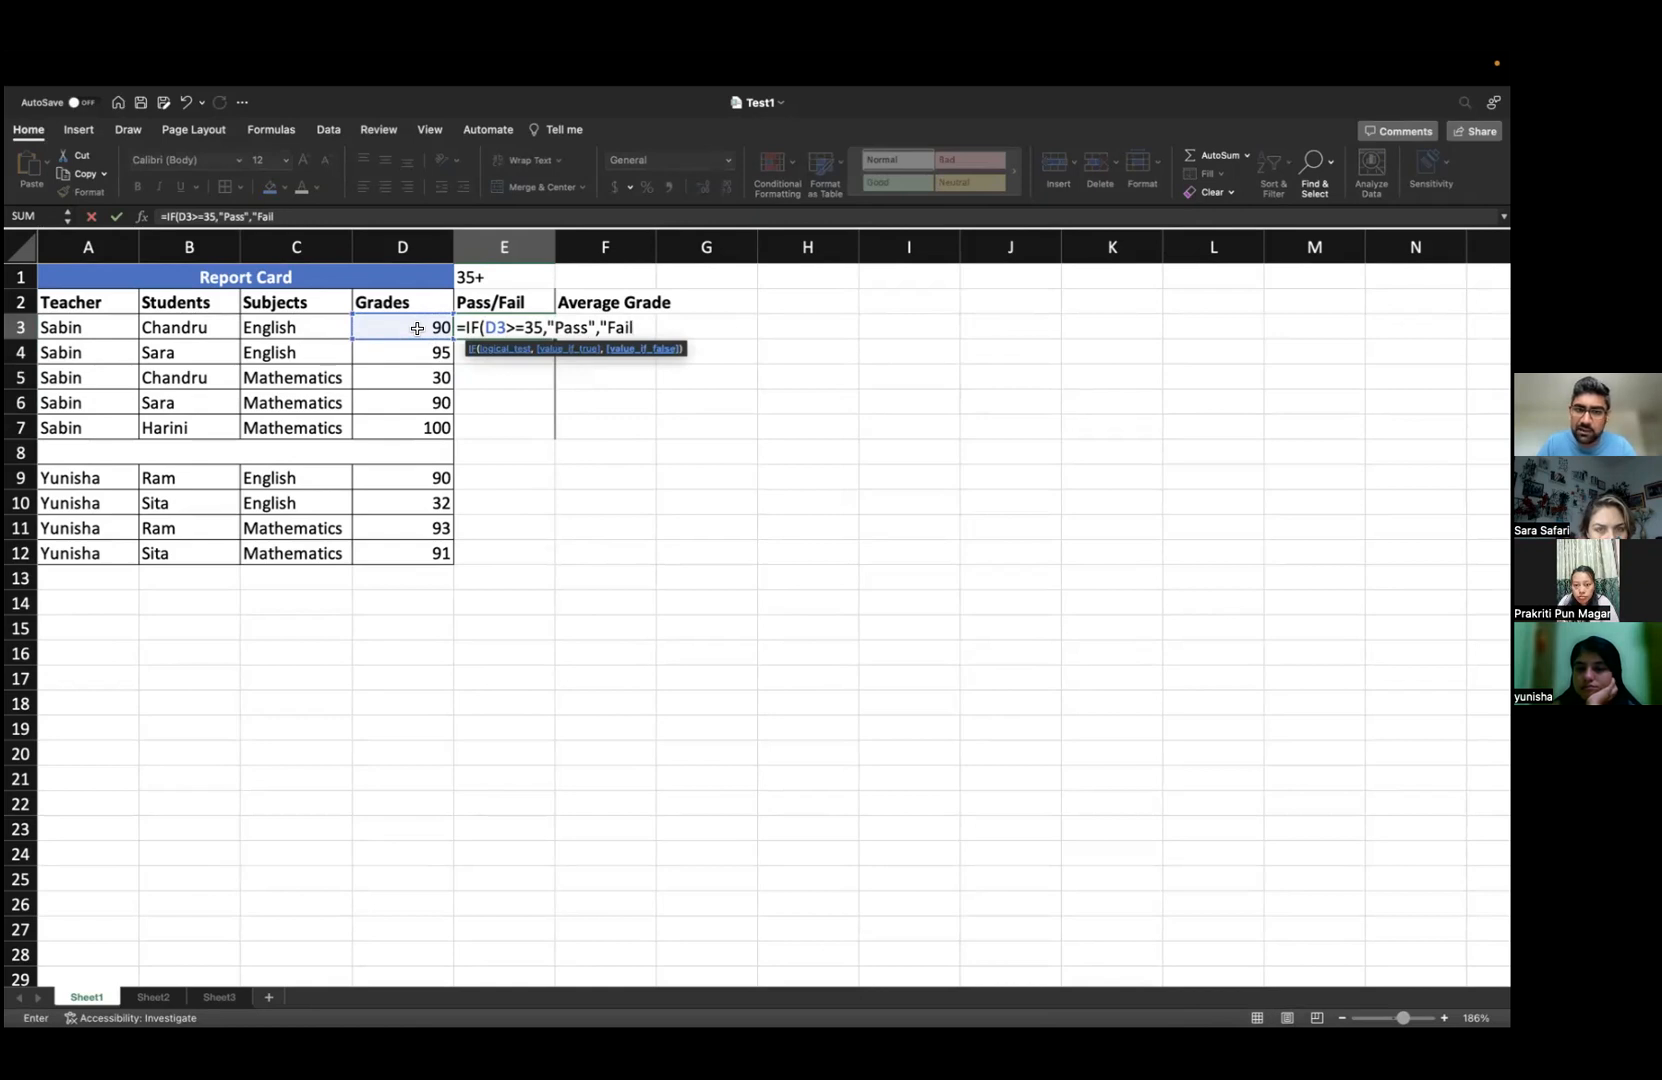
text("))
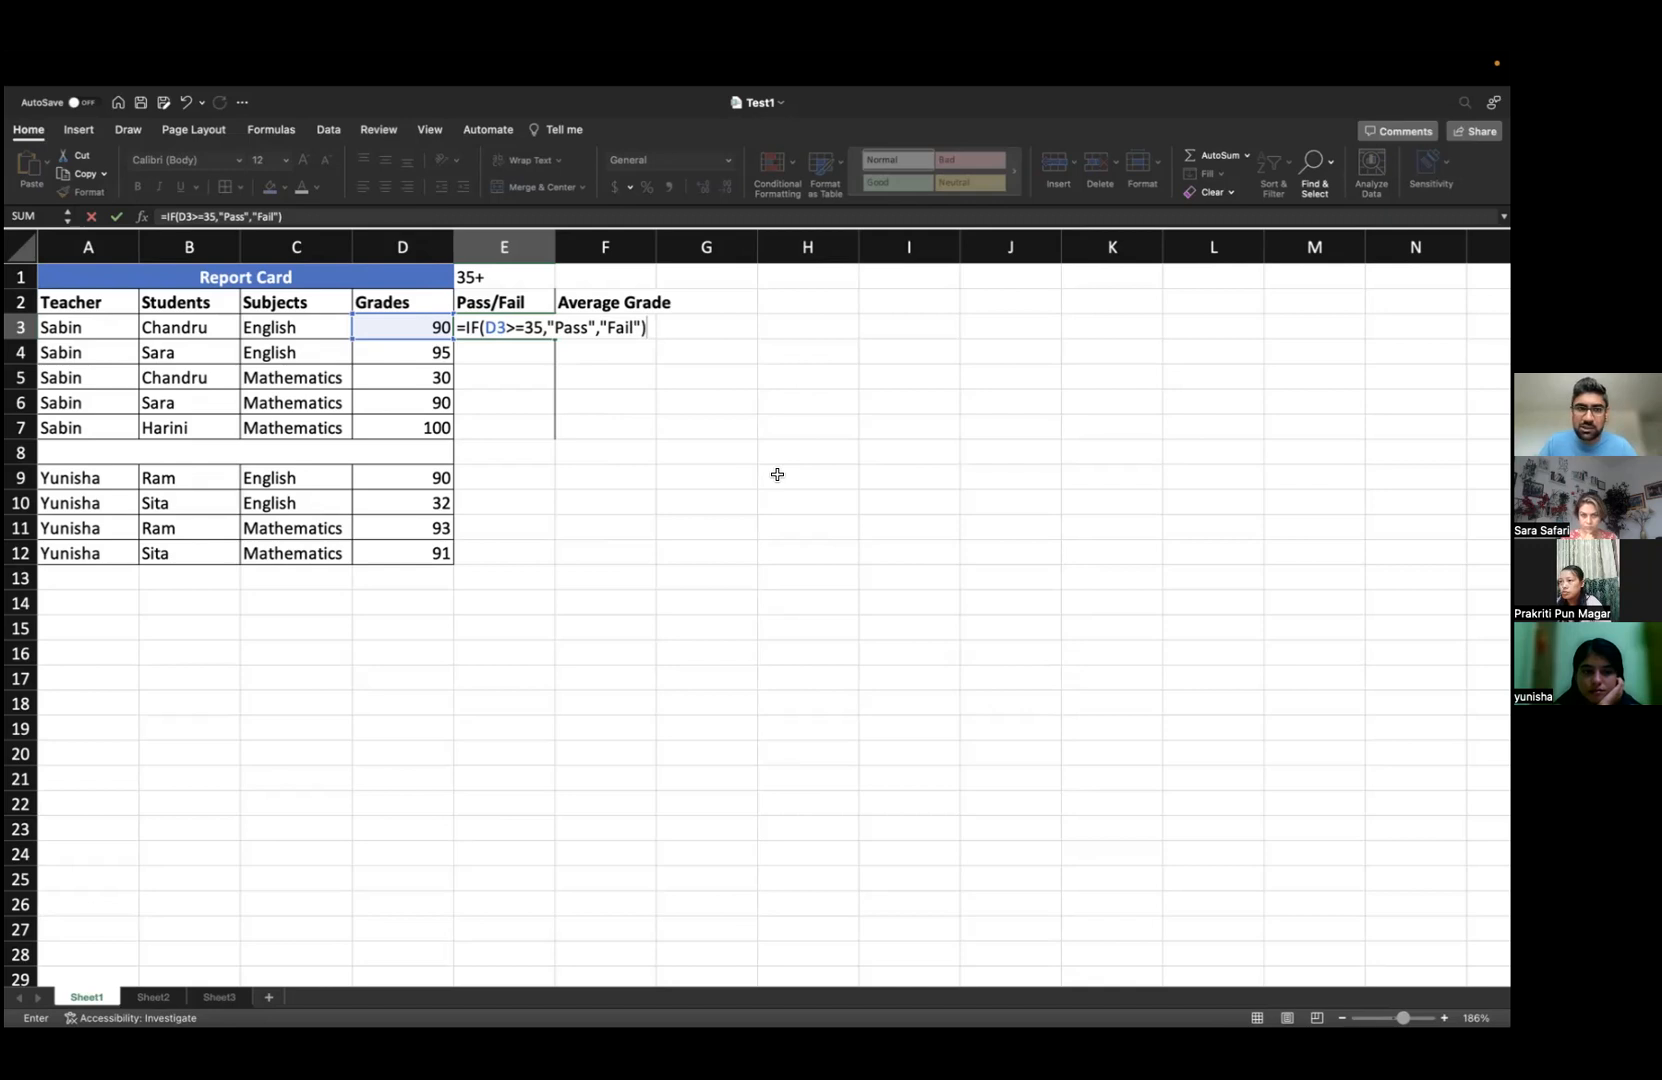
key(Return)
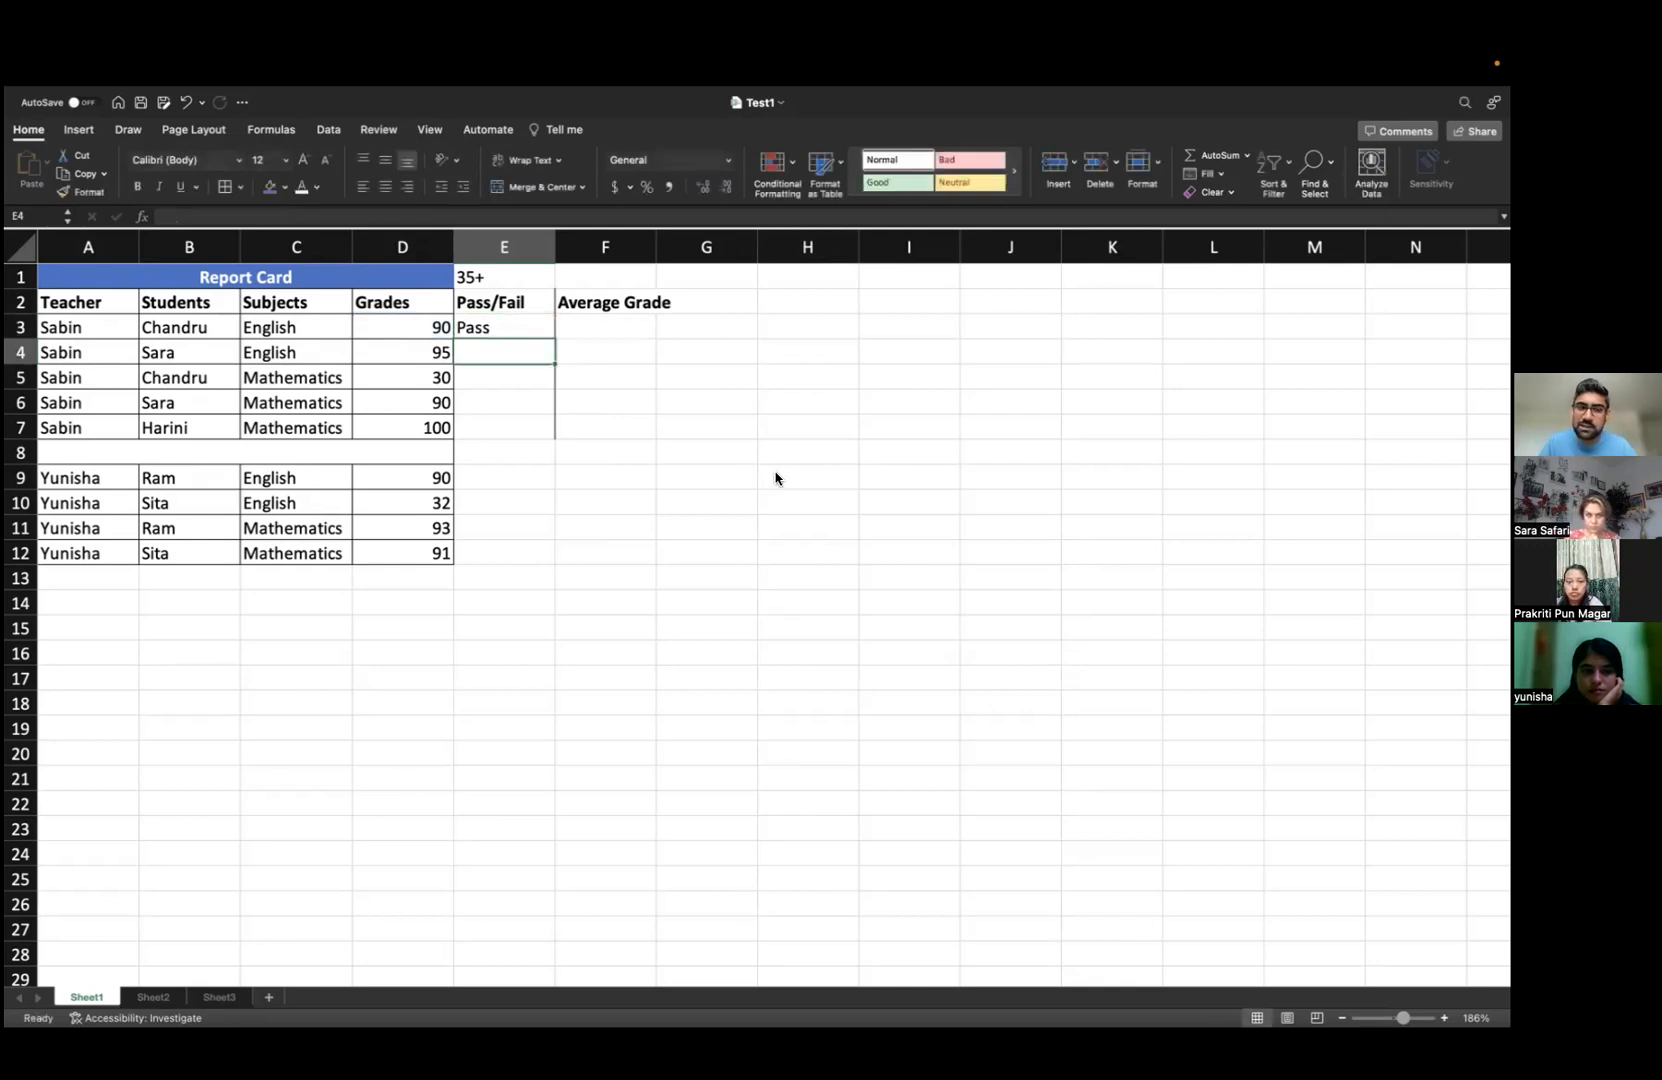
- Fill the Pass/Fail formula from E3 down to E12, and clear the result in the blank separator row, E8
click(526, 330)
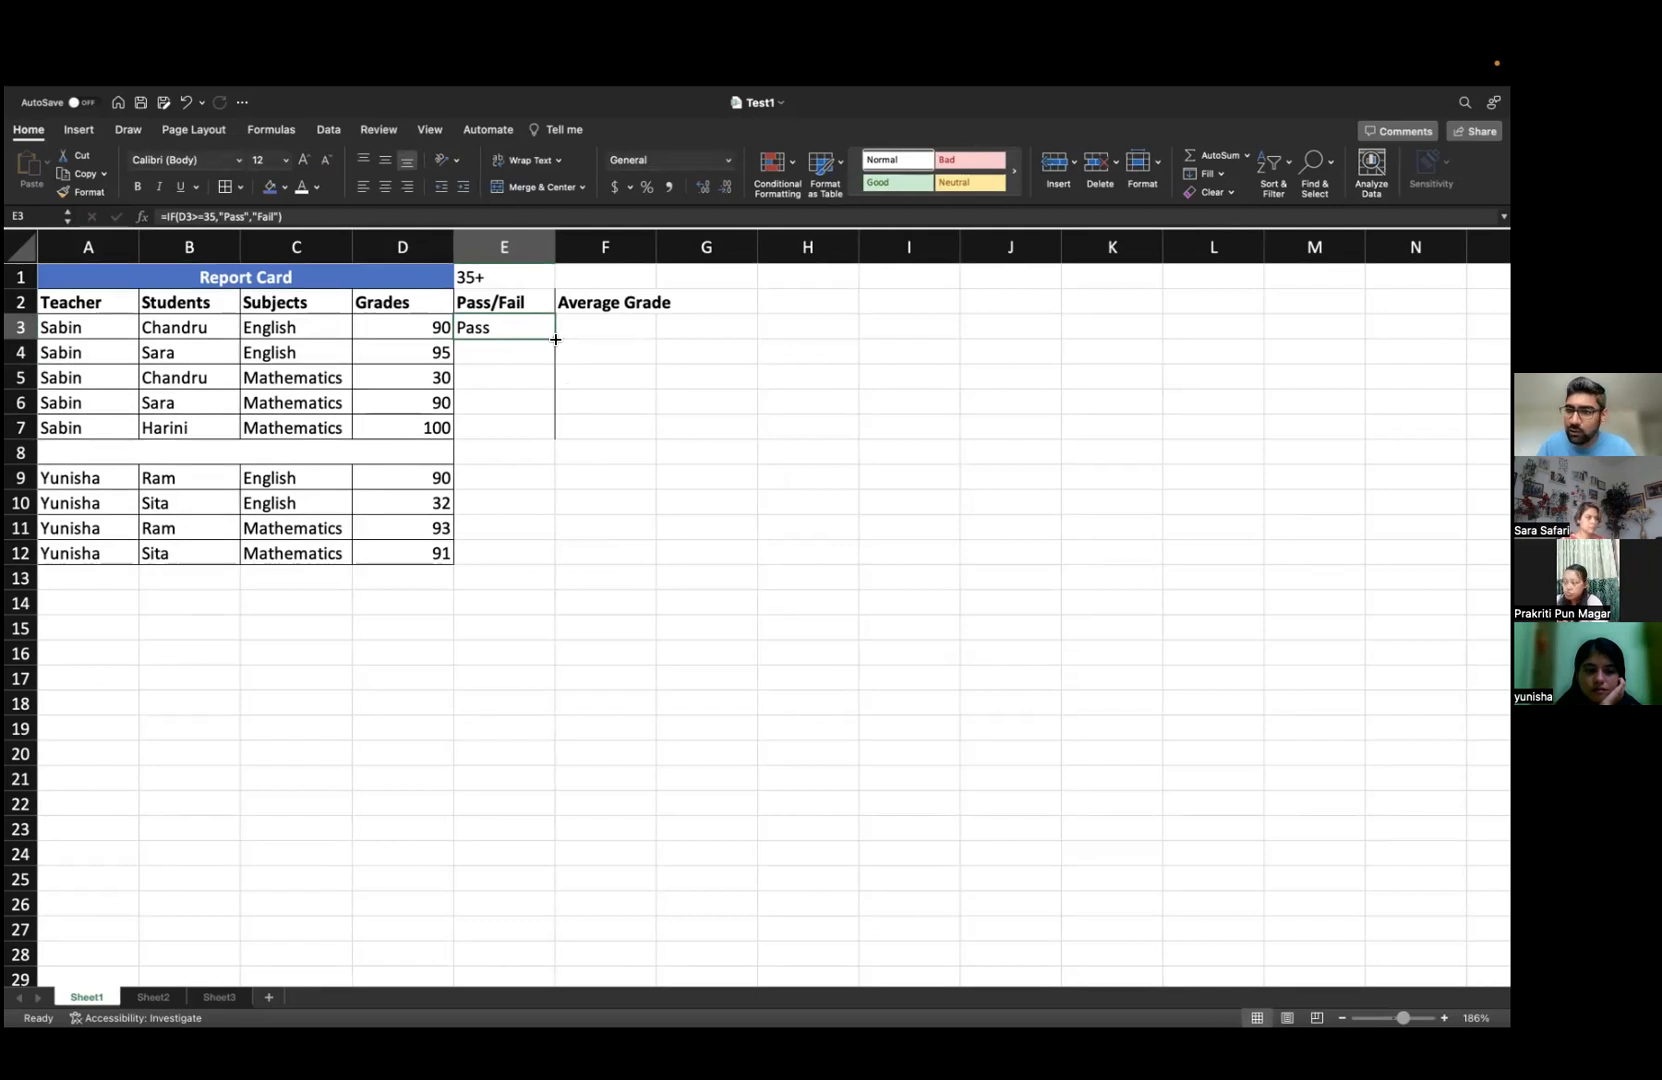
drag(556, 340, 544, 433)
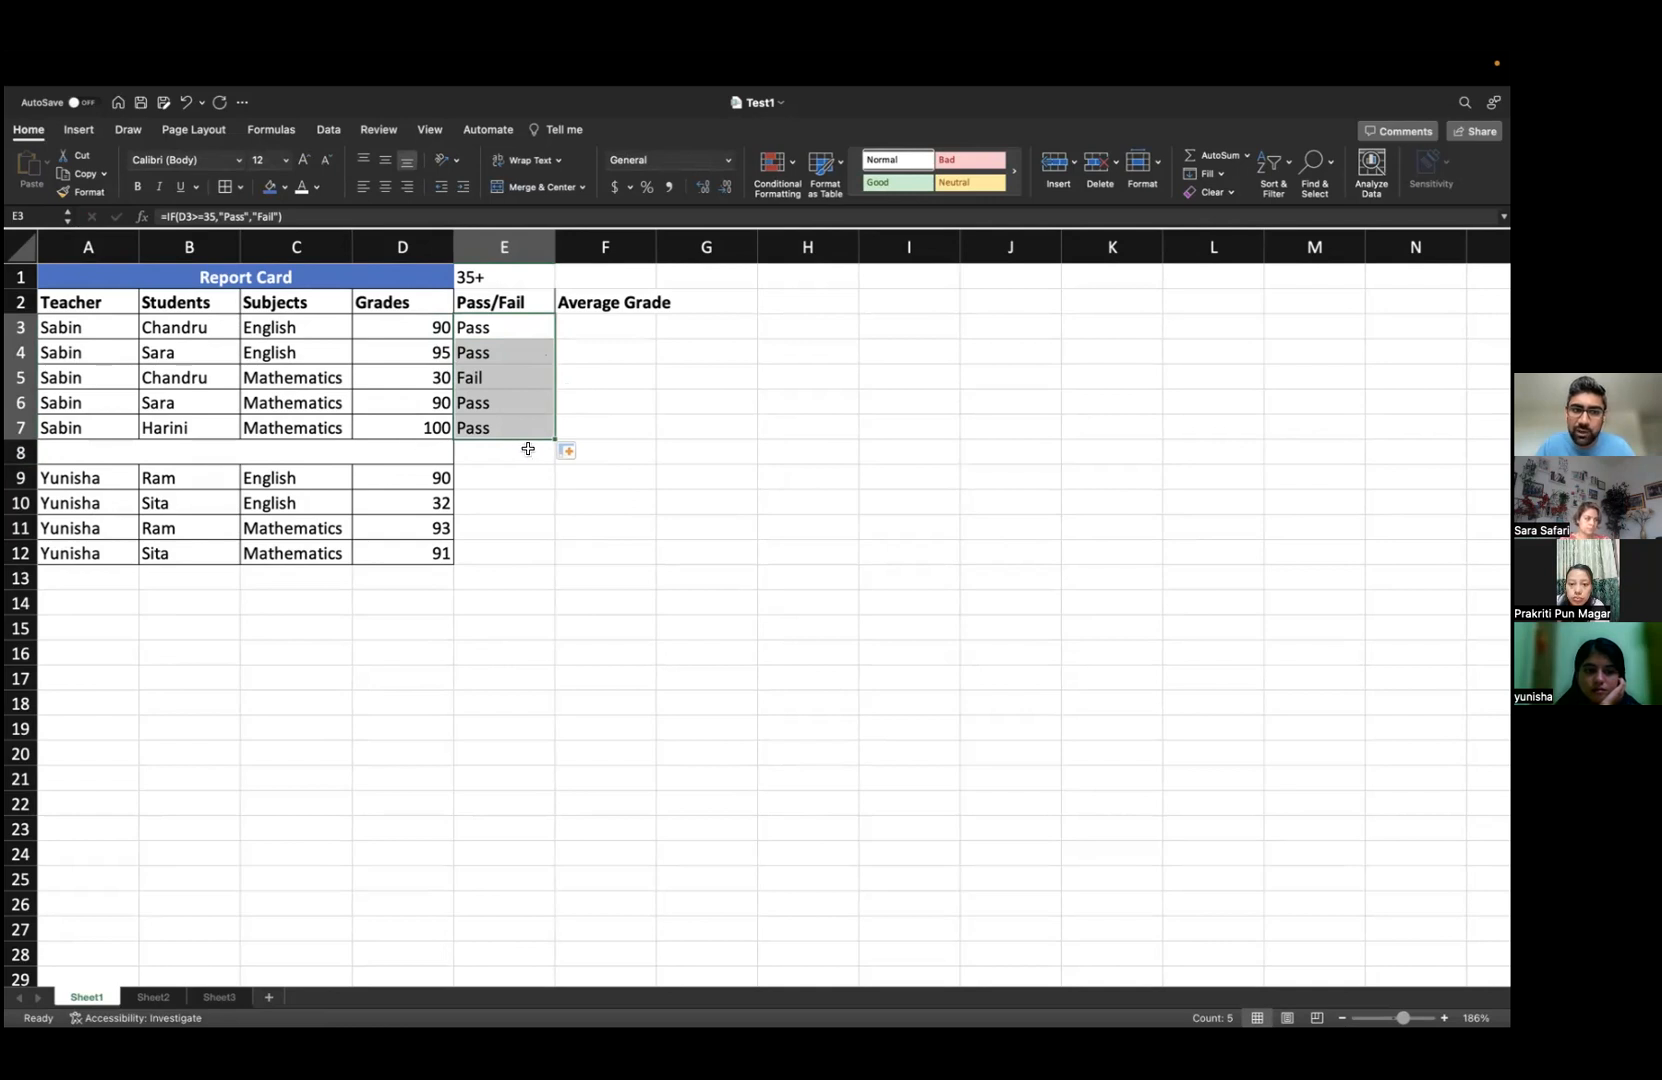
drag(556, 438, 556, 464)
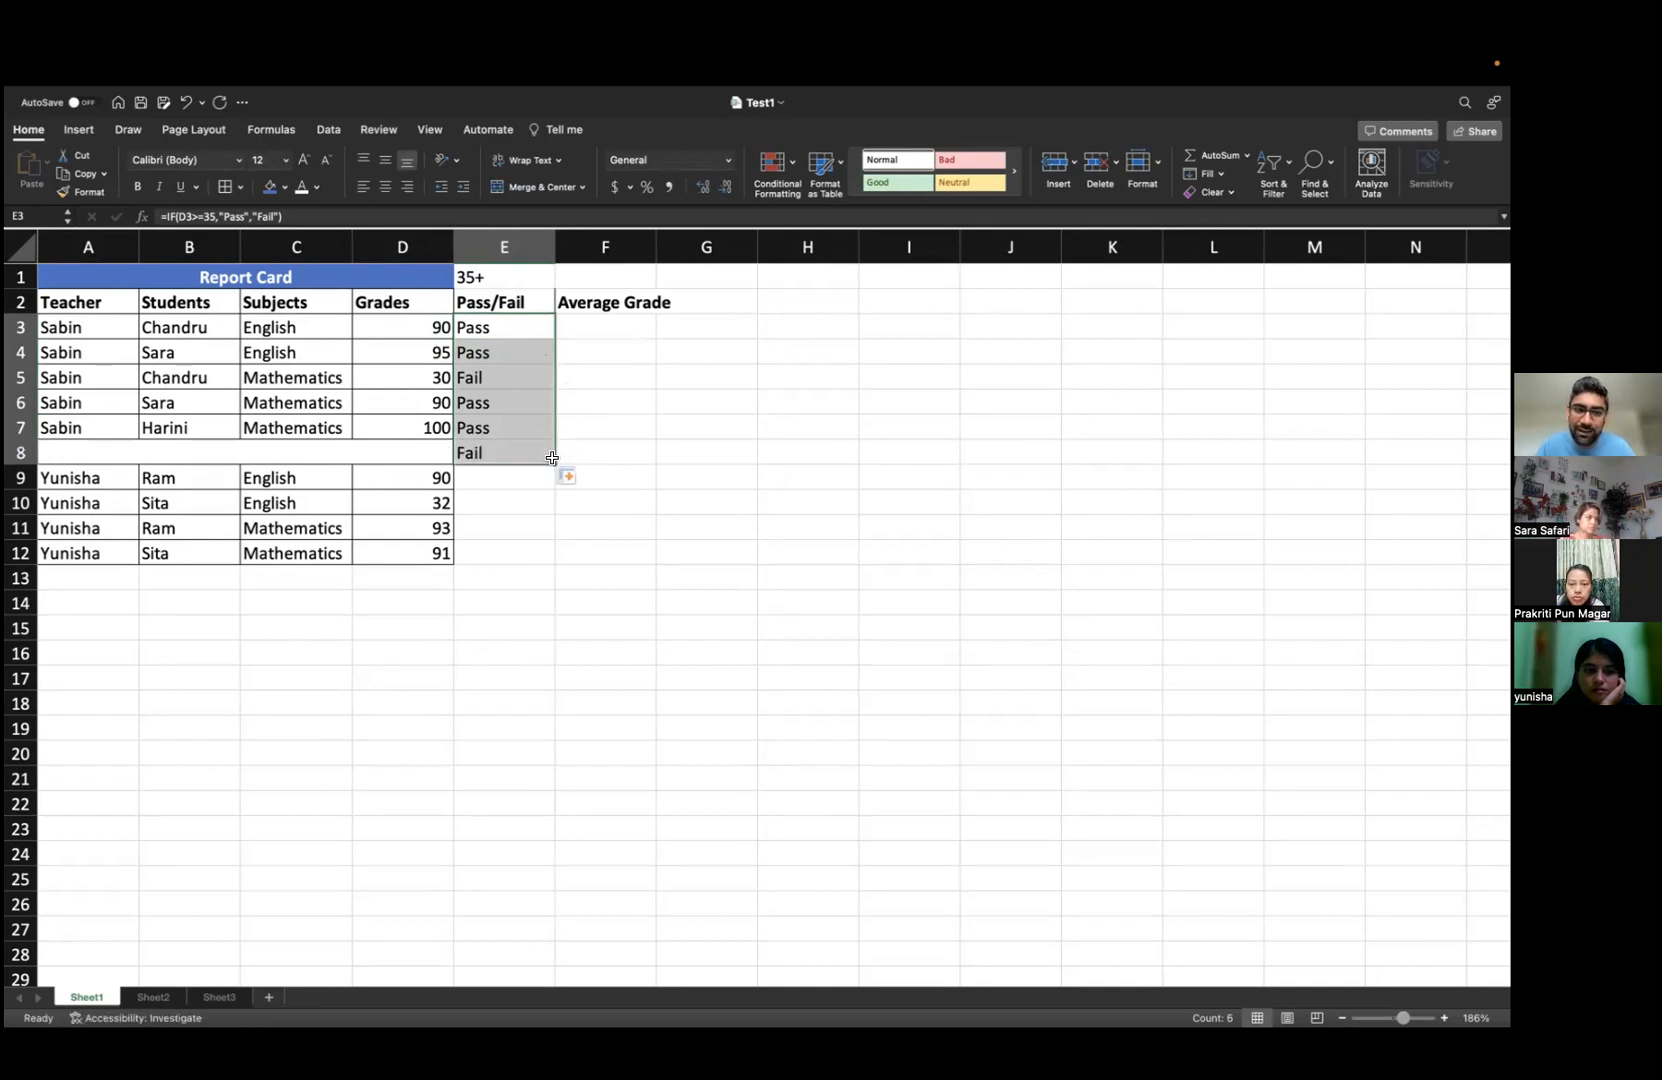
click(419, 449)
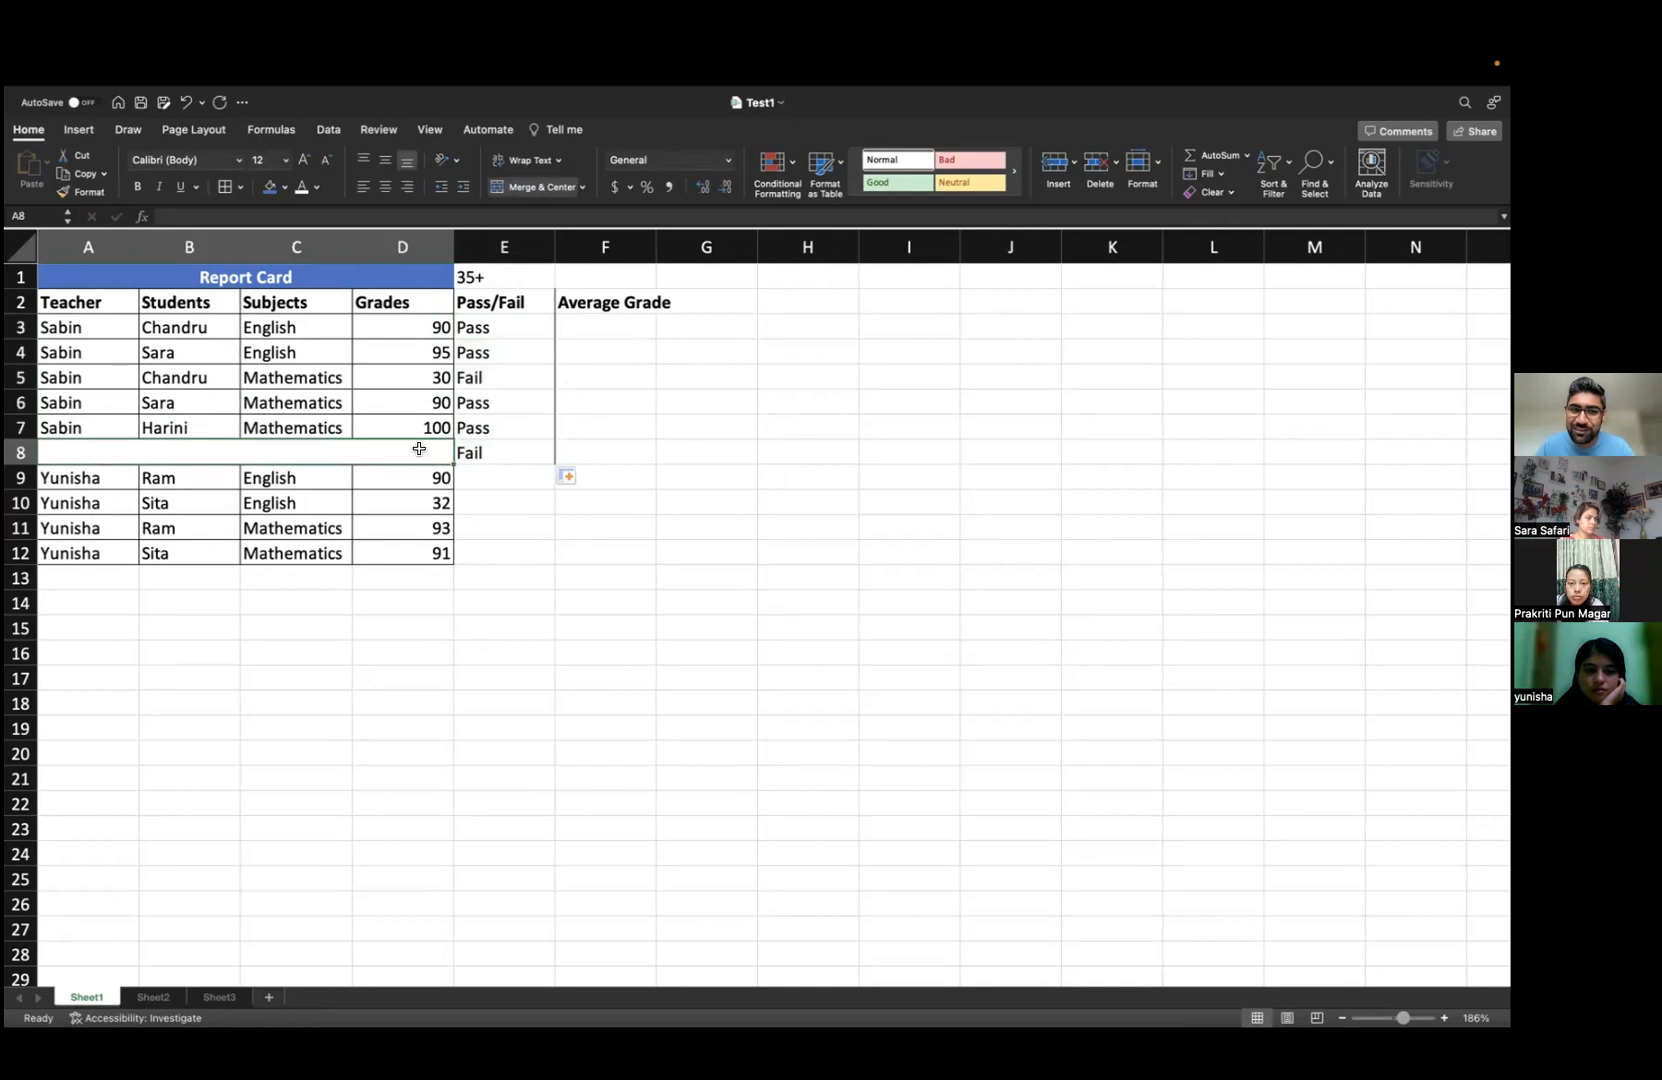
click(522, 453)
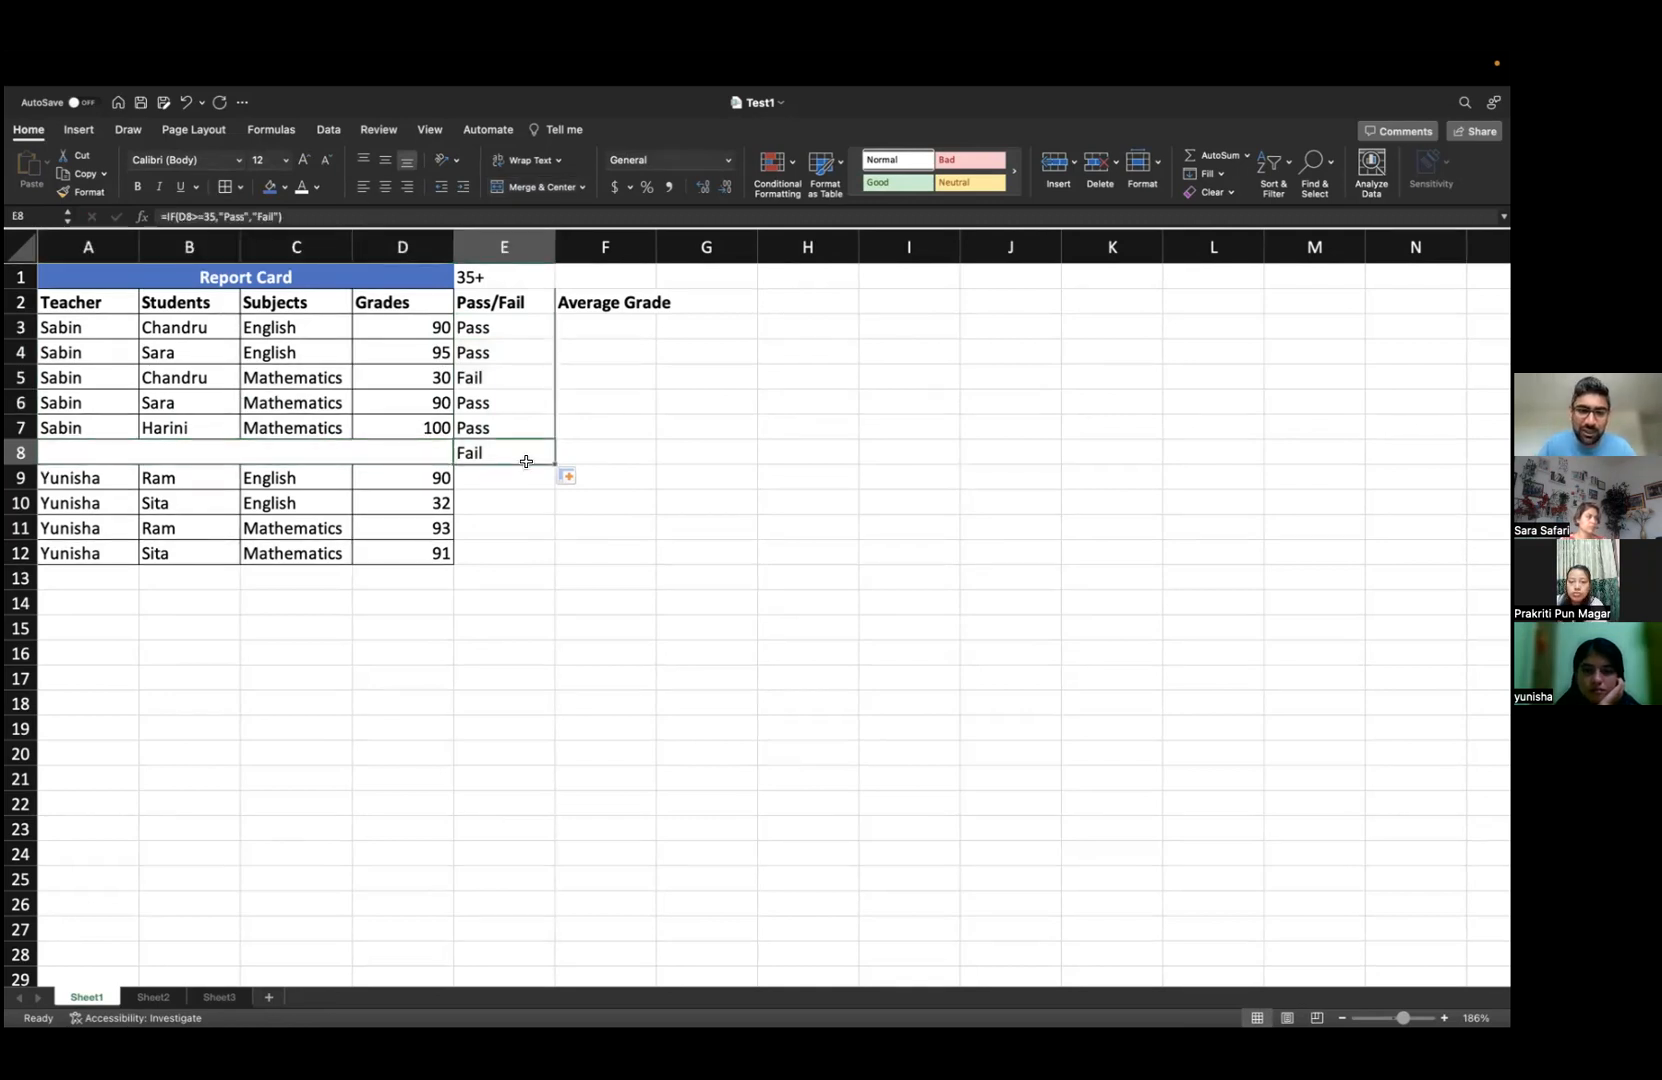
drag(554, 470, 552, 564)
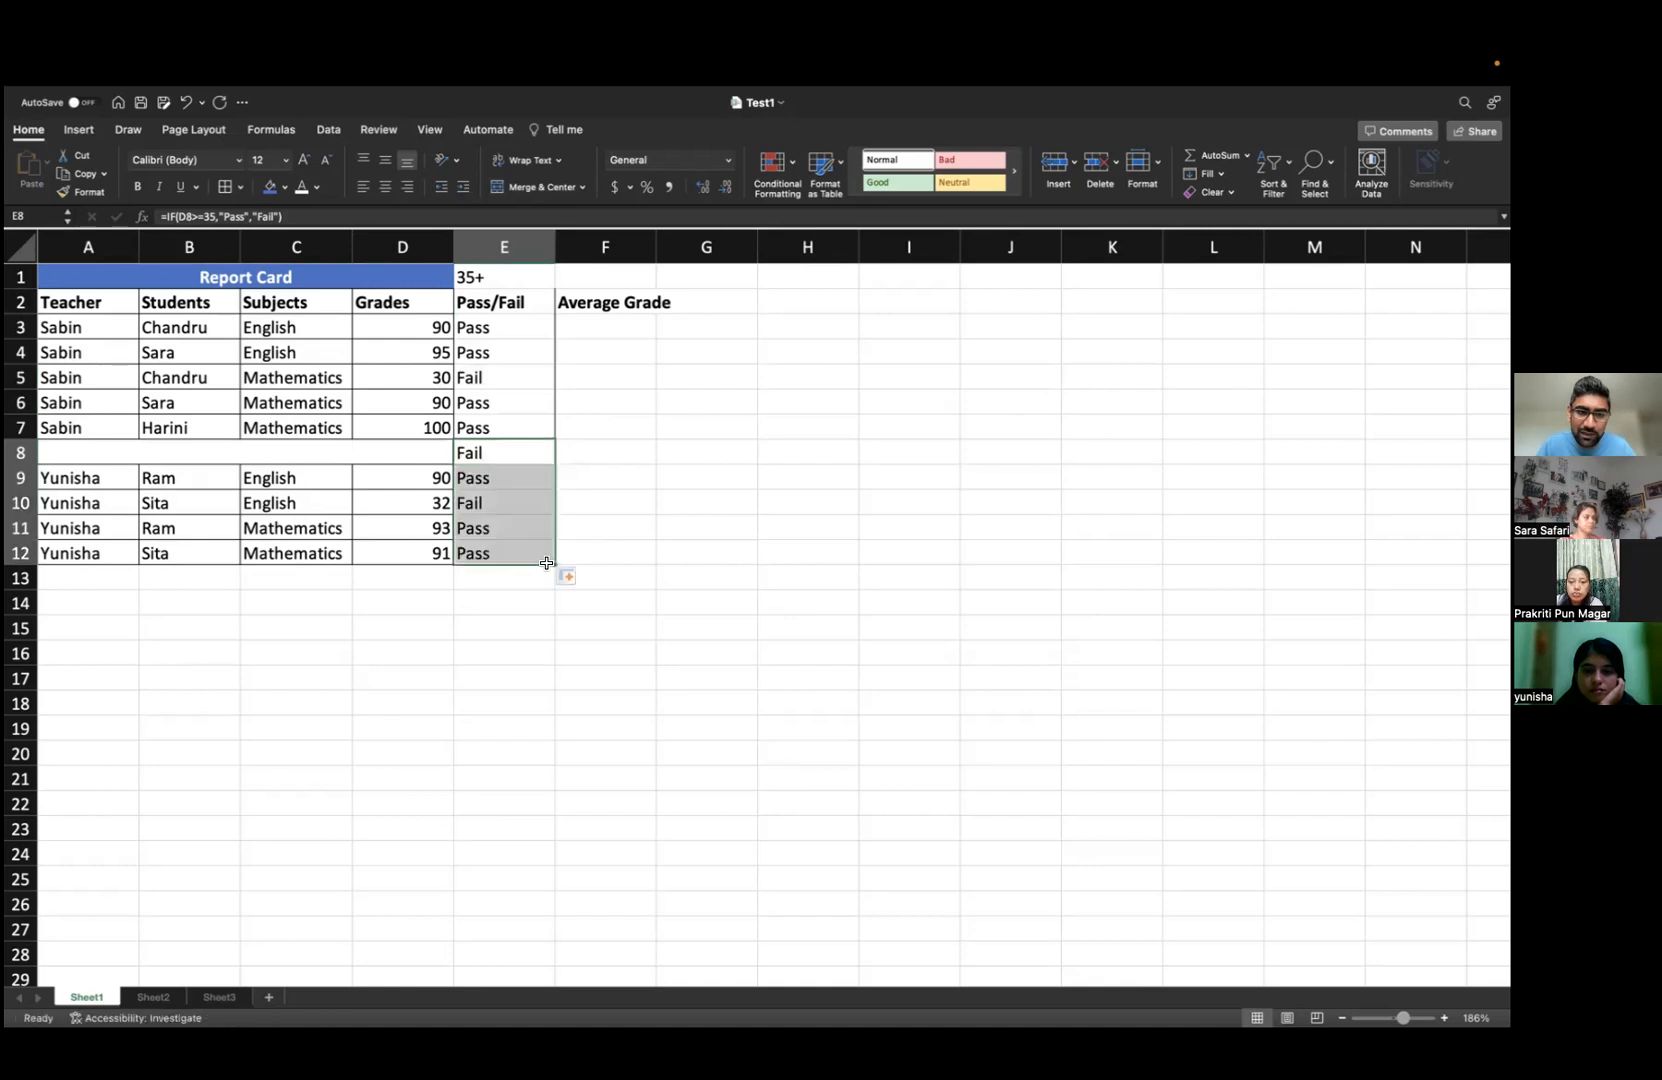
click(515, 452)
key(Delete)
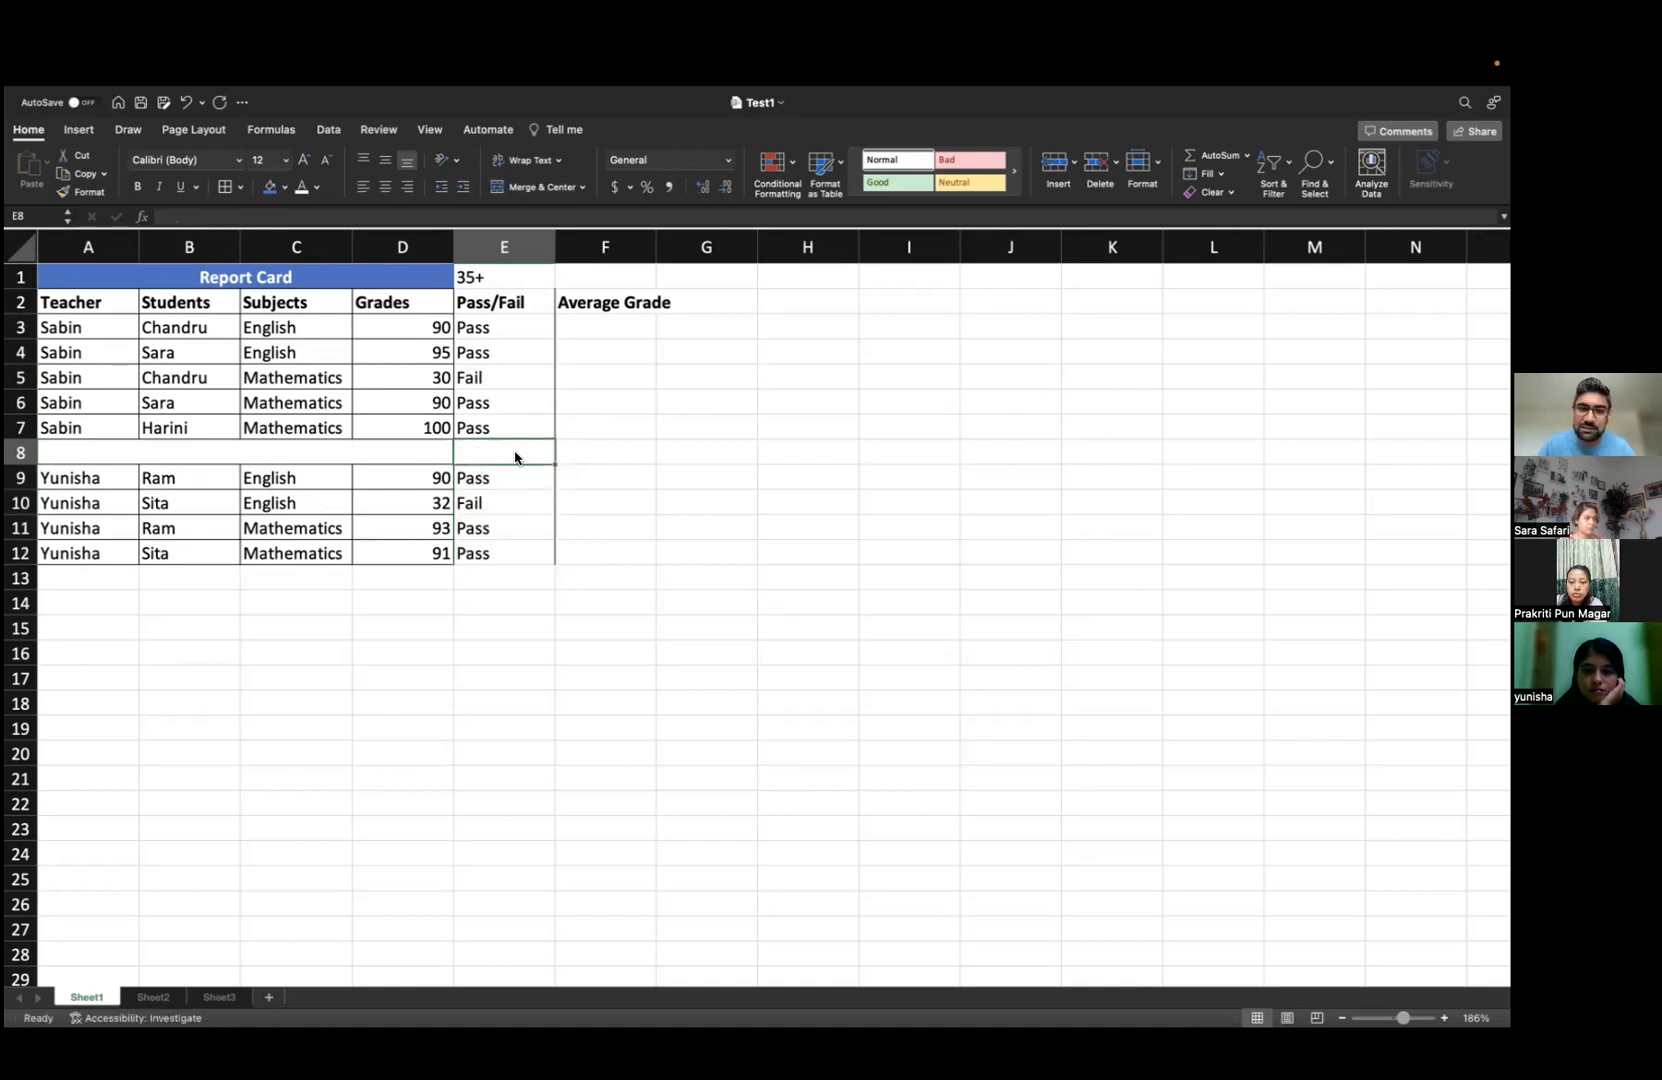
click(593, 553)
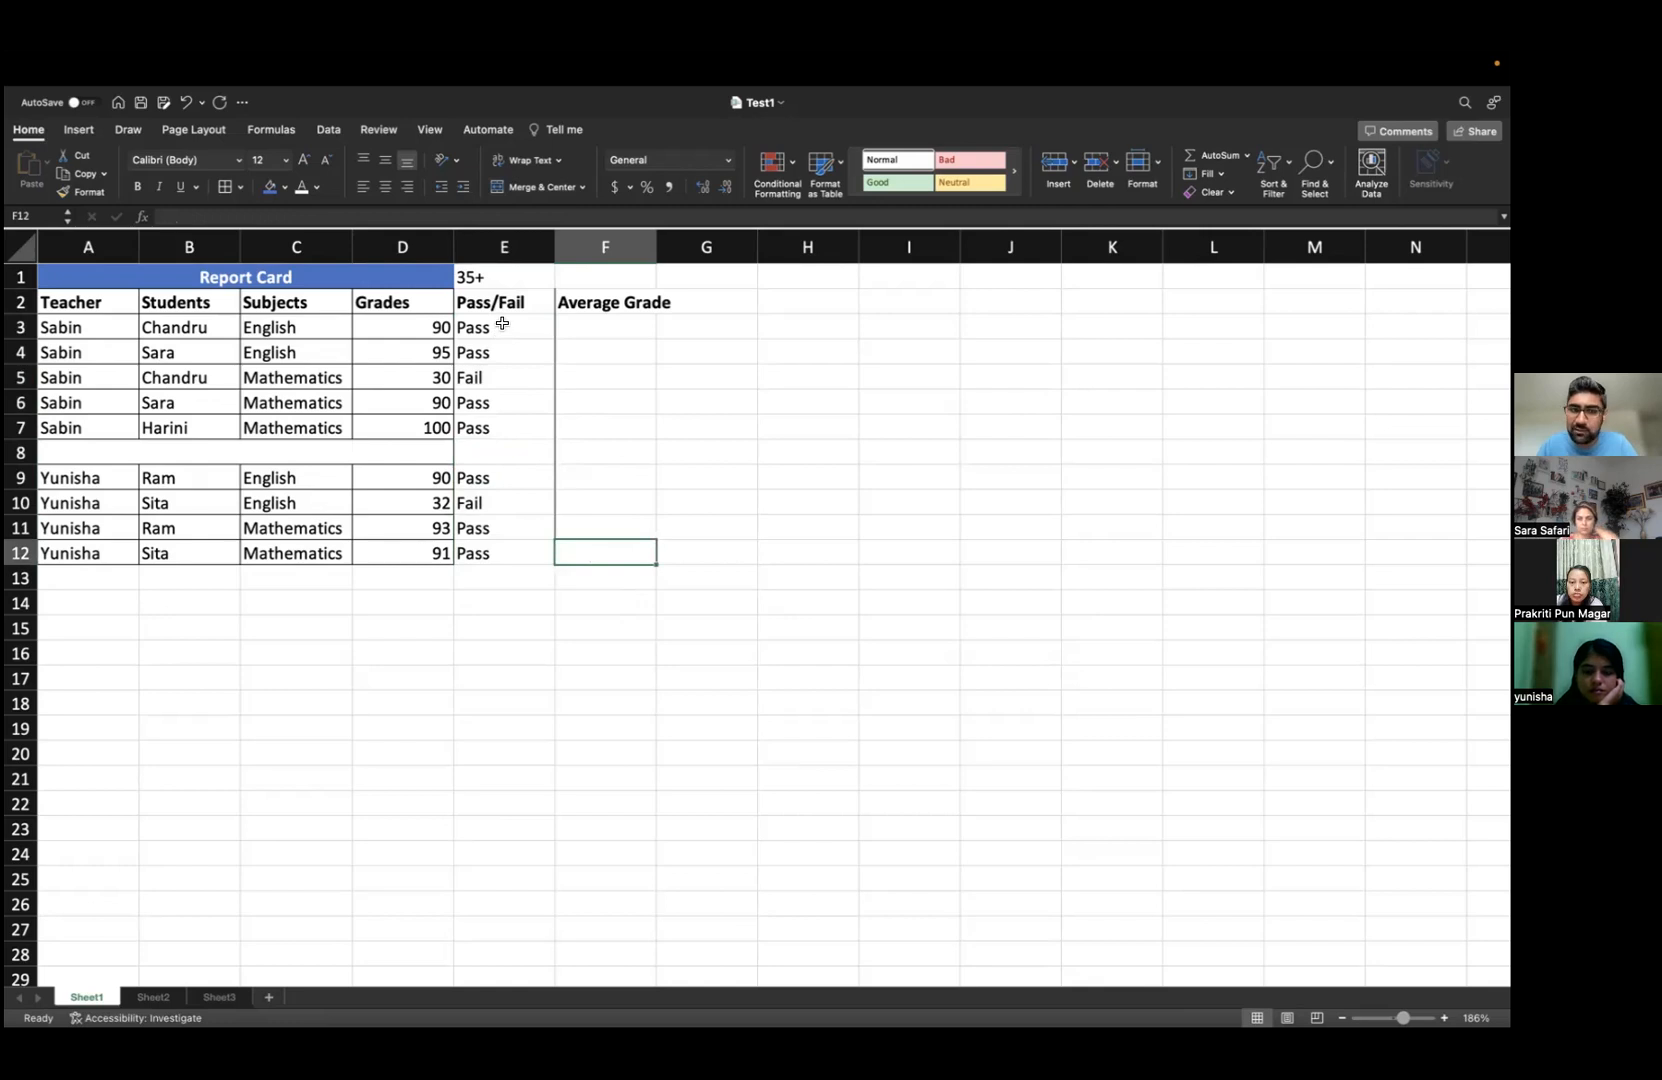
- Change the passing mark in cell E1 to "40+"
click(475, 277)
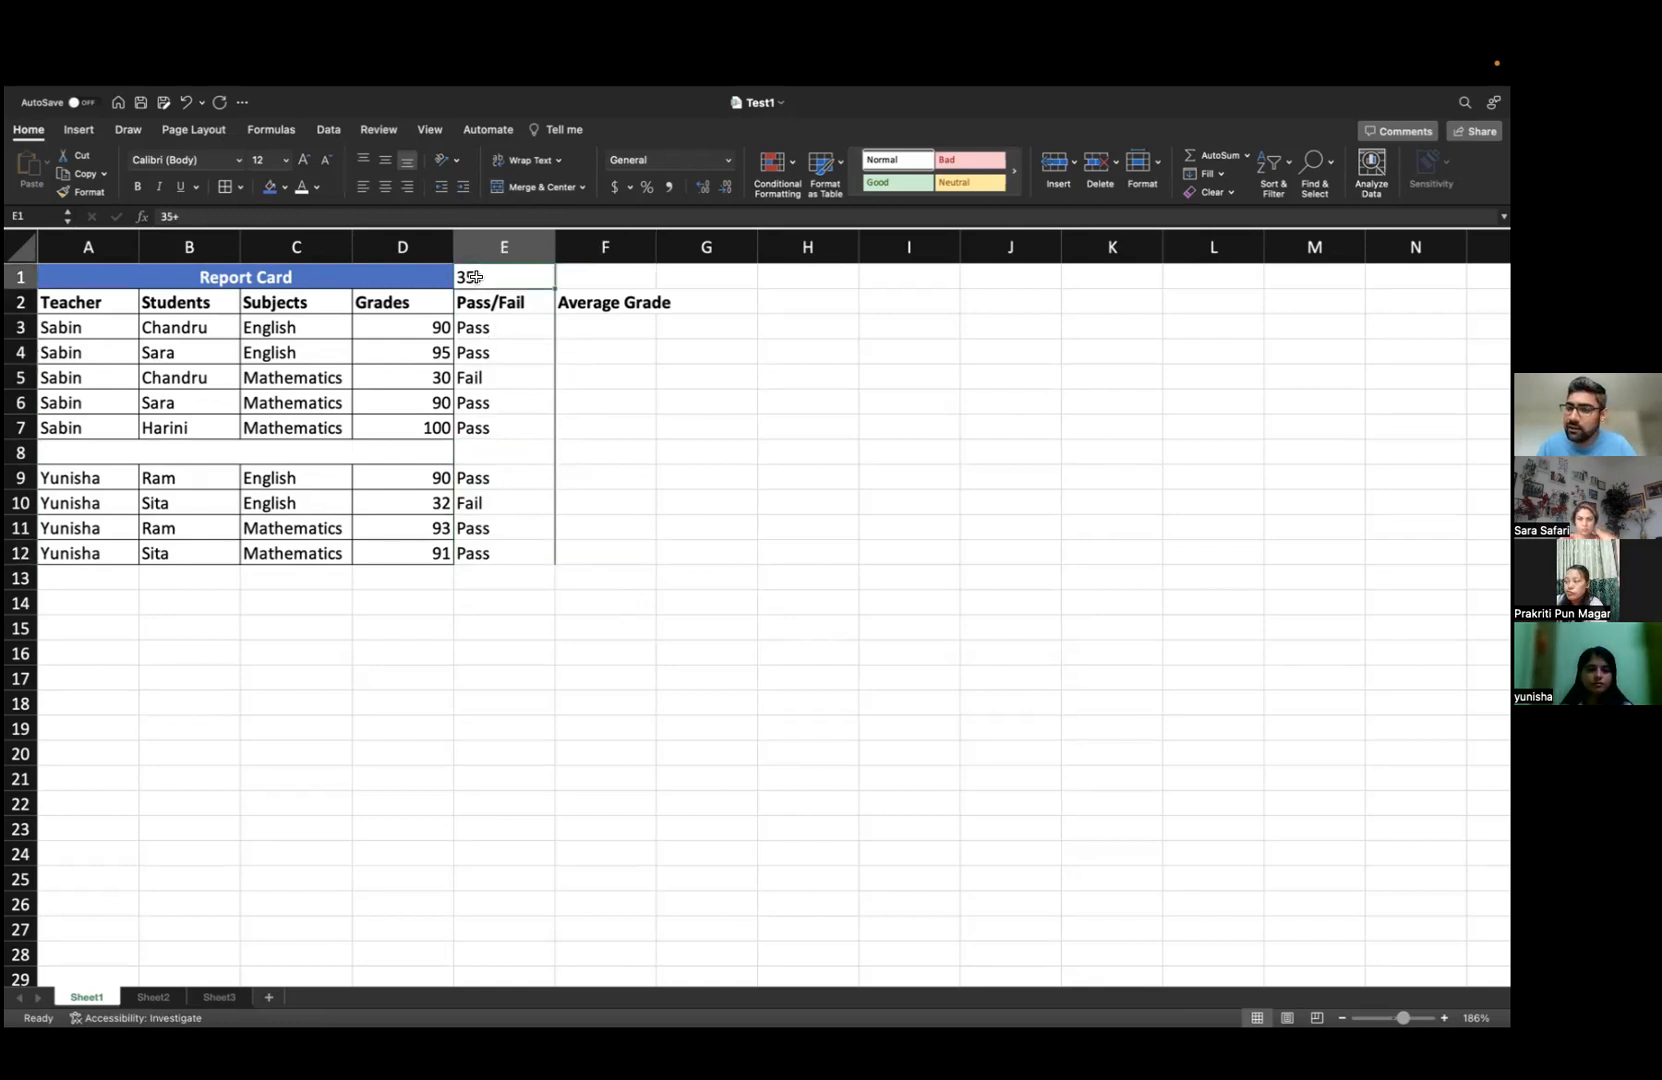
click(170, 216)
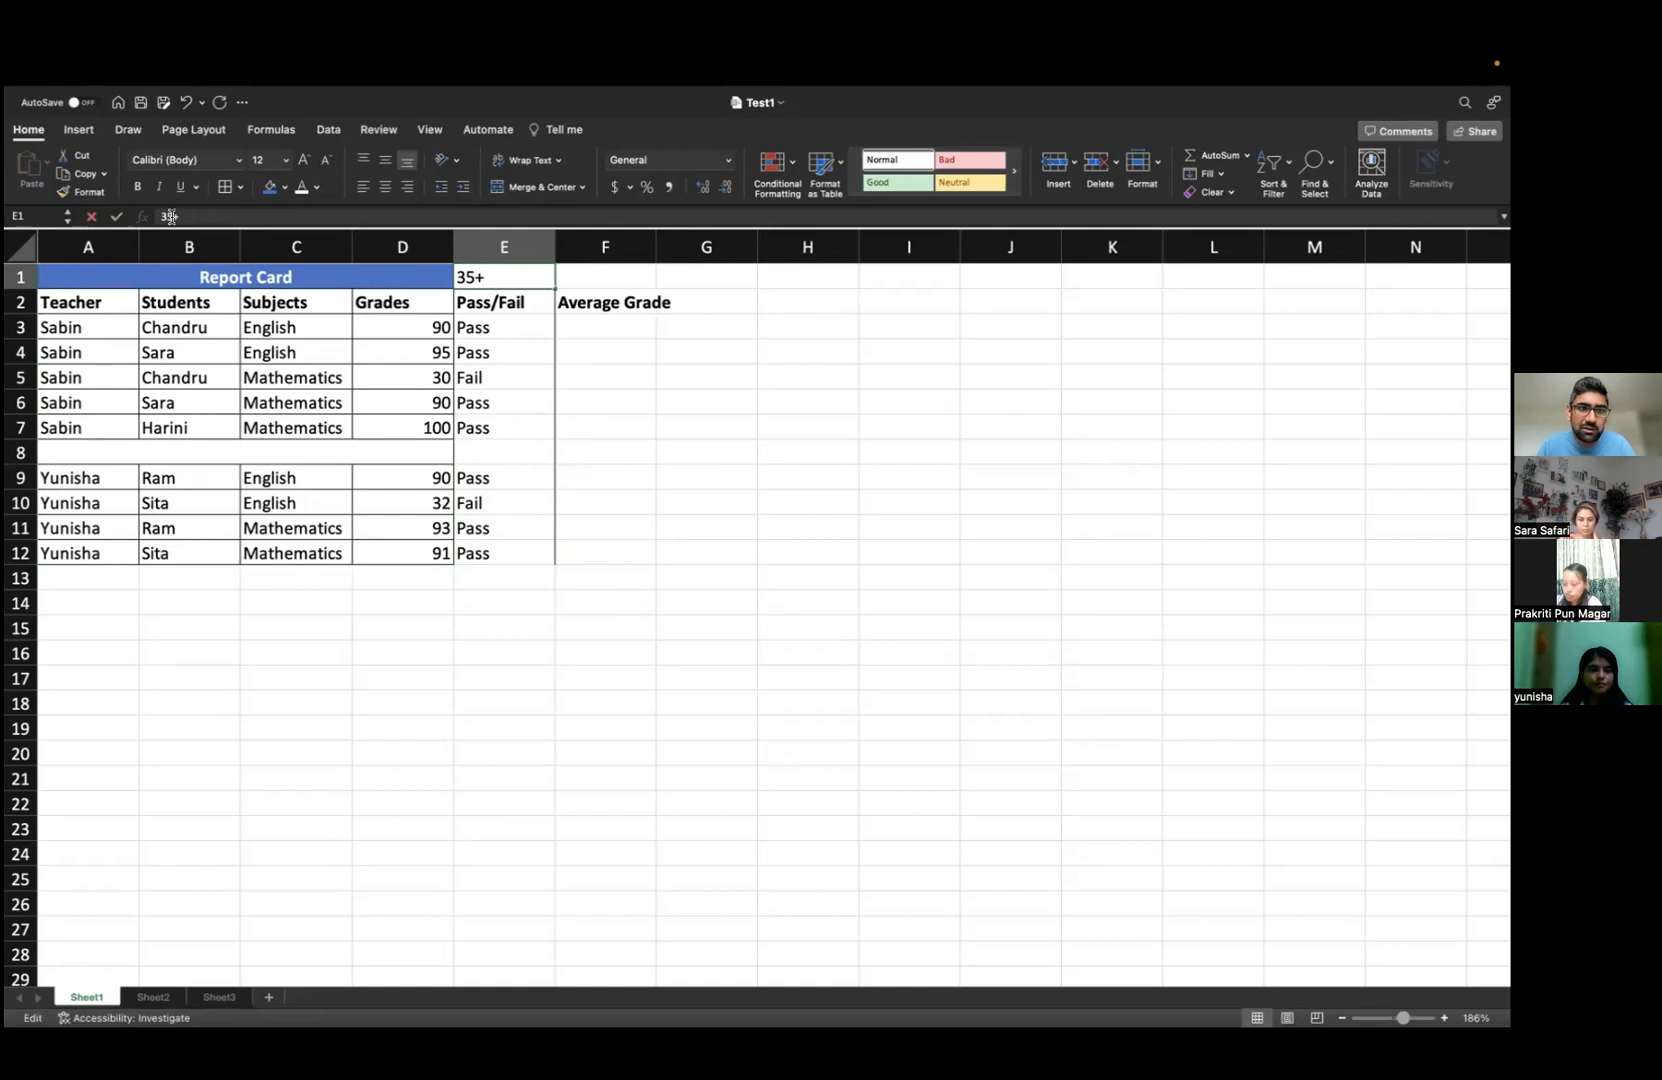
key(BackSpace)
key(BackSpace)
text(40+)
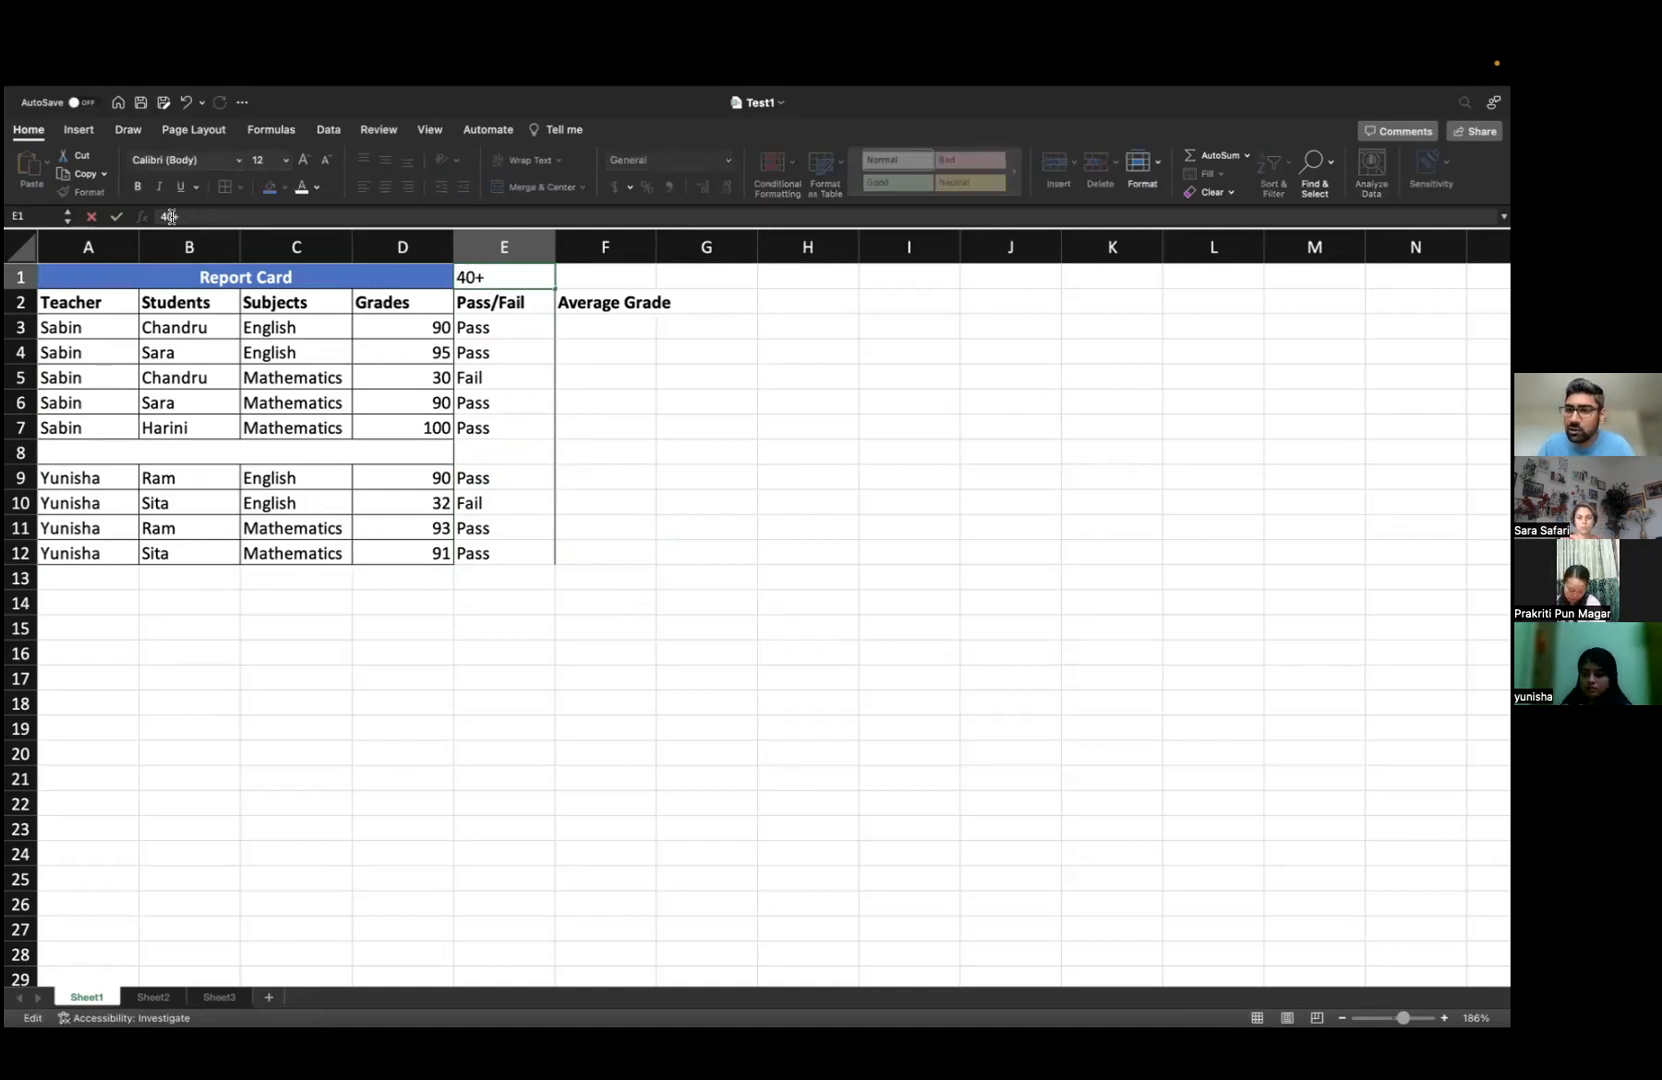
key(Return)
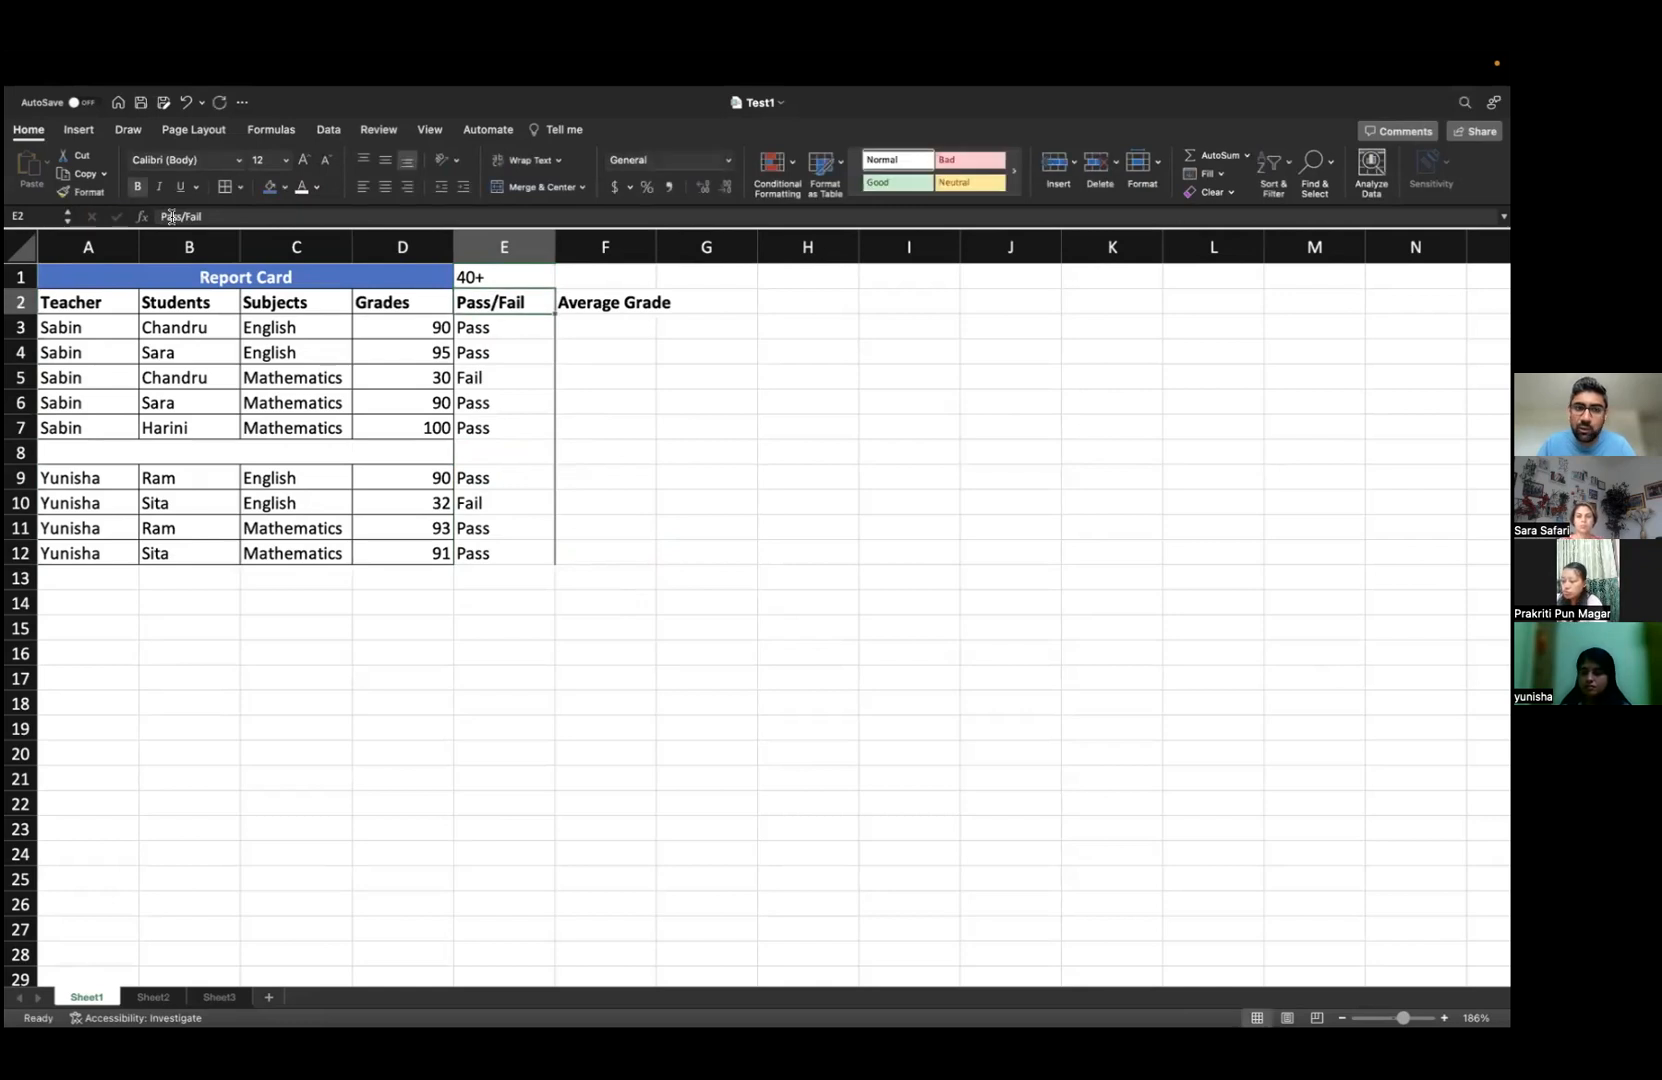
- Change the passing threshold in the E3 Pass/Fail formula to 40, giving =IF(D3>=40,"Pass","Fail")
key(Return)
click(213, 216)
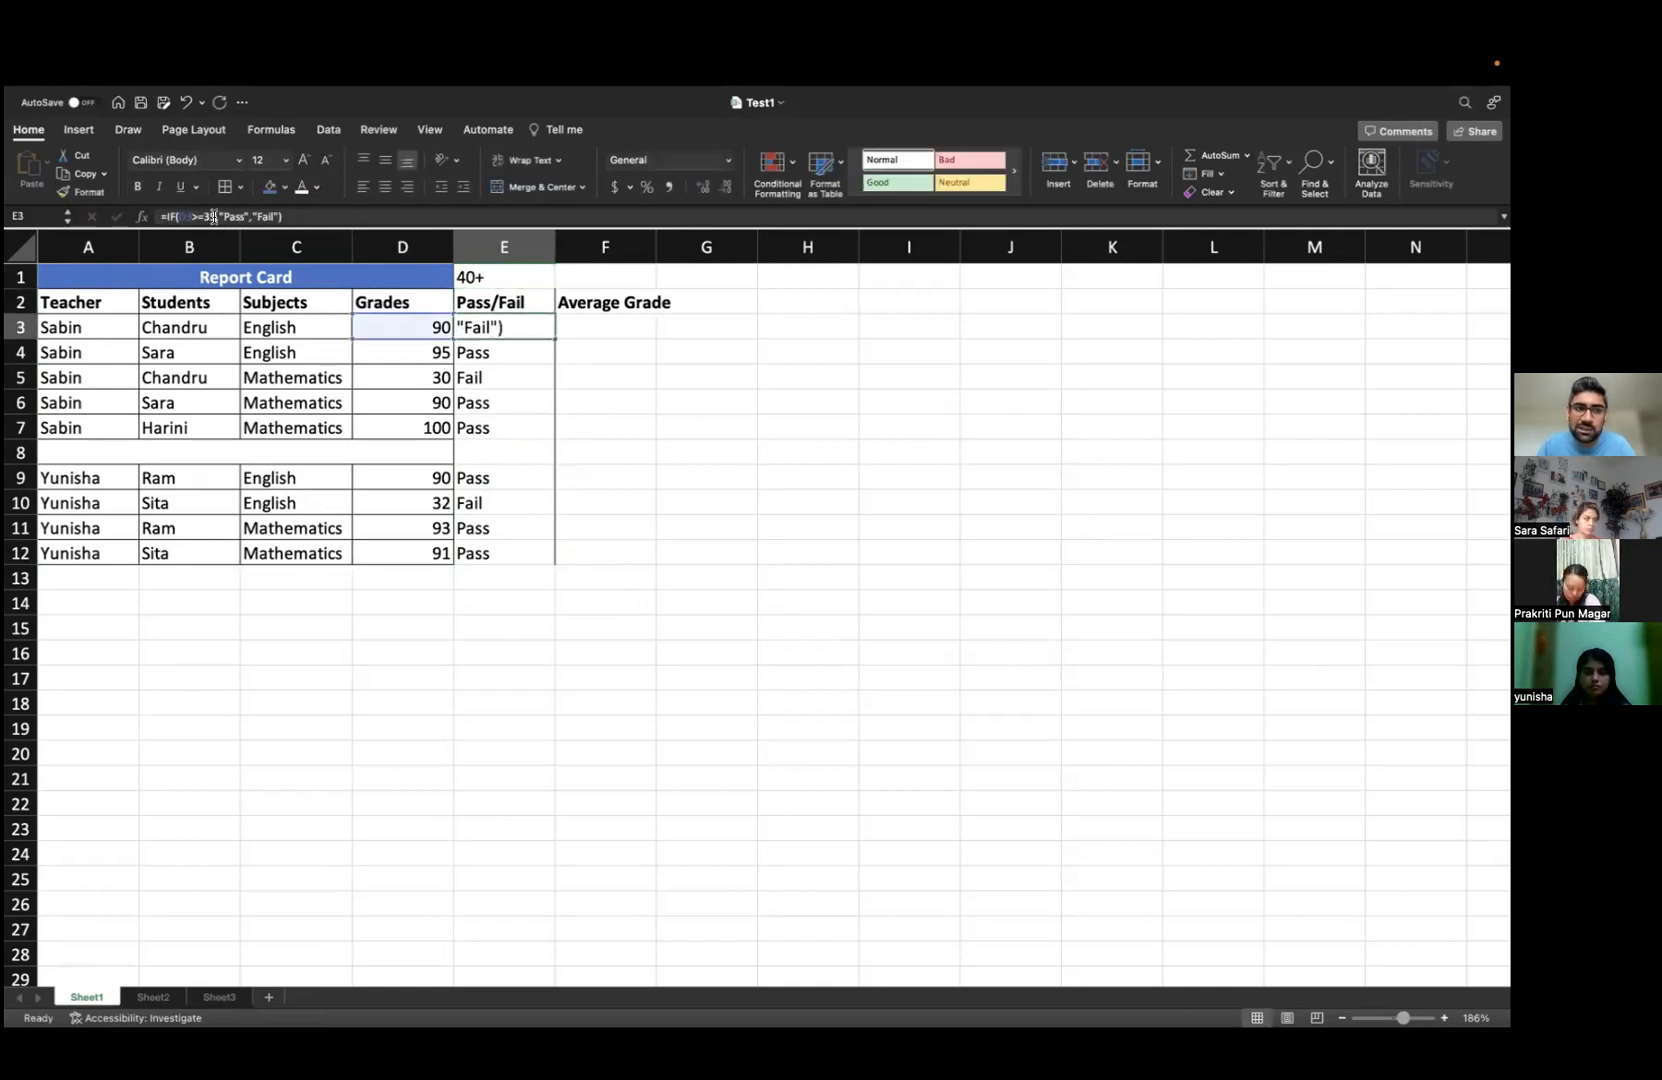
key(BackSpace)
key(BackSpace)
text(40)
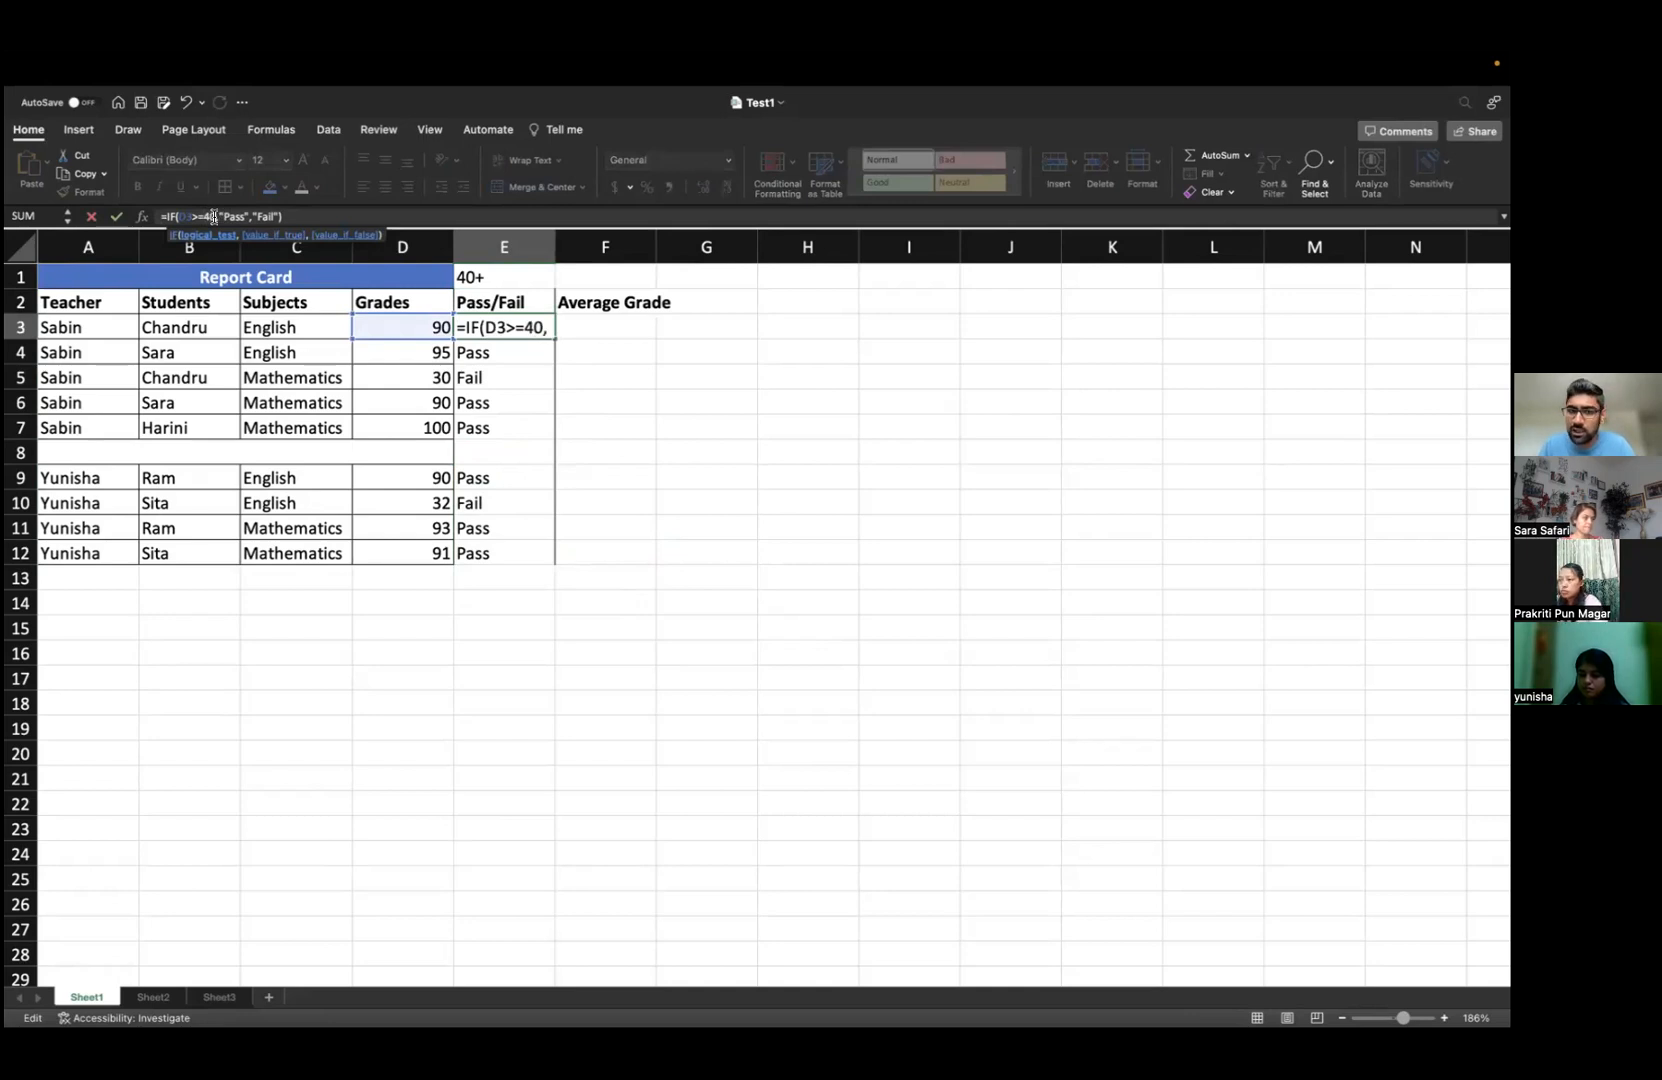
key(Return)
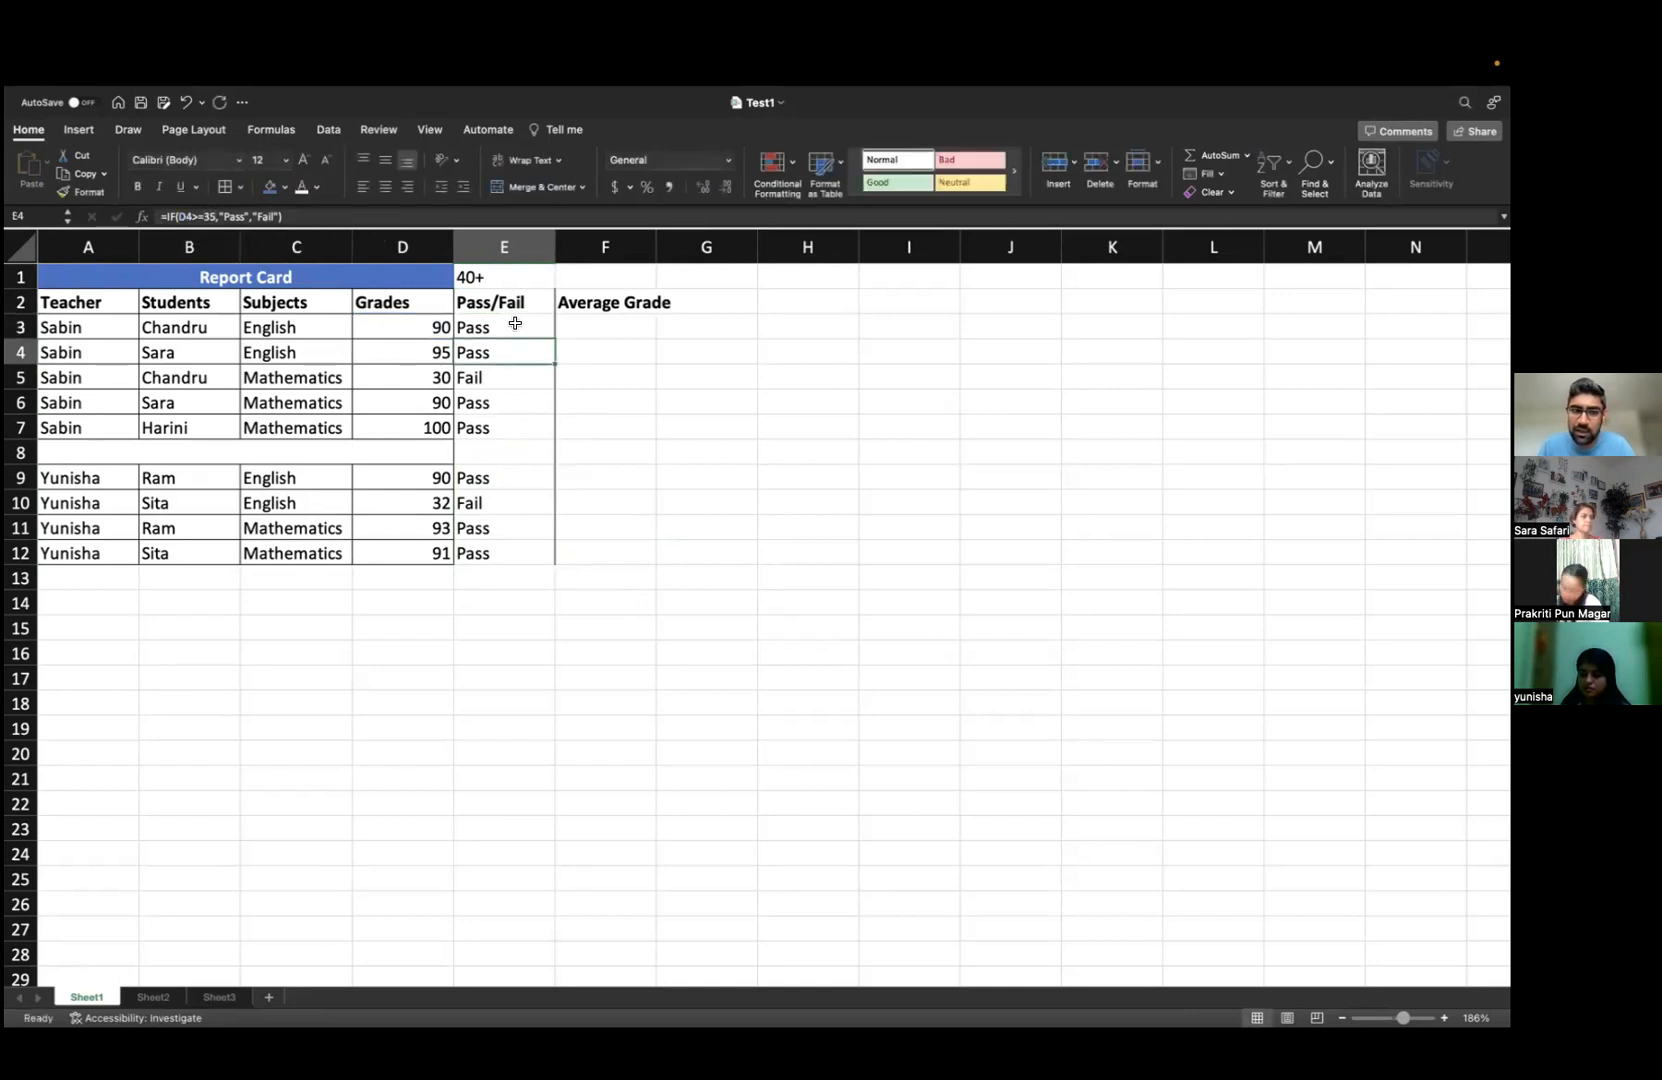
- Fill the updated Pass/Fail formula from E3 down to E12 and clear the result in the blank separator row, E8
click(544, 336)
drag(557, 341, 537, 561)
click(504, 450)
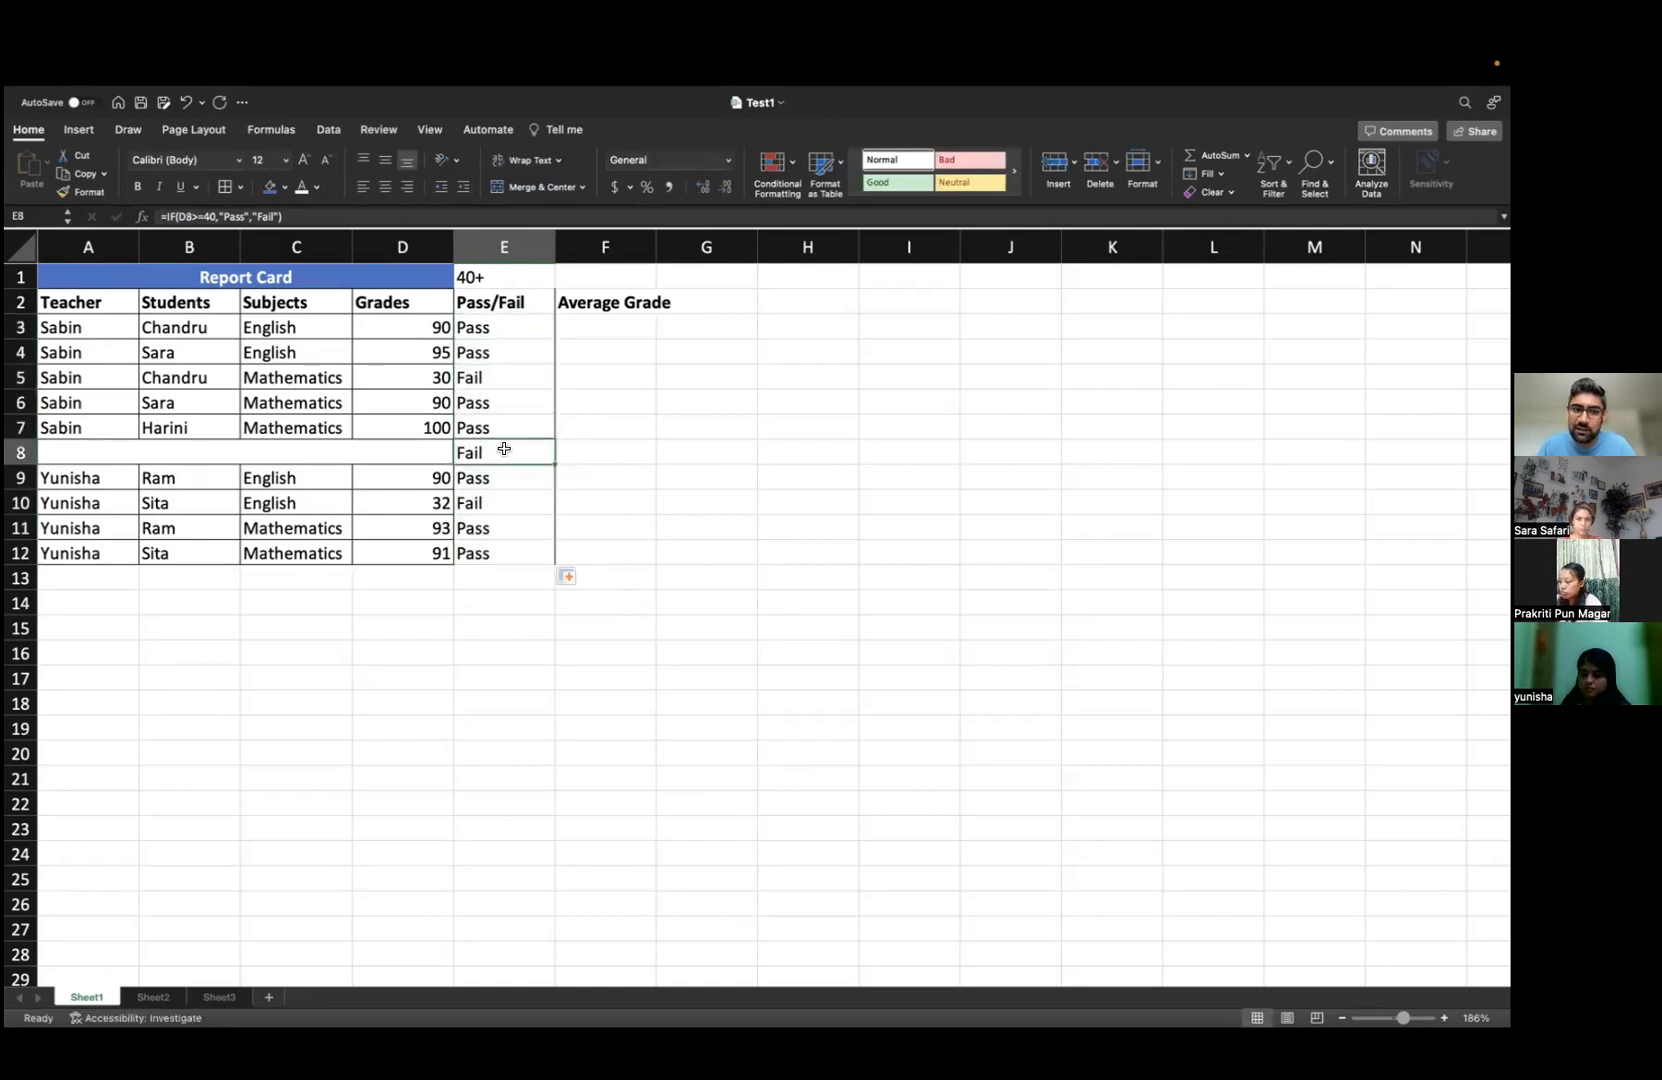
key(Delete)
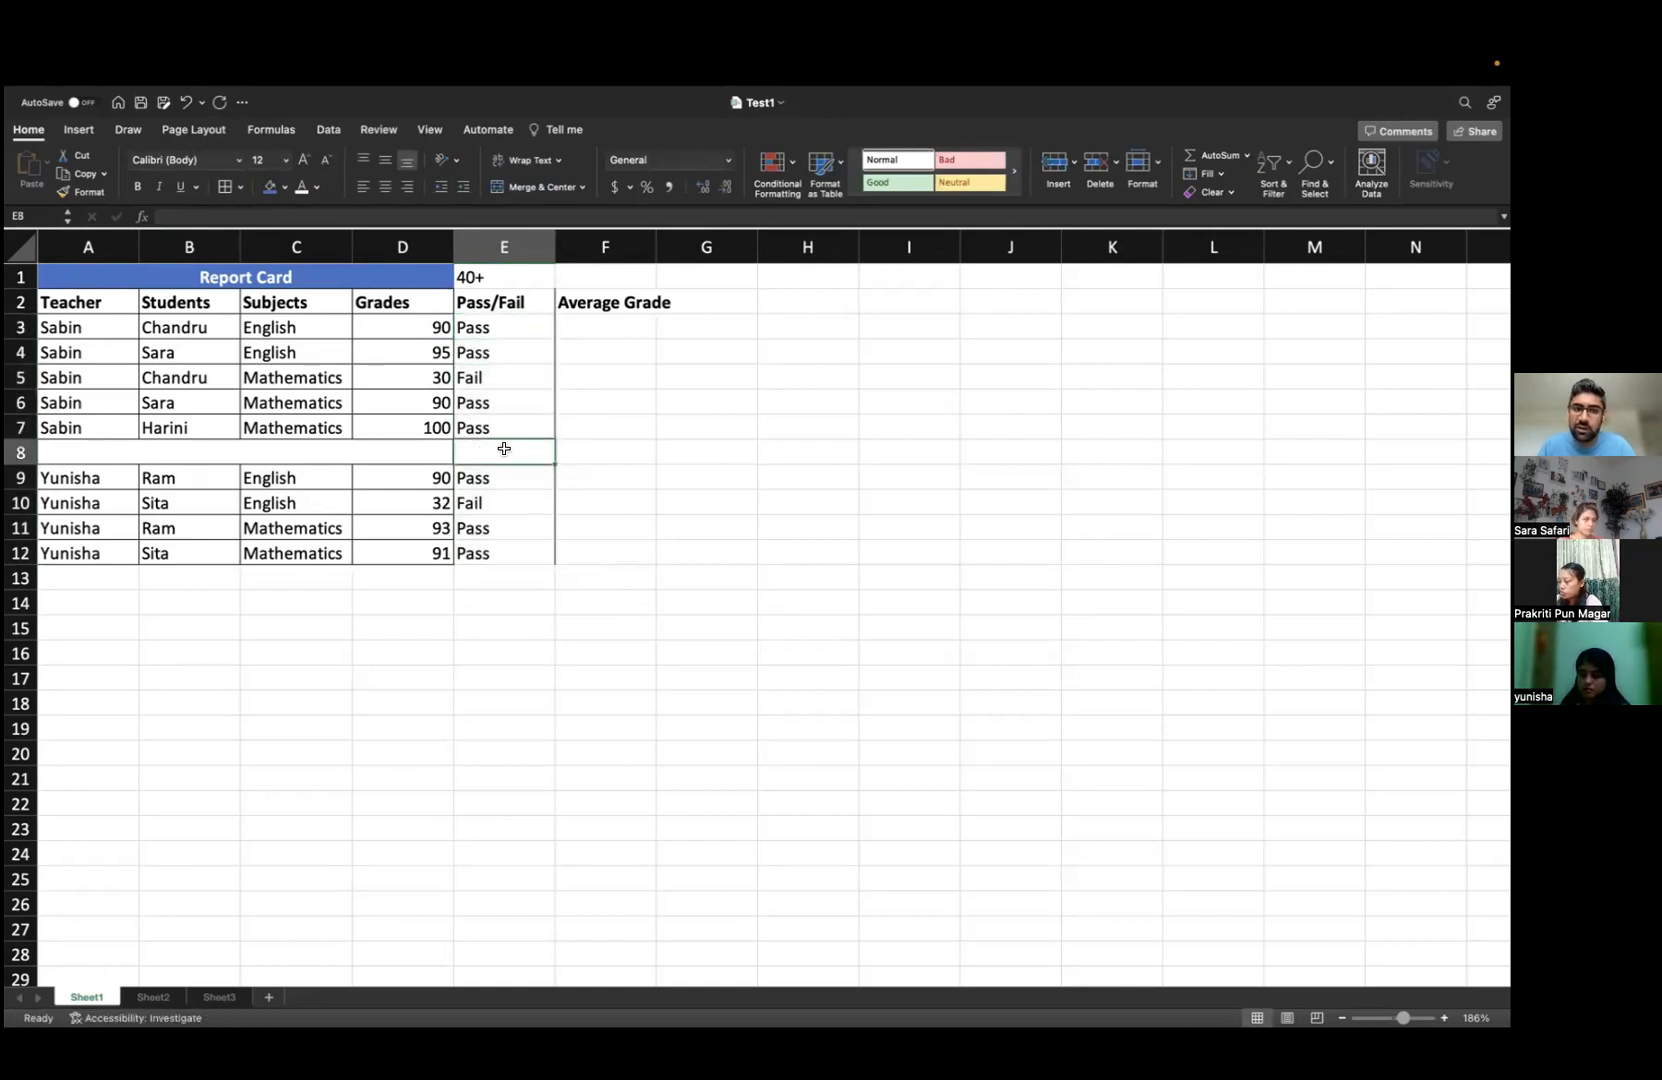
- Set the Mathematics grade in cell D5 to 40 to test the new passing mark
click(440, 380)
text(40)
key(Return)
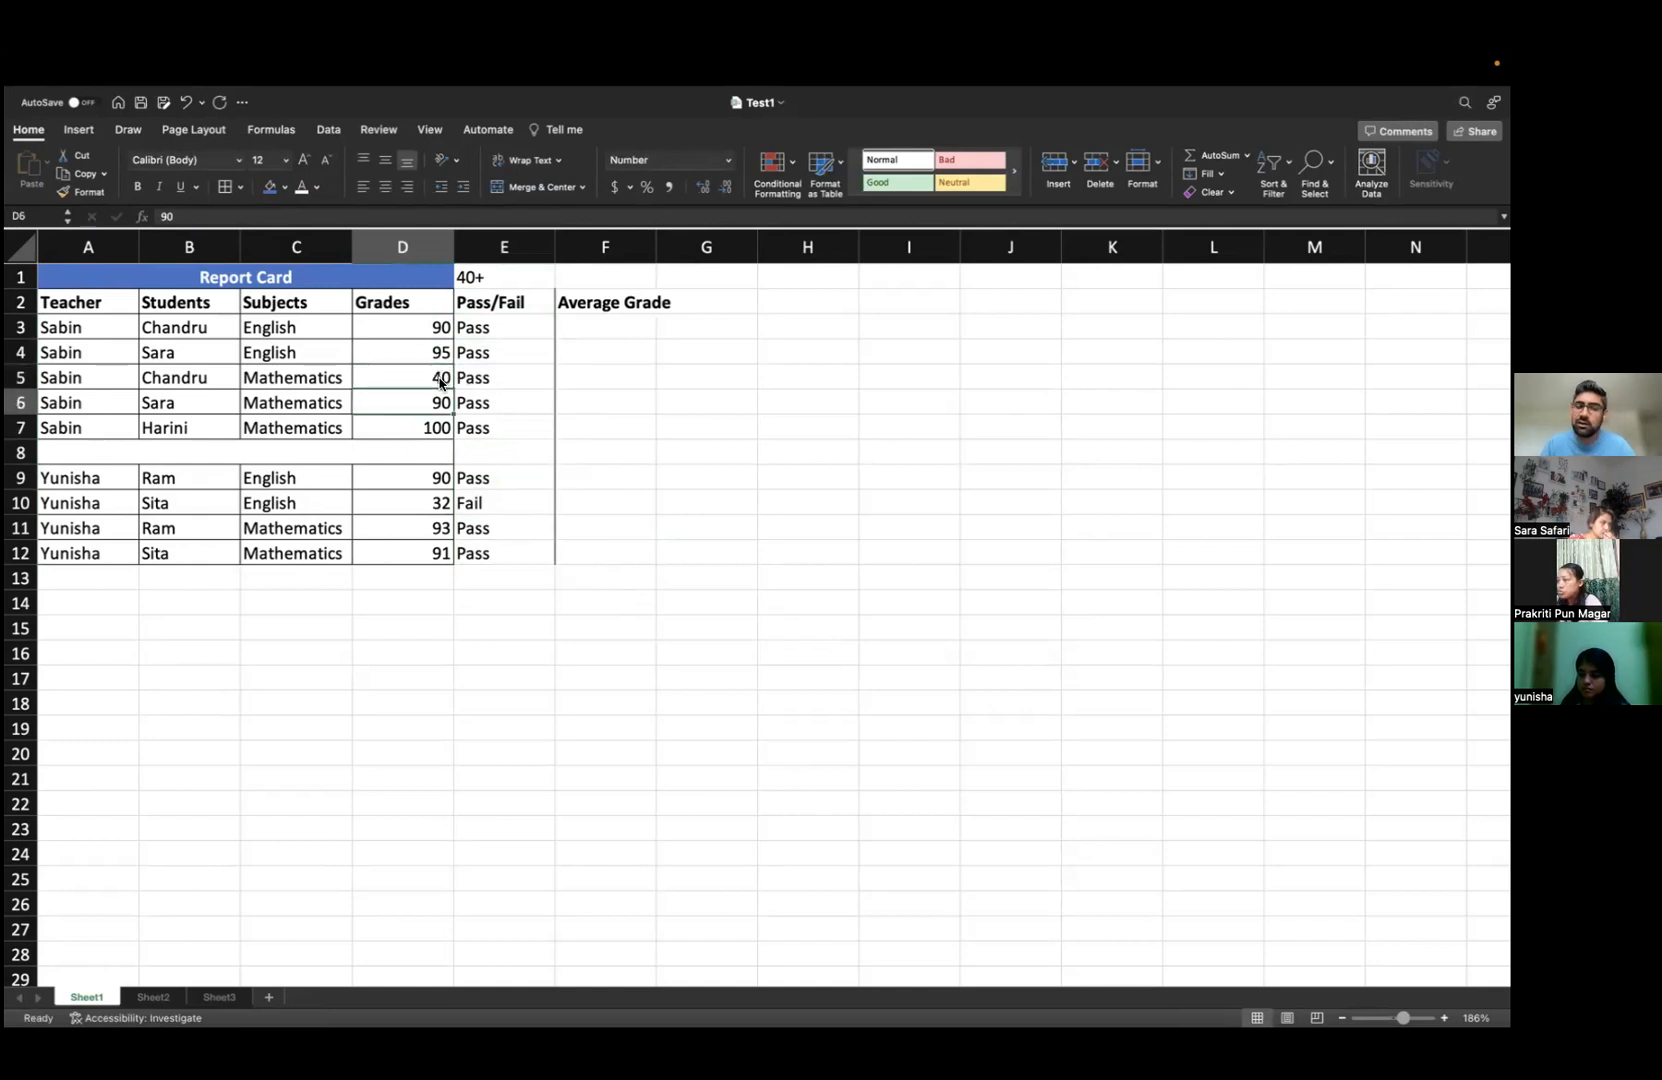
click(438, 377)
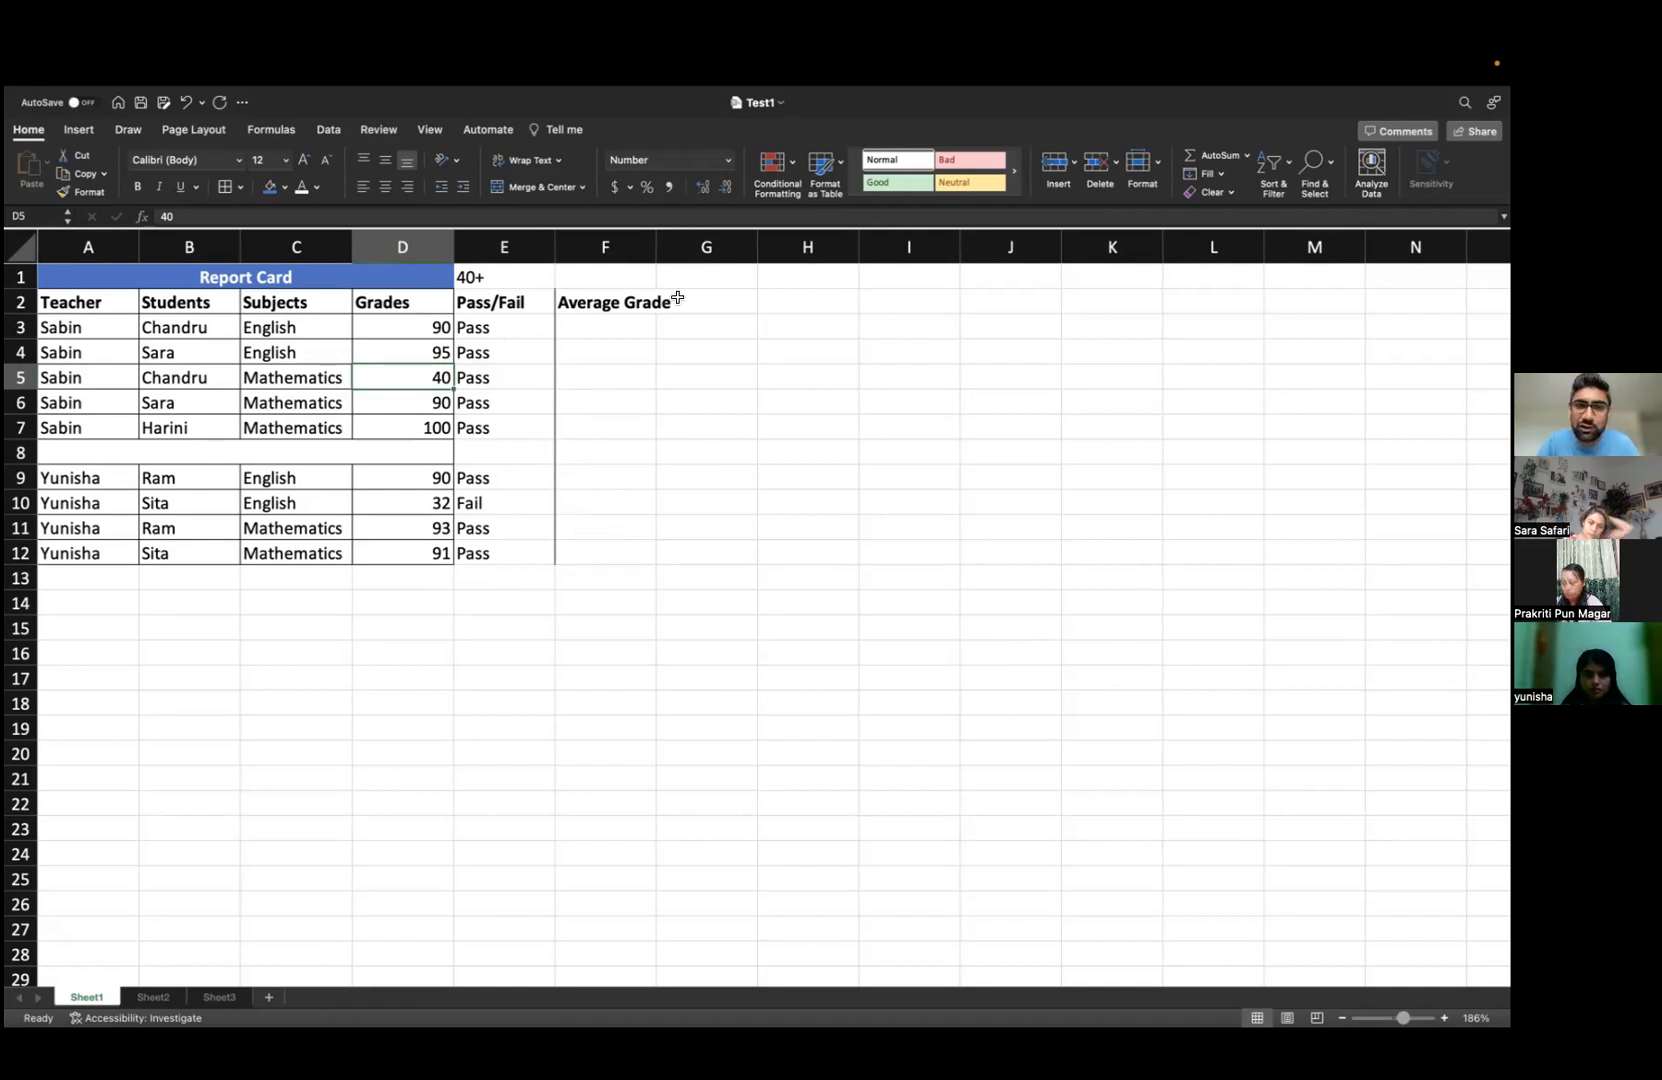
- Auto-fit column F to its Average Grade heading and enter =AVERAGE(D3:D7) in cell F3
double_click(659, 247)
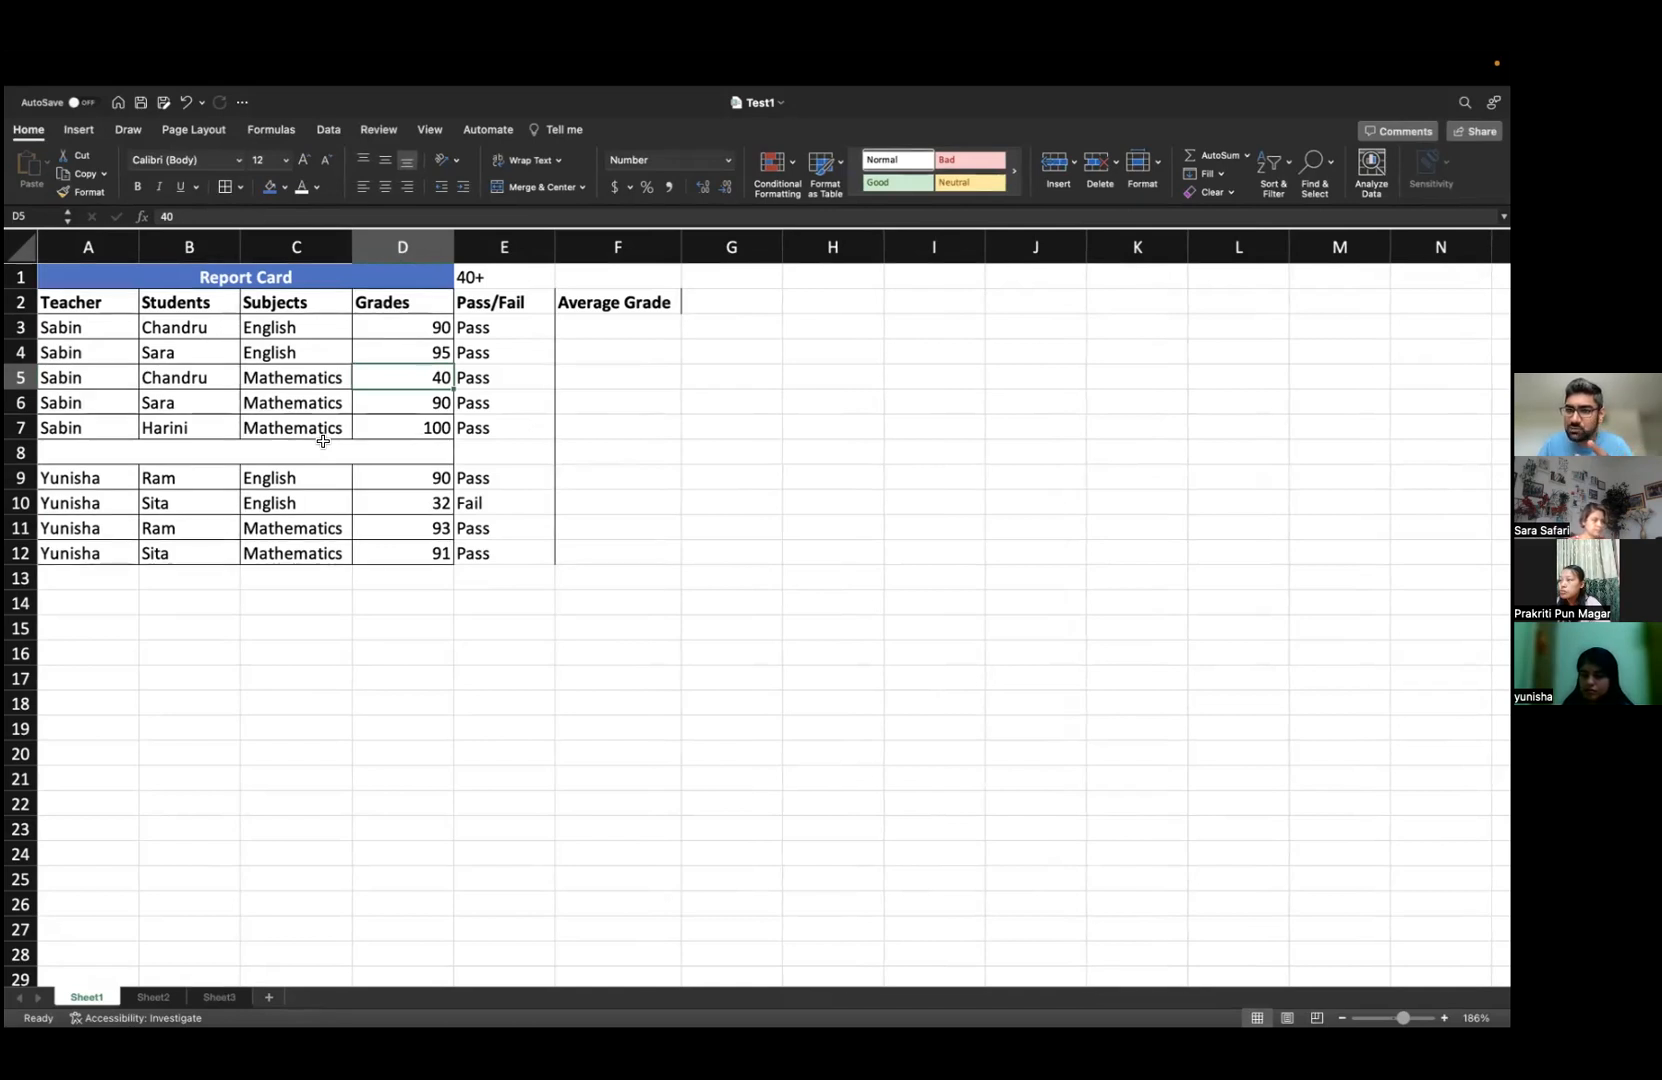
click(598, 328)
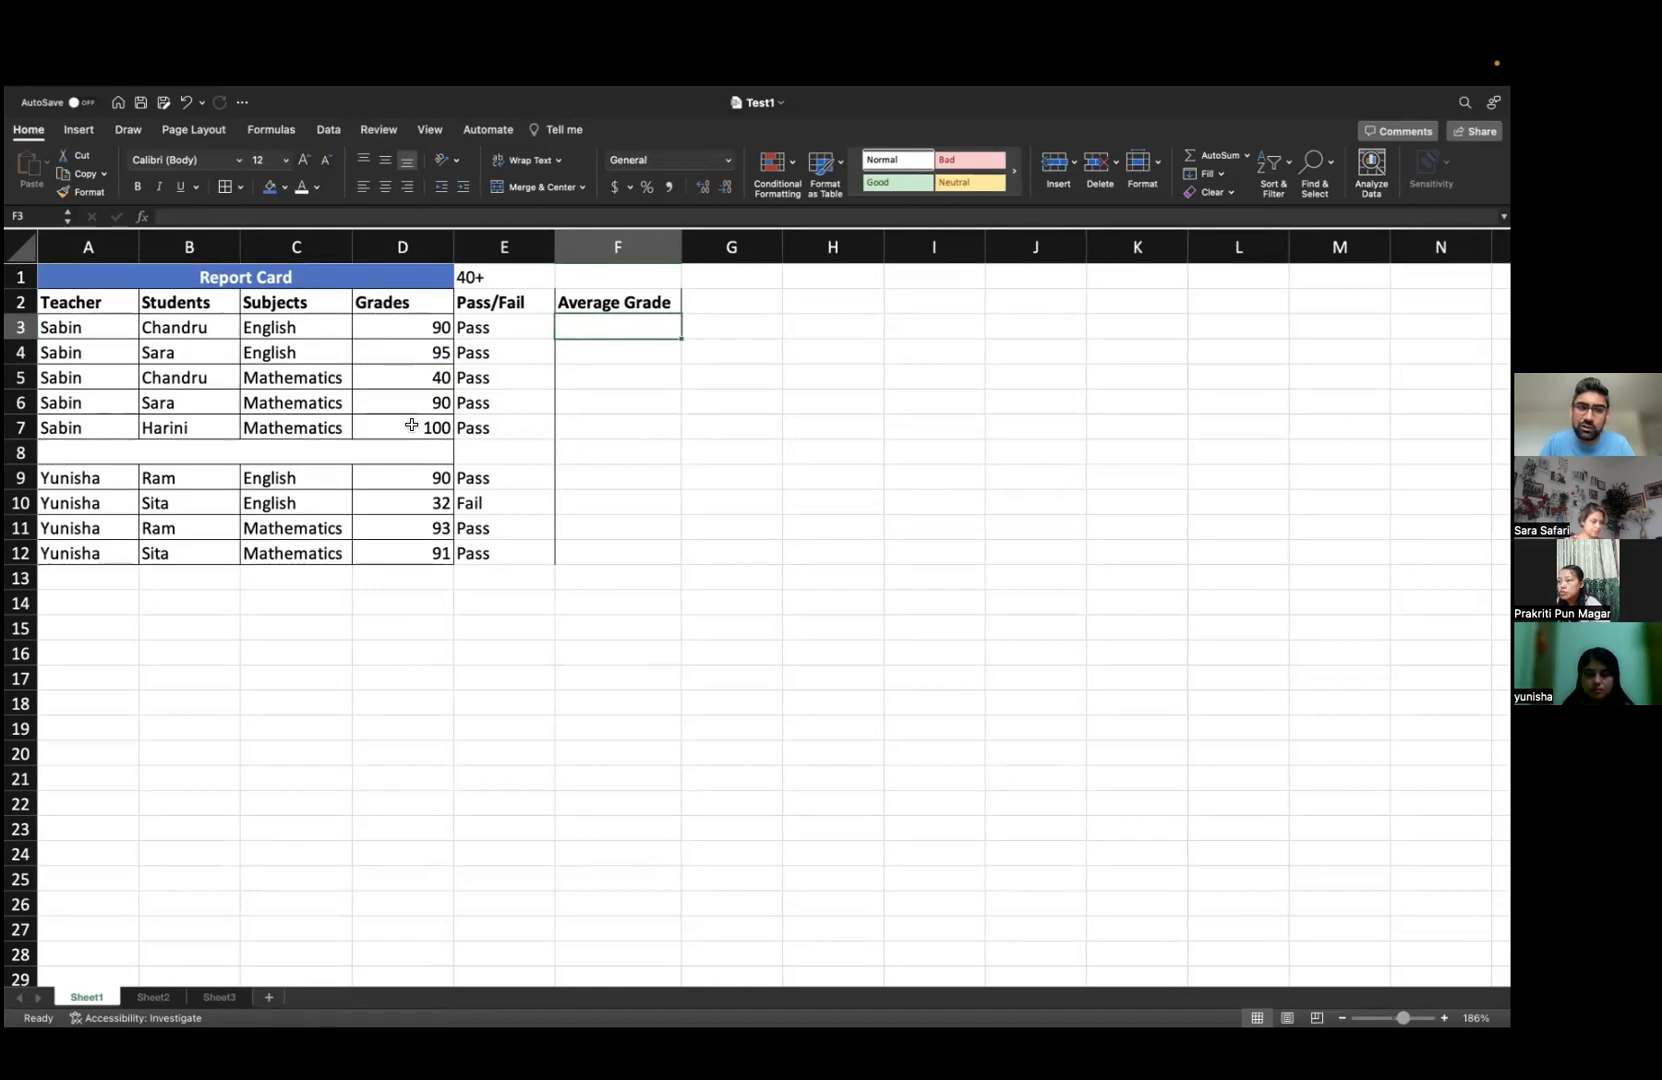
text(=)
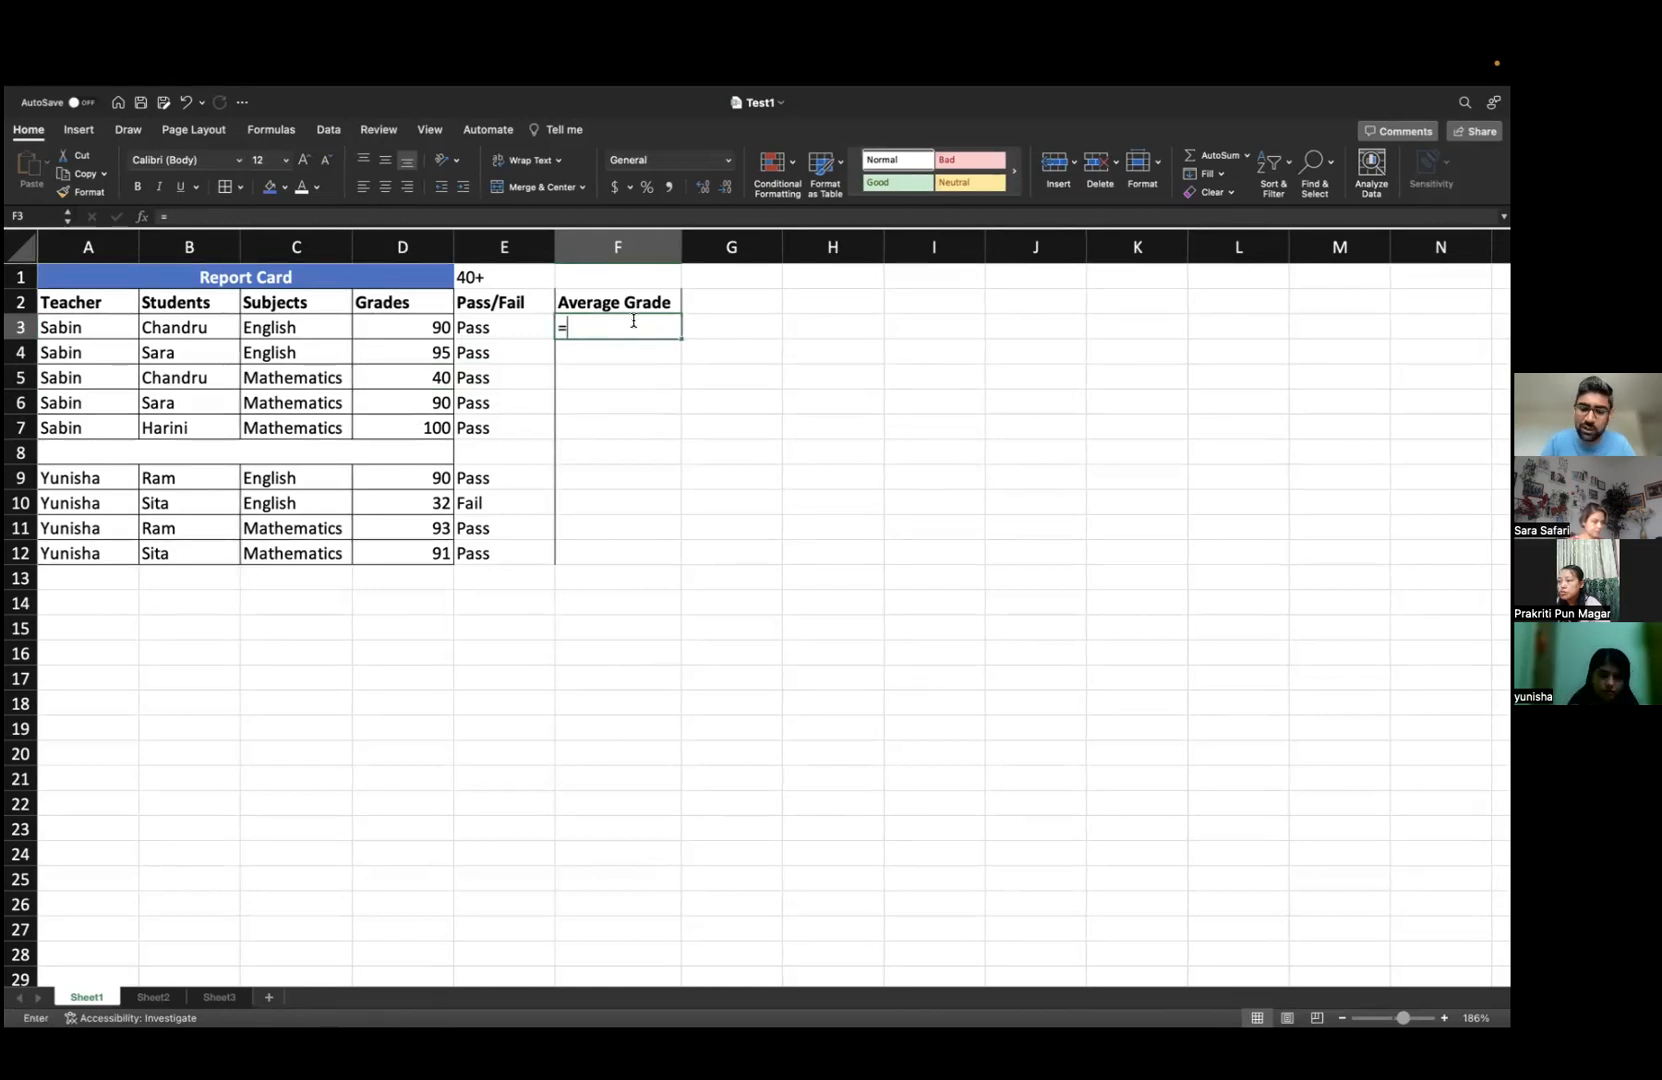
text(average)
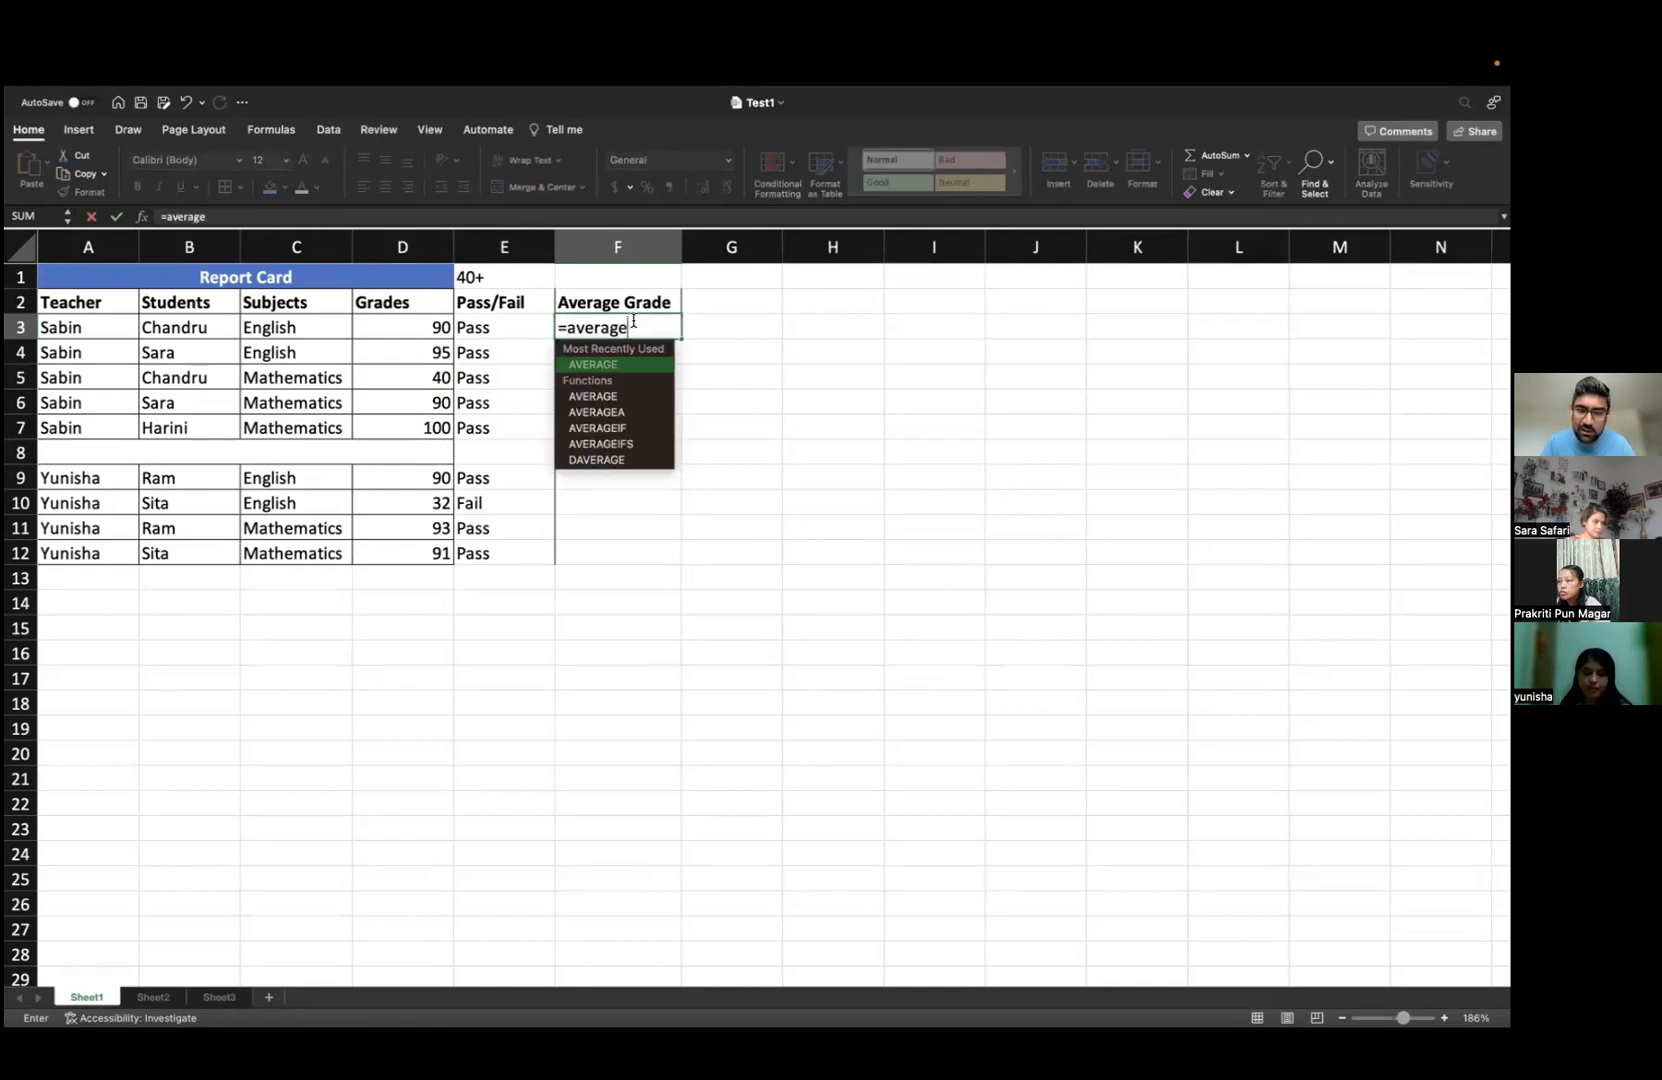
text(()
drag(419, 325, 410, 425)
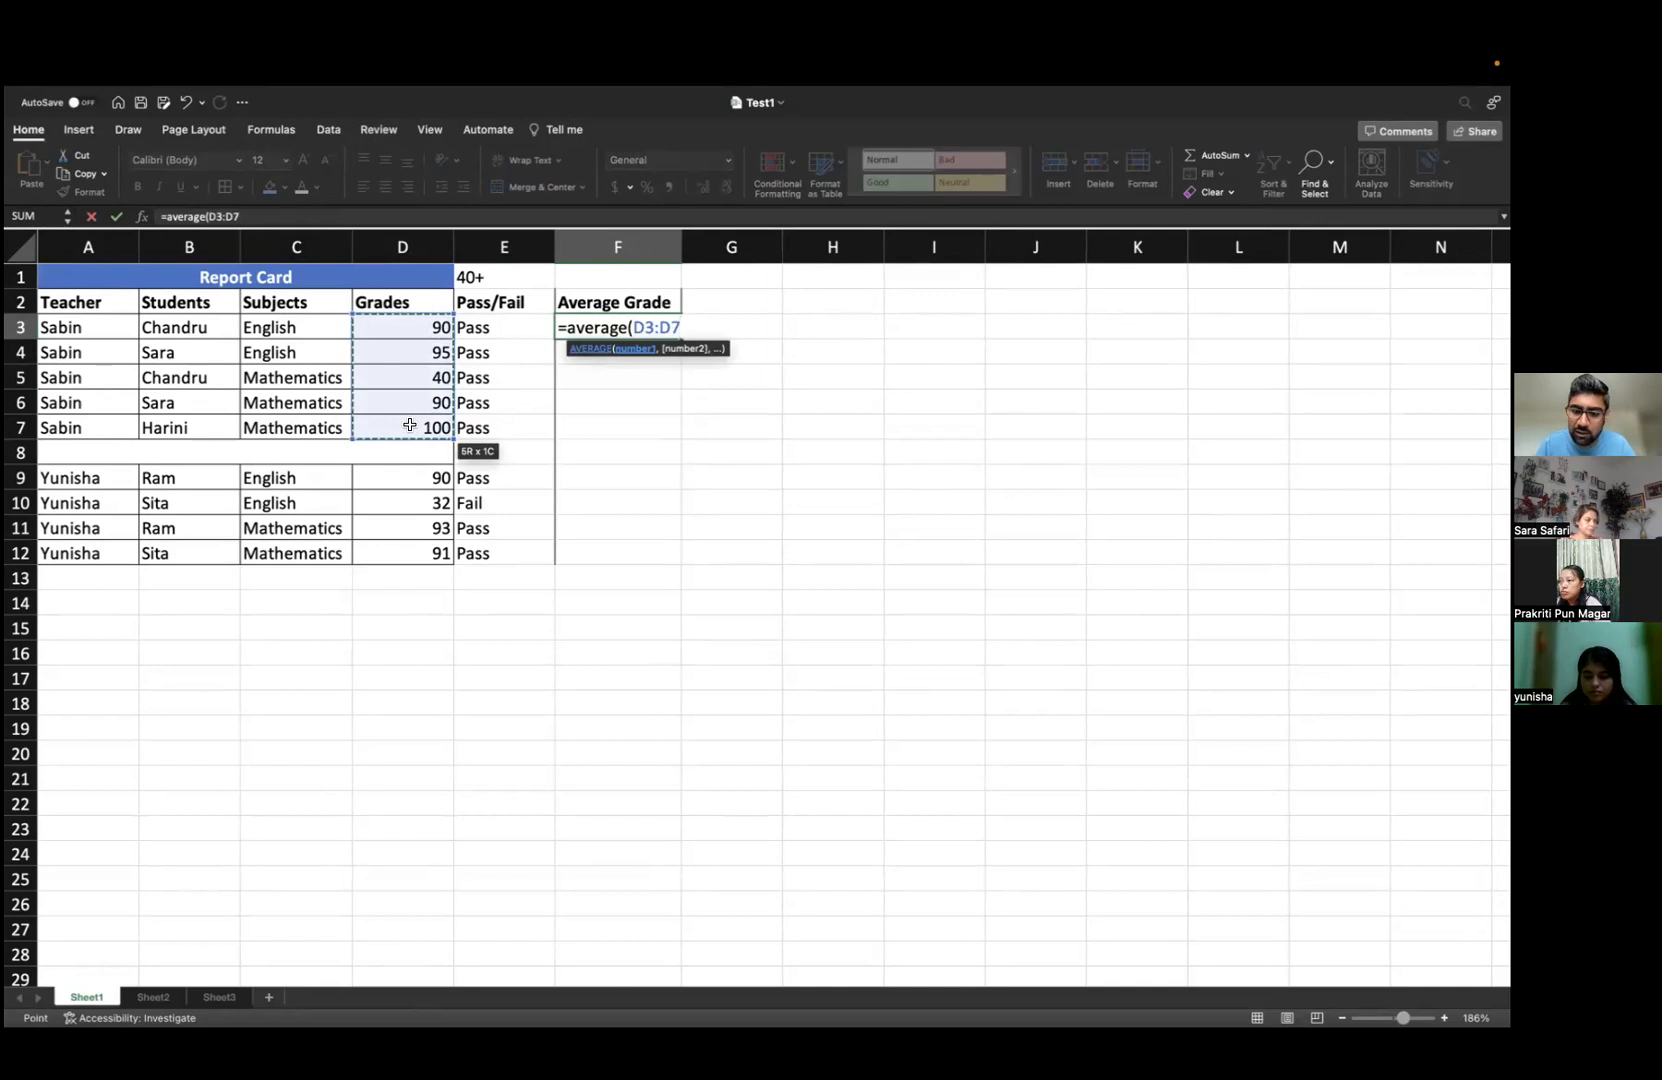
text())
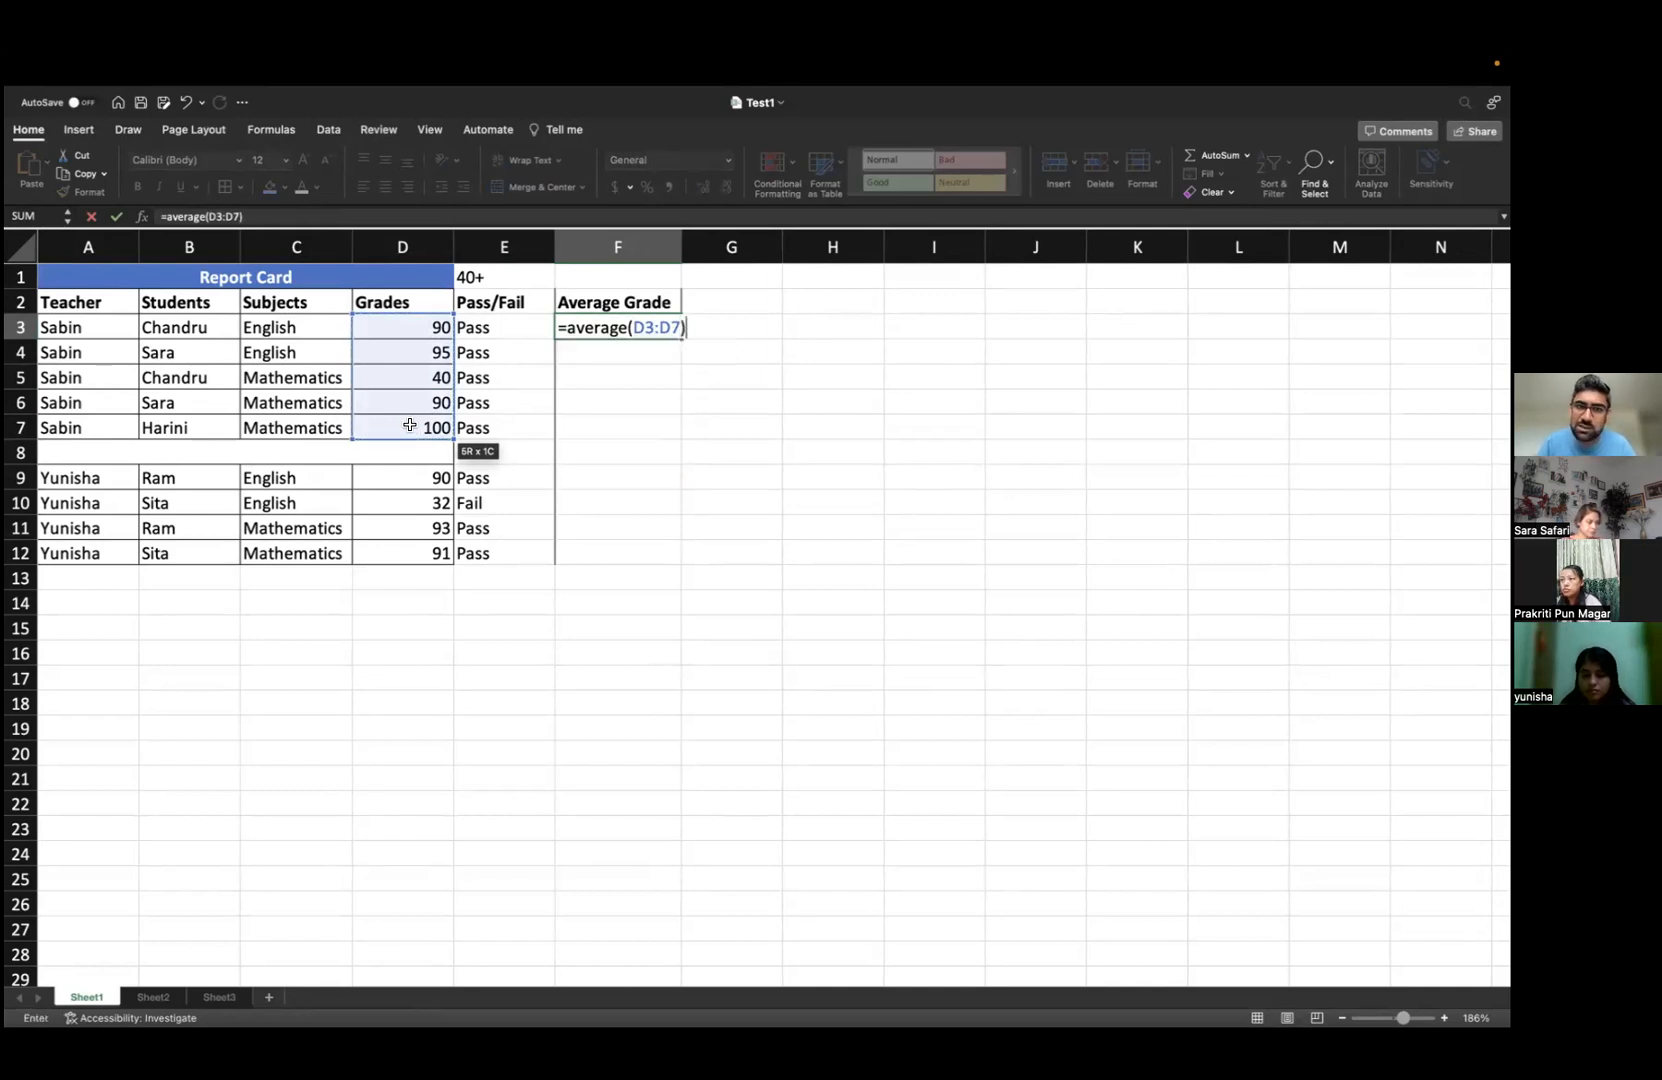
key(Return)
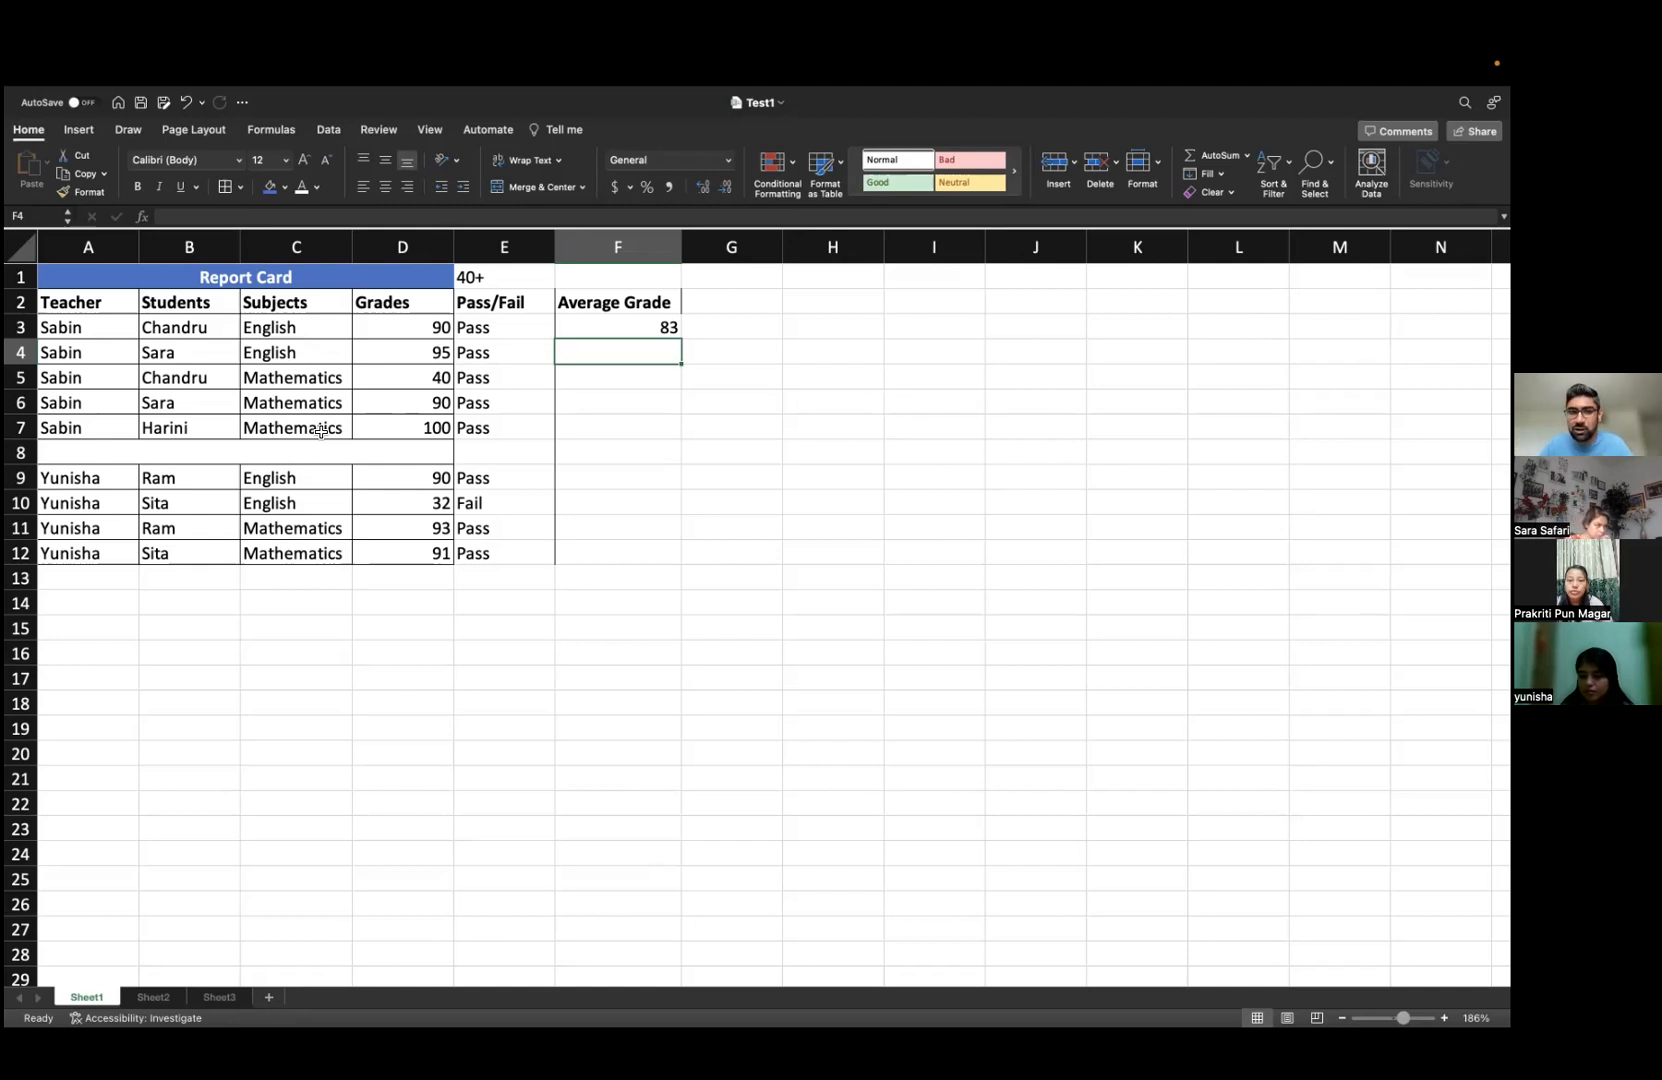
- Change the average formula in F3 to cover only the English grades, =AVERAGE(D3:D4)
click(669, 326)
key(Delete)
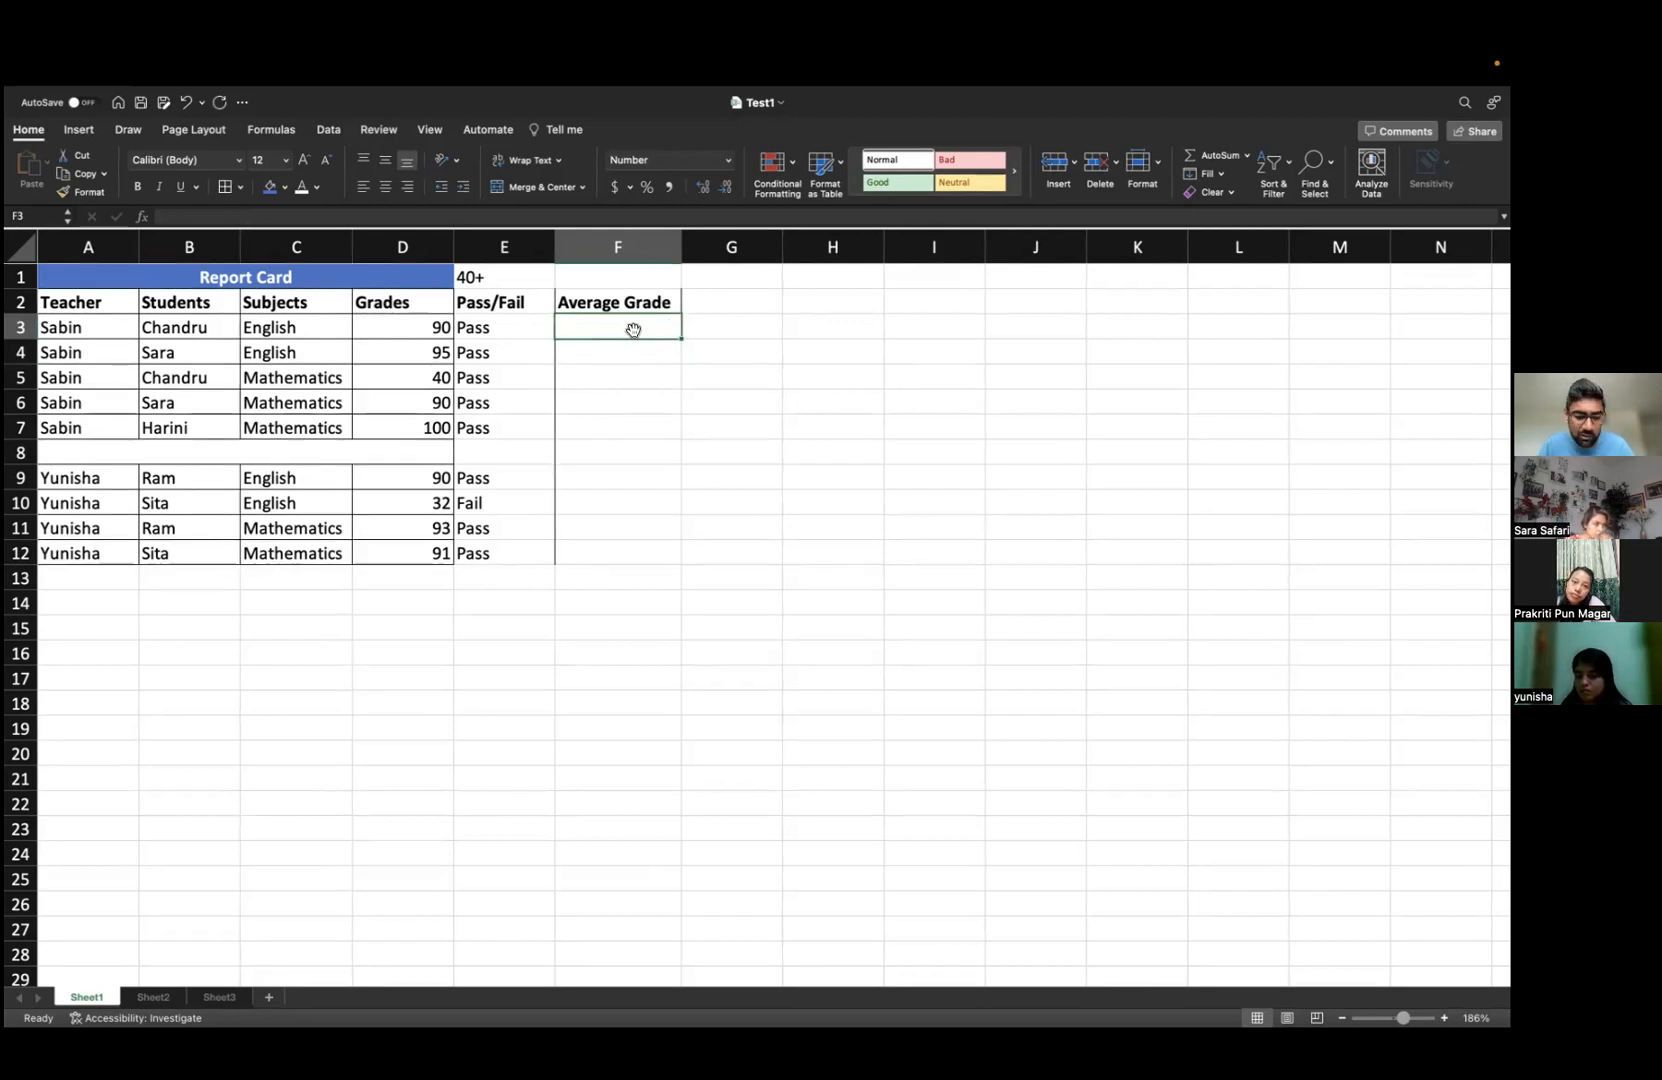
key(super+z)
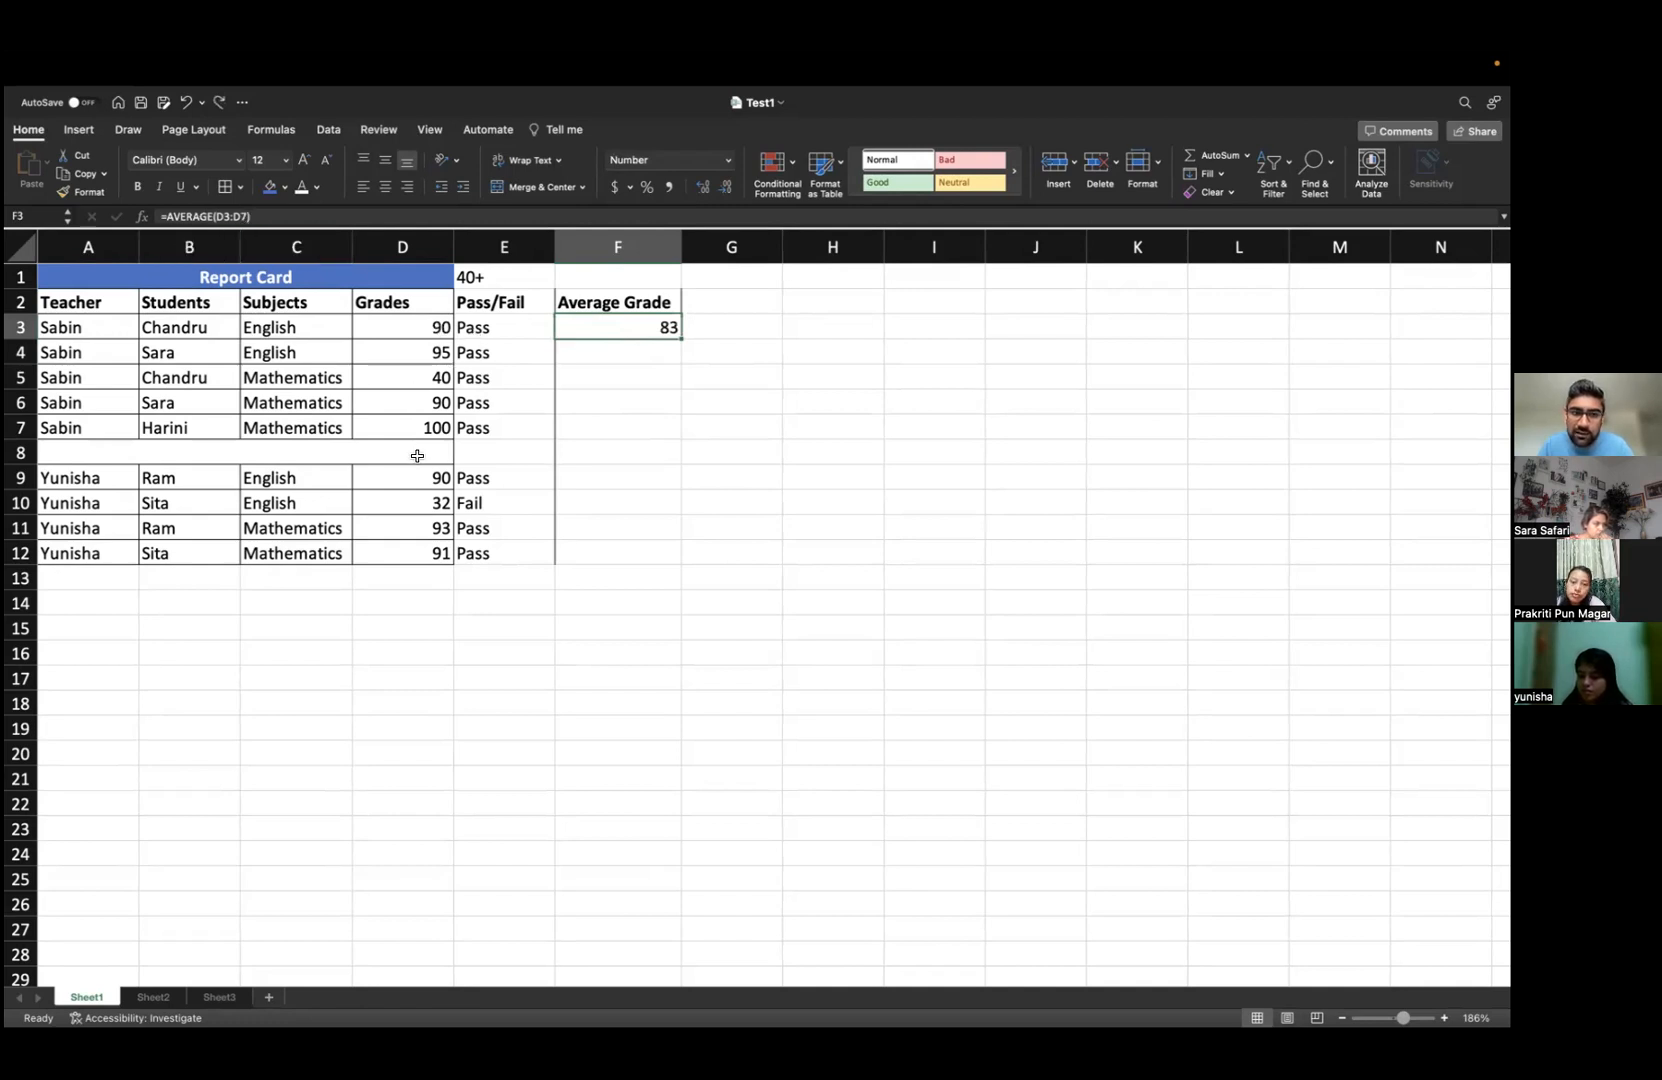
click(249, 218)
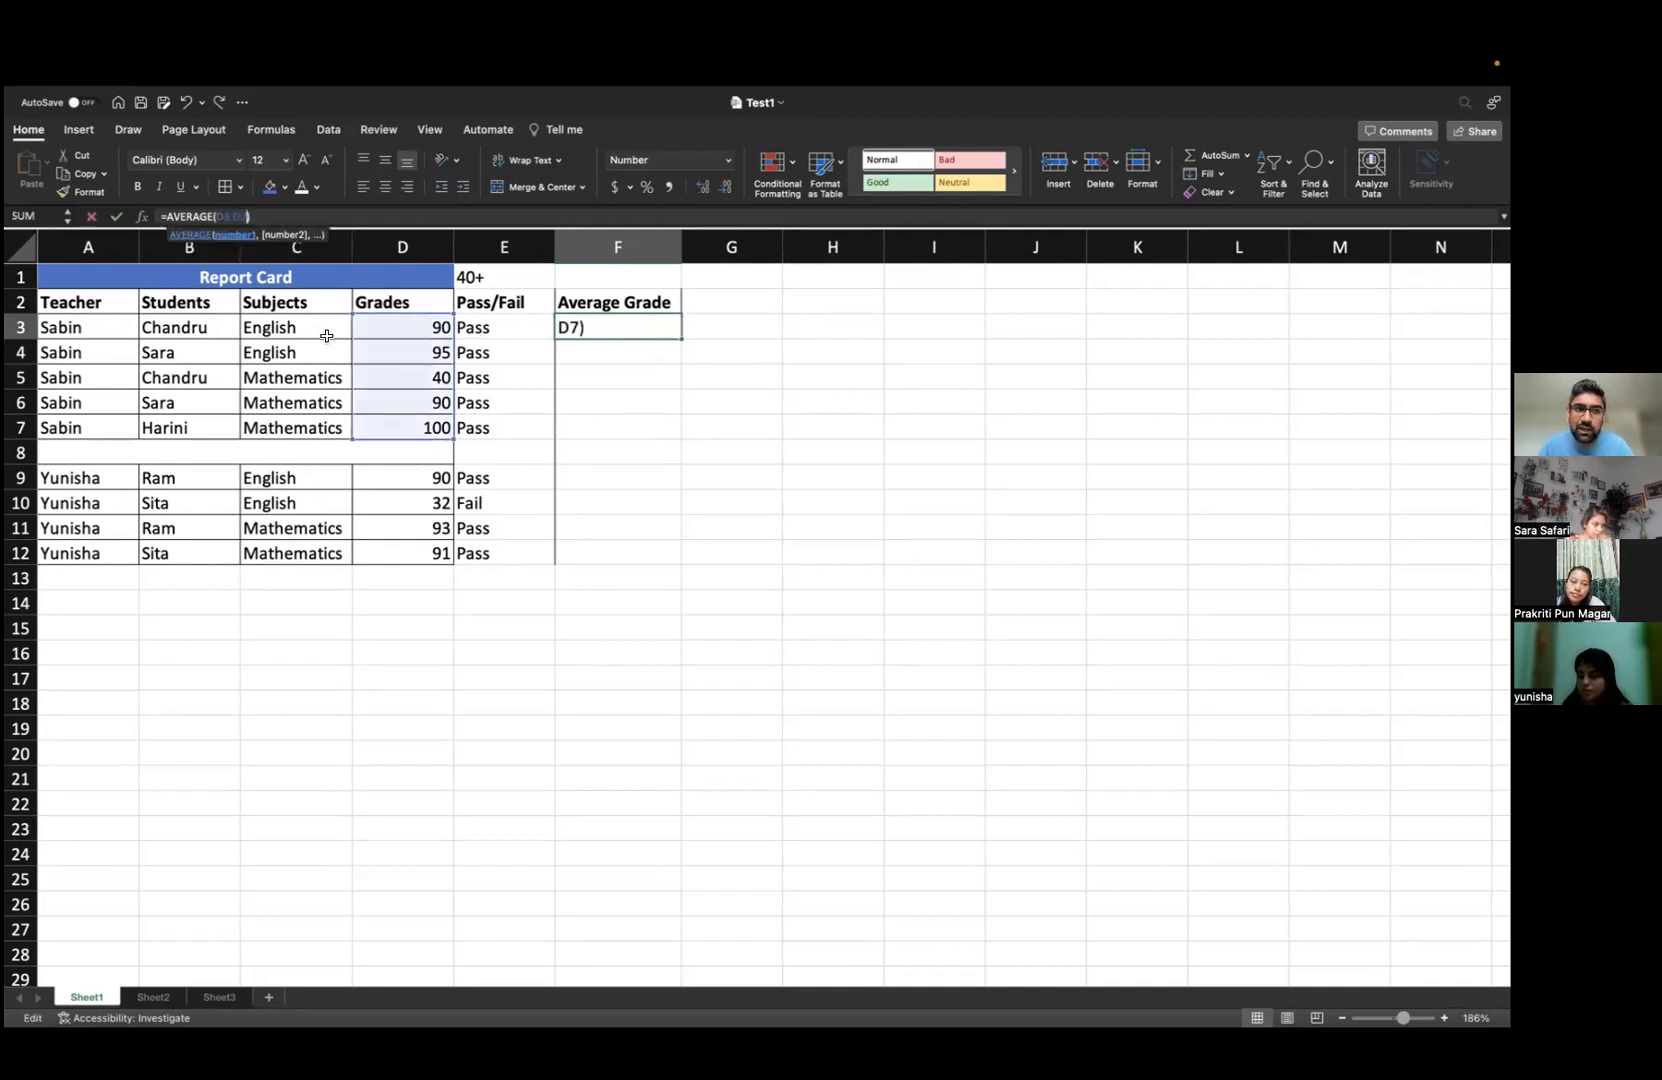
key(BackSpace)
text(4)
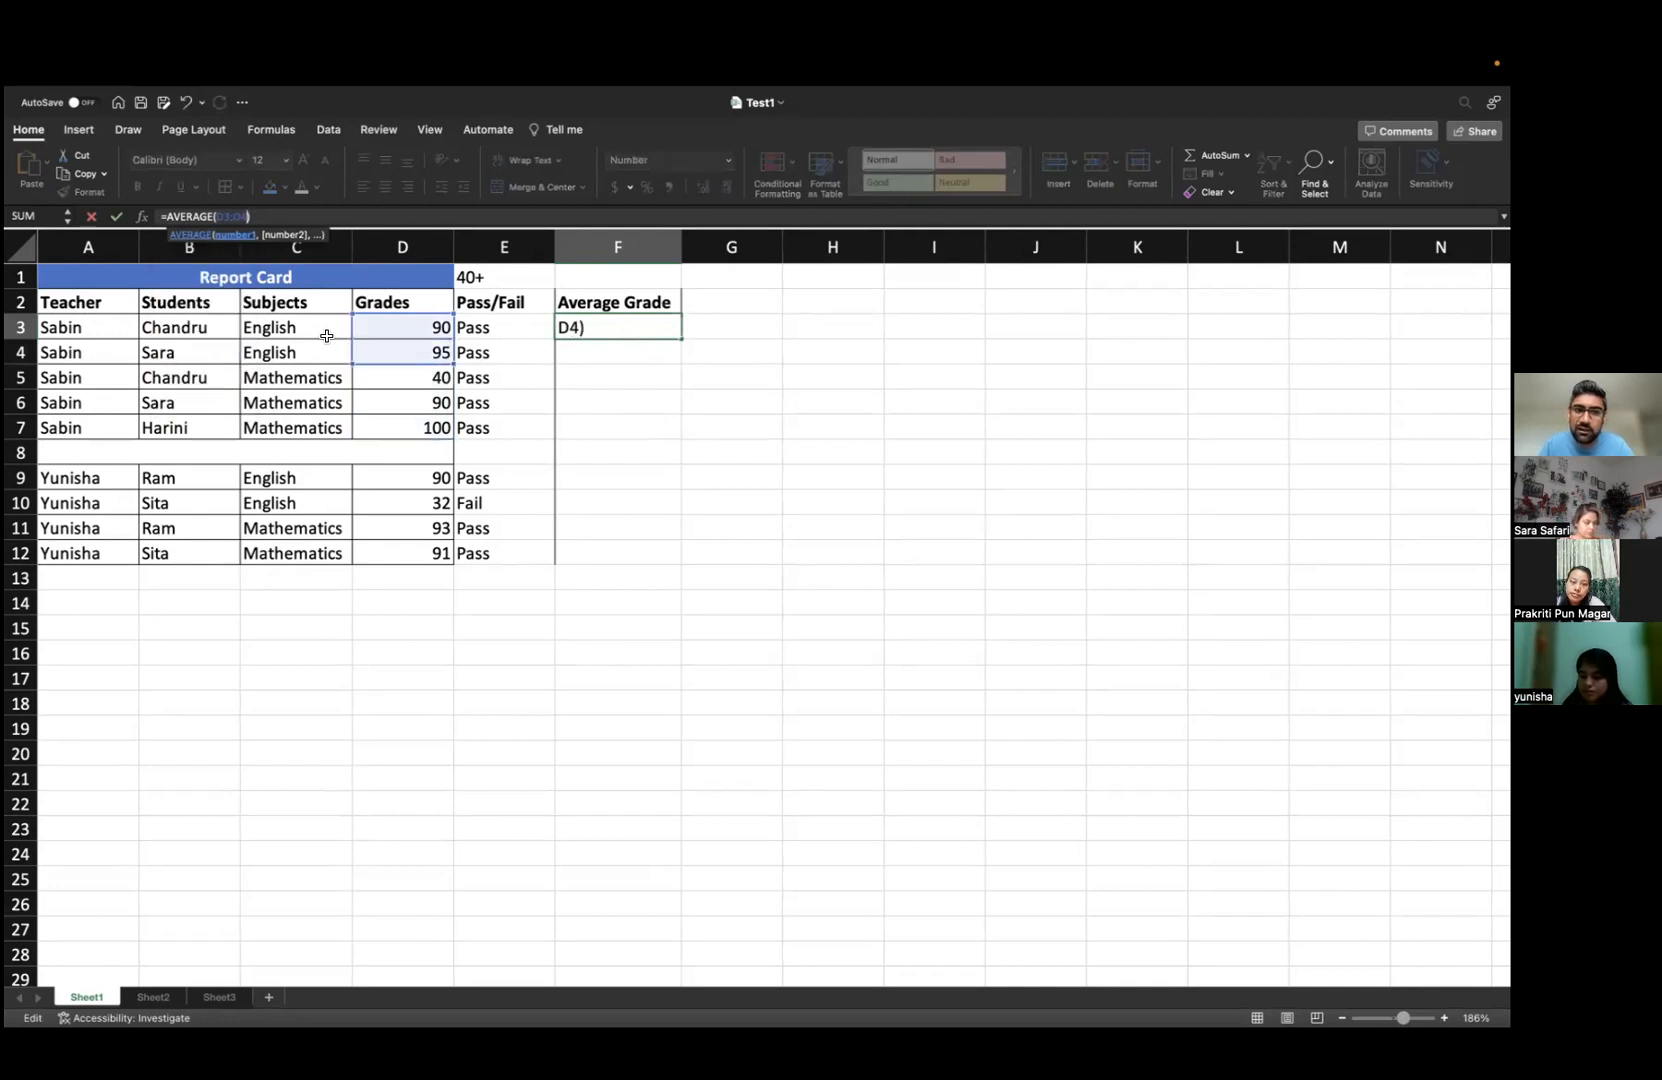
key(Return)
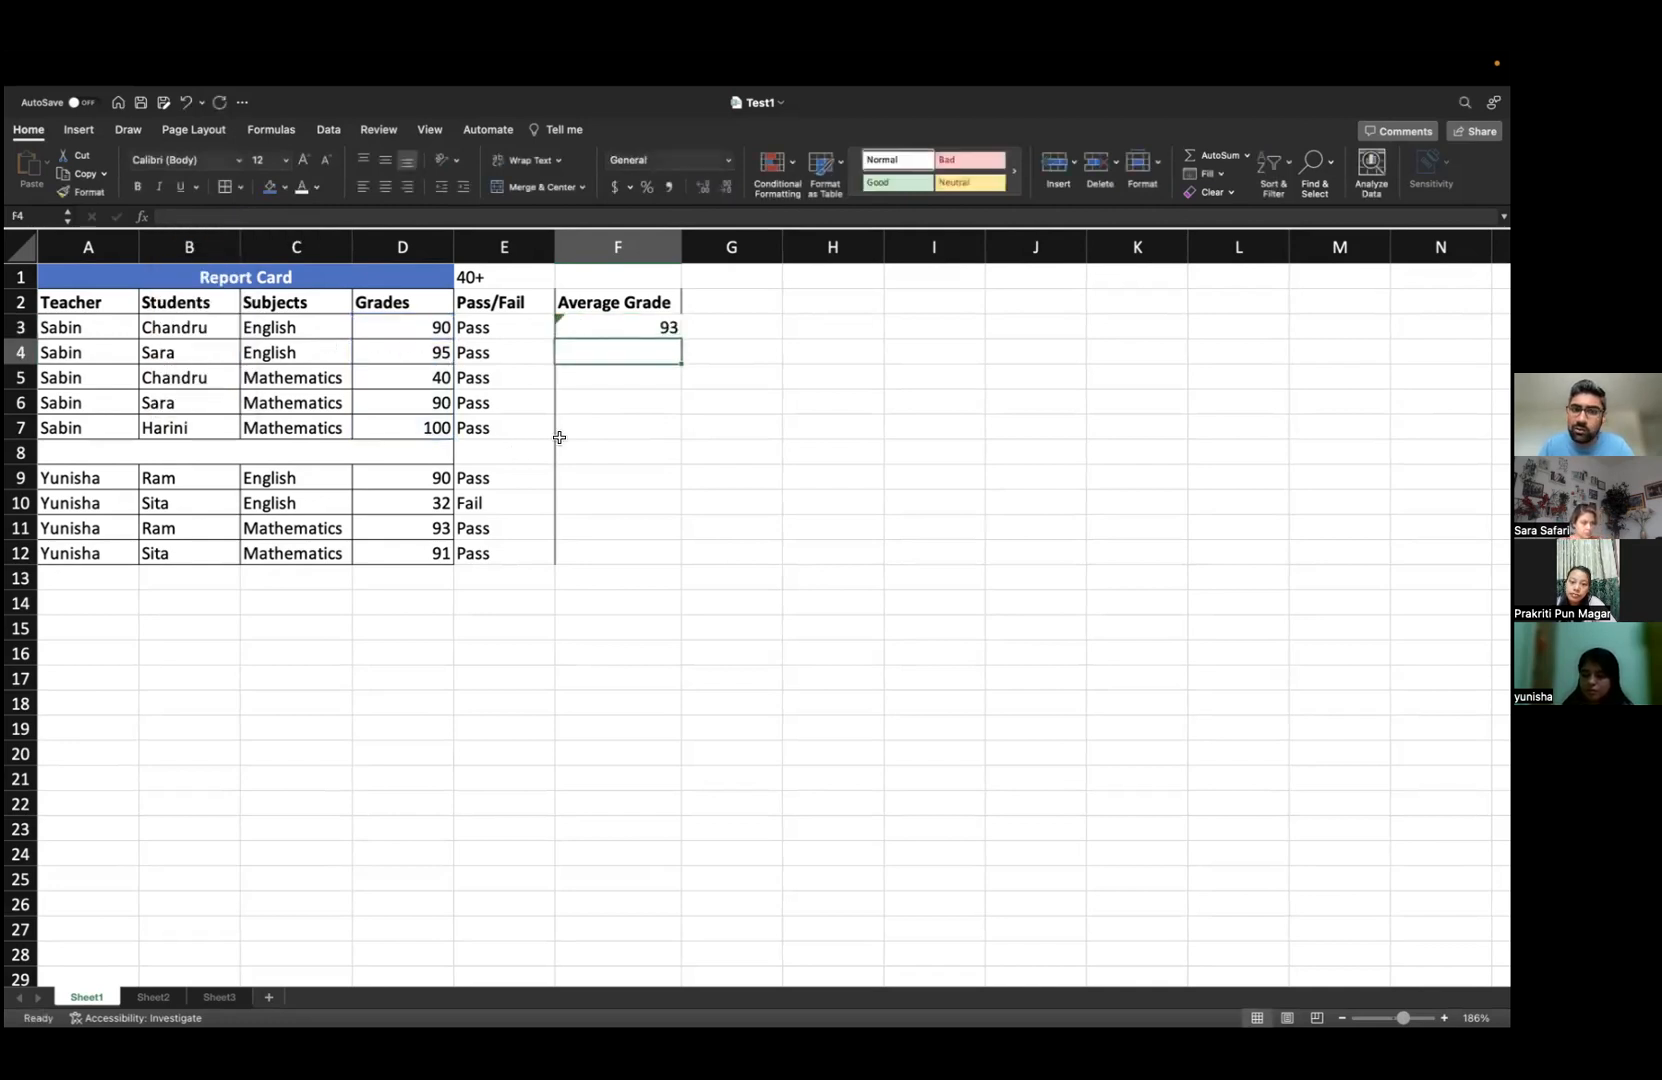
- Copy the average formula from F3 into F5 and clear the pasted copy again
click(668, 328)
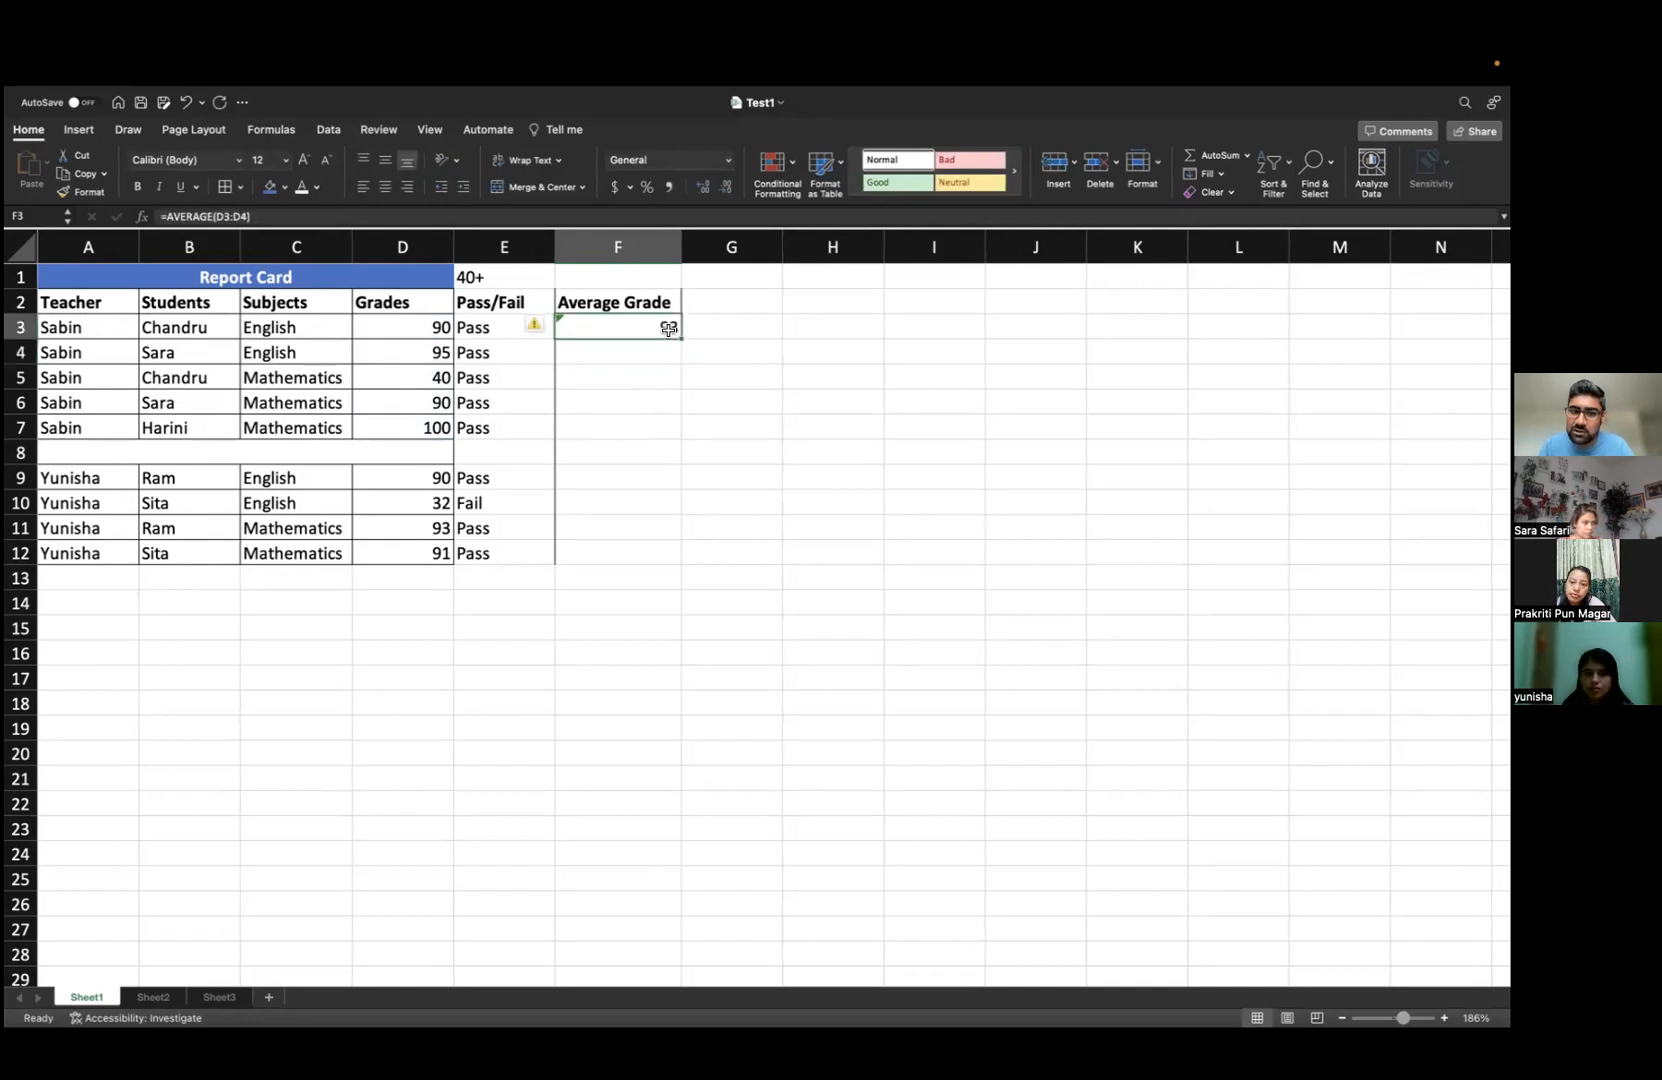
key(super+c)
click(624, 373)
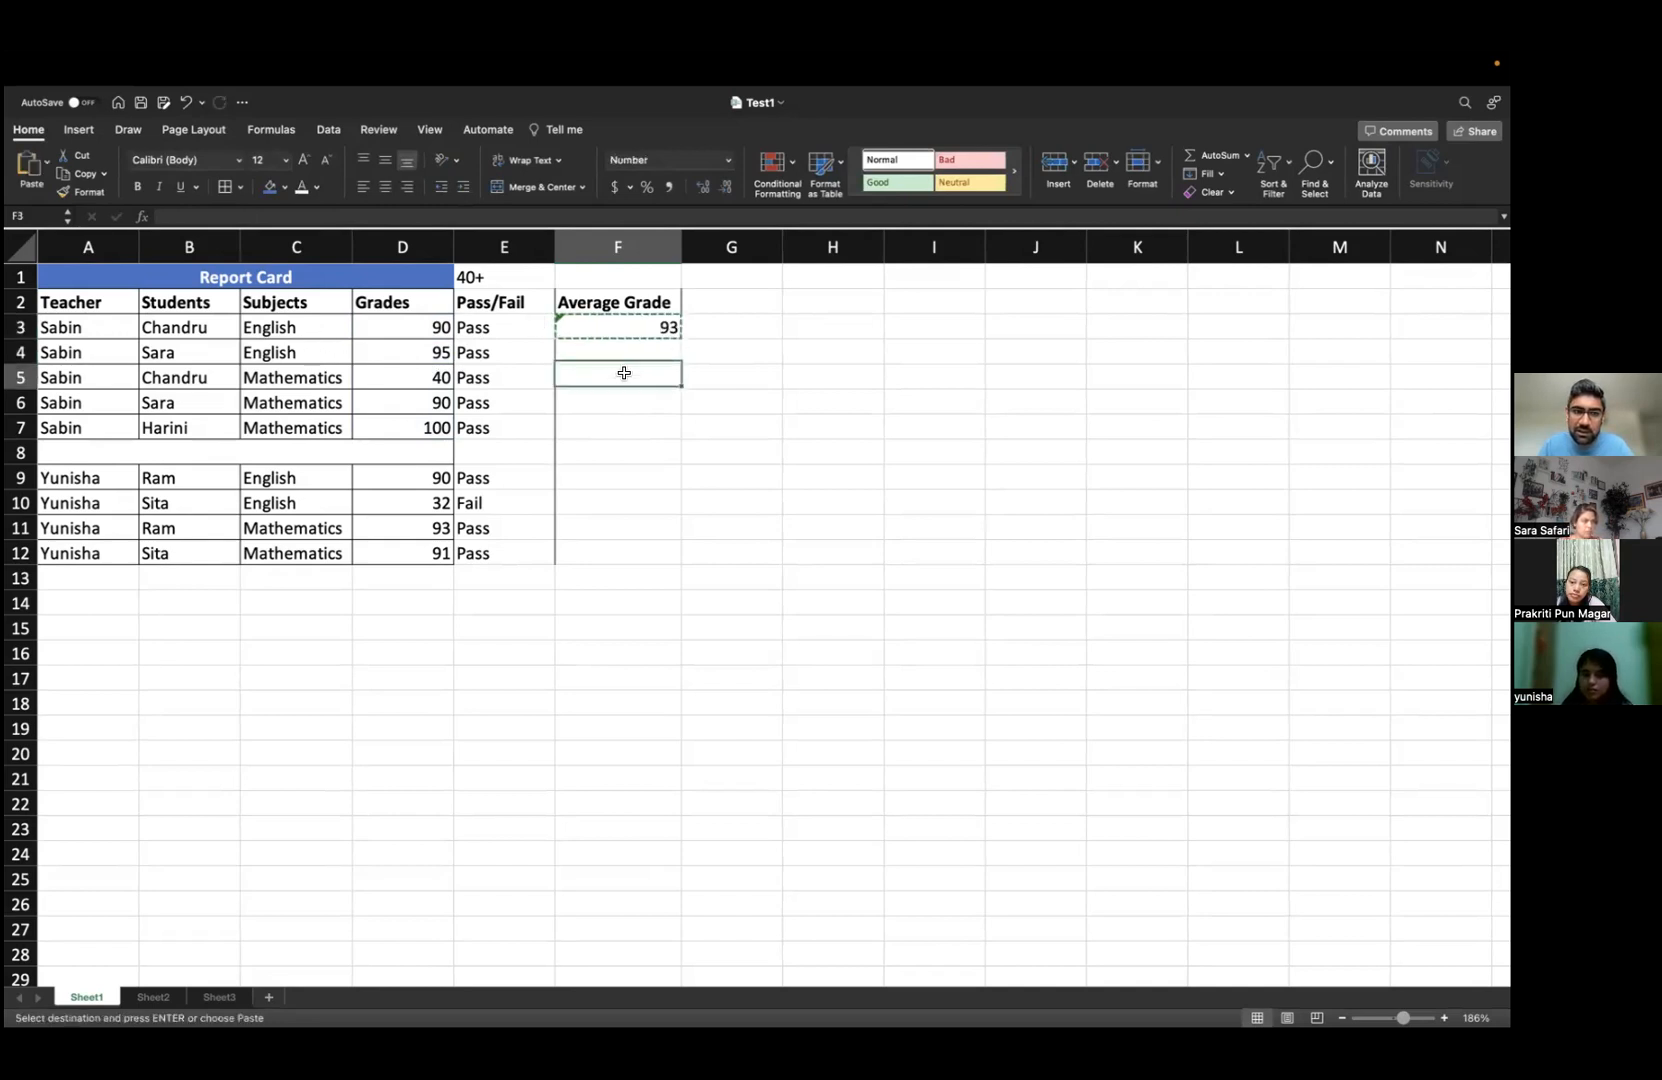
key(super+v)
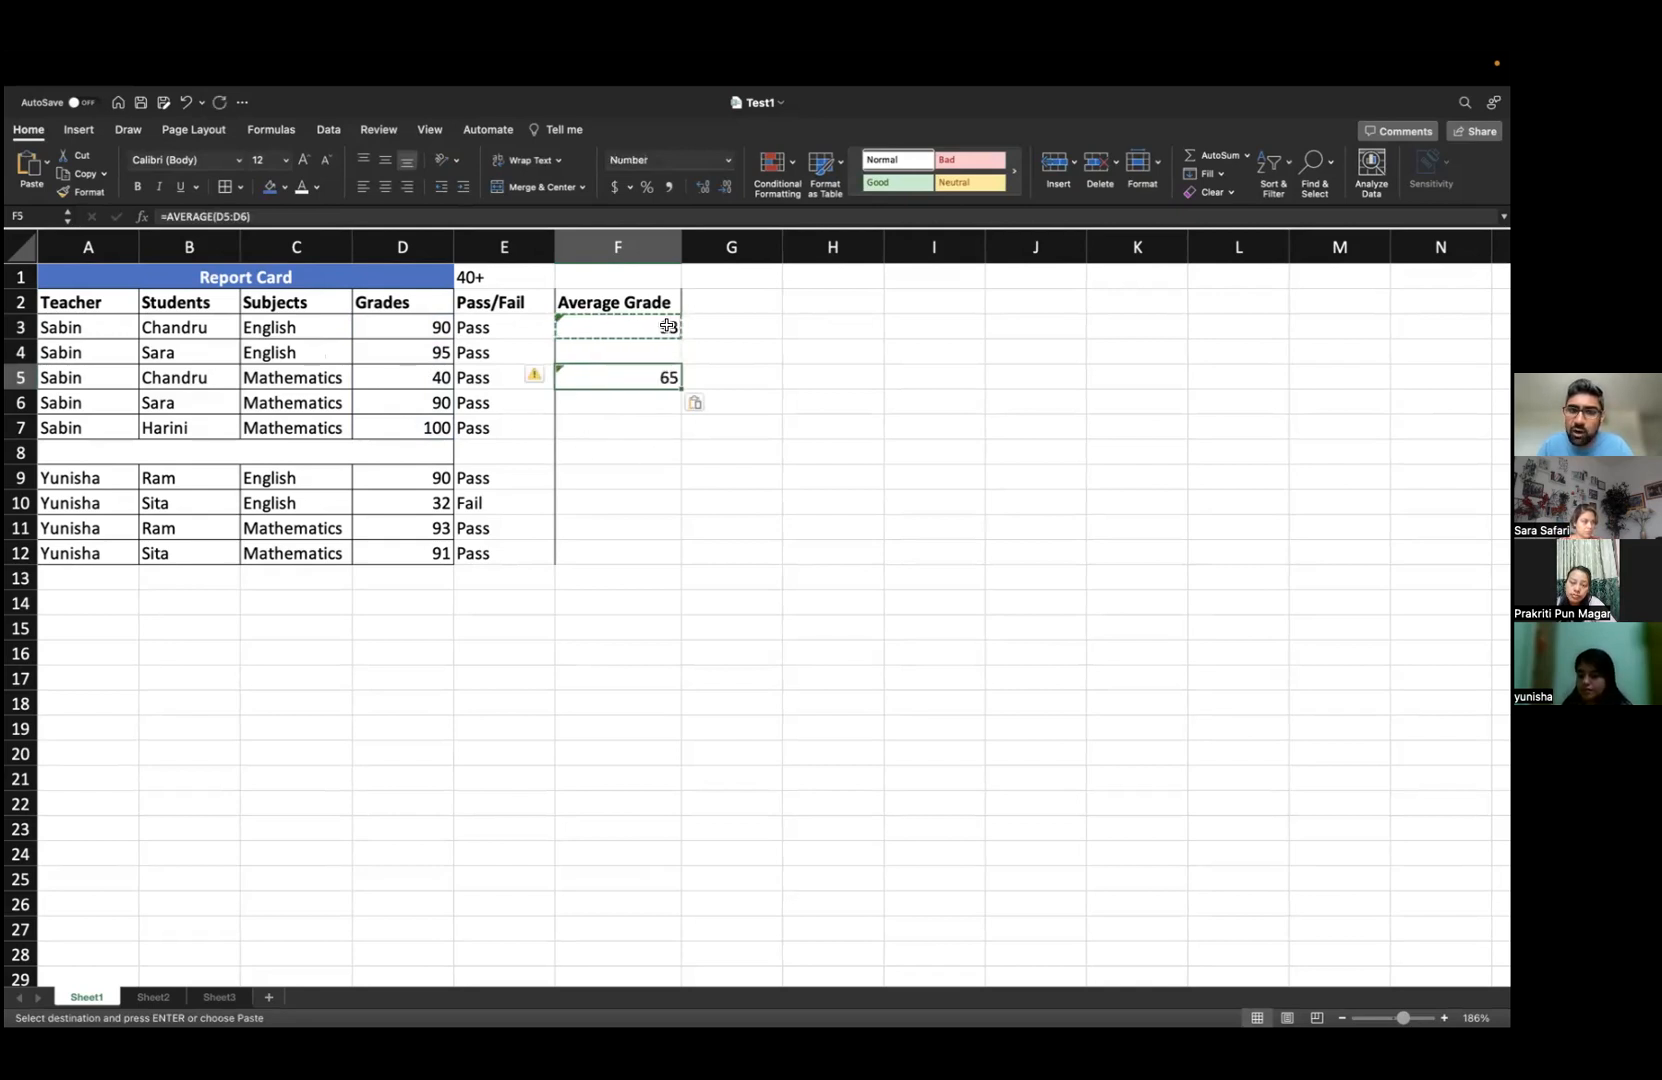
key(Escape)
key(Delete)
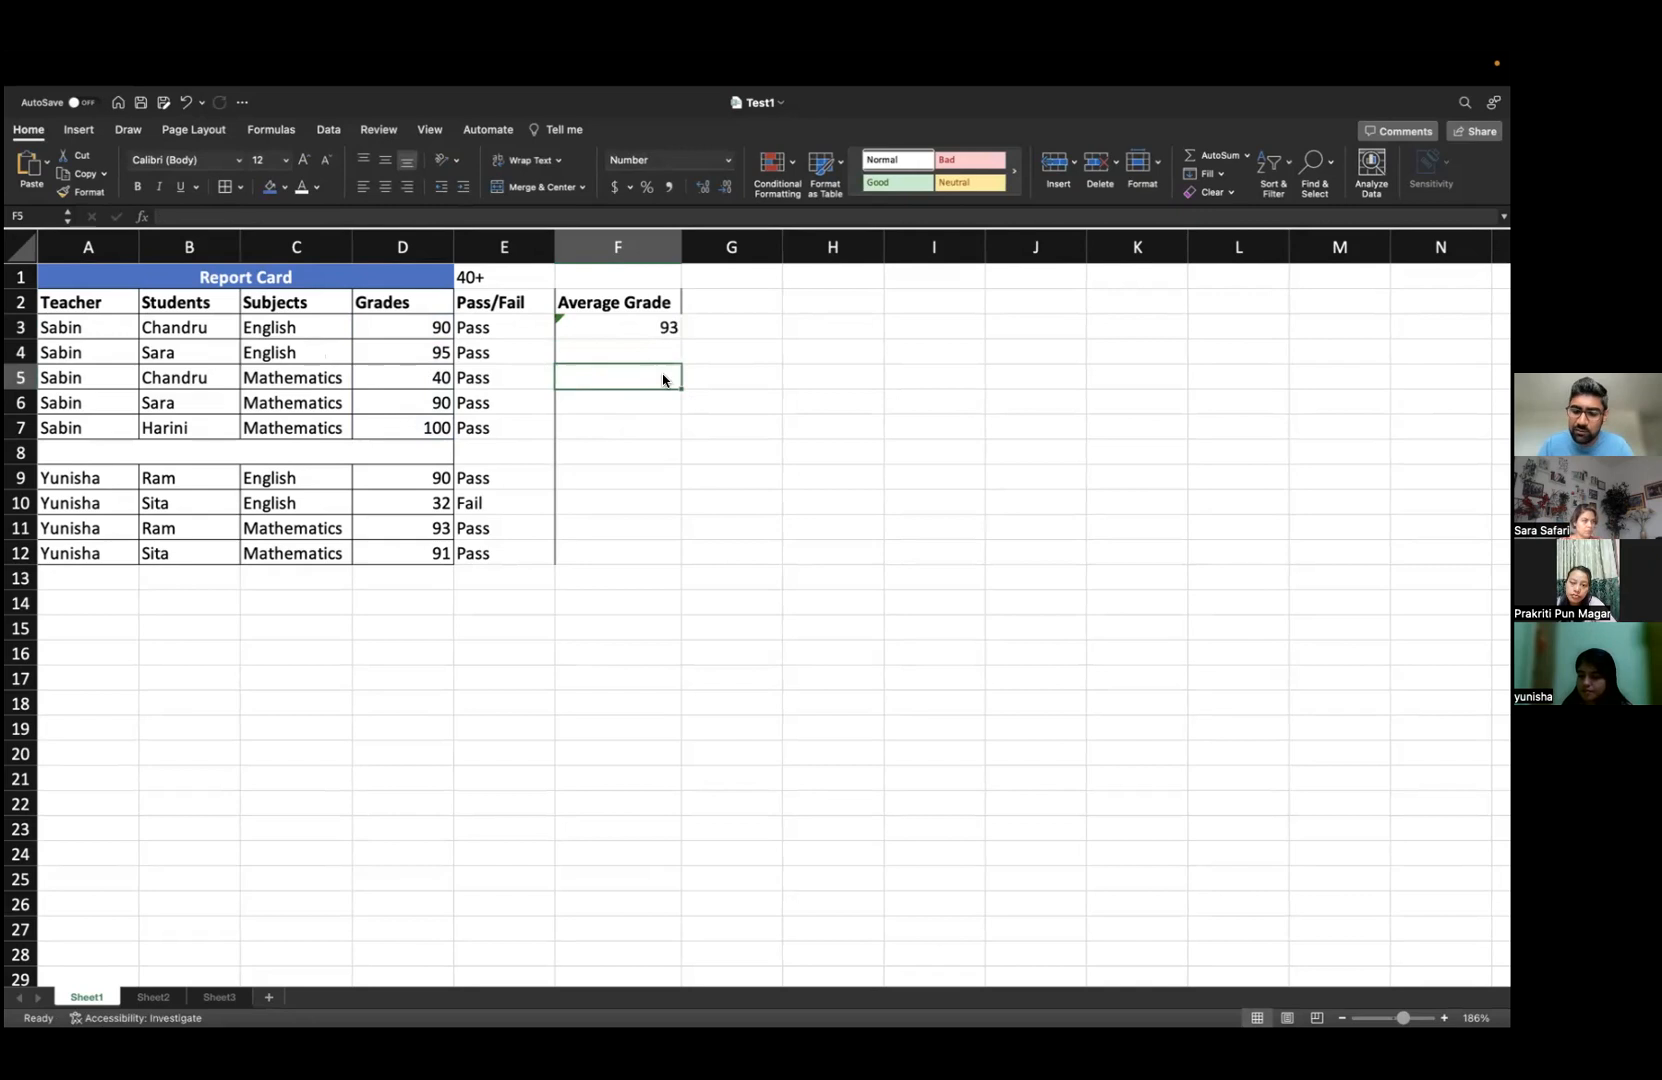
- Copy the English average formula from F3 and paste it into F5 for the Mathematics grades
click(663, 328)
right_click(663, 329)
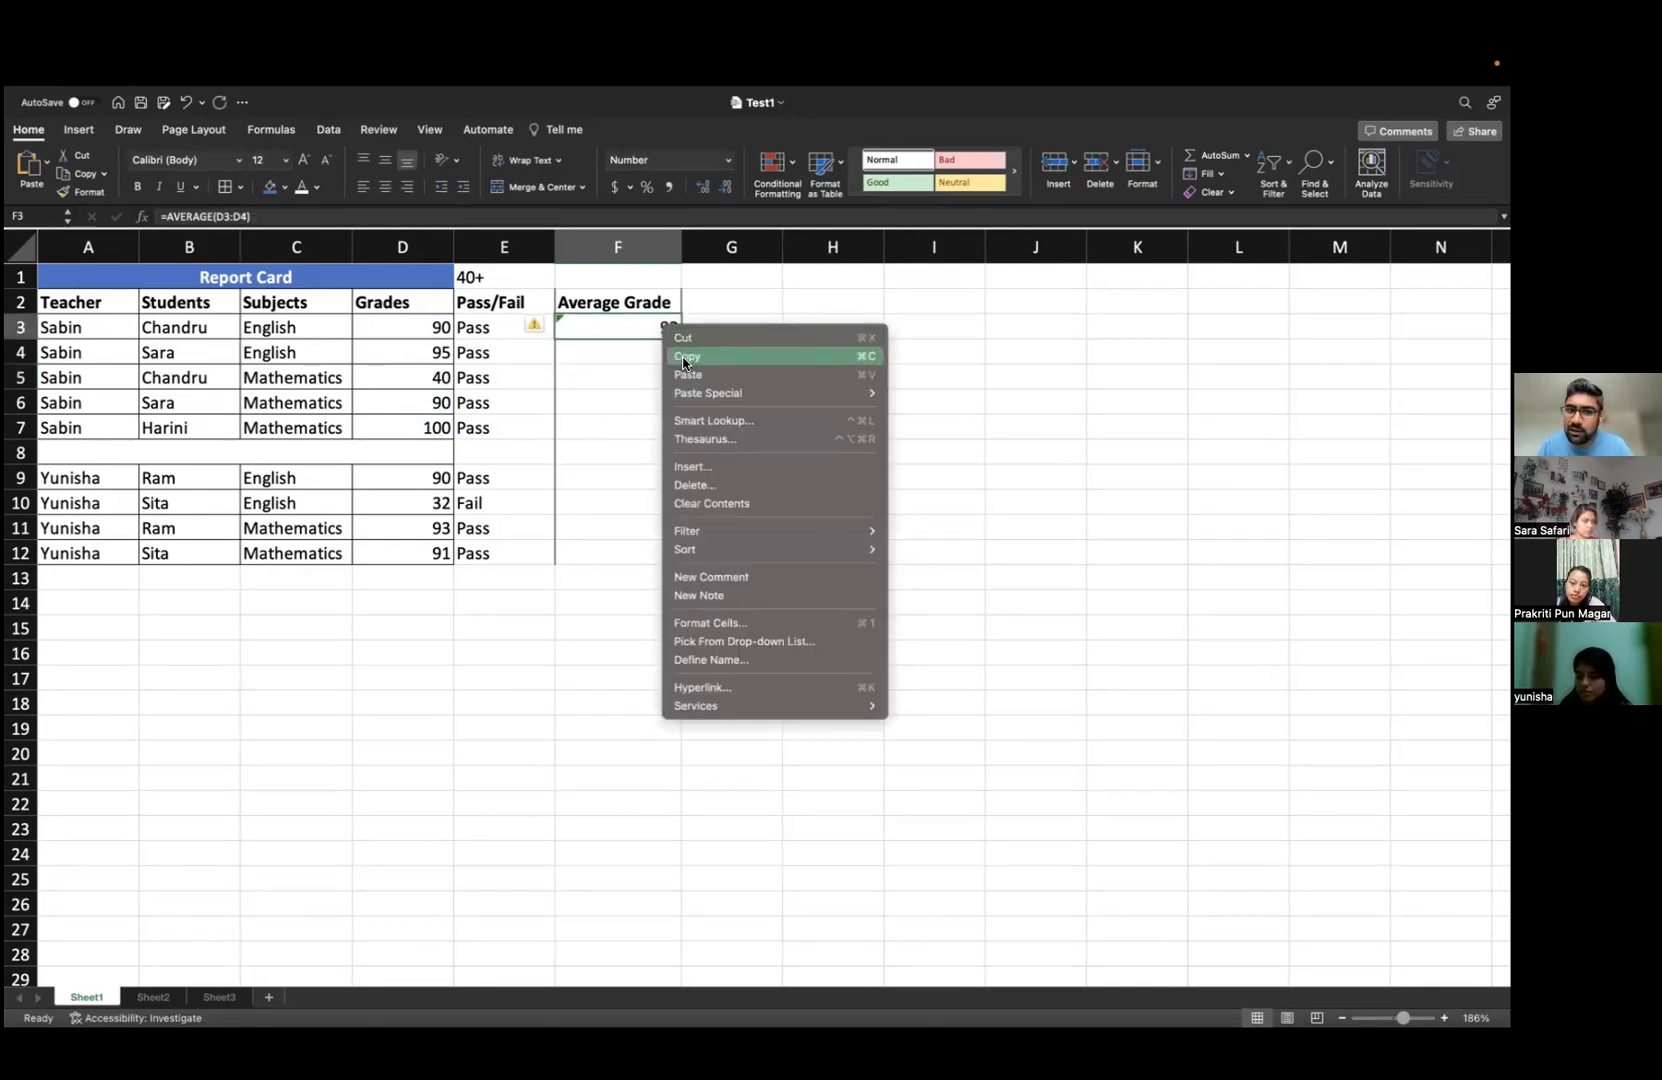
click(684, 360)
click(632, 373)
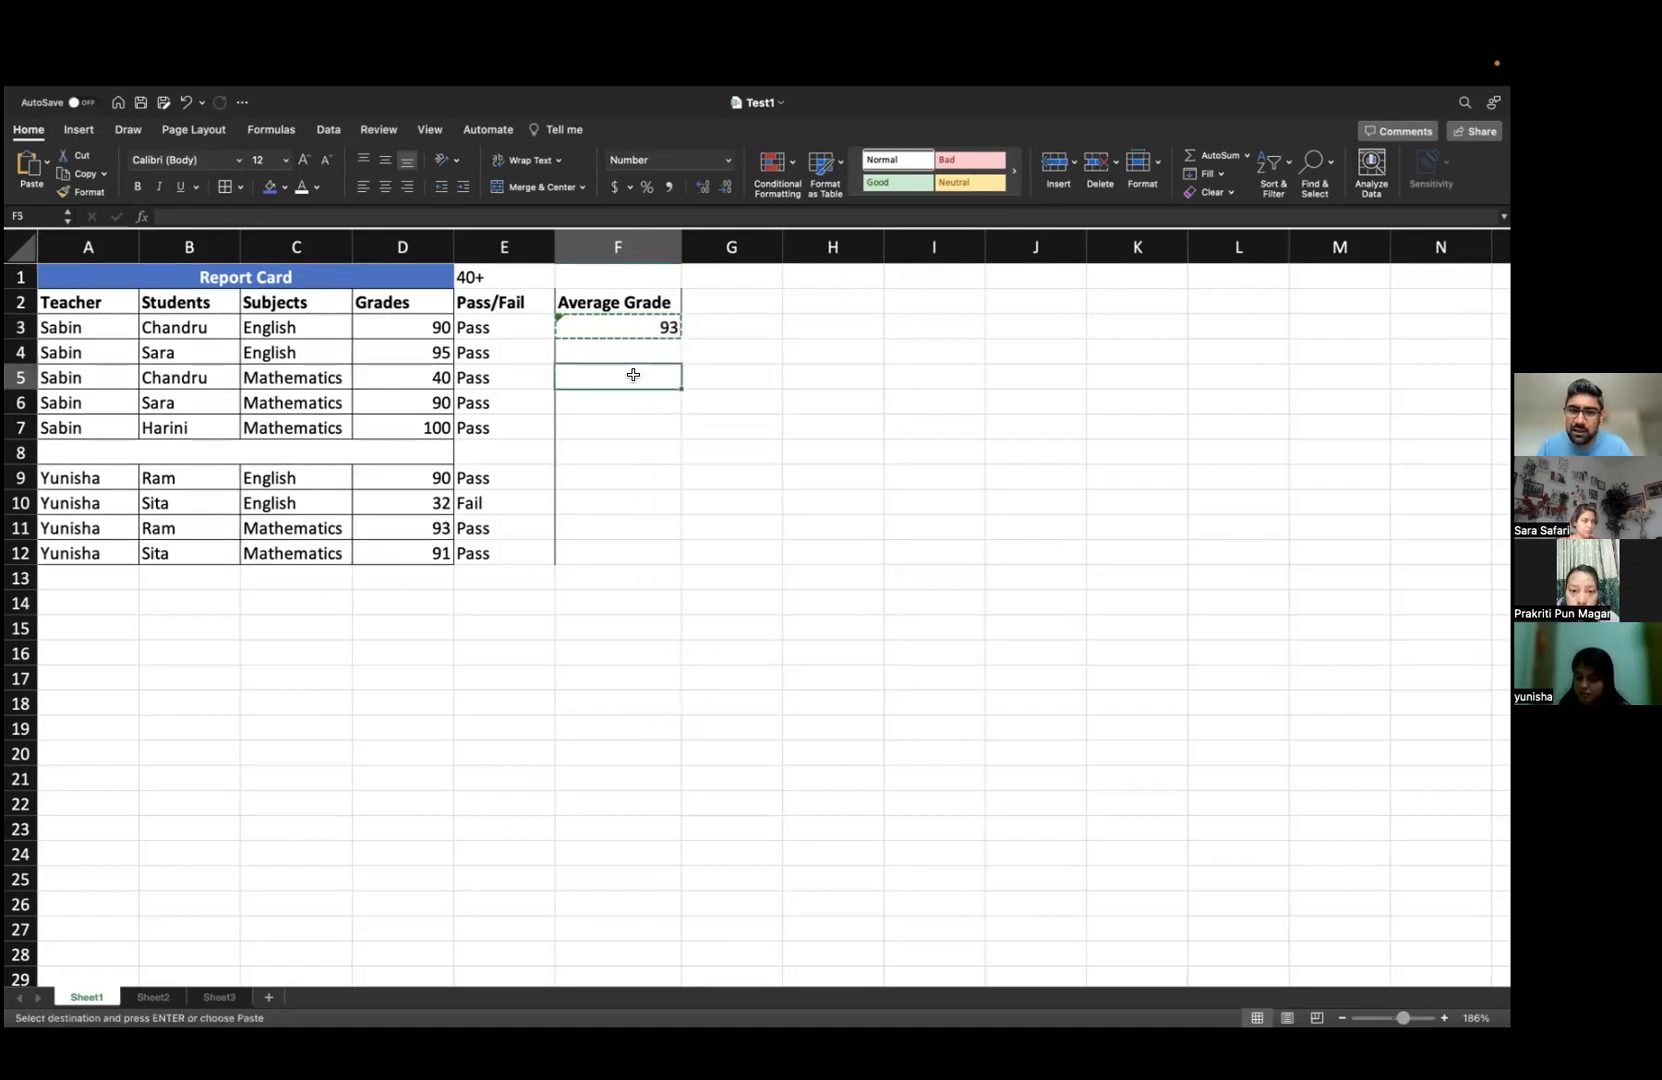
right_click(632, 373)
click(661, 422)
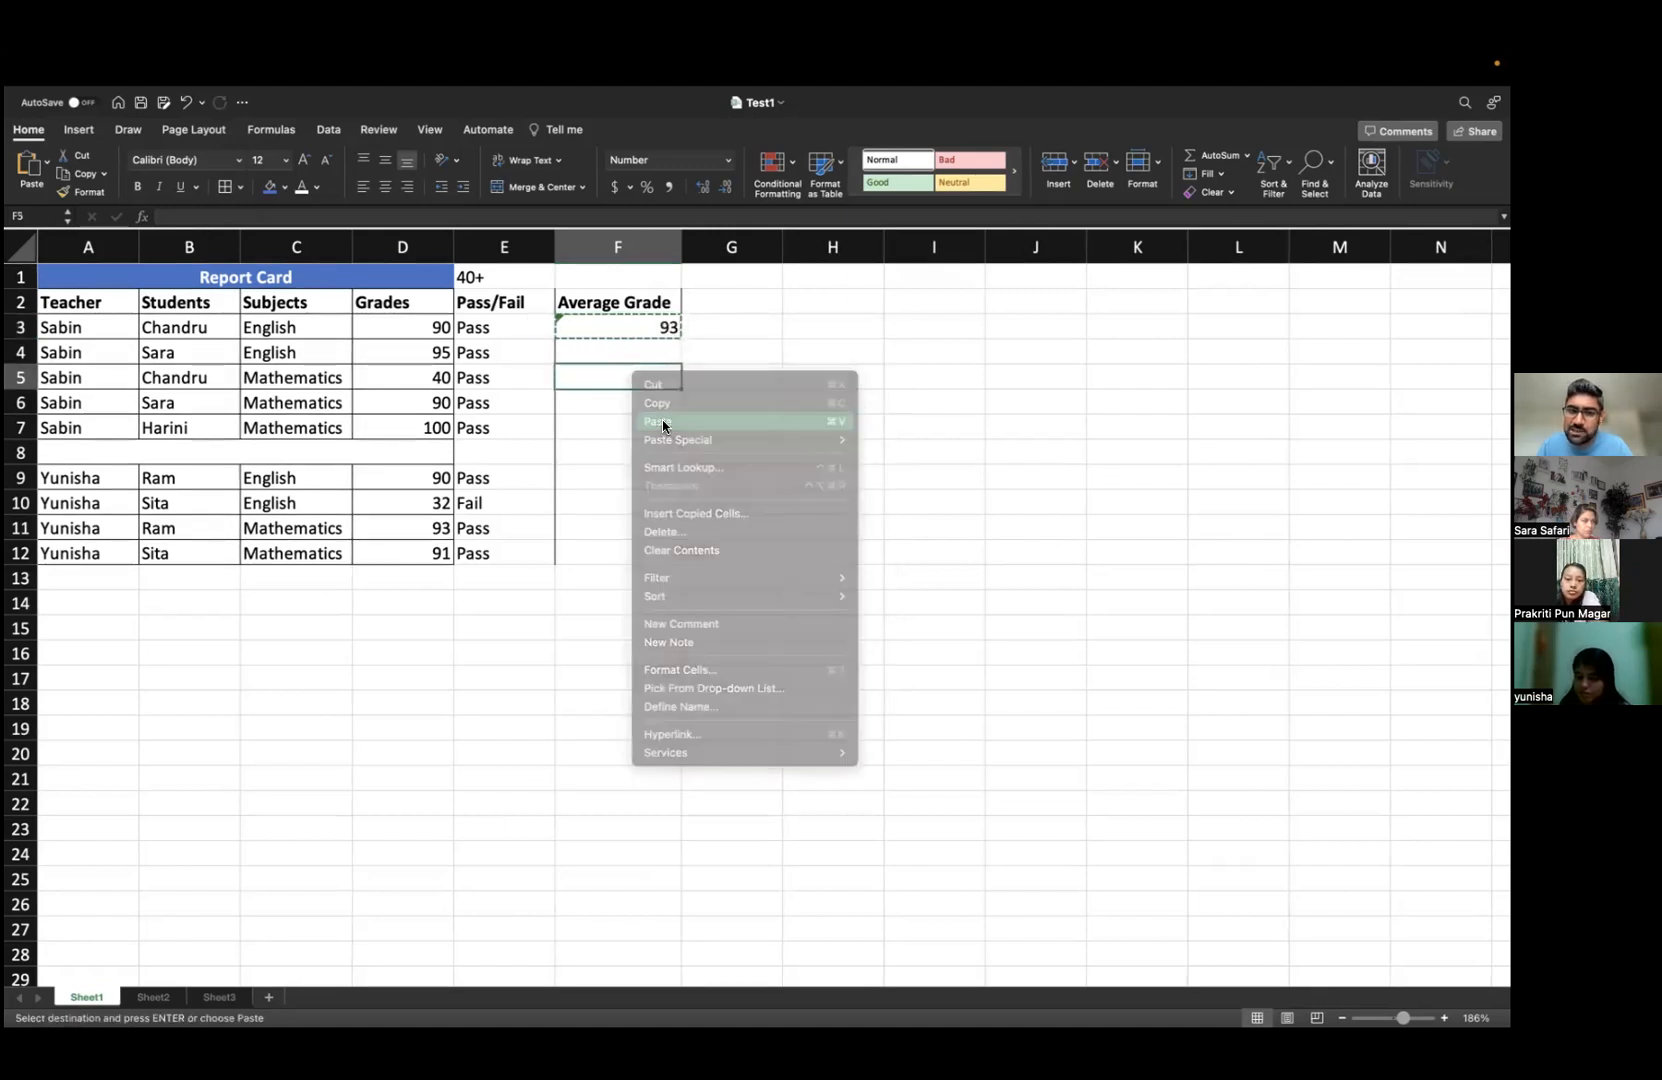
key(Escape)
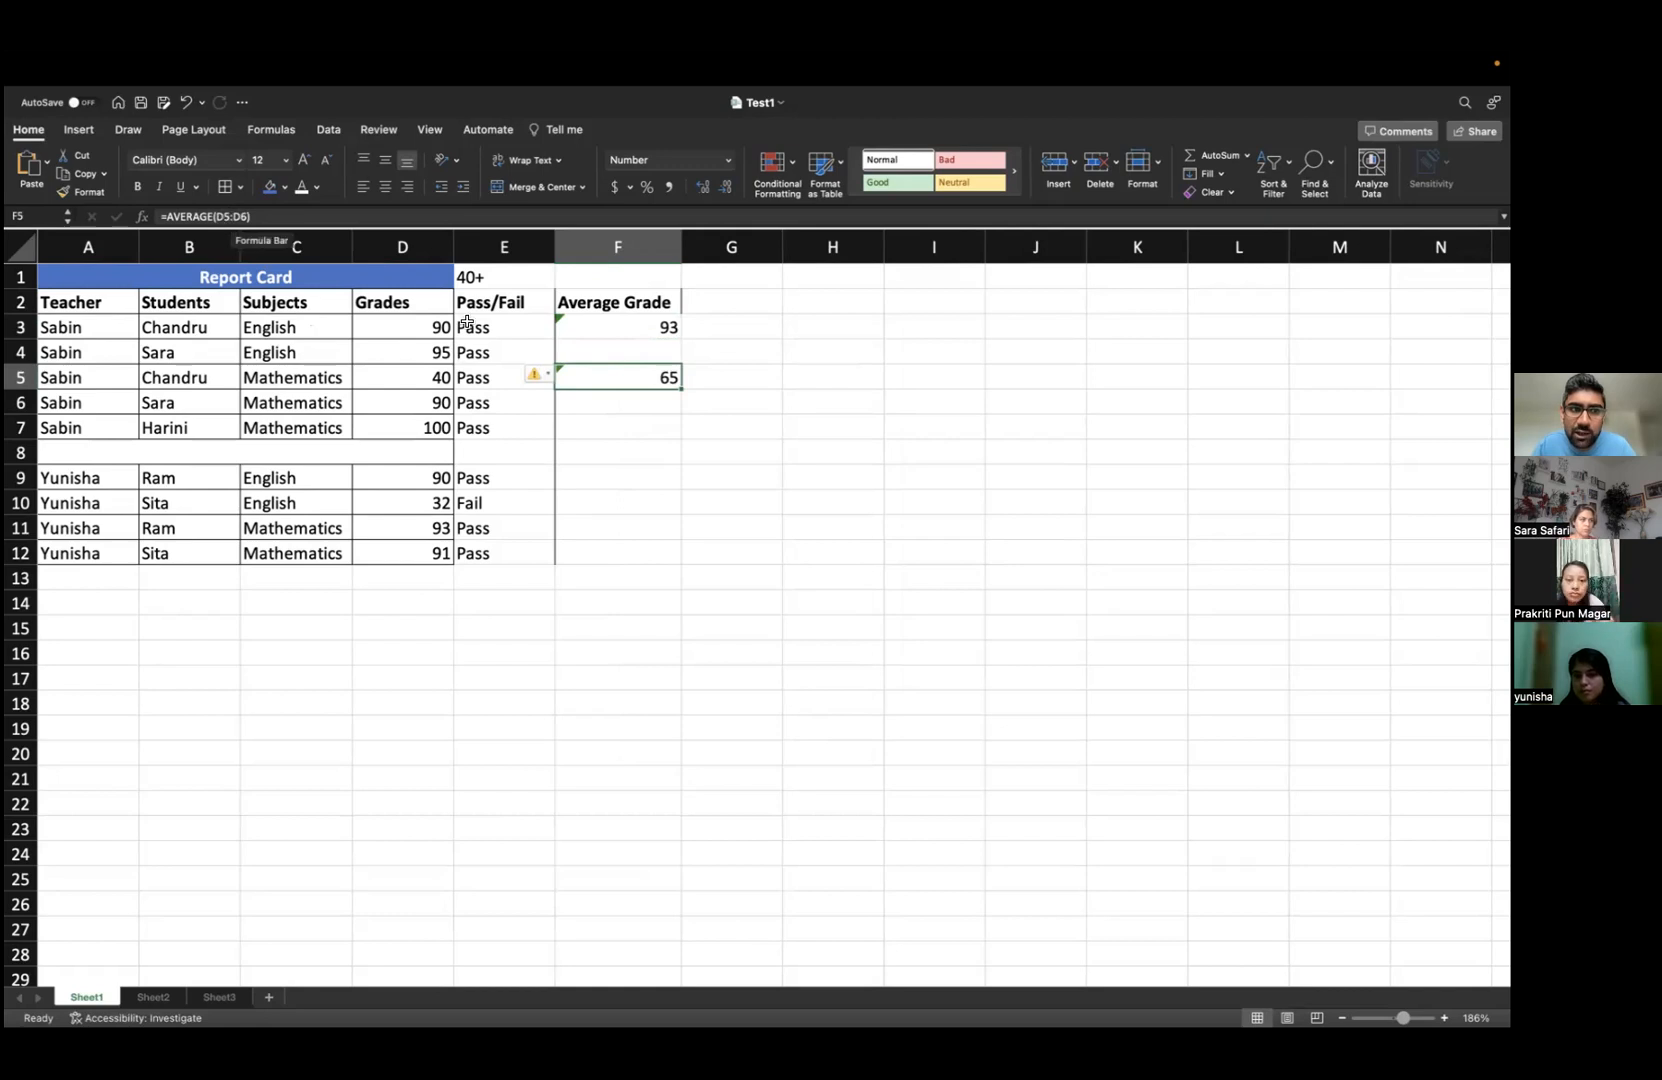
- Extend the average formula in F5 to all three Mathematics grades, =AVERAGE(D5:D7)
click(620, 323)
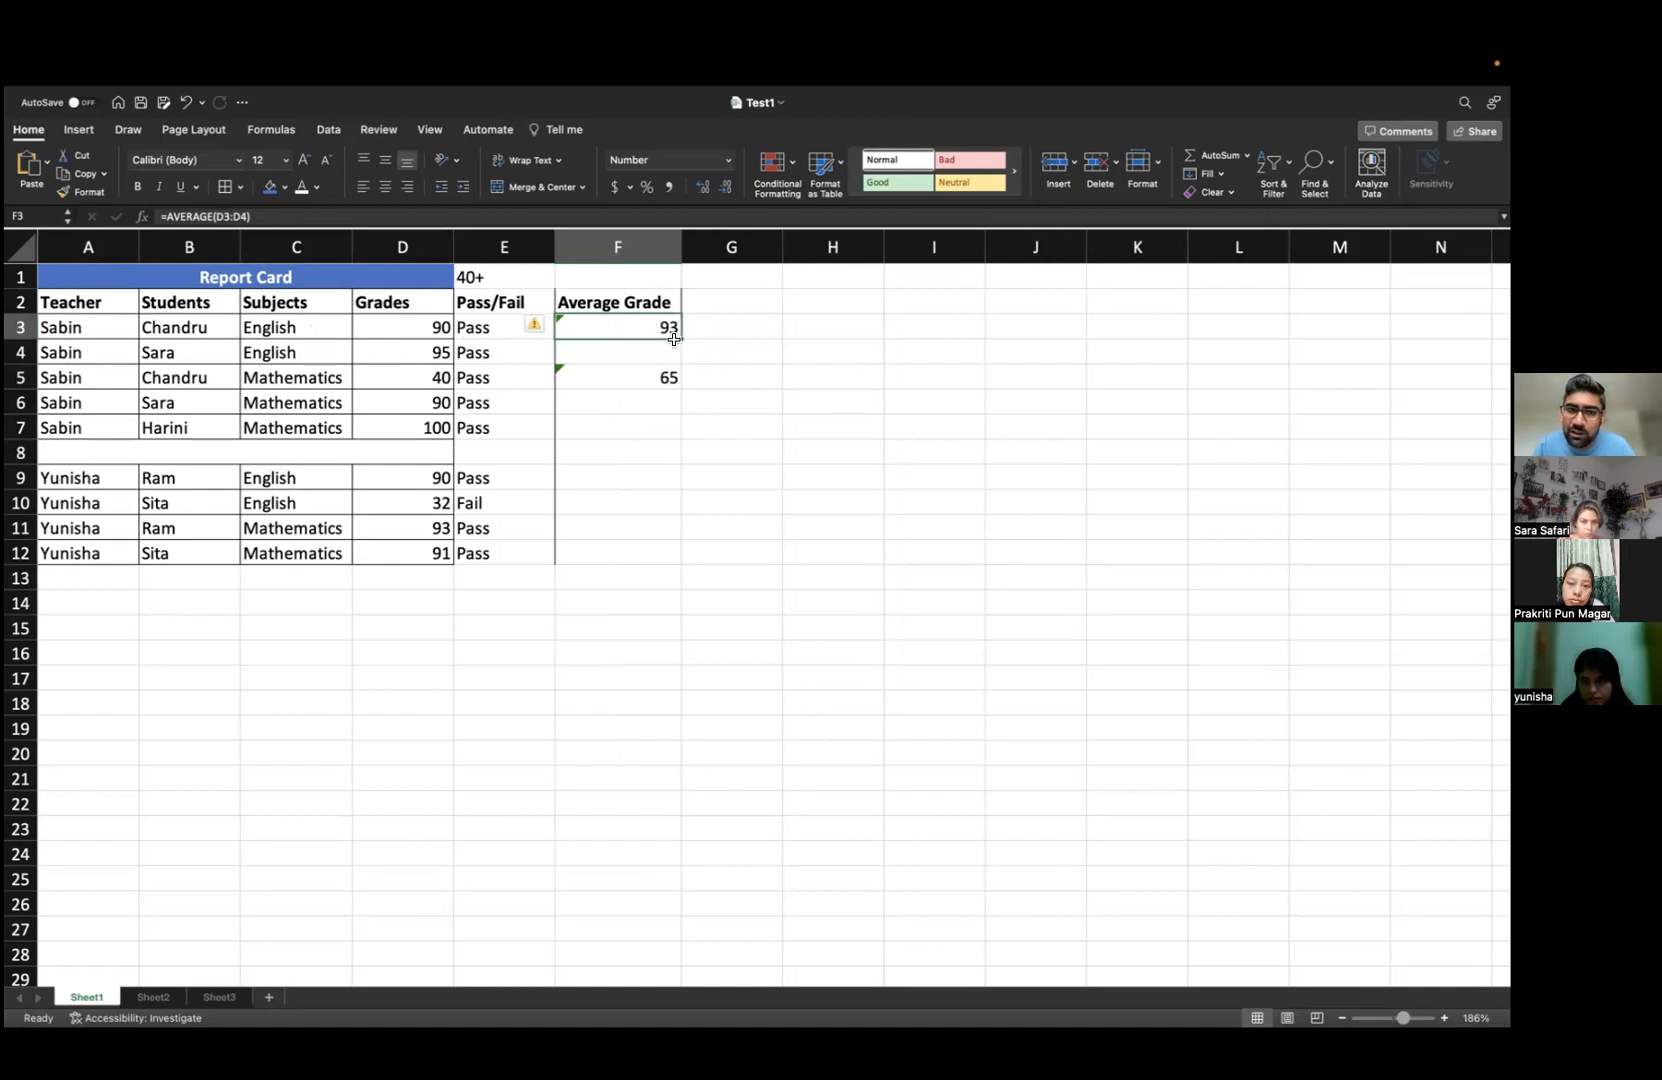
click(665, 379)
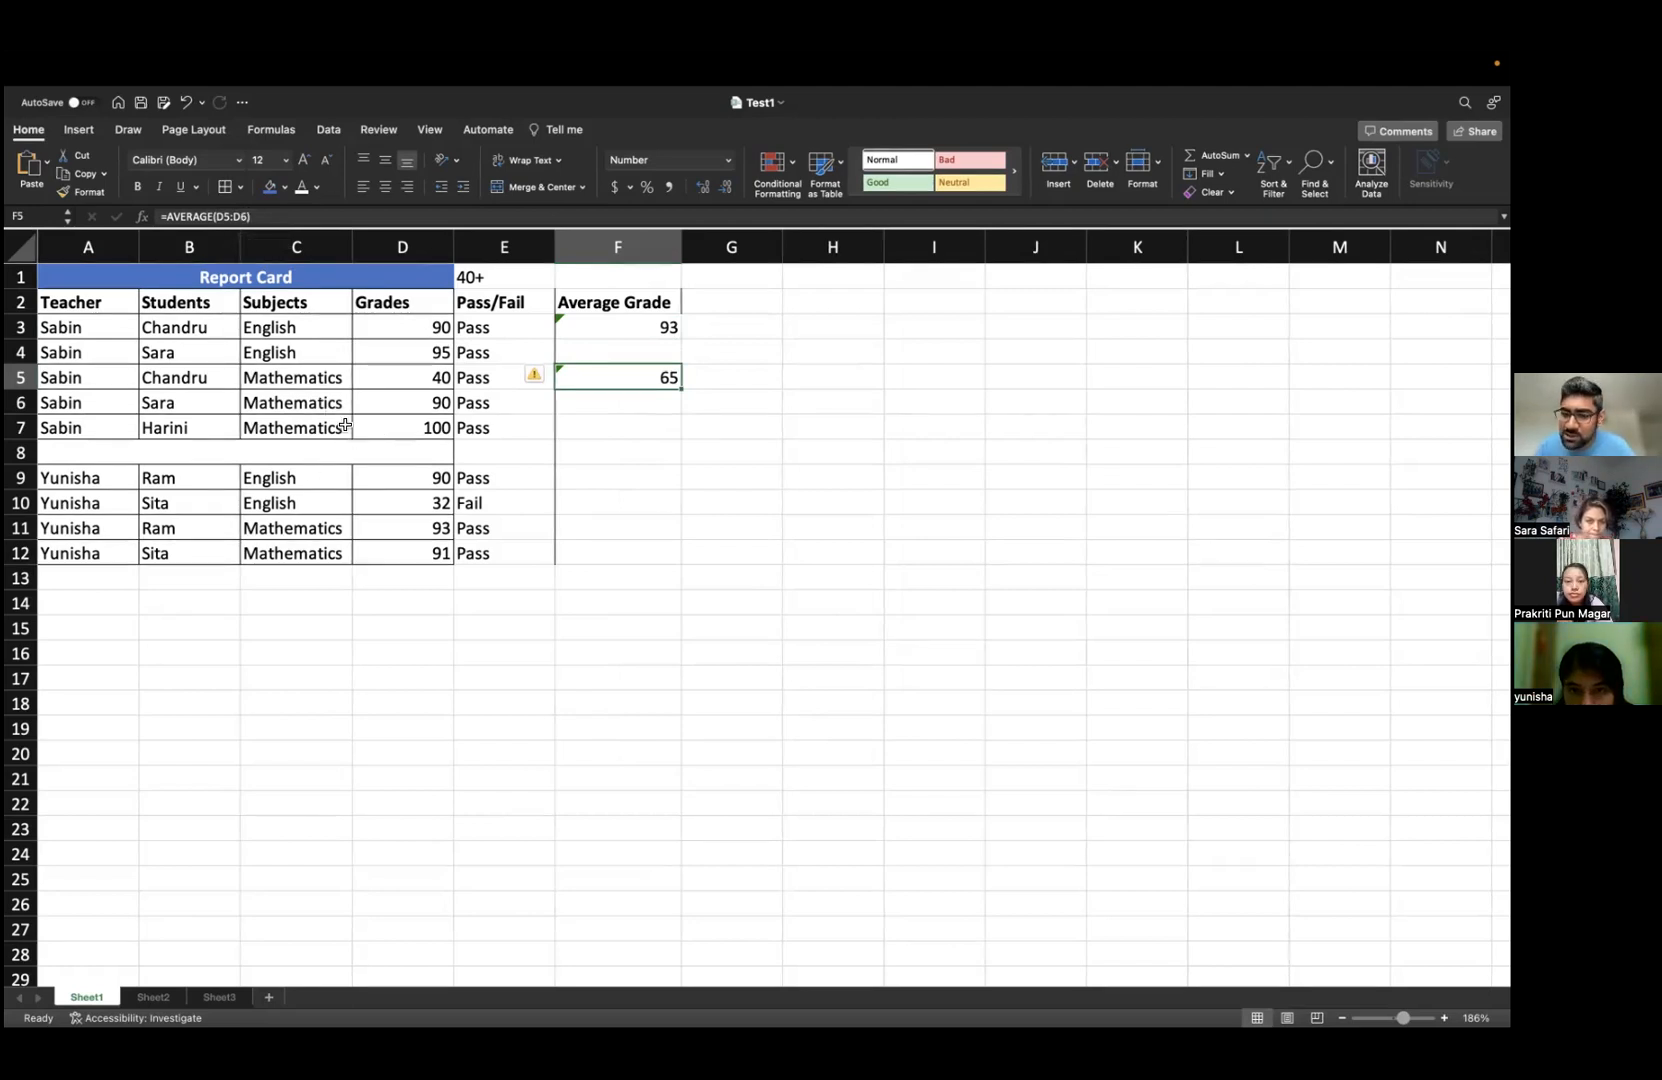
click(252, 218)
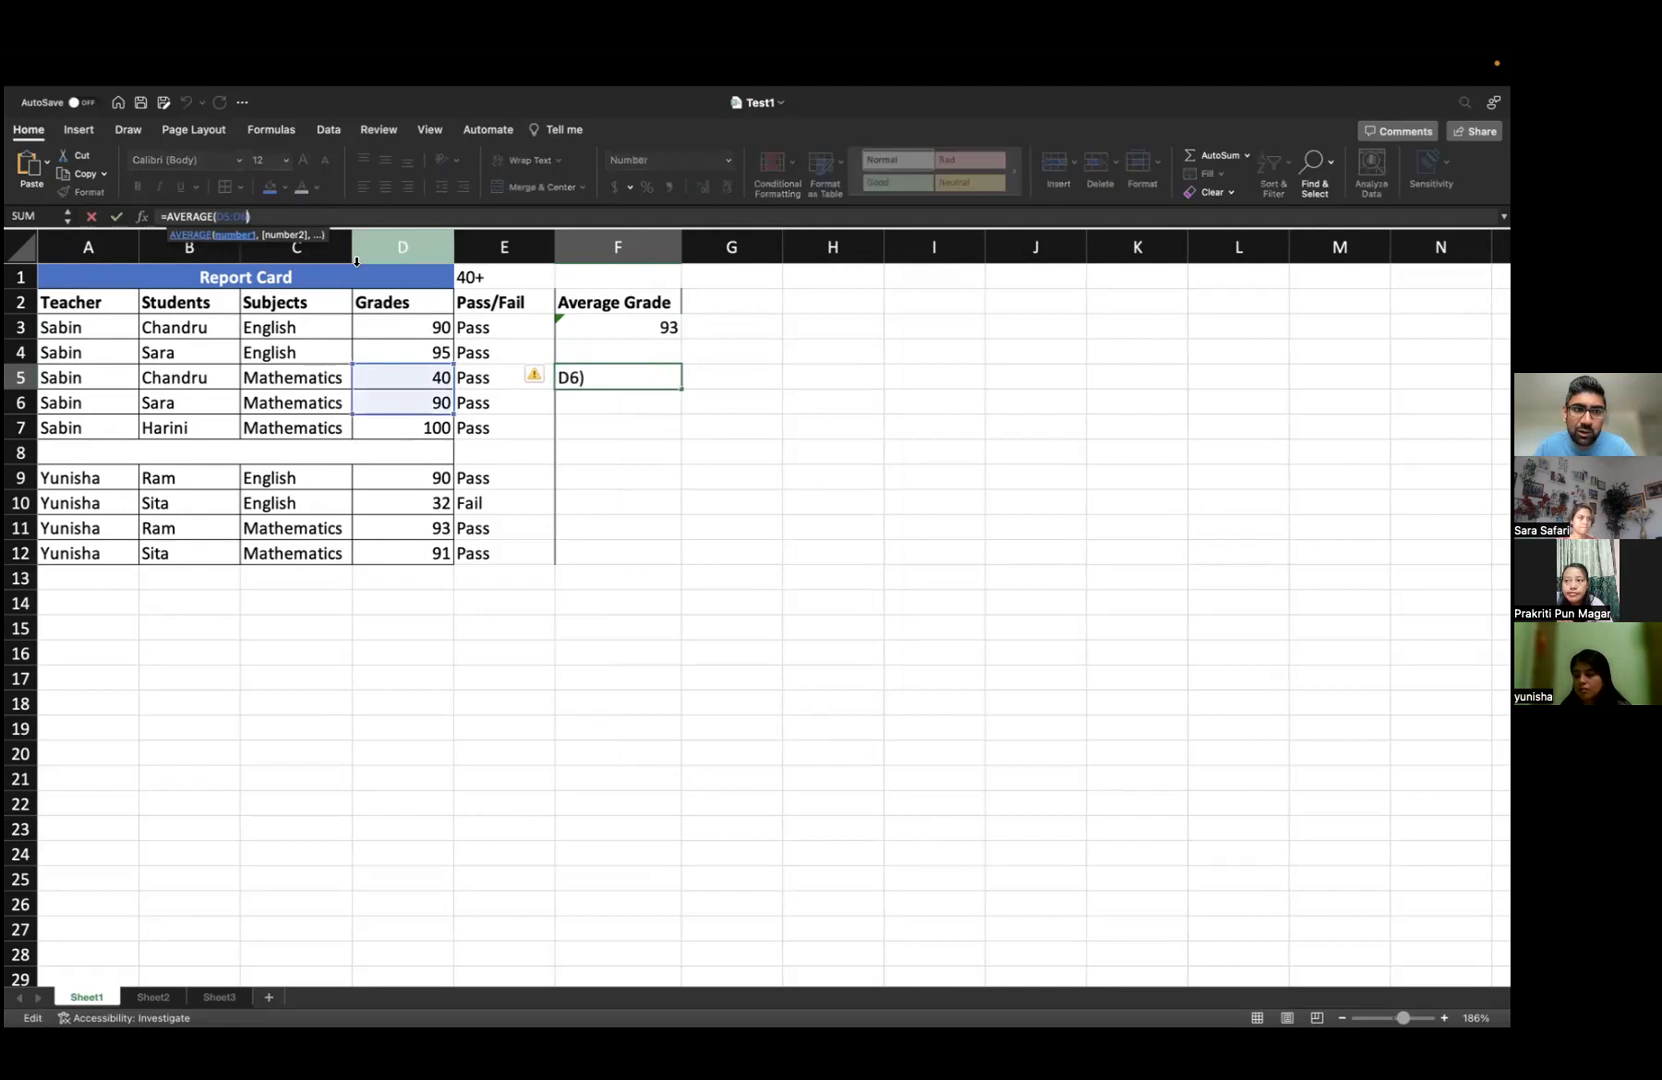
key(BackSpace)
text(7)
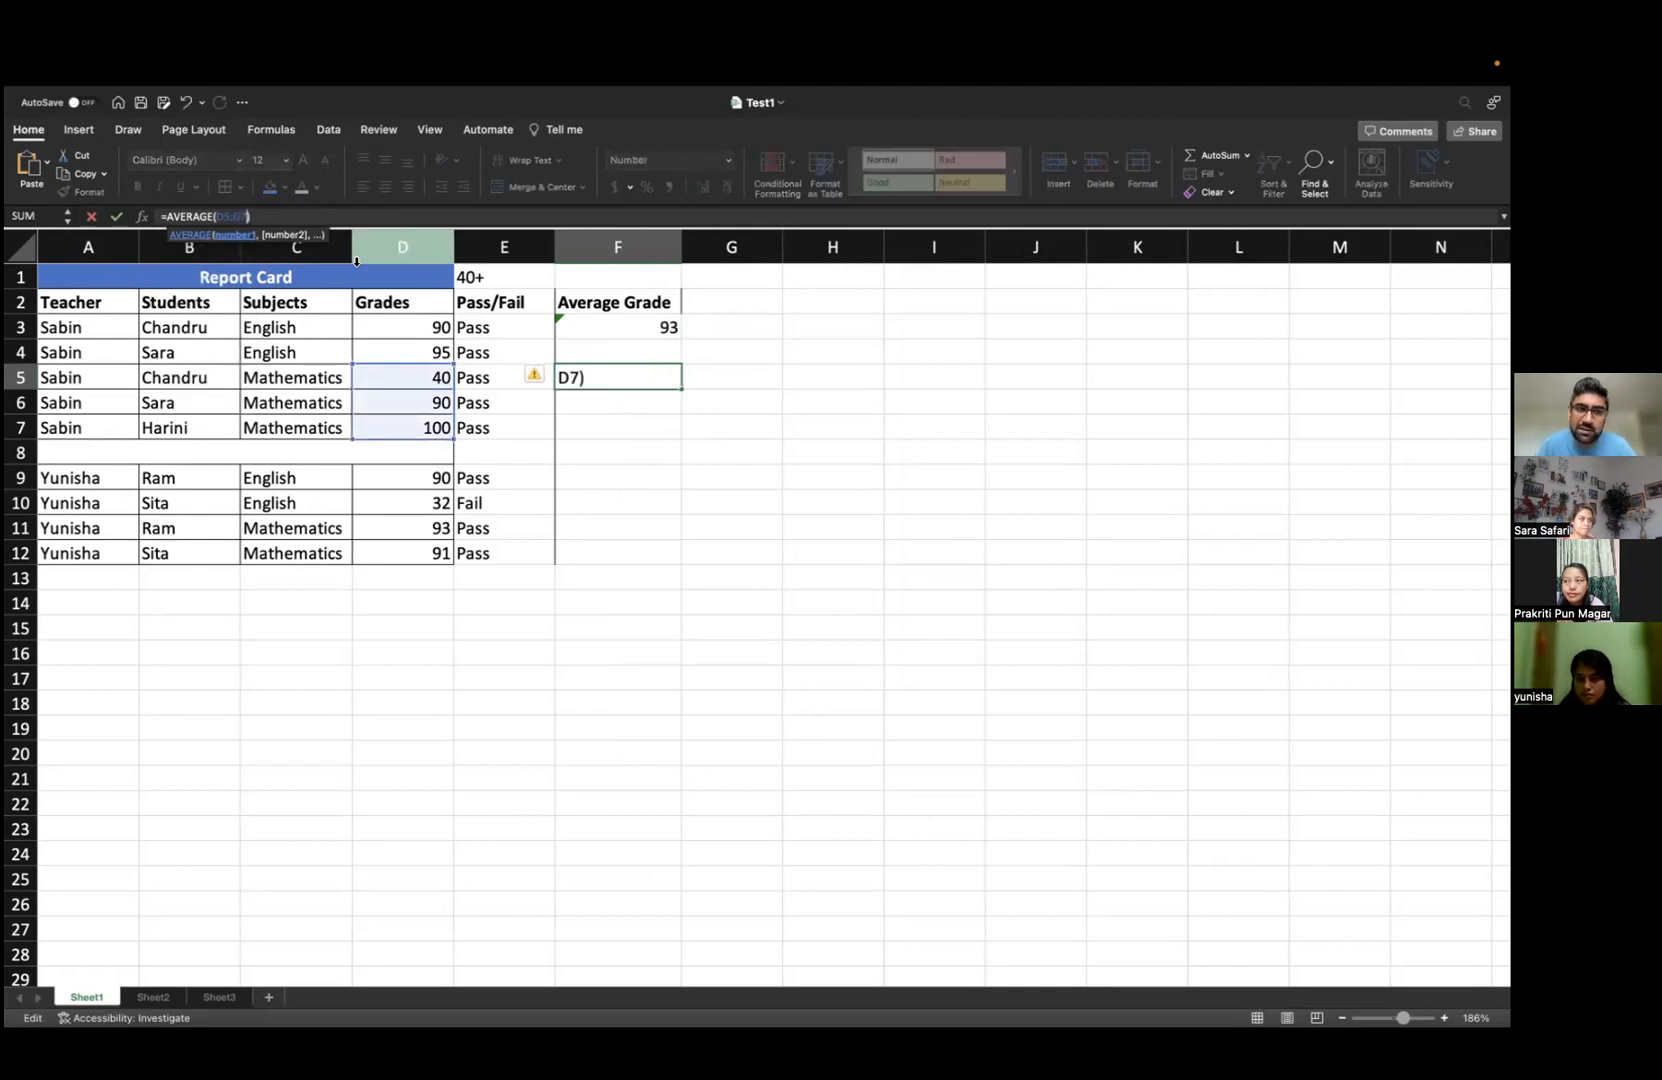
key(Return)
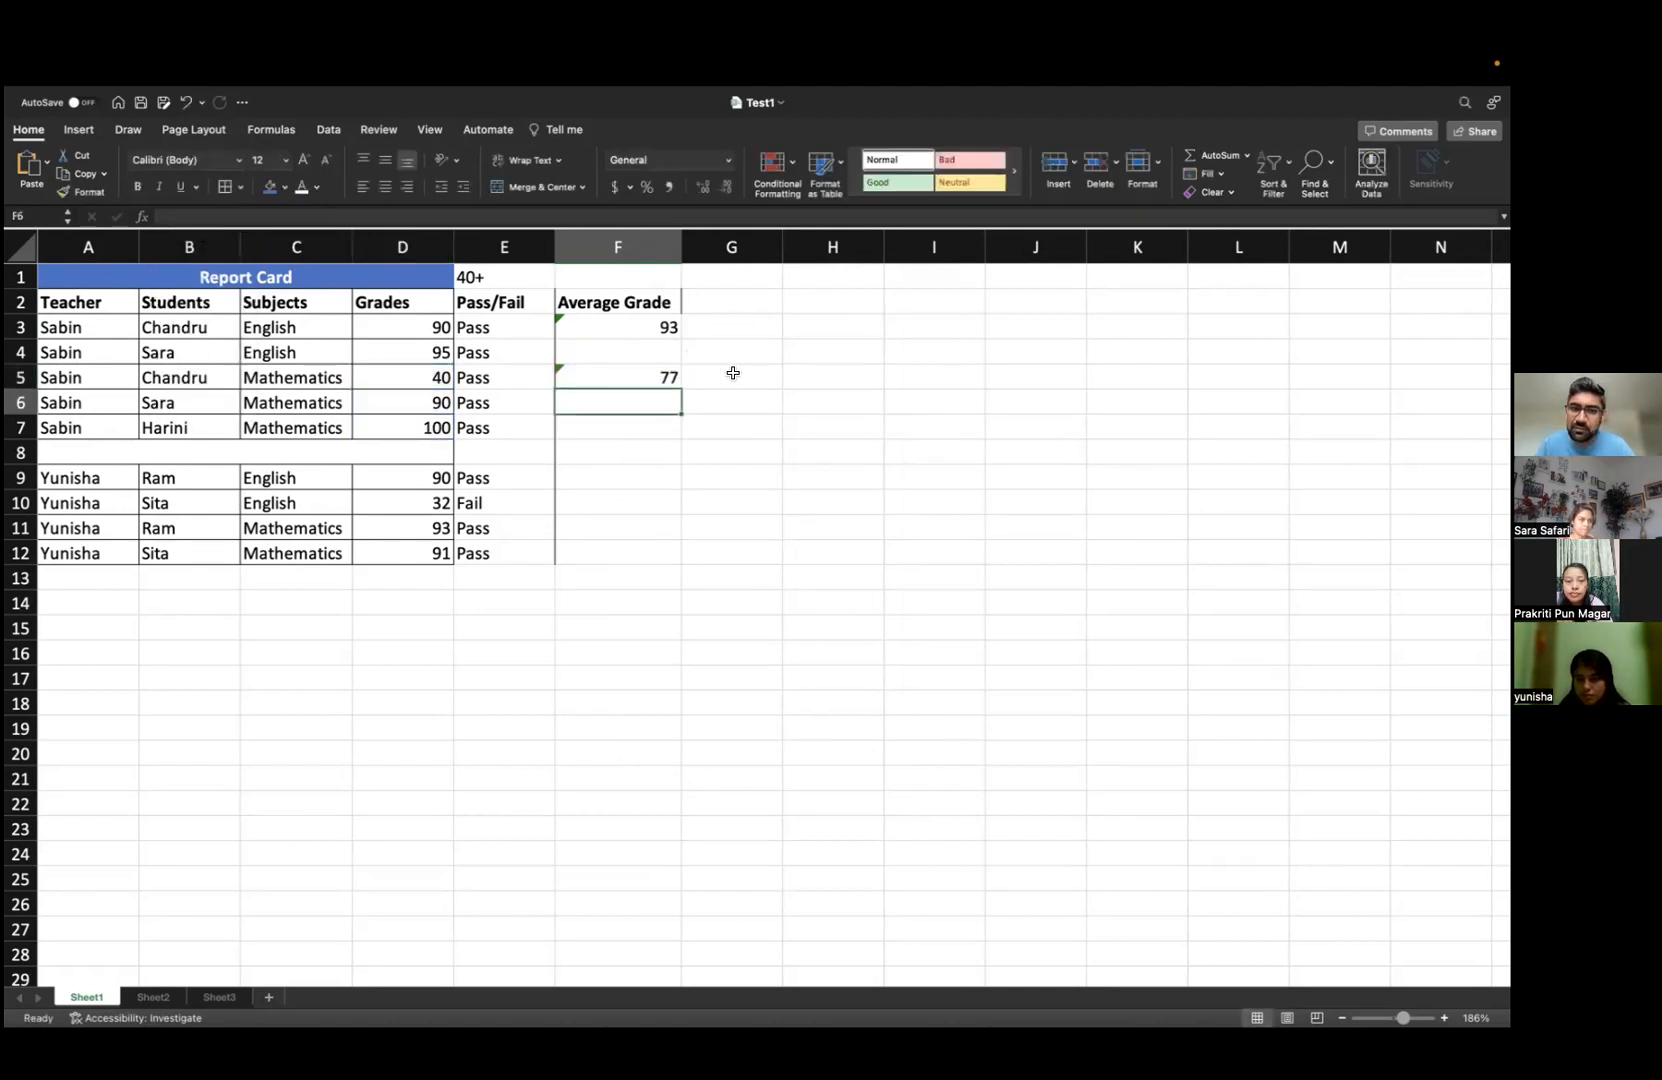
- Copy the average formula from F3 and paste it into F9 for the second teacher's English grades
click(648, 321)
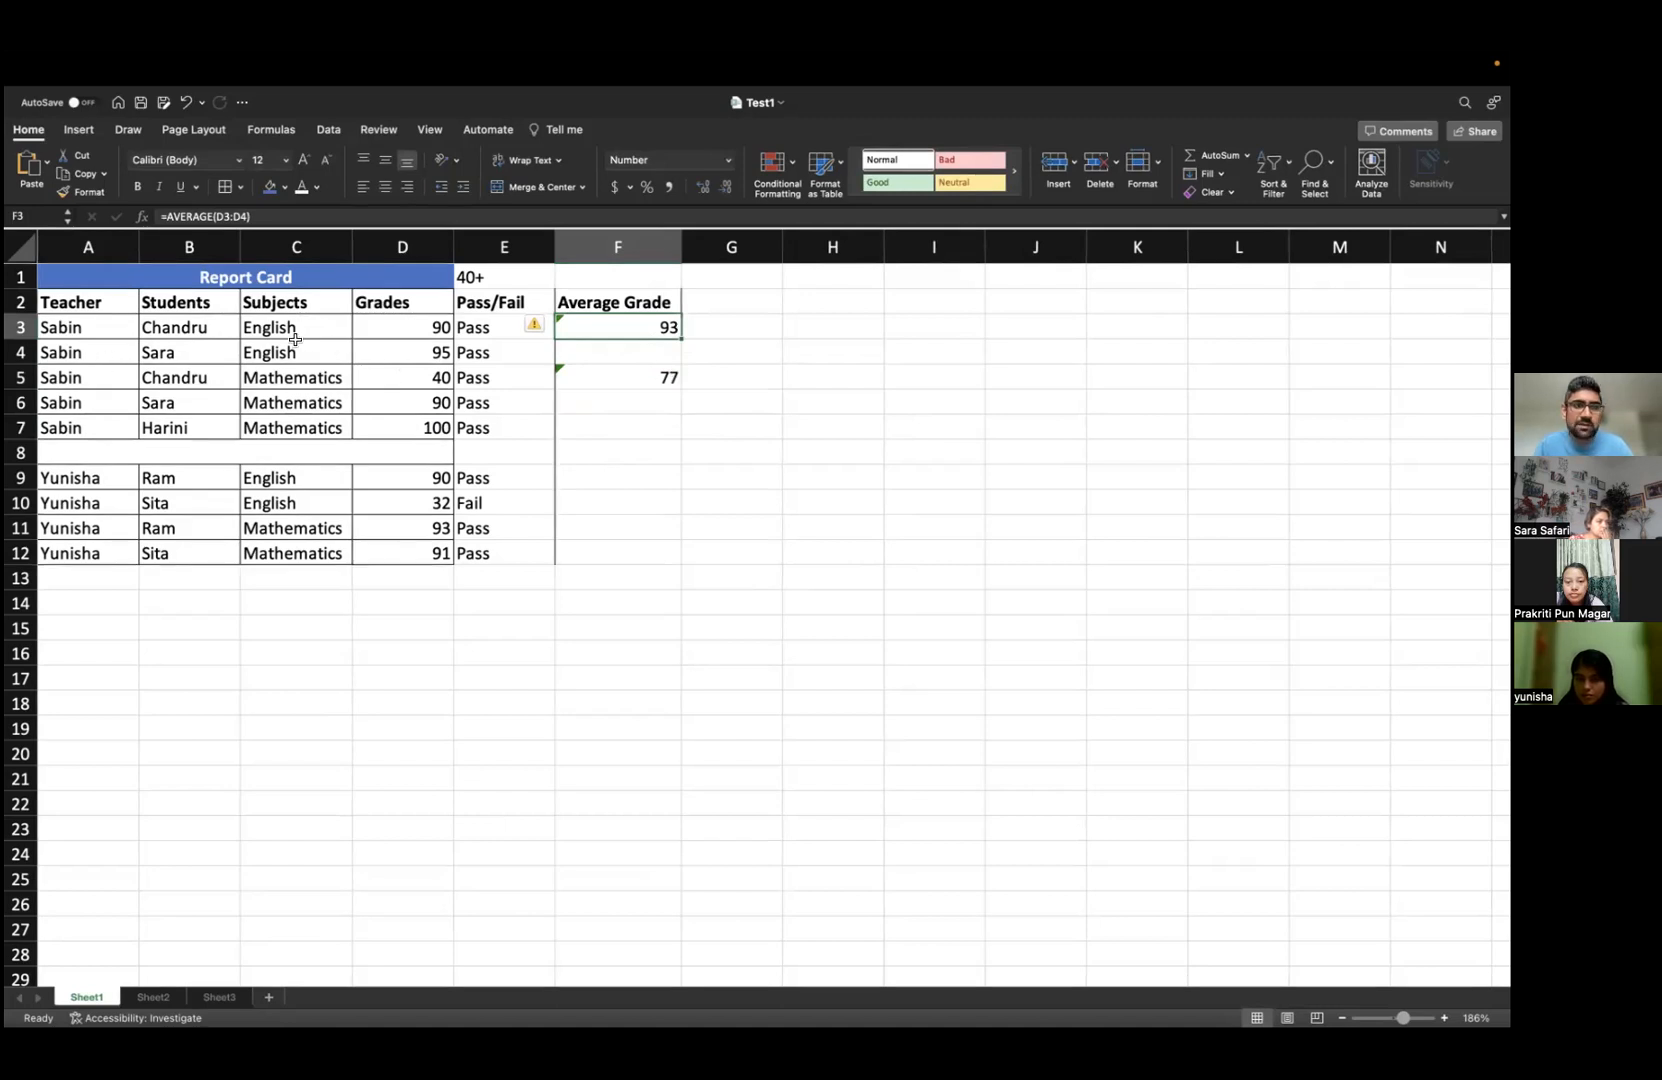
drag(681, 335, 668, 327)
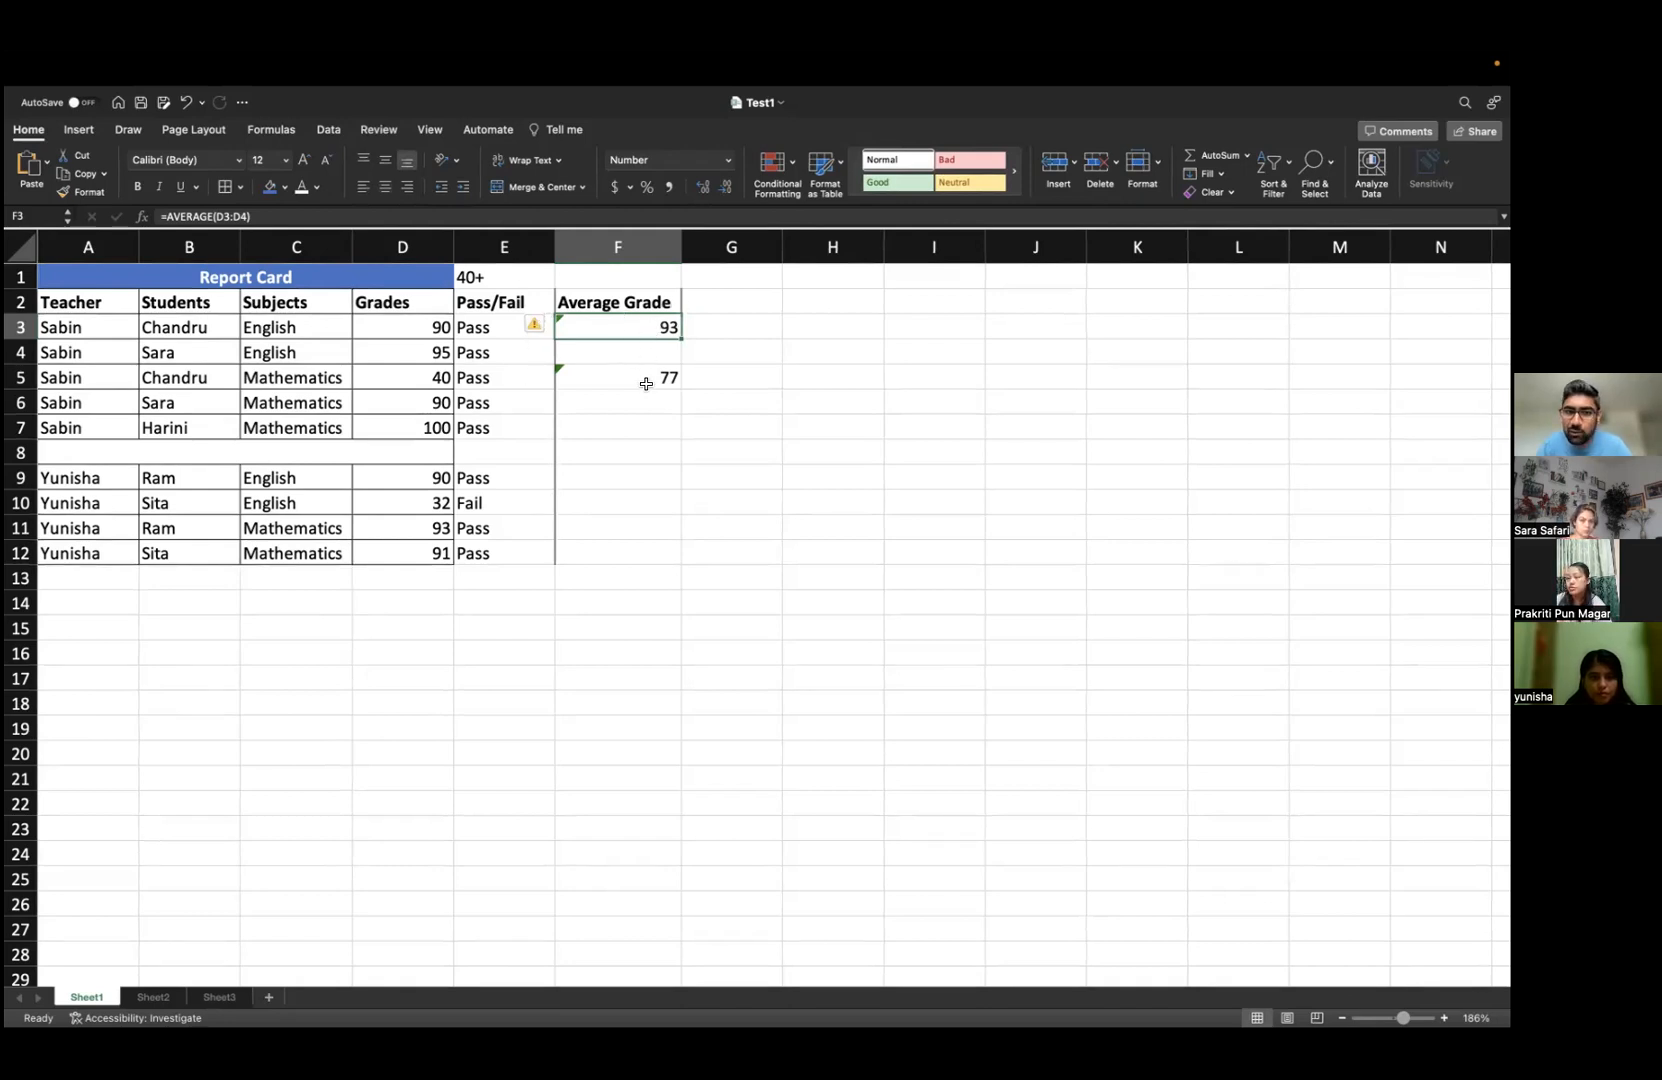
key(super+c)
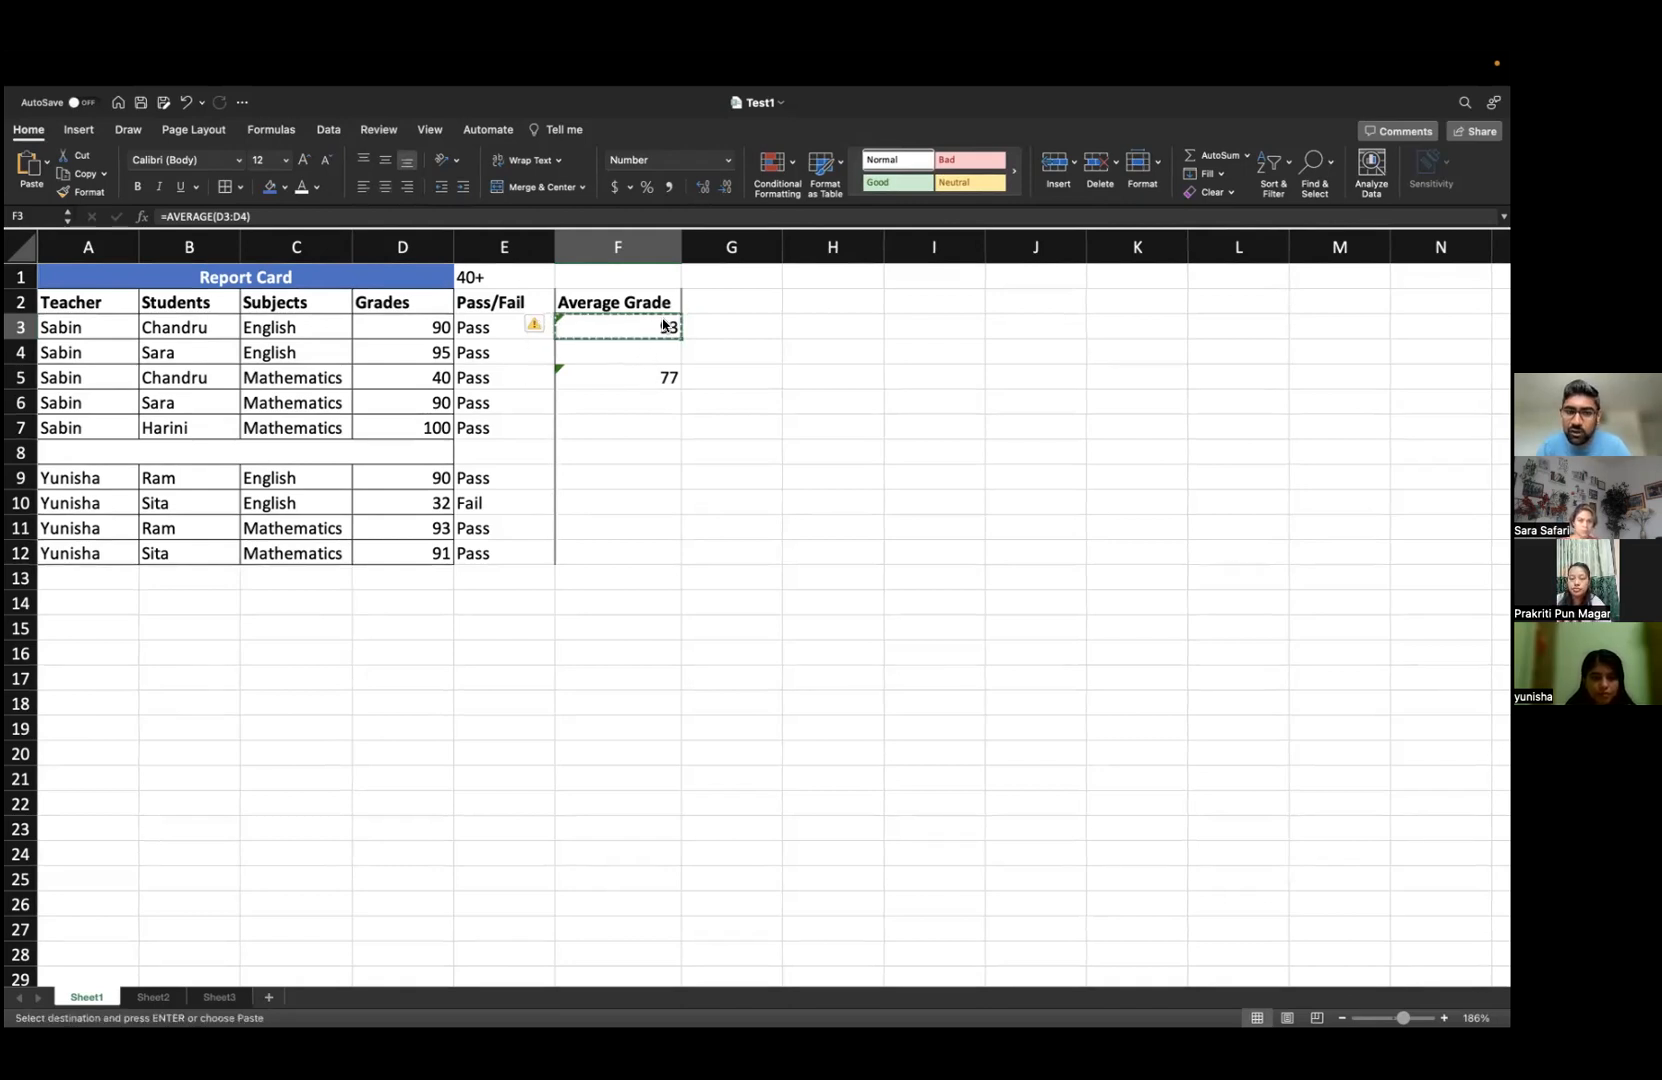
click(635, 478)
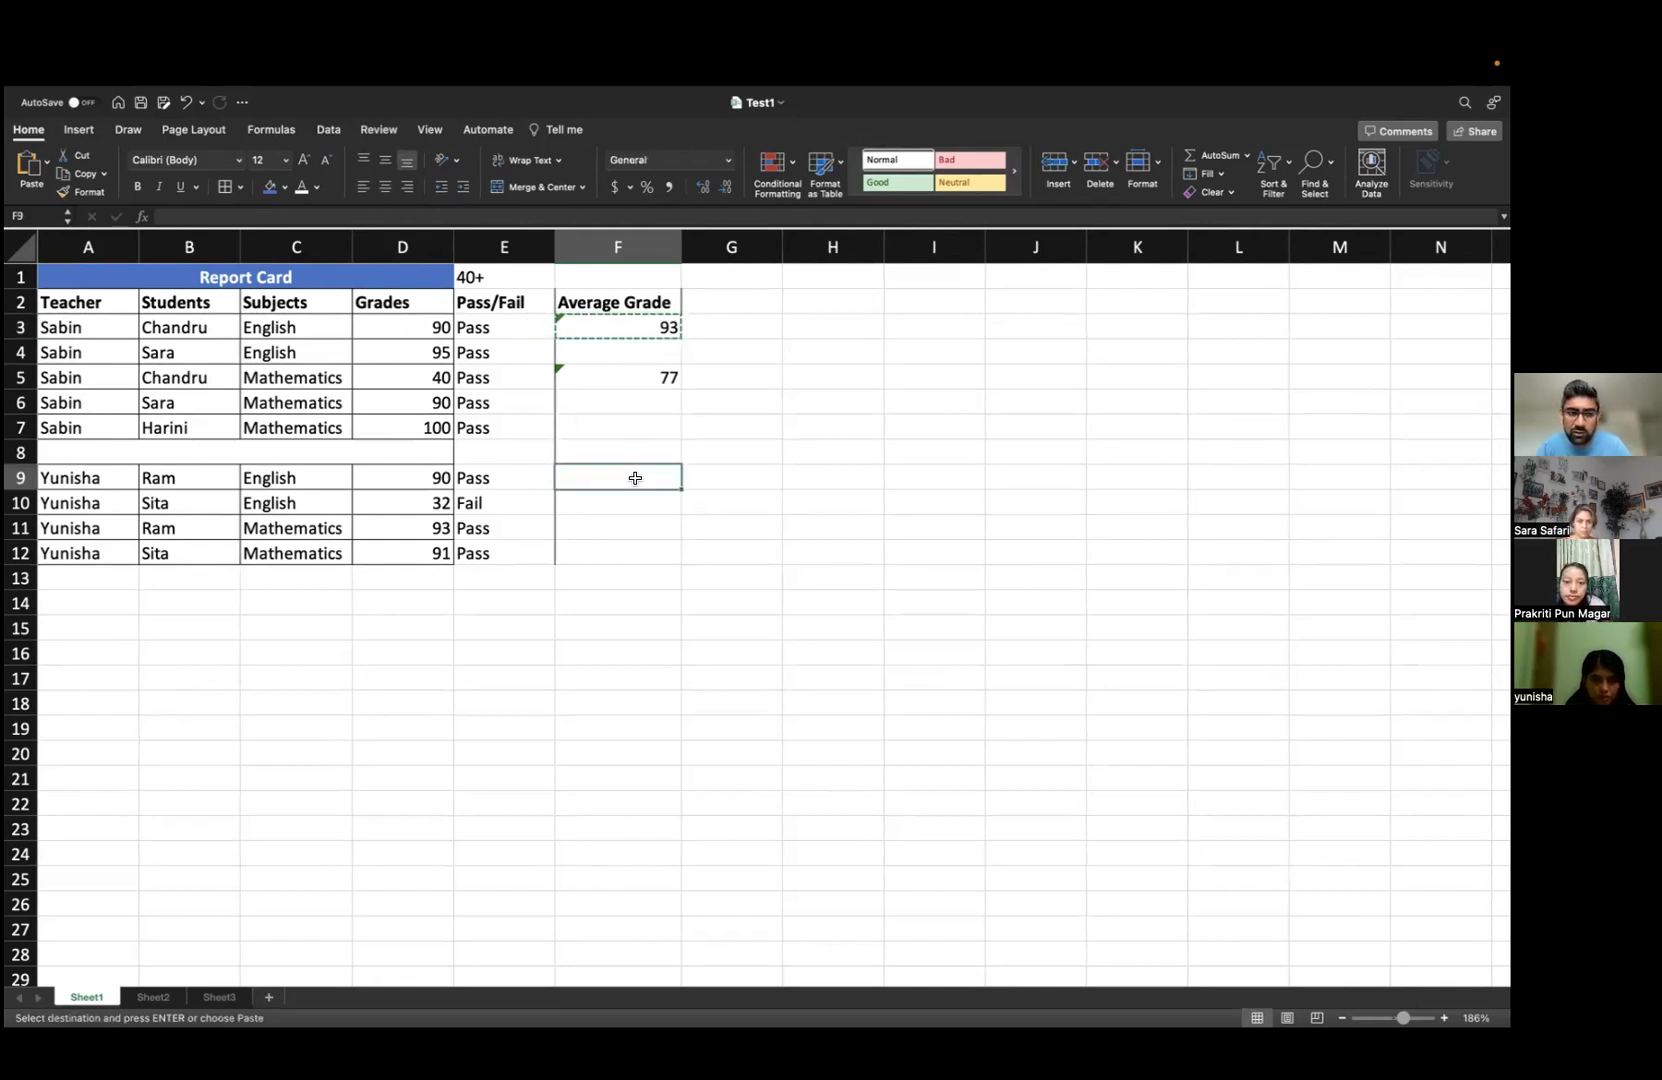
key(super+v)
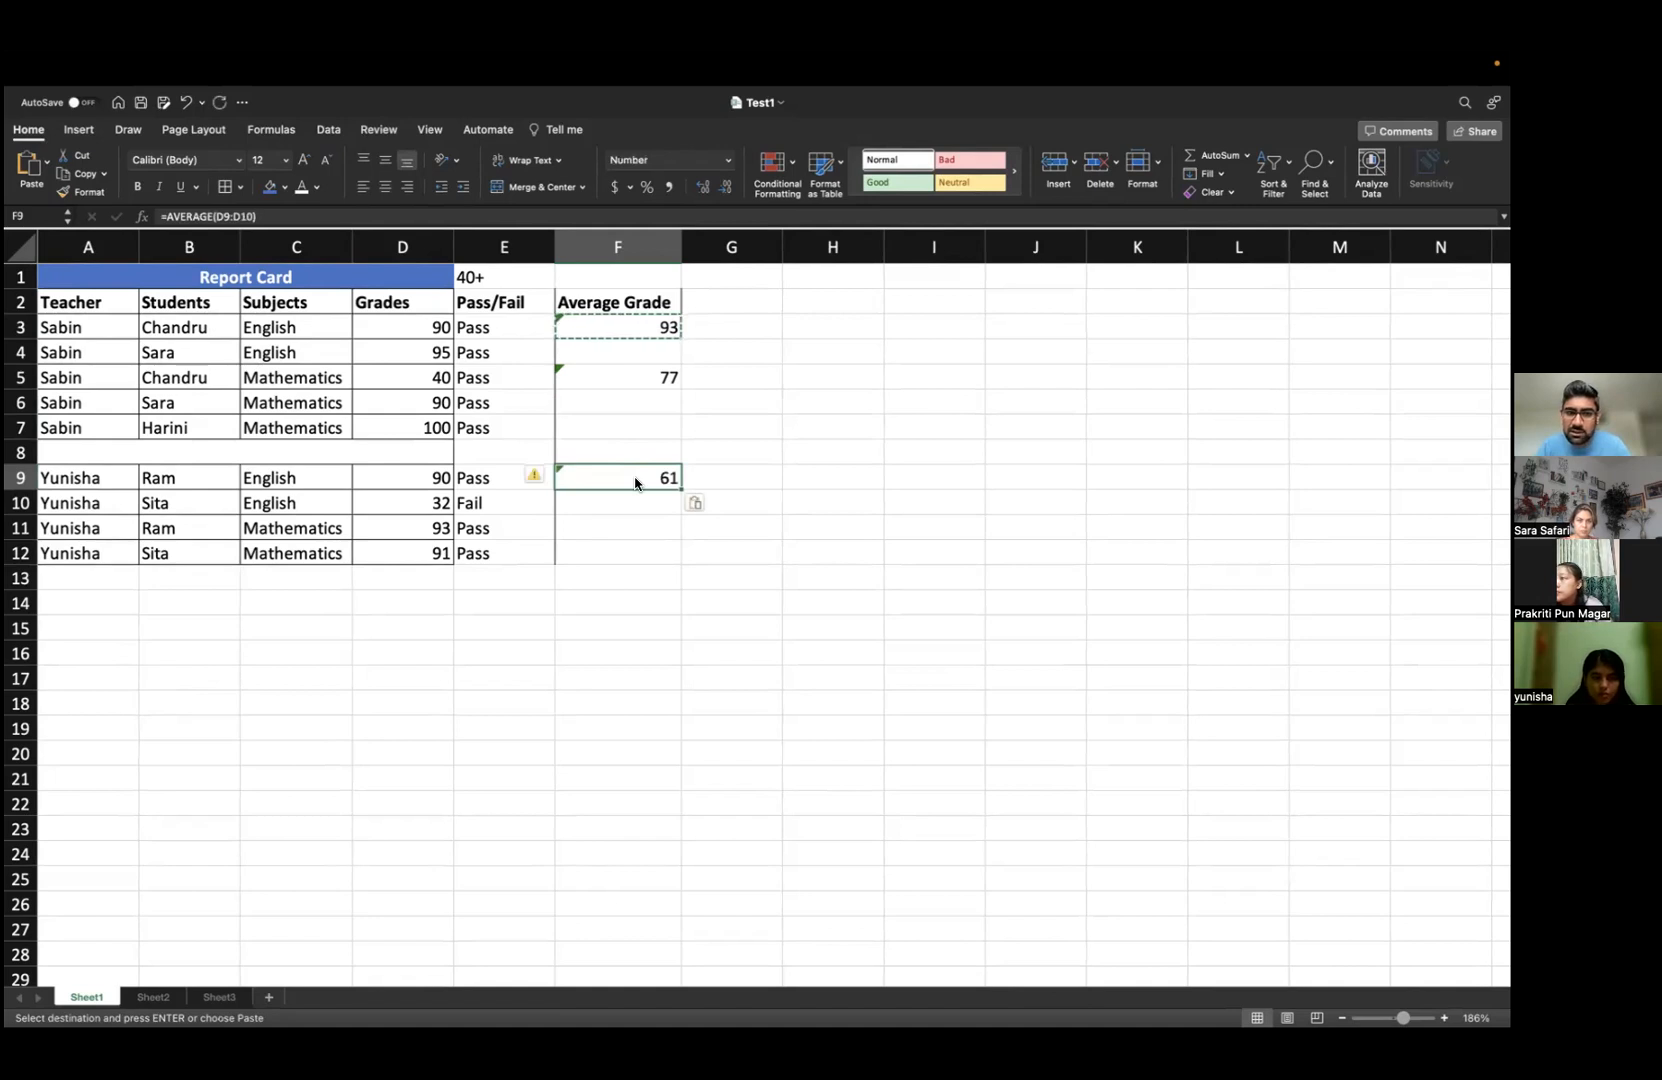
- Copy the average formula from F9 into F11 for the second teacher's Mathematics grades and end copy mode
key(super+c)
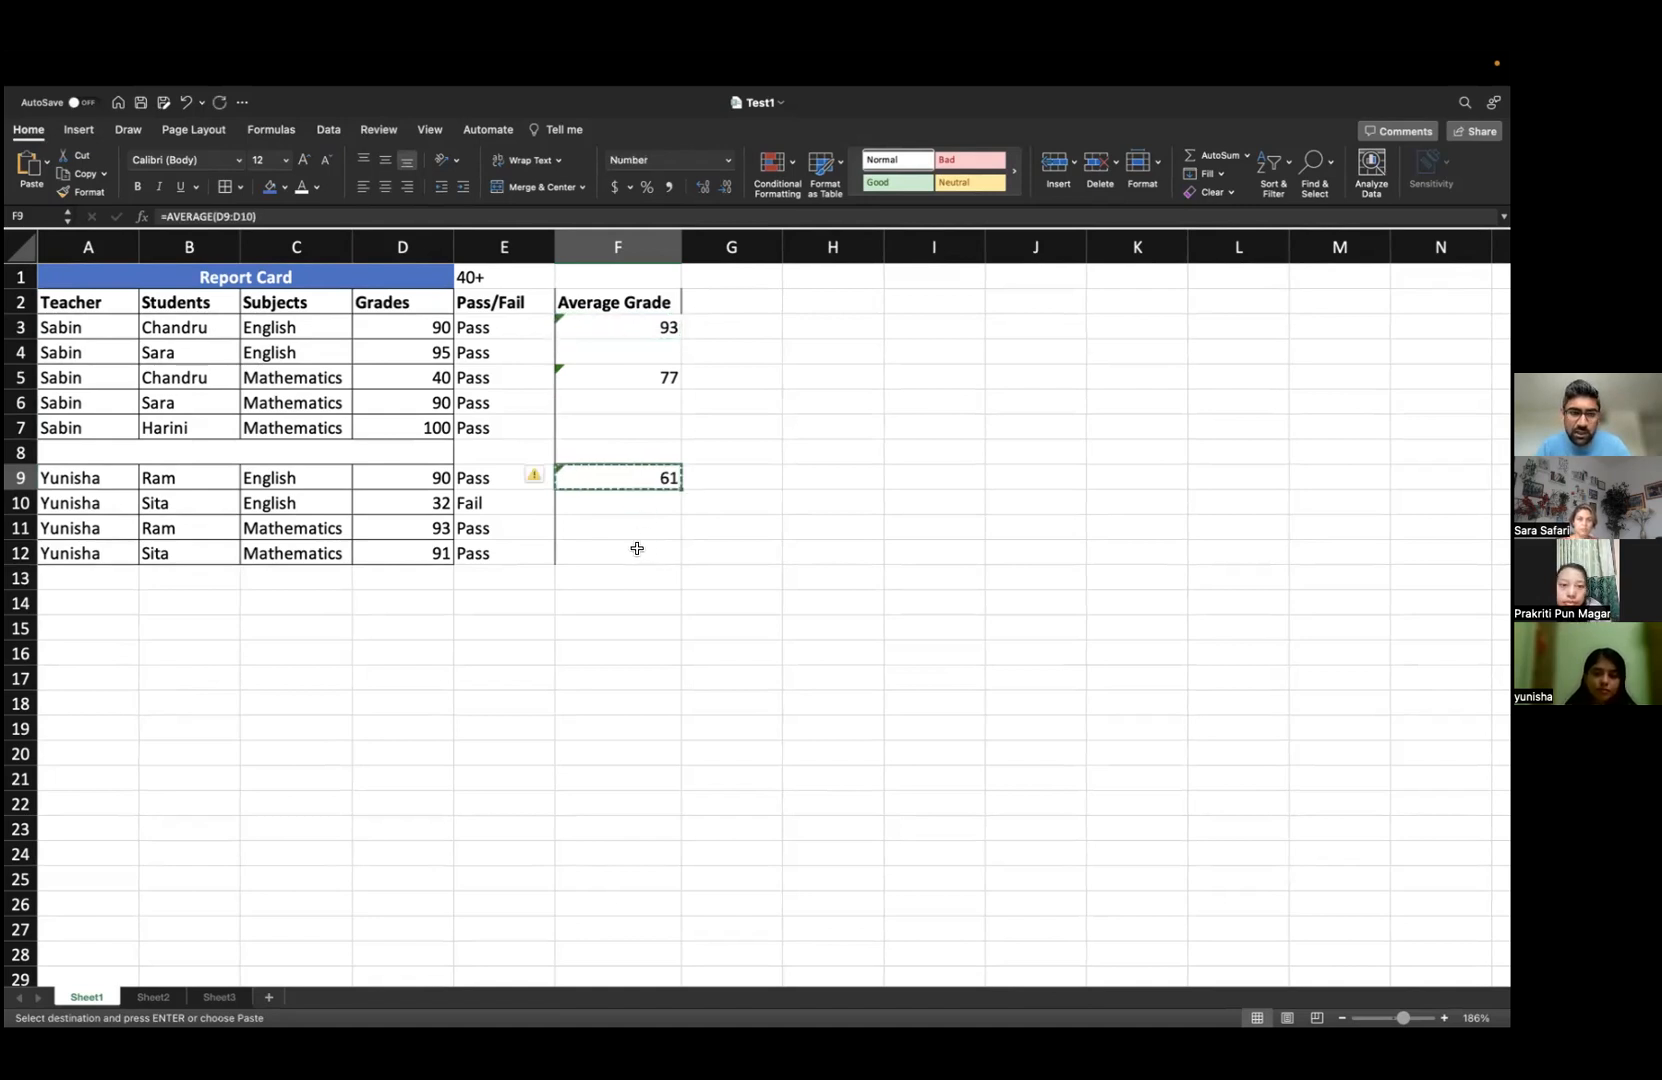
click(640, 528)
key(super+v)
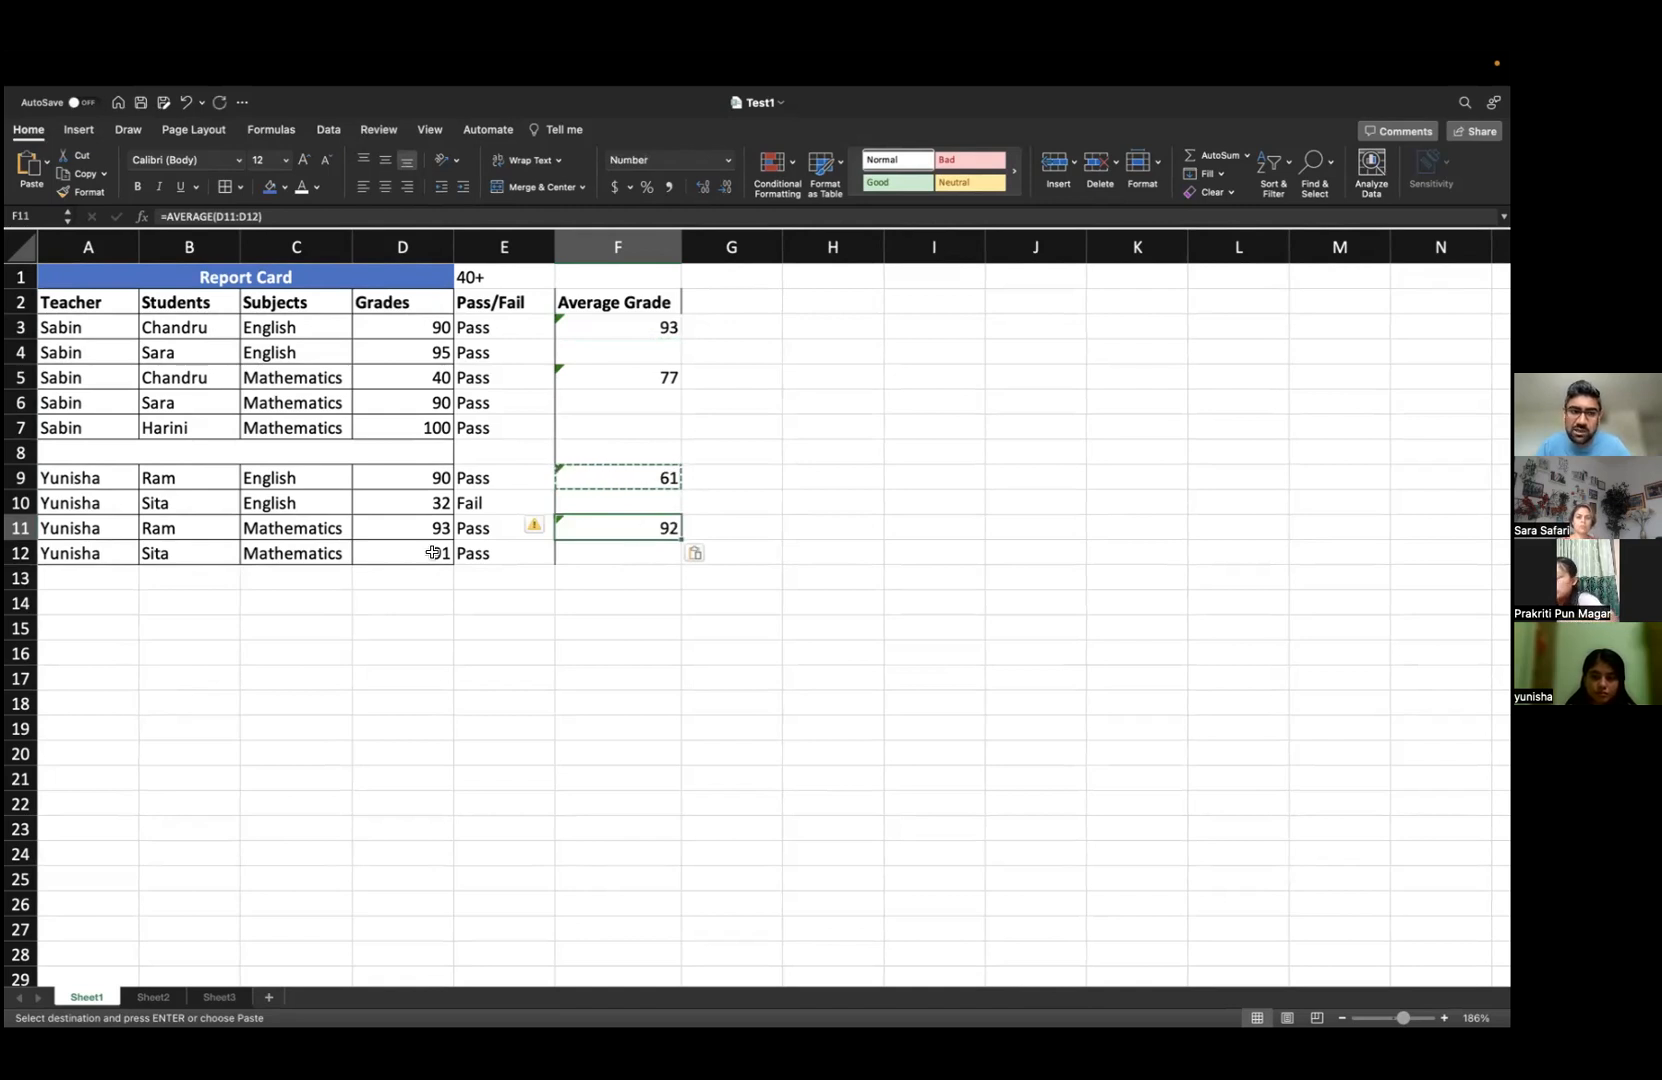
click(634, 566)
key(Escape)
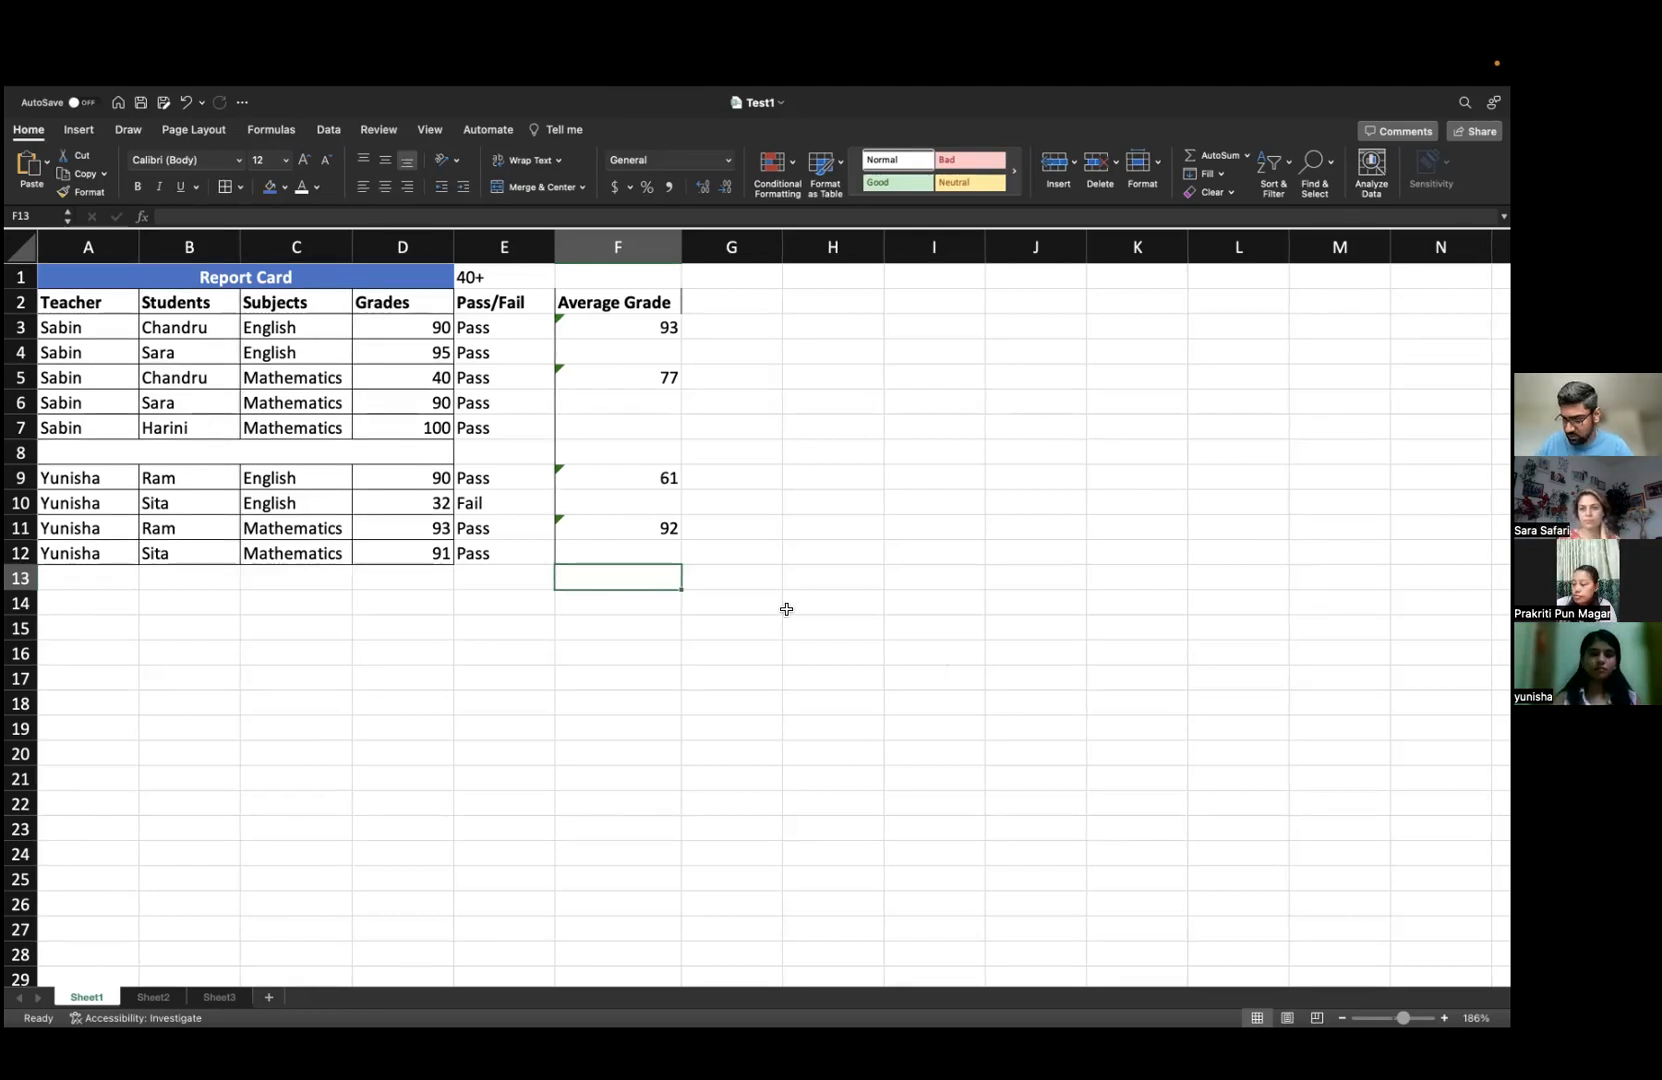
- Switch to Chrome, load docs.google.com in a new tab, go to the Google Sheets home page and highlight its web address
key(ctrl+Up)
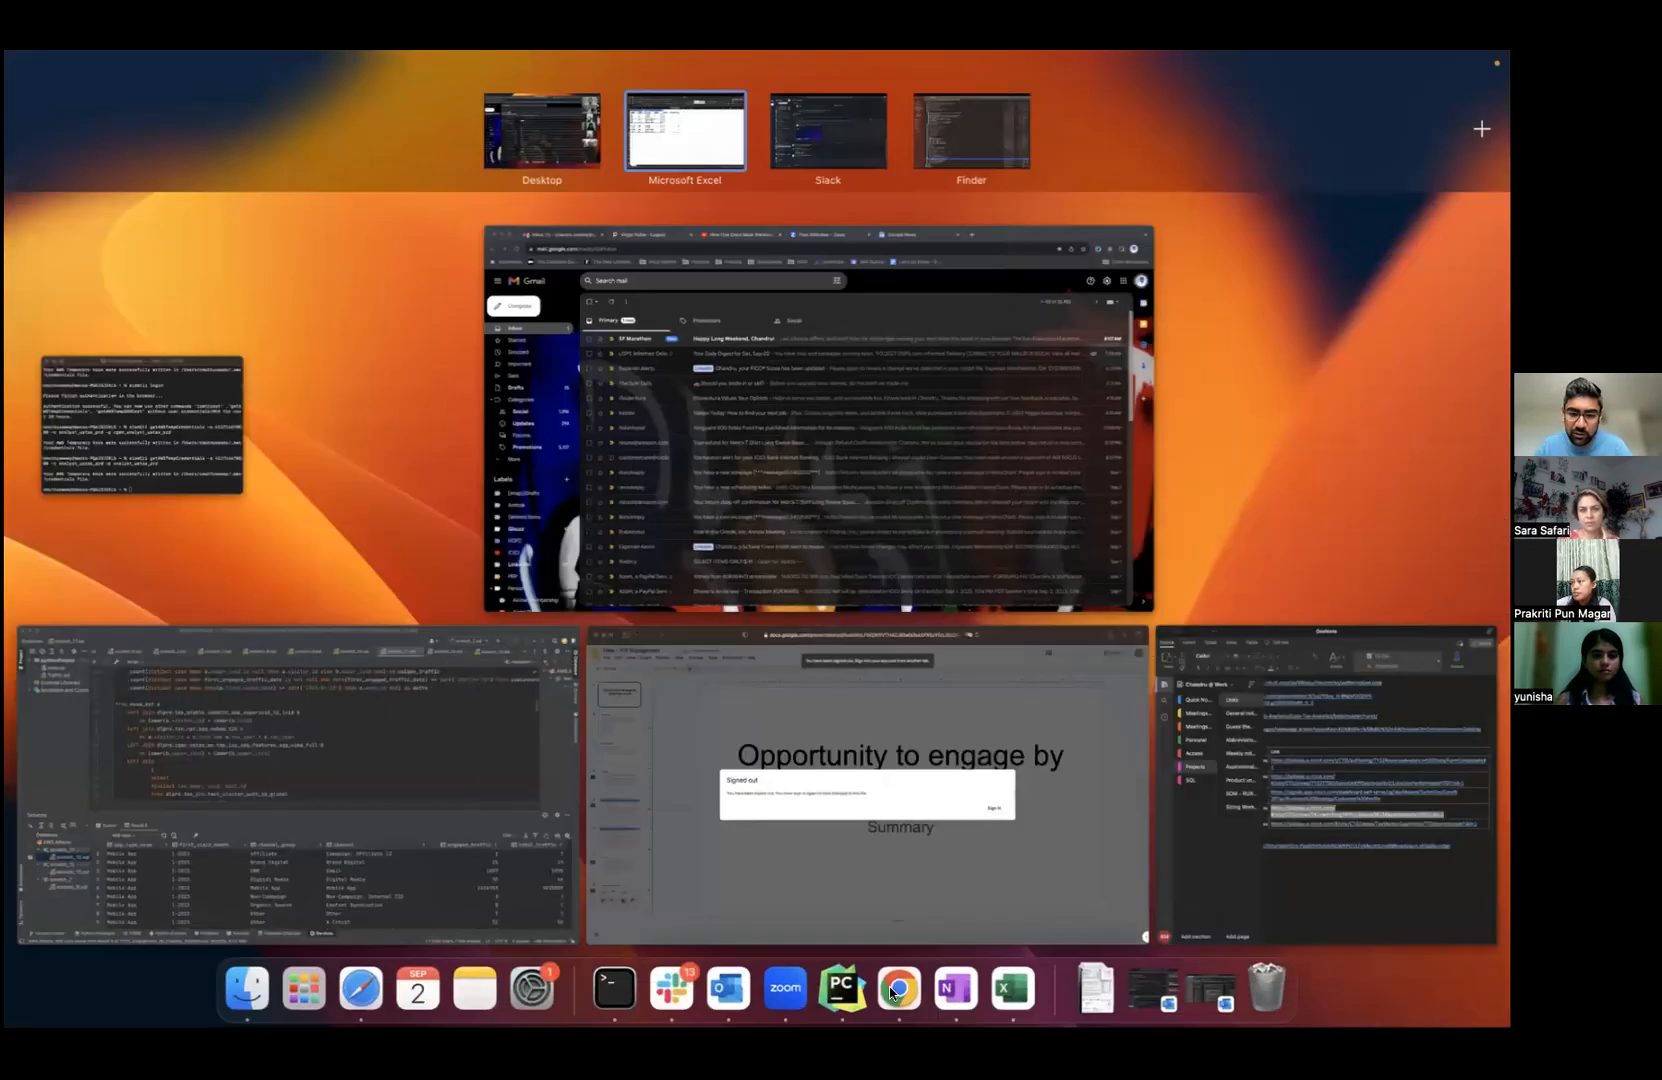
click(899, 988)
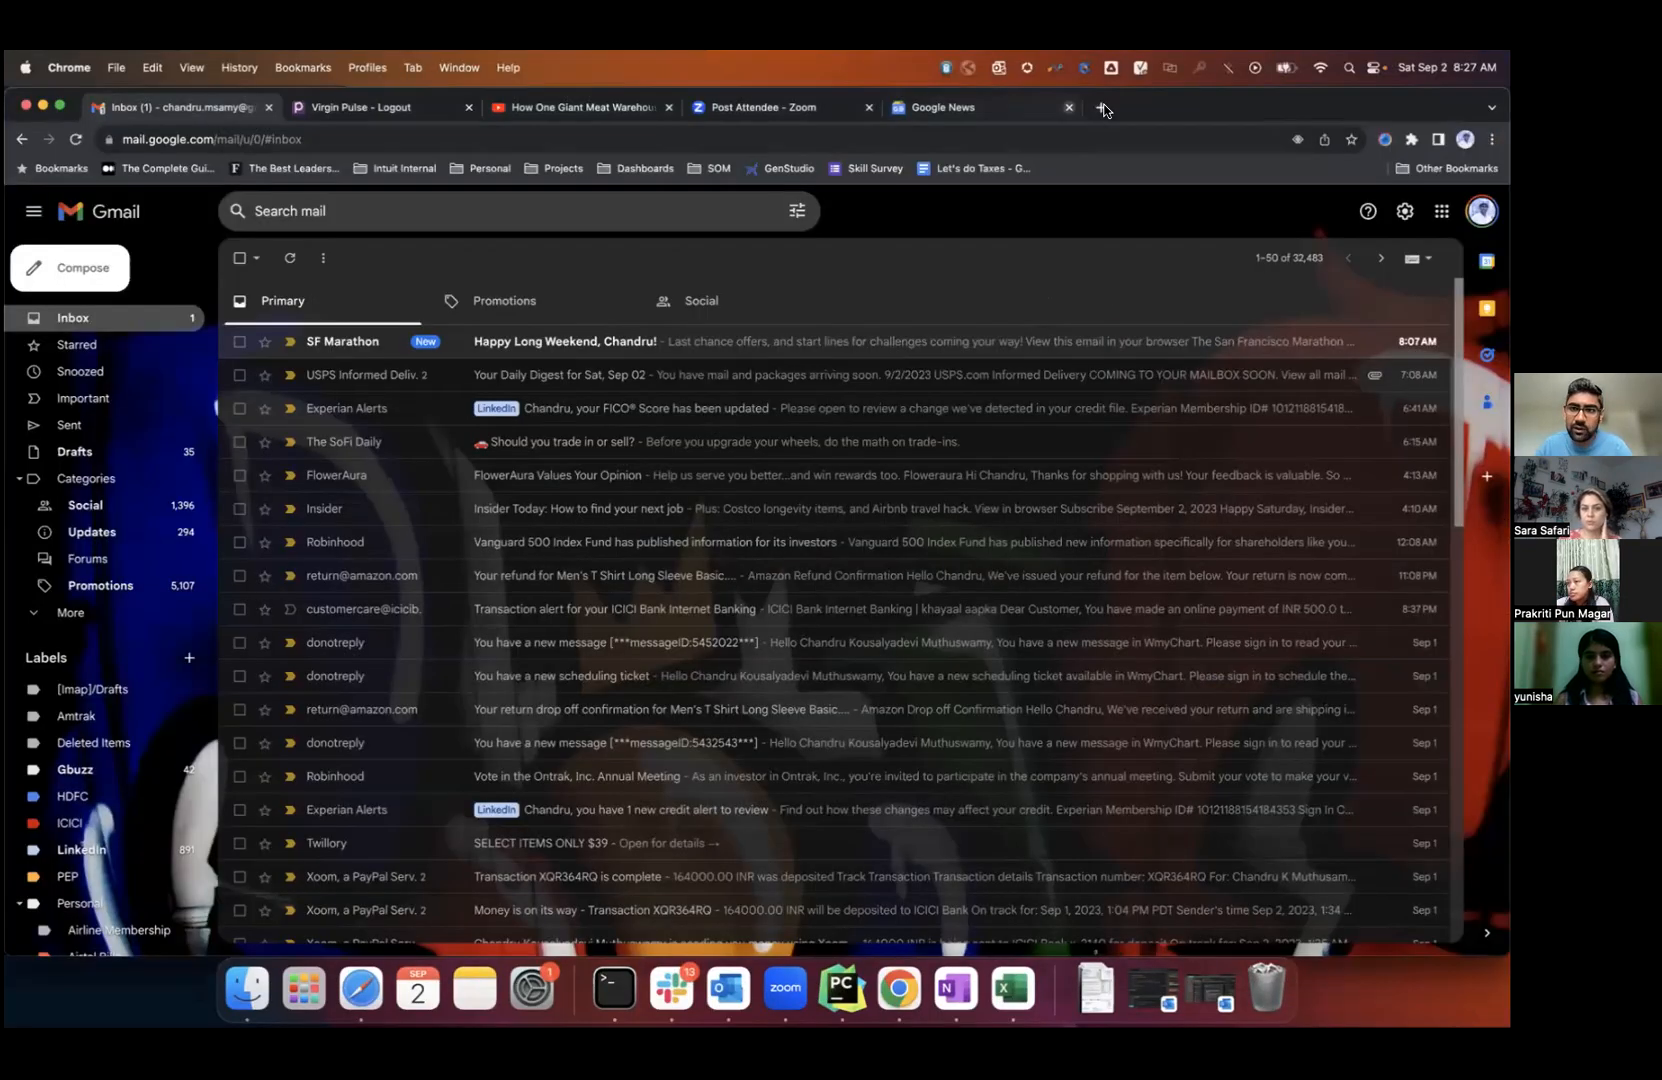
click(1104, 108)
text(docs.google.com)
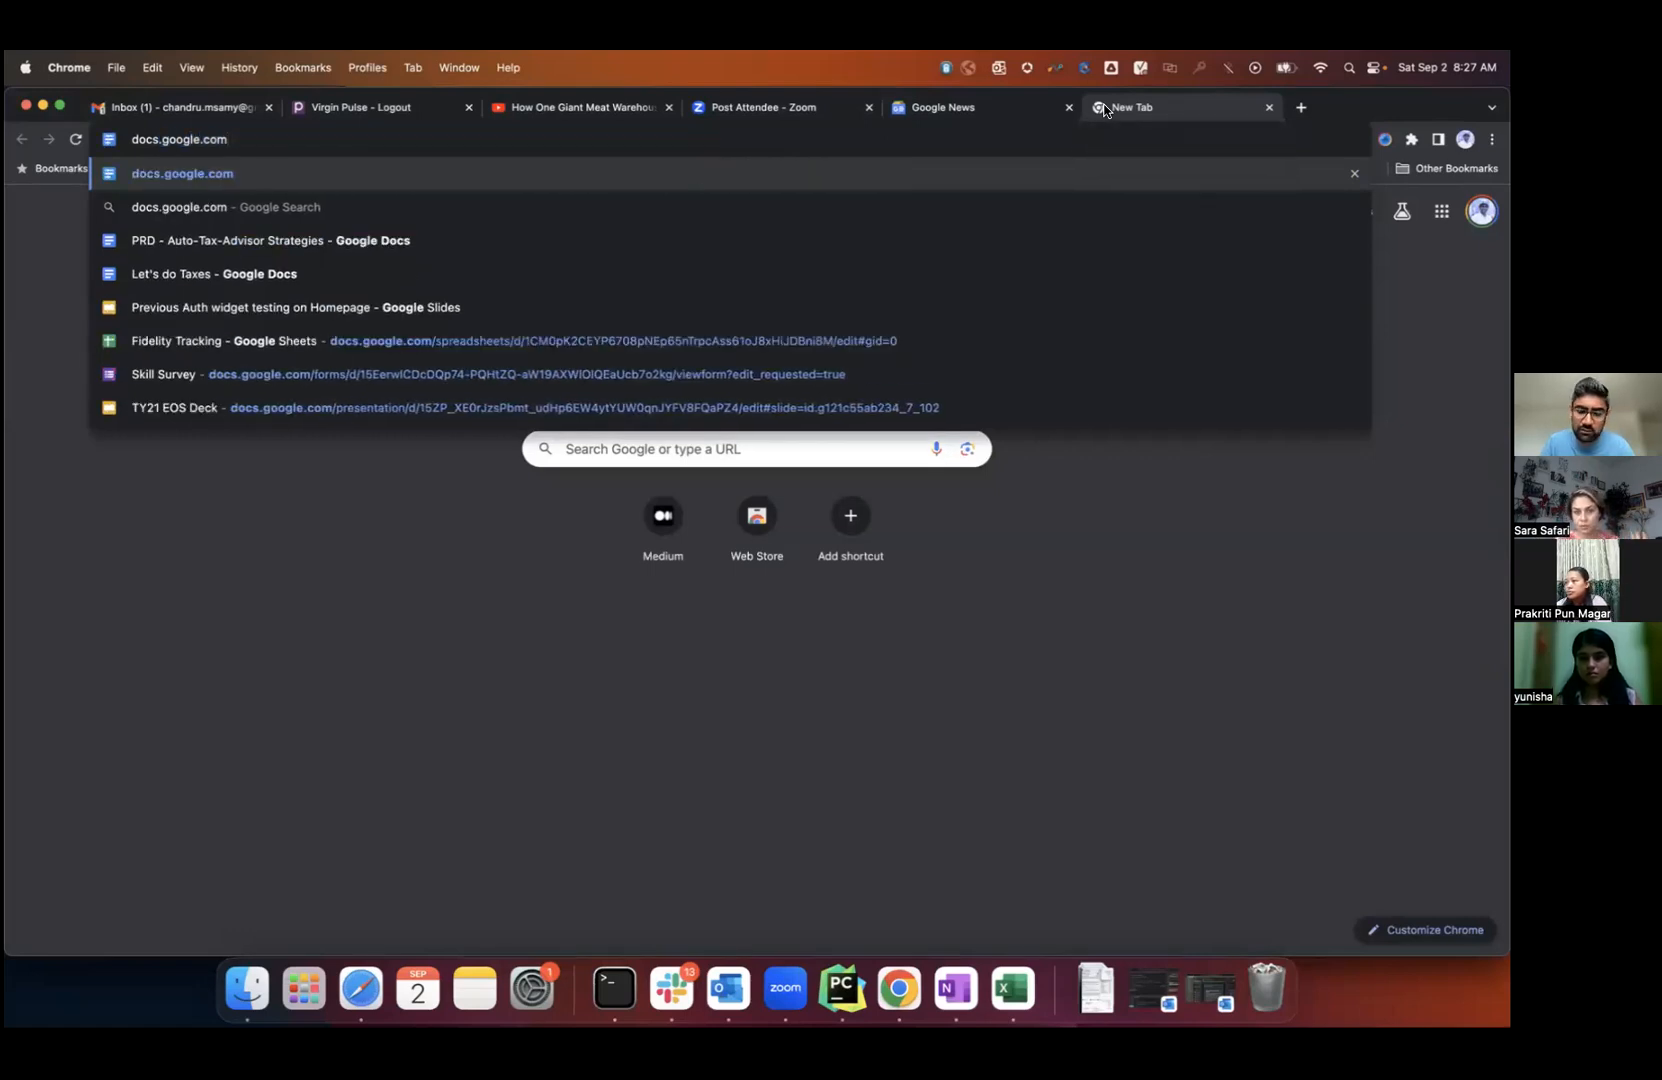
key(Return)
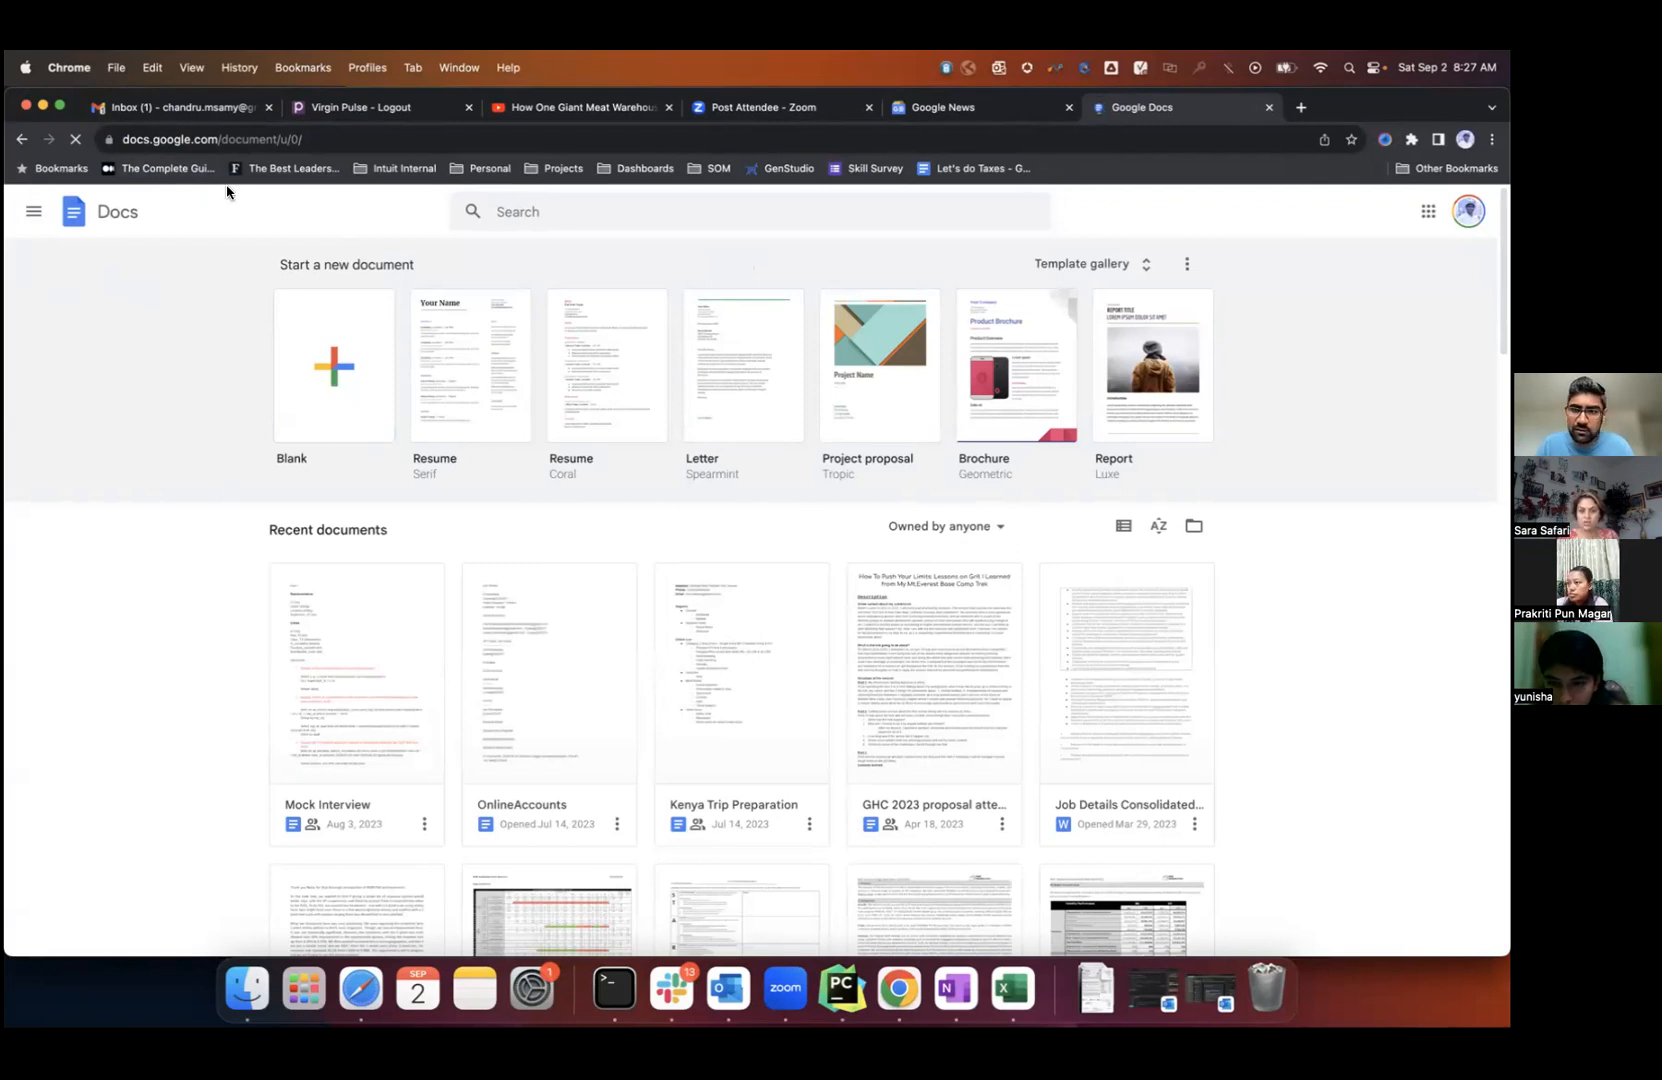
click(33, 214)
click(66, 313)
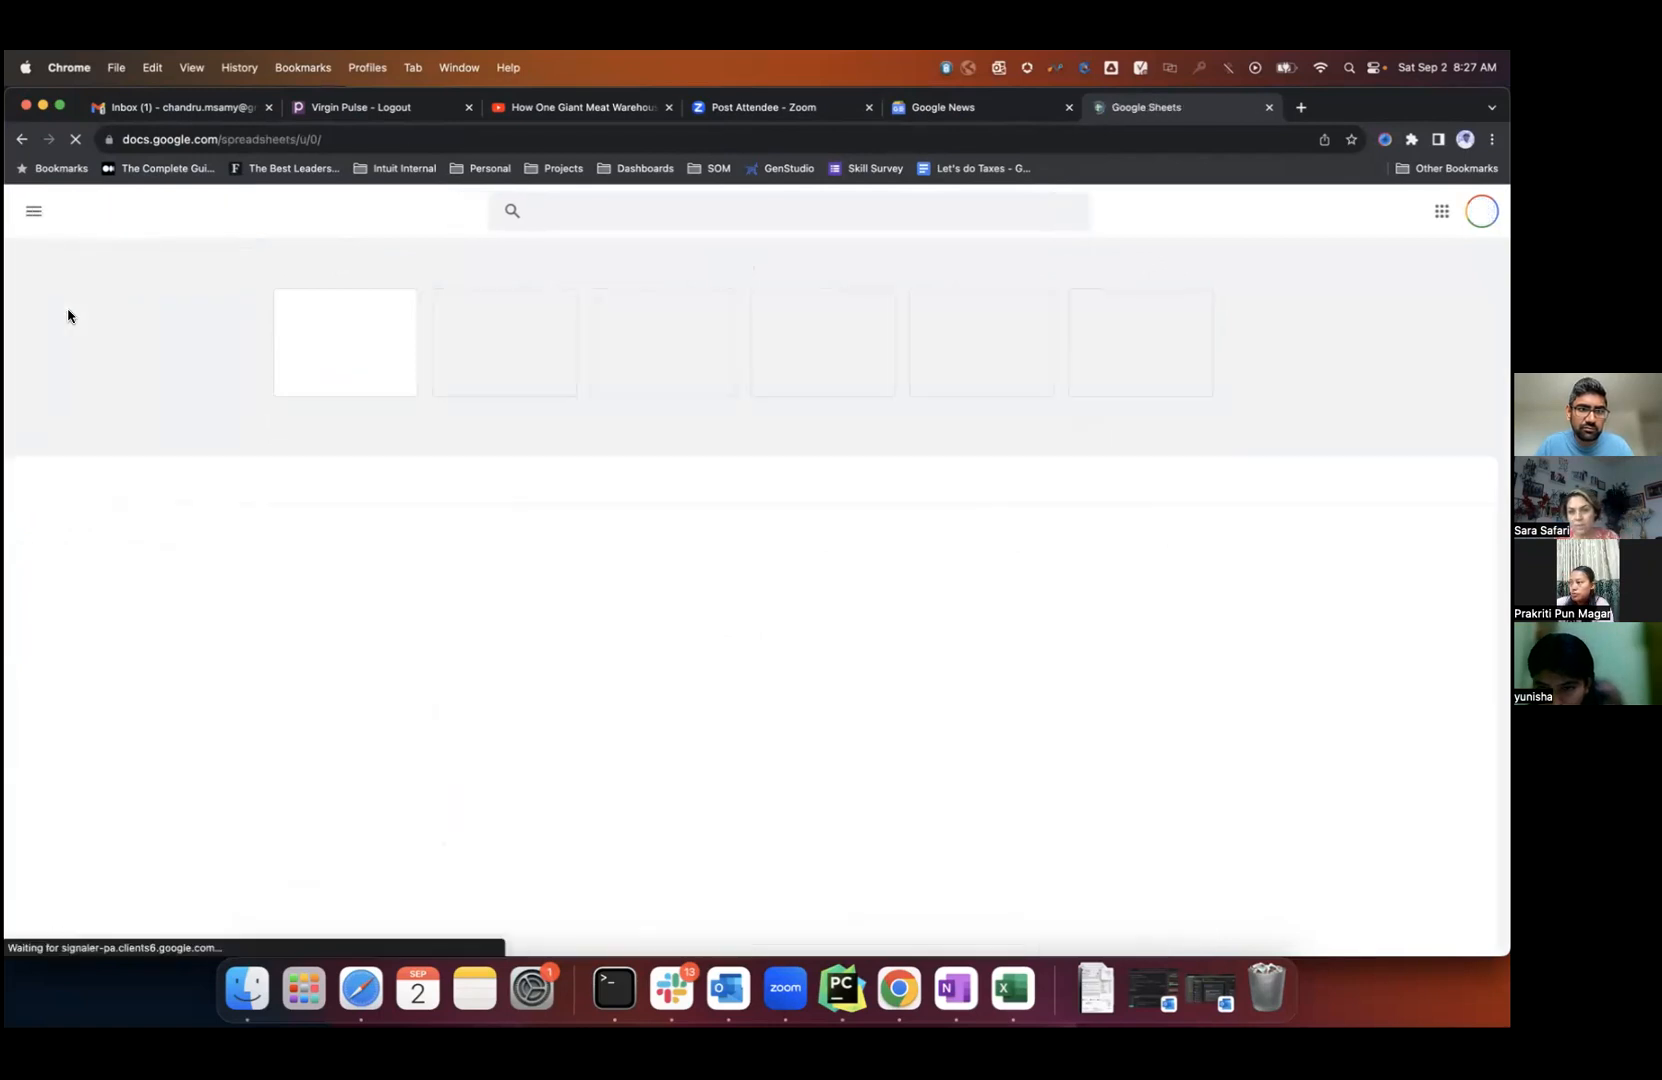
click(347, 141)
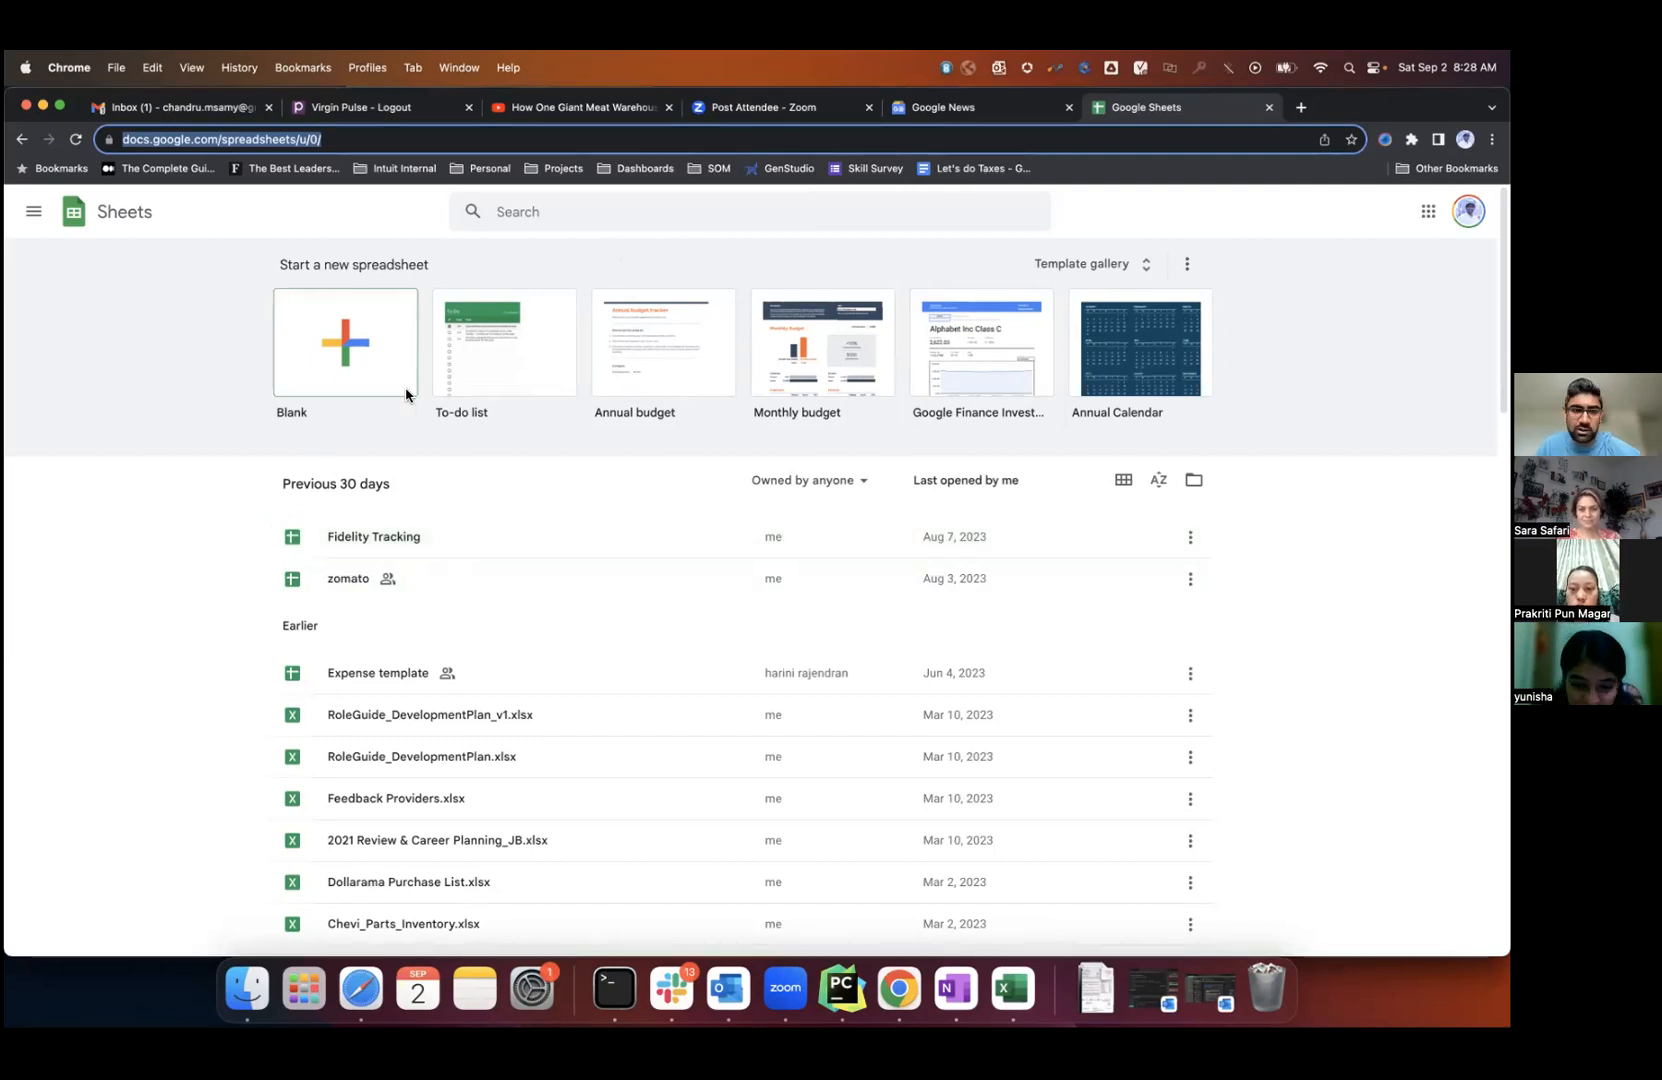
- Create a blank Google Sheets spreadsheet, select a cell in it, and switch back to the Excel report card workbook
click(369, 365)
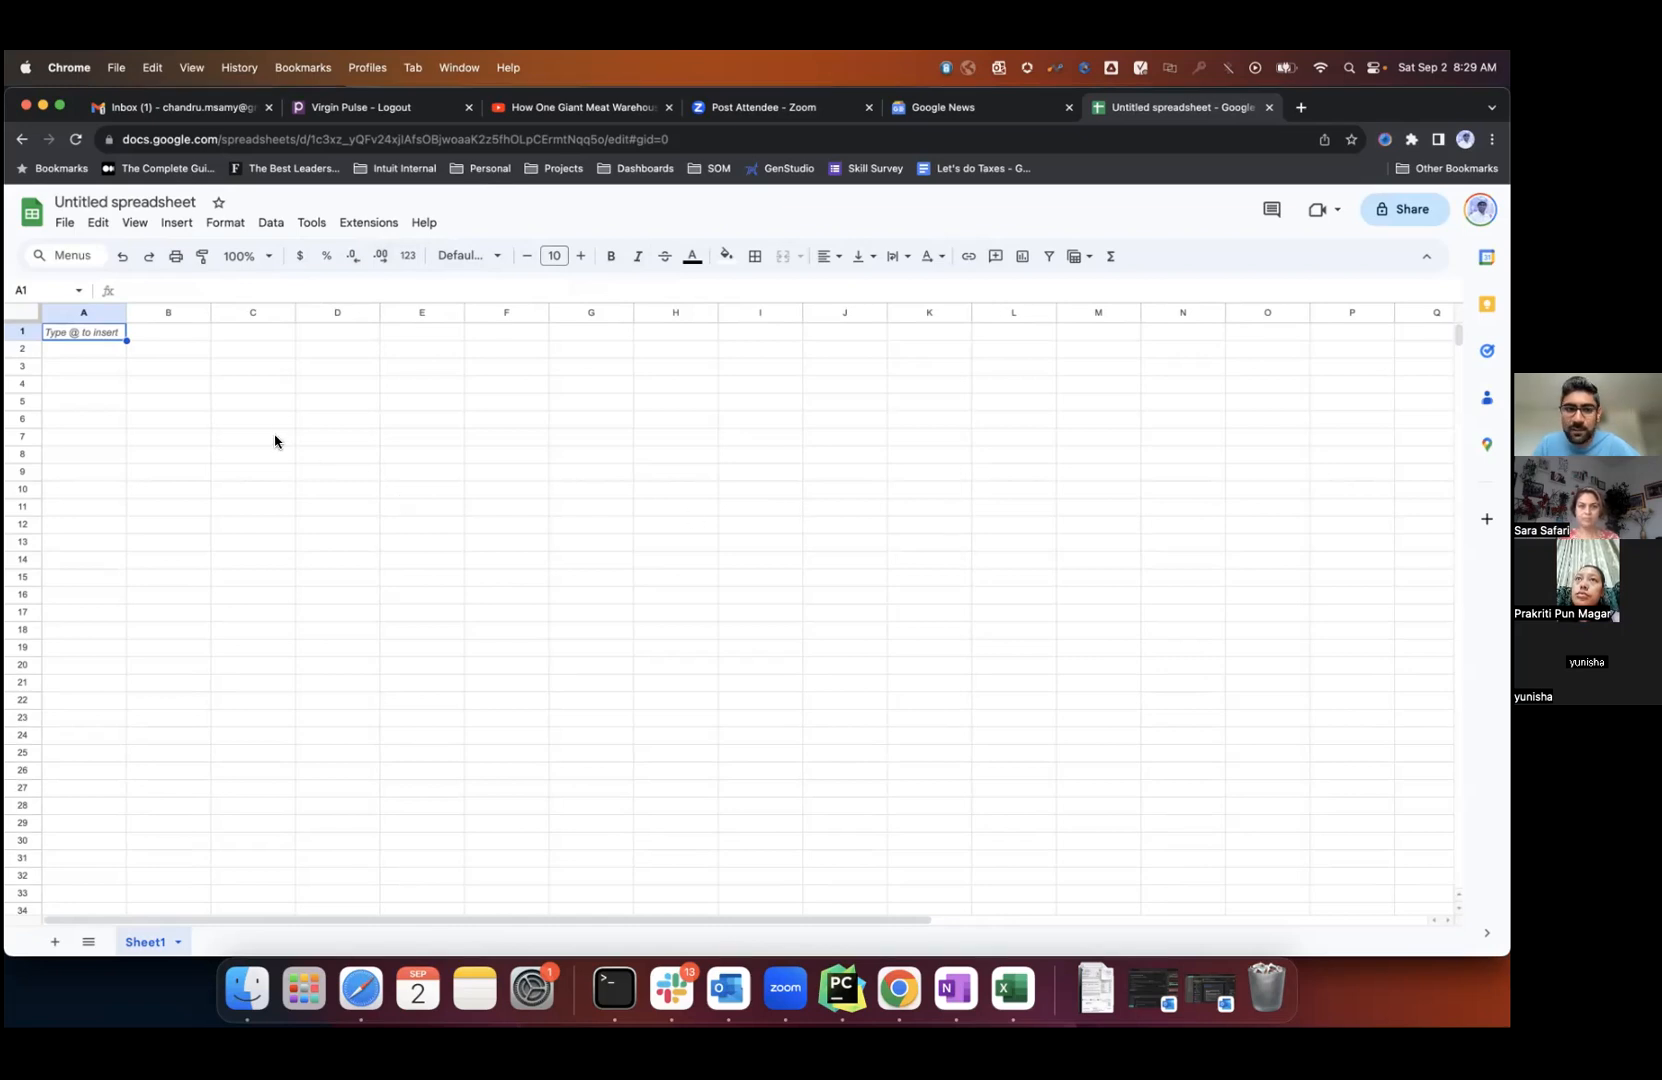
click(351, 439)
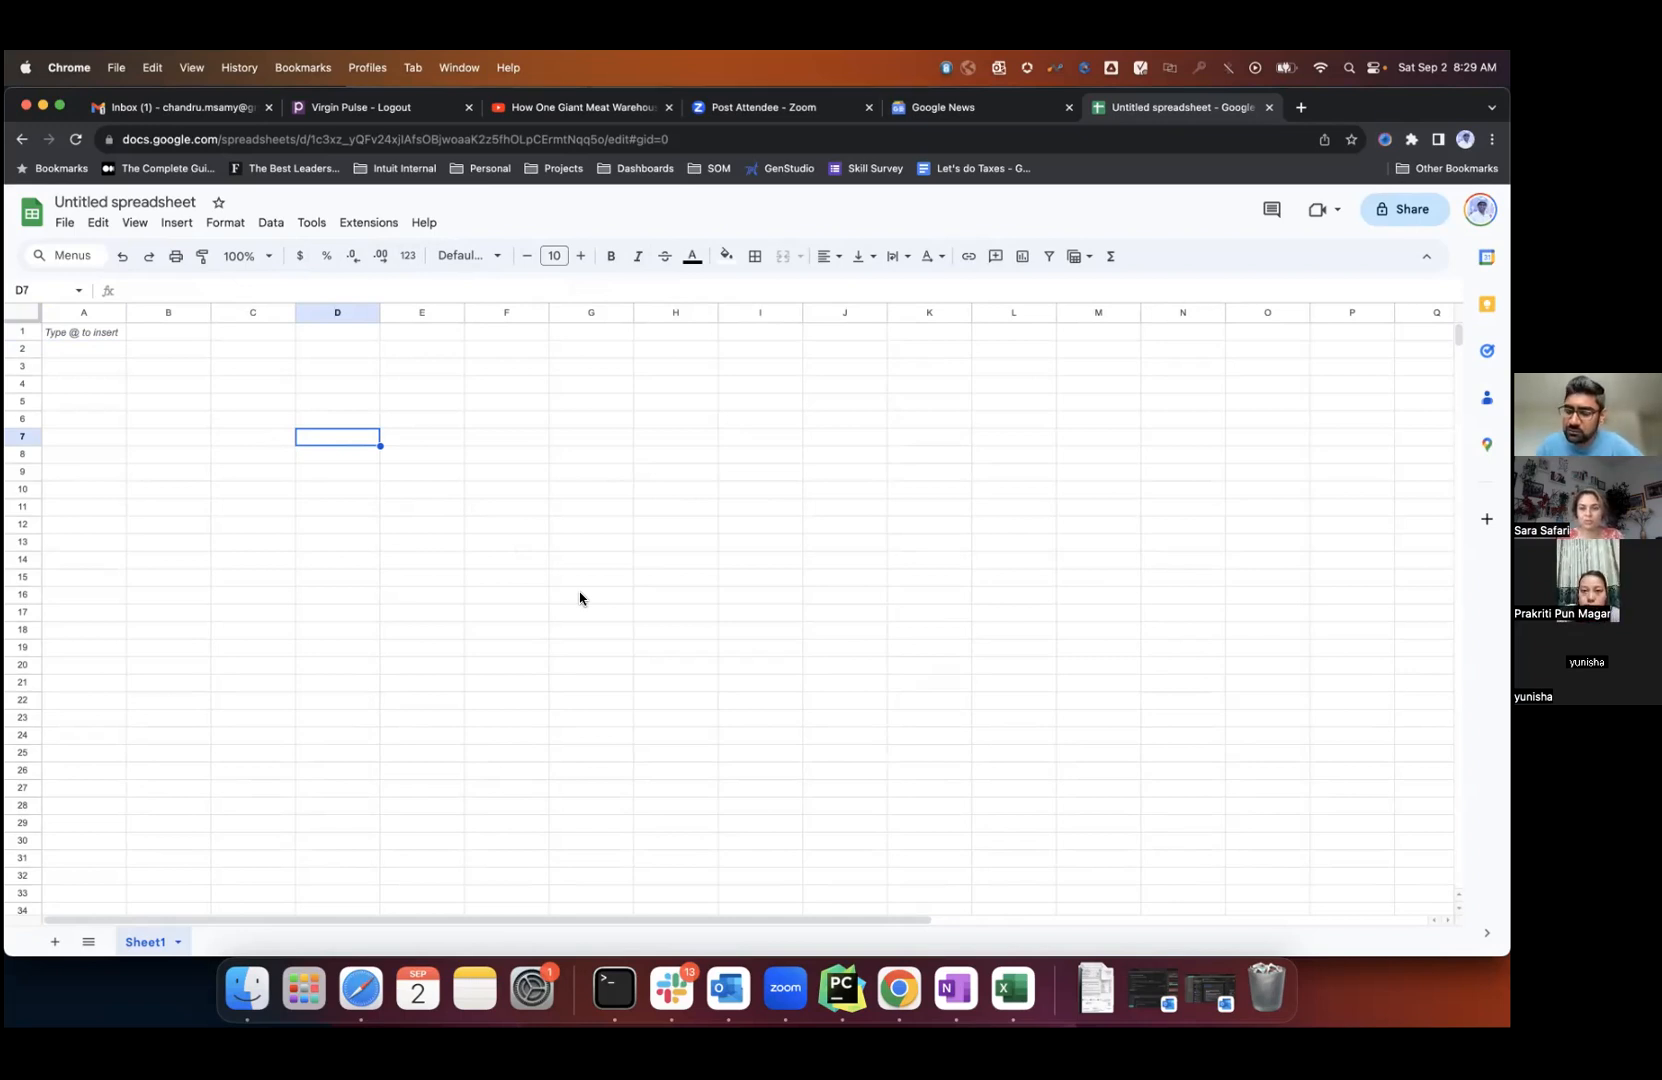
click(1013, 990)
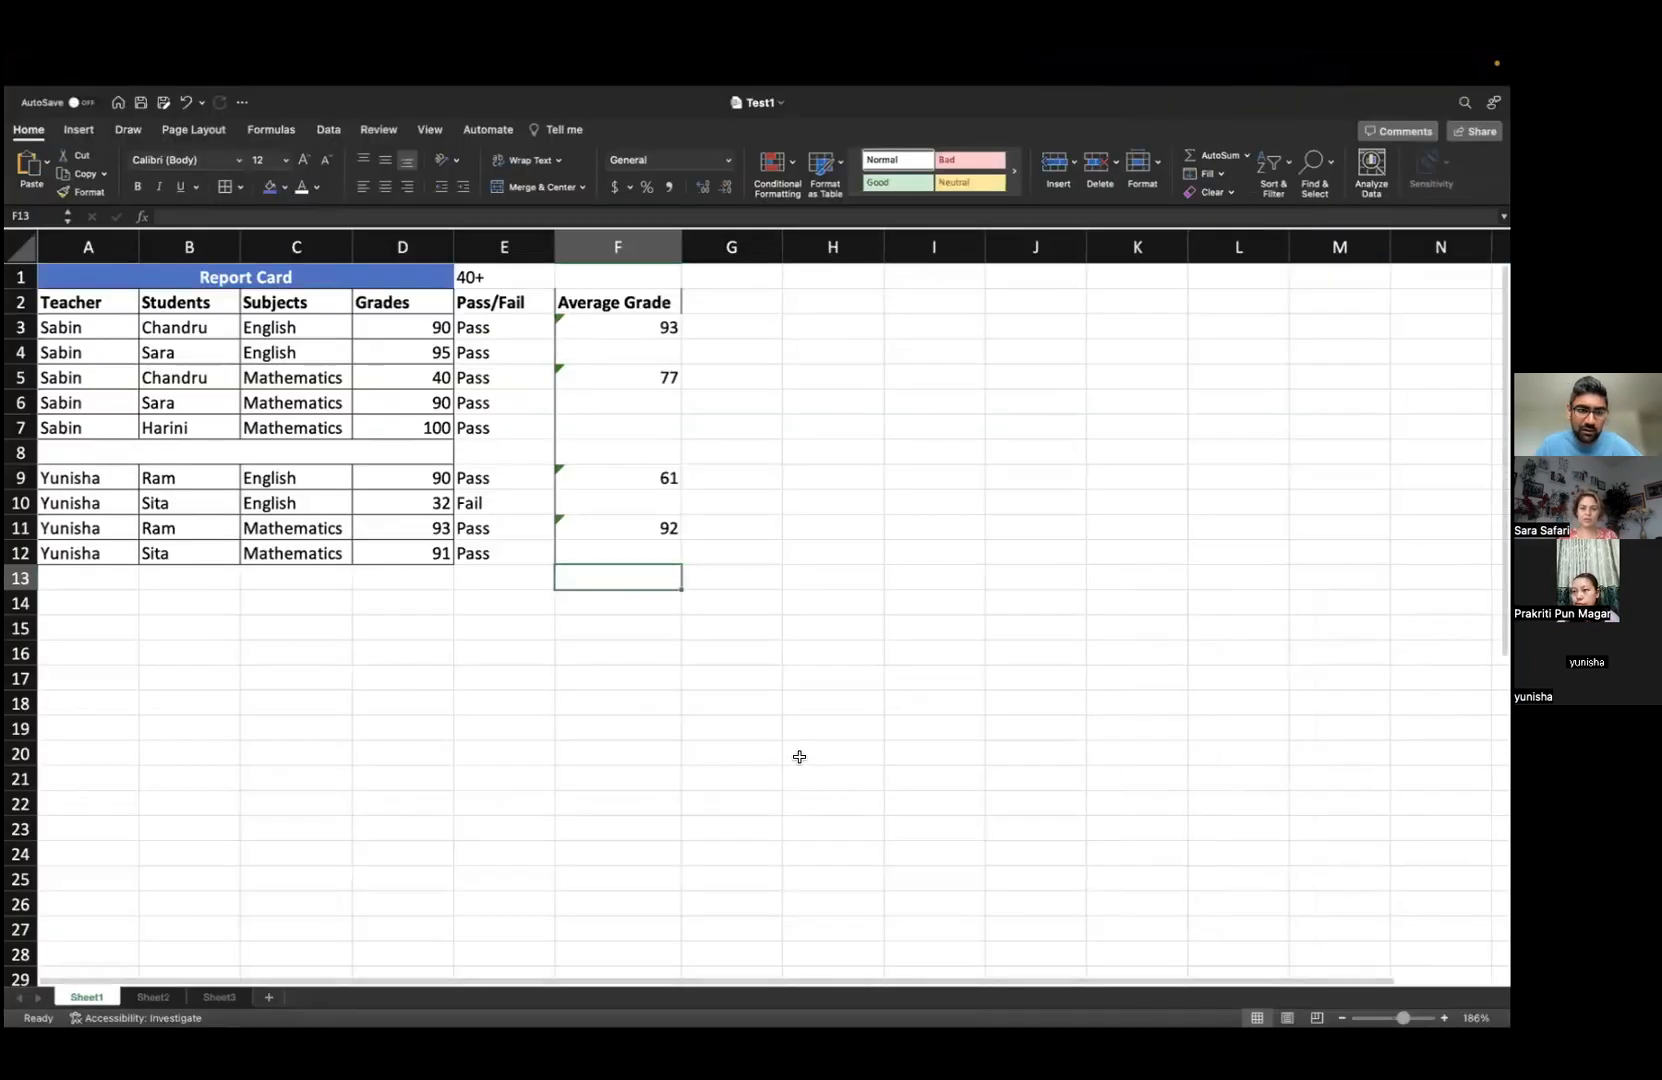